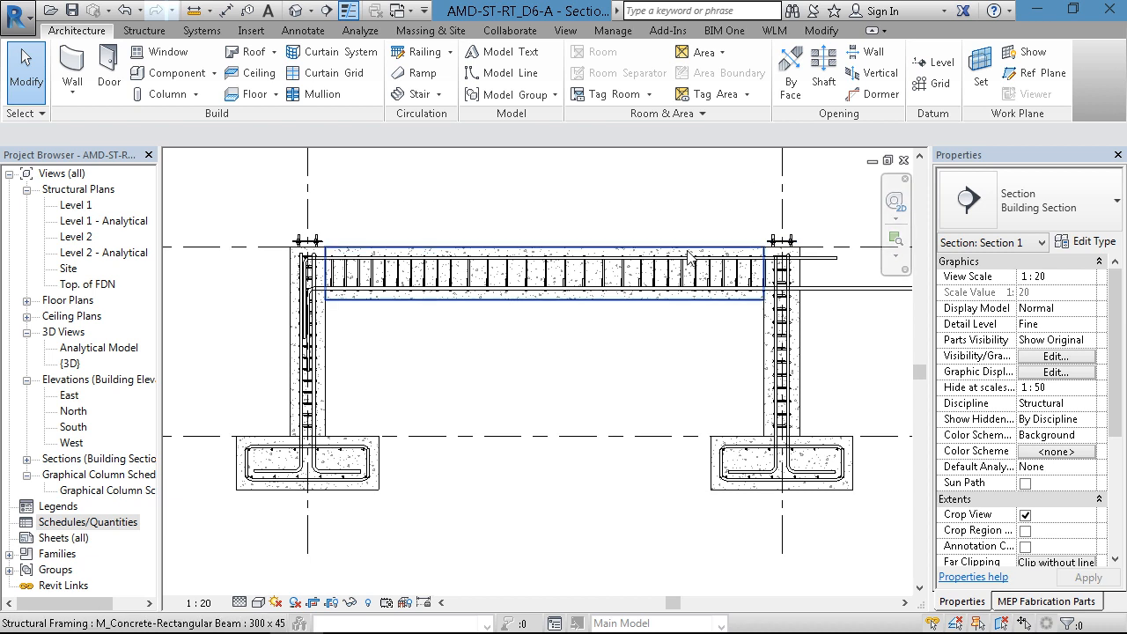
# - Tag the beam's top D22 rebar by category, placing the tag above the beam with a vertical leader and horizontal shoulder
pyautogui.moveTo(529, 330); pyautogui.dragTo(524, 355, button='middle')
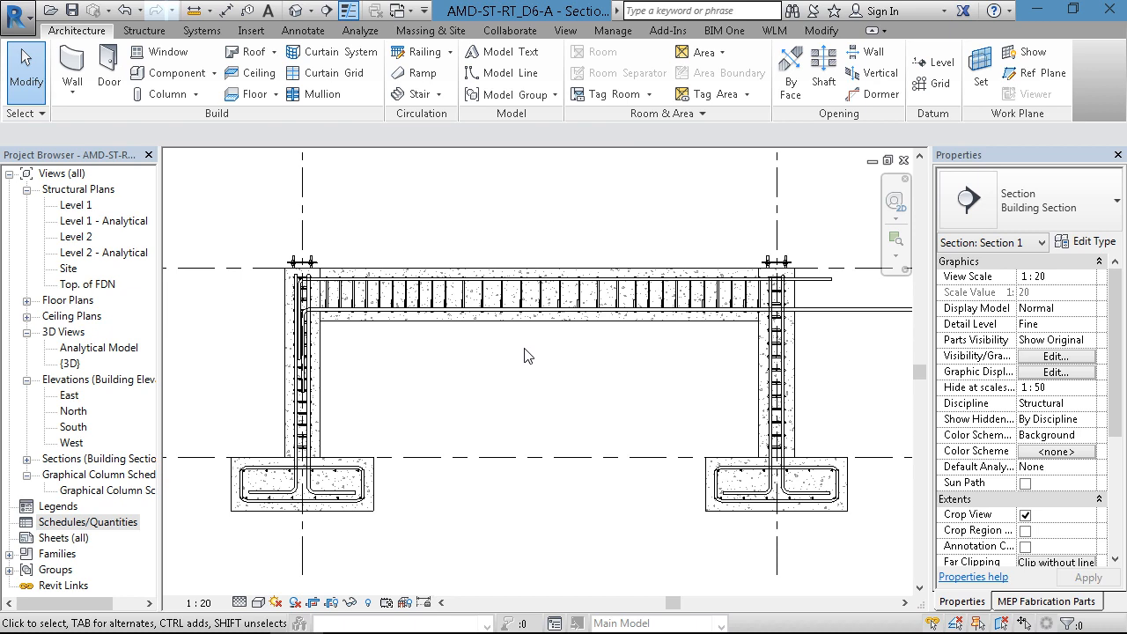
pyautogui.scroll(2, 489, 359)
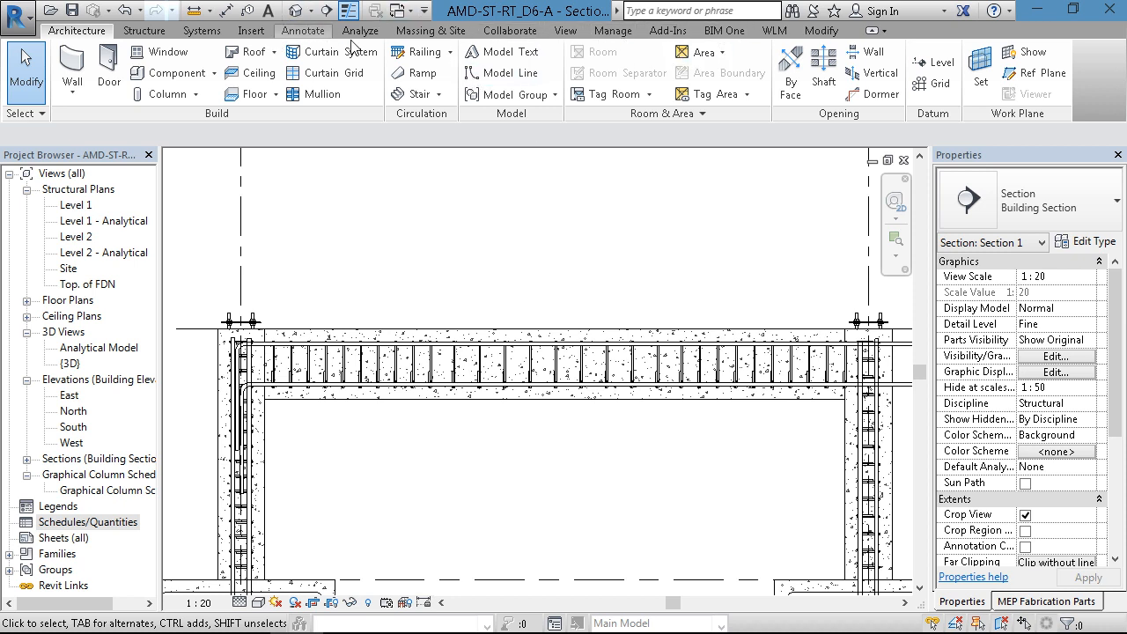
pyautogui.click(302, 30)
pyautogui.click(683, 70)
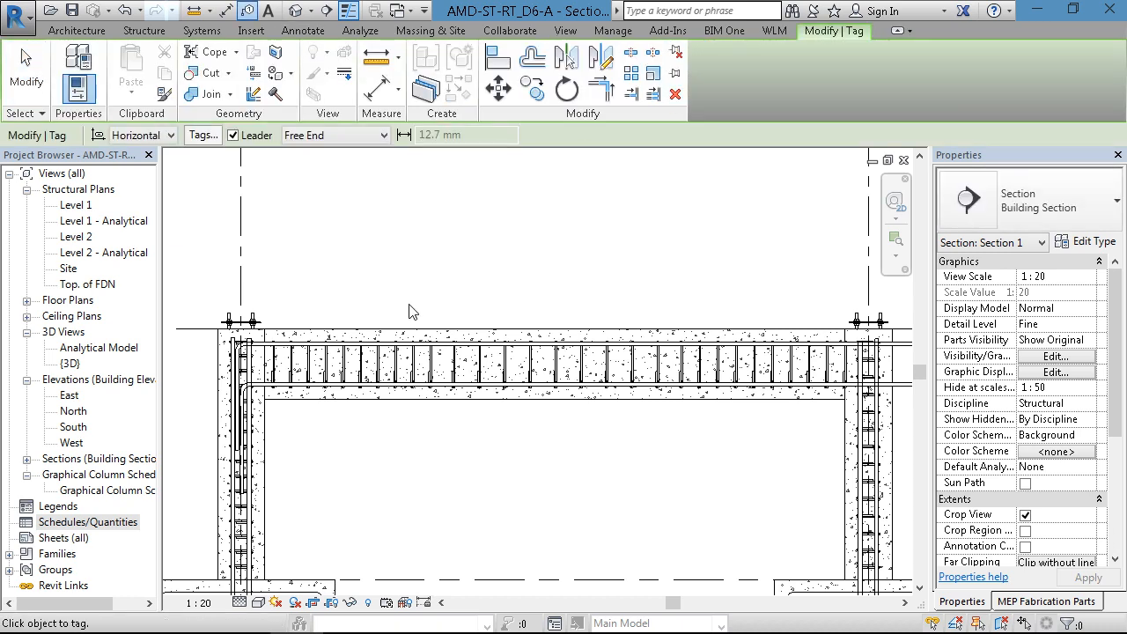
pyautogui.click(386, 345)
pyautogui.click(386, 227)
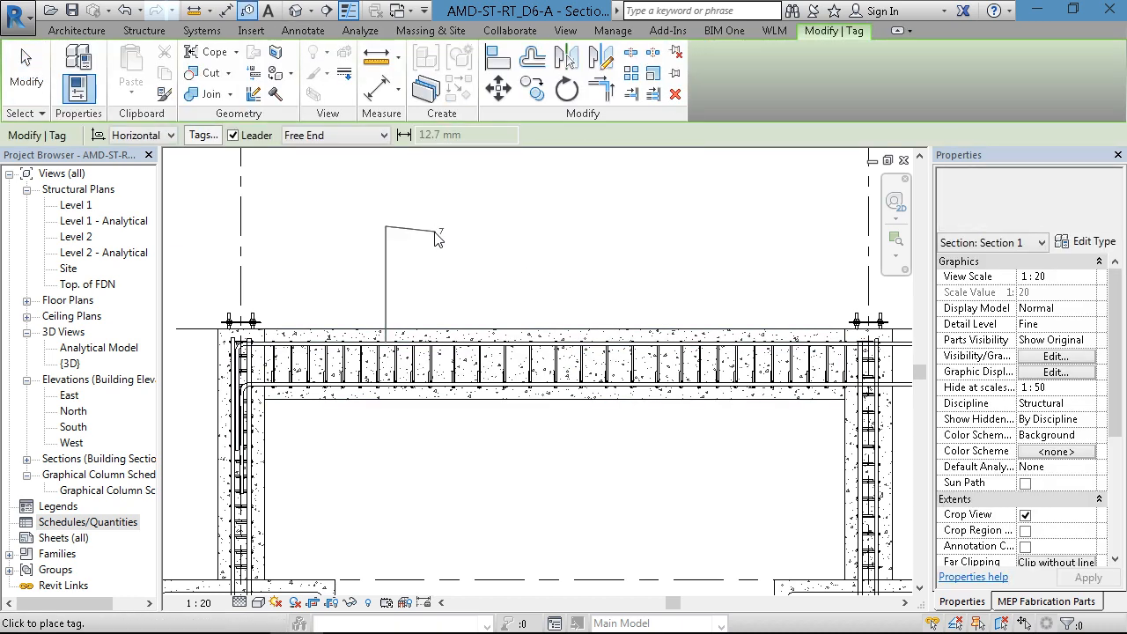
pyautogui.click(440, 233)
pyautogui.press('Escape')
# - Change the top bar tag's type to M_Rebar Tag Quantity Type Spacing & Number - 1 Line
pyautogui.click(442, 231)
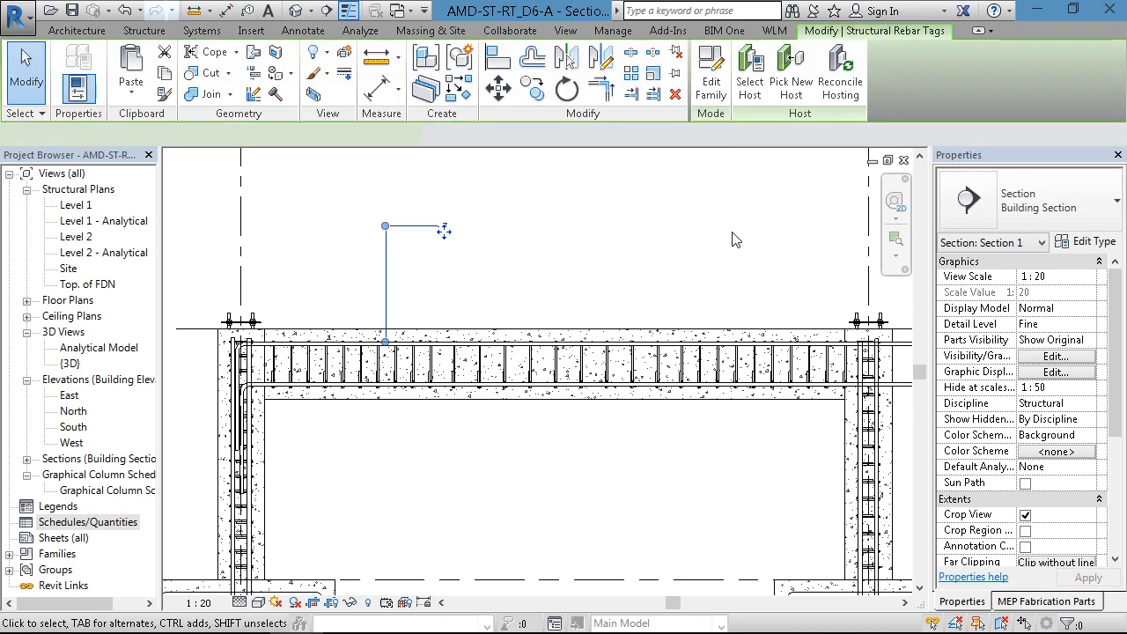
pyautogui.click(1048, 201)
pyautogui.click(977, 309)
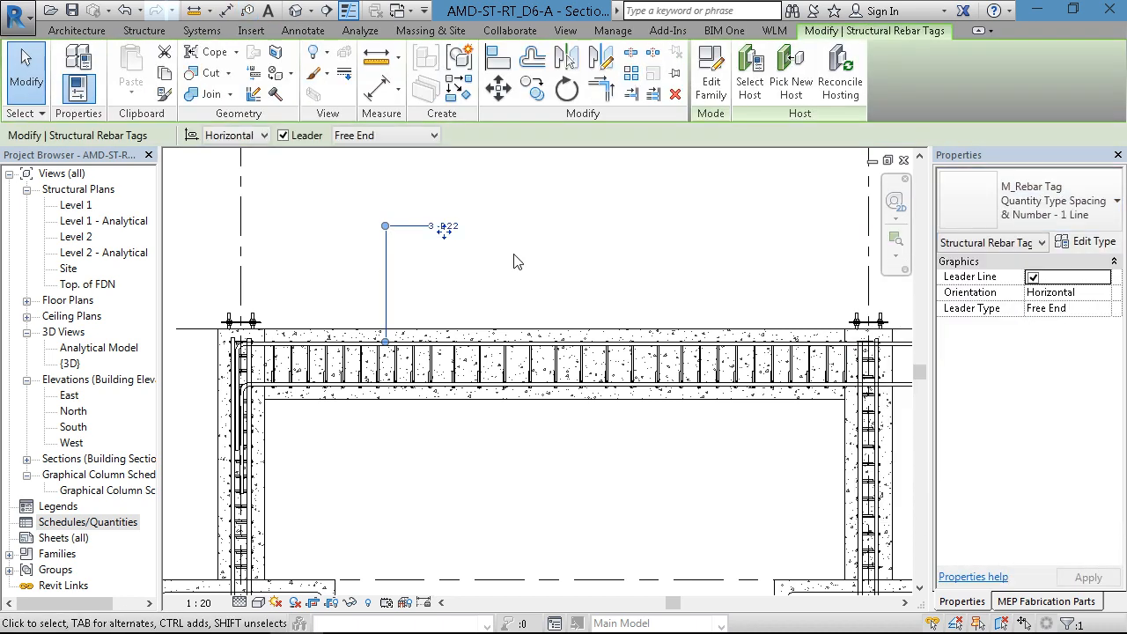
pyautogui.click(517, 262)
pyautogui.scroll(3, 421, 236)
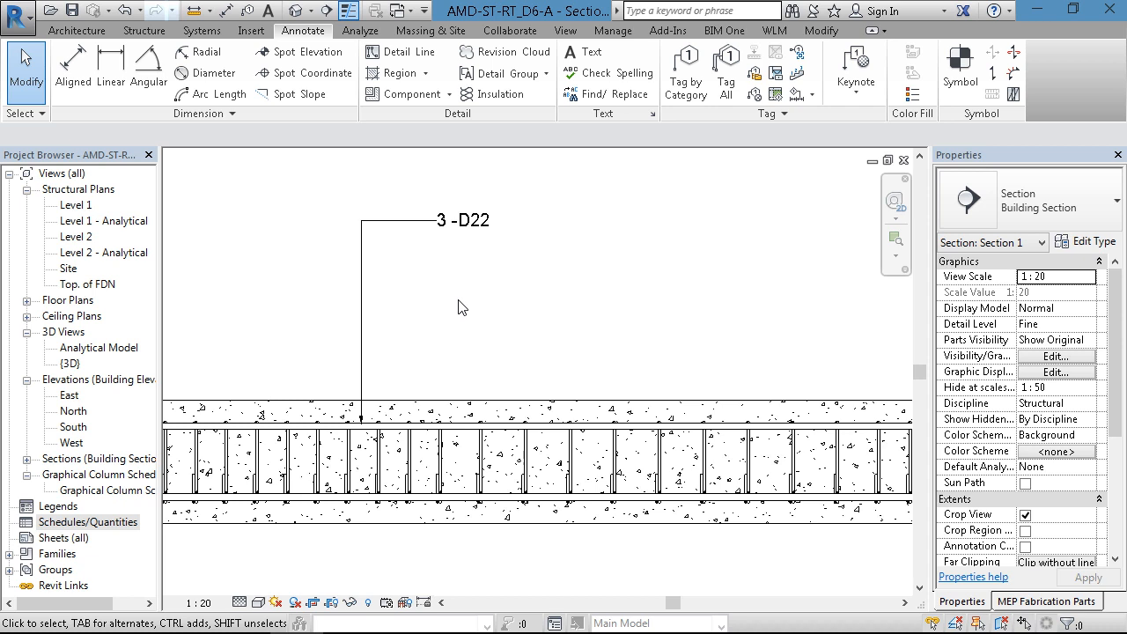
pyautogui.scroll(-1, 458, 307)
pyautogui.moveTo(458, 308)
pyautogui.mouseDown(button='middle')
pyautogui.moveTo(460, 322)
pyautogui.moveTo(442, 322)
pyautogui.mouseUp(button='middle')
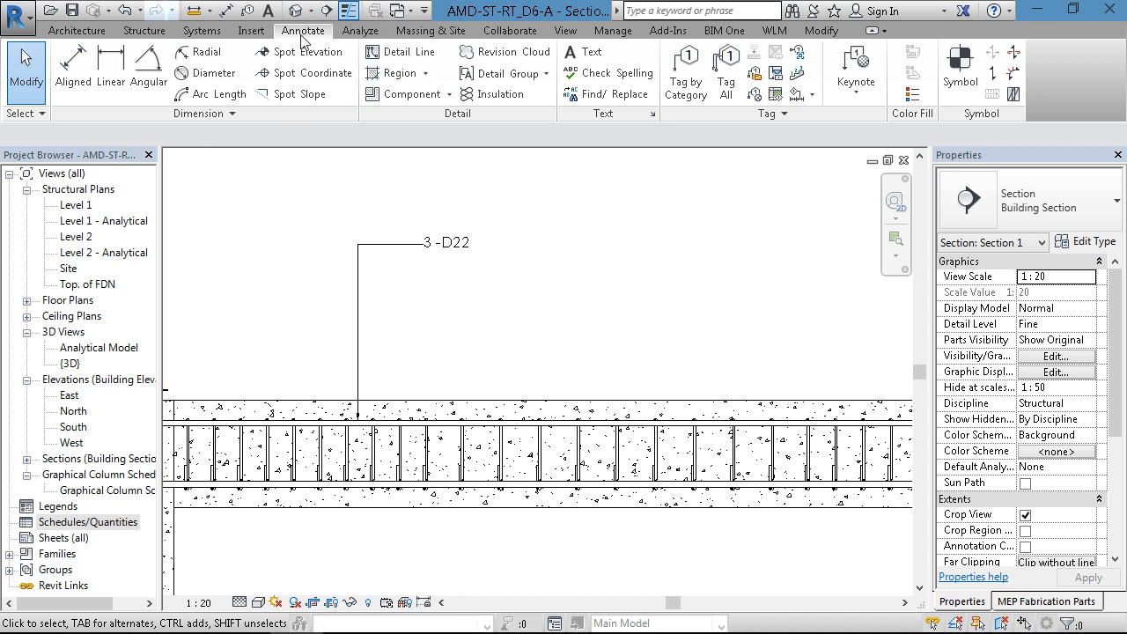
# - Tag the beam's middle stirrup set by category, placing the tag above the beam level with the top bar tag
pyautogui.click(685, 93)
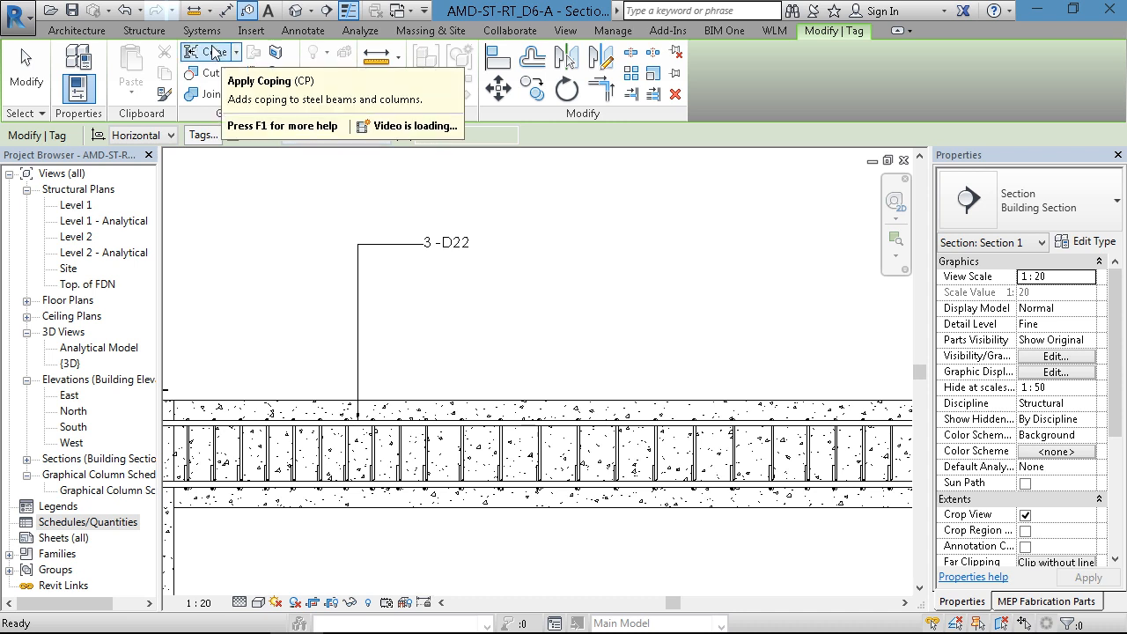
pyautogui.click(293, 35)
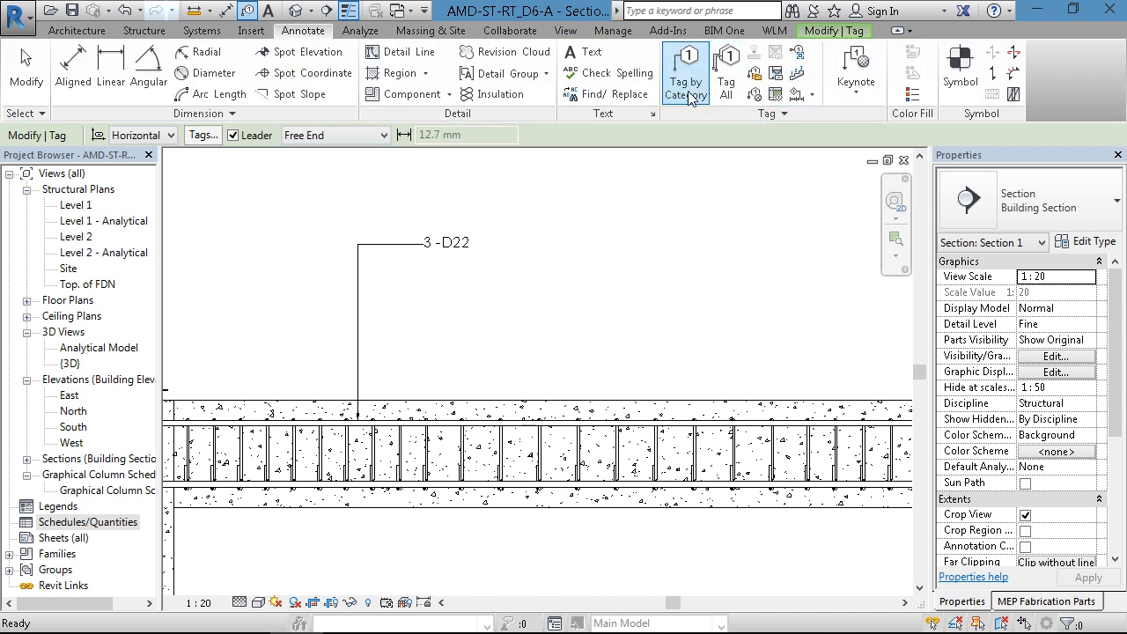
pyautogui.scroll(1, 464, 449)
pyautogui.click(464, 449)
pyautogui.scroll(-1, 592, 262)
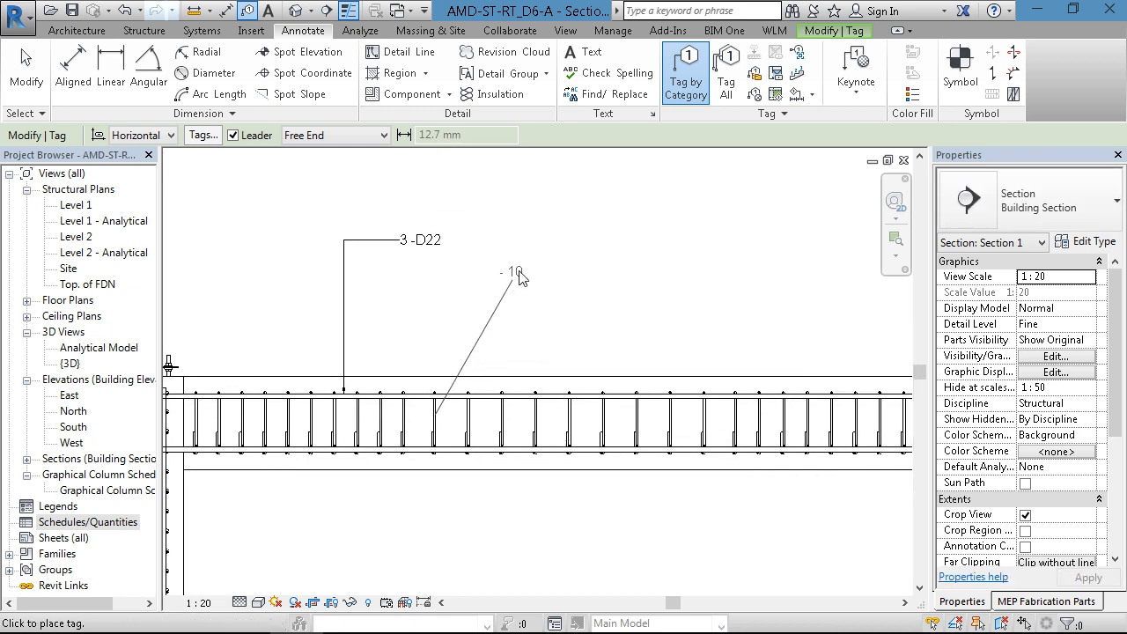
pyautogui.click(532, 240)
pyautogui.click(580, 251)
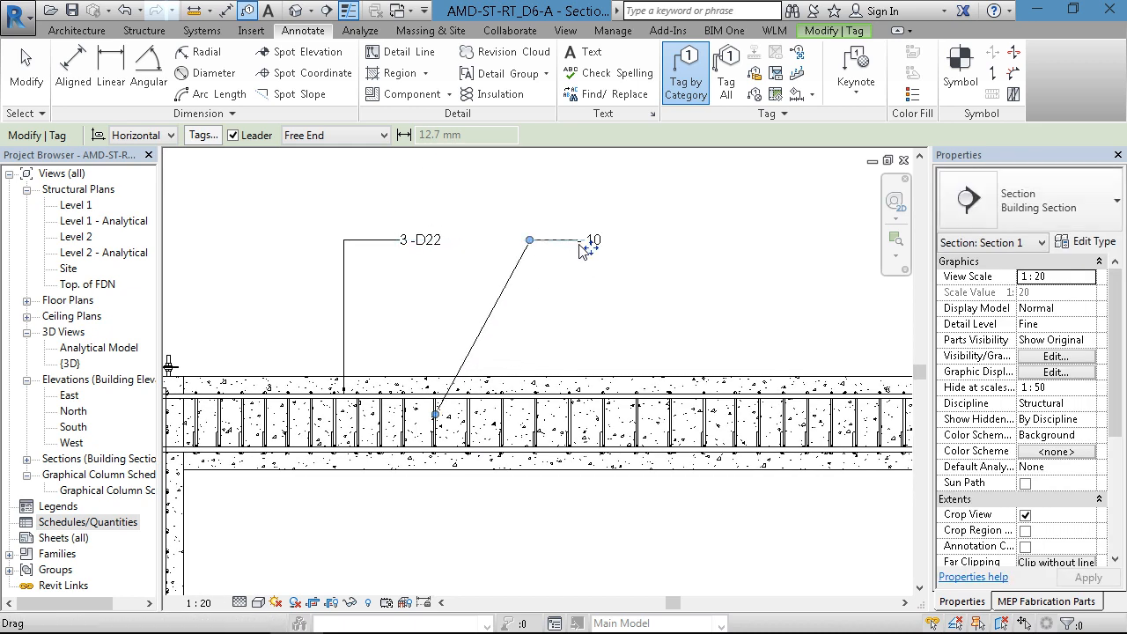
pyautogui.press('Escape')
# - Change the middle stirrup tag's type to Quantity Type Spacing & Number - 1 Line
pyautogui.click(1030, 201)
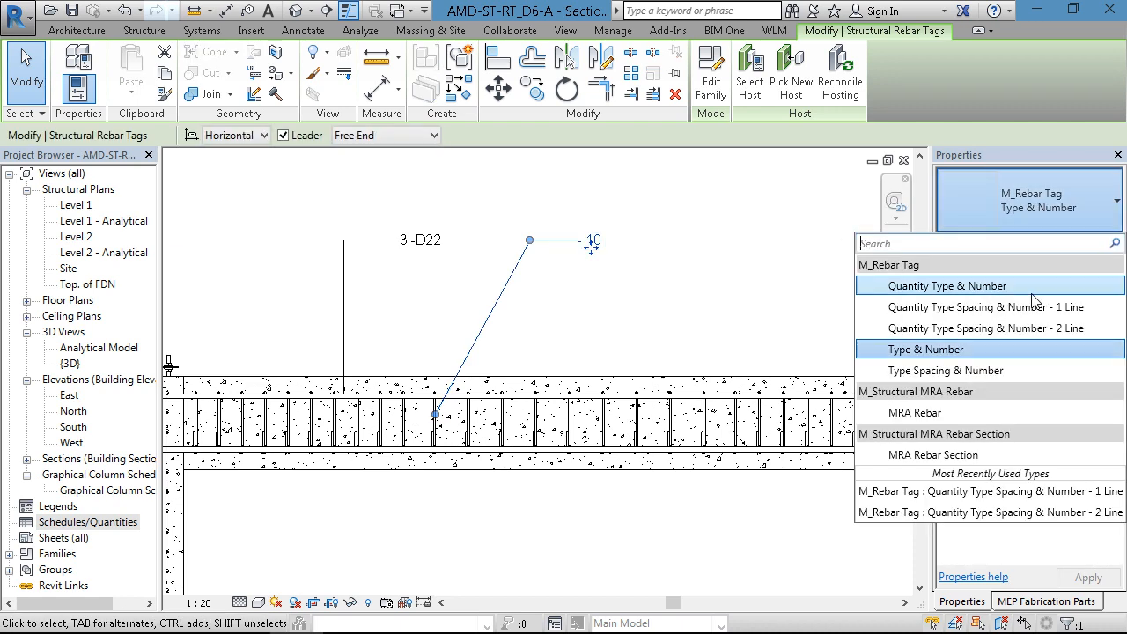
pyautogui.click(1032, 302)
pyautogui.press('Escape')
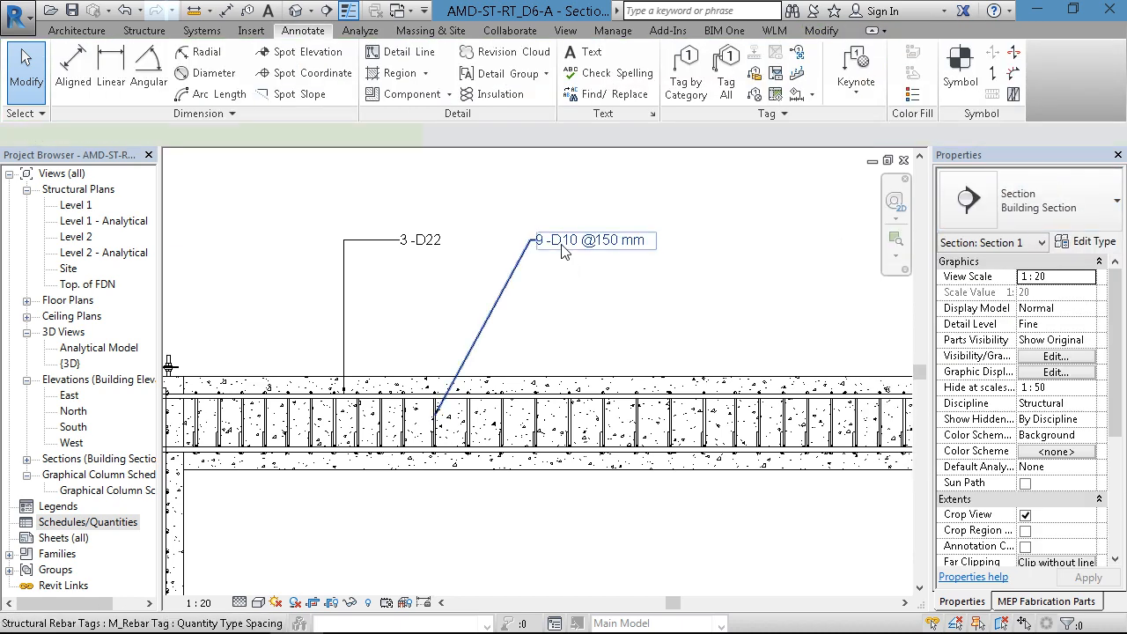
# - Shift the middle stirrup tag's leader elbow away from its text to leave a short horizontal shoulder
pyautogui.click(564, 251)
pyautogui.scroll(2, 594, 246)
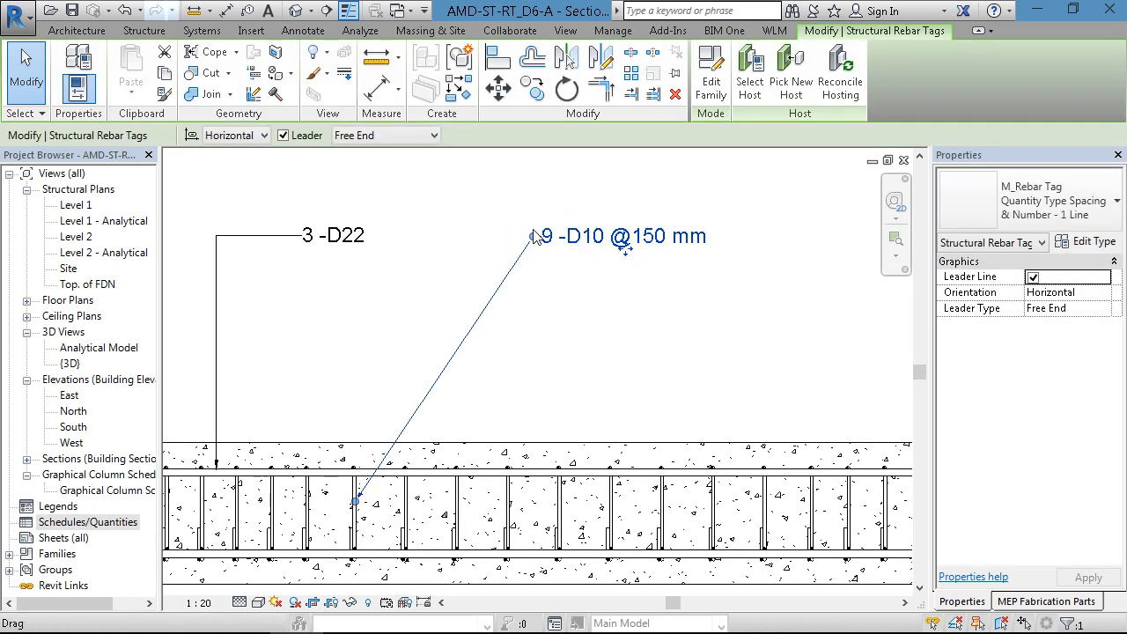
pyautogui.moveTo(534, 236); pyautogui.dragTo(518, 235)
pyautogui.click(575, 297)
pyautogui.scroll(-2, 359, 261)
pyautogui.moveTo(548, 314); pyautogui.dragTo(499, 310, button='middle')
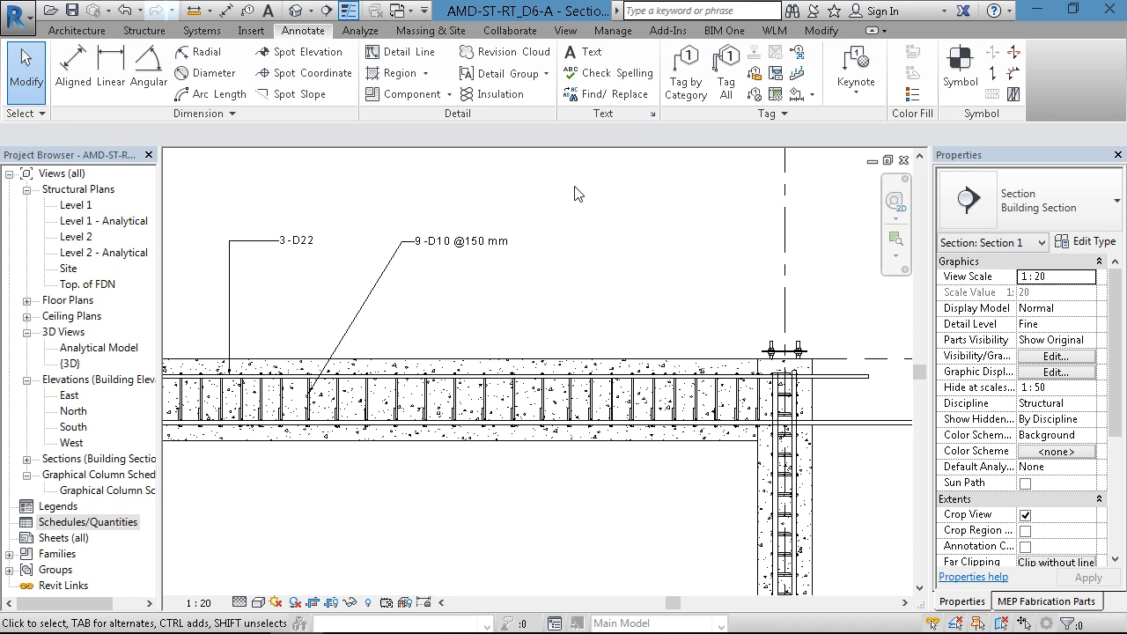
pyautogui.click(539, 376)
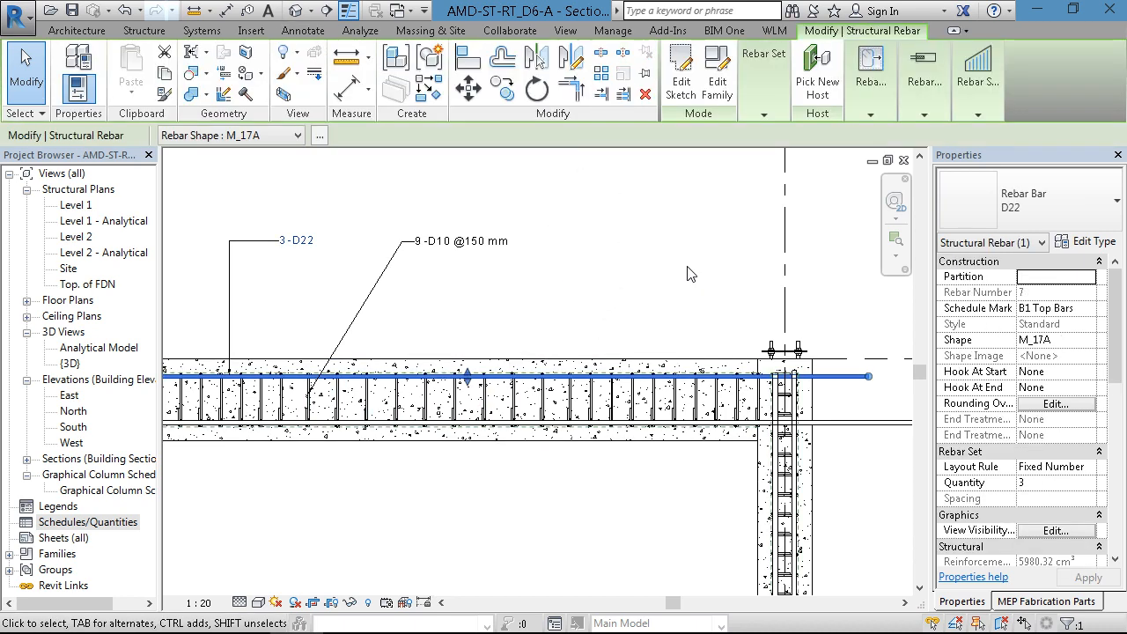
pyautogui.click(689, 274)
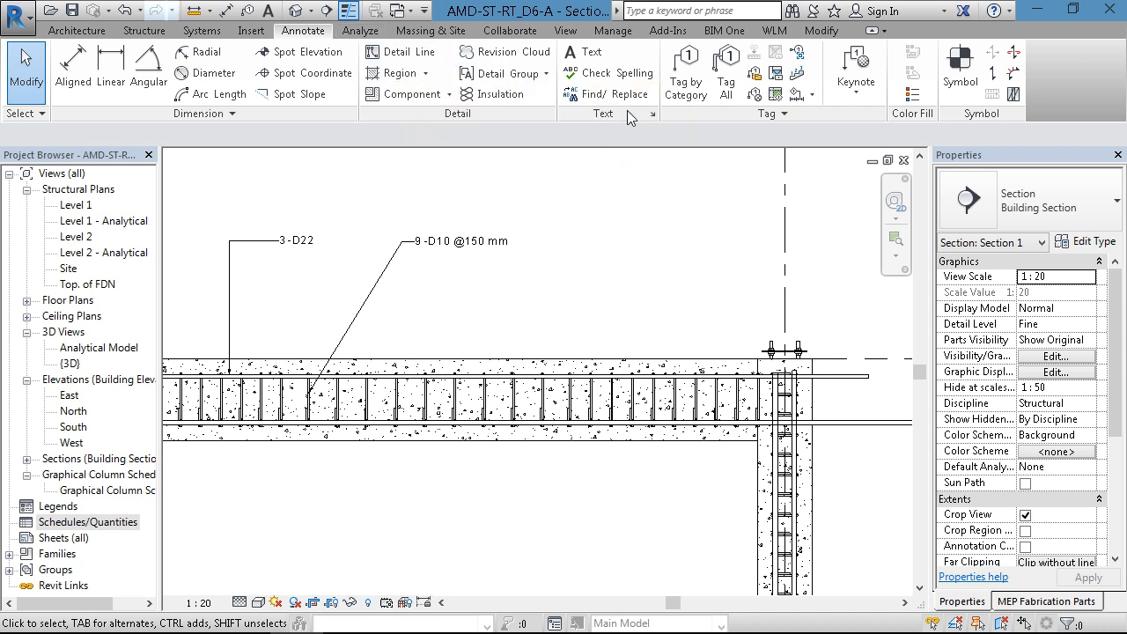
pyautogui.moveTo(573, 364); pyautogui.dragTo(548, 304, button='middle')
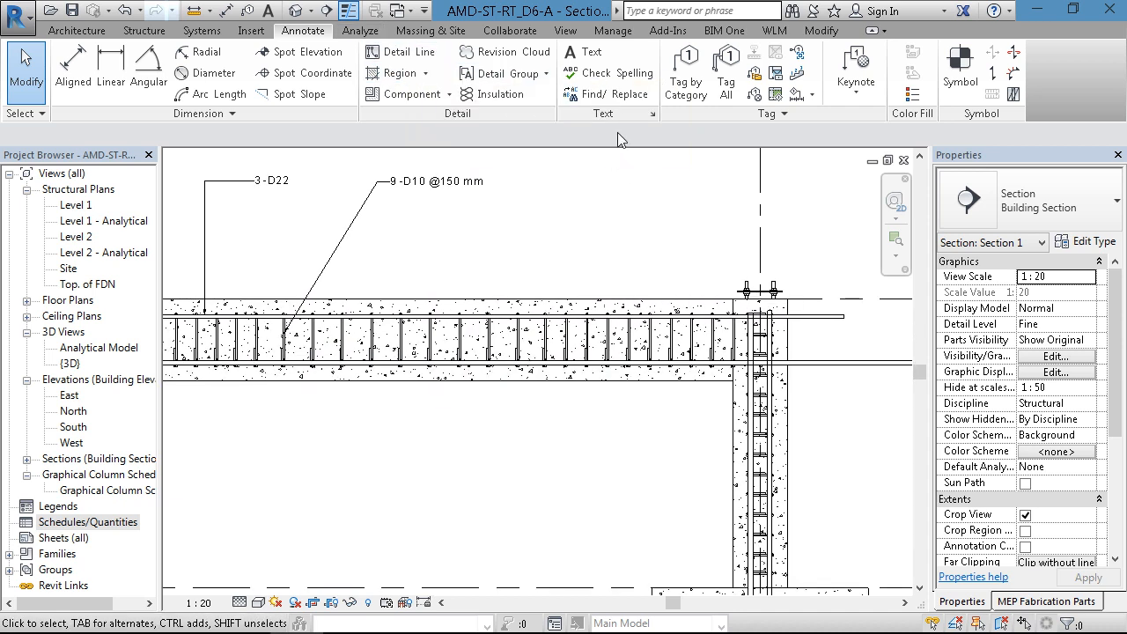
pyautogui.click(686, 71)
pyautogui.scroll(3, 607, 370)
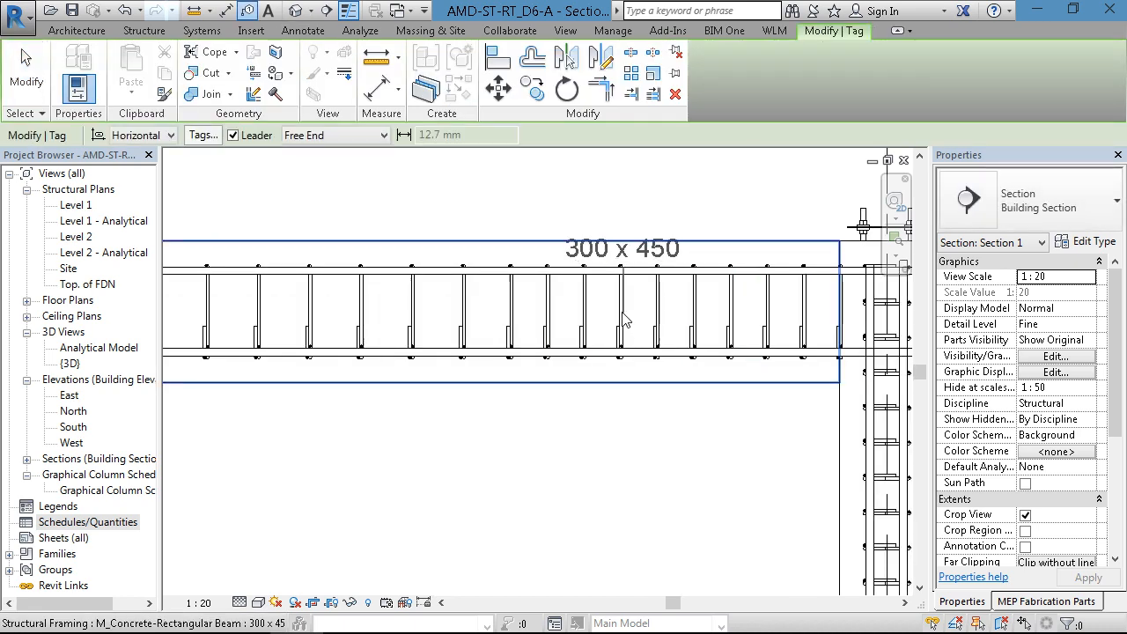
pyautogui.scroll(-2, 633, 319)
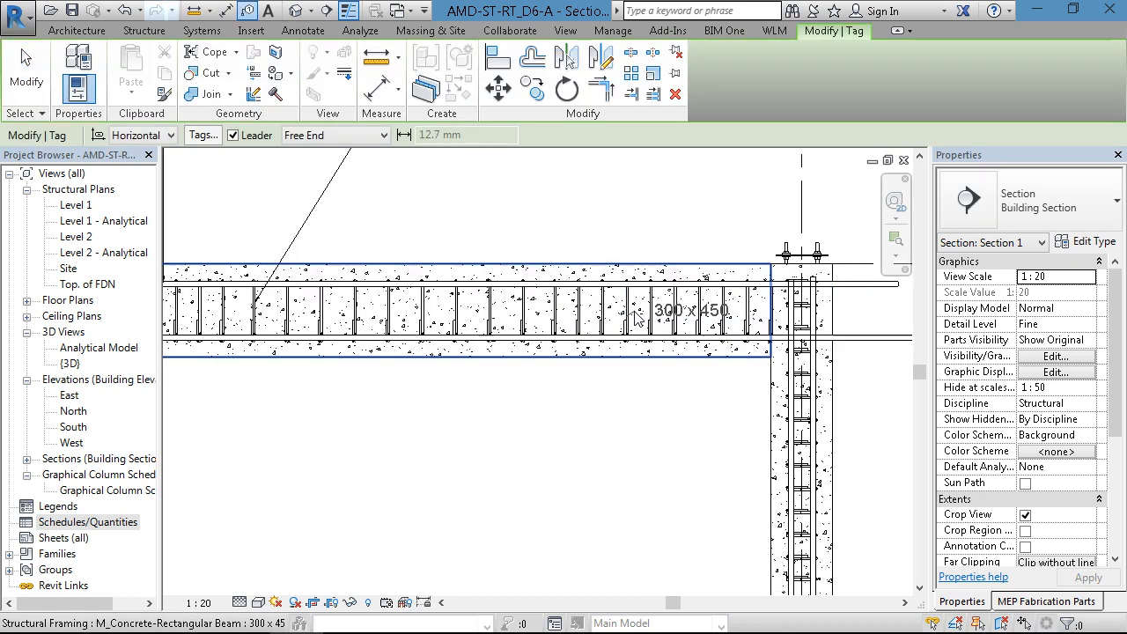
pyautogui.press('Escape')
# - Tag the beam's right-end stirrup set by category, placing the tag below the beam with an angled leader
pyautogui.scroll(2, 634, 315)
pyautogui.click(690, 85)
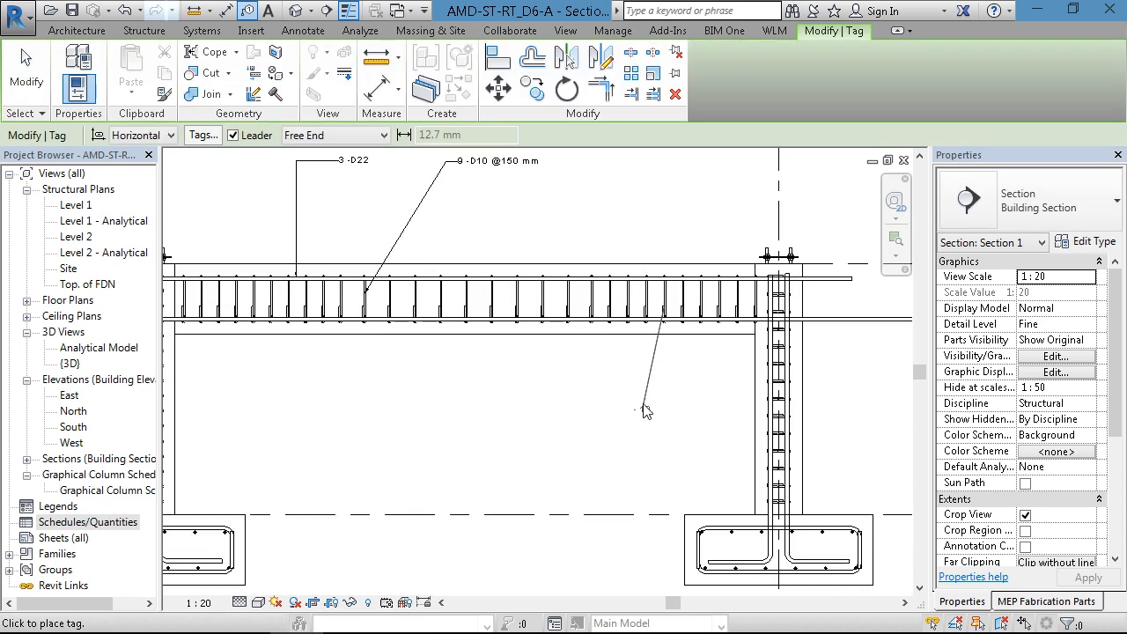
pyautogui.click(604, 390)
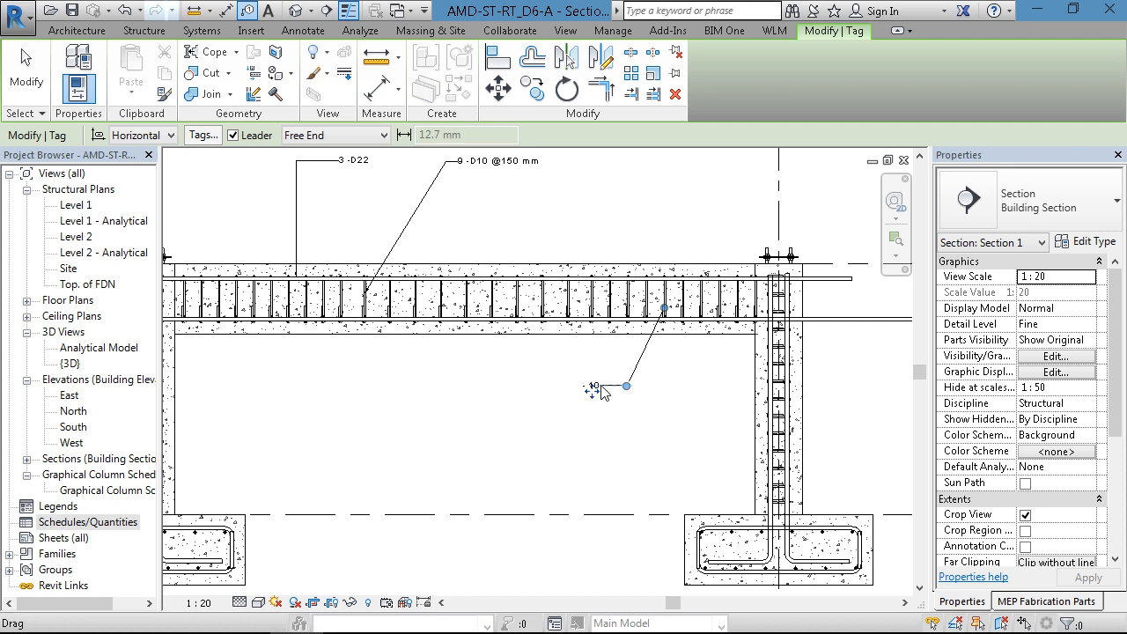
pyautogui.press('Escape')
# - Match the right-end stirrup tag's type to the middle stirrup tag
pyautogui.press('m')
pyautogui.press('a')
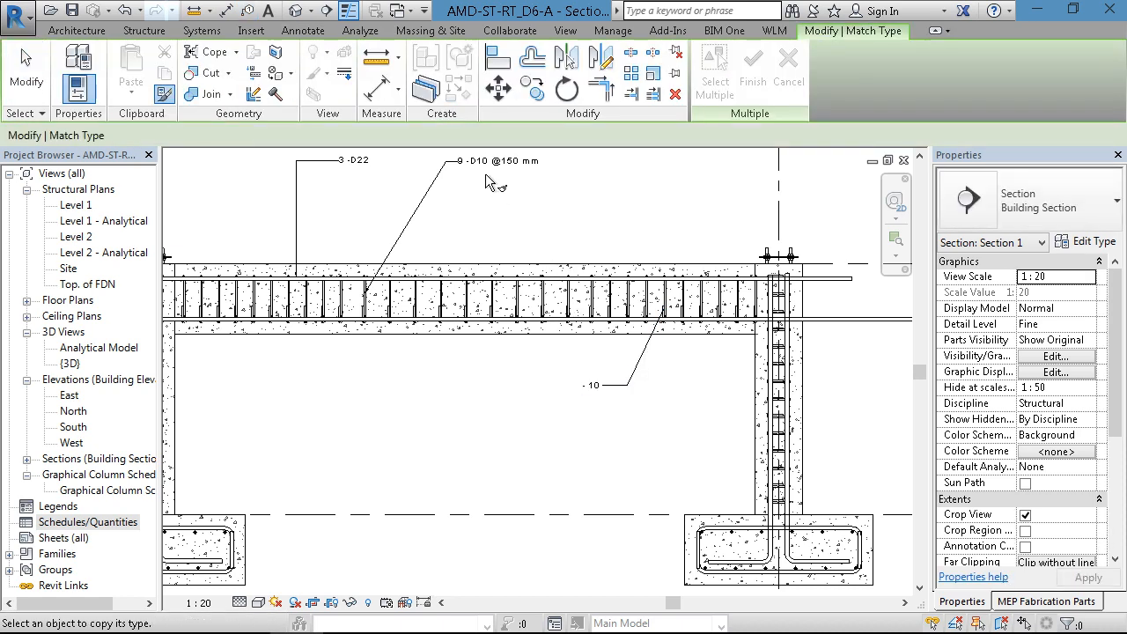
pyautogui.click(498, 161)
pyautogui.click(591, 385)
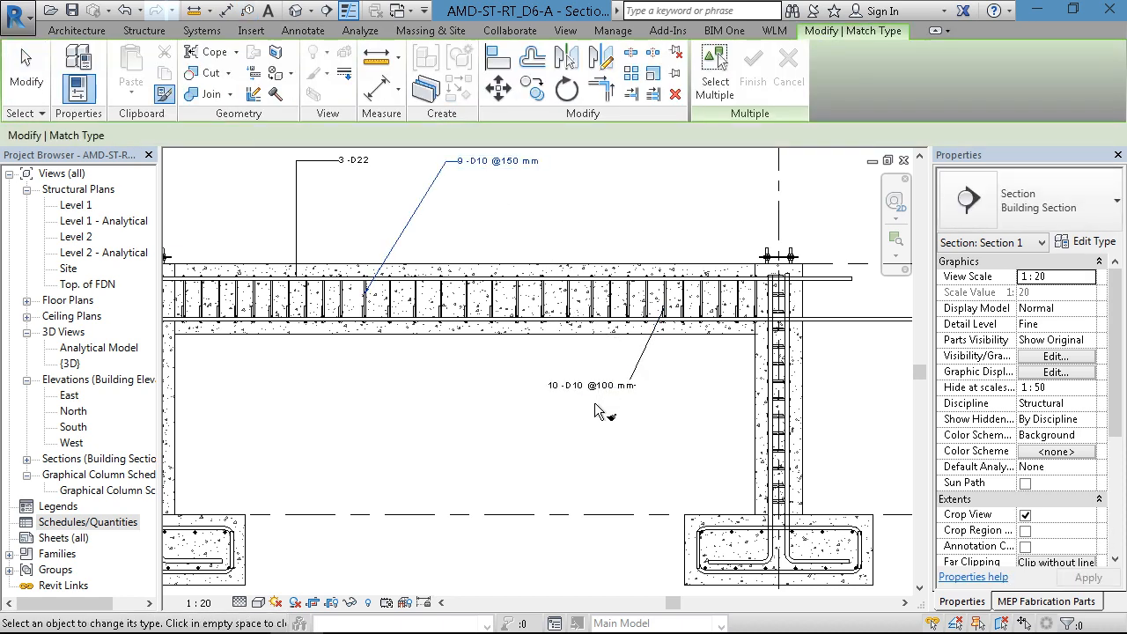
pyautogui.press('Escape')
pyautogui.press('Escape')
# - Move the right-end stirrup tag's leader elbow clear of the tag text
pyautogui.scroll(2, 601, 400)
pyautogui.click(605, 384)
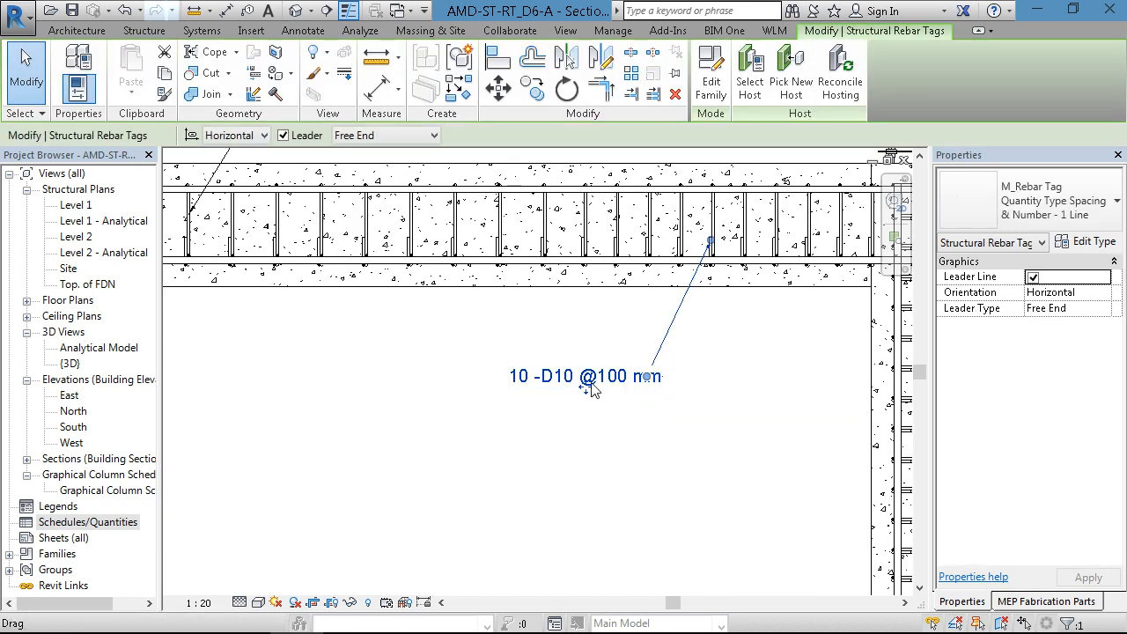
pyautogui.moveTo(651, 384)
pyautogui.mouseDown()
pyautogui.moveTo(618, 384)
pyautogui.moveTo(671, 378)
pyautogui.mouseUp()
pyautogui.click(692, 417)
pyautogui.scroll(-2, 725, 425)
pyautogui.moveTo(705, 447); pyautogui.dragTo(772, 432, button='middle')
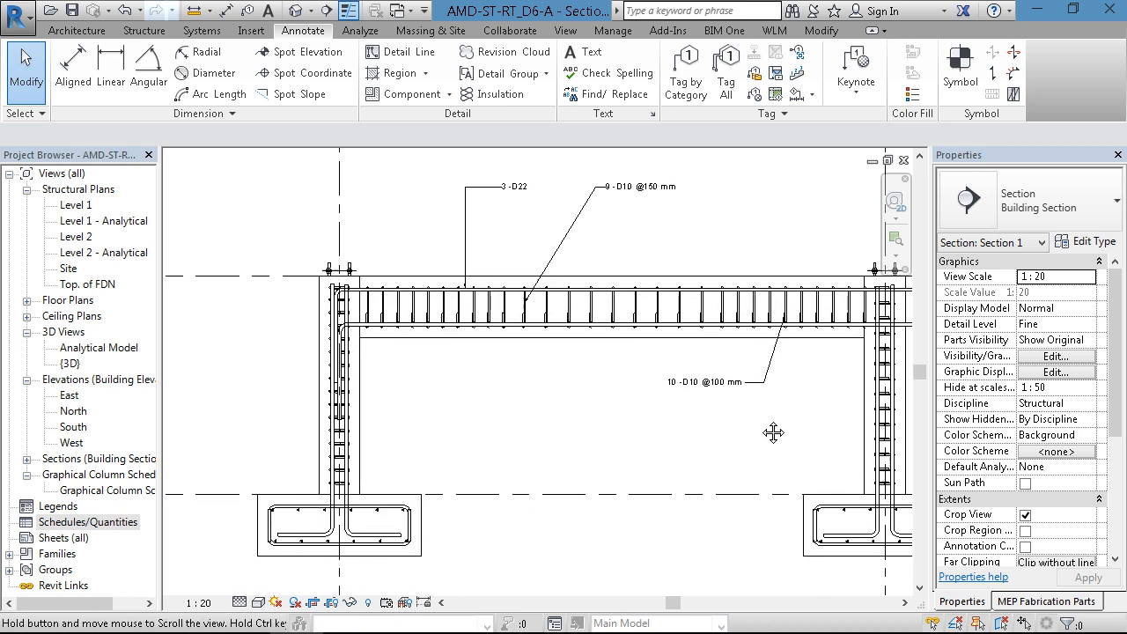
# - Tag the beam's left-end stirrup set by category, placing the tag below the beam level with the right-end tag
pyautogui.scroll(2, 749, 402)
pyautogui.moveTo(678, 409); pyautogui.dragTo(821, 447, button='middle')
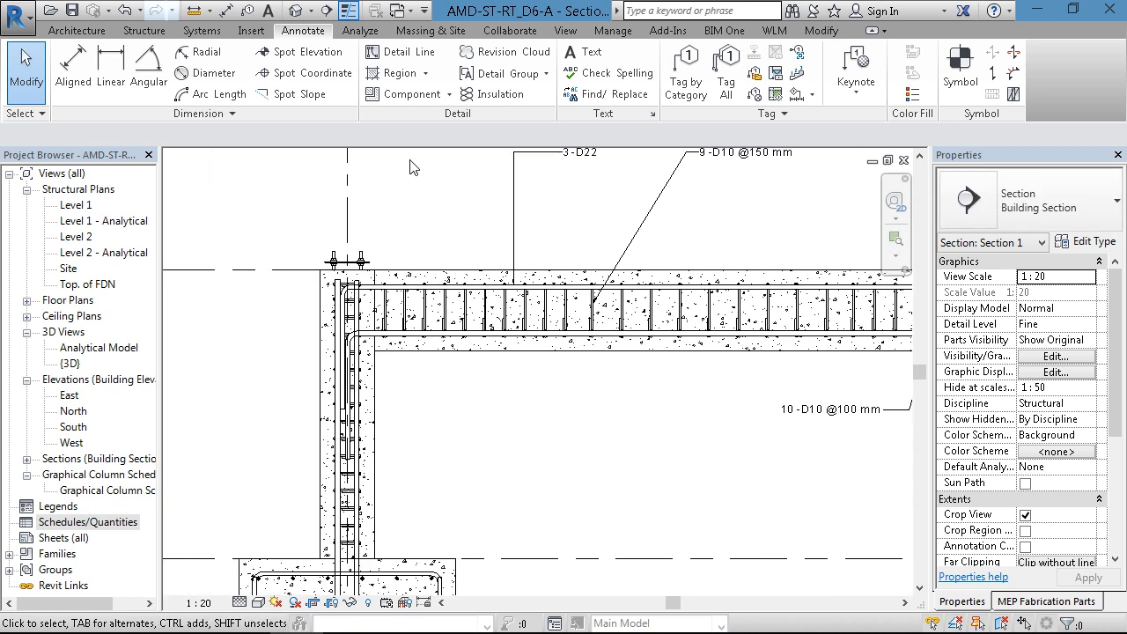
pyautogui.click(686, 66)
pyautogui.scroll(3, 392, 319)
pyautogui.scroll(2, 392, 318)
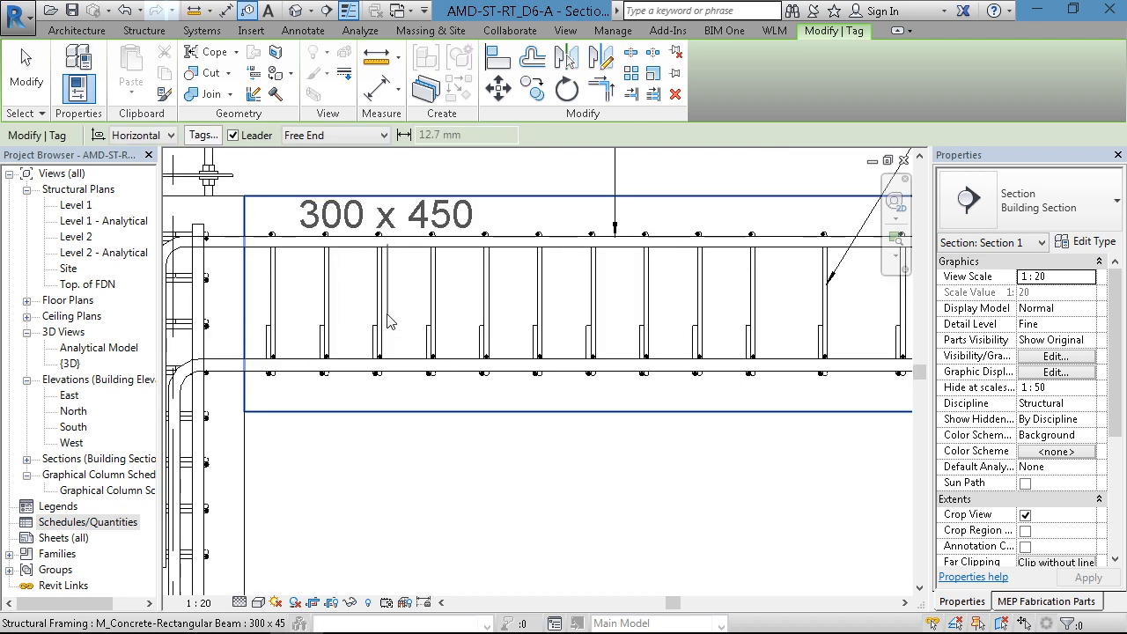
pyautogui.scroll(-5, 370, 307)
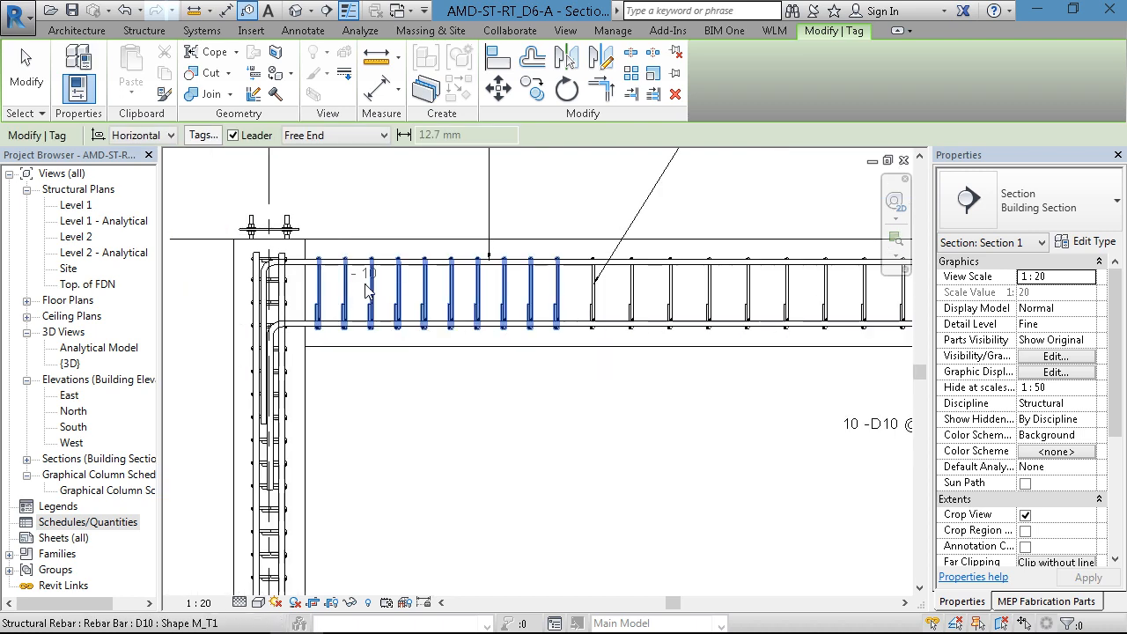
pyautogui.click(421, 376)
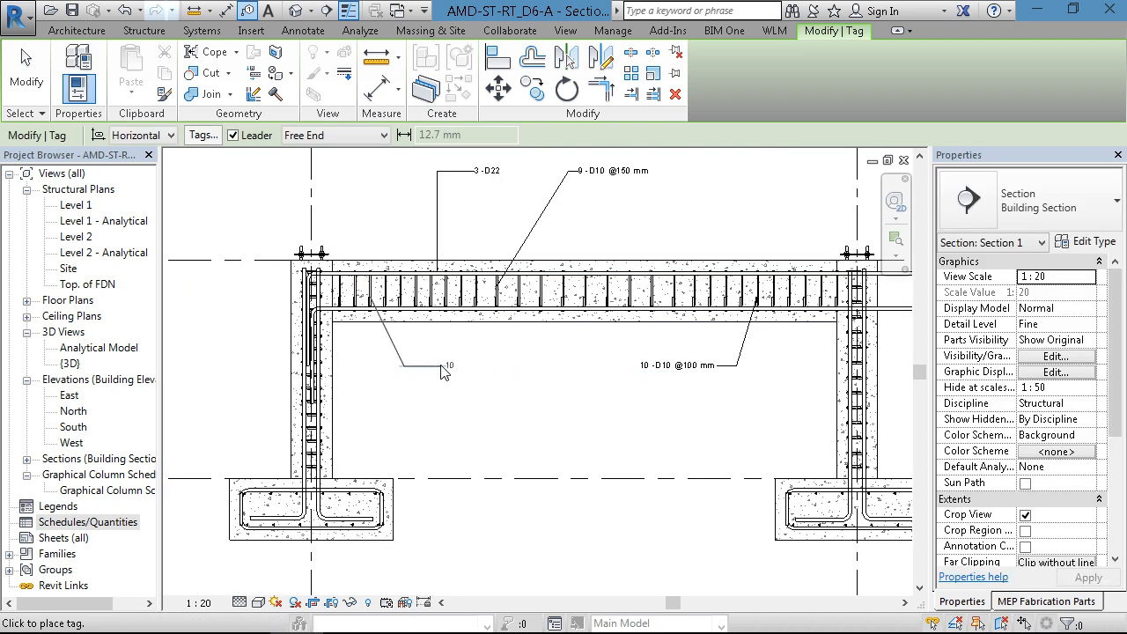
pyautogui.press('Escape')
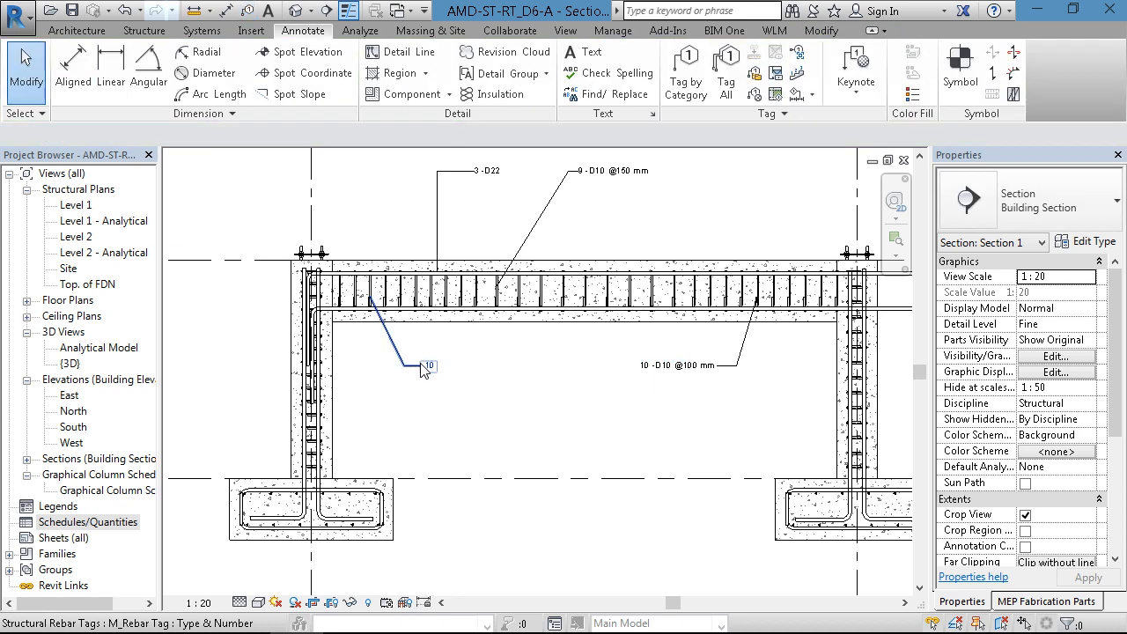
# - Match the left-end stirrup tag's type to the right-end stirrup tag
pyautogui.press('m')
pyautogui.press('a')
pyautogui.click(653, 373)
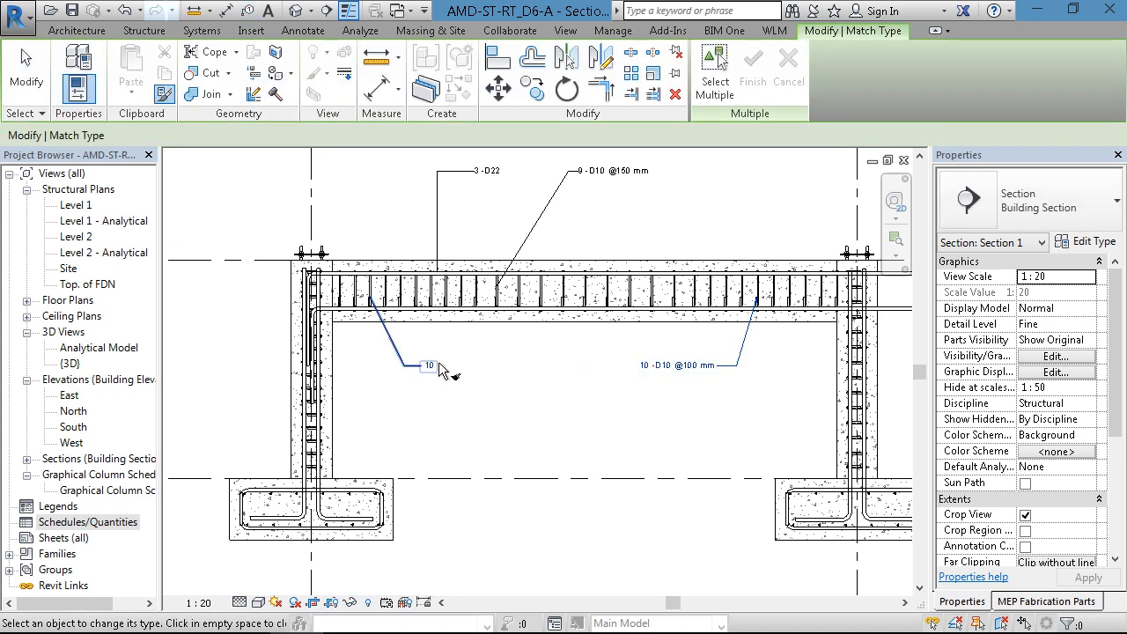
pyautogui.click(440, 368)
pyautogui.press('Escape')
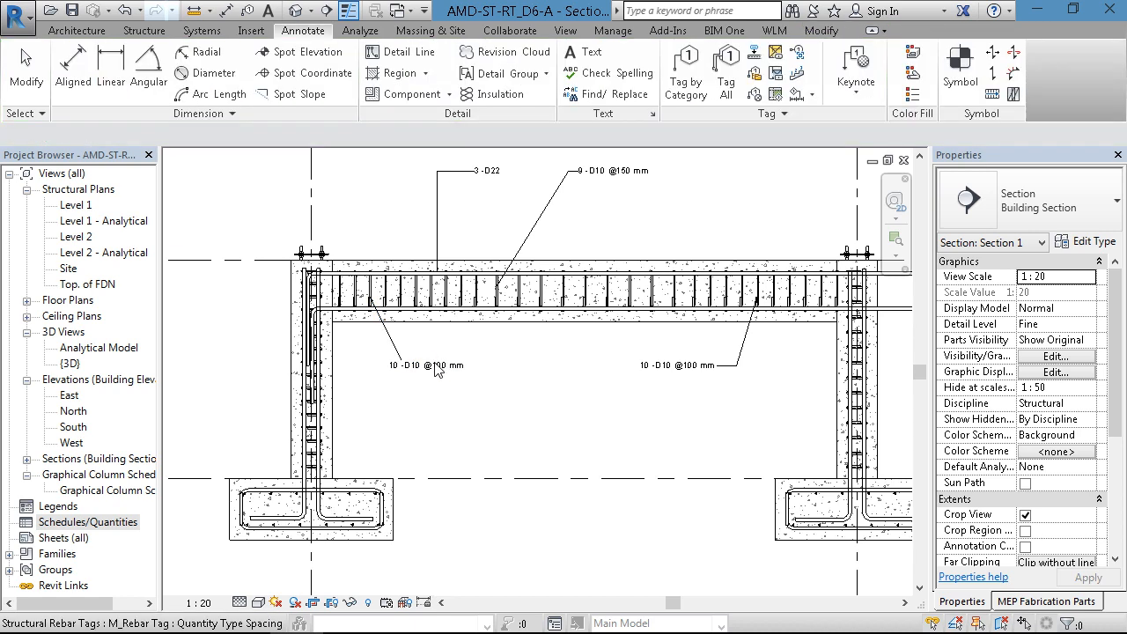
# - Adjust the left-end stirrup tag so its text sits clear of the leader elbow
pyautogui.click(449, 368)
pyautogui.scroll(2, 454, 374)
pyautogui.moveTo(455, 372); pyautogui.dragTo(404, 369)
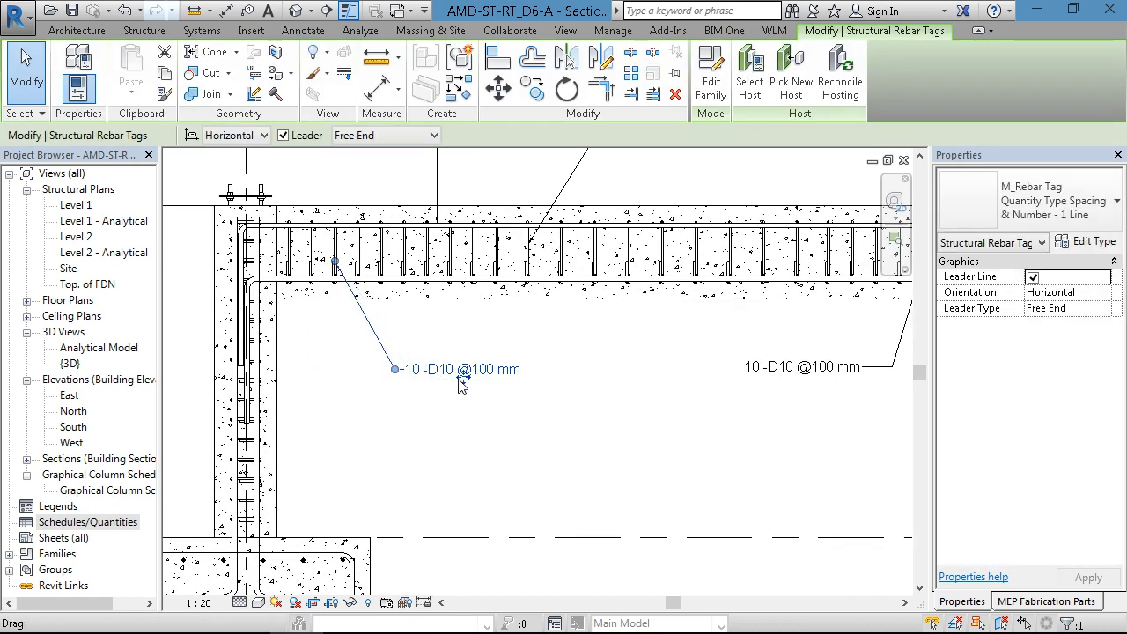
# - Tag the beam's bottom longitudinal bar by category, placing the tag below the beam between the two stirrup tags
pyautogui.click(469, 387)
pyautogui.scroll(-1, 489, 418)
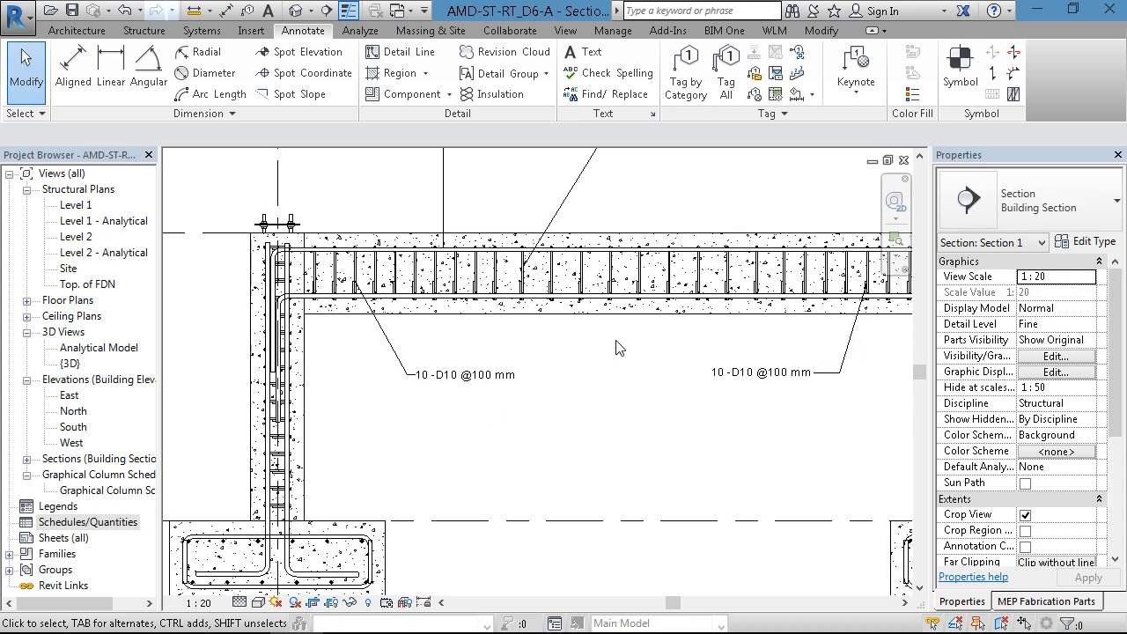
pyautogui.scroll(2, 621, 347)
pyautogui.click(685, 71)
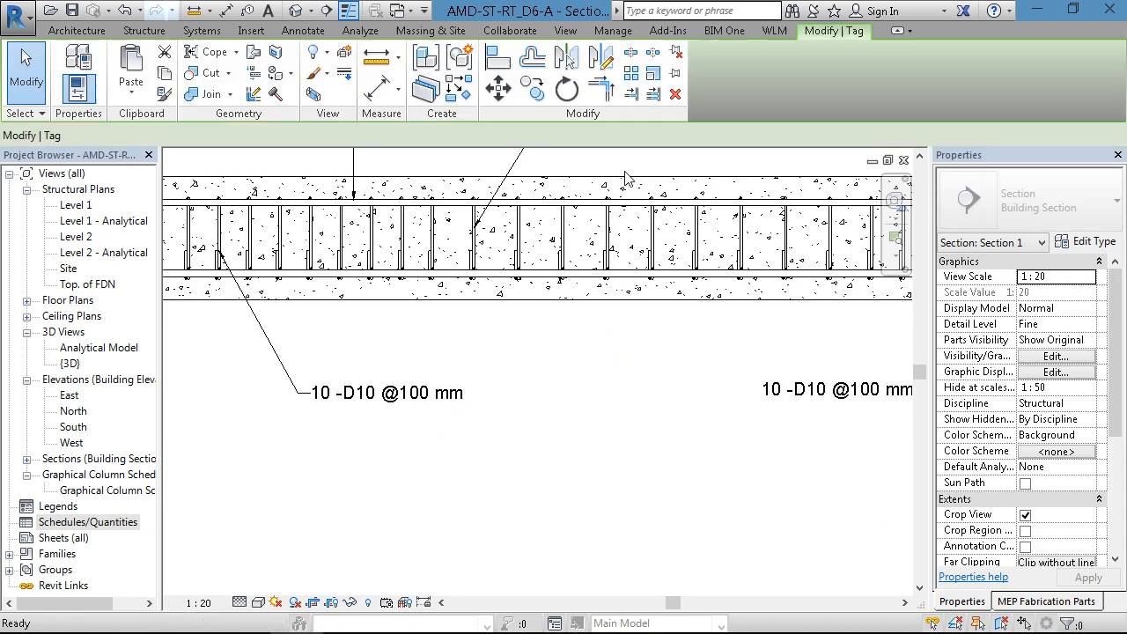
pyautogui.click(536, 269)
pyautogui.click(535, 435)
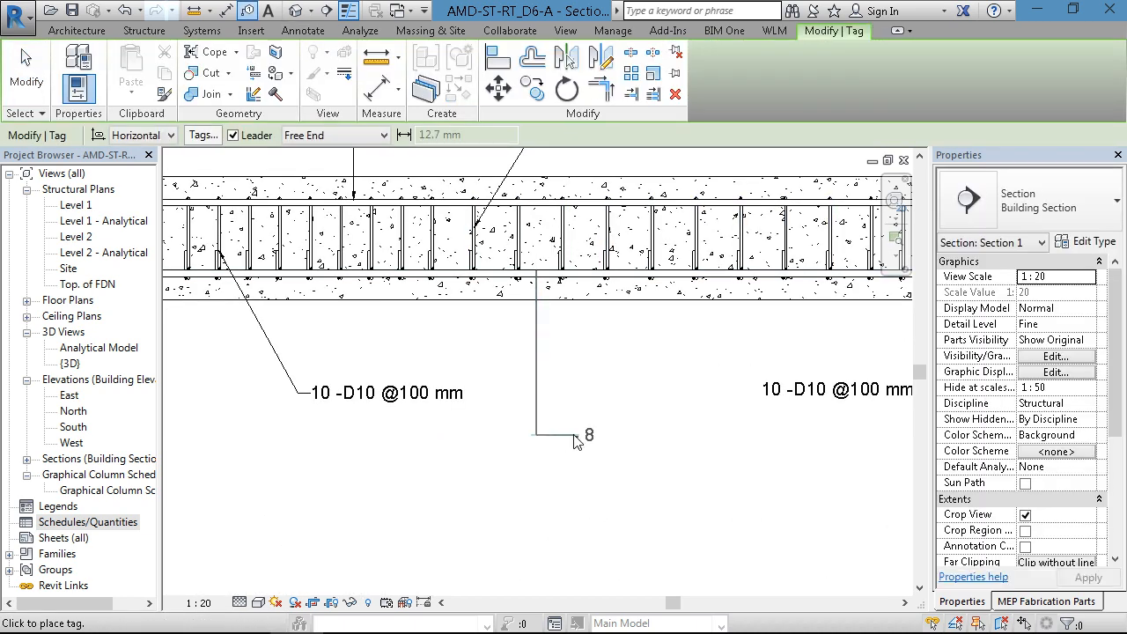
pyautogui.click(586, 435)
pyautogui.press('Escape')
pyautogui.click(588, 435)
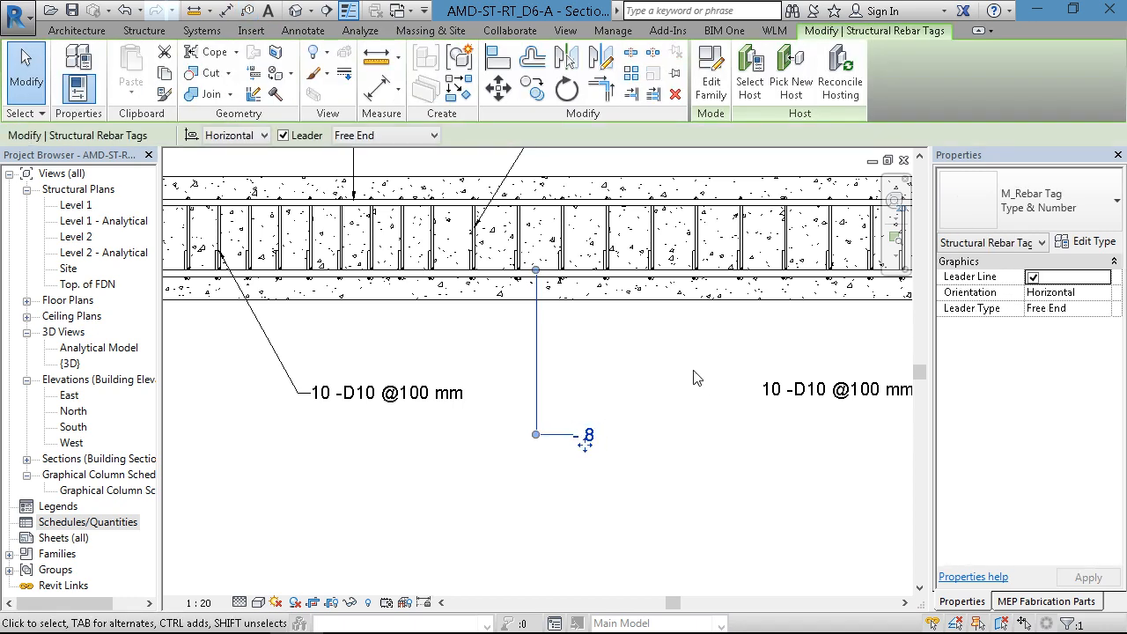
# - Match the bottom bar tag's type to the right-end stirrup tag
pyautogui.press('Escape')
pyautogui.press('m')
pyautogui.press('a')
pyautogui.click(839, 396)
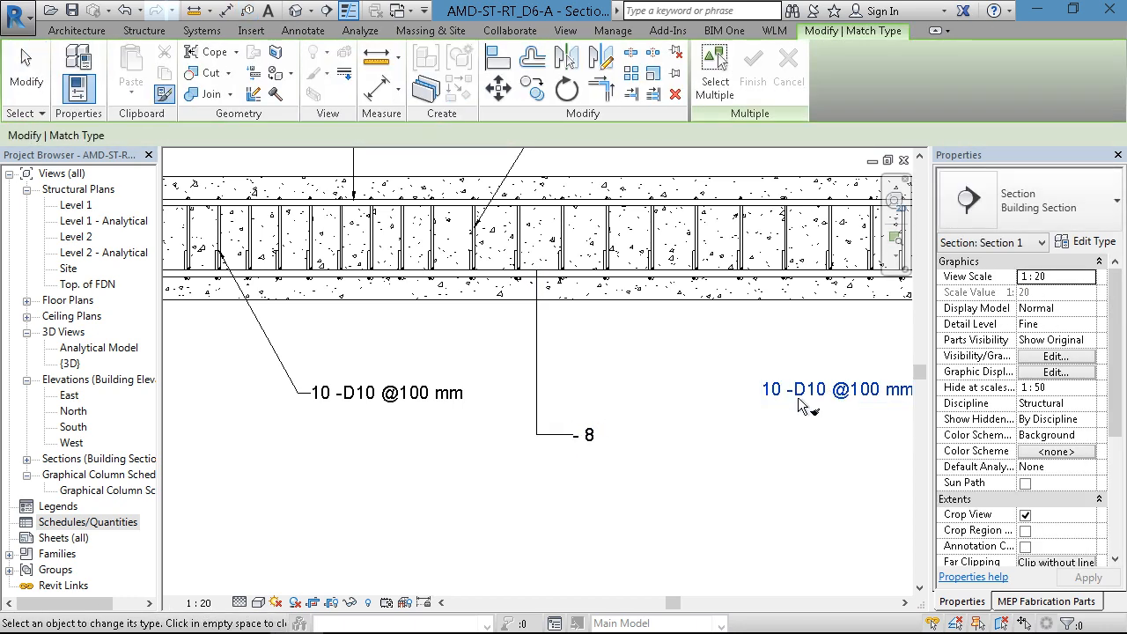
pyautogui.click(588, 432)
pyautogui.press('Escape')
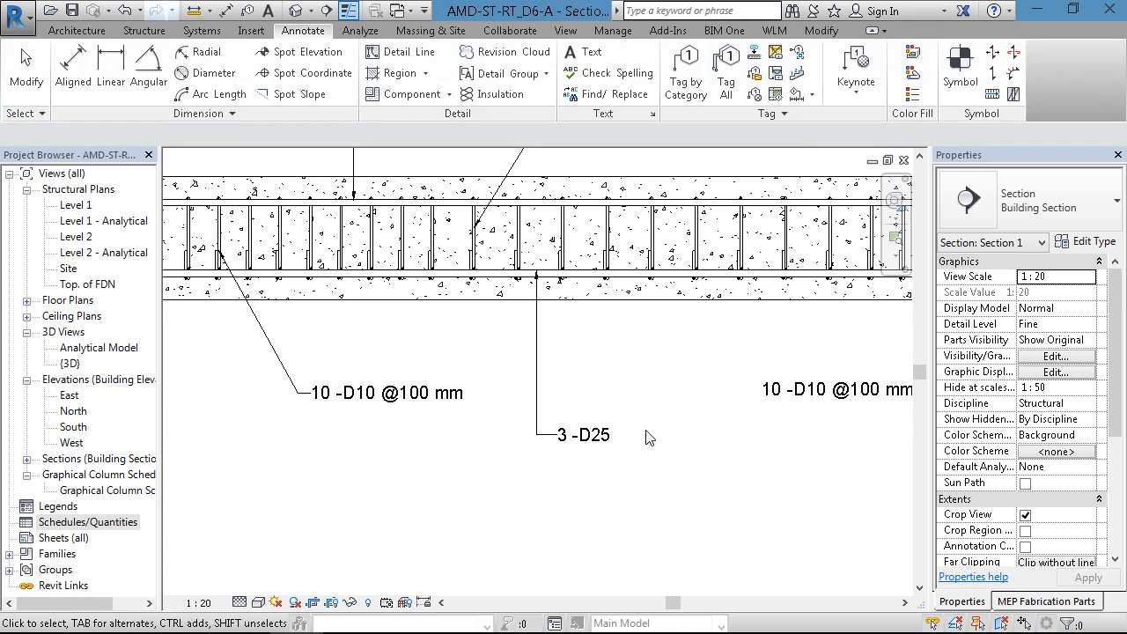
pyautogui.scroll(-3, 612, 433)
pyautogui.moveTo(612, 434); pyautogui.dragTo(586, 455, button='middle')
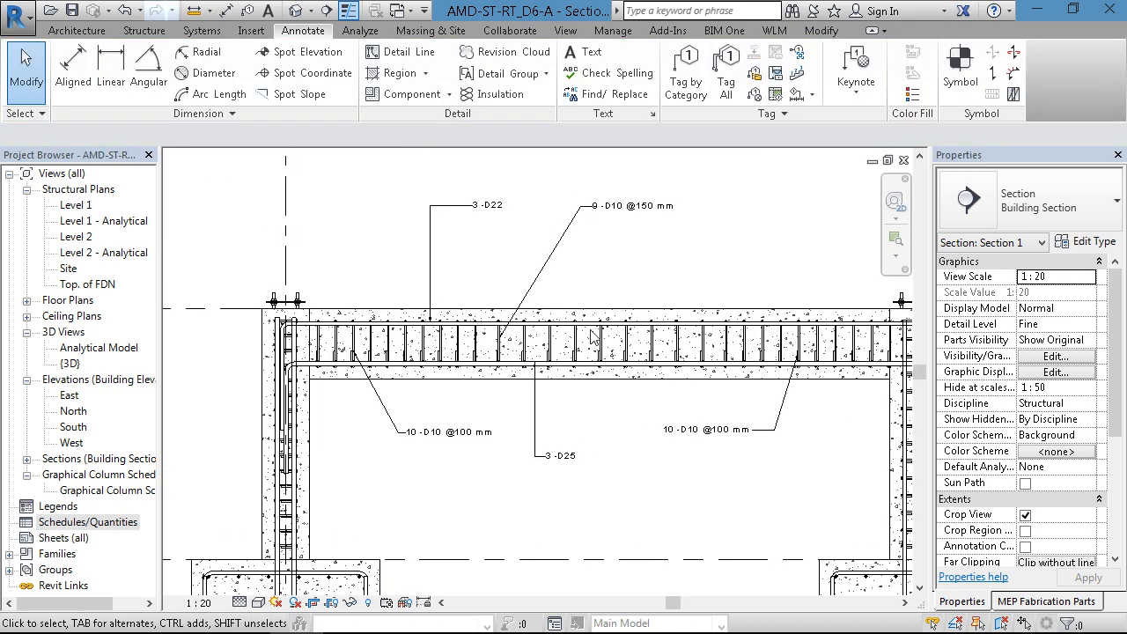
pyautogui.moveTo(570, 246); pyautogui.dragTo(511, 243, button='middle')
pyautogui.scroll(1, 530, 233)
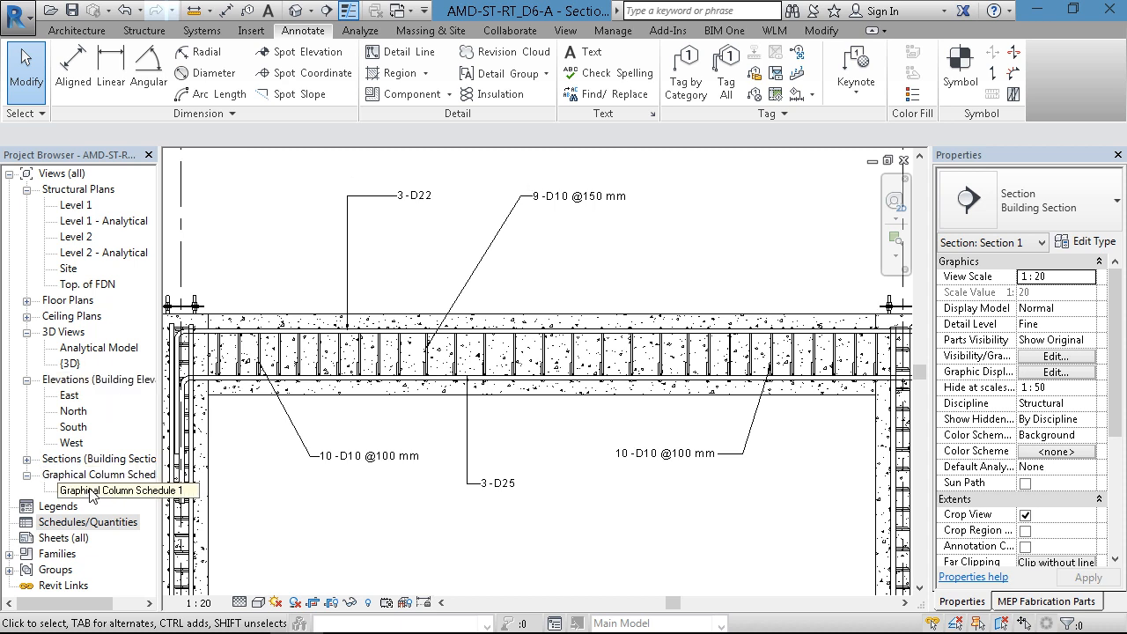
# - Create a new building component schedule for the Structural Rebar category, named Rebar Schedule, in the New Construction phase
pyautogui.rightClick(71, 525)
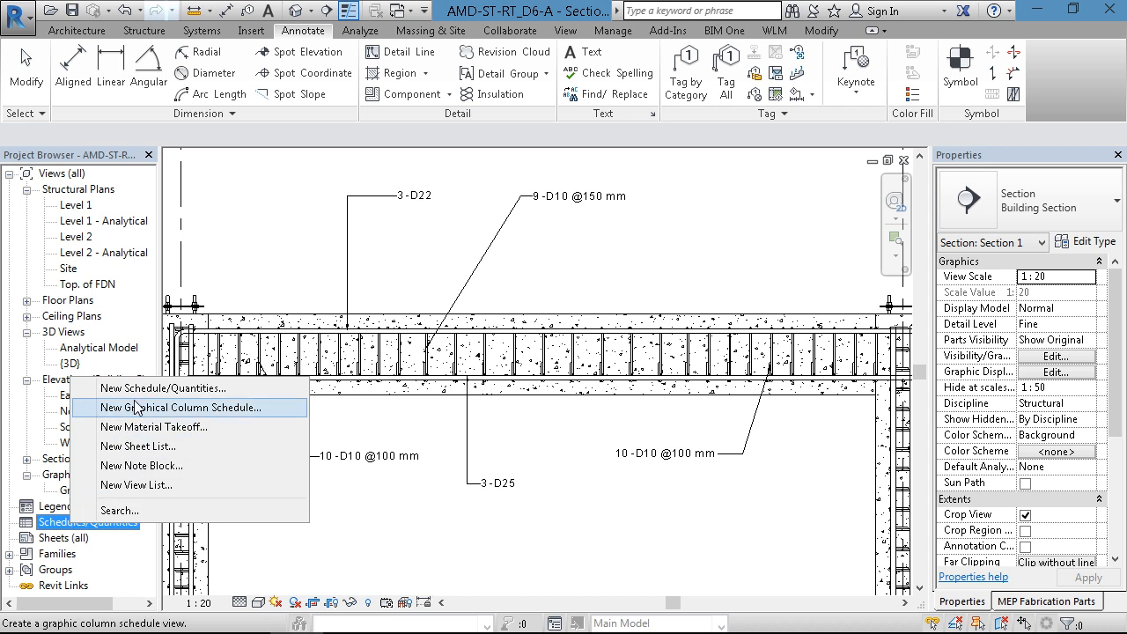
pyautogui.click(176, 390)
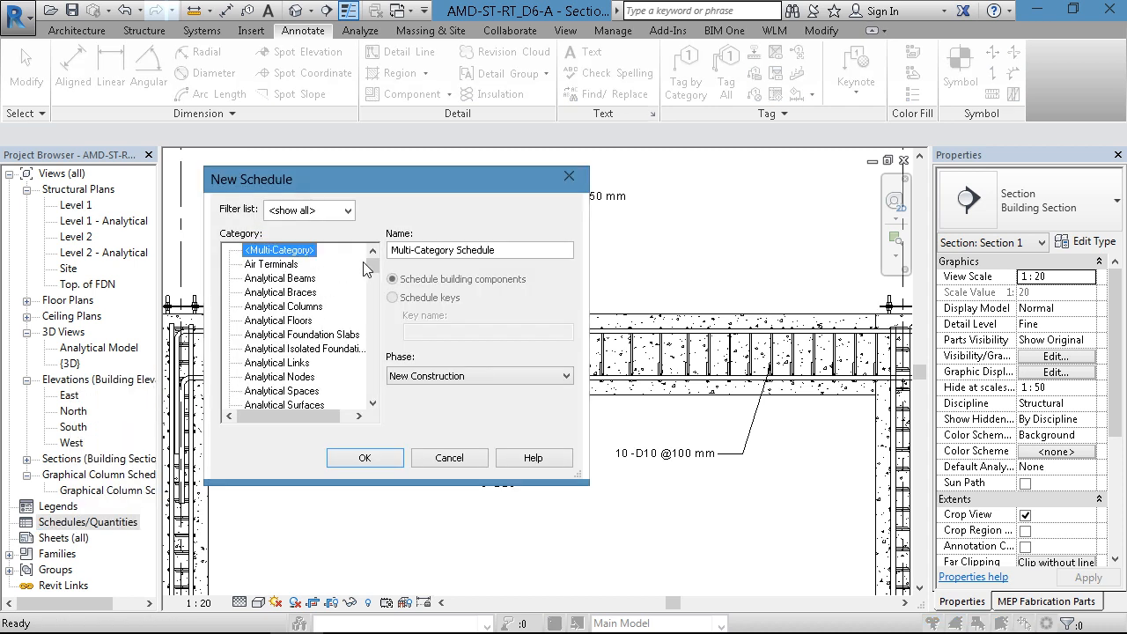
pyautogui.moveTo(372, 266); pyautogui.dragTo(370, 377)
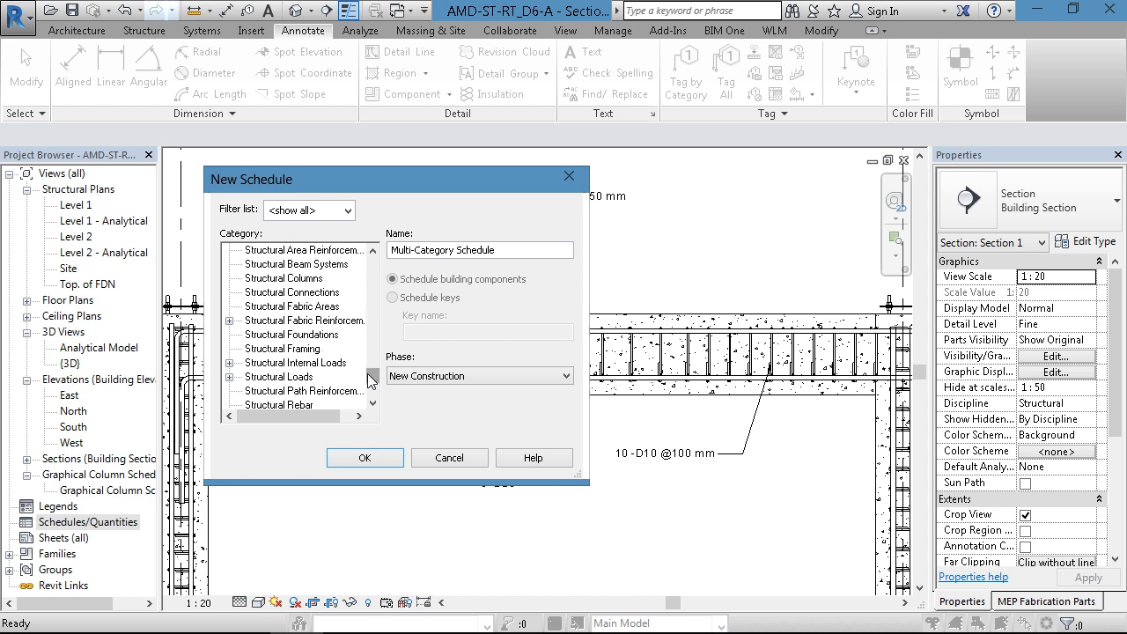
pyautogui.click(308, 404)
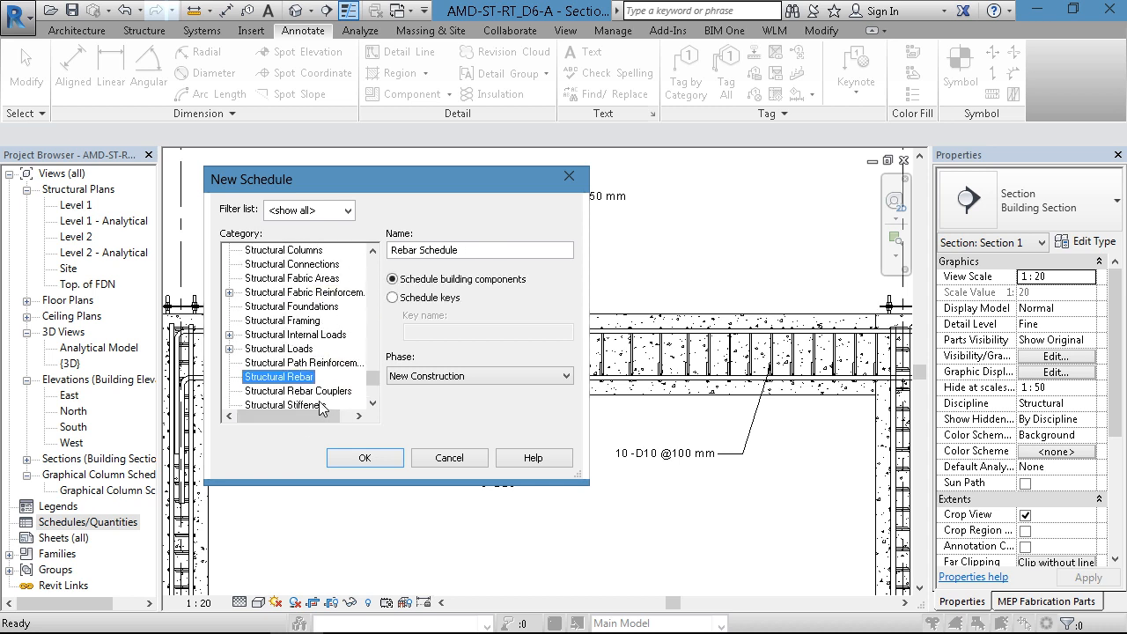
pyautogui.click(365, 459)
# - Add the bar dimension fields A, B, C, D, E, F and G to the rebar schedule in that order
pyautogui.moveTo(536, 190); pyautogui.dragTo(298, 143)
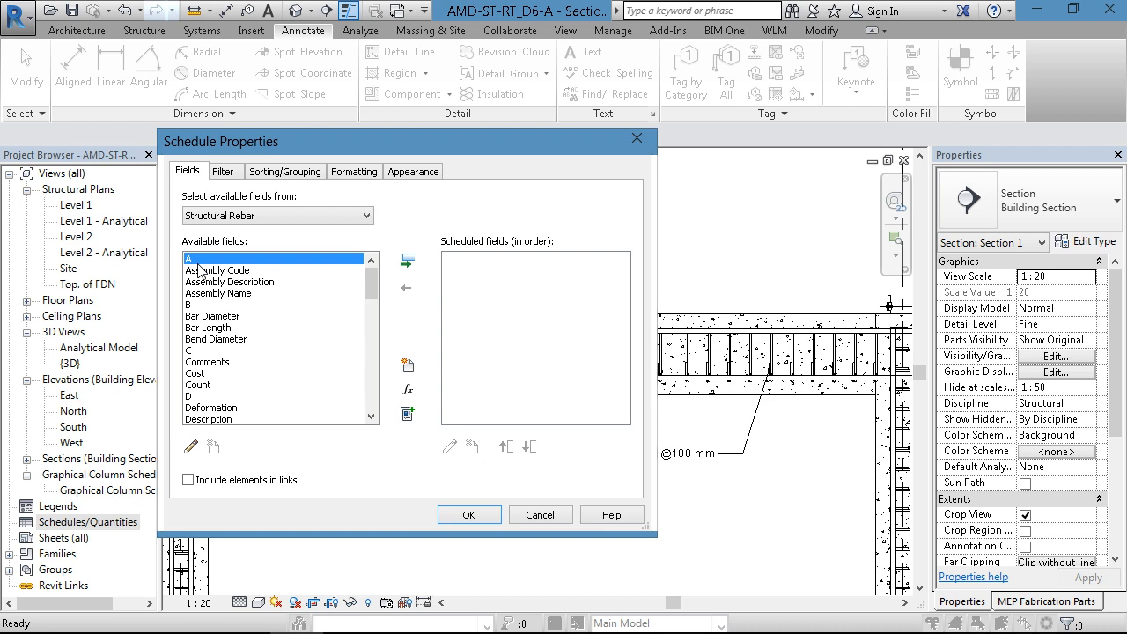
pyautogui.click(407, 261)
pyautogui.click(188, 294)
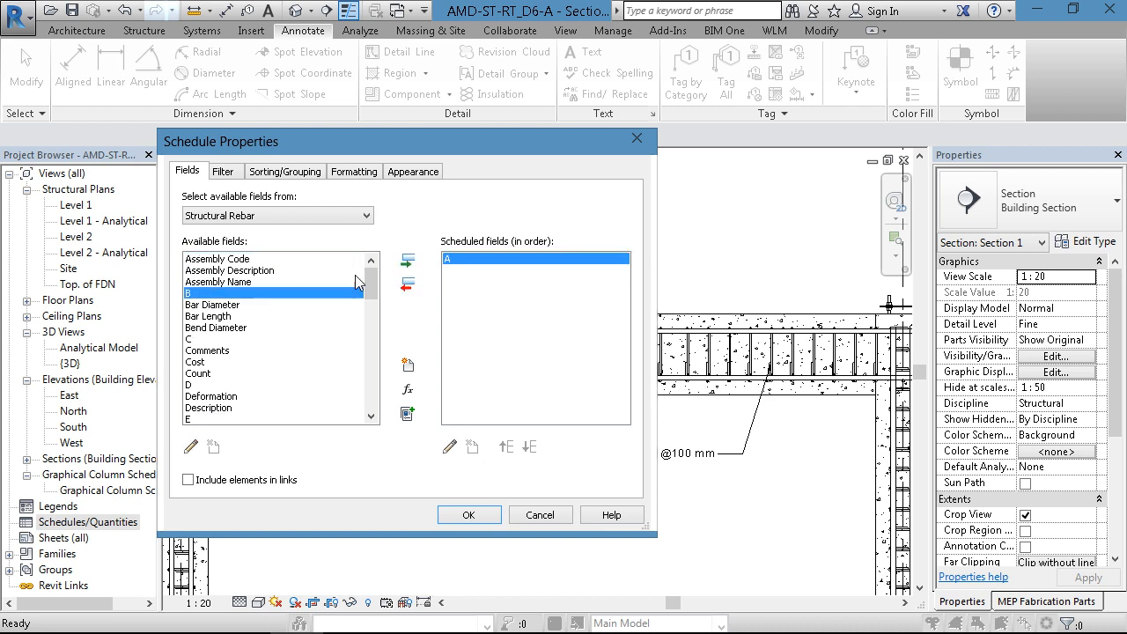
pyautogui.click(406, 261)
pyautogui.click(189, 328)
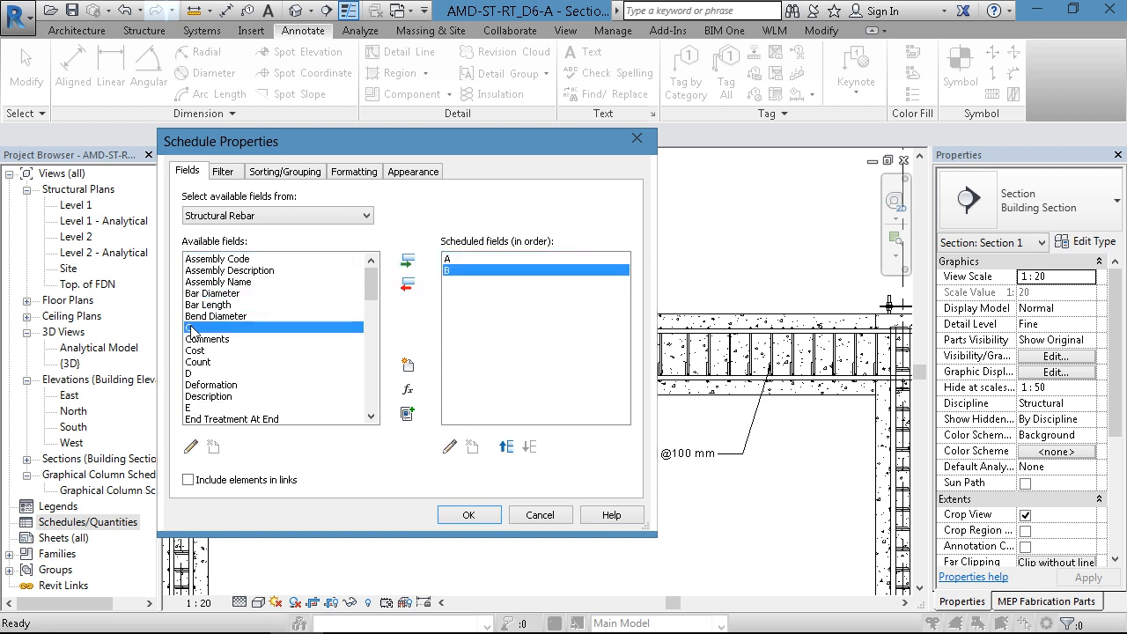
pyautogui.click(407, 260)
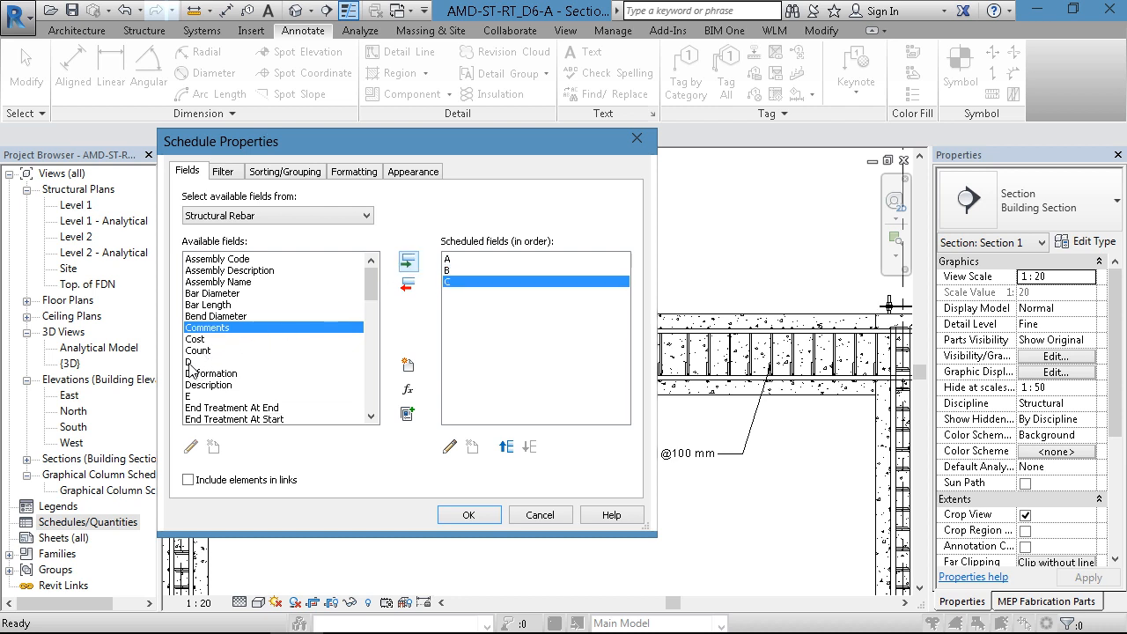
pyautogui.click(189, 362)
pyautogui.click(406, 261)
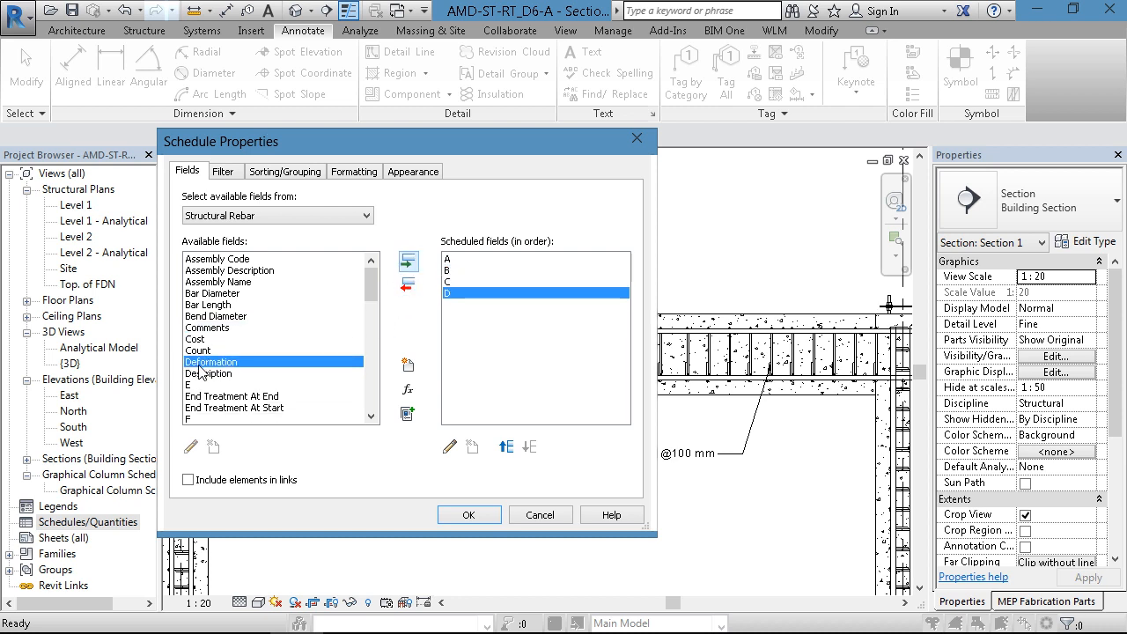
pyautogui.click(188, 385)
pyautogui.click(407, 261)
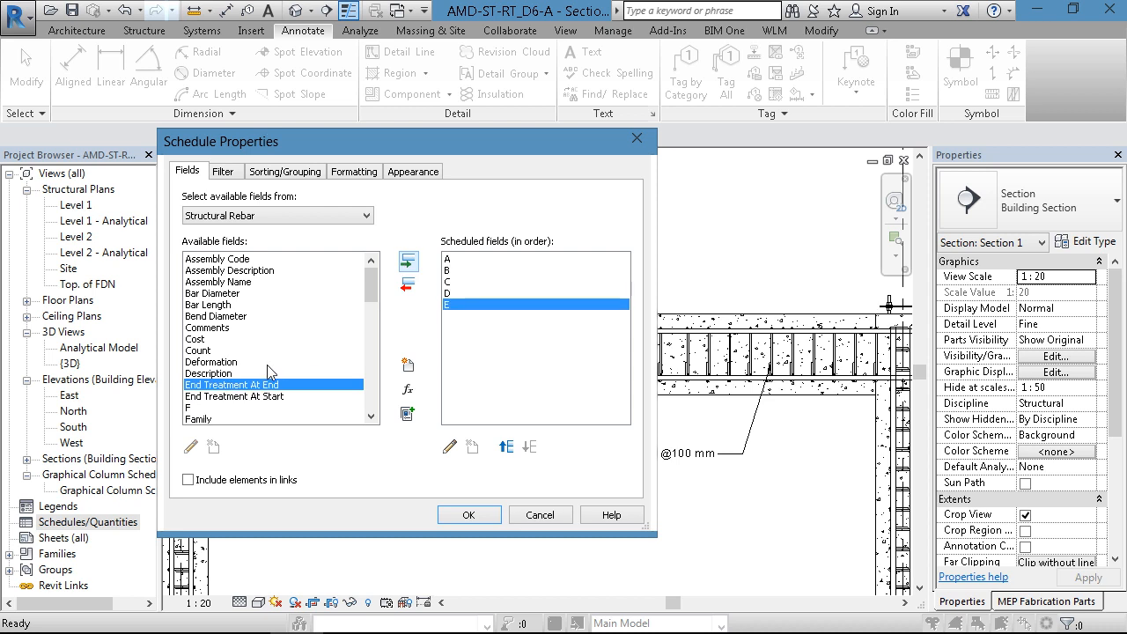
pyautogui.click(195, 408)
pyautogui.click(407, 261)
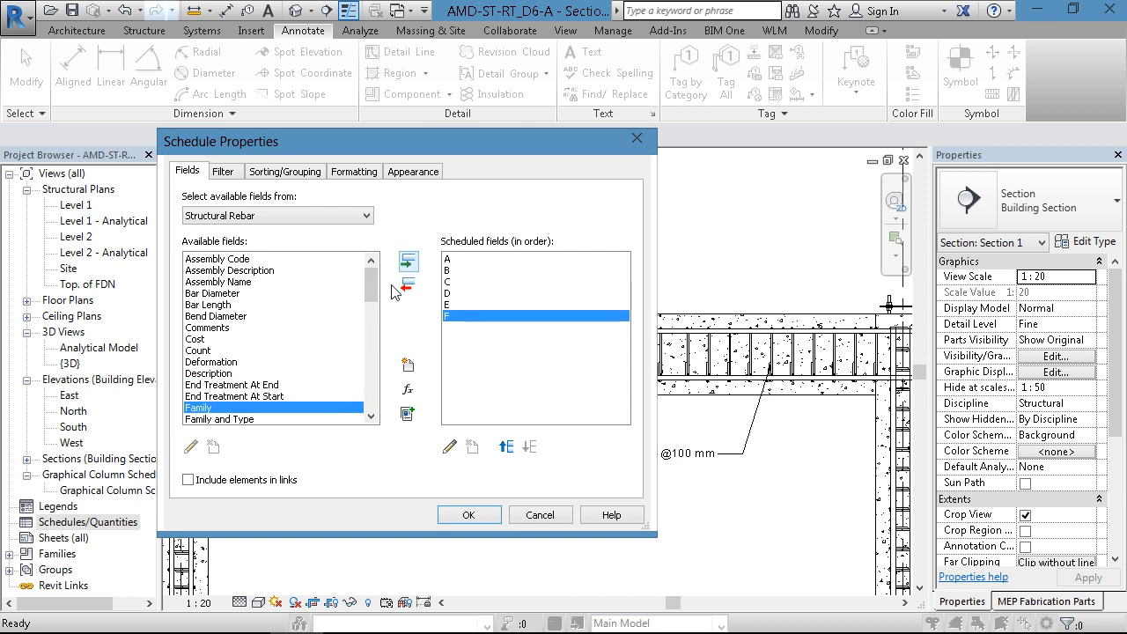
pyautogui.moveTo(372, 294); pyautogui.dragTo(372, 299)
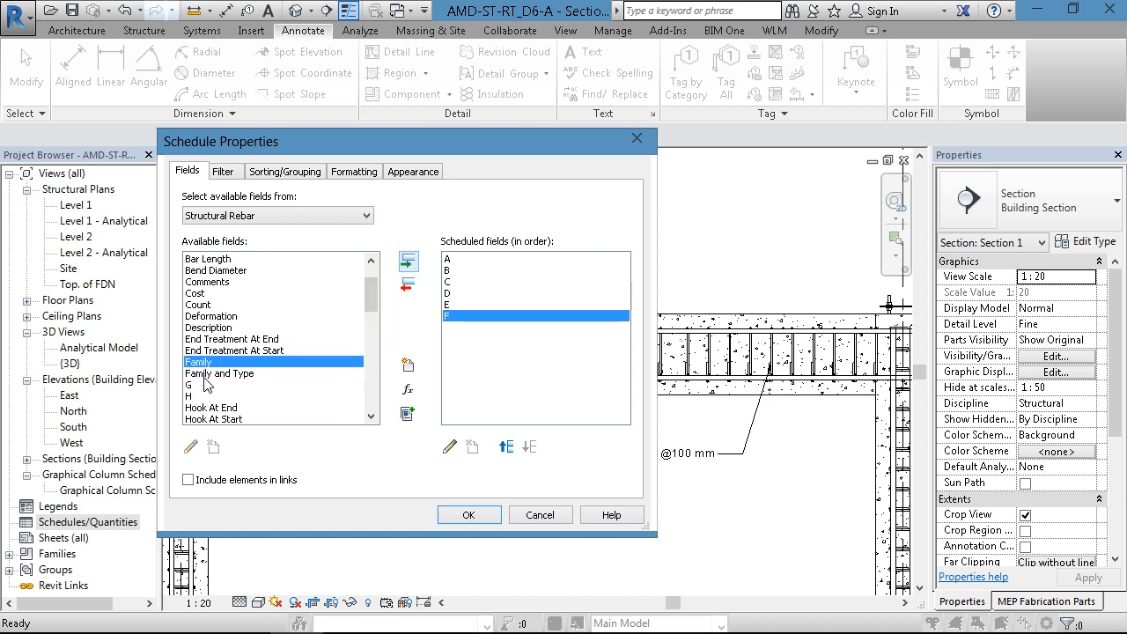
pyautogui.click(195, 384)
pyautogui.click(407, 260)
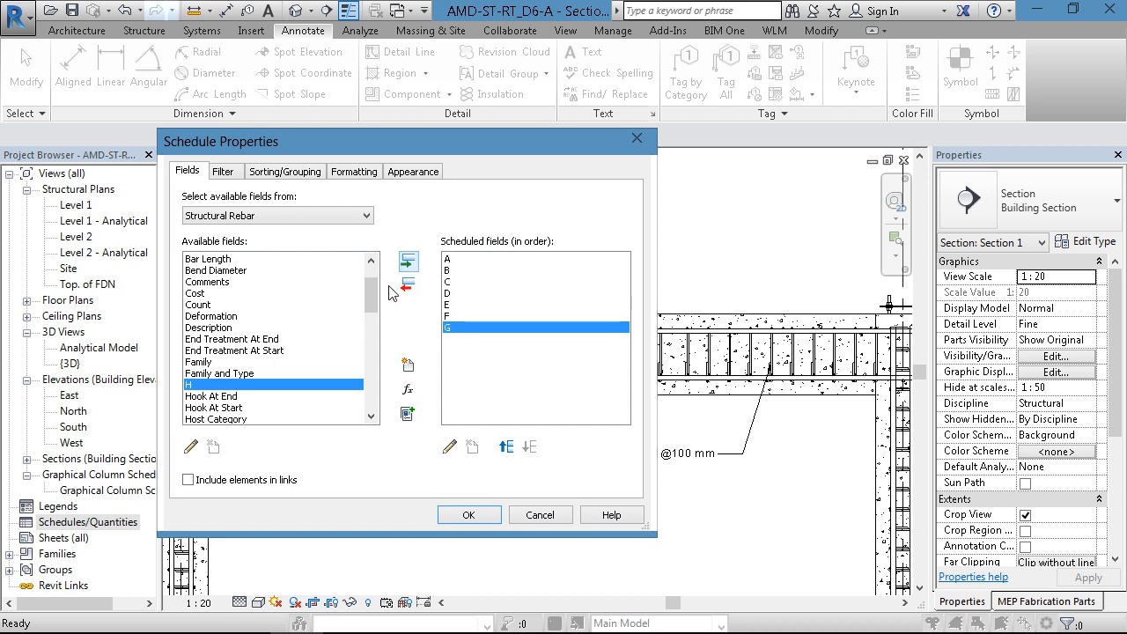
# - Add the Schedule Mark and Quantity fields directly after field A in the scheduled fields
pyautogui.moveTo(374, 293); pyautogui.dragTo(374, 378)
pyautogui.click(453, 260)
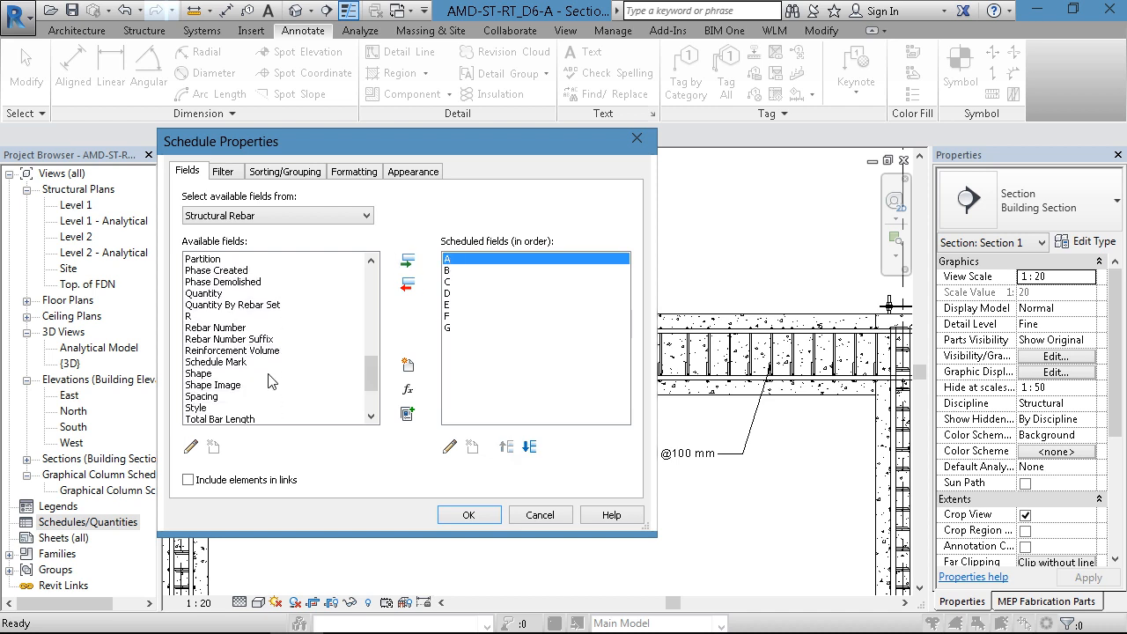
pyautogui.click(222, 362)
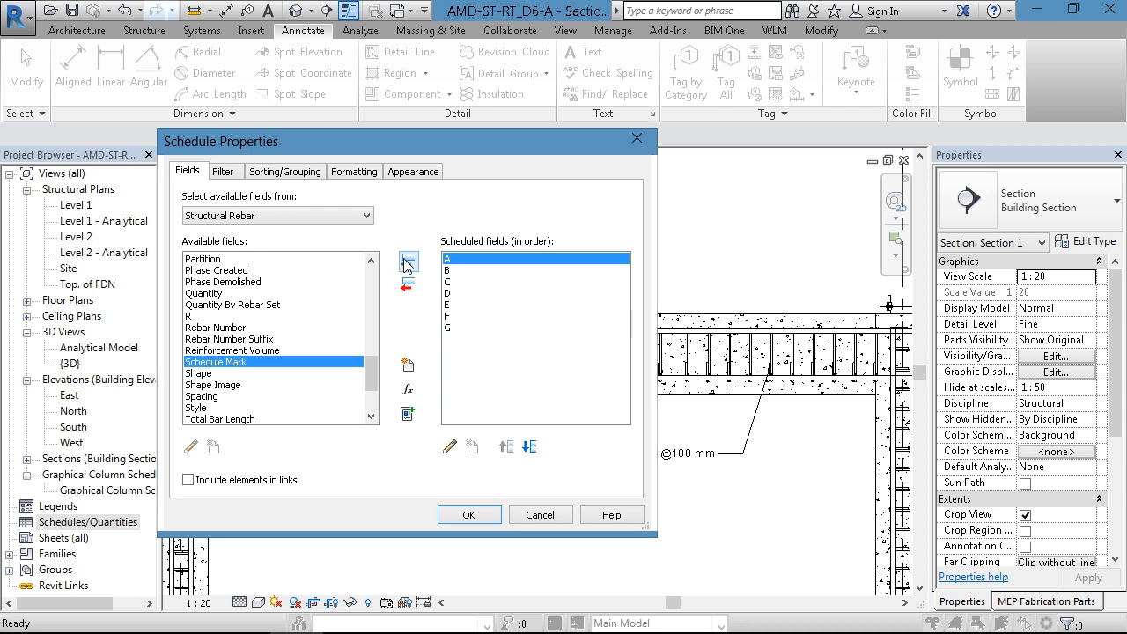
pyautogui.click(405, 261)
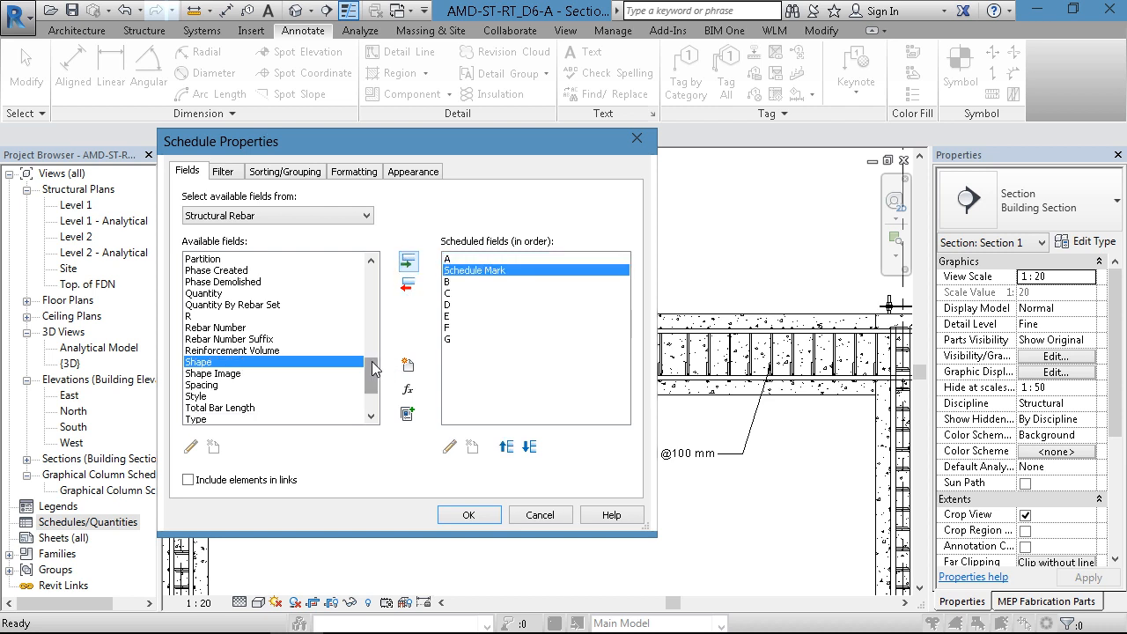
pyautogui.moveTo(372, 369)
pyautogui.mouseDown()
pyautogui.moveTo(372, 359)
pyautogui.moveTo(377, 385)
pyautogui.moveTo(377, 370)
pyautogui.mouseUp()
pyautogui.click(221, 293)
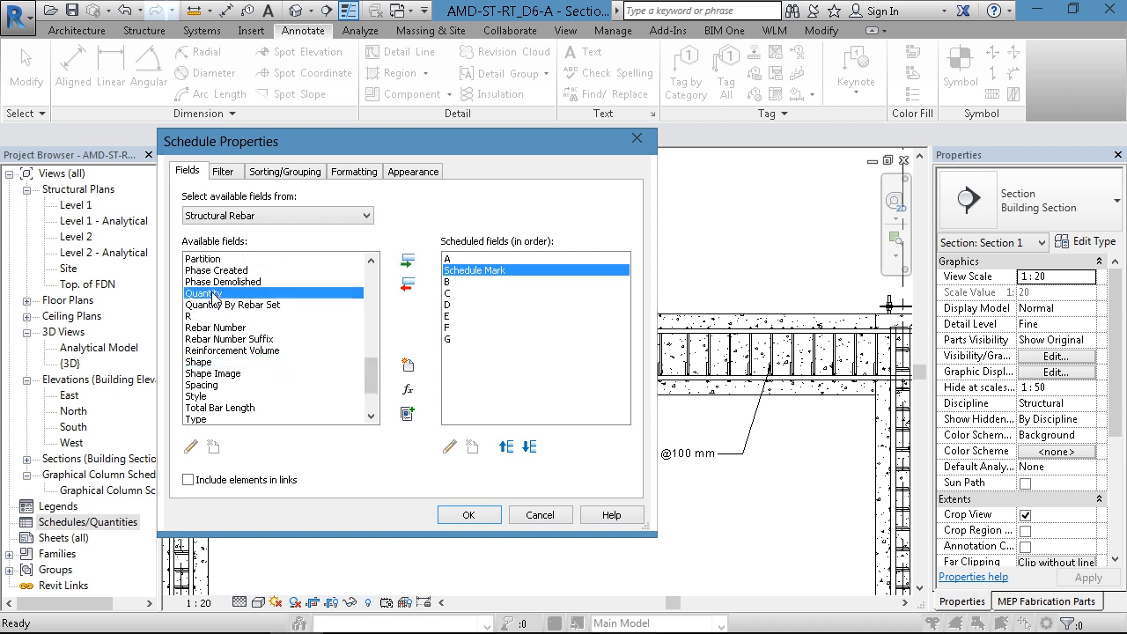
pyautogui.click(403, 264)
# - Add the Bend Diameter and Bar Length fields after Quantity in the scheduled fields
pyautogui.moveTo(377, 380); pyautogui.dragTo(391, 327)
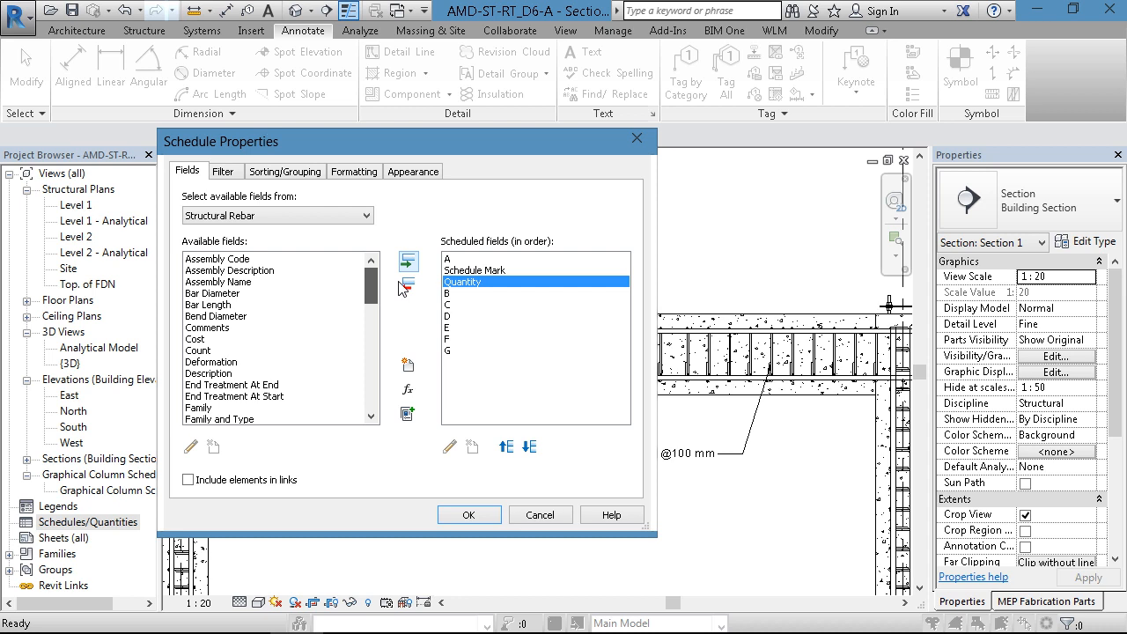
pyautogui.click(234, 316)
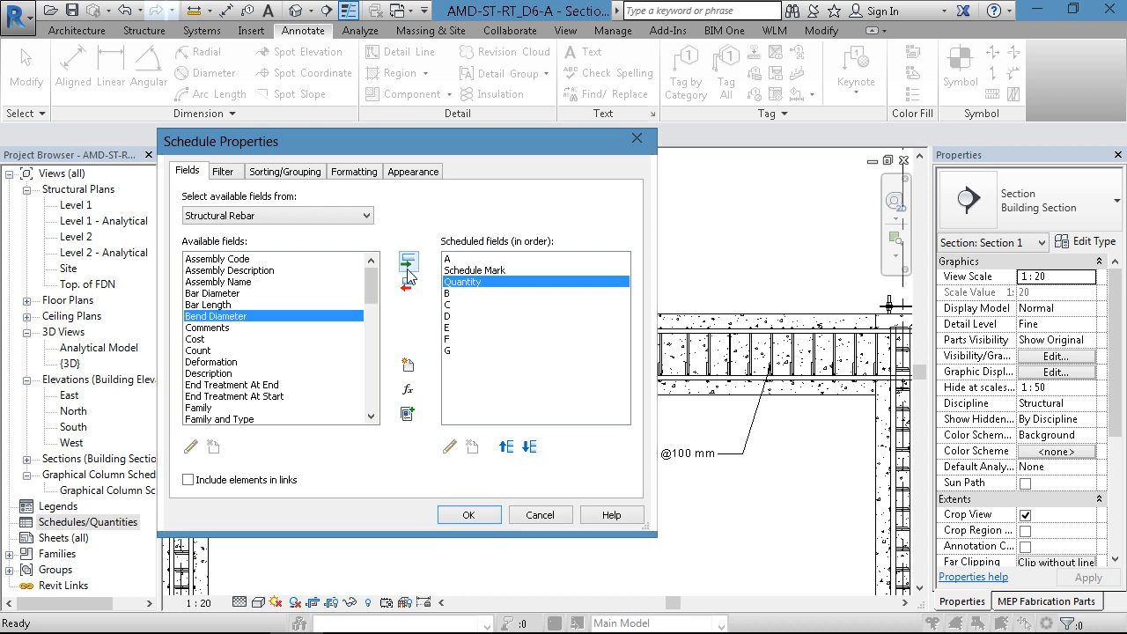
pyautogui.click(407, 262)
pyautogui.click(211, 305)
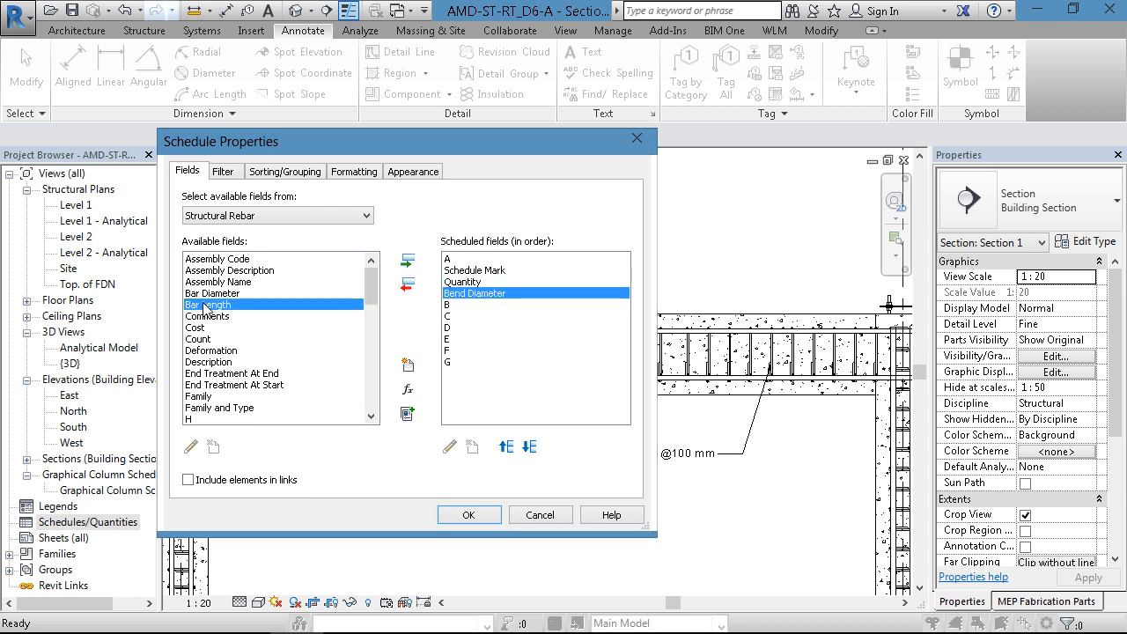
pyautogui.click(407, 263)
# - Move field A down to sit between Bar Length and B, and generate the rebar schedule
pyautogui.click(448, 259)
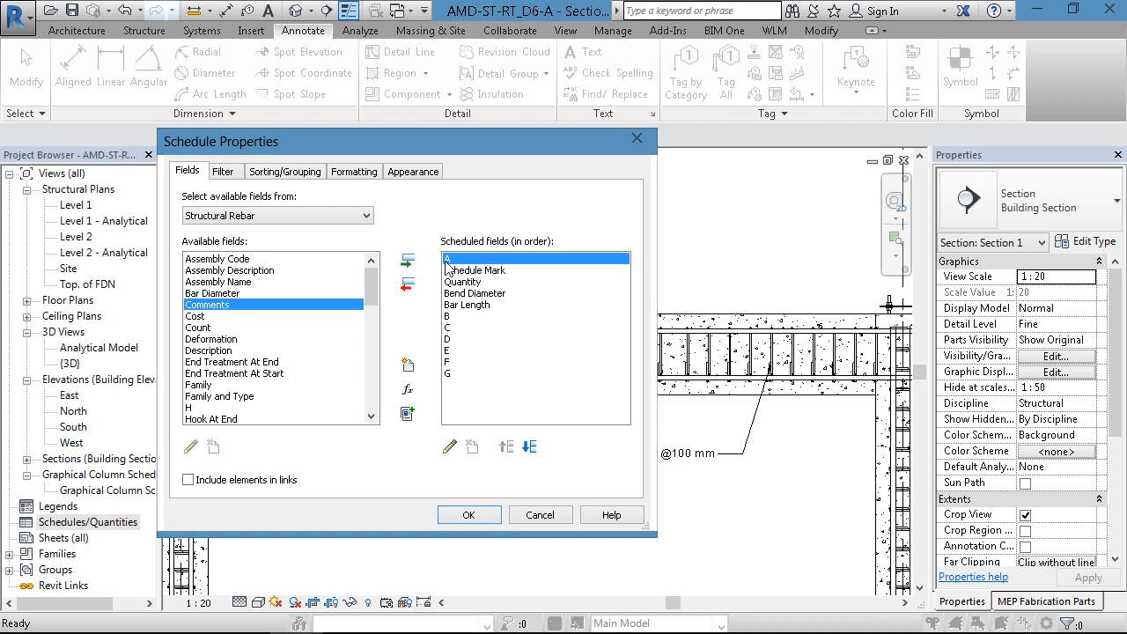
pyautogui.click(529, 447)
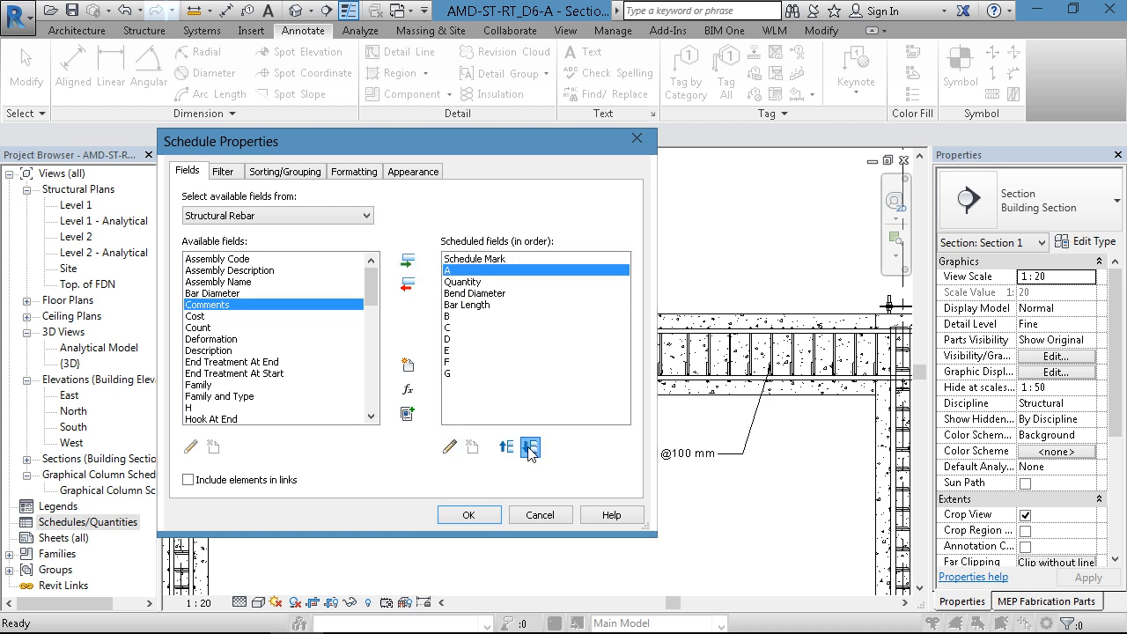
pyautogui.click(529, 447)
pyautogui.click(529, 447)
pyautogui.click(529, 447)
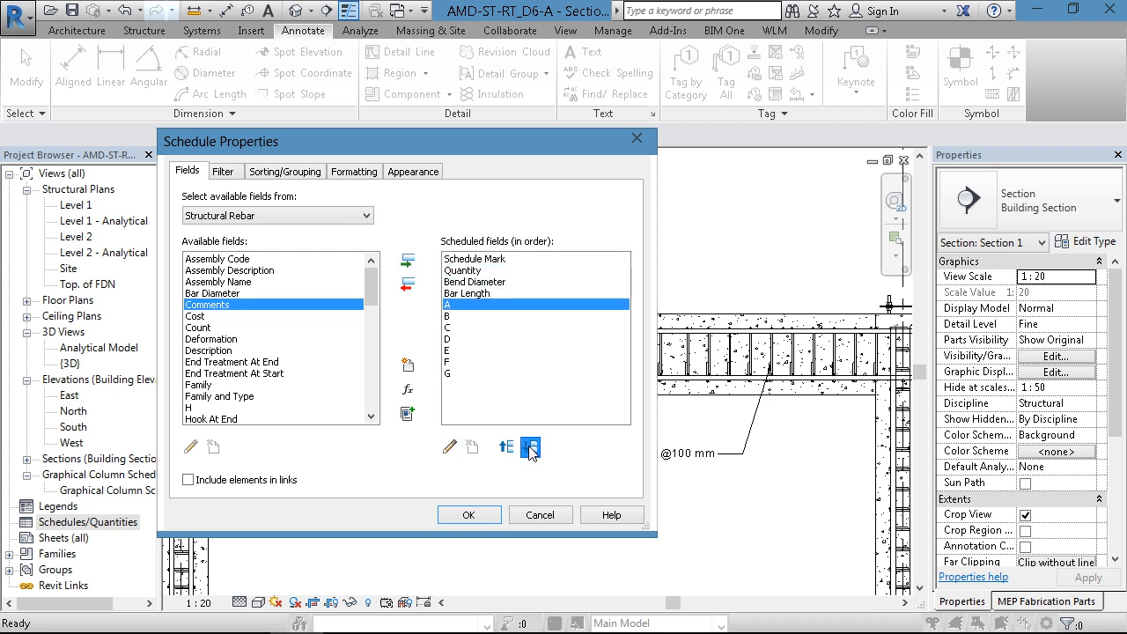
pyautogui.click(468, 515)
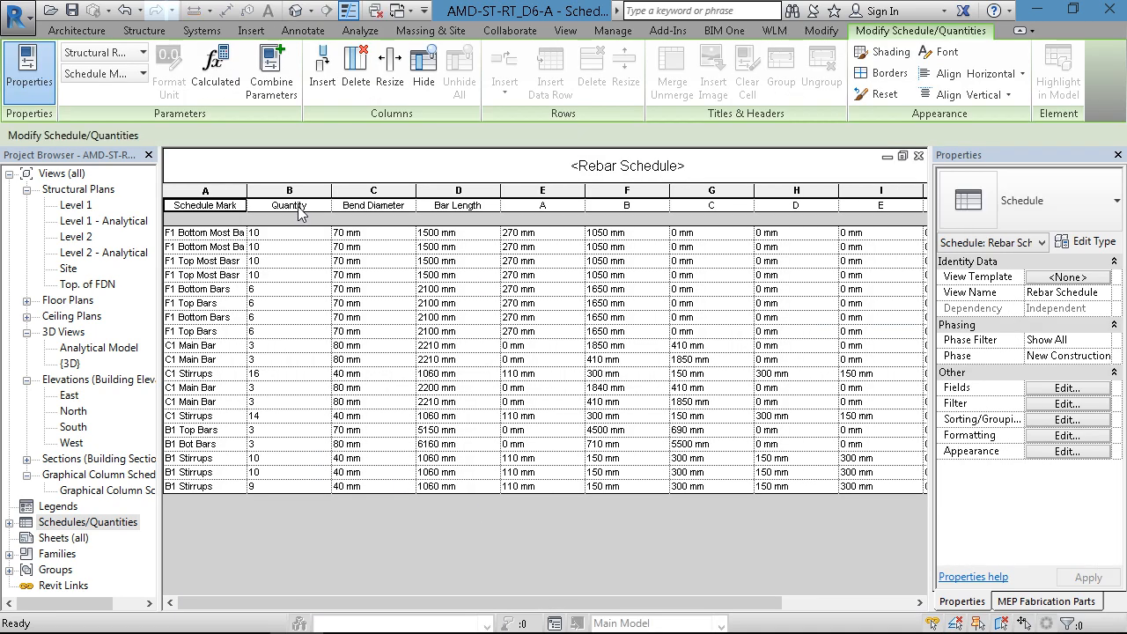
# - Widen the Schedule Mark column to fit its text and remove the Bend Diameter field from the rebar schedule
pyautogui.moveTo(252, 198); pyautogui.dragTo(282, 197)
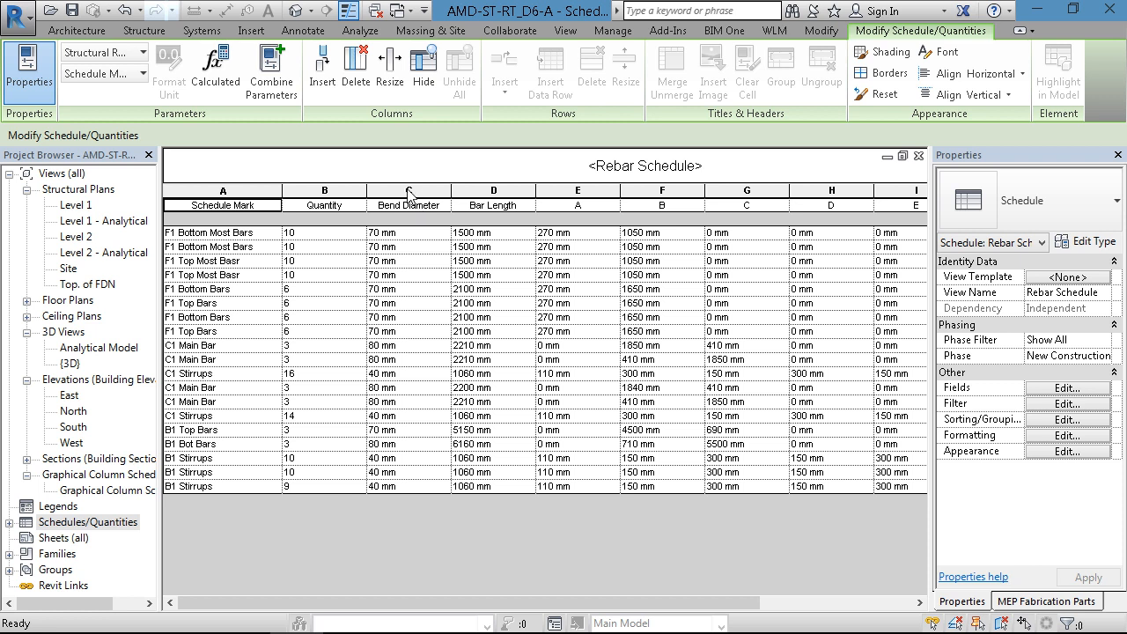
pyautogui.click(407, 211)
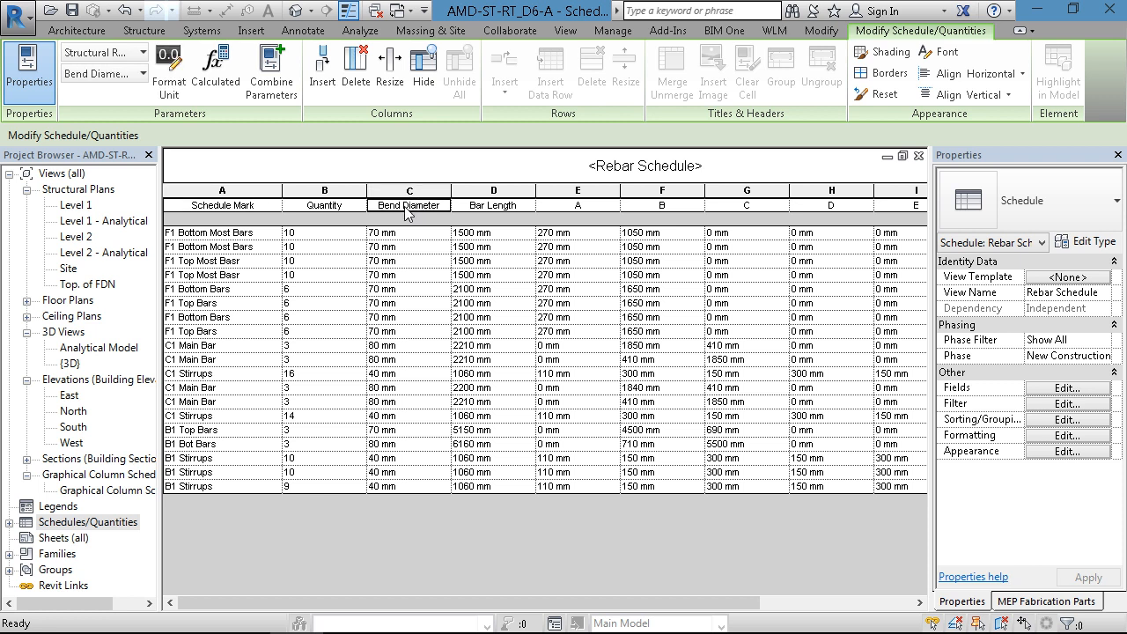
pyautogui.click(1067, 387)
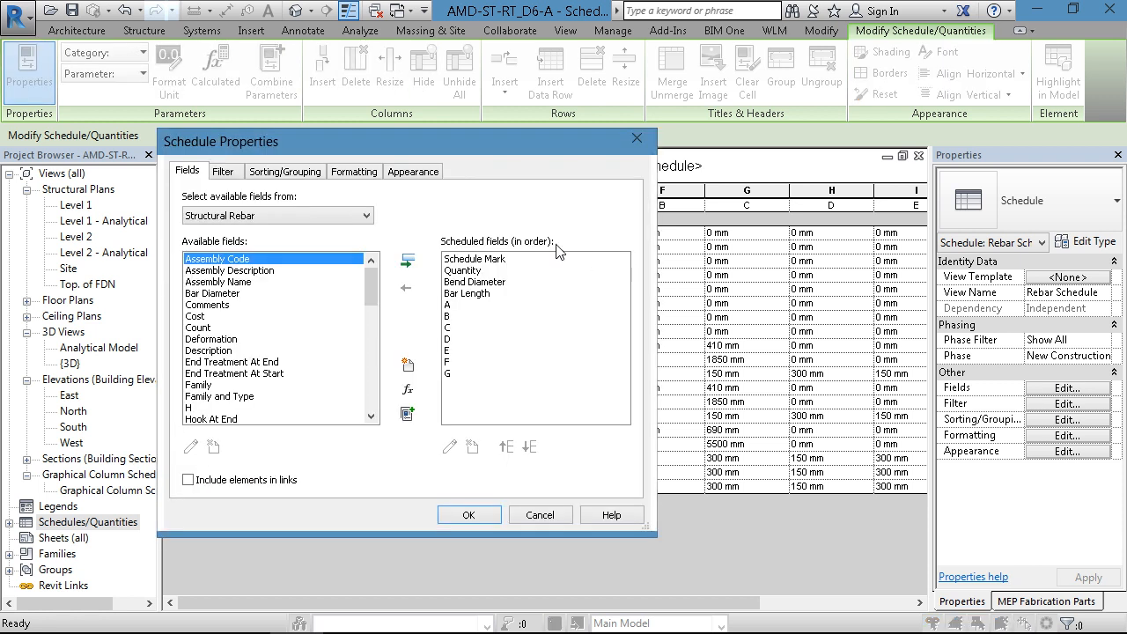
pyautogui.click(442, 281)
pyautogui.click(408, 285)
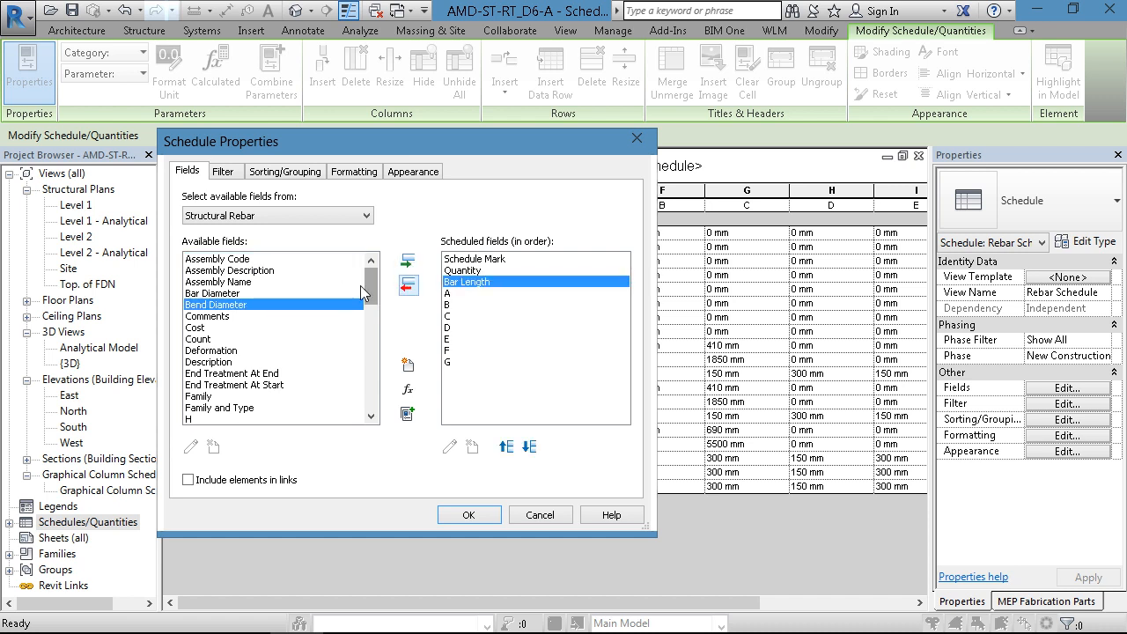
# - Add the Bar Diameter field to the rebar schedule, placed between Quantity and Bar Length
pyautogui.click(220, 293)
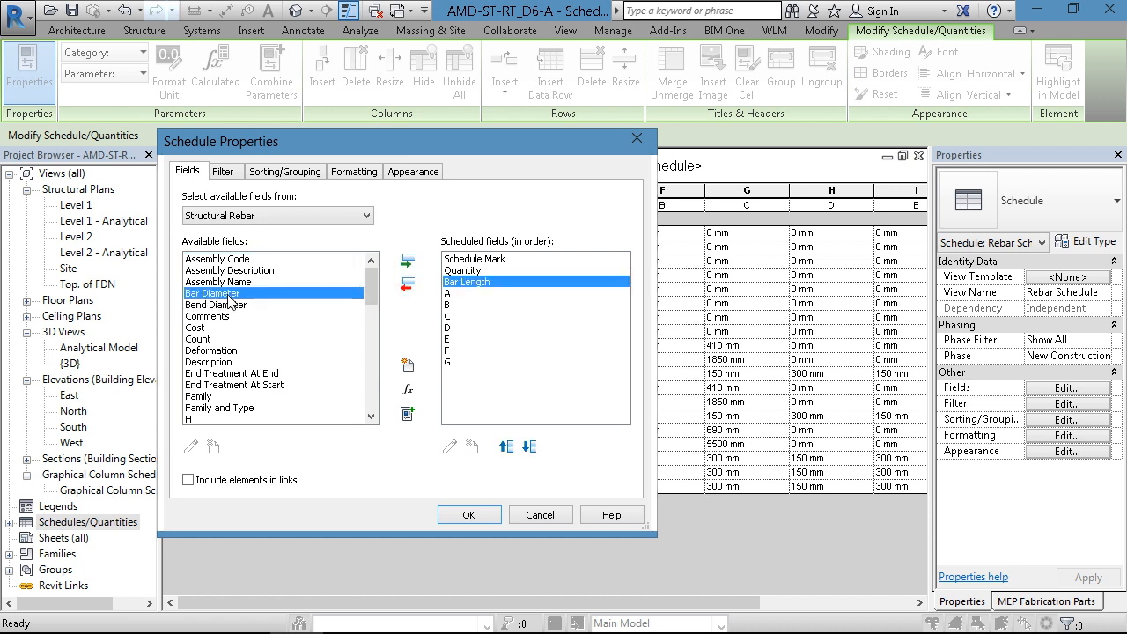
pyautogui.click(408, 261)
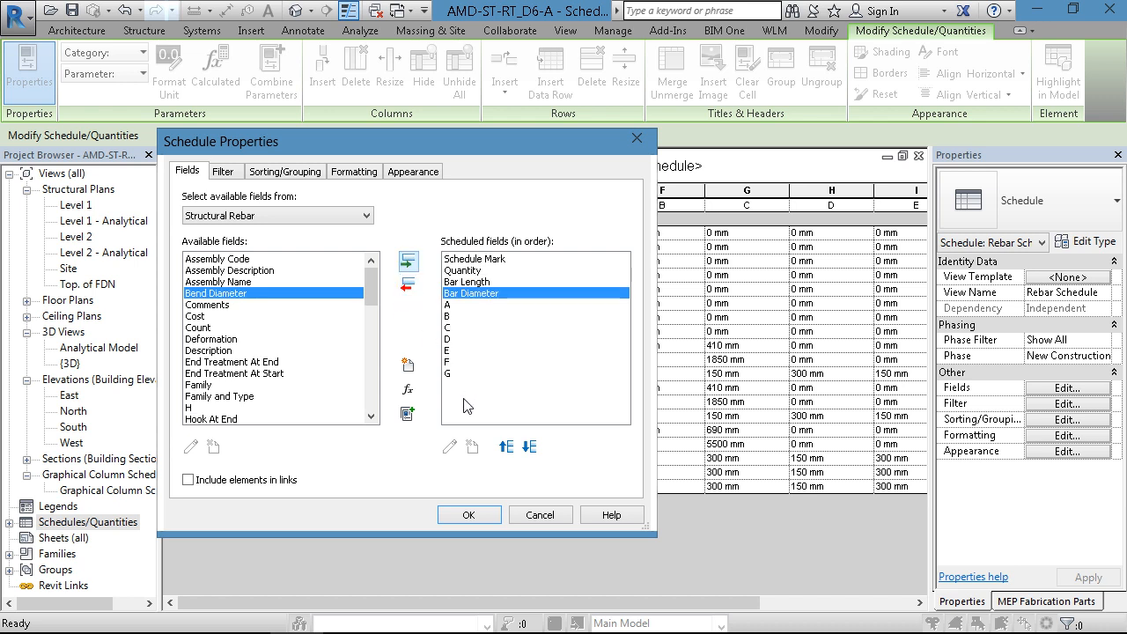
pyautogui.click(506, 446)
pyautogui.click(470, 515)
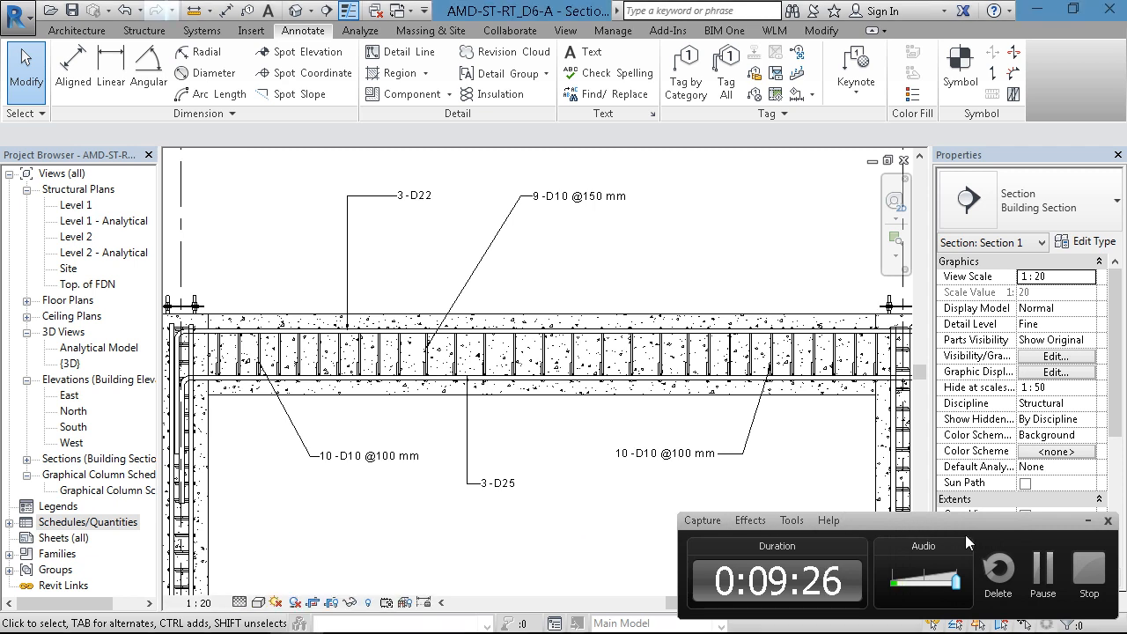
pyautogui.click(1088, 520)
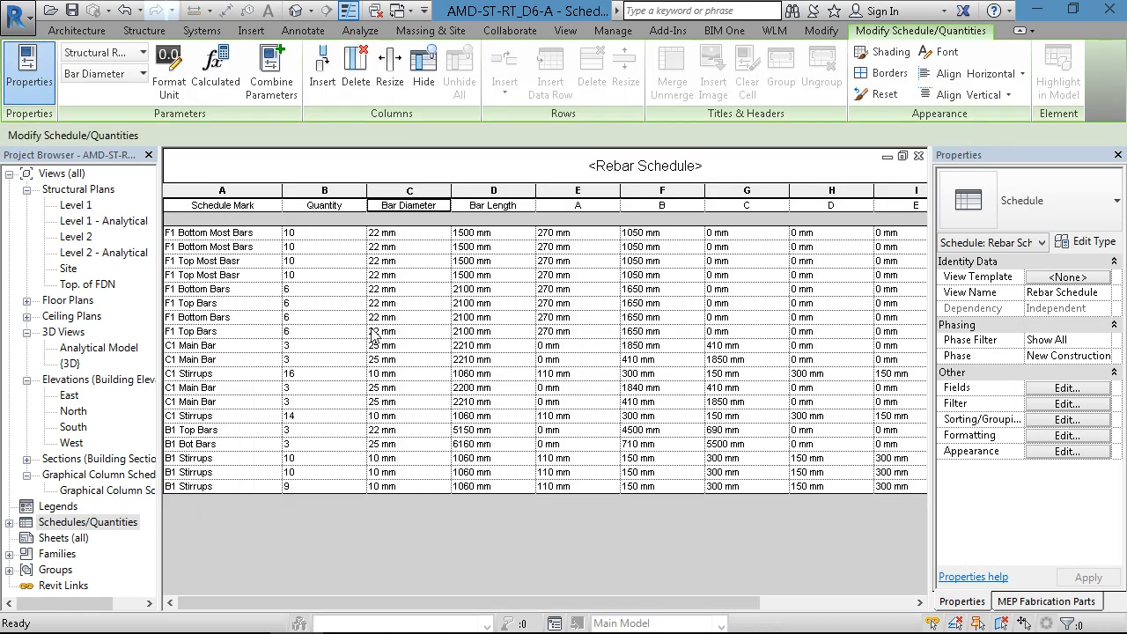
pyautogui.click(1066, 388)
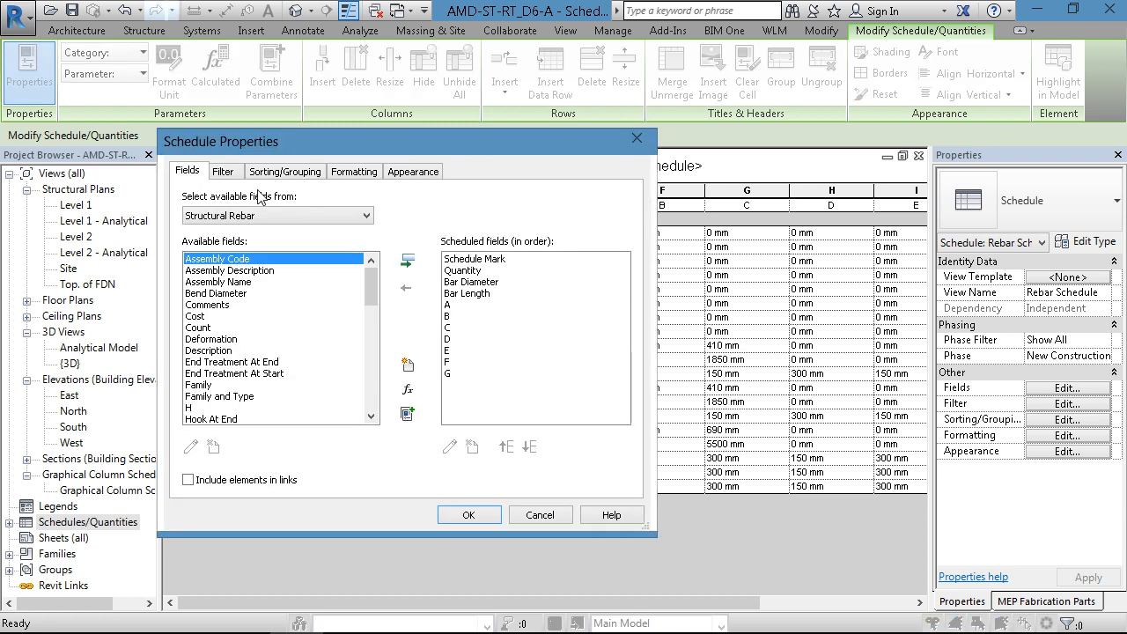
pyautogui.click(220, 172)
pyautogui.click(296, 201)
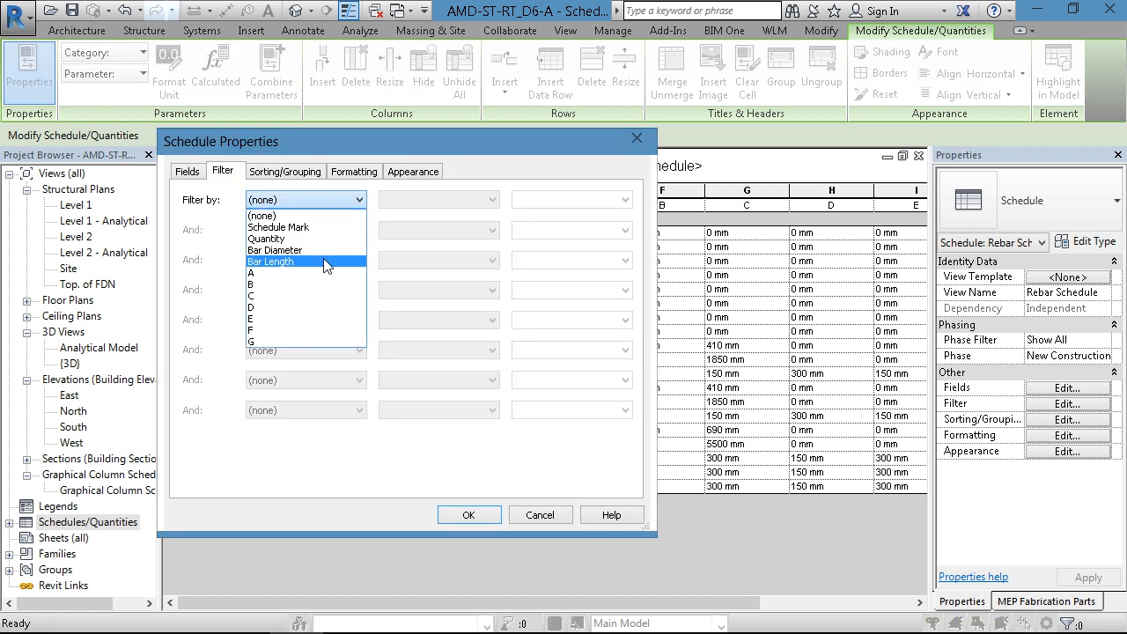
pyautogui.click(280, 227)
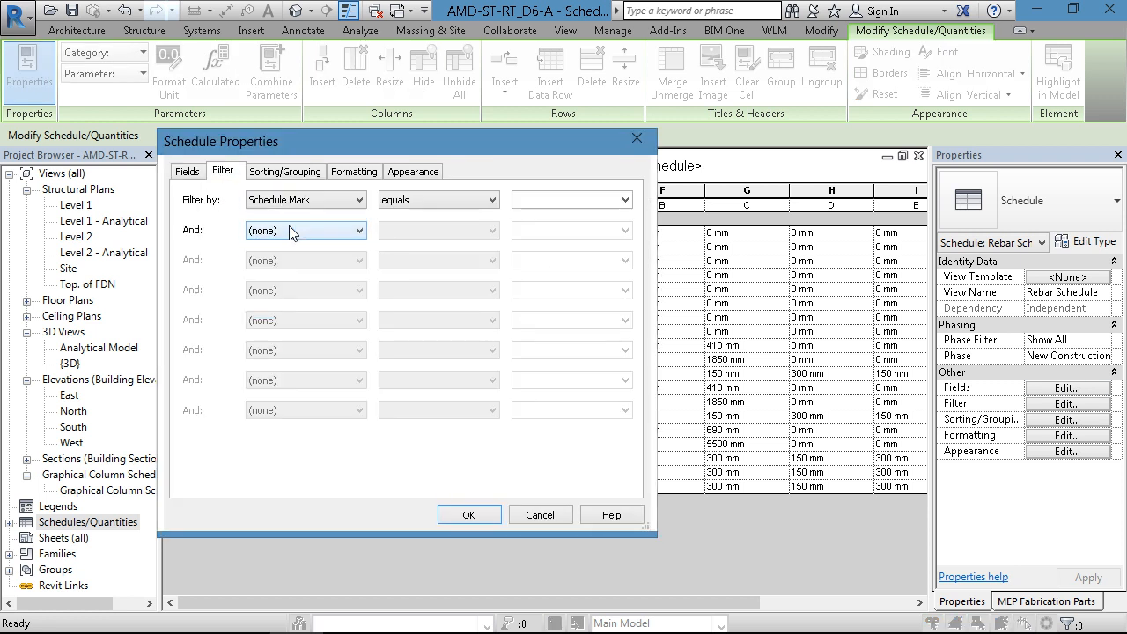
pyautogui.click(532, 200)
pyautogui.click(625, 200)
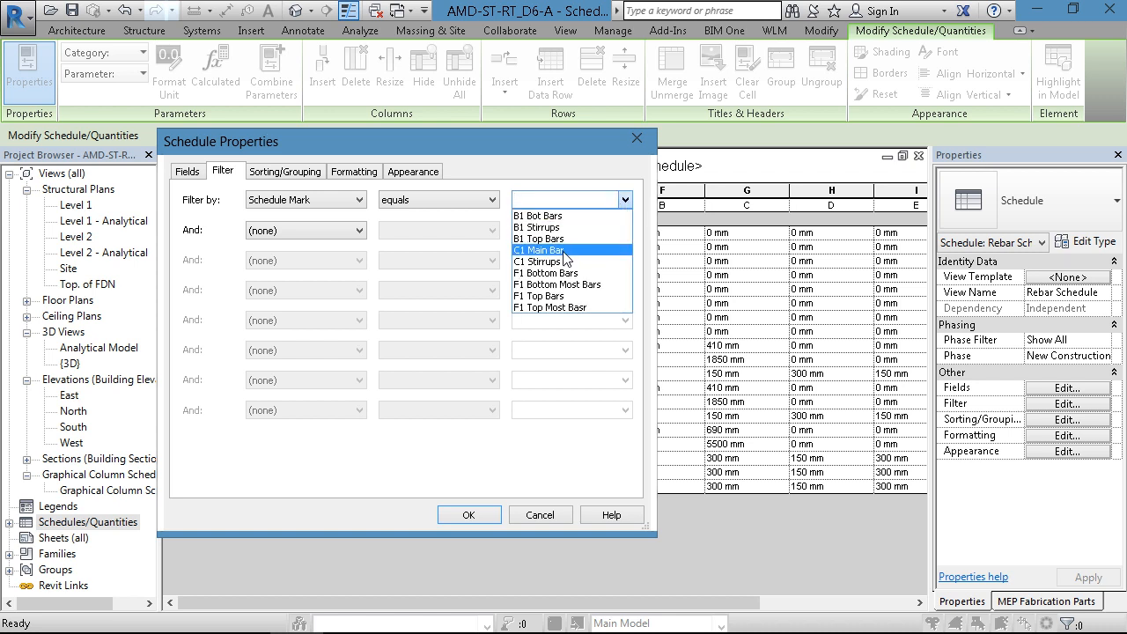
pyautogui.click(542, 516)
pyautogui.click(541, 516)
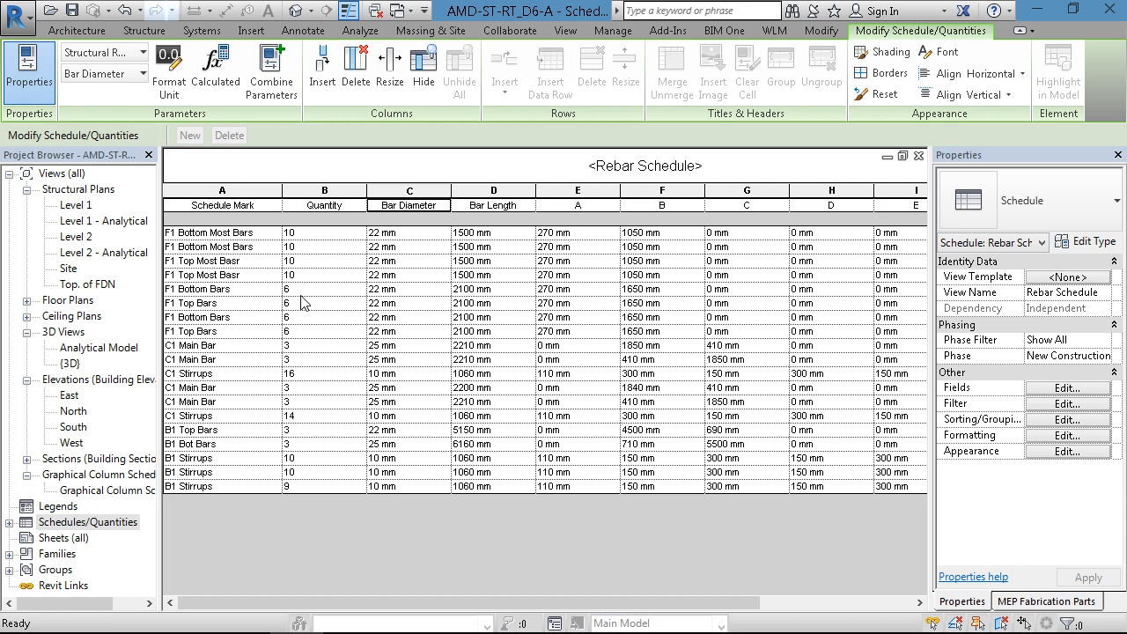
# - Filter the rebar schedule to bars whose Schedule Mark begins with C
pyautogui.click(1065, 388)
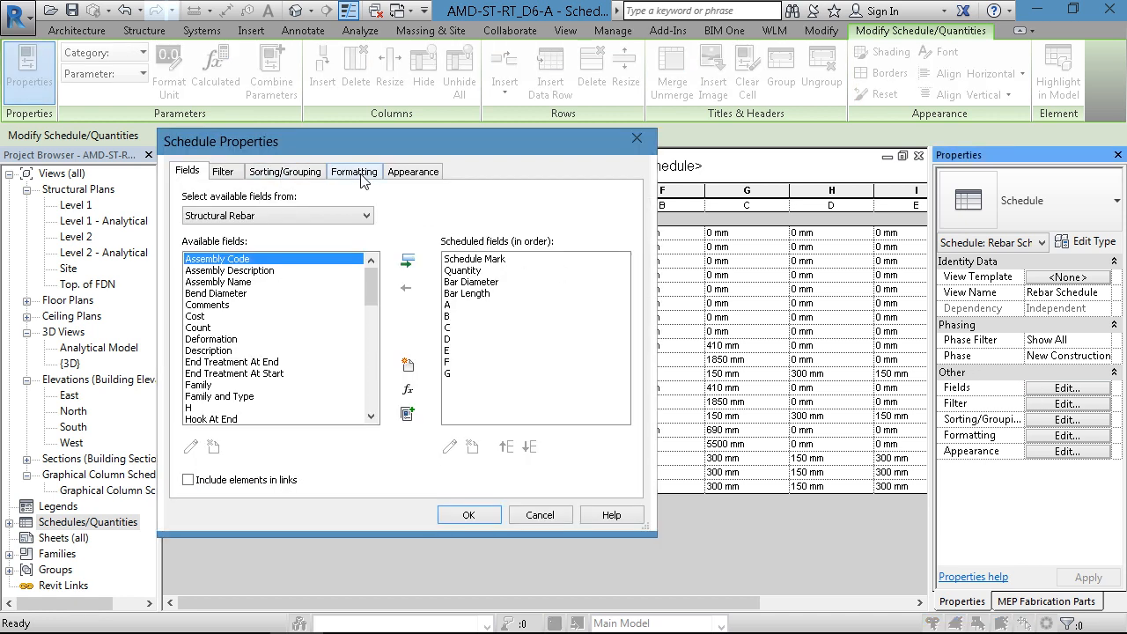
pyautogui.click(222, 174)
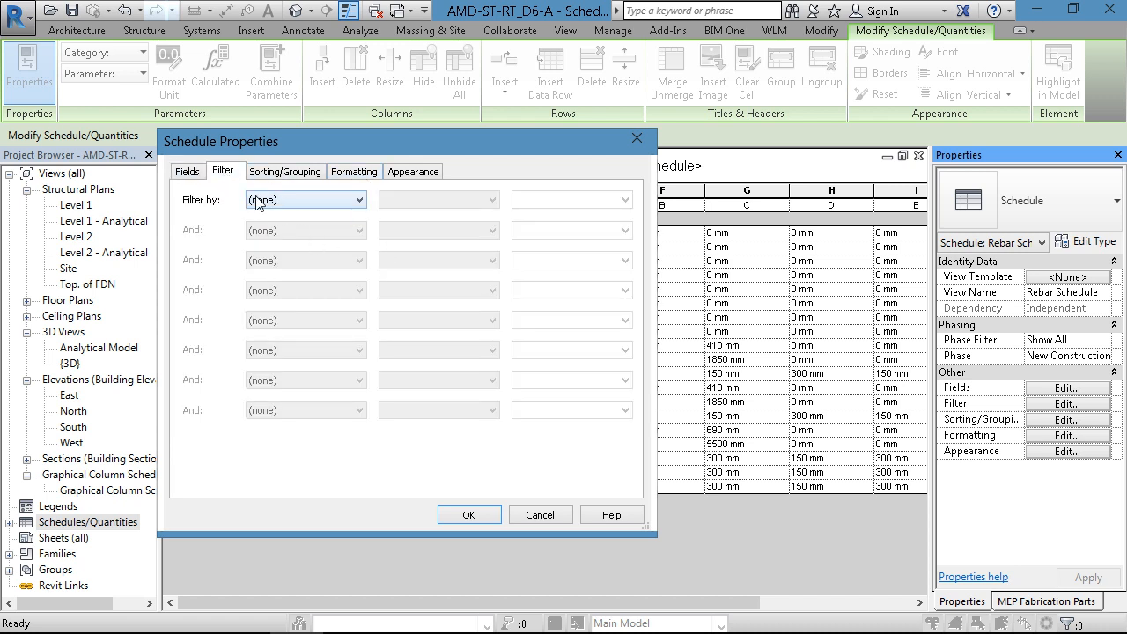
pyautogui.click(257, 200)
pyautogui.click(282, 223)
pyautogui.click(403, 201)
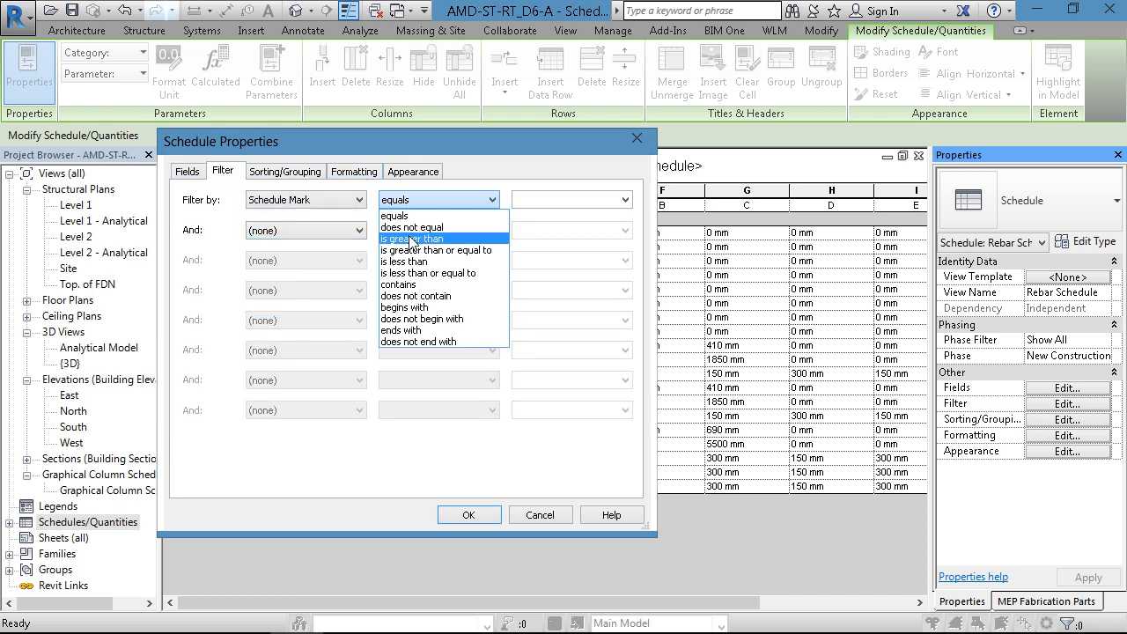
pyautogui.click(414, 308)
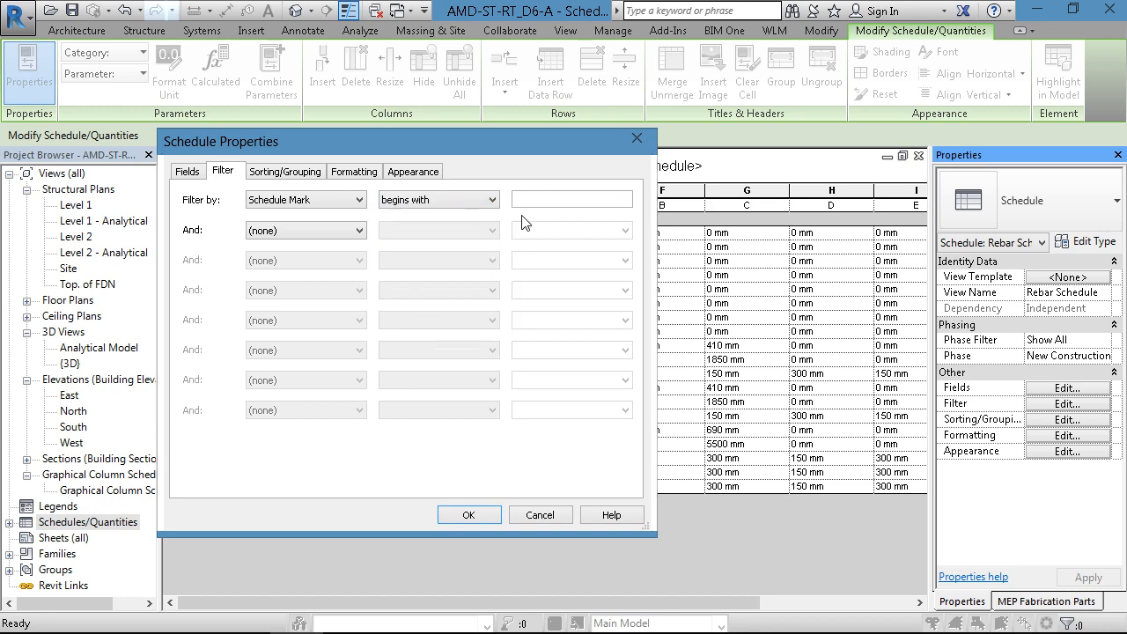
pyautogui.click(530, 200)
pyautogui.write('C')
pyautogui.click(467, 515)
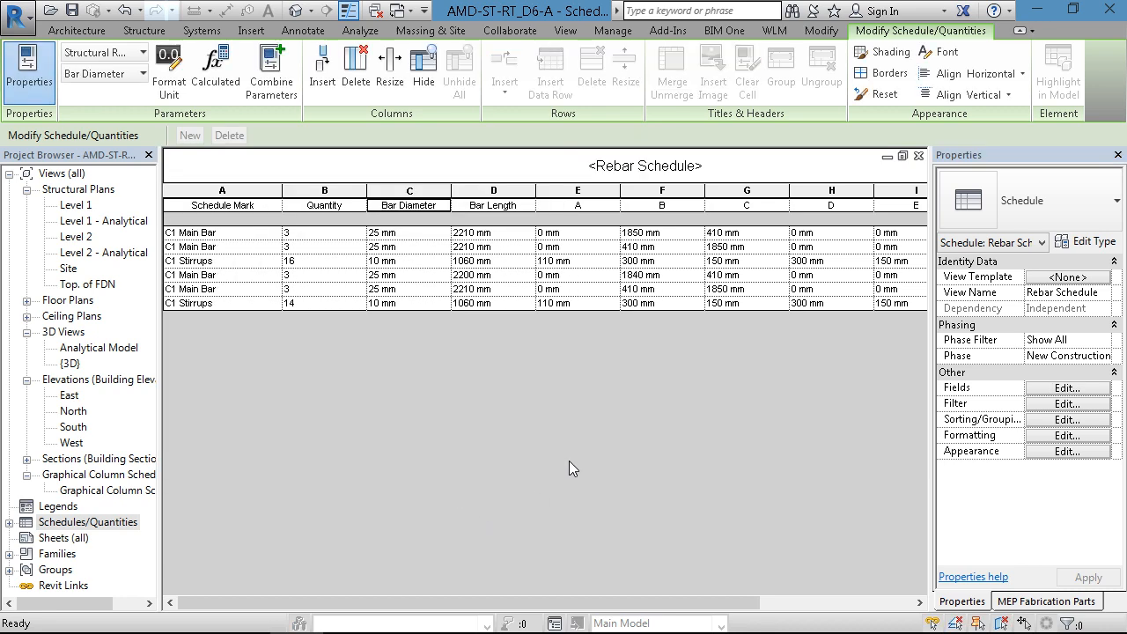
# - Remove the Schedule Mark filter so the rebar schedule lists all bars
pyautogui.click(1061, 388)
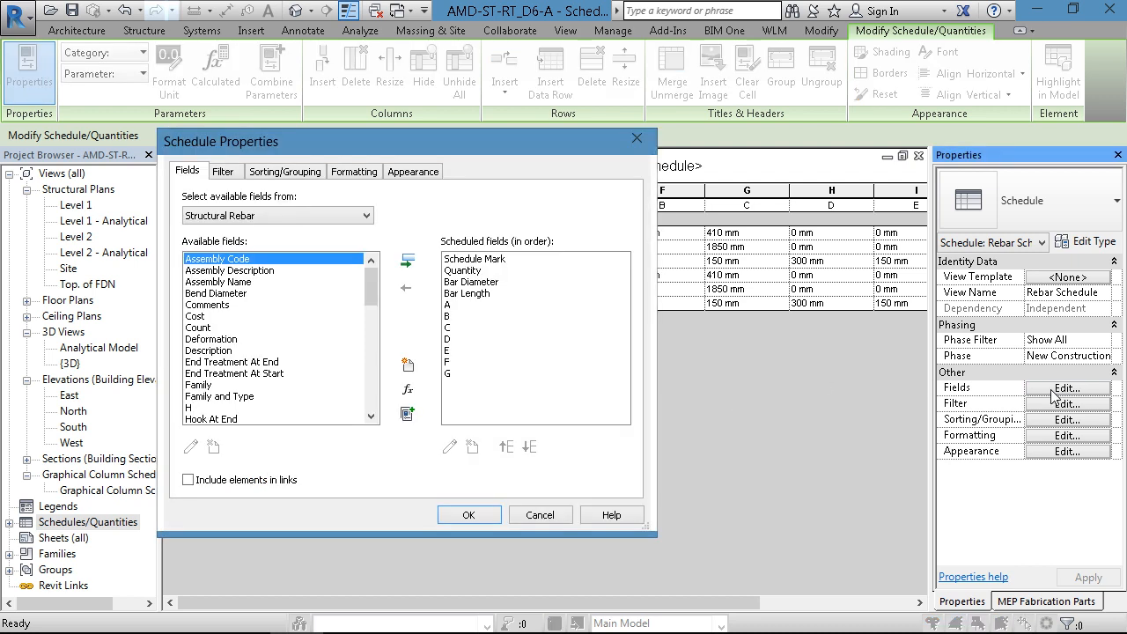
pyautogui.click(233, 173)
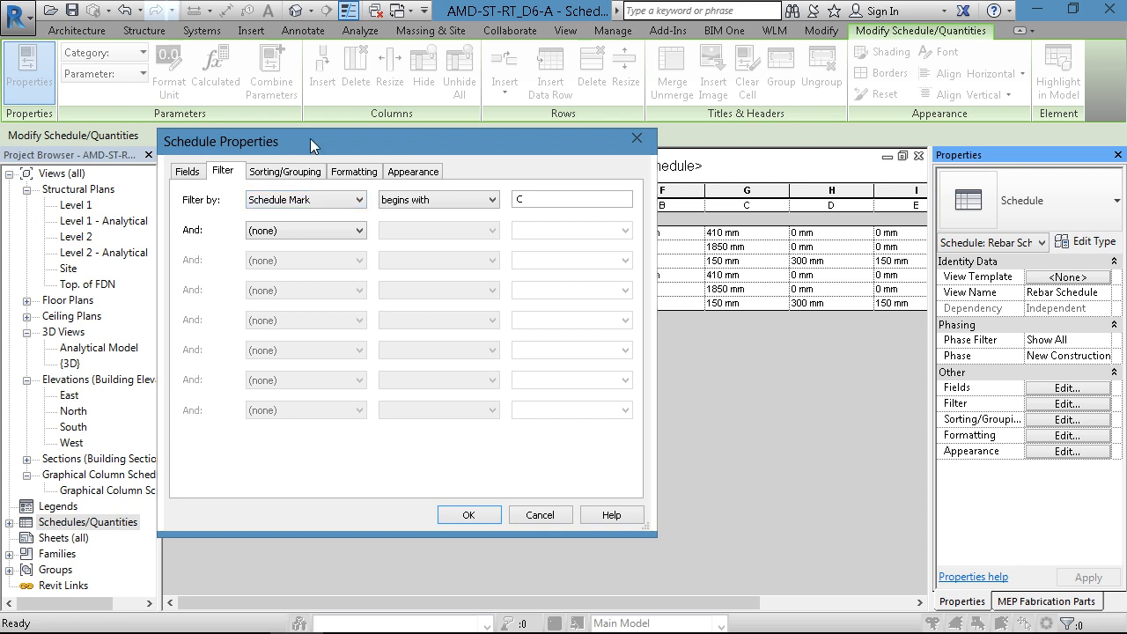
pyautogui.moveTo(313, 144); pyautogui.dragTo(416, 147)
pyautogui.click(440, 202)
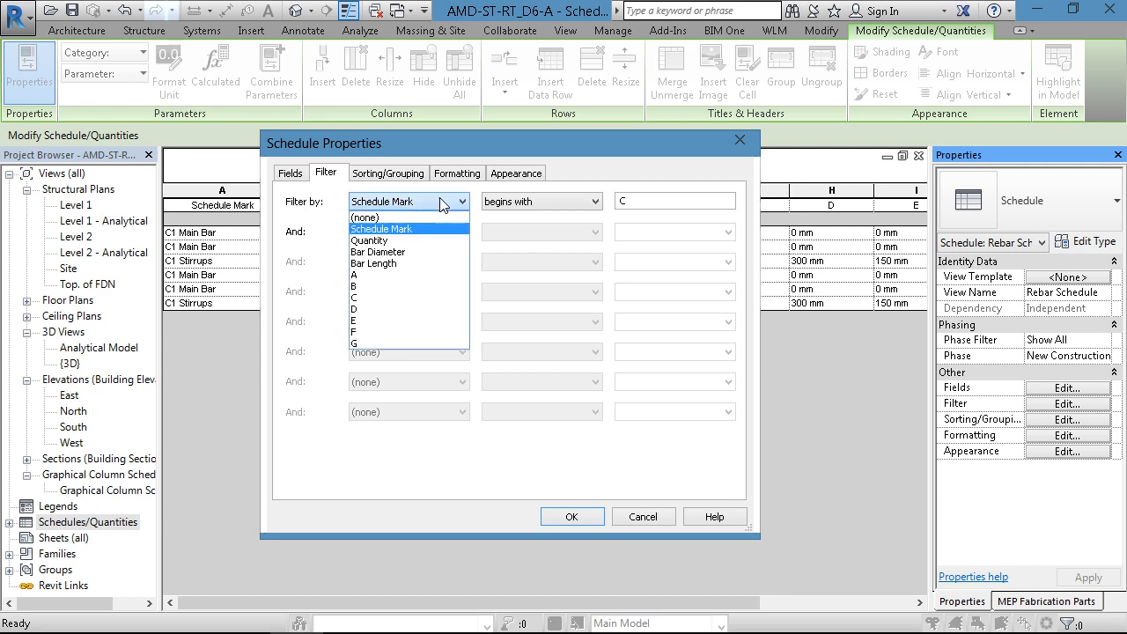
pyautogui.click(441, 202)
pyautogui.click(442, 202)
pyautogui.click(394, 215)
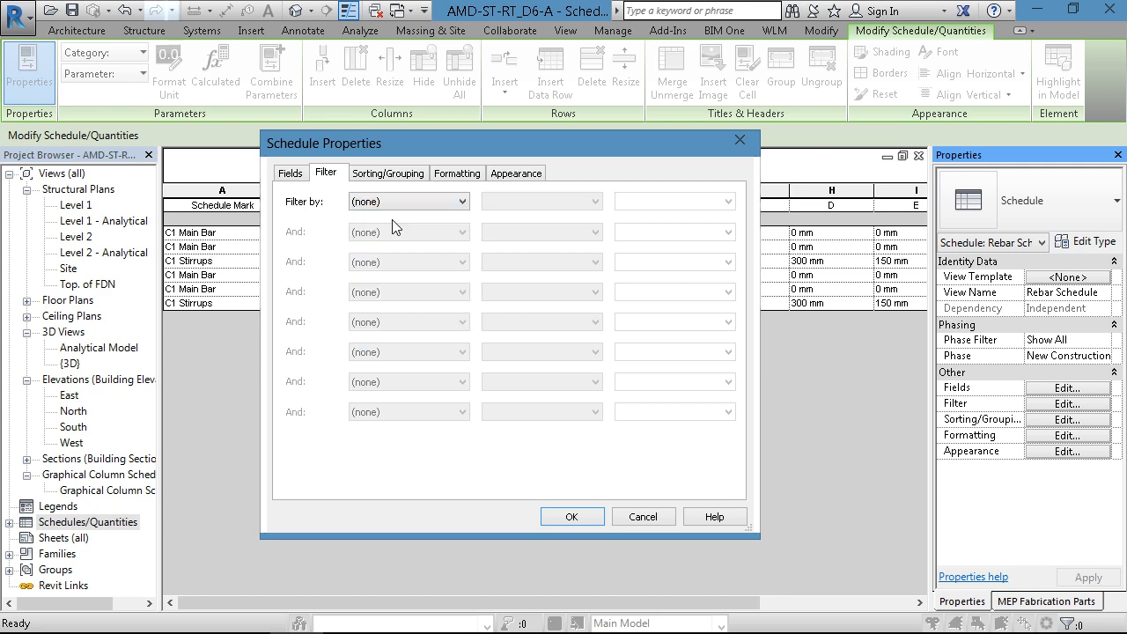
pyautogui.click(571, 517)
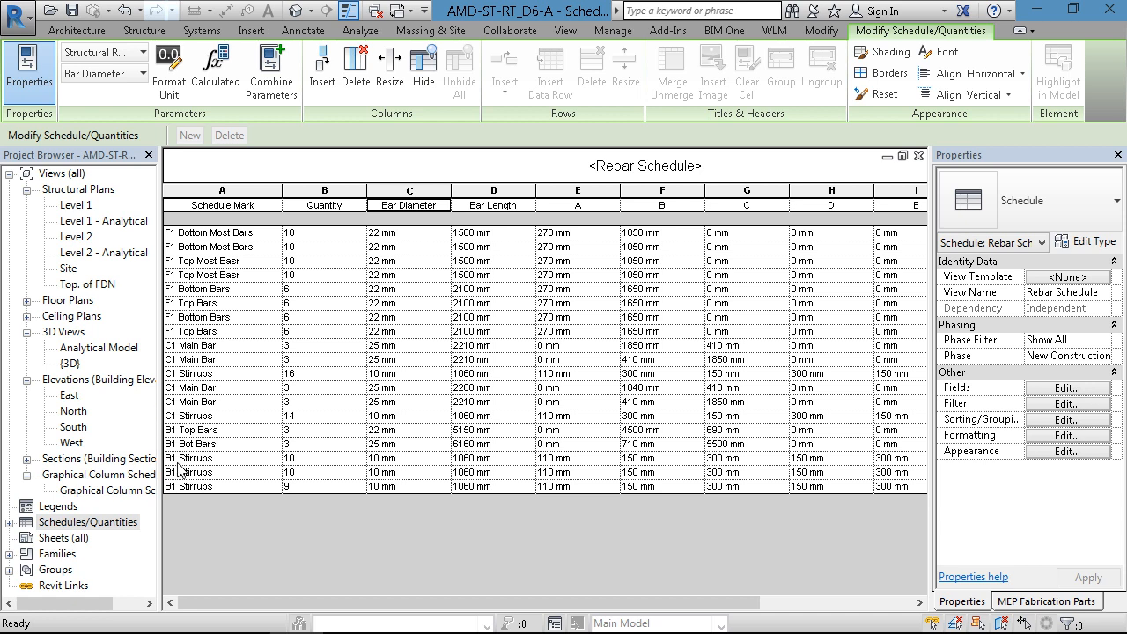
# - Filter the rebar schedule to bars whose Schedule Mark begins with B
pyautogui.click(1056, 388)
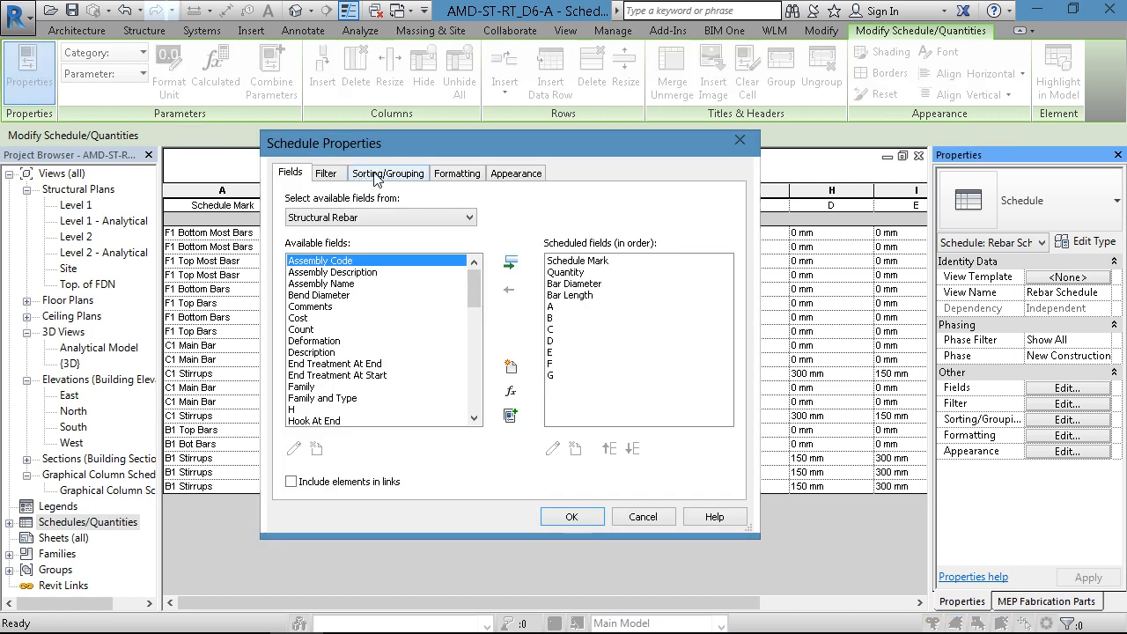
pyautogui.click(328, 174)
pyautogui.click(400, 205)
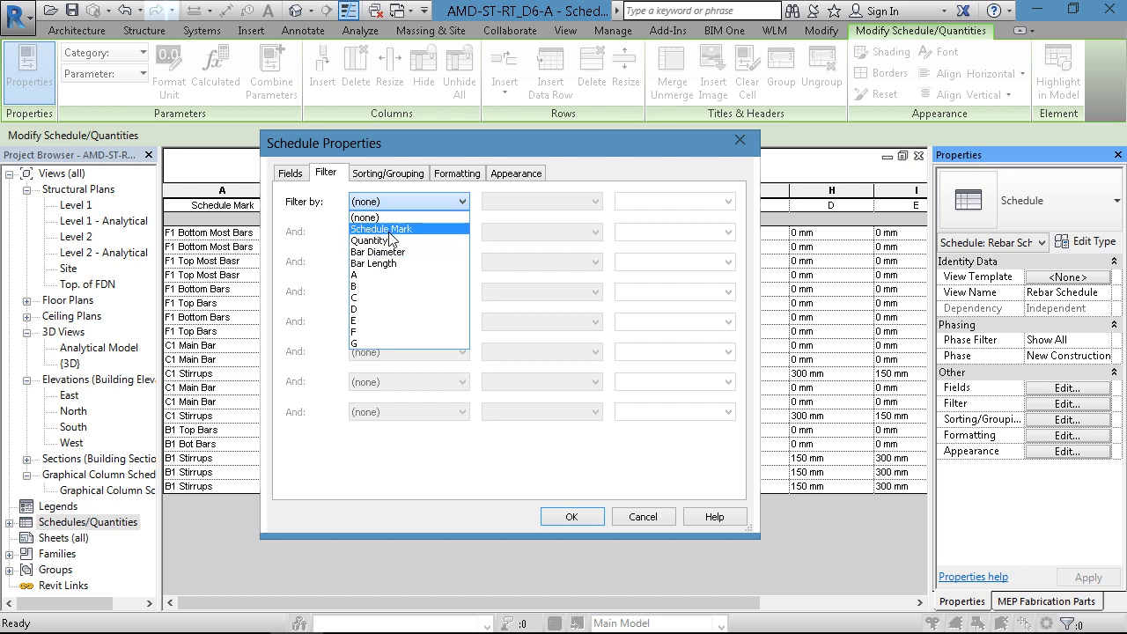
pyautogui.click(387, 229)
pyautogui.click(528, 201)
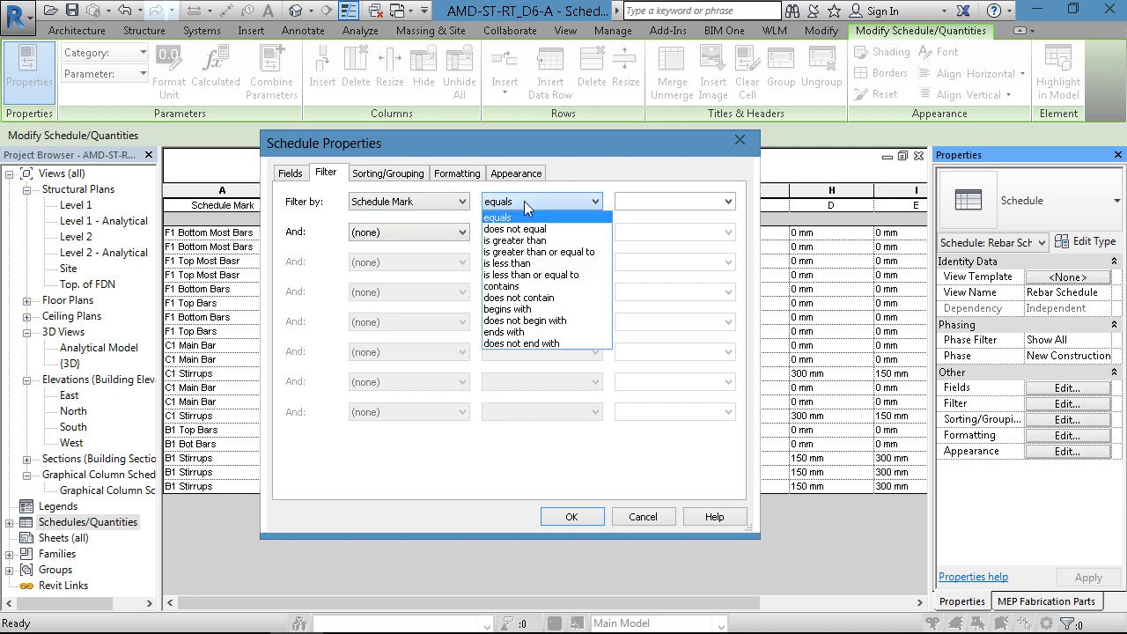
pyautogui.click(519, 309)
pyautogui.click(654, 202)
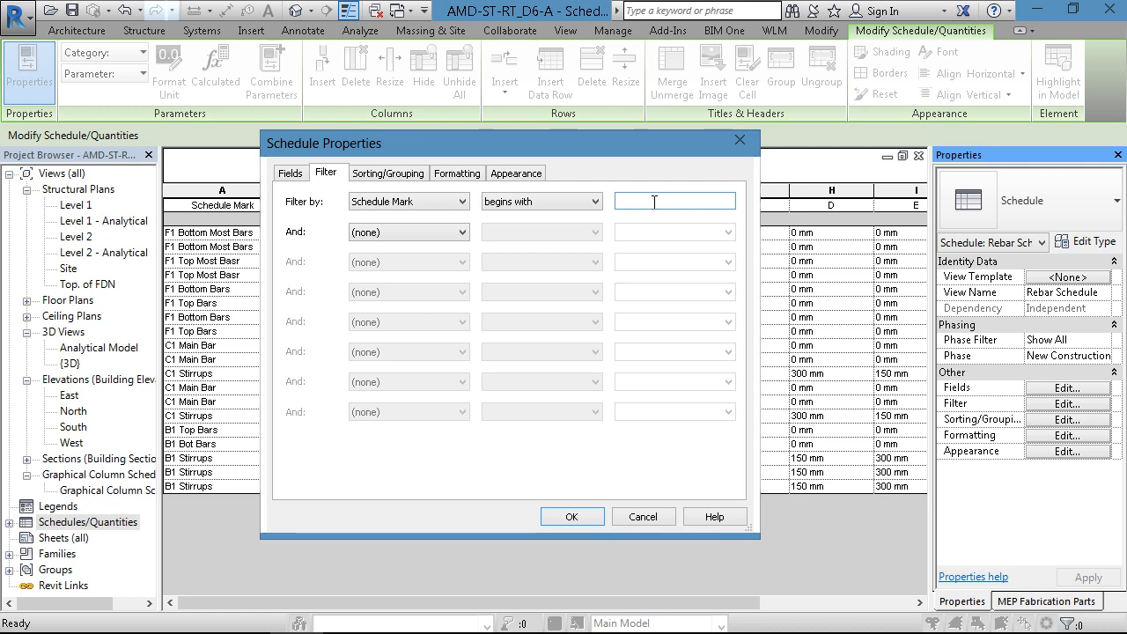
pyautogui.write('B')
pyautogui.click(571, 517)
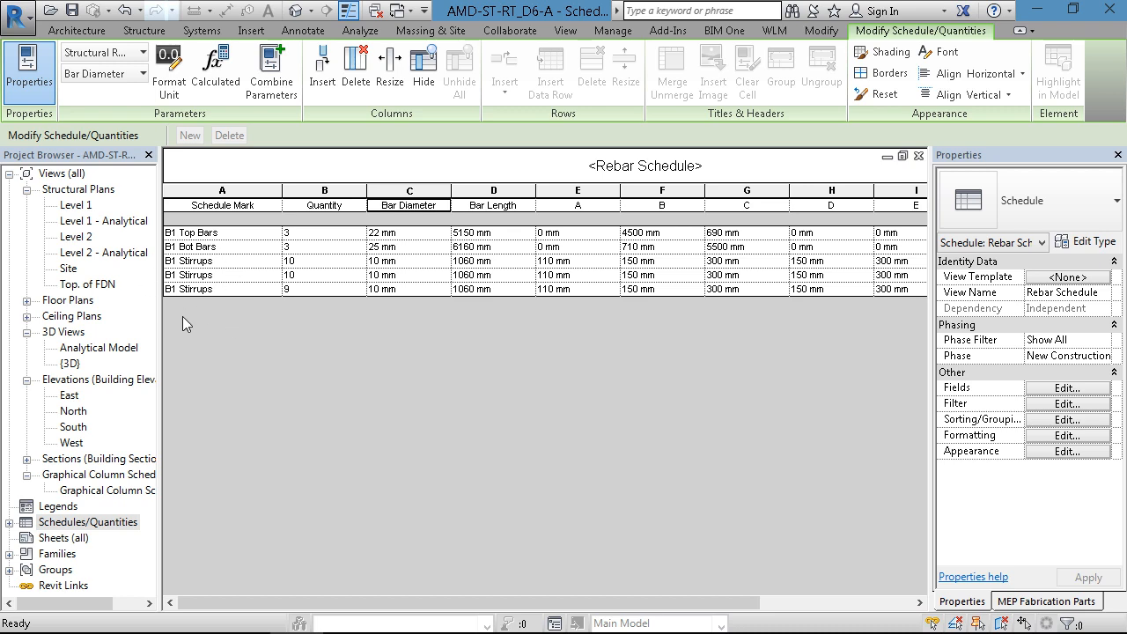
# - Check the Schedule Mark of the beam's top D22 bar in the section view, and return to the rebar schedule
pyautogui.hotkey('ctrl', 'Tab')
pyautogui.moveTo(453, 244); pyautogui.dragTo(578, 178, button='middle')
pyautogui.scroll(2, 374, 284)
pyautogui.moveTo(377, 325); pyautogui.dragTo(320, 329, button='middle')
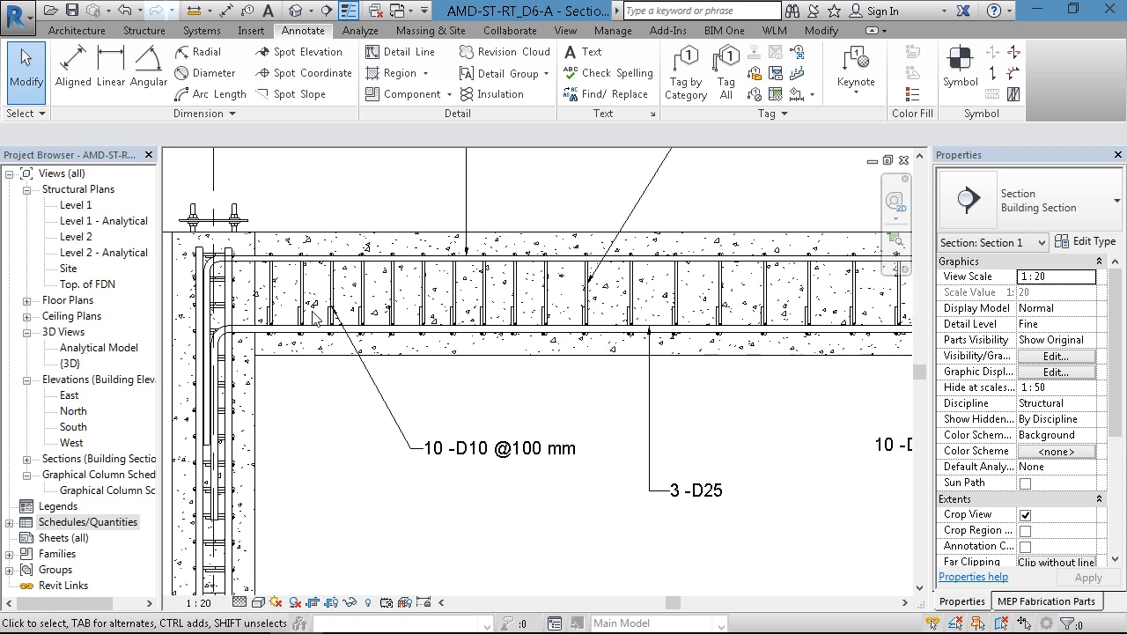
pyautogui.click(313, 262)
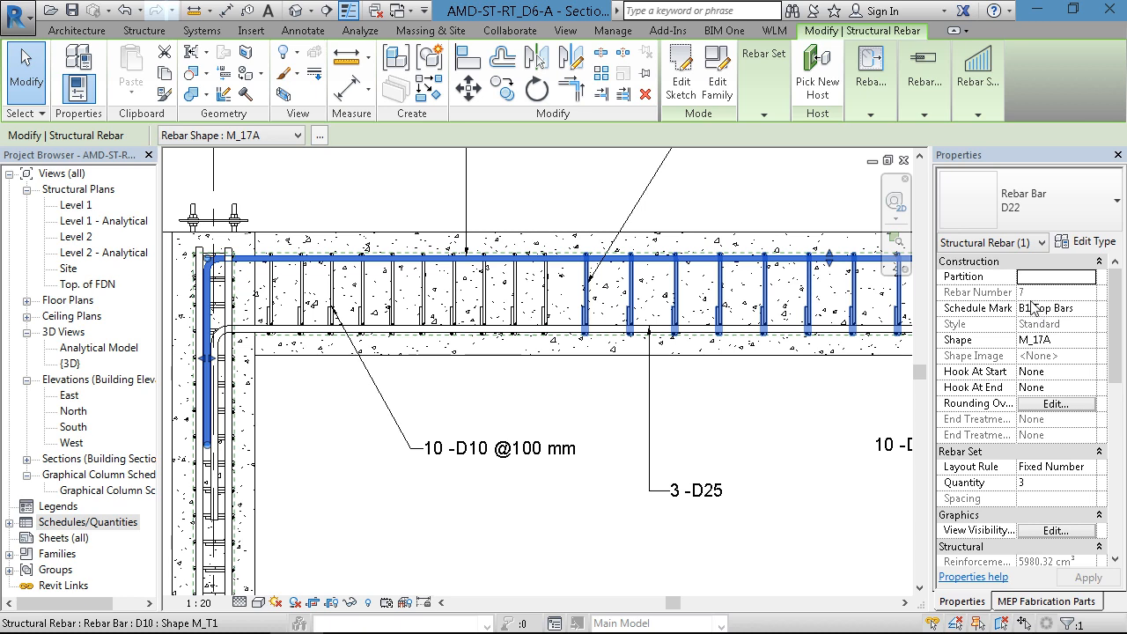
pyautogui.click(762, 404)
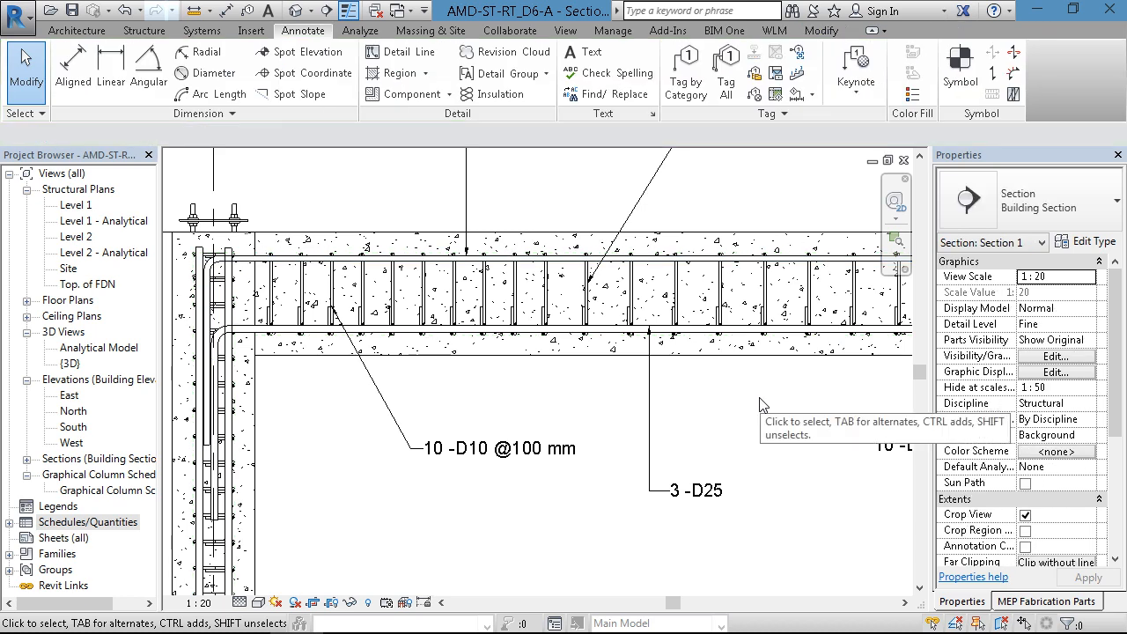
pyautogui.hotkey('ctrl', 'Tab')
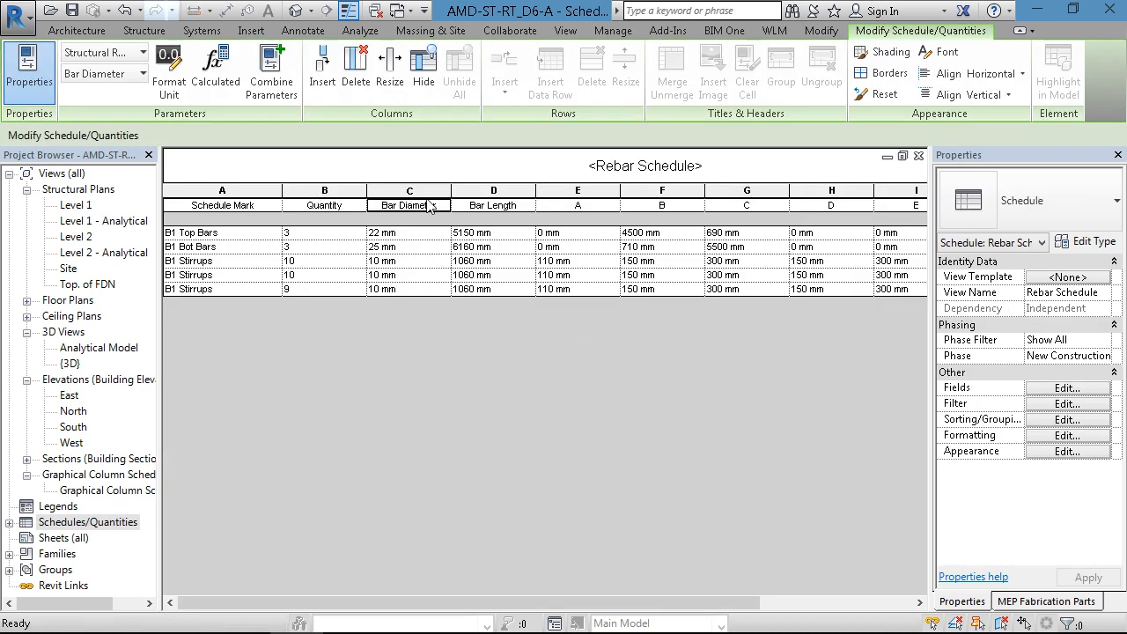
# - Clear the Schedule Mark filter from the rebar schedule so every bar is listed
pyautogui.click(1060, 391)
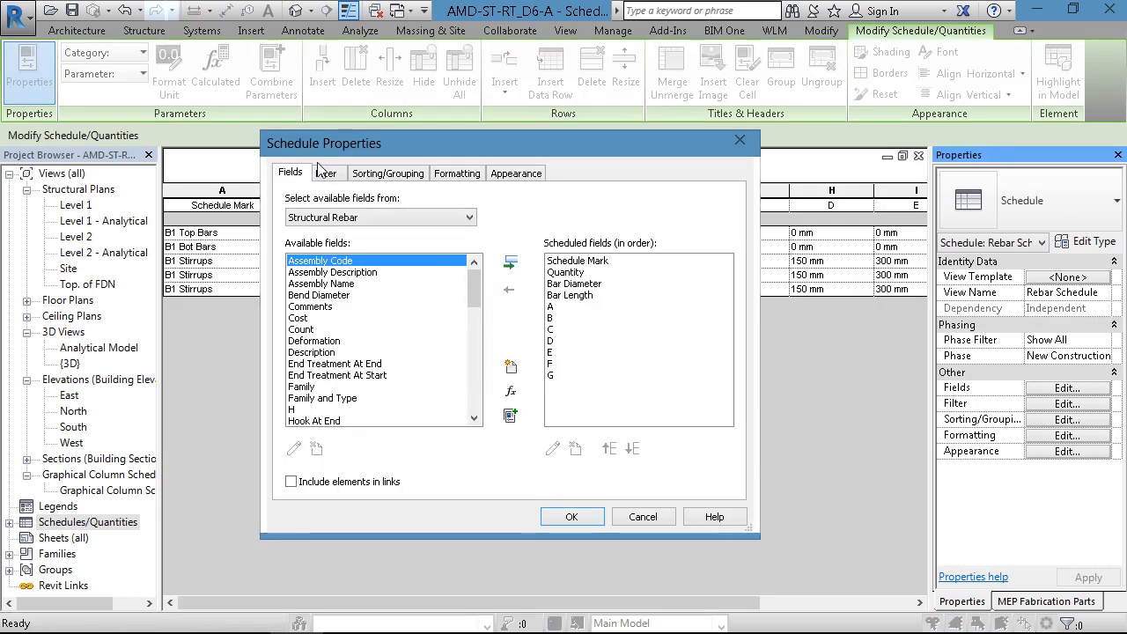
pyautogui.click(370, 176)
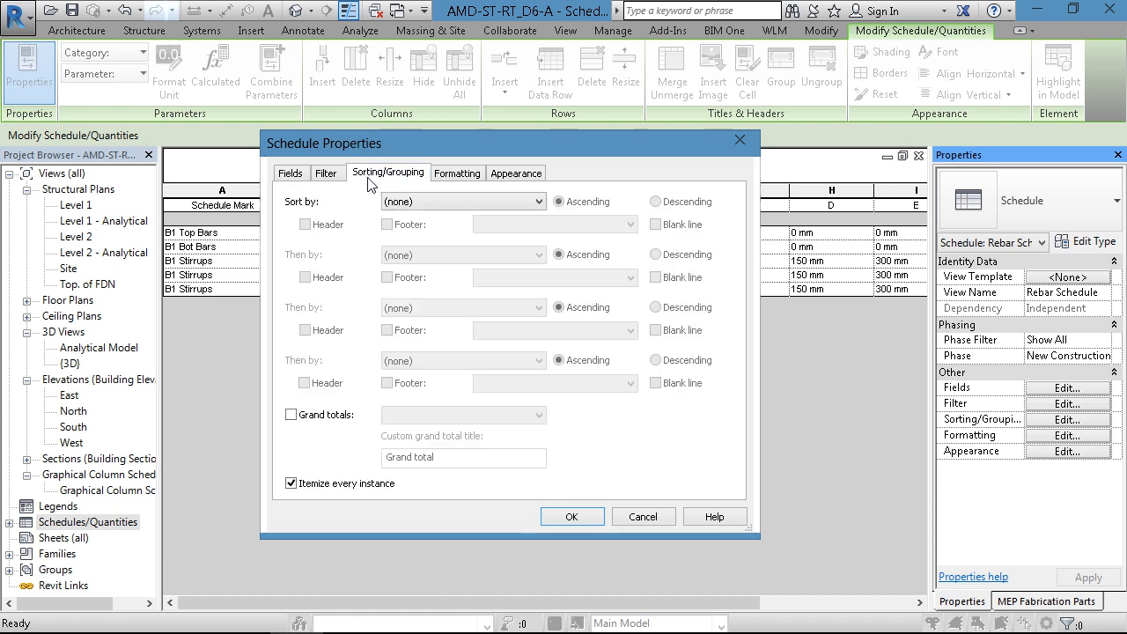
pyautogui.click(327, 175)
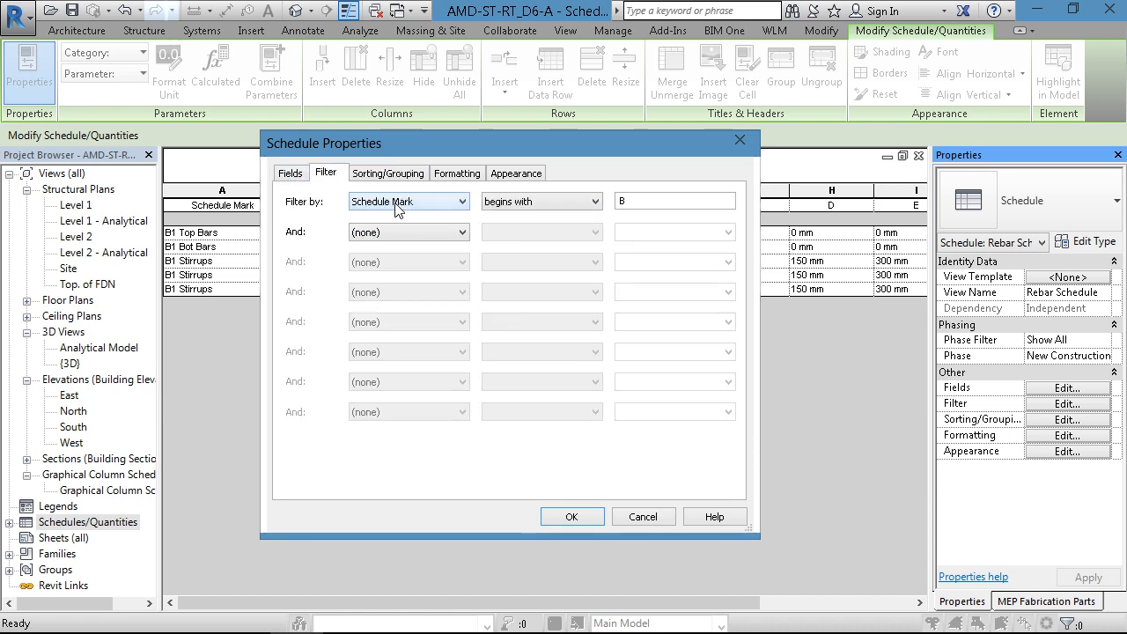
pyautogui.click(398, 204)
pyautogui.click(382, 220)
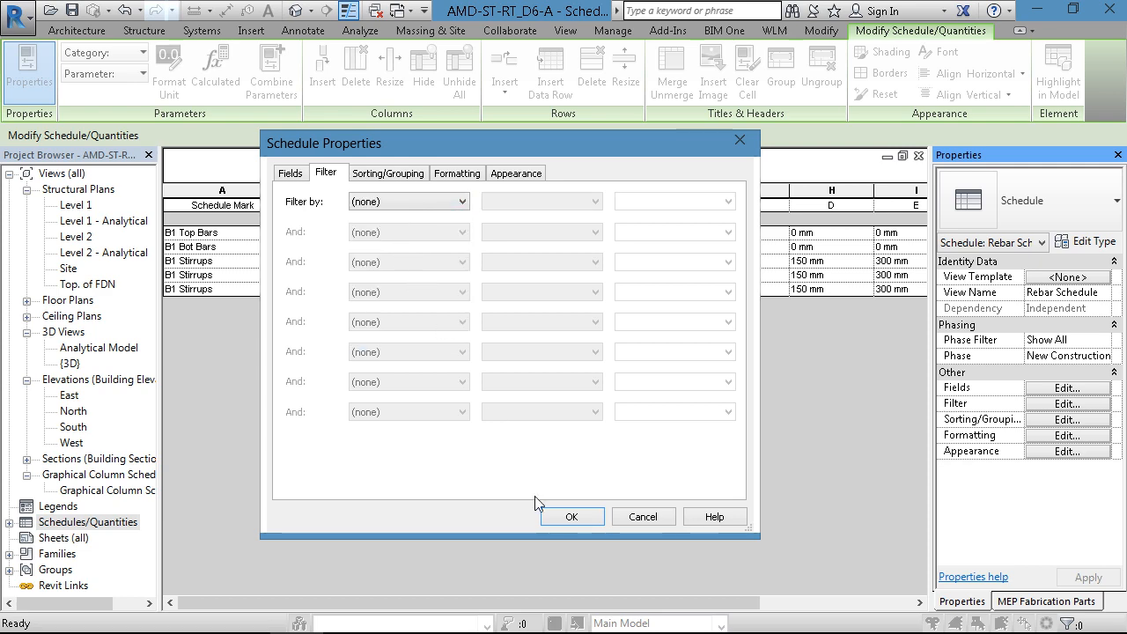
pyautogui.click(554, 514)
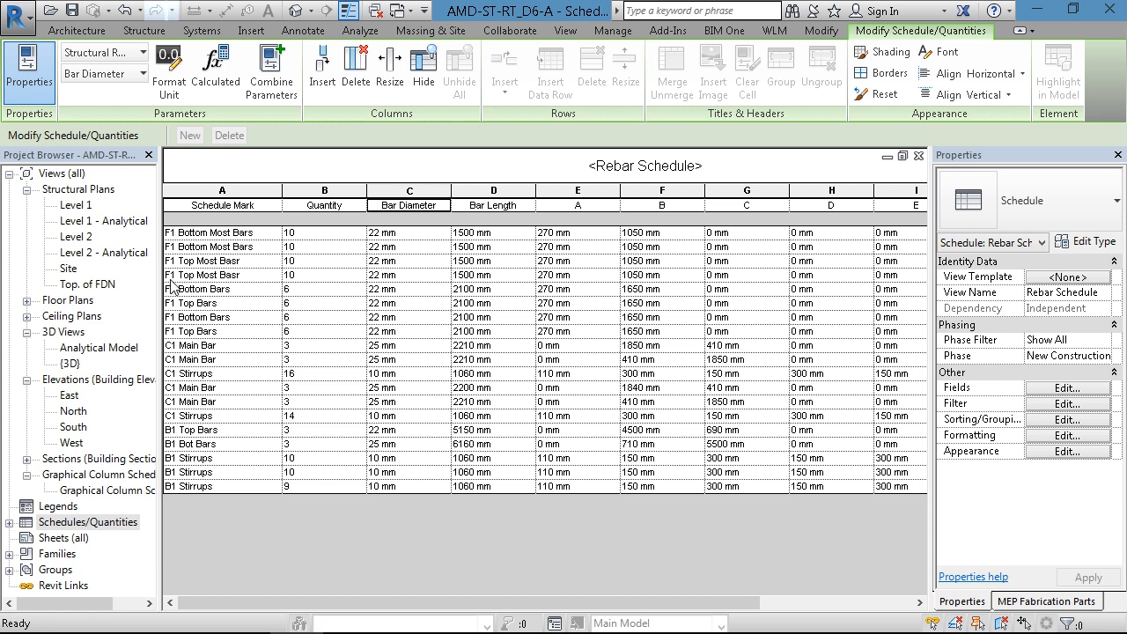
# - Check the Schedule Marks of the beam's top D22 bar, D10 stirrups and bottom D25 bar in the section view, and return to the schedule
pyautogui.hotkey('ctrl', 'Tab')
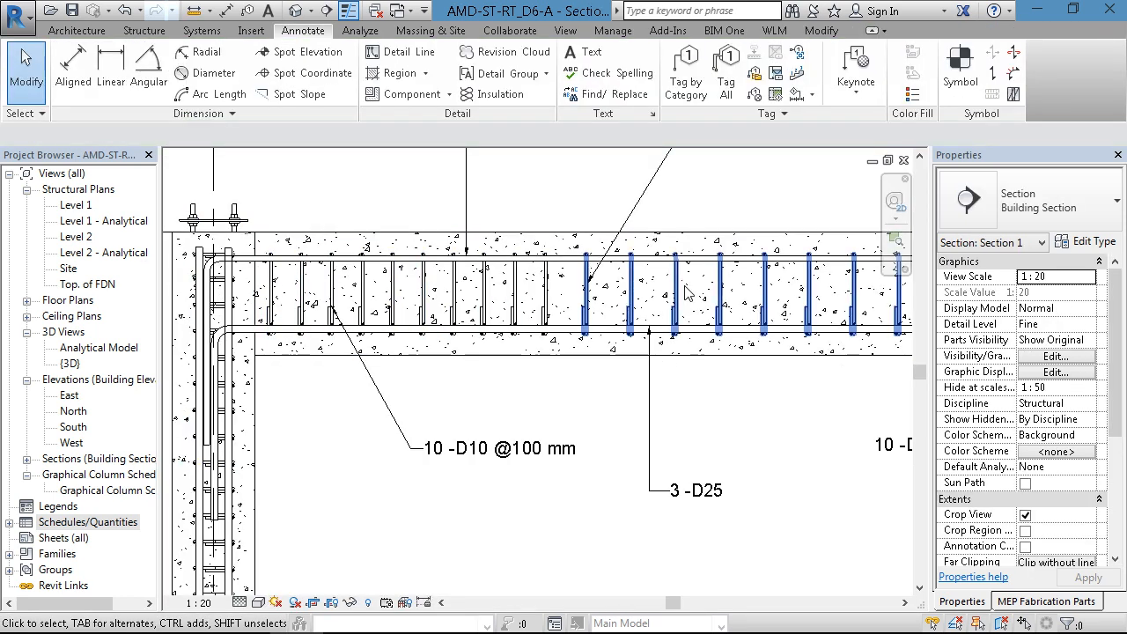
pyautogui.scroll(-2, 381, 339)
pyautogui.scroll(2, 393, 299)
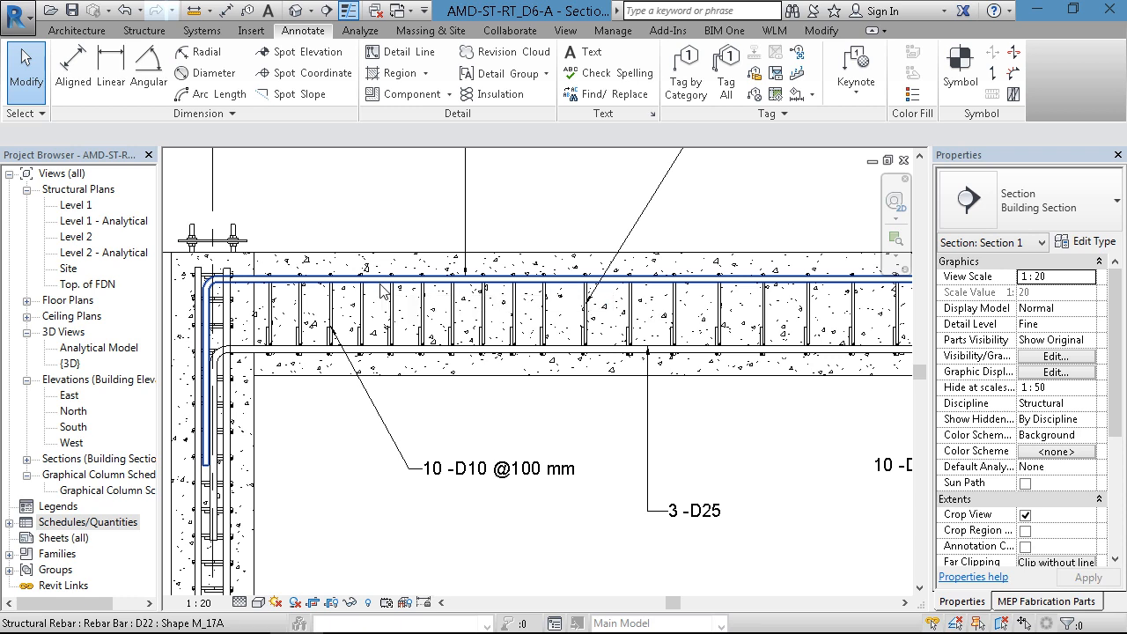
pyautogui.click(381, 291)
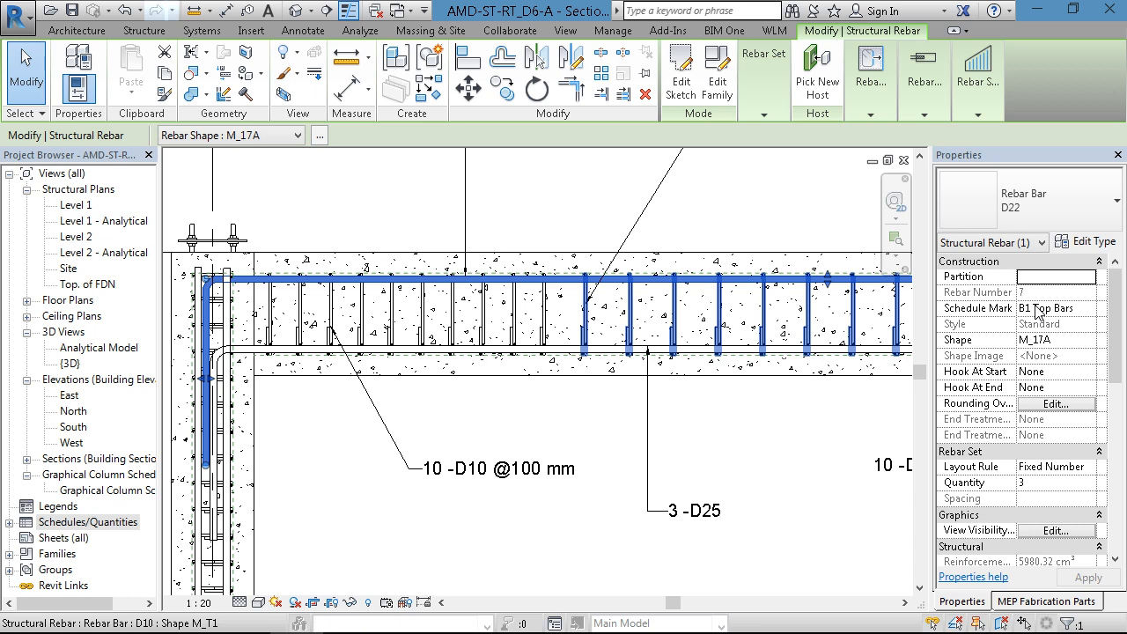
pyautogui.click(773, 408)
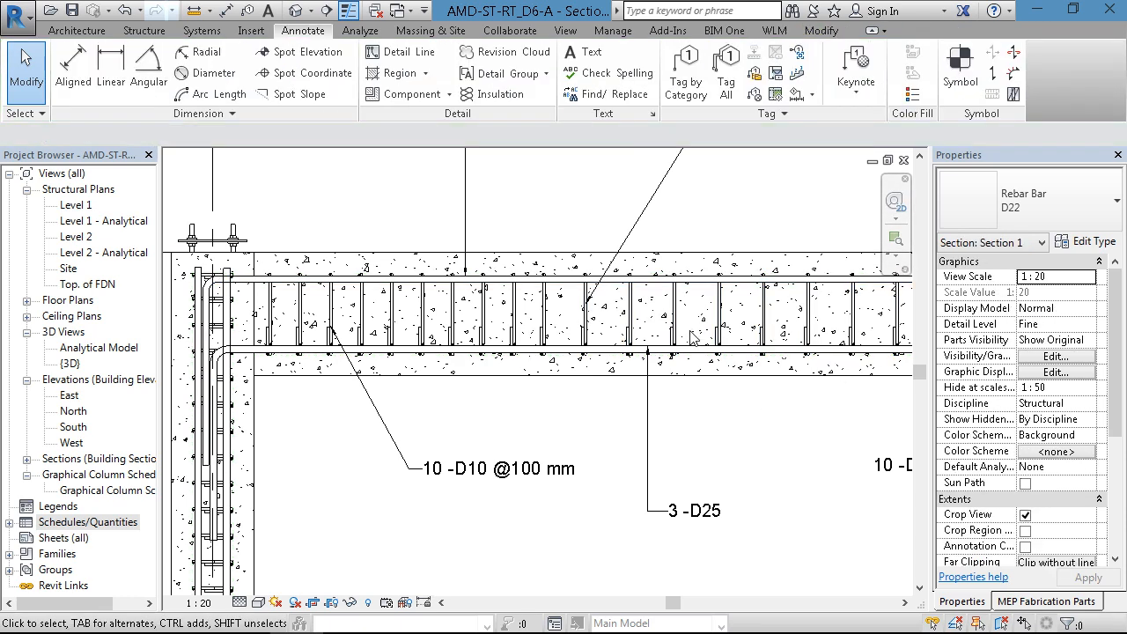
pyautogui.click(590, 333)
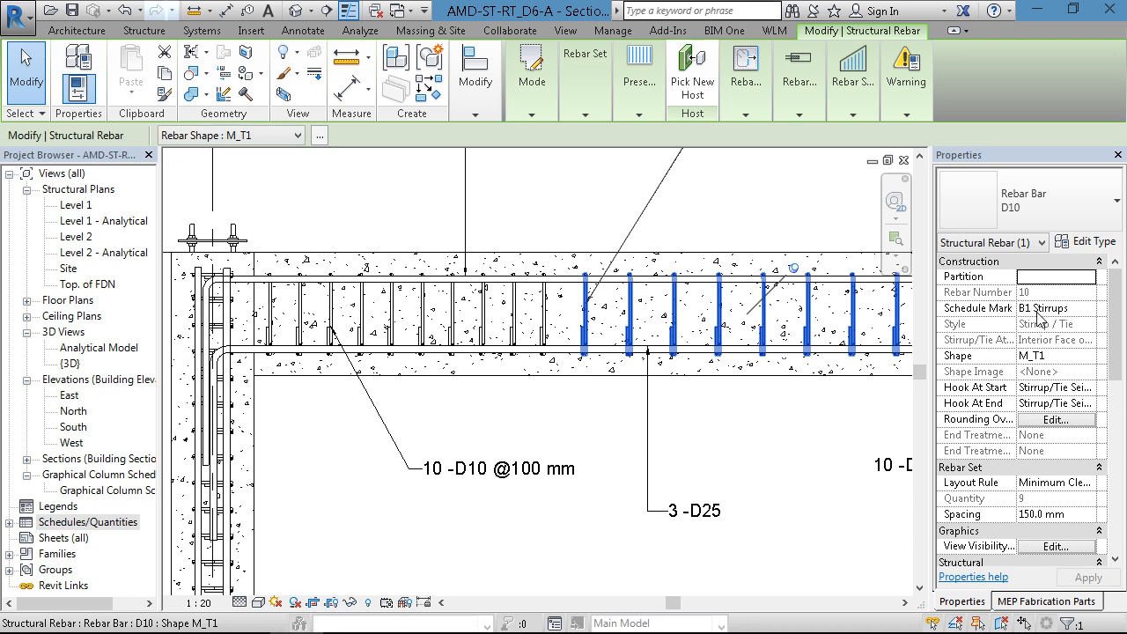
pyautogui.click(780, 396)
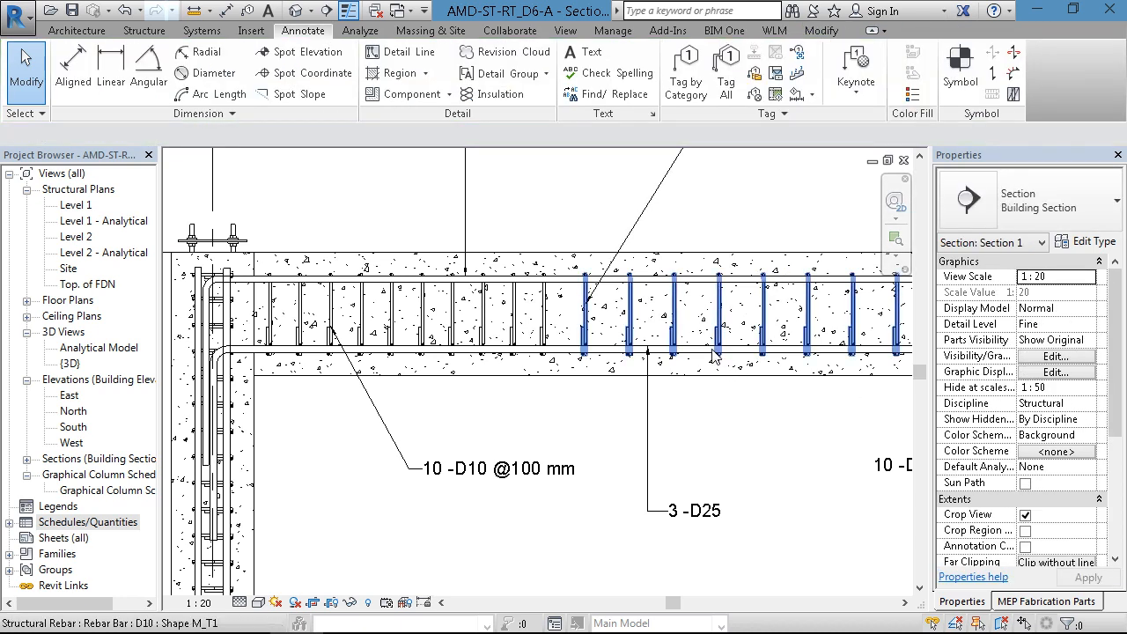
pyautogui.click(743, 350)
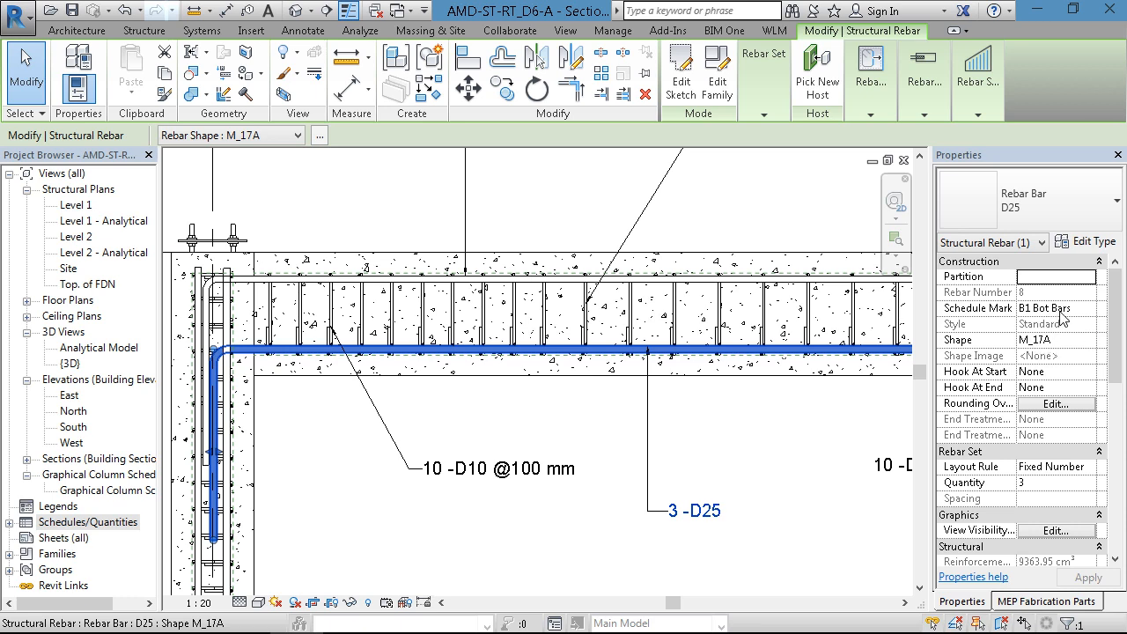
pyautogui.click(752, 408)
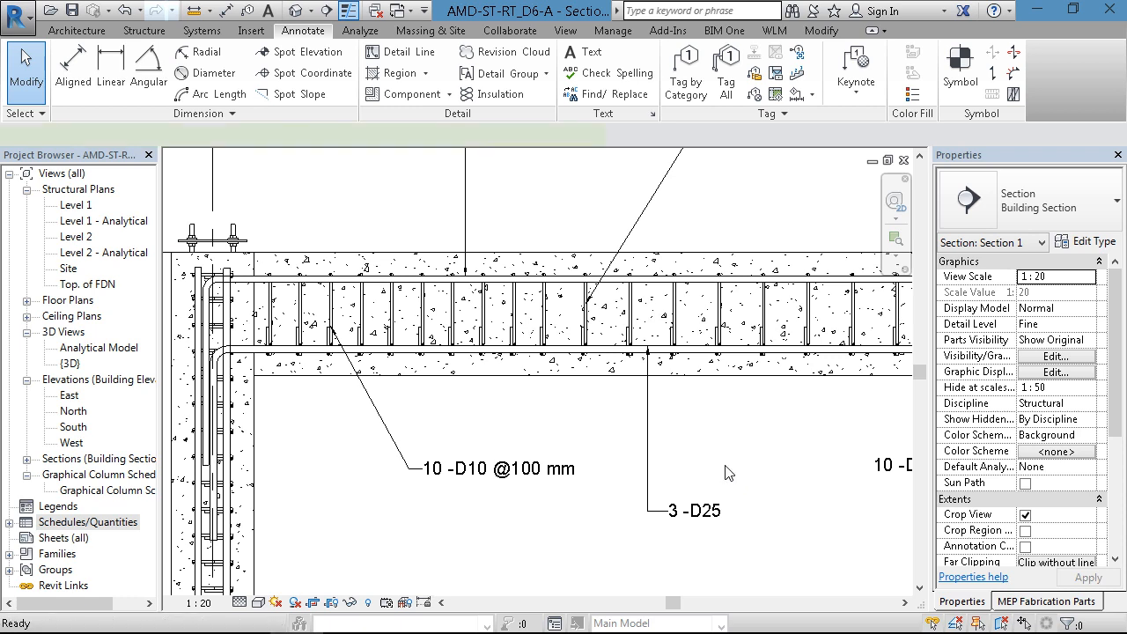
pyautogui.hotkey('ctrl', 'Tab')
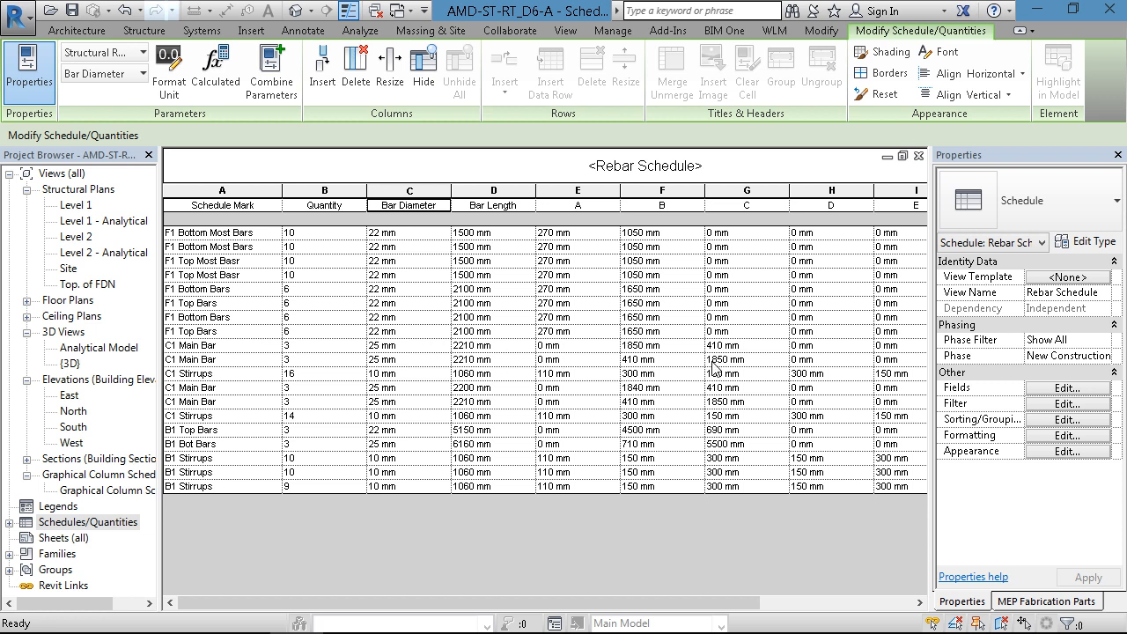
# - Apply a schedule filter for Schedule Mark begins with B
pyautogui.click(1061, 405)
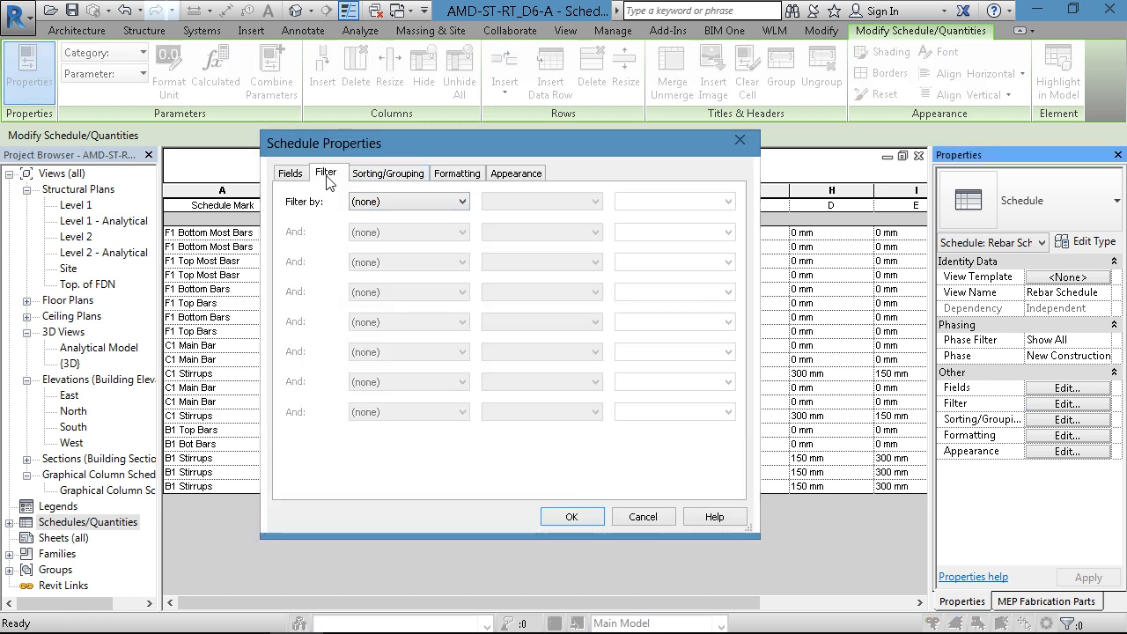
pyautogui.click(383, 203)
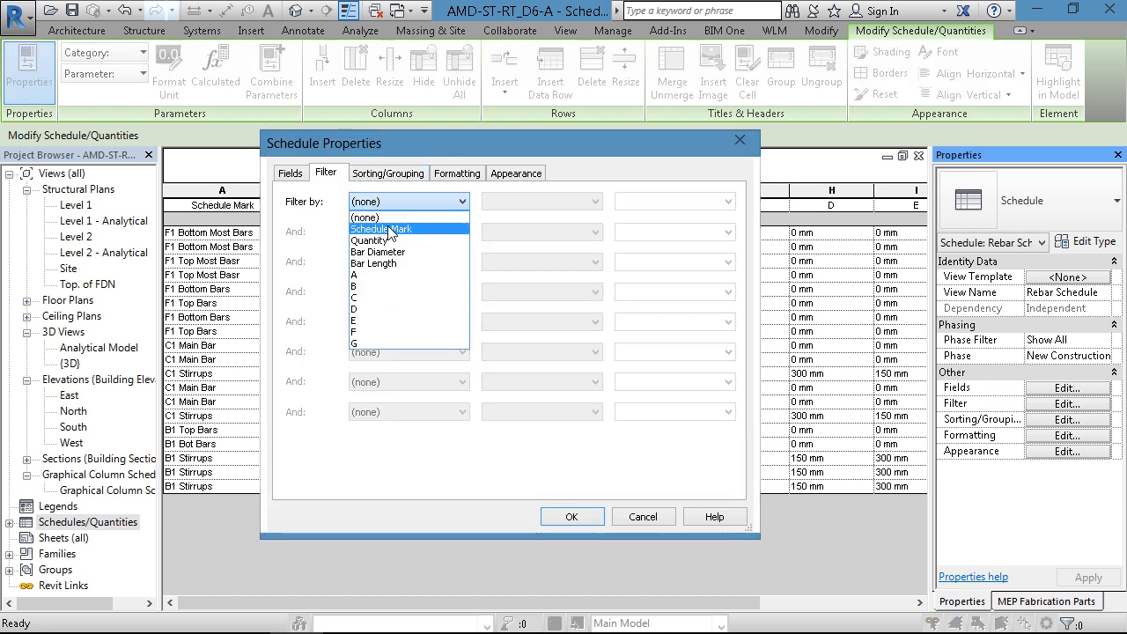
pyautogui.click(381, 228)
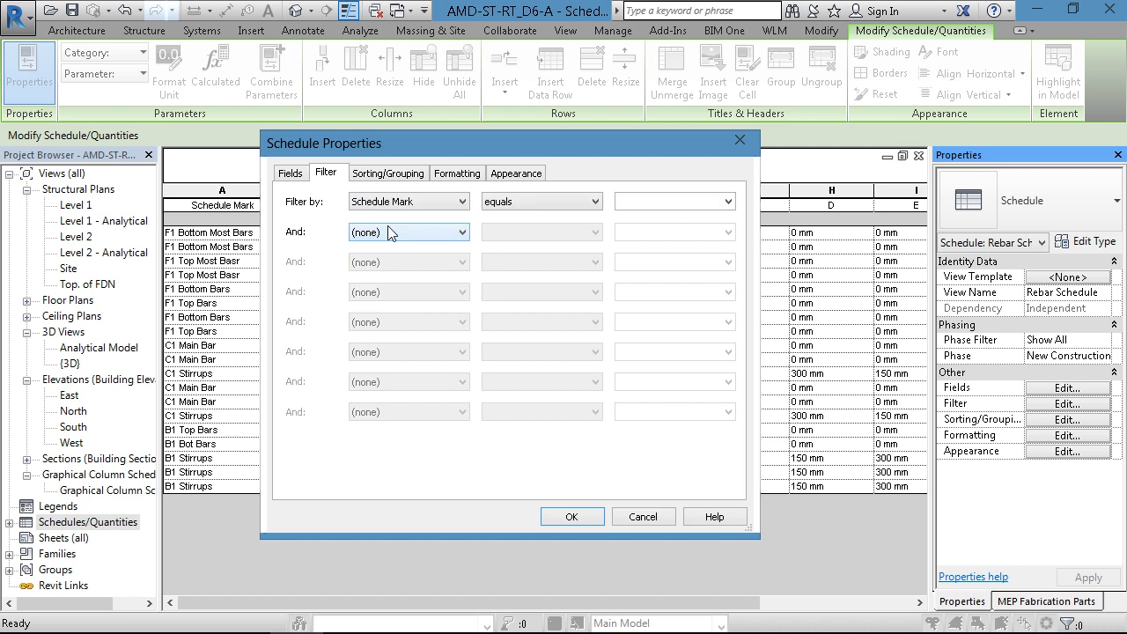
pyautogui.click(521, 203)
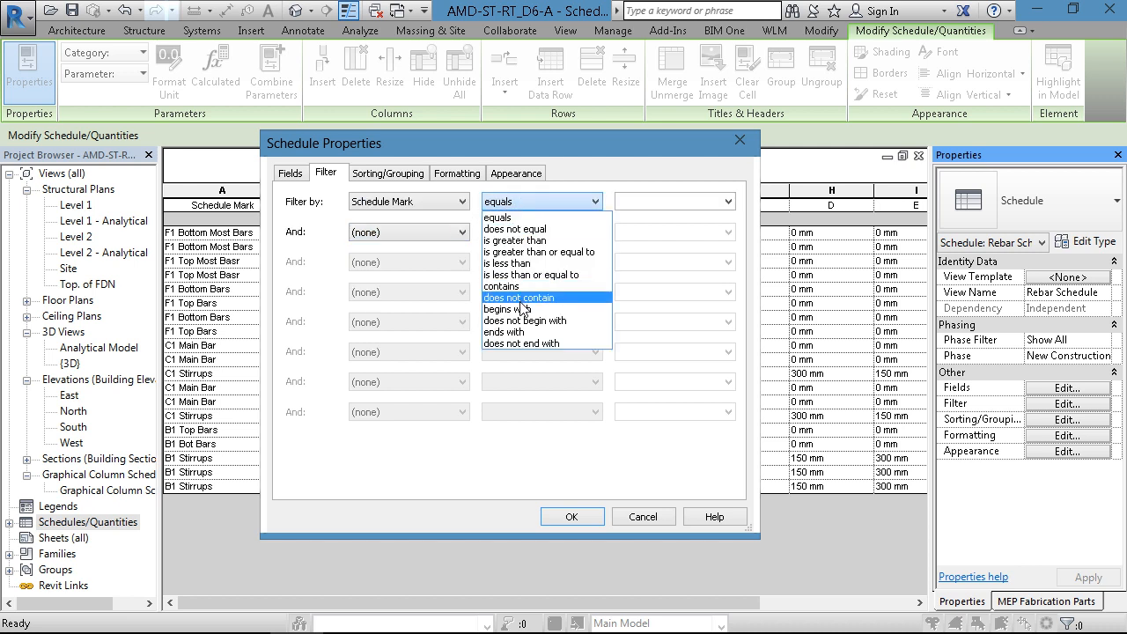
pyautogui.click(639, 201)
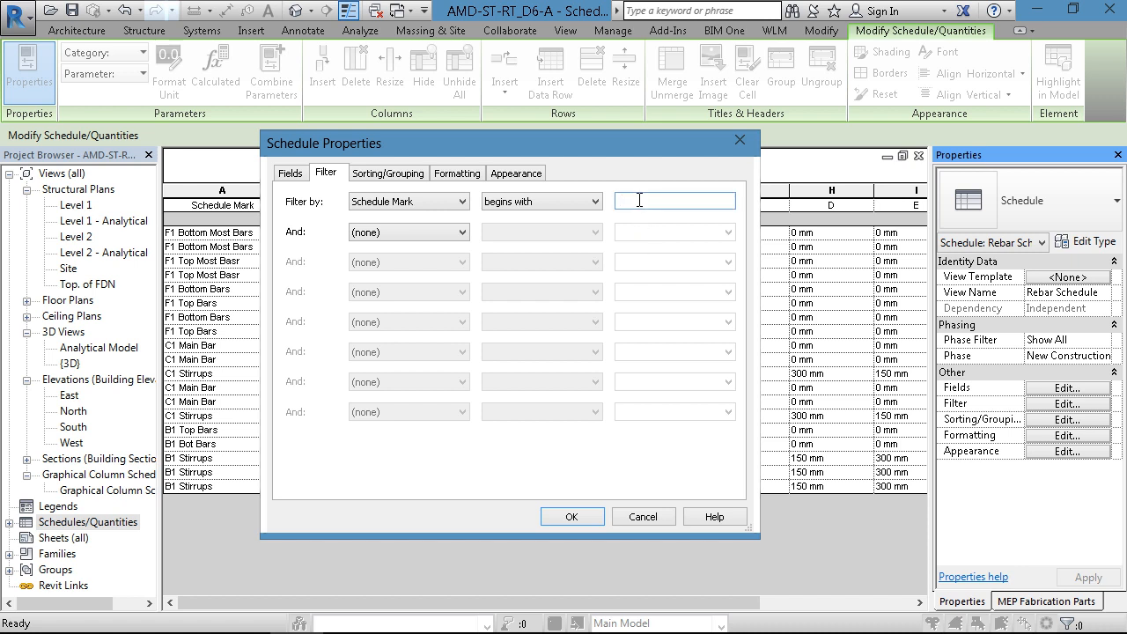
pyautogui.write('B')
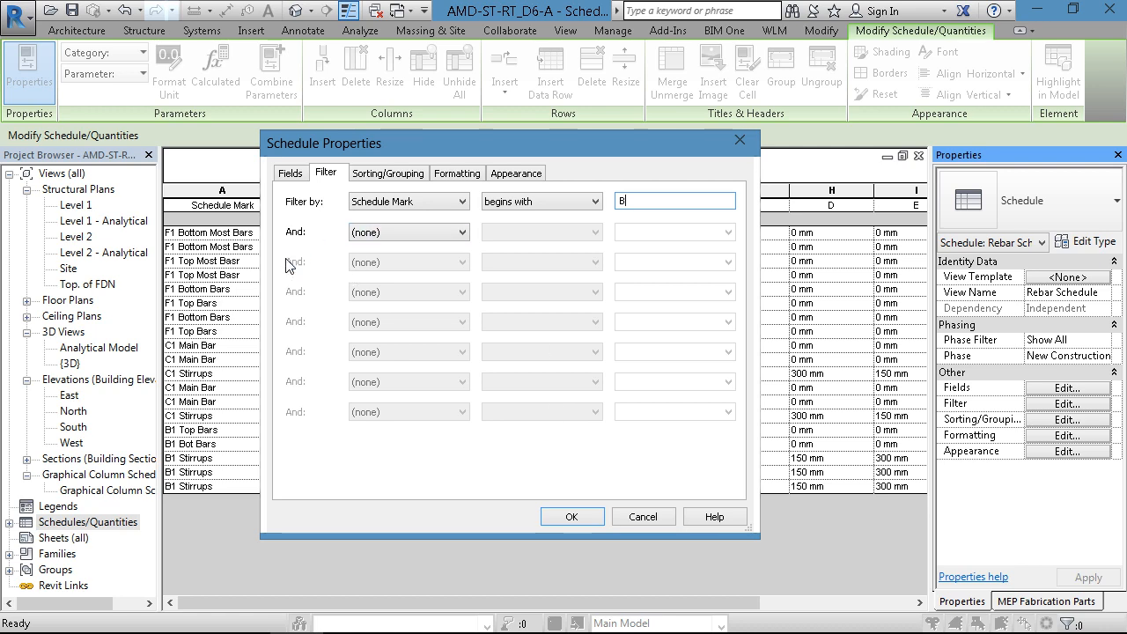
pyautogui.click(564, 517)
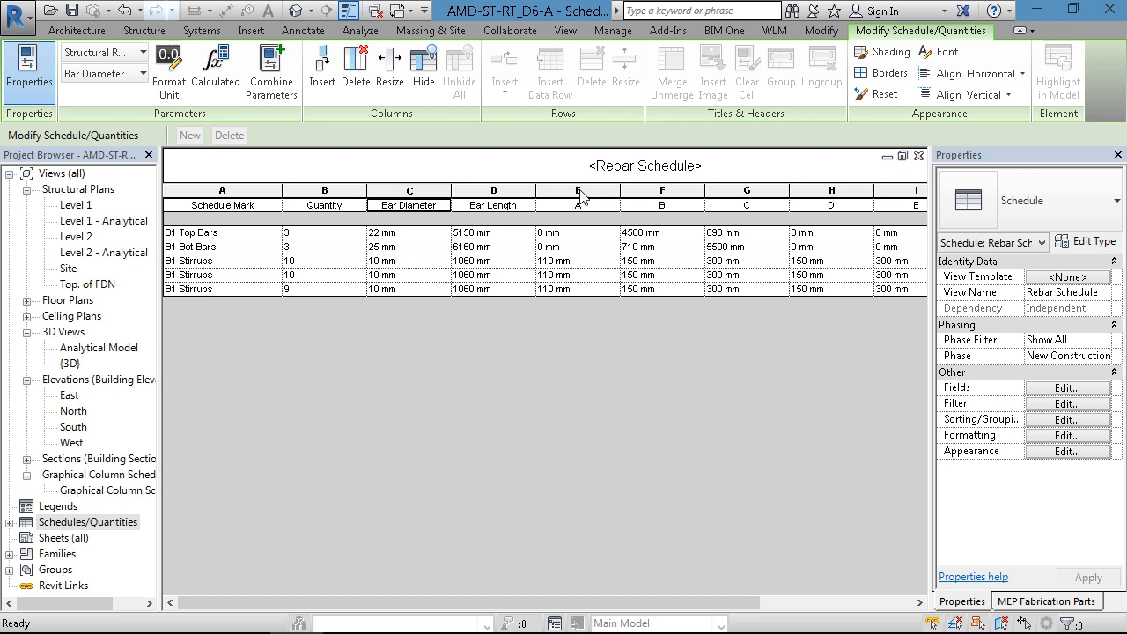
# - Close the Properties, MEP Fabrication Parts and Project Browser palettes, and hide the bar dimension columns A to G of the rebar schedule
pyautogui.moveTo(580, 196); pyautogui.dragTo(896, 202)
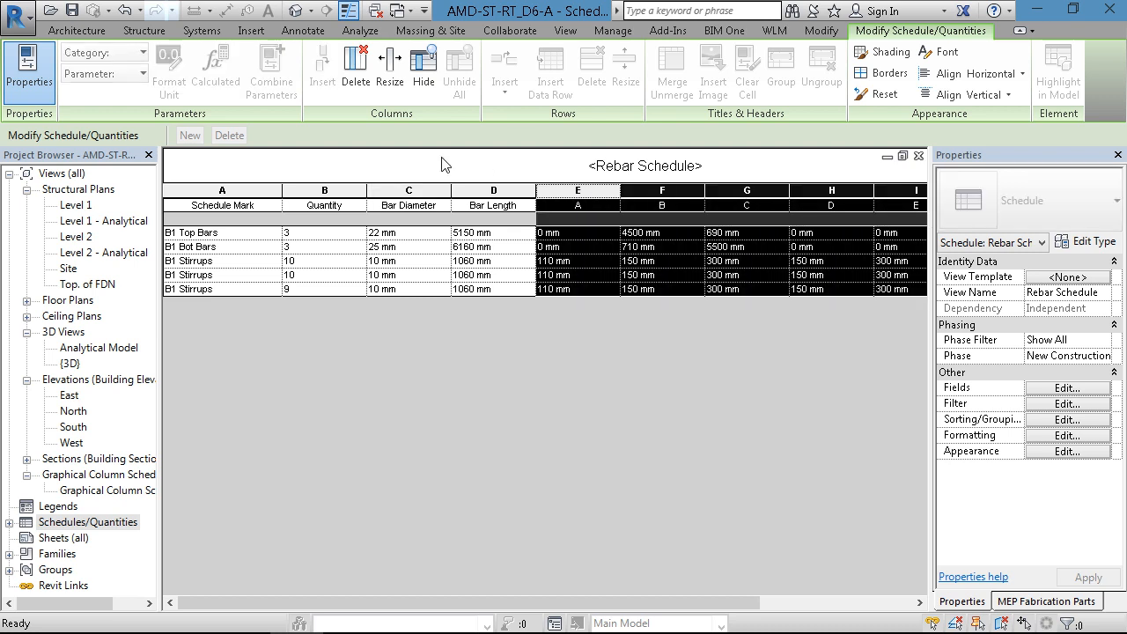
pyautogui.click(582, 206)
pyautogui.moveTo(581, 211); pyautogui.dragTo(934, 211)
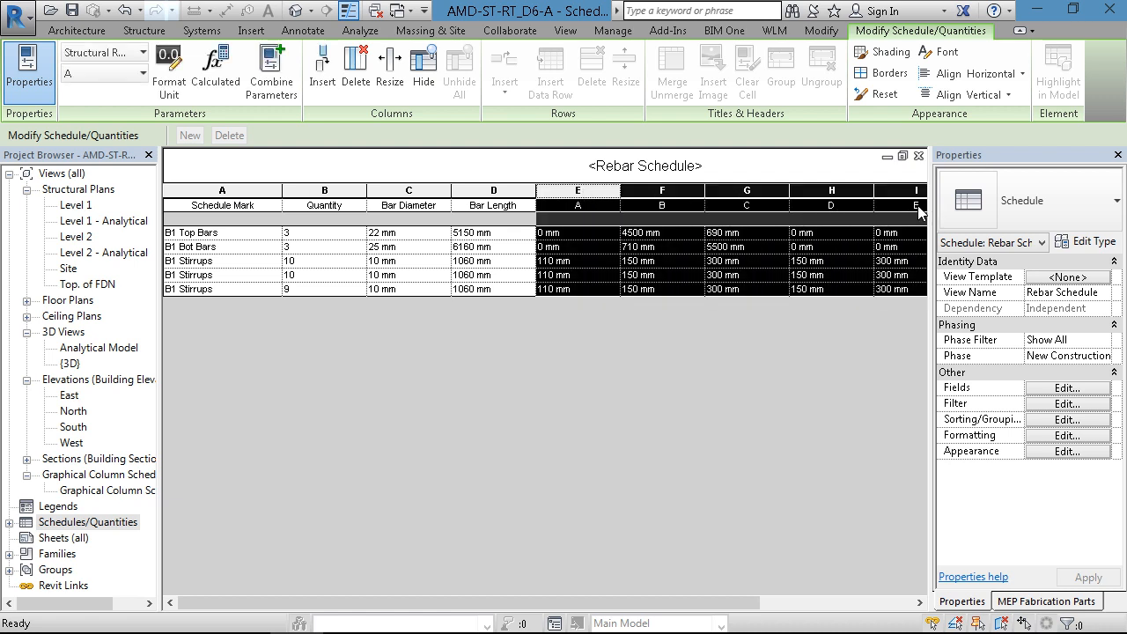
pyautogui.click(1118, 155)
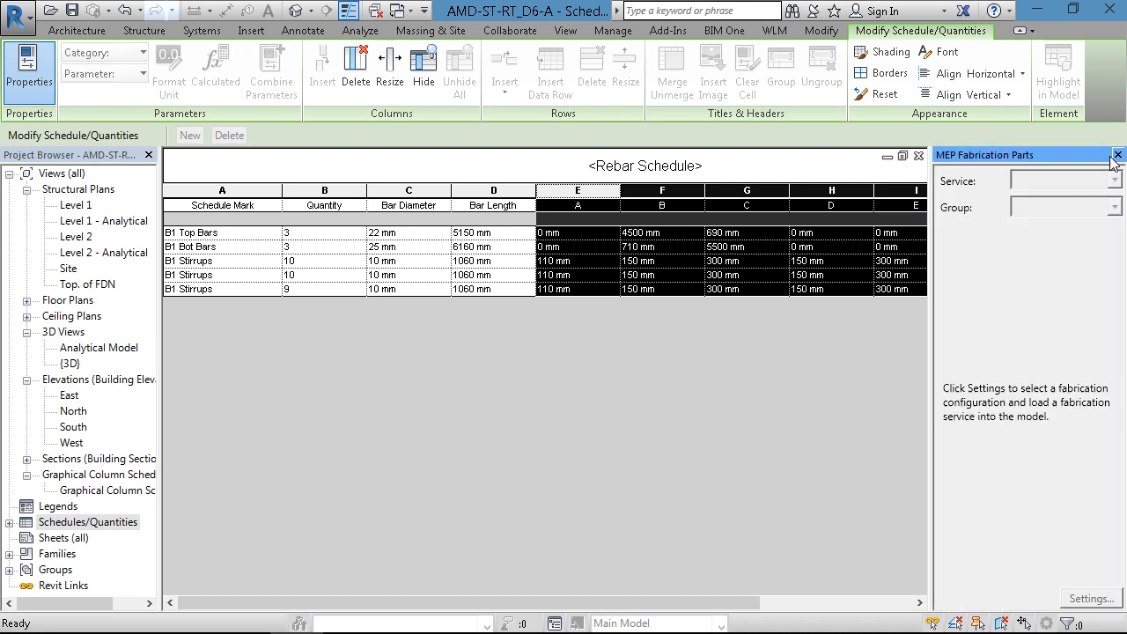
pyautogui.click(1117, 155)
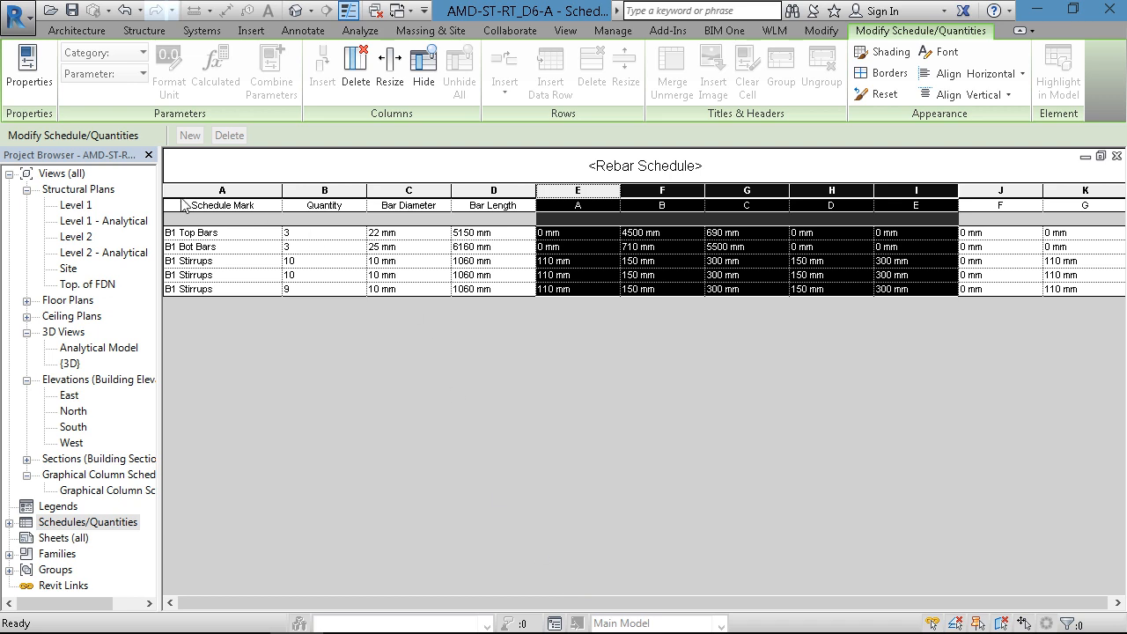
pyautogui.click(148, 155)
pyautogui.click(390, 233)
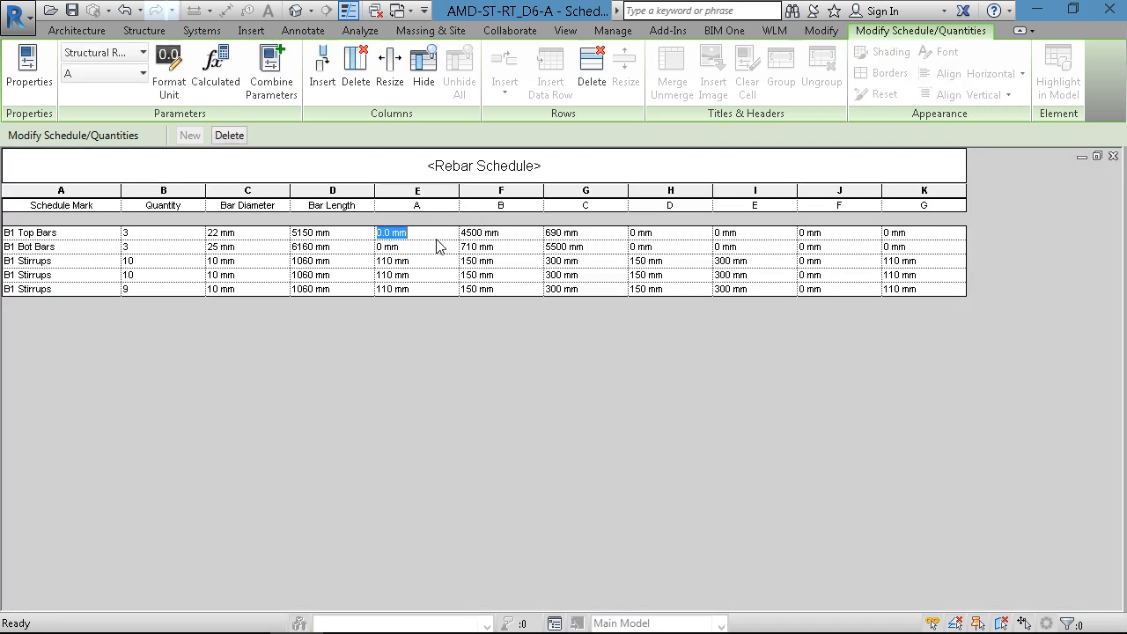
pyautogui.moveTo(398, 203); pyautogui.dragTo(926, 191)
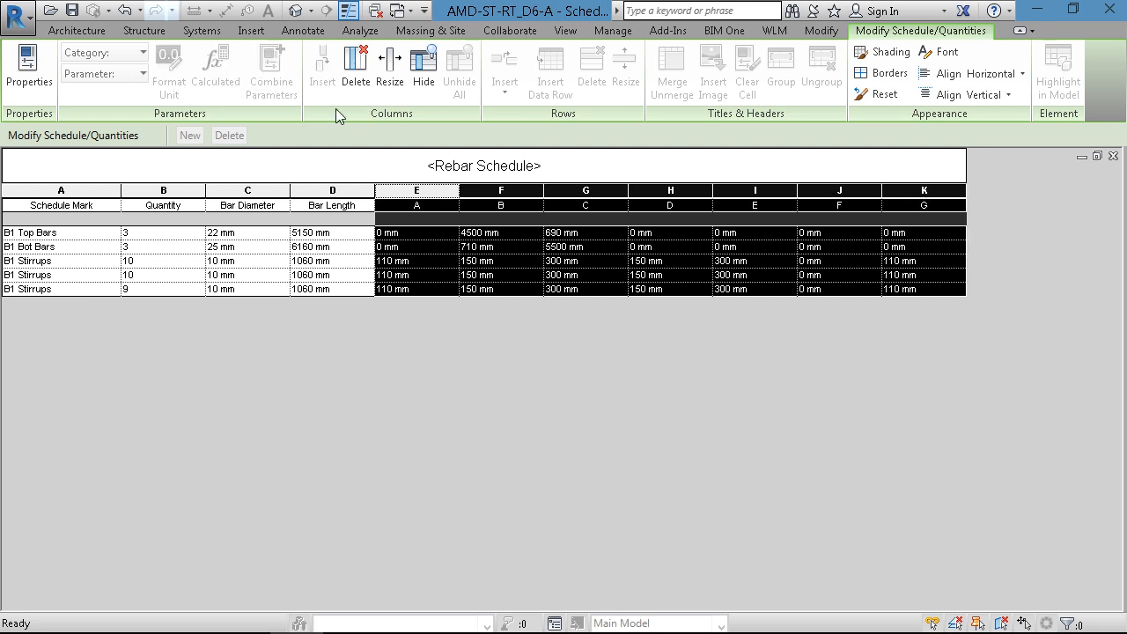
pyautogui.click(423, 70)
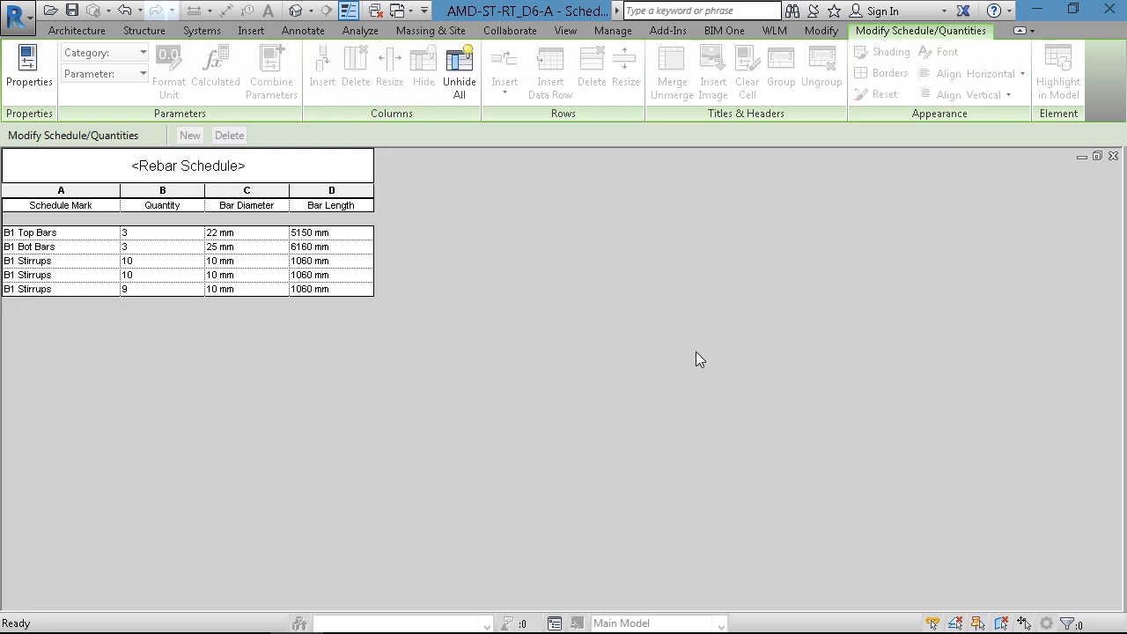
# - Show the Project Browser and Properties palettes again, and return to the rebar schedule
pyautogui.click(568, 31)
pyautogui.click(1032, 93)
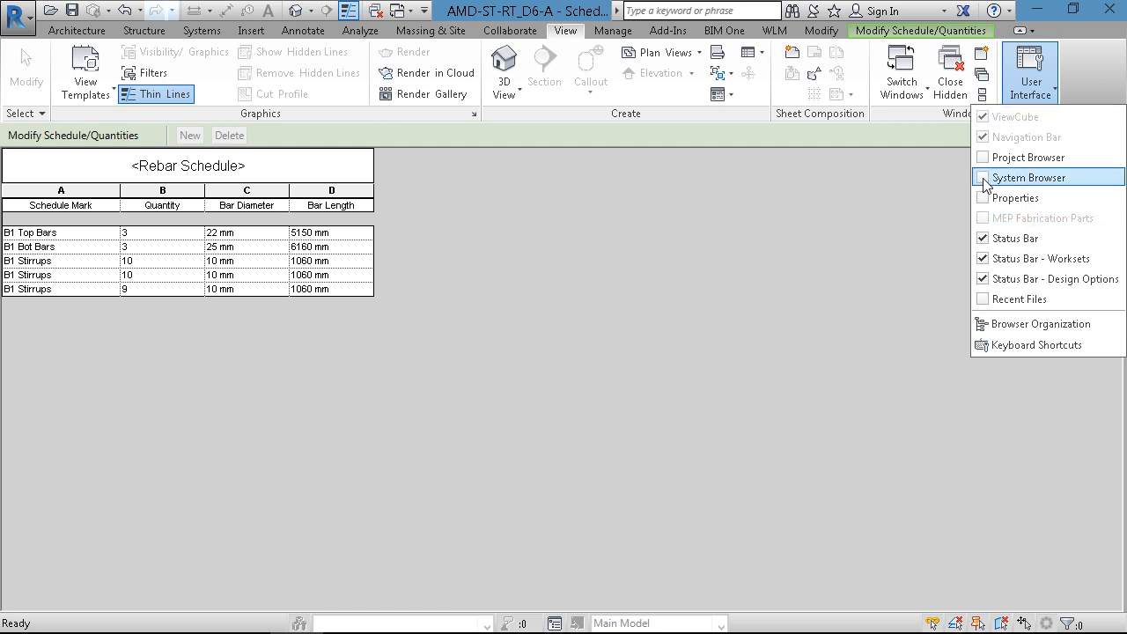
pyautogui.click(984, 157)
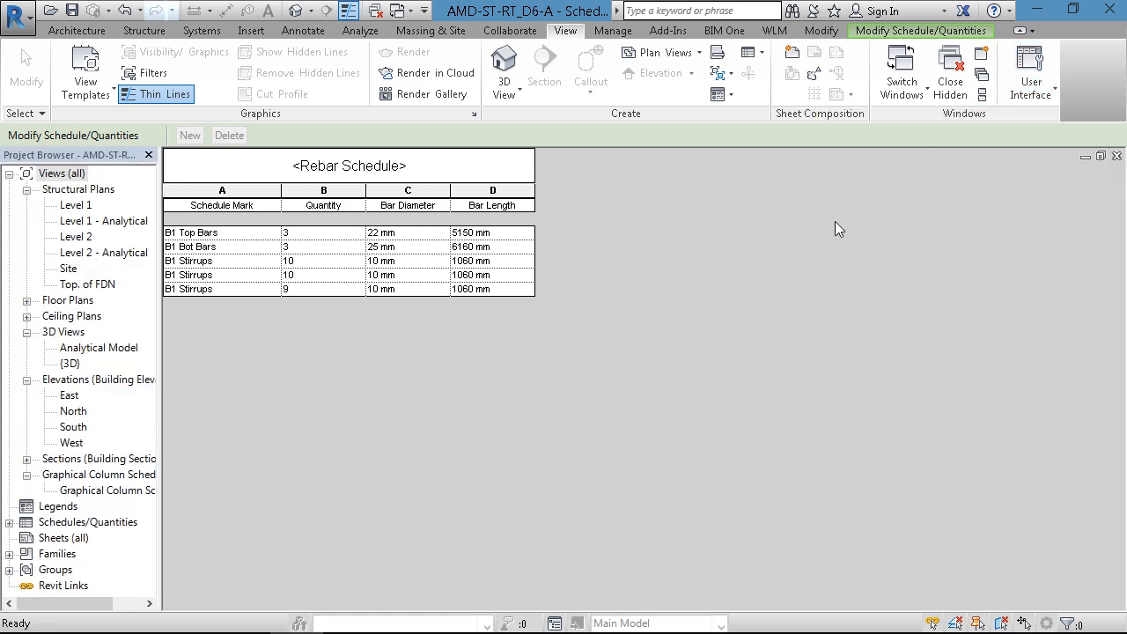
pyautogui.hotkey('ctrl', 'Tab')
pyautogui.rightClick(539, 182)
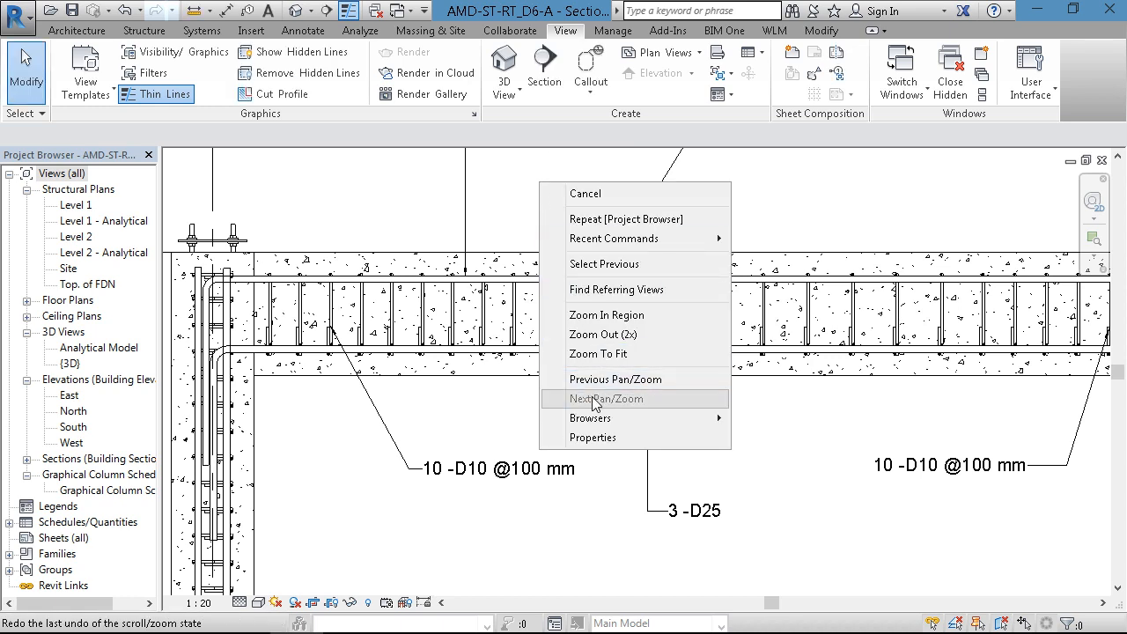
pyautogui.click(593, 438)
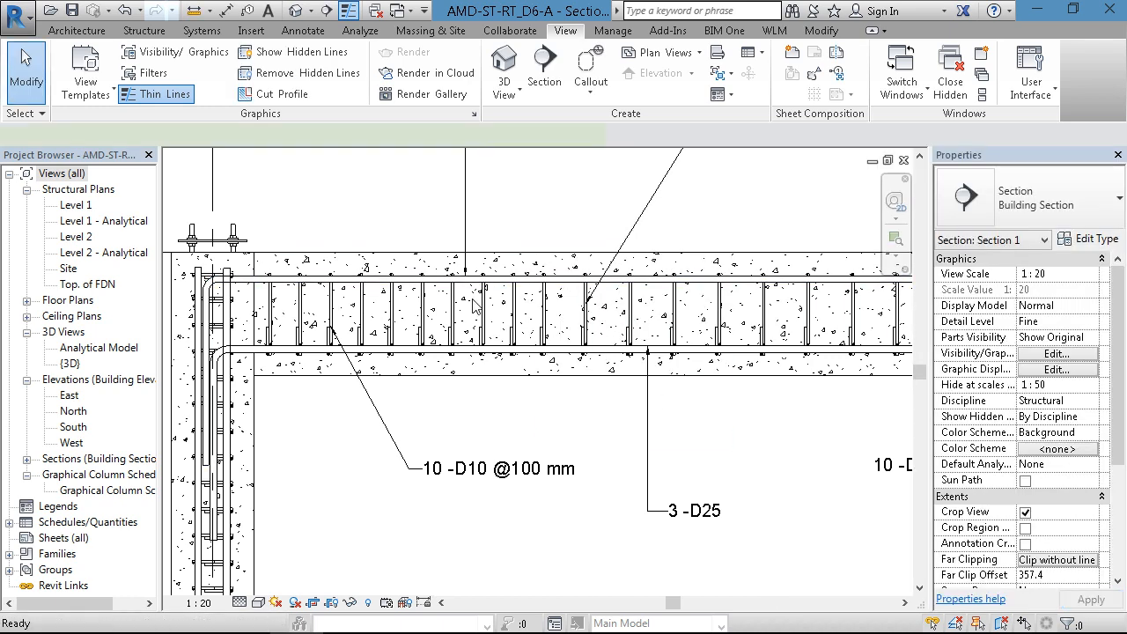
pyautogui.hotkey('ctrl', 'Tab')
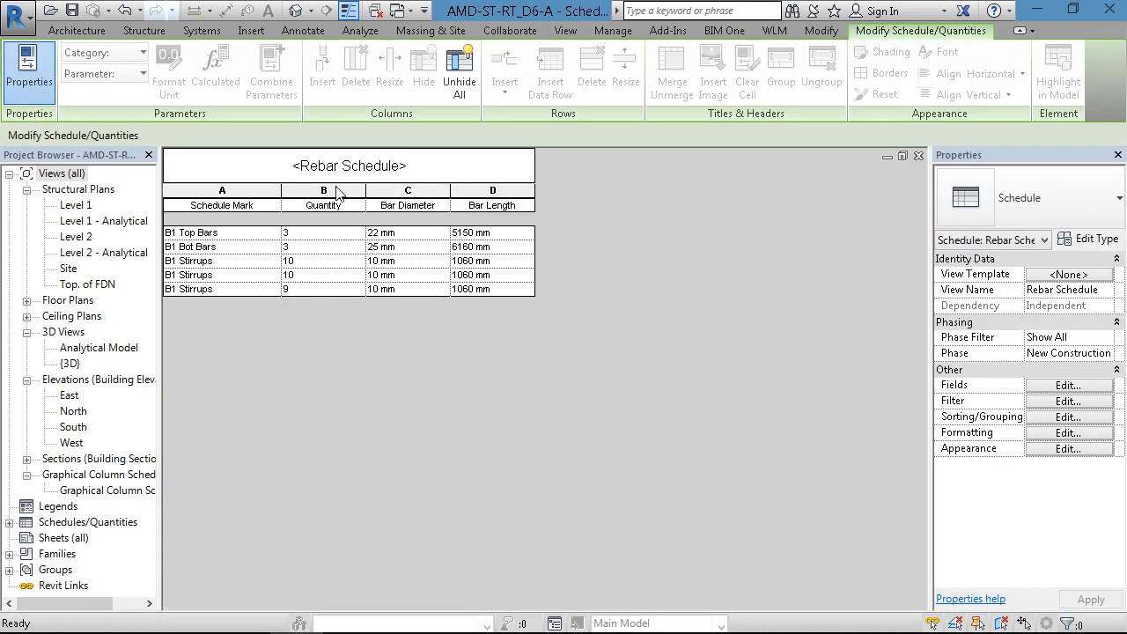
# - Narrow the Schedule Mark, Quantity, Bar Diameter and Bar Length columns of the rebar schedule to fit their contents
pyautogui.moveTo(281, 190); pyautogui.dragTo(253, 191)
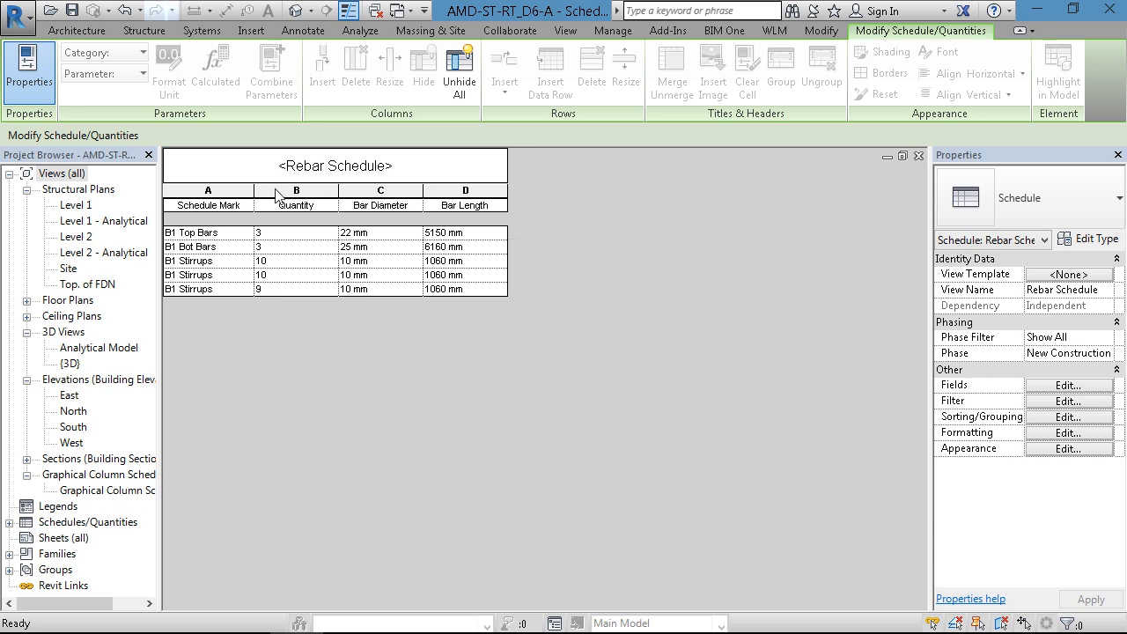
pyautogui.moveTo(337, 191); pyautogui.dragTo(309, 191)
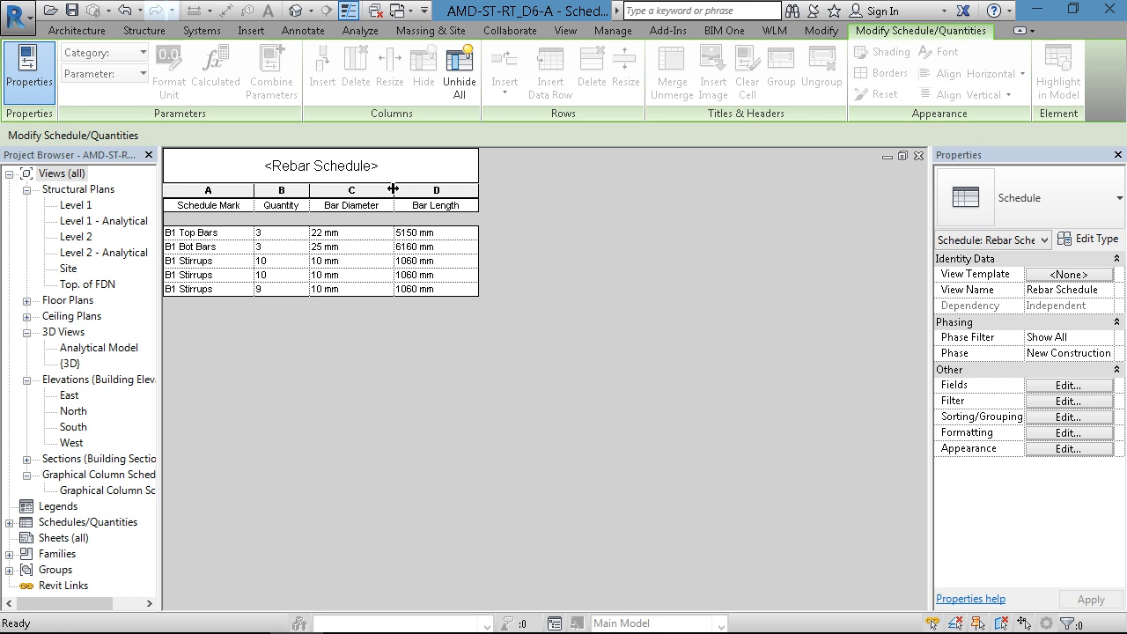
pyautogui.moveTo(393, 188); pyautogui.dragTo(387, 189)
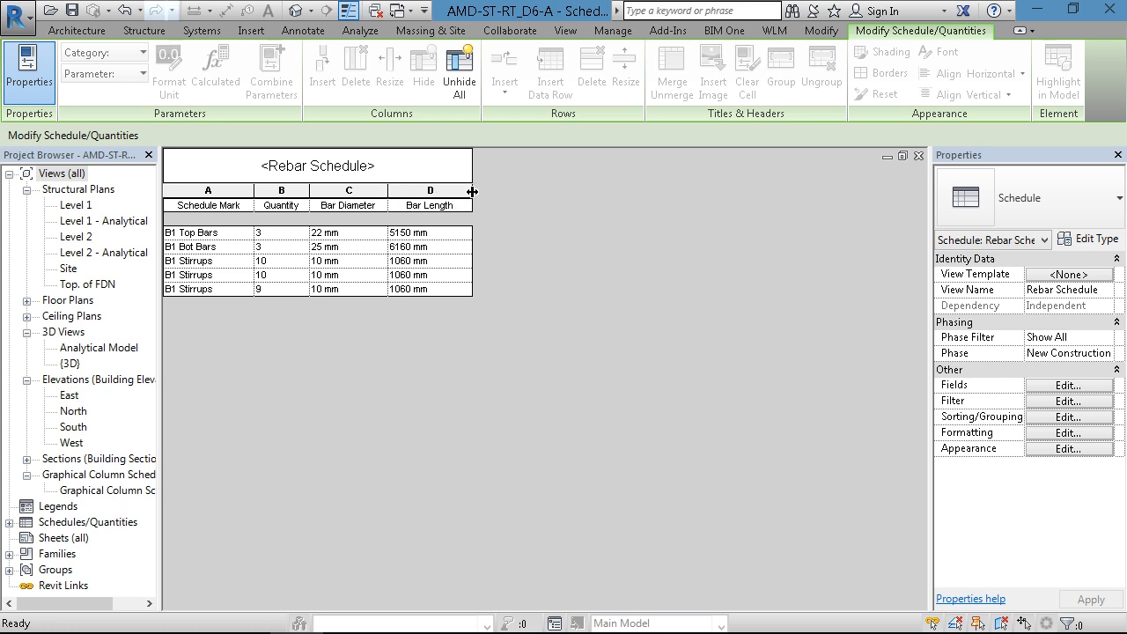
pyautogui.moveTo(472, 191); pyautogui.dragTo(465, 192)
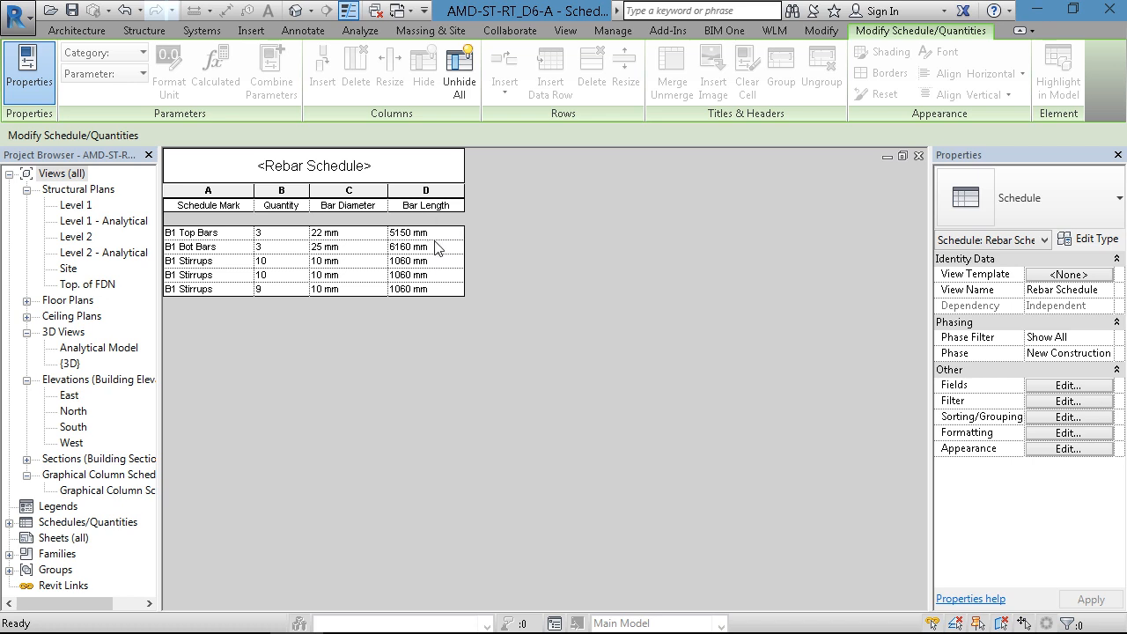
# - Override the project units for the schedule's Bar Length field and set its units to Meters
pyautogui.click(1081, 433)
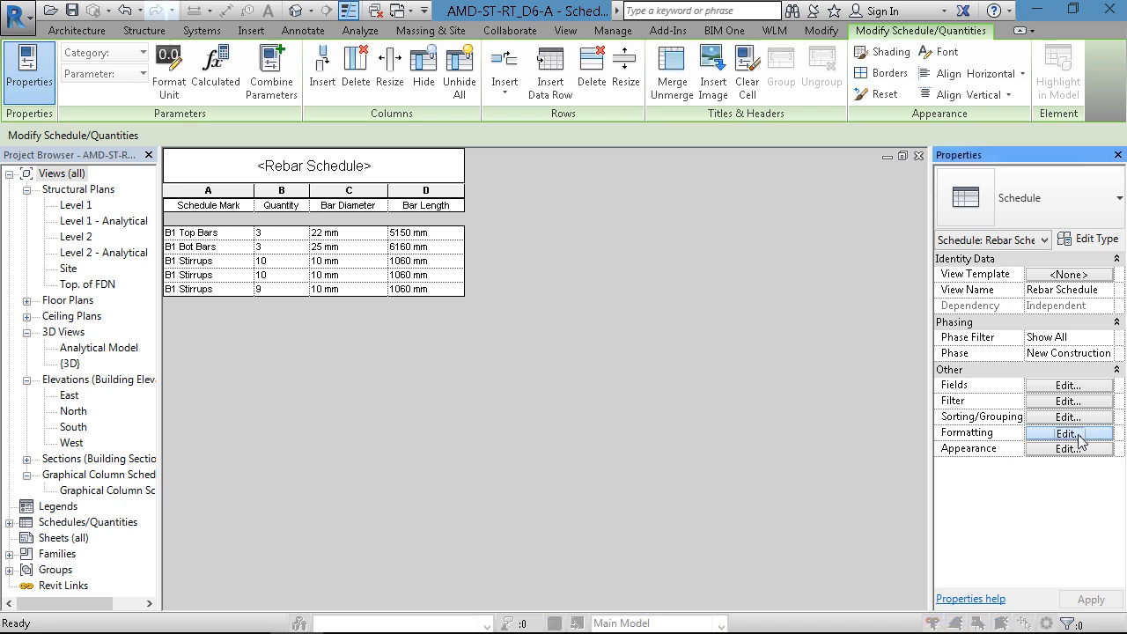
pyautogui.moveTo(557, 153); pyautogui.dragTo(795, 165)
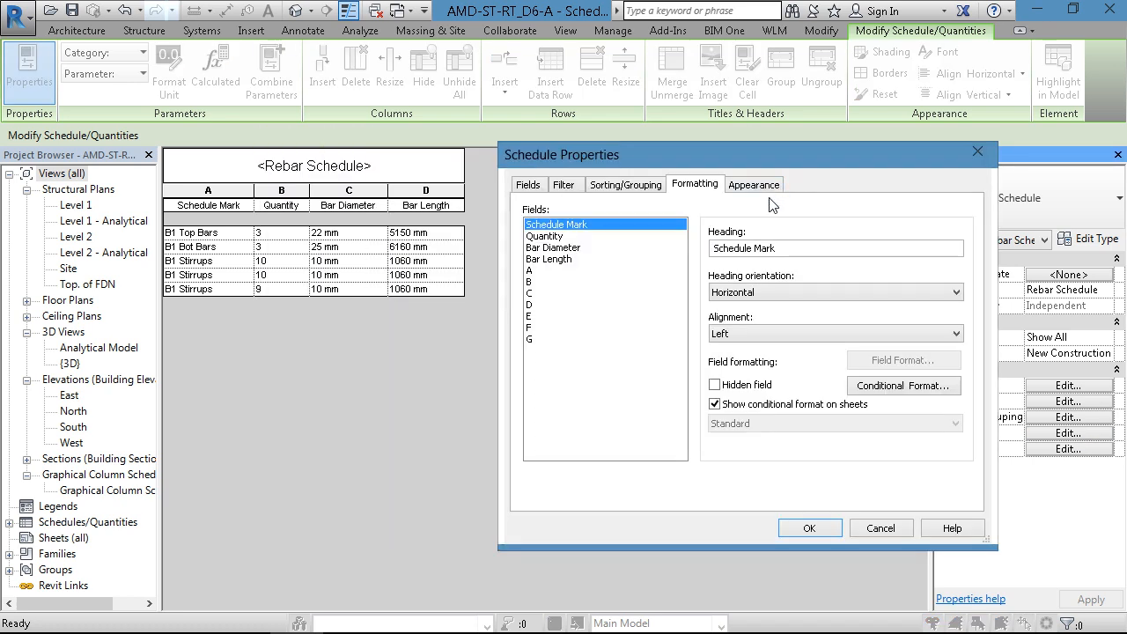
pyautogui.click(552, 260)
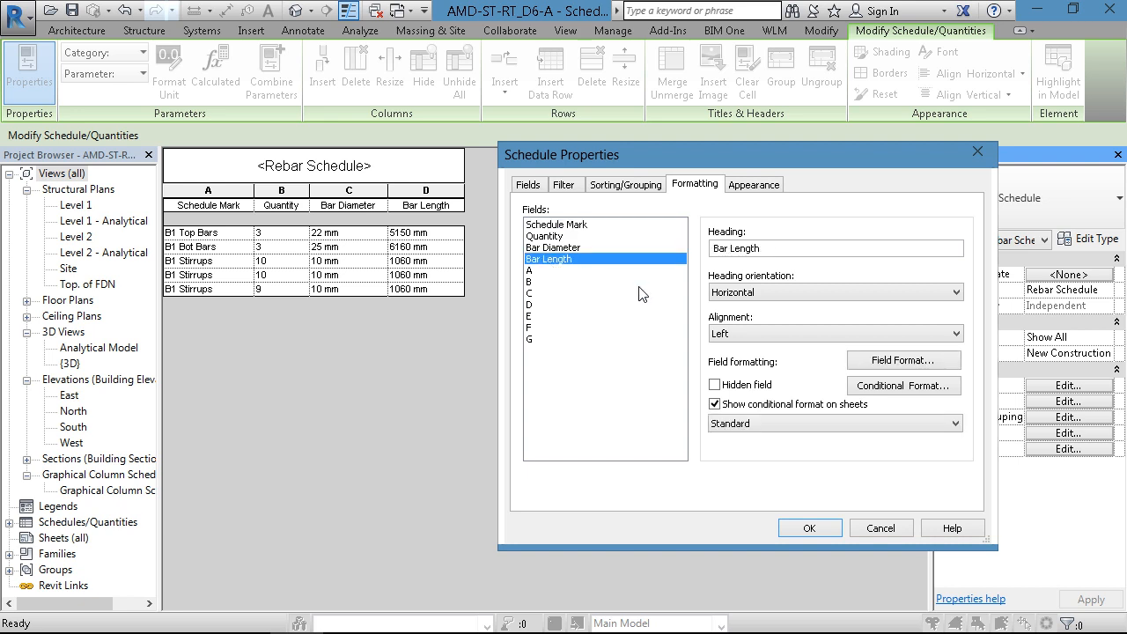
pyautogui.click(892, 363)
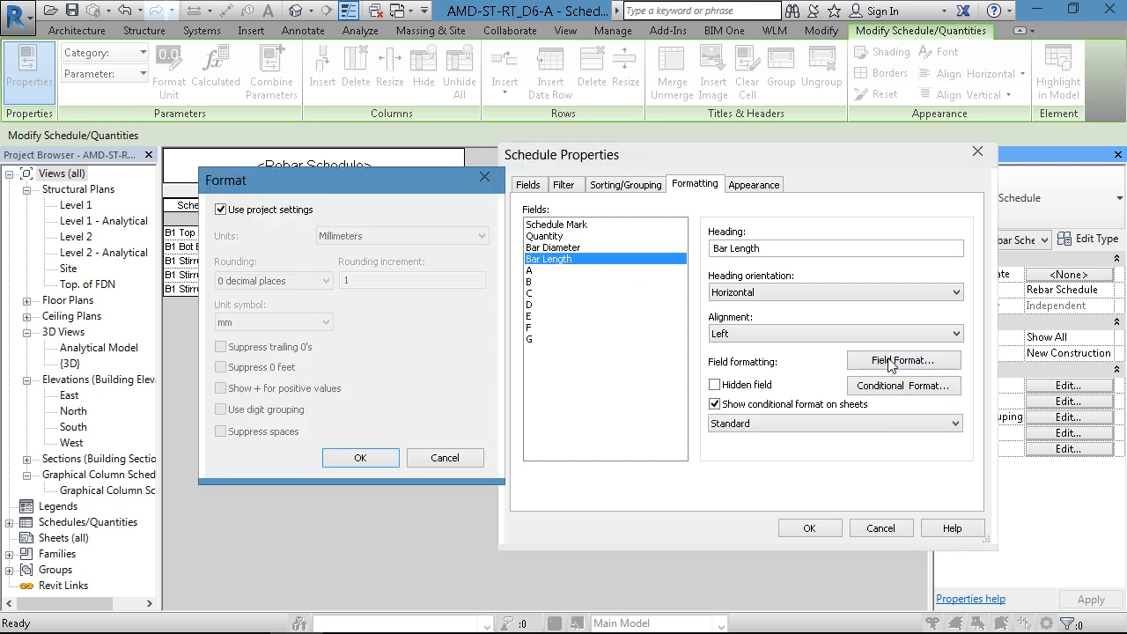
pyautogui.click(220, 210)
pyautogui.click(351, 234)
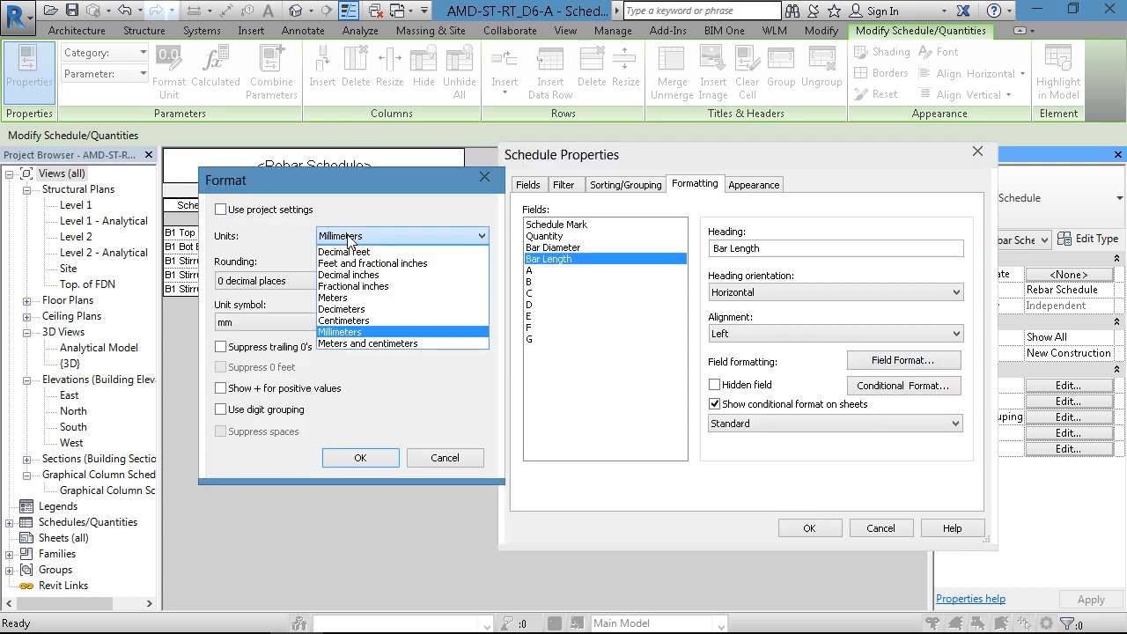
pyautogui.click(350, 298)
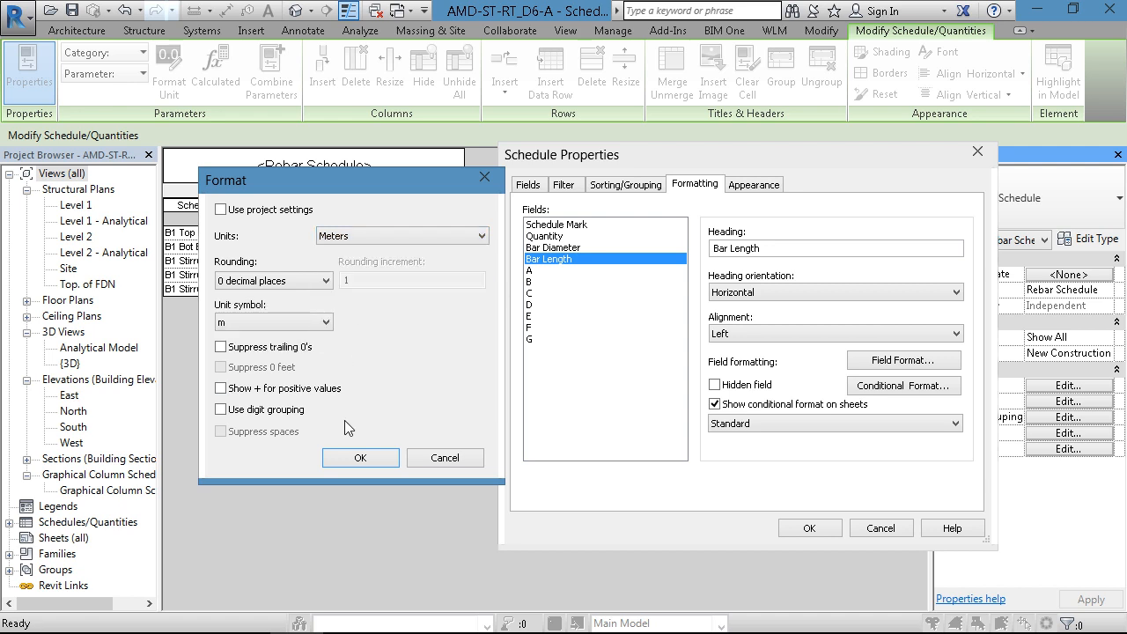
pyautogui.click(353, 456)
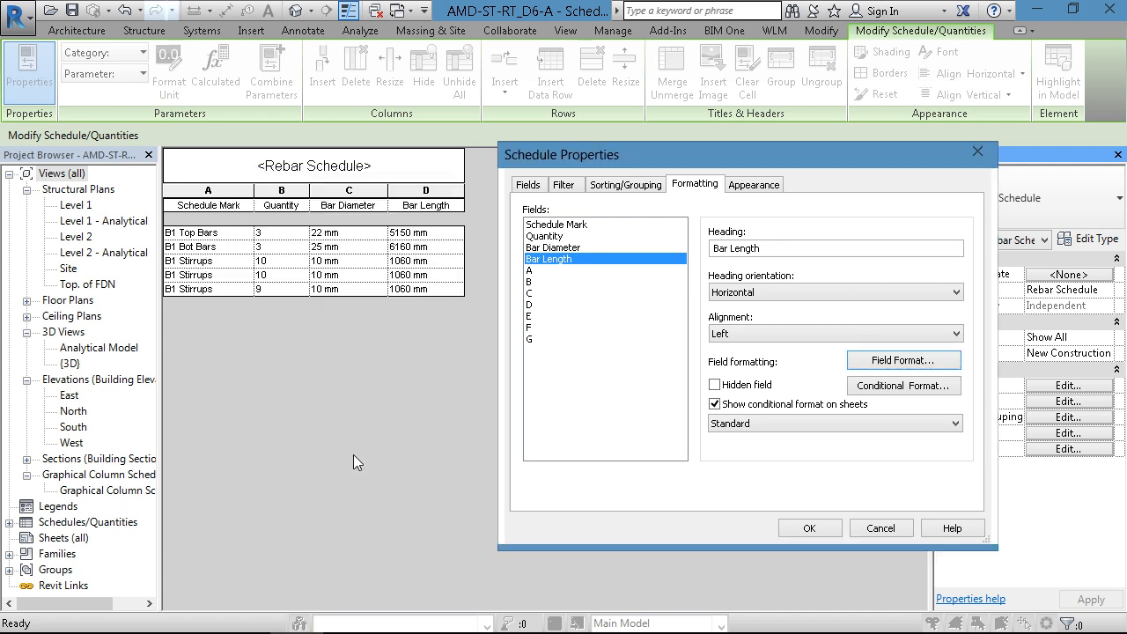
pyautogui.click(792, 530)
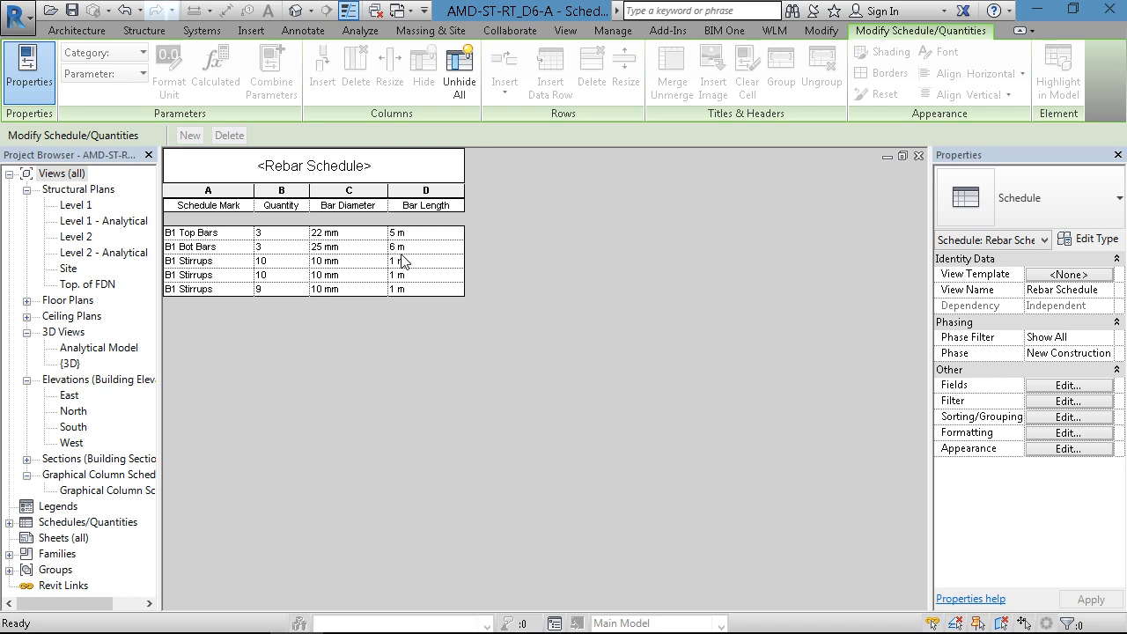
# - Set the rounding of the schedule's Bar Length field to 2 decimal places
pyautogui.click(1072, 387)
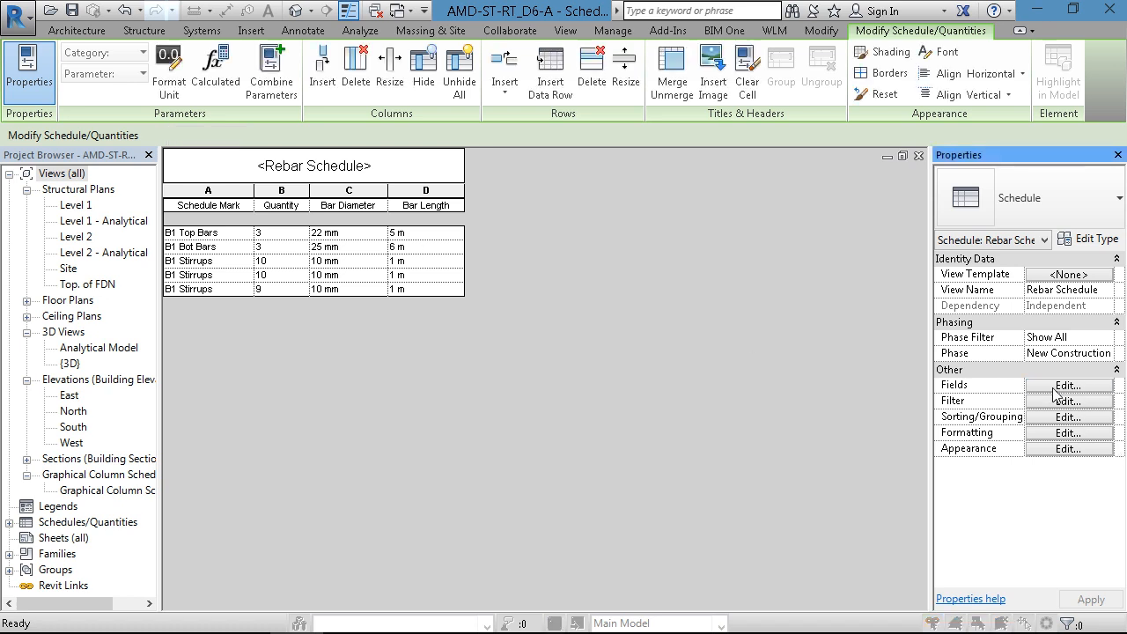
pyautogui.click(695, 185)
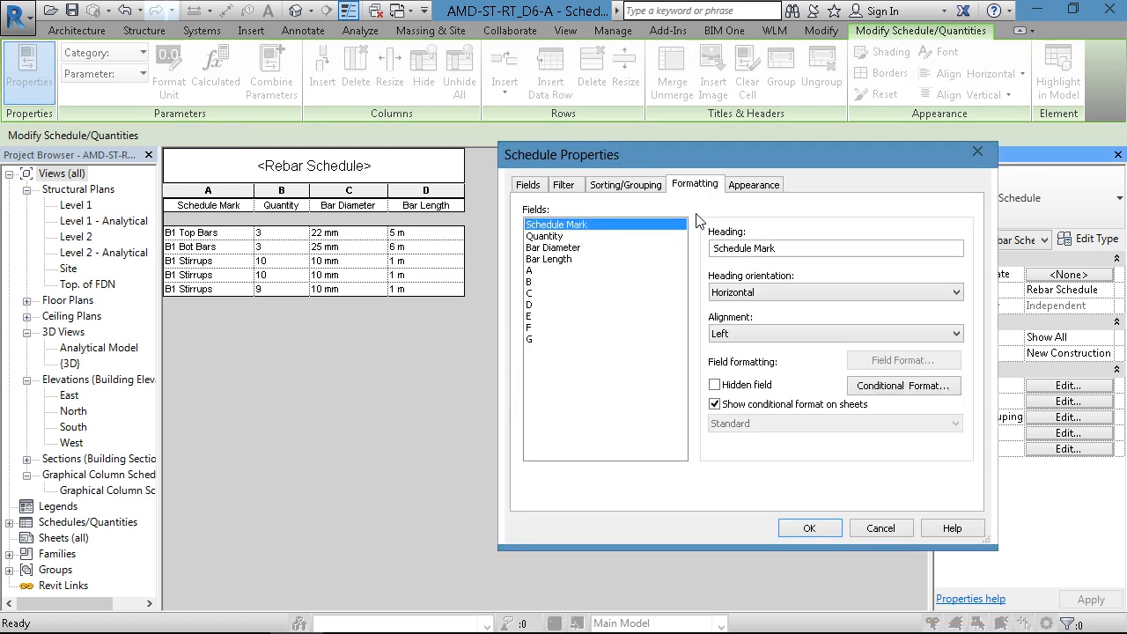
pyautogui.click(554, 260)
pyautogui.click(890, 361)
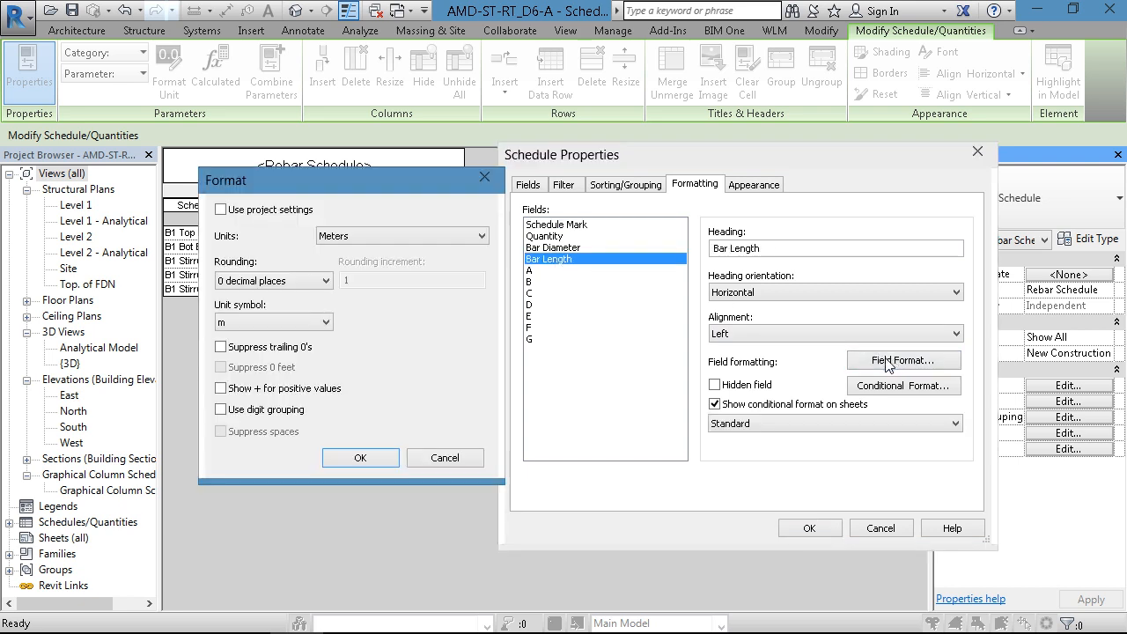
pyautogui.click(271, 280)
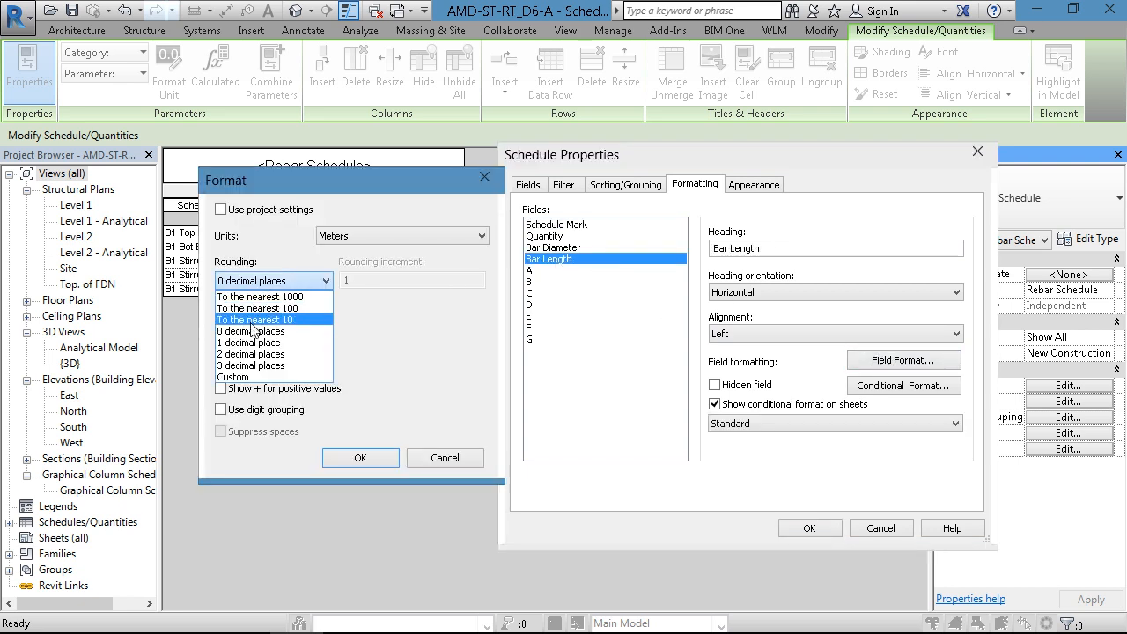
pyautogui.click(264, 352)
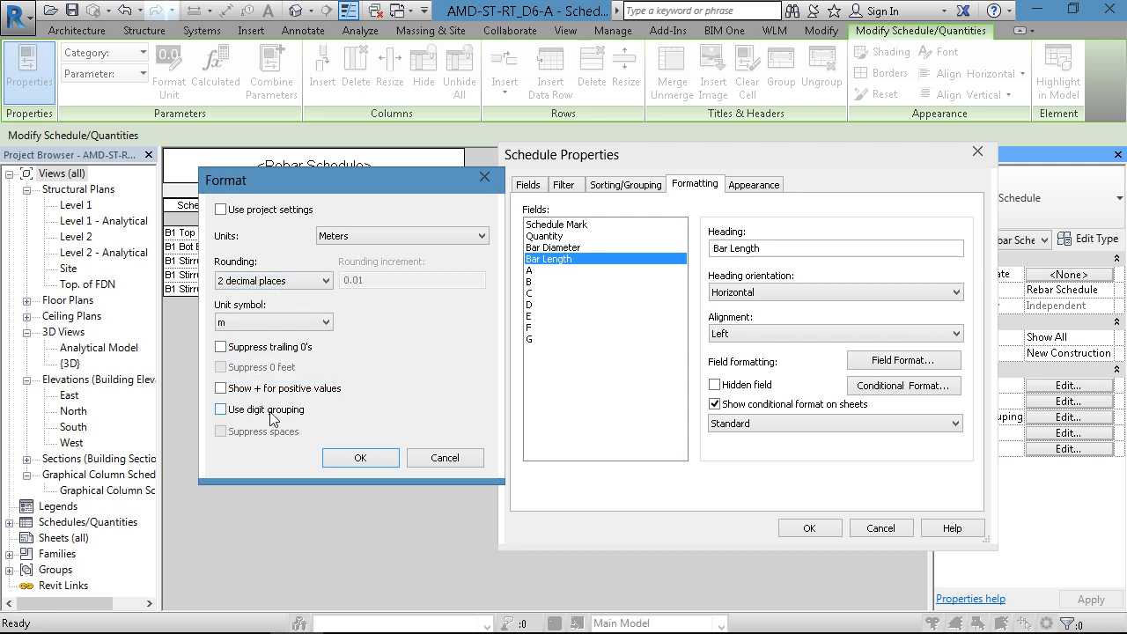
pyautogui.click(356, 458)
pyautogui.click(808, 528)
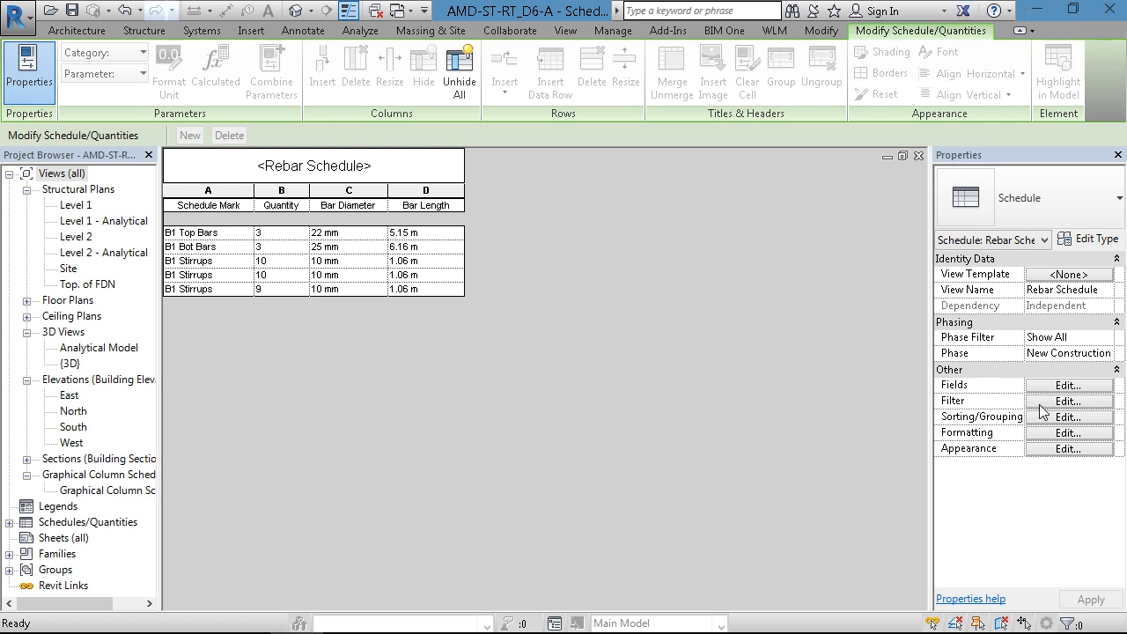
# - Begin a new calculated value in the rebar schedule's fields and name it Unit Weight
pyautogui.click(1067, 385)
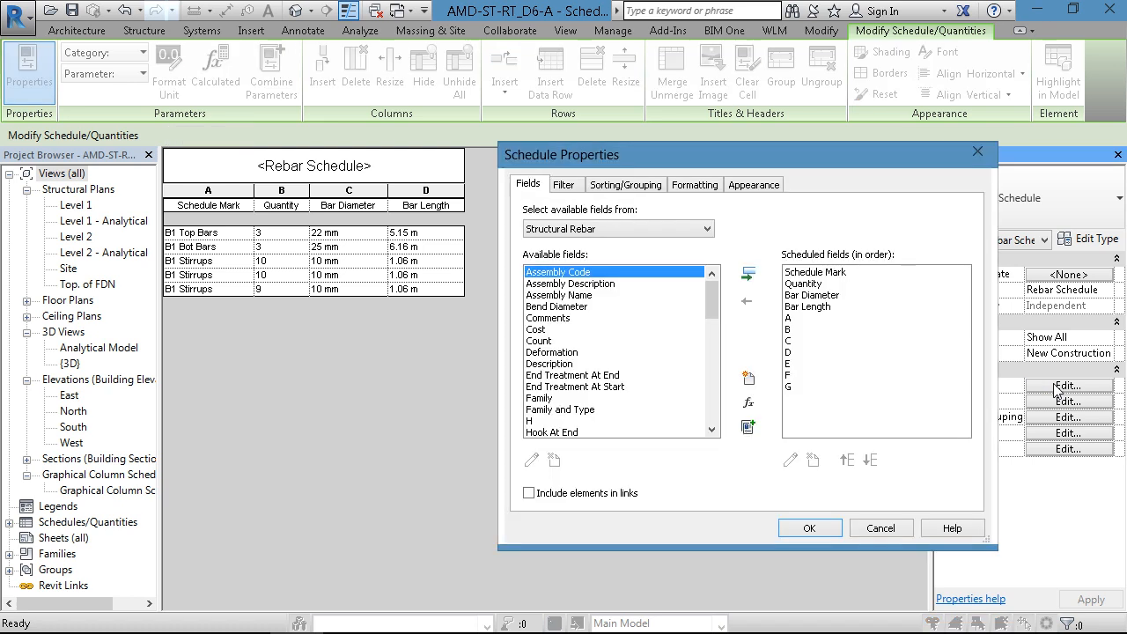
pyautogui.click(517, 613)
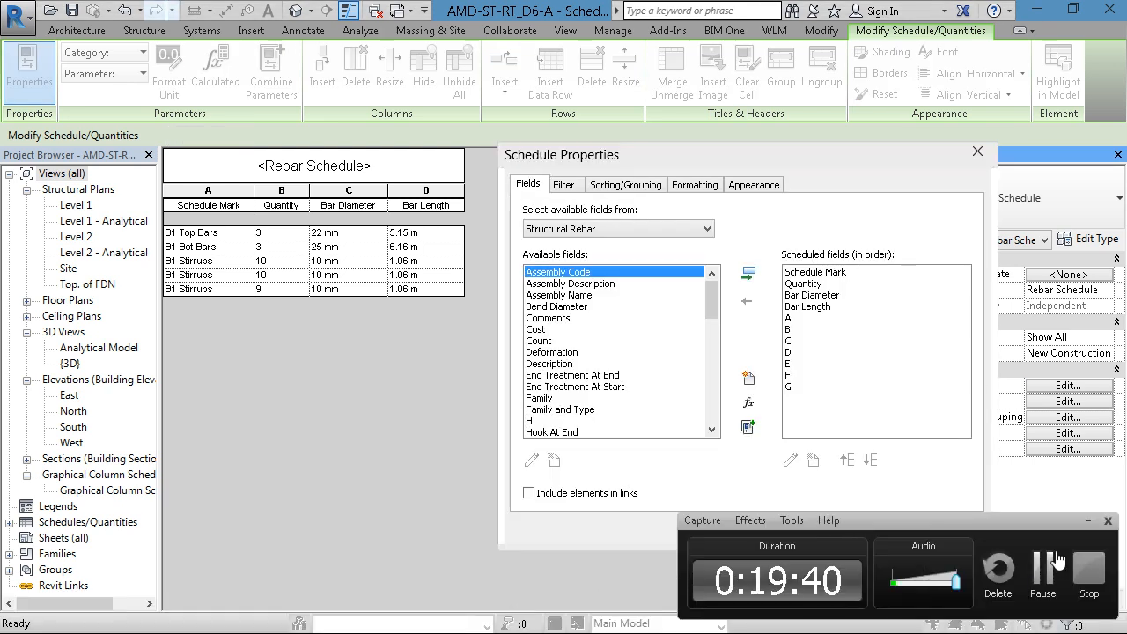
pyautogui.click(1087, 520)
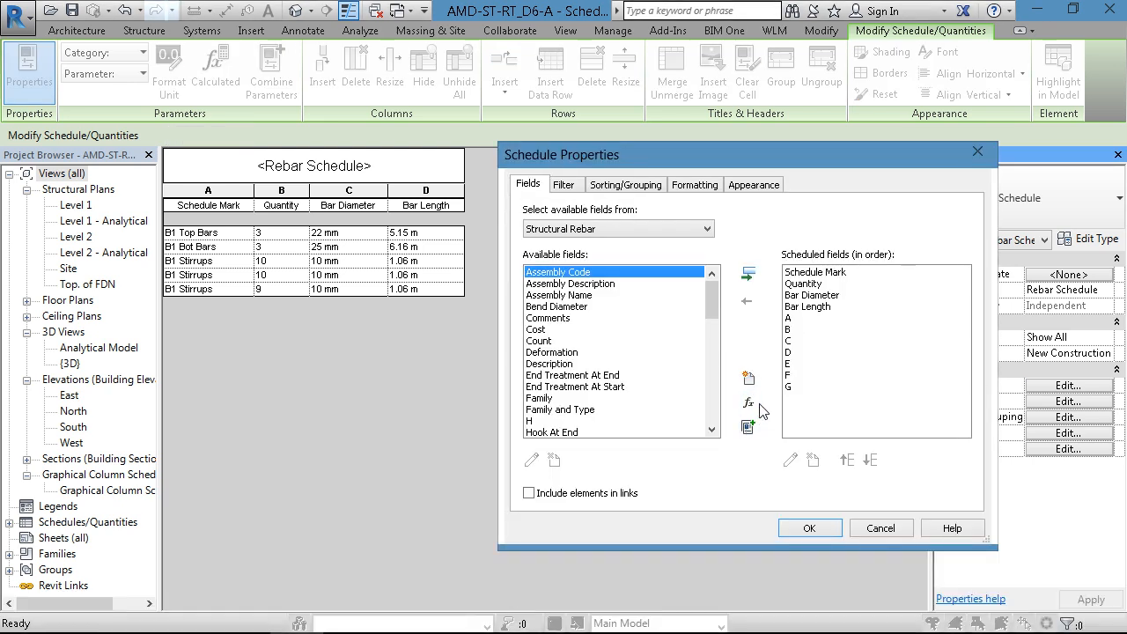
pyautogui.click(749, 402)
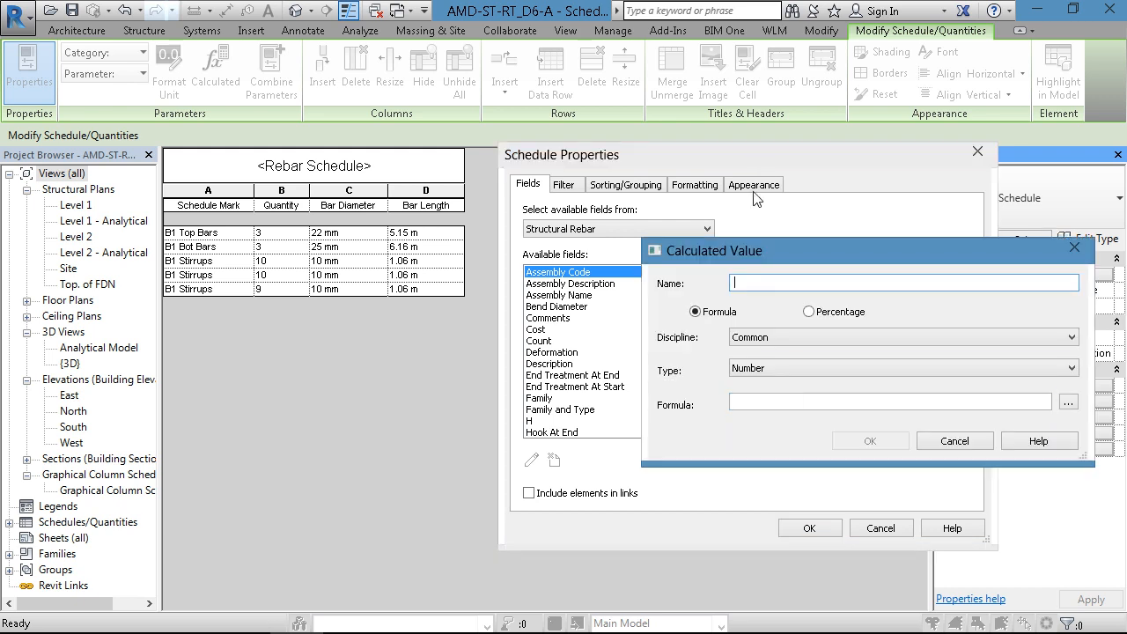
pyautogui.click(958, 441)
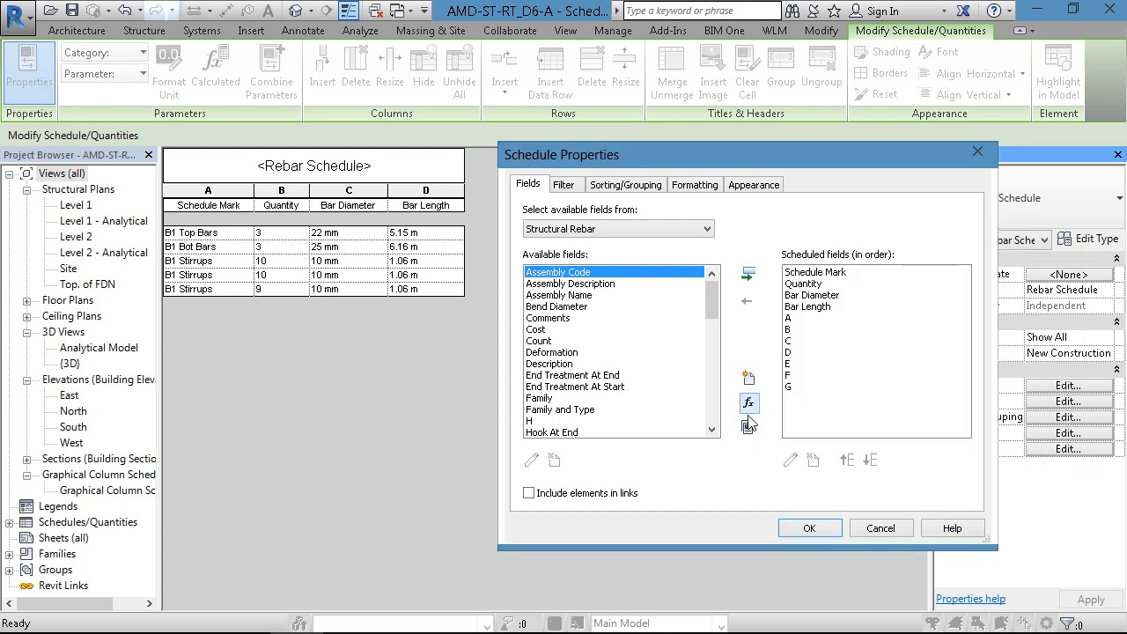
pyautogui.moveTo(740, 163); pyautogui.dragTo(629, 147)
pyautogui.click(638, 387)
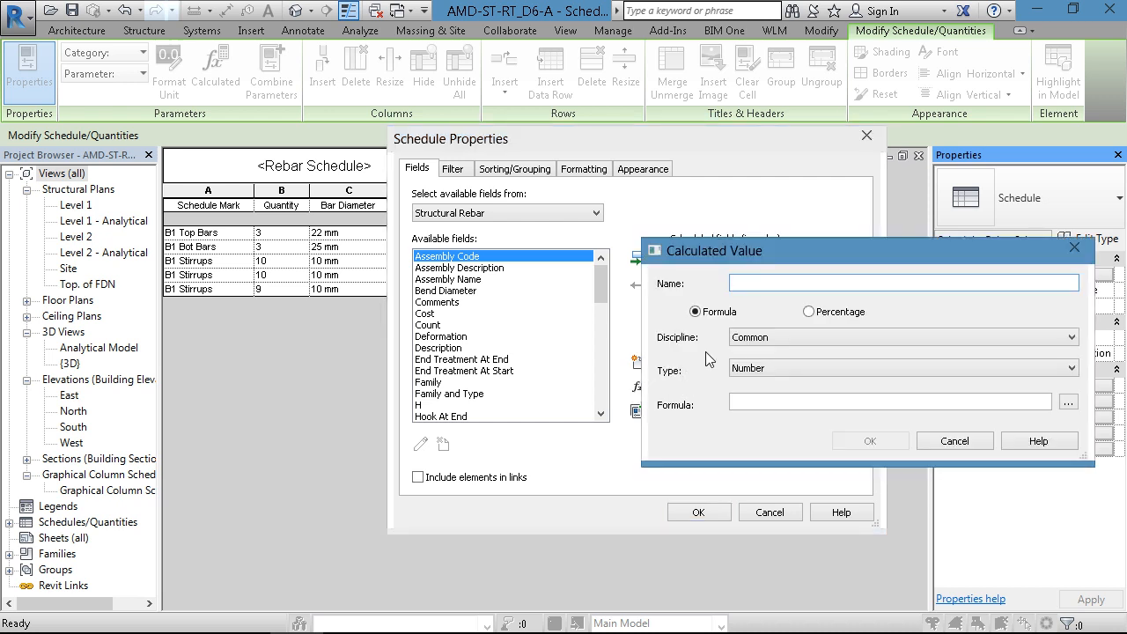
pyautogui.write('Unit')
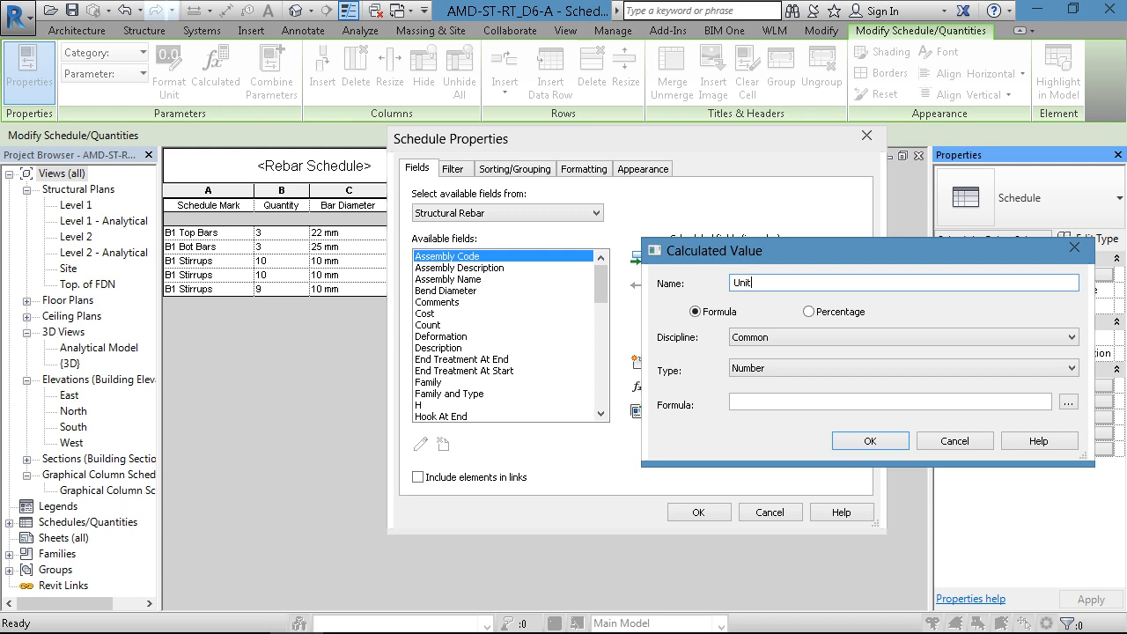
pyautogui.write(' Weight')
# - Give Unit Weight the formula Bar Diameter^2/4*pi()*7850 and apply the new field to the schedule
pyautogui.click(749, 402)
pyautogui.write('Bar')
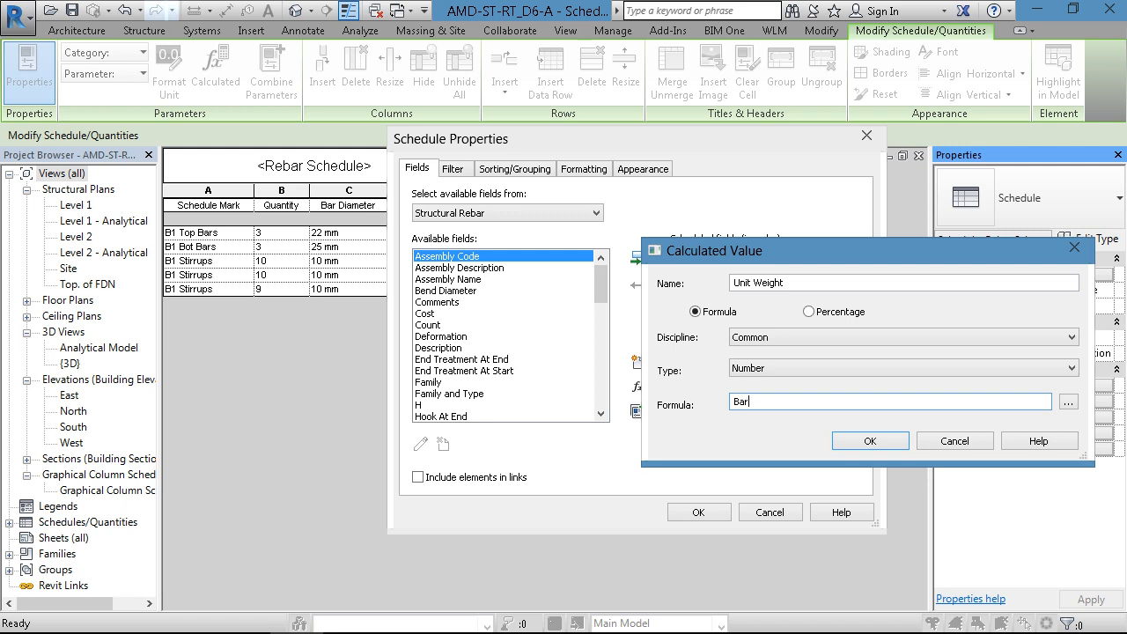
pyautogui.write('Diame')
pyautogui.write('^2/4*pi()')
pyautogui.write('*7850')
pyautogui.press('Return')
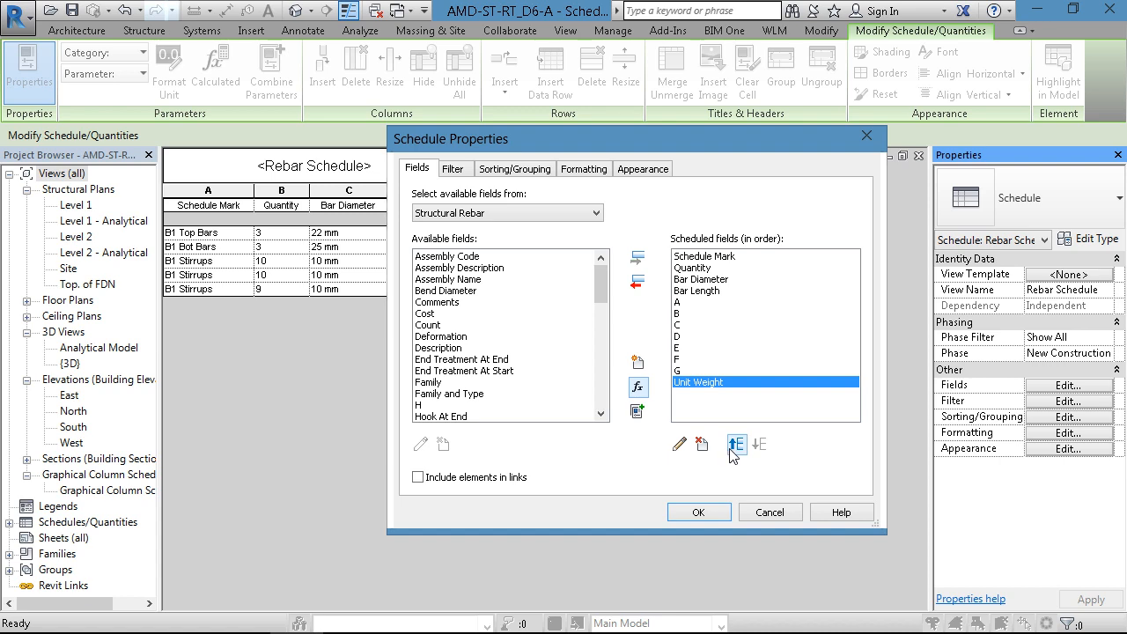
pyautogui.click(698, 513)
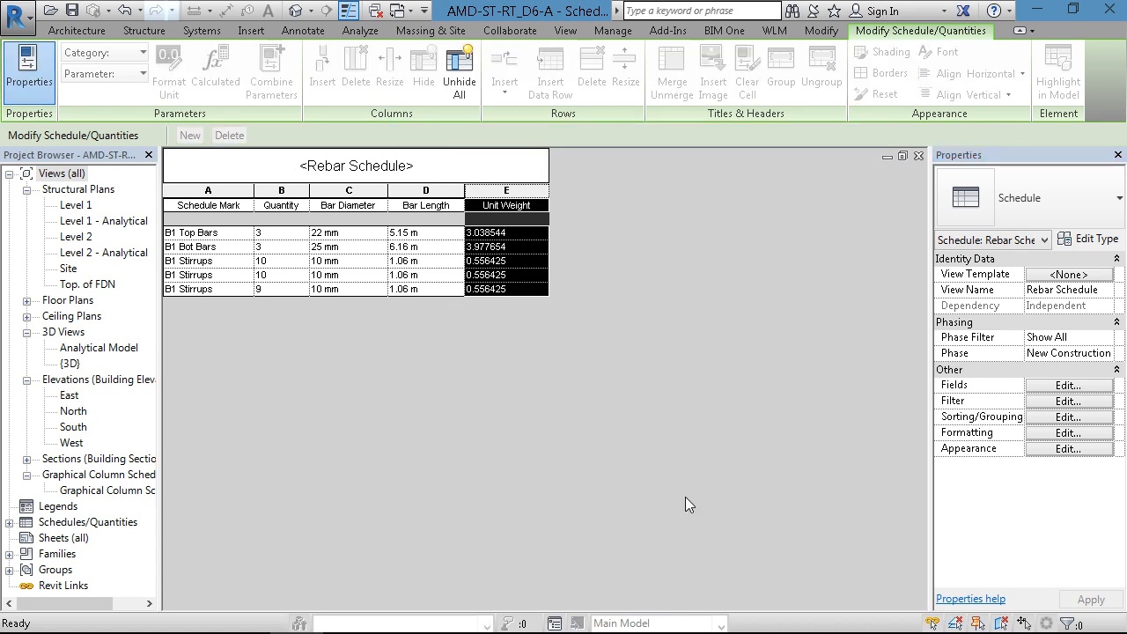
pyautogui.click(534, 276)
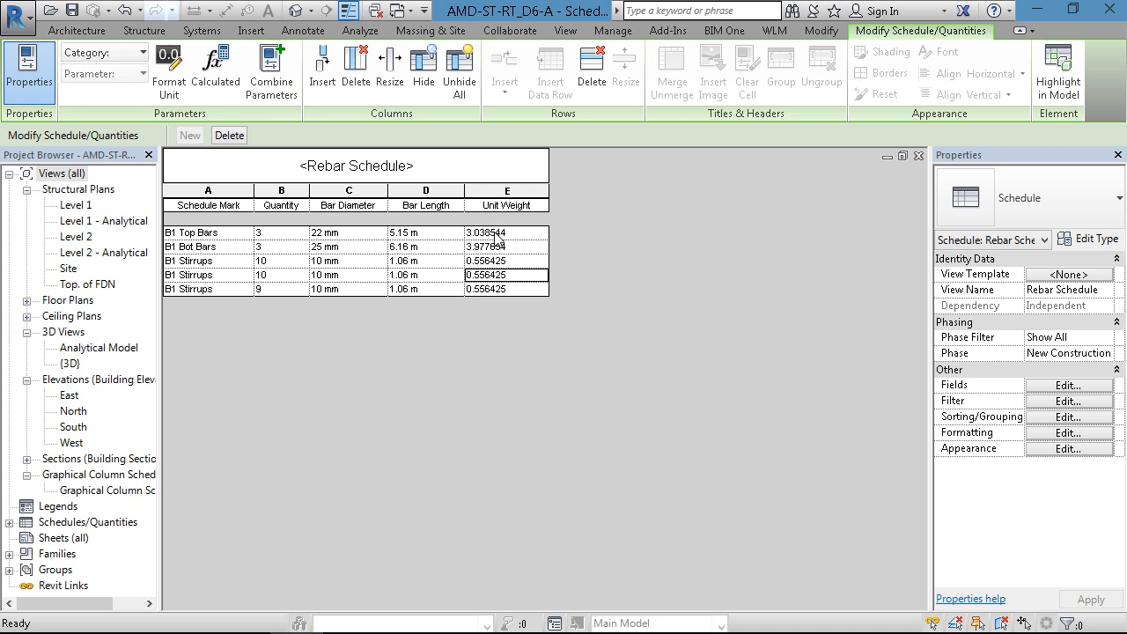
# - Switch to File Explorer and browse back to the 01_Revit folder, opening its 01.0 Misc subfolder
pyautogui.moveTo(220, 630)
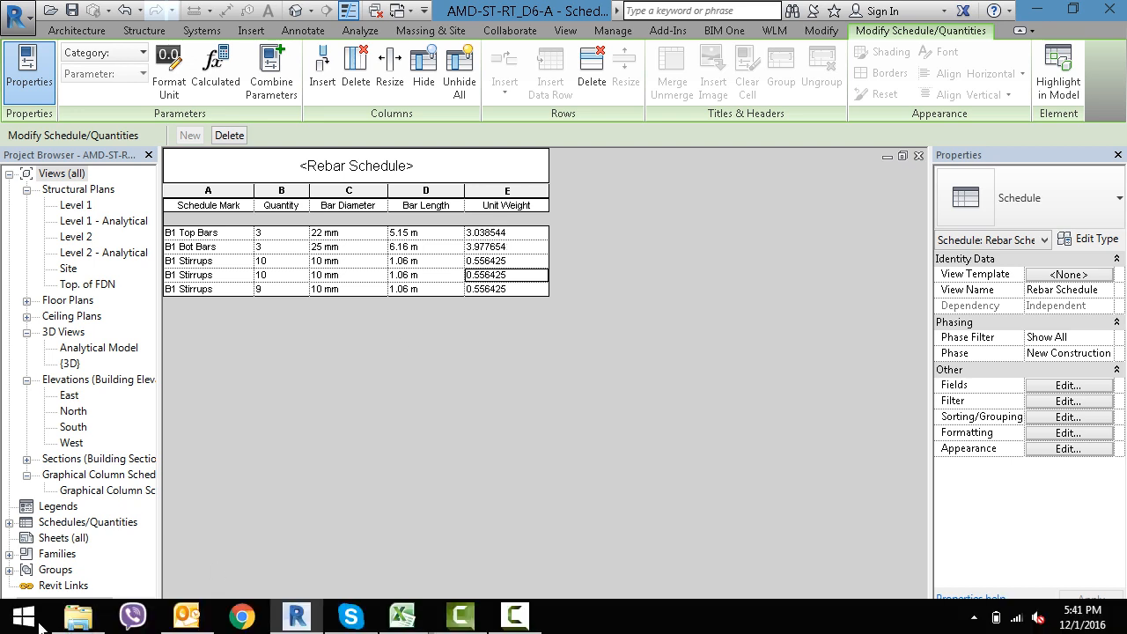
pyautogui.click(88, 620)
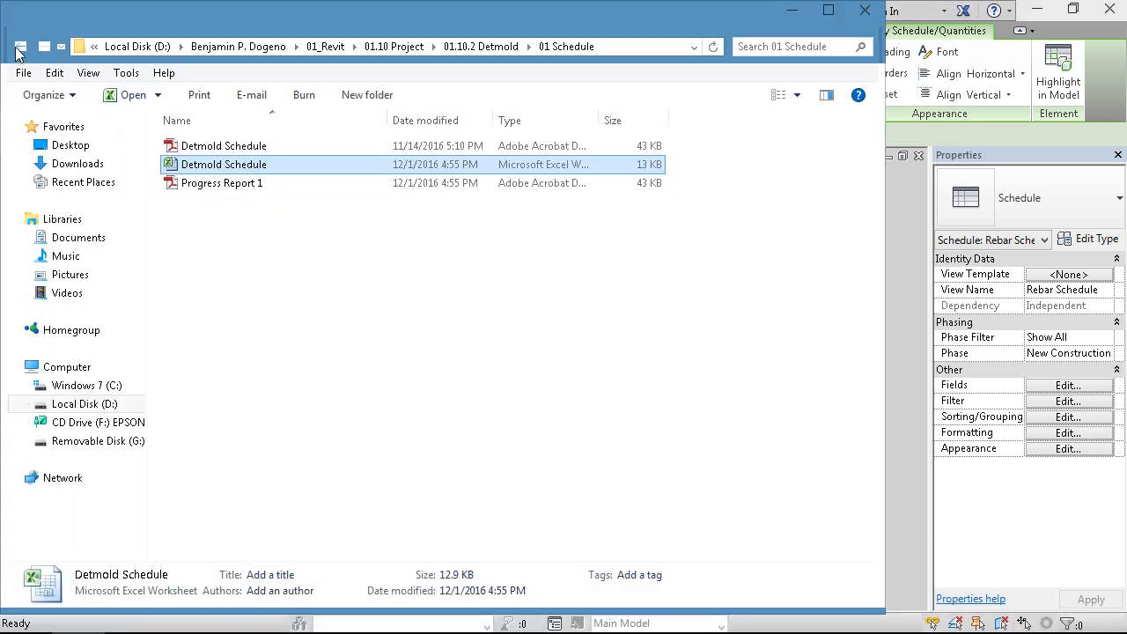
pyautogui.click(20, 46)
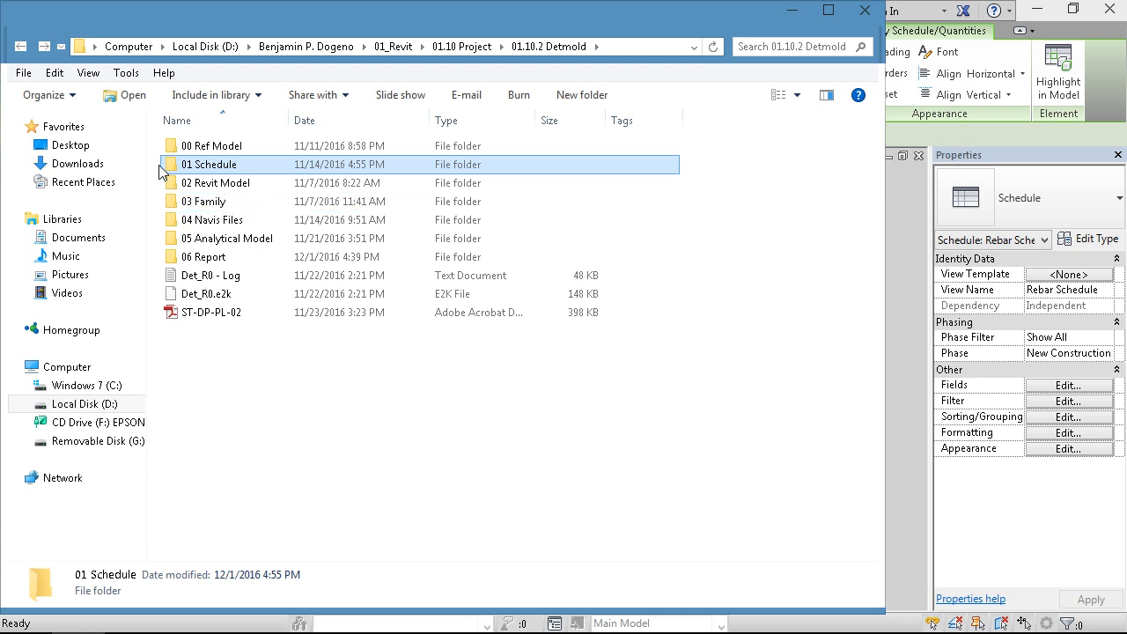
pyautogui.click(20, 47)
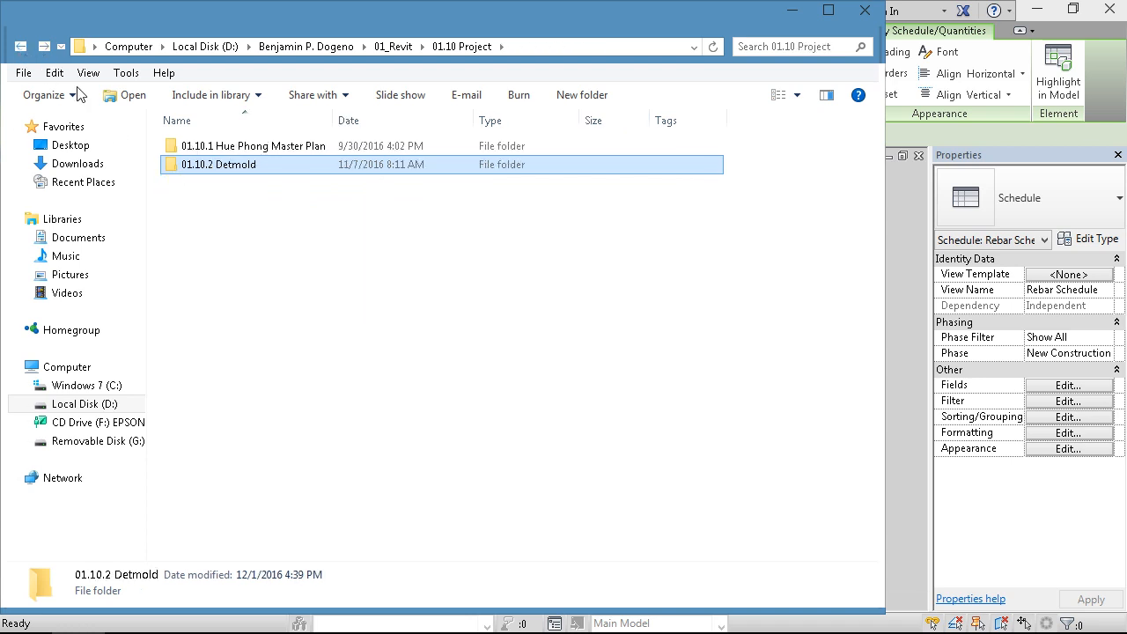
pyautogui.click(20, 45)
pyautogui.doubleClick(208, 183)
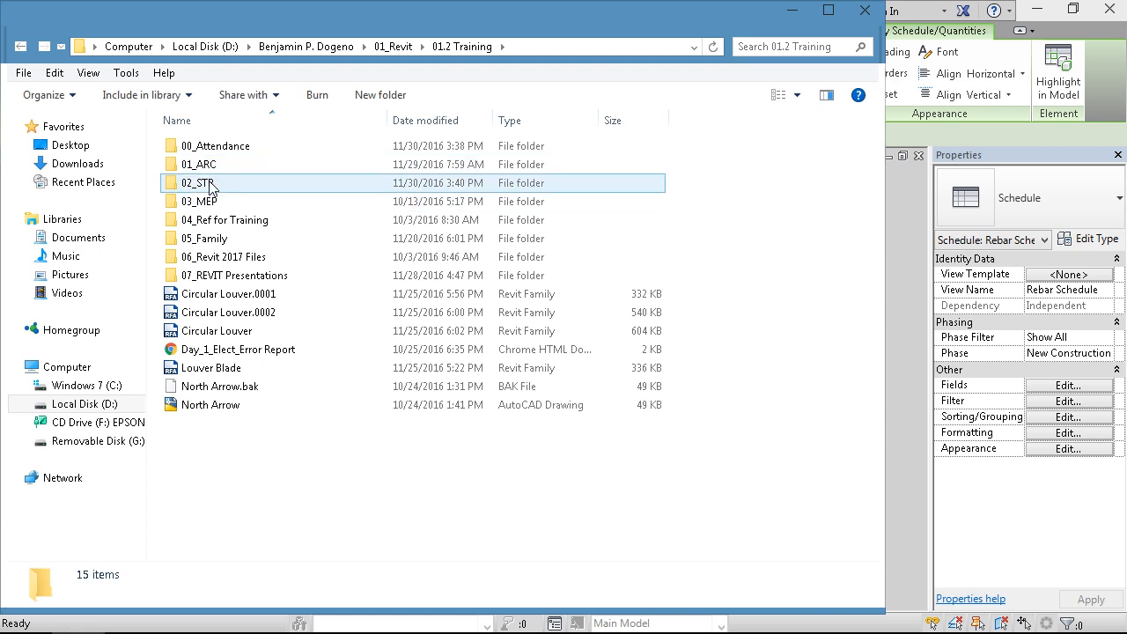
pyautogui.click(21, 46)
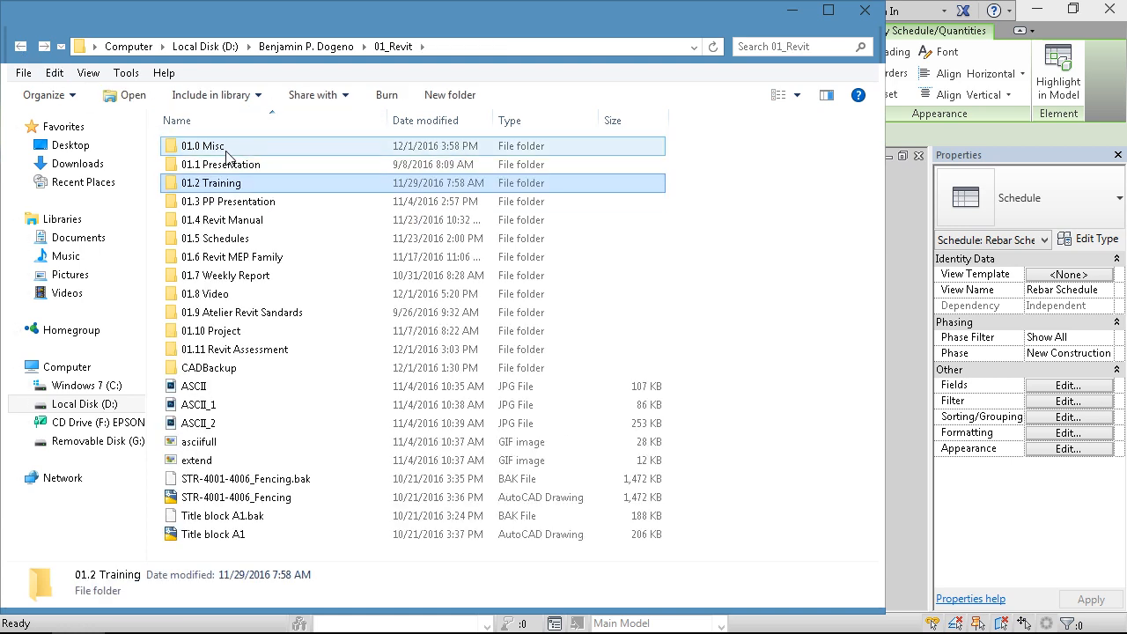
pyautogui.doubleClick(226, 146)
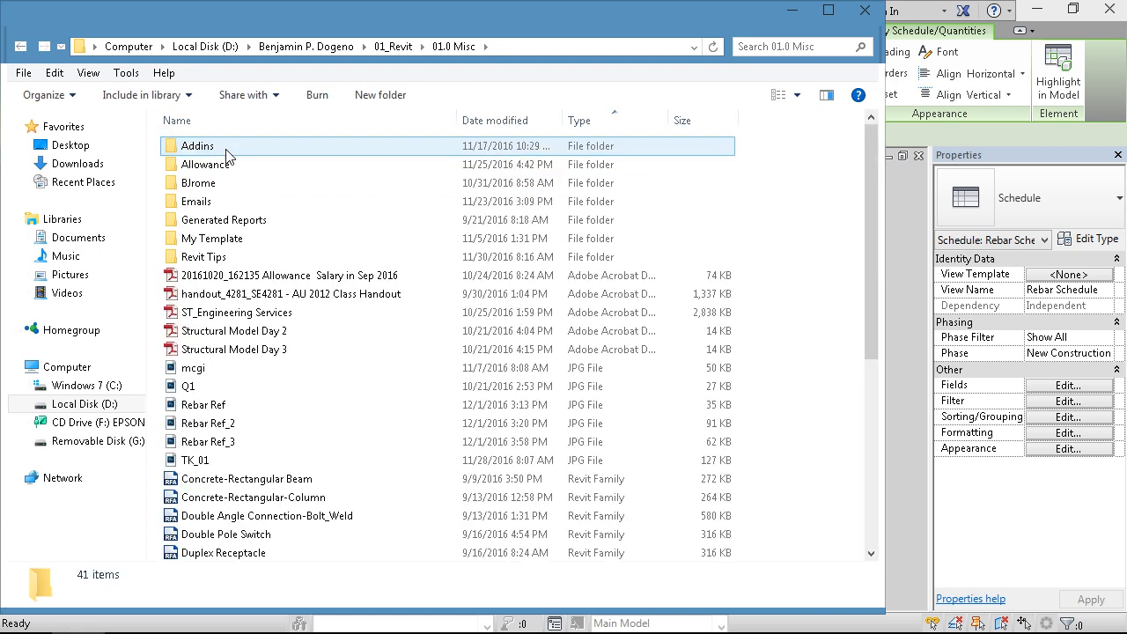
# - View the Rebar Ref_3 image in Windows Photo Viewer and close it
pyautogui.rightClick(227, 442)
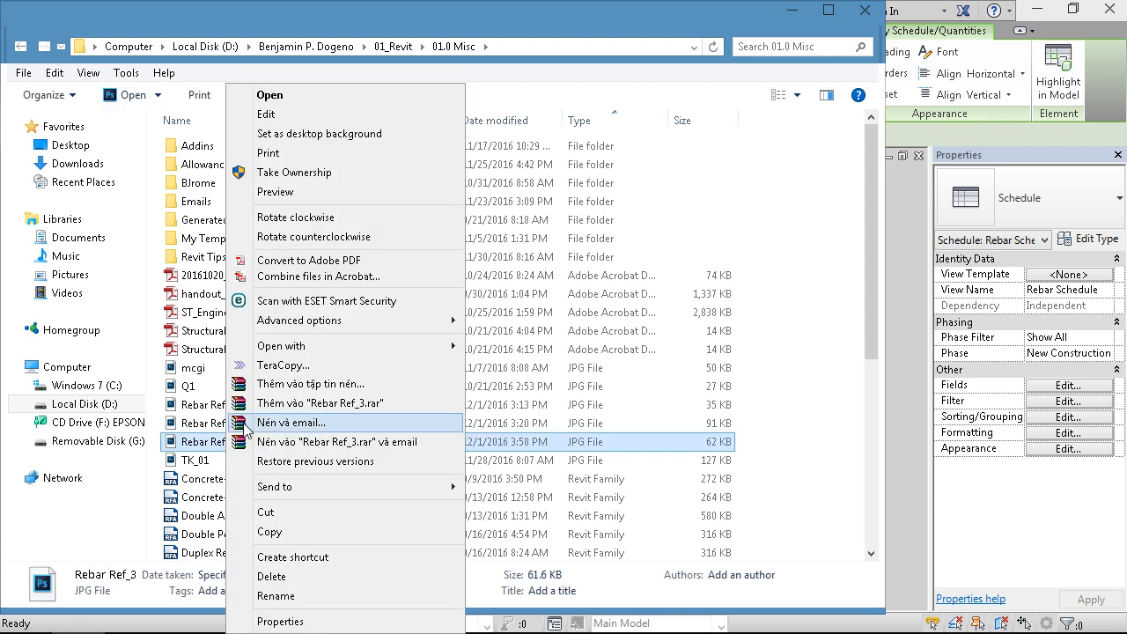
pyautogui.moveTo(291, 352)
pyautogui.click(513, 462)
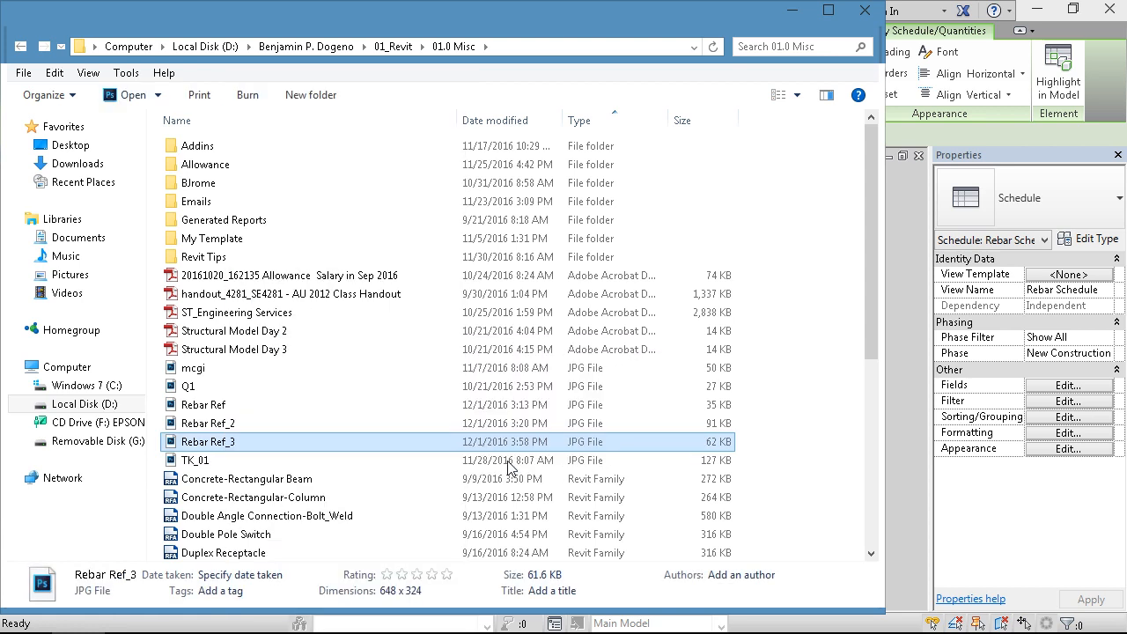
pyautogui.click(1109, 9)
# - View the Rebar Ref image in Windows Photo Viewer, examine the KG/M weights of the metric reinforcing bars, and close it
pyautogui.rightClick(238, 426)
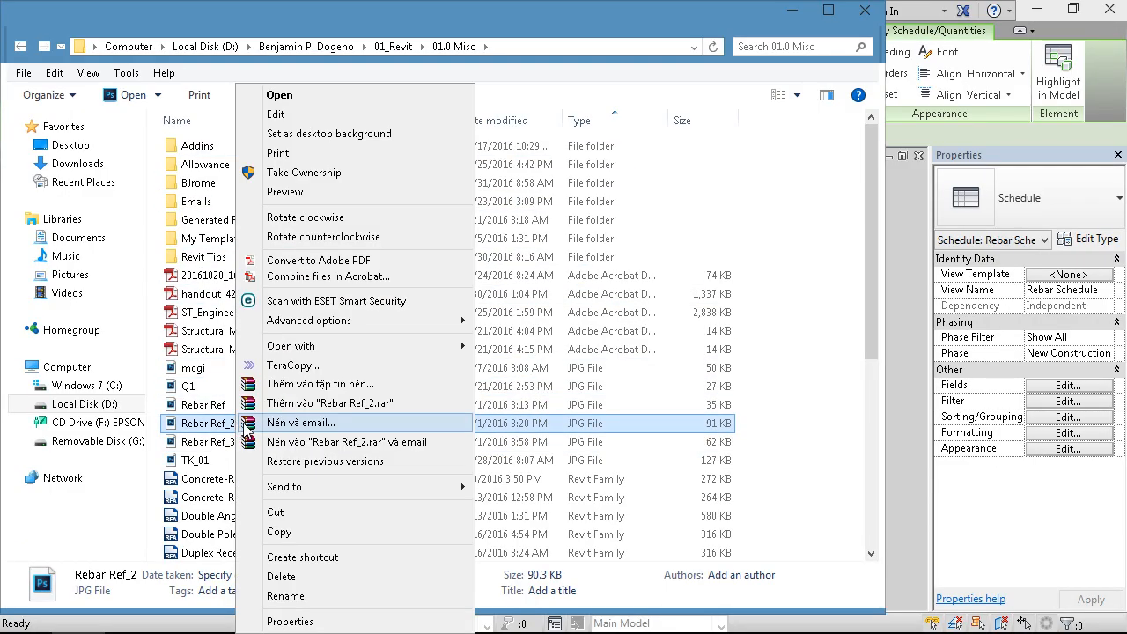
pyautogui.rightClick(215, 406)
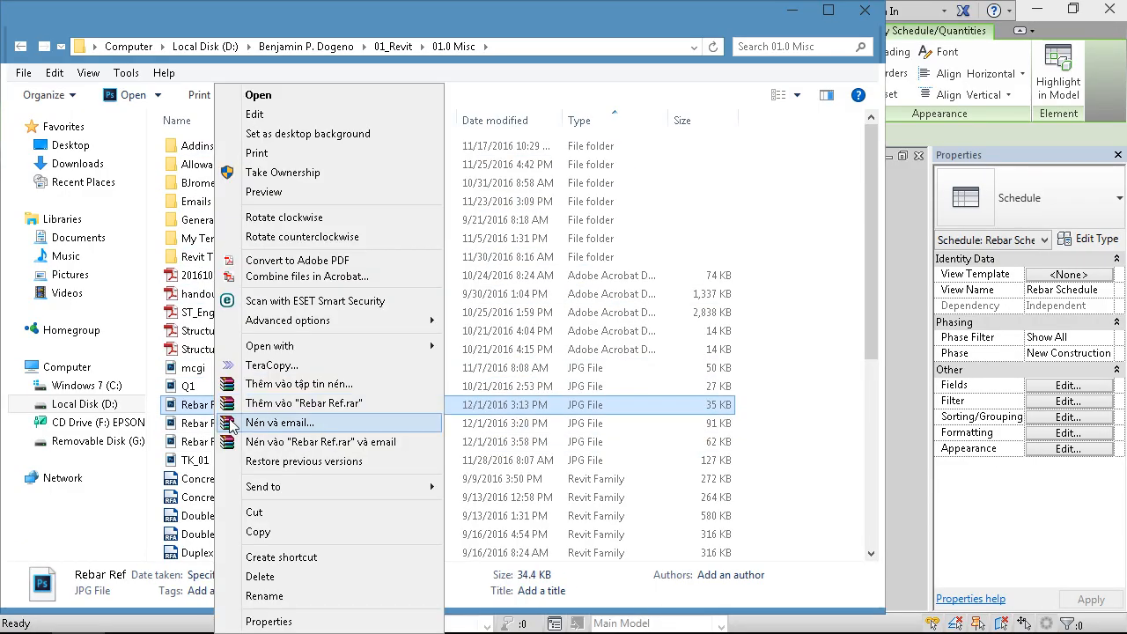
pyautogui.moveTo(364, 353)
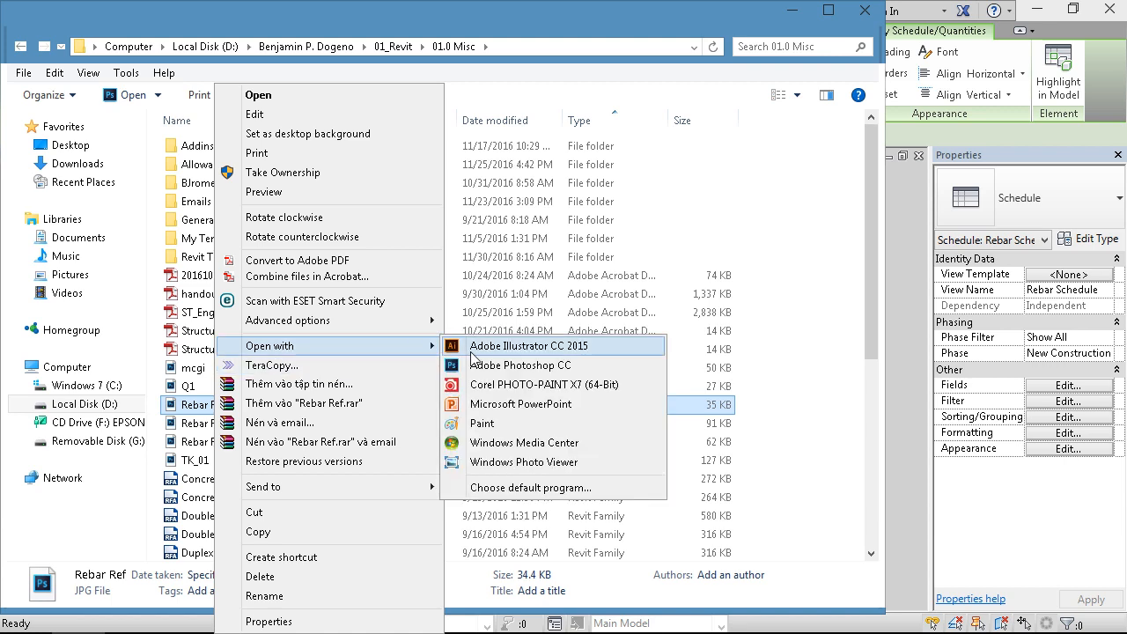
pyautogui.click(481, 462)
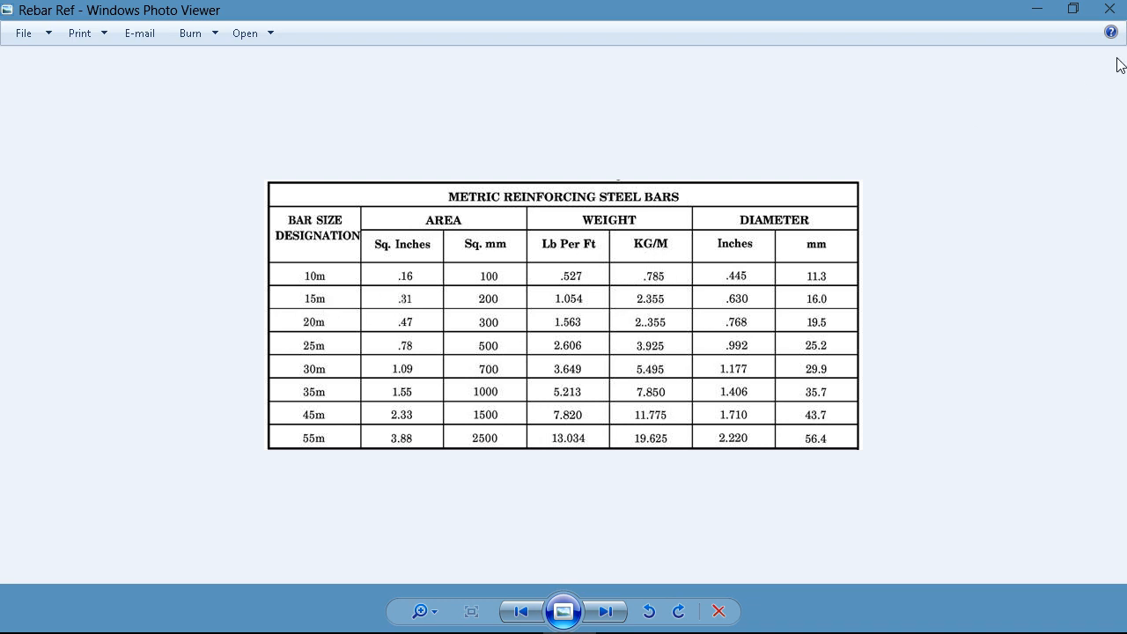
pyautogui.click(1109, 11)
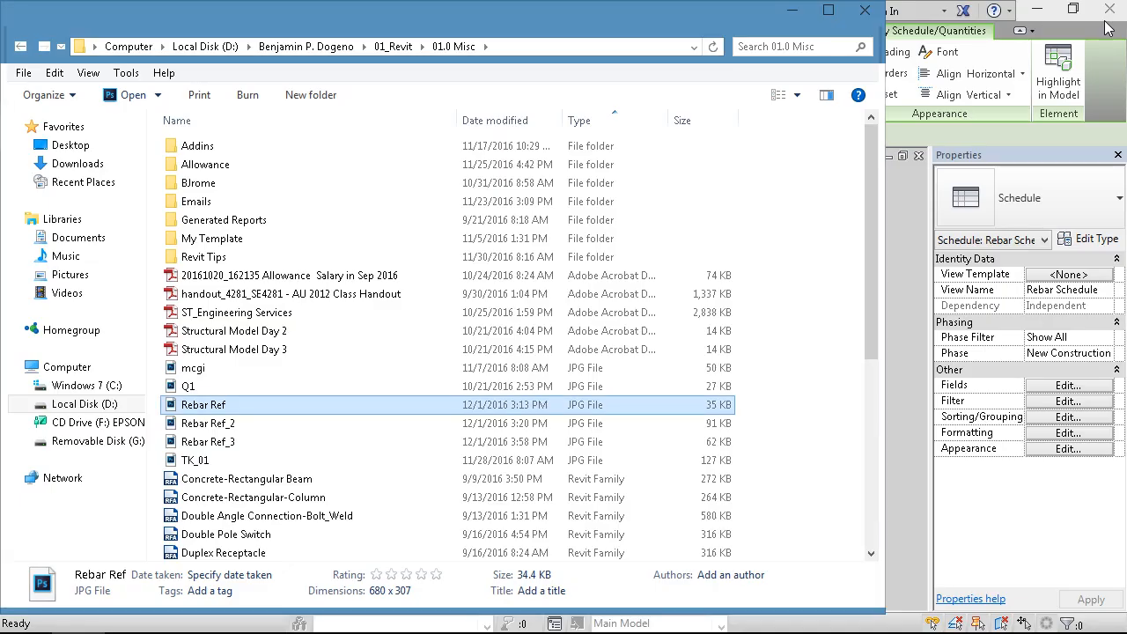
# - Open the Rebar Ref_2 image in Windows Photo Viewer, examine its kilogram per meter masses, and switch back to Revit
pyautogui.rightClick(223, 427)
pyautogui.moveTo(317, 347)
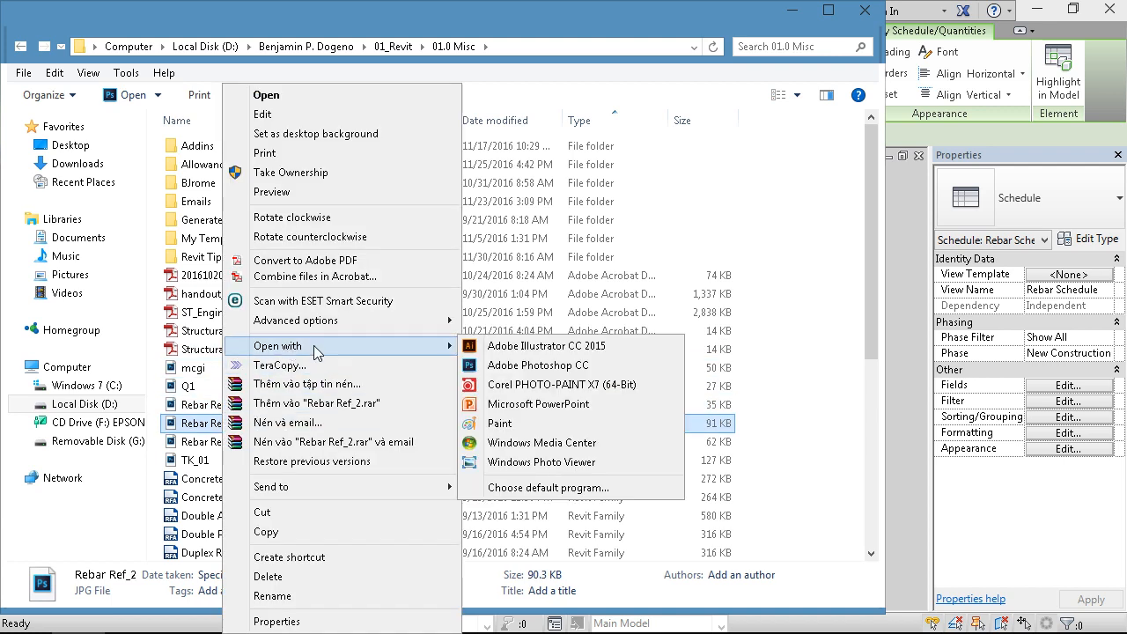
pyautogui.click(500, 462)
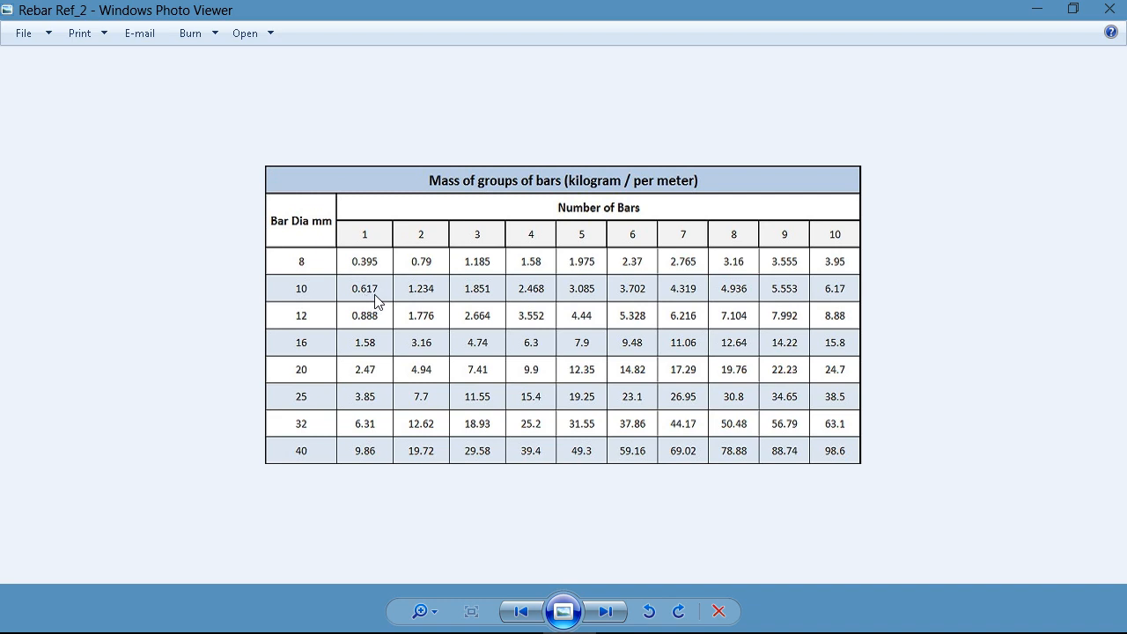
pyautogui.moveTo(511, 630)
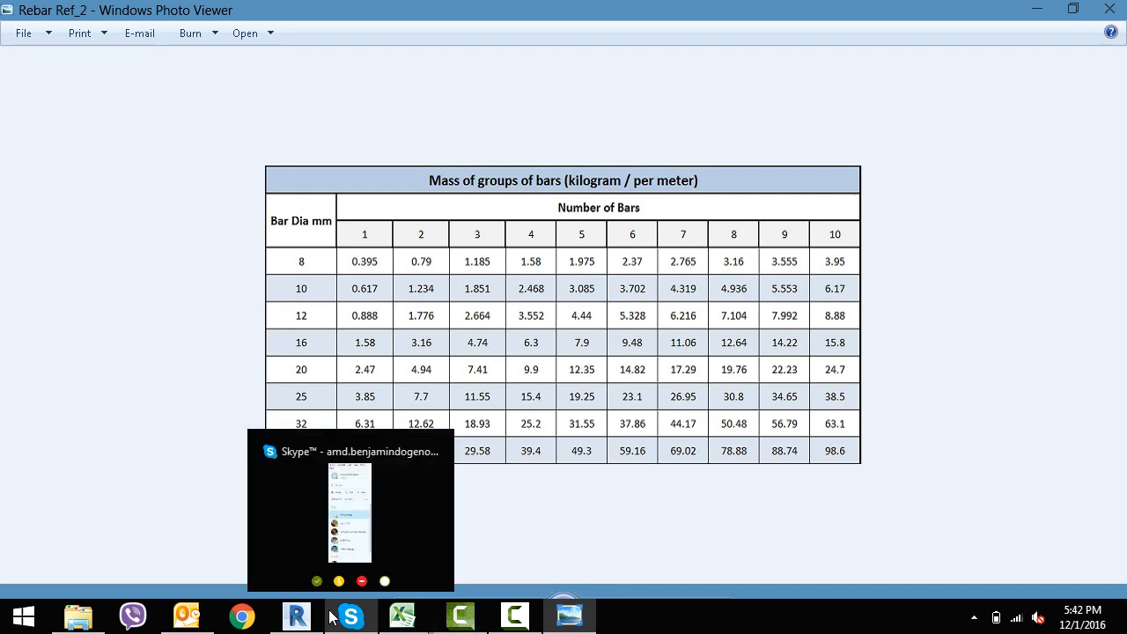
pyautogui.click(299, 616)
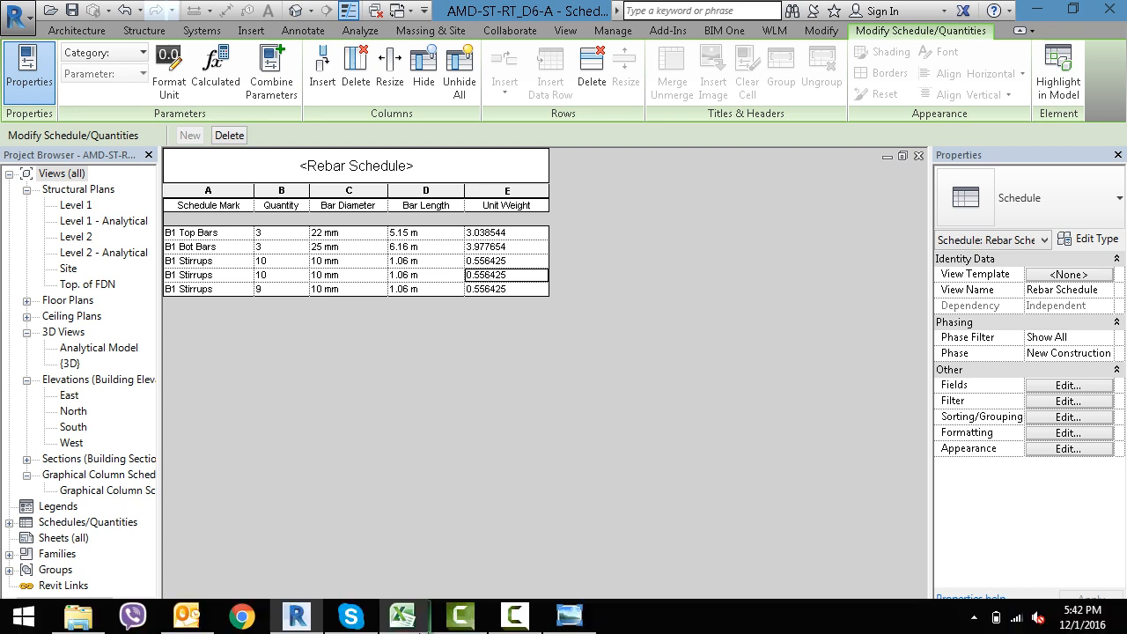
# - Compare the schedule's unit weights for the 10 mm and 25 mm bars with the Rebar Ref_2 mass table and close the image
pyautogui.moveTo(403, 616)
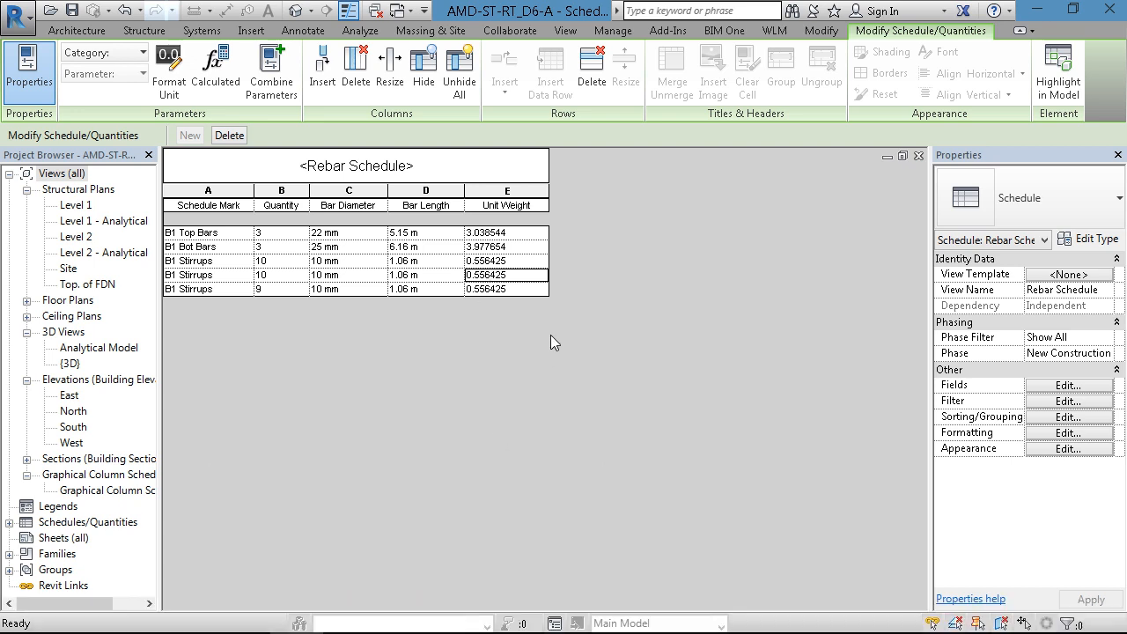
pyautogui.click(278, 262)
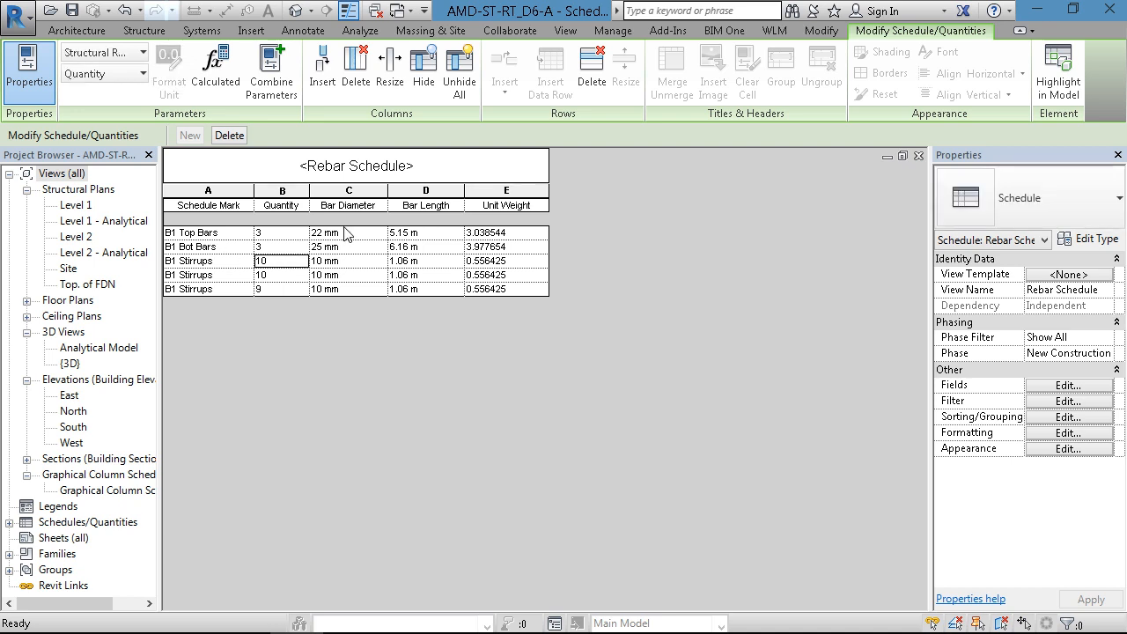
pyautogui.click(348, 262)
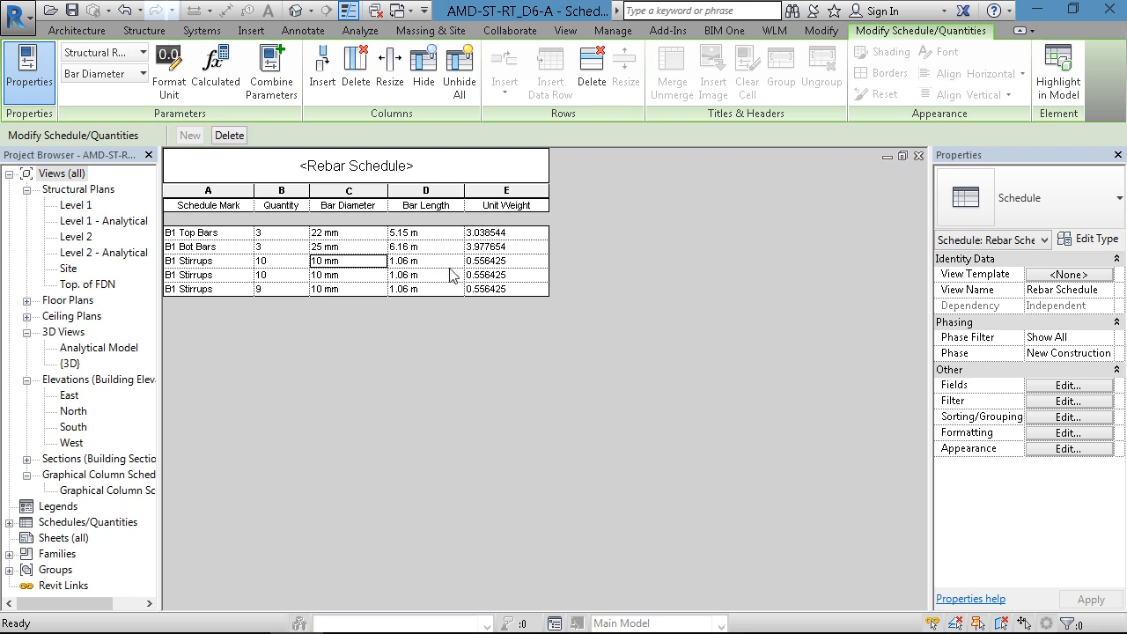
pyautogui.moveTo(429, 632)
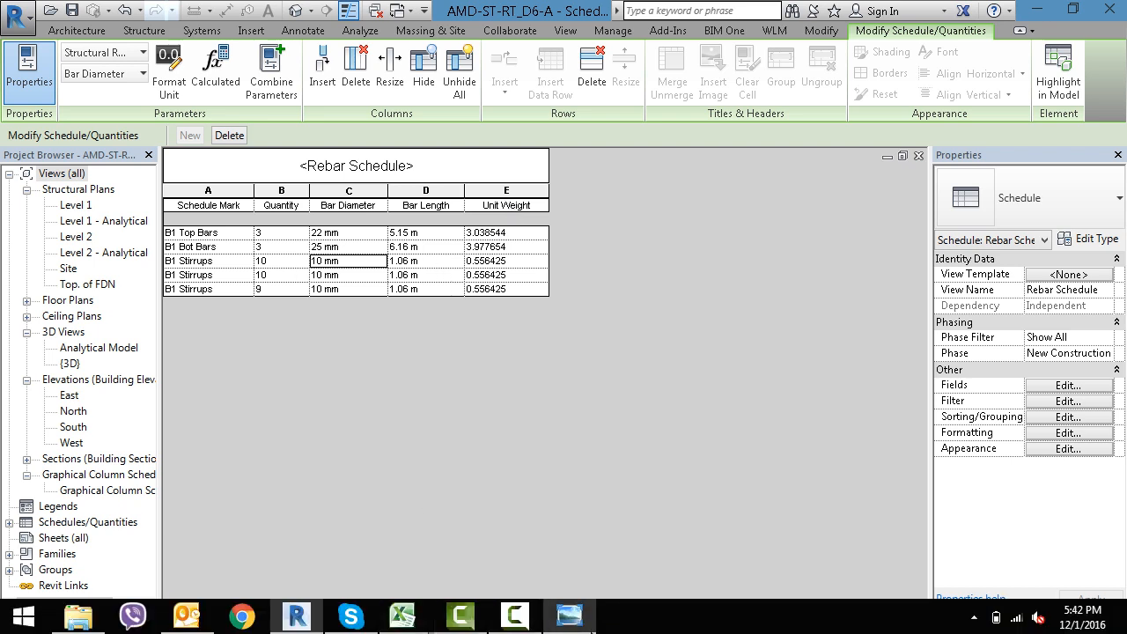
pyautogui.click(568, 616)
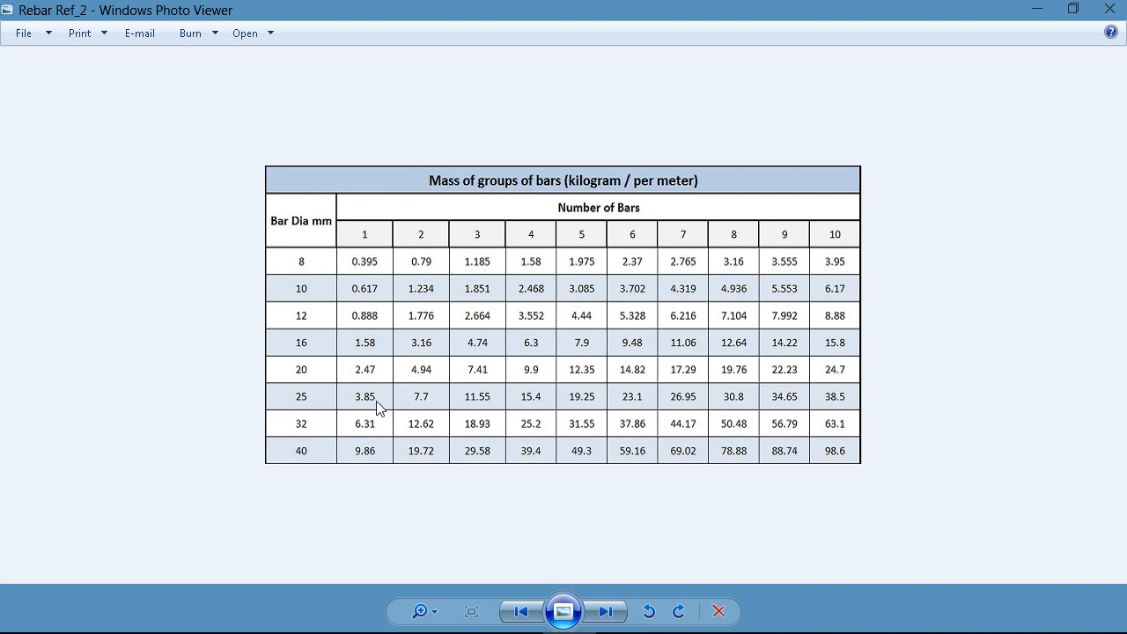
pyautogui.moveTo(554, 630)
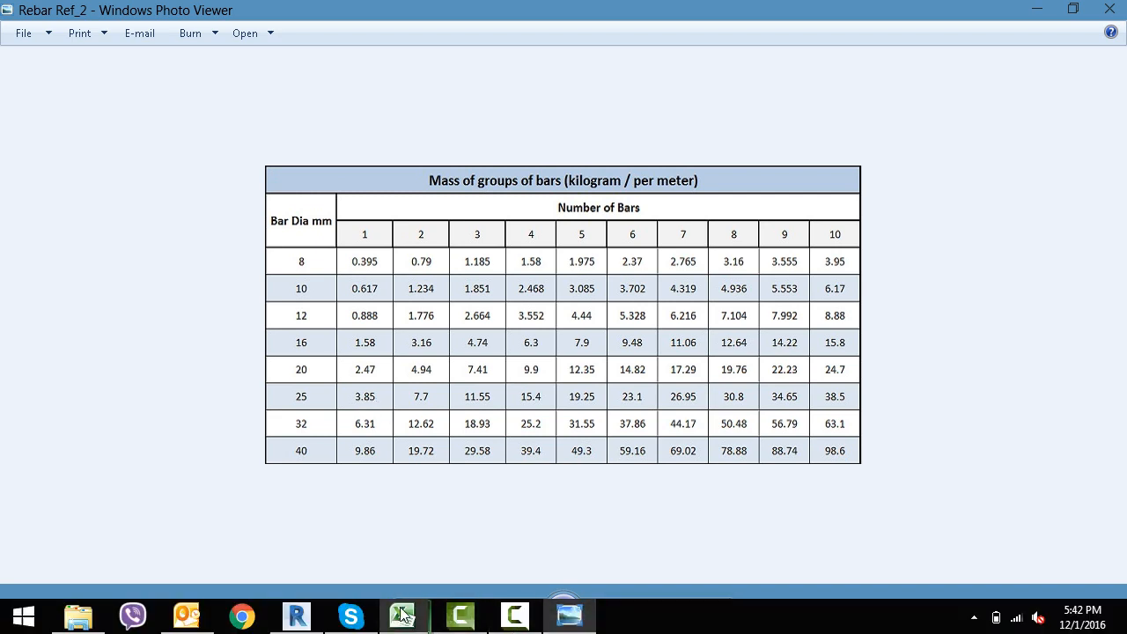
pyautogui.click(296, 615)
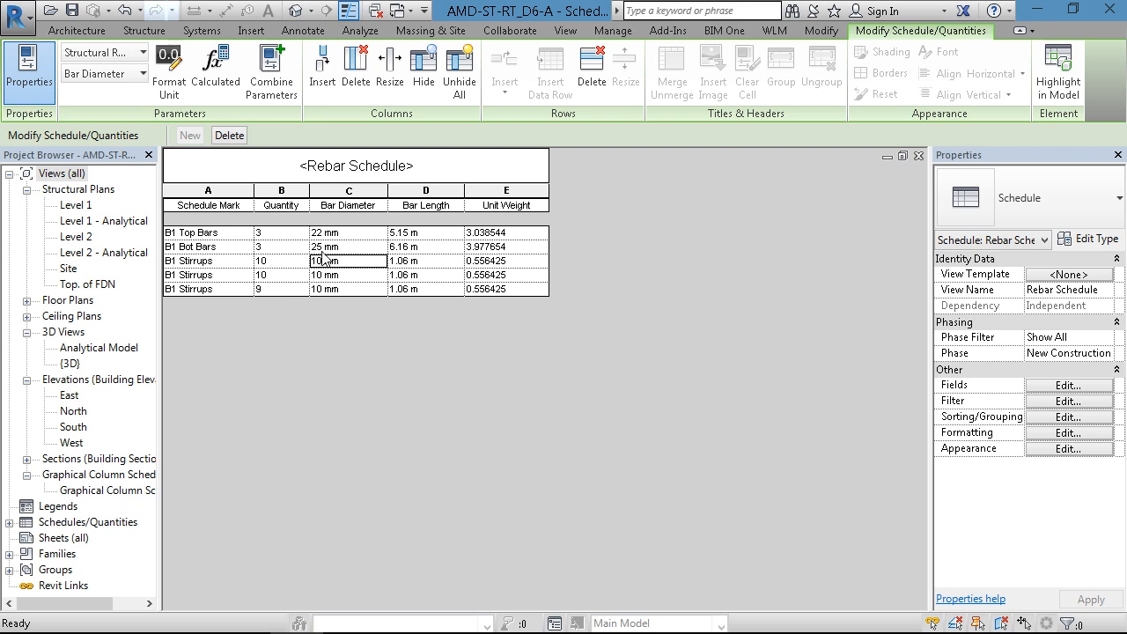
pyautogui.click(492, 249)
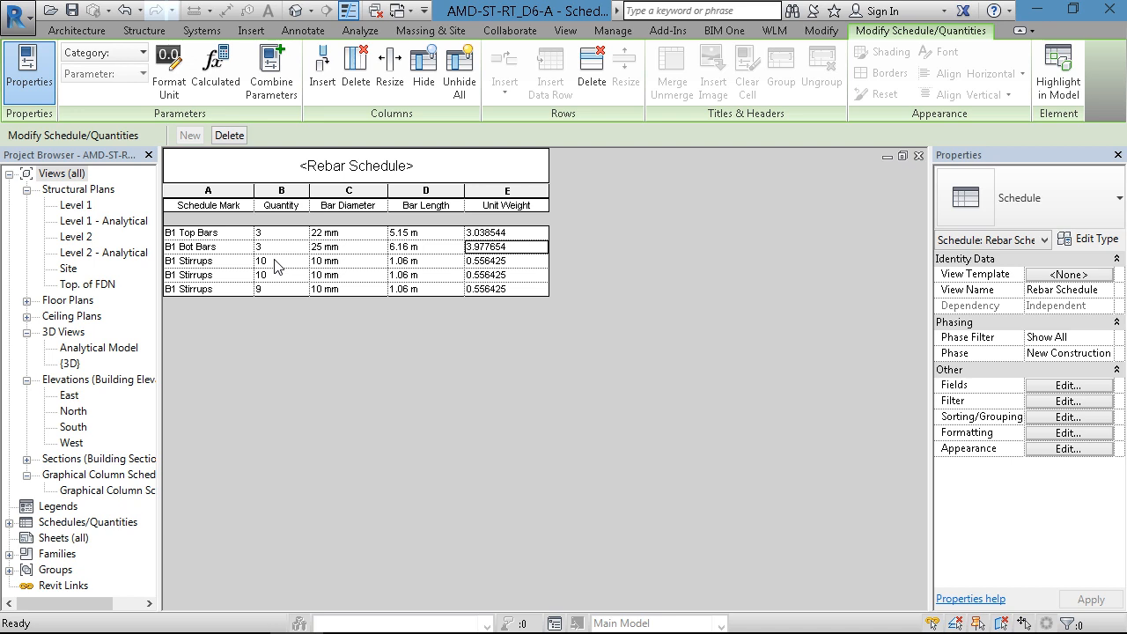
pyautogui.moveTo(453, 627)
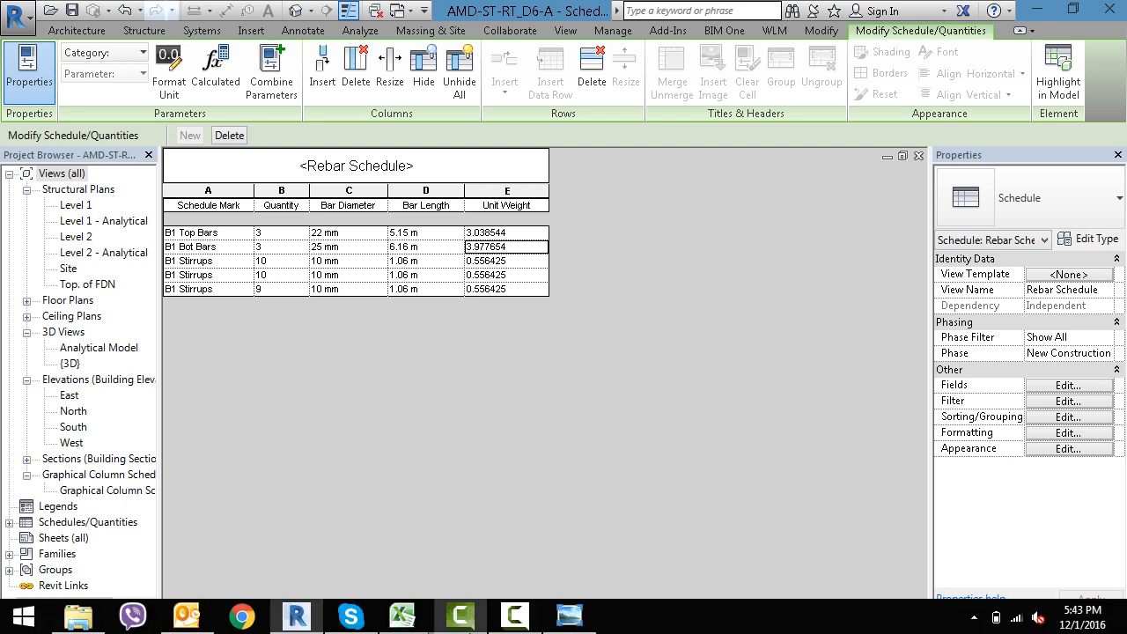
pyautogui.click(569, 616)
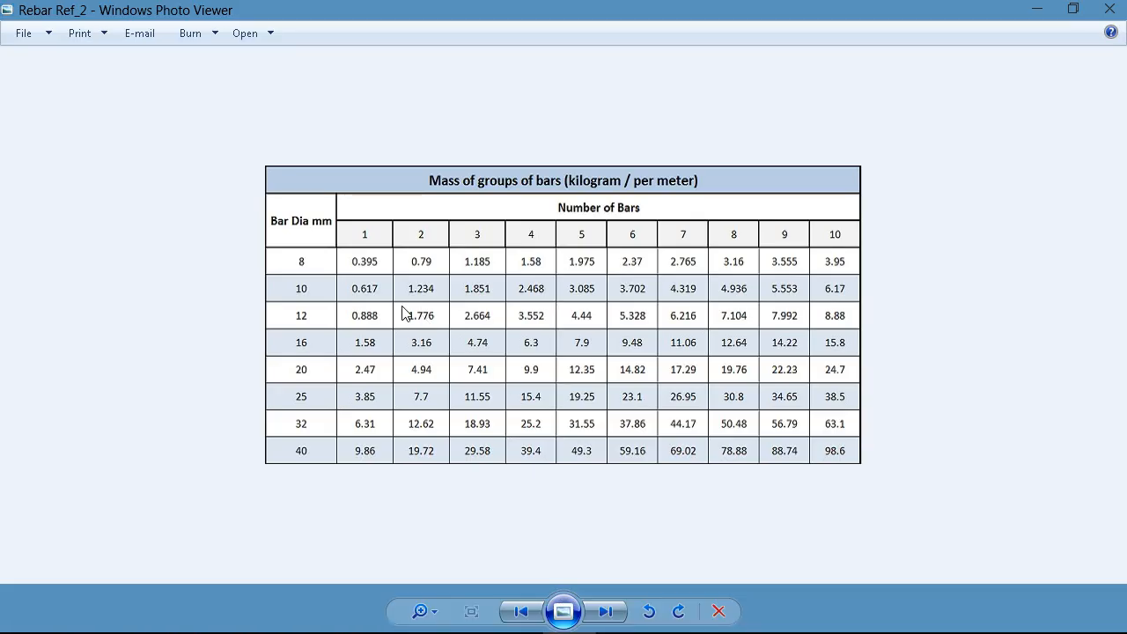
pyautogui.click(1110, 9)
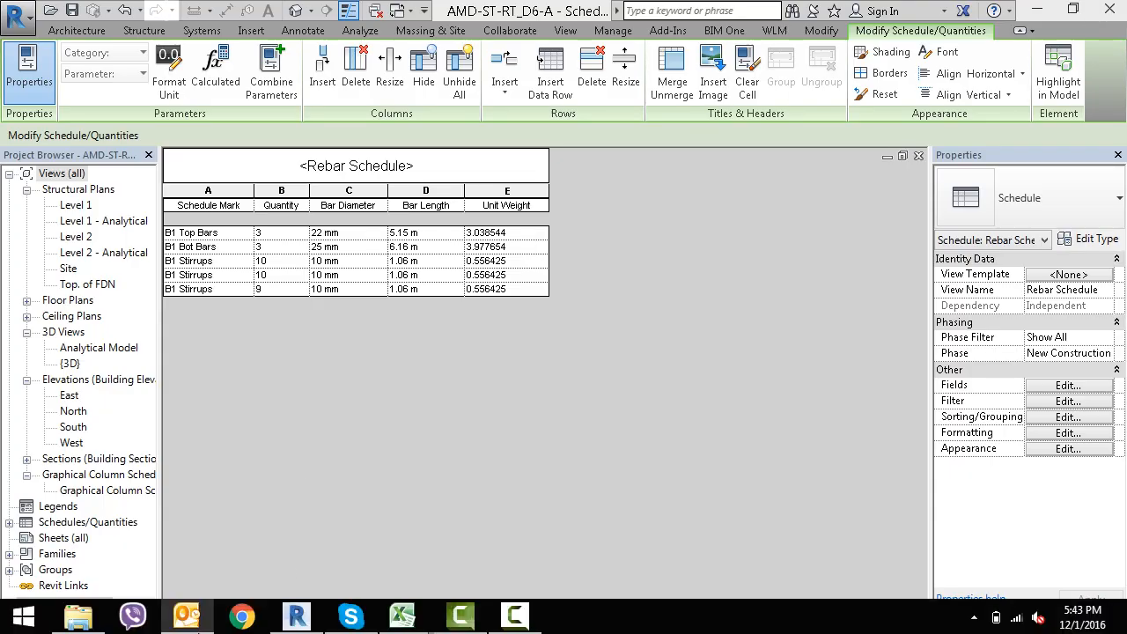
# - Reopen the Rebar Ref image from File Explorer to recheck its bar weights, close it, and return to the Revit schedule
pyautogui.click(78, 614)
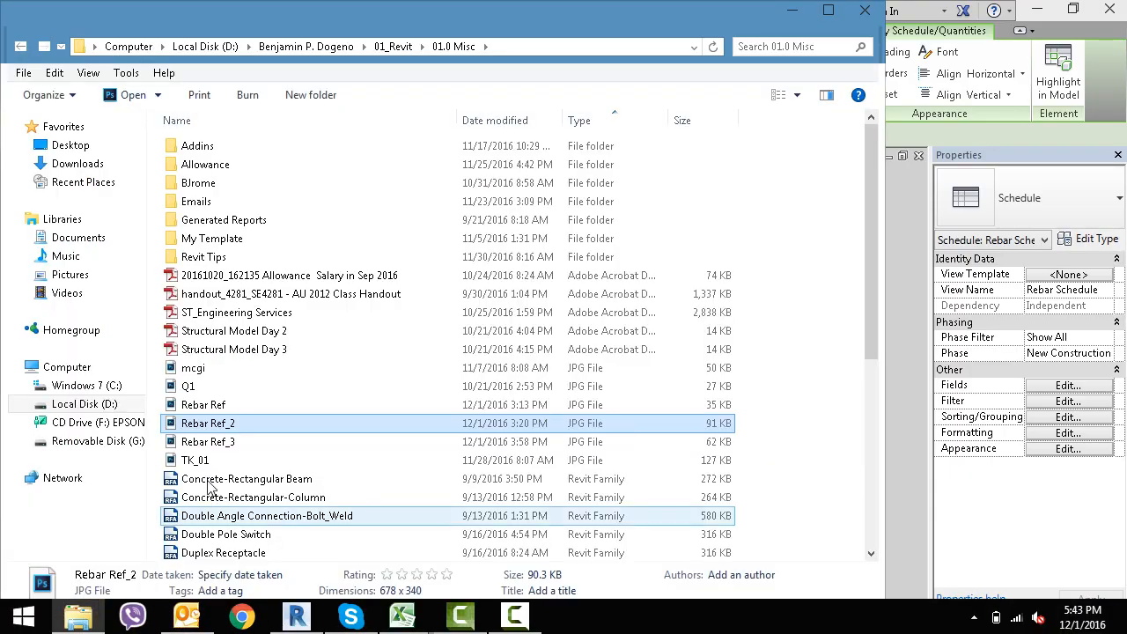
pyautogui.rightClick(220, 405)
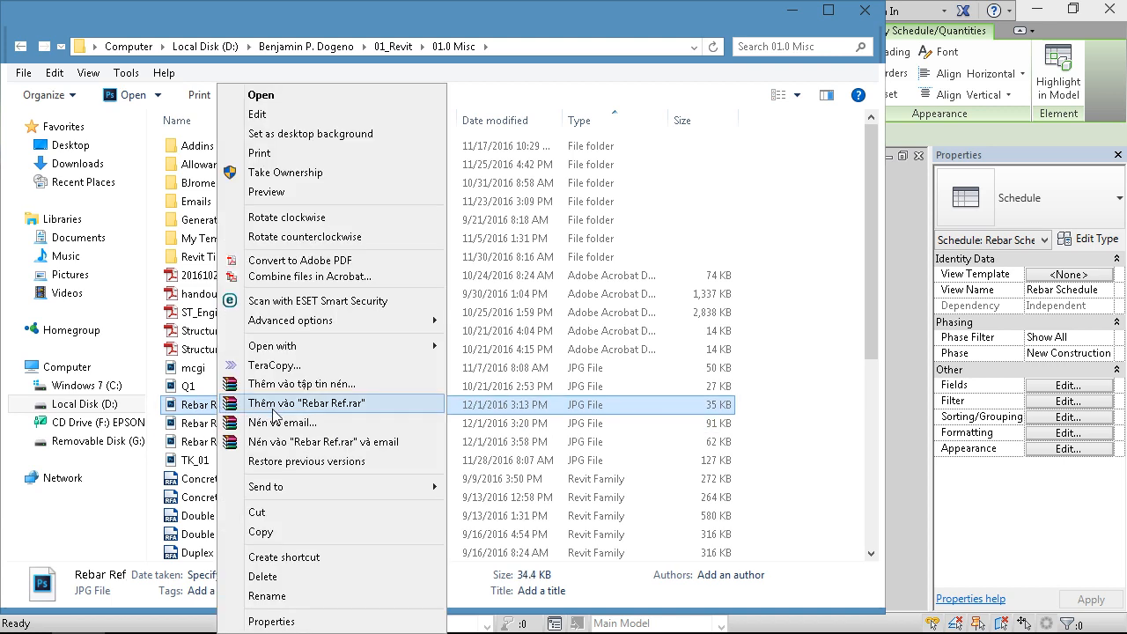
pyautogui.moveTo(277, 347)
pyautogui.click(488, 461)
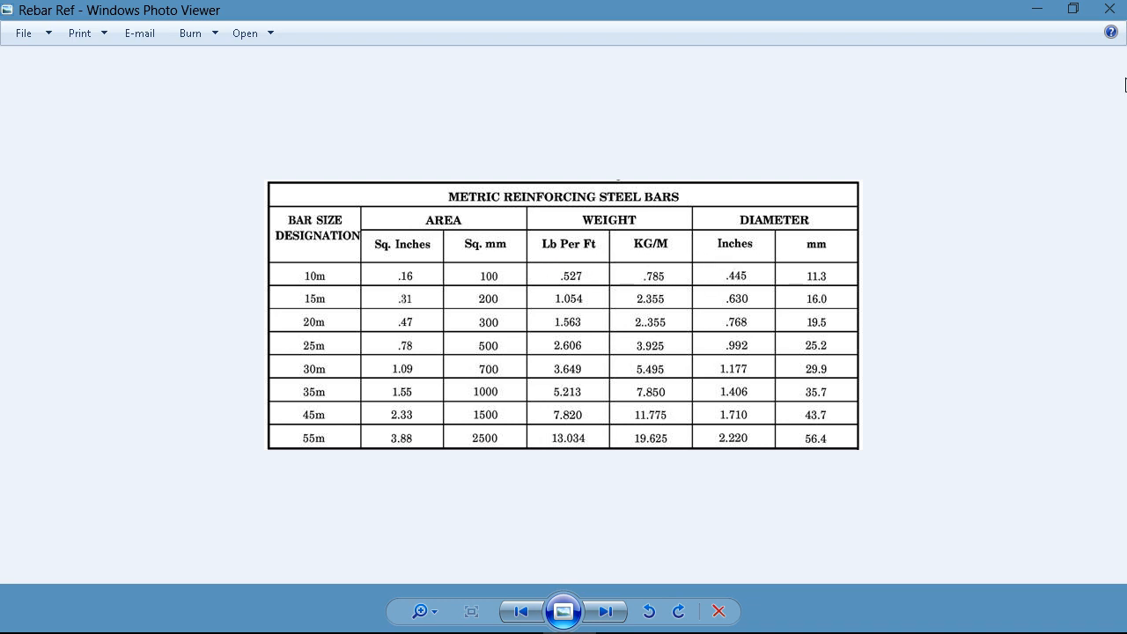
pyautogui.click(1109, 8)
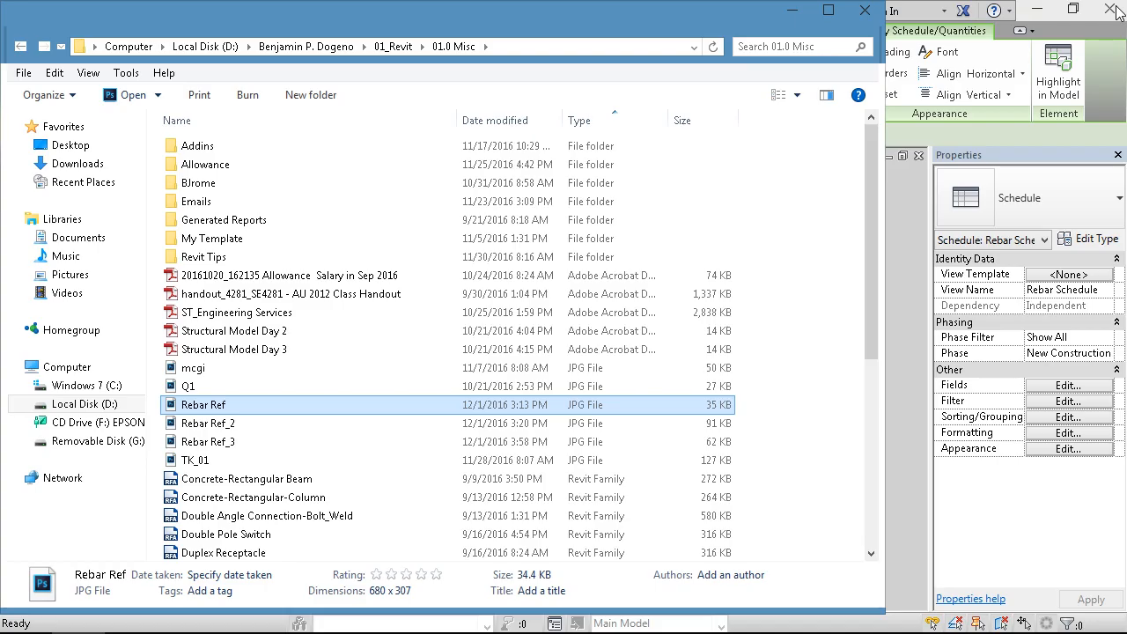
pyautogui.click(792, 13)
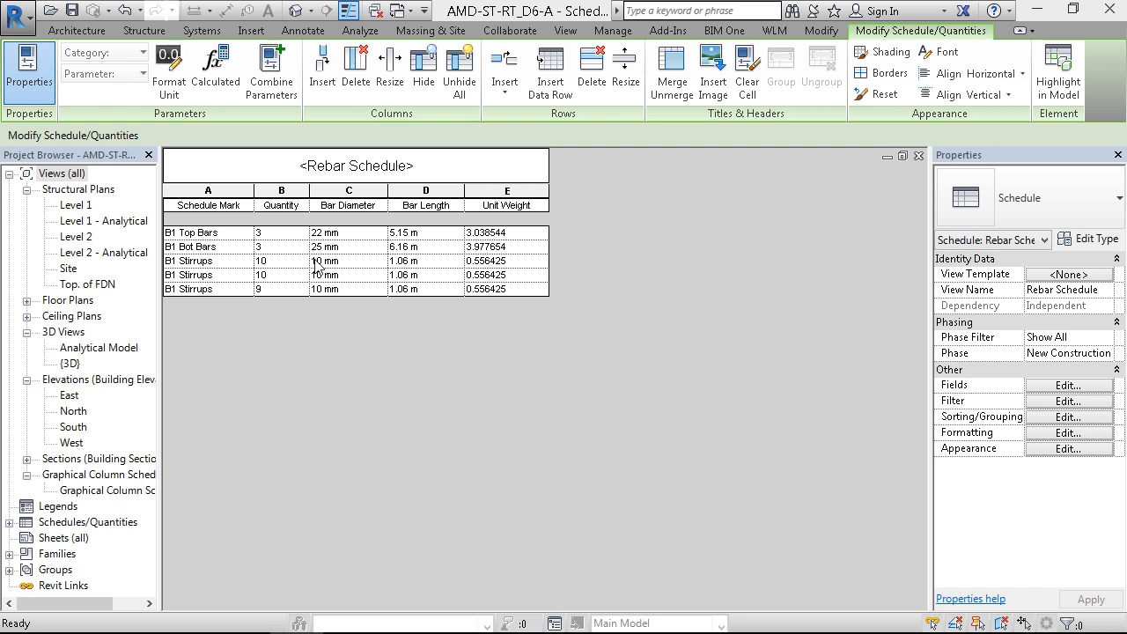
# - Override the project settings to format the schedule's Bar Diameter field with 3 decimal places, inspect the diameters, and undo the format change
pyautogui.click(1067, 386)
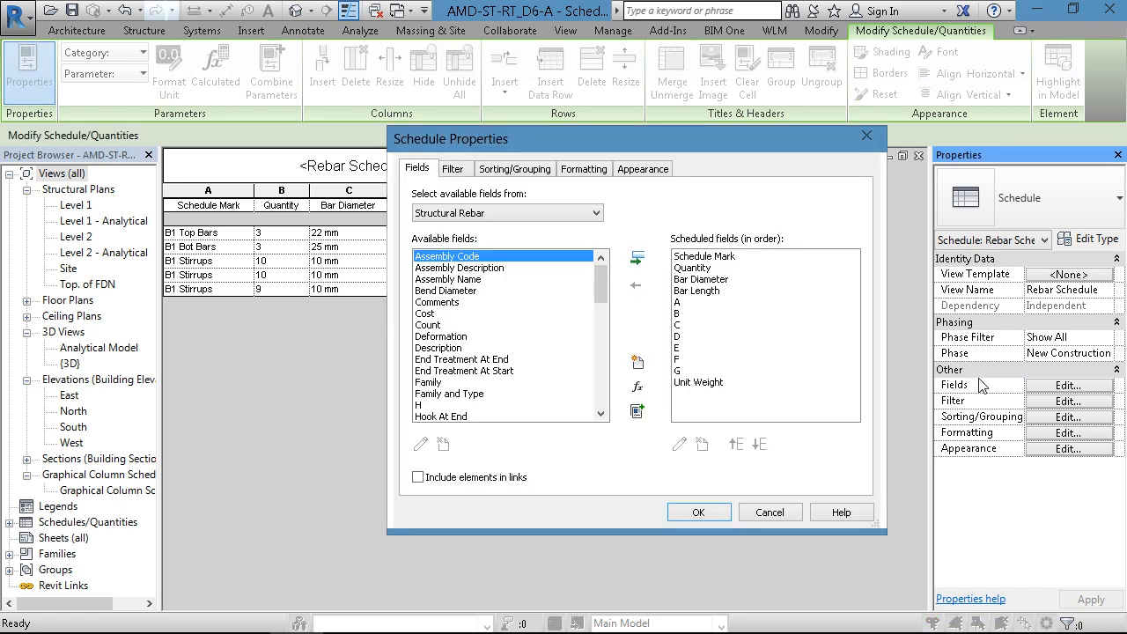
pyautogui.moveTo(638, 141); pyautogui.dragTo(739, 142)
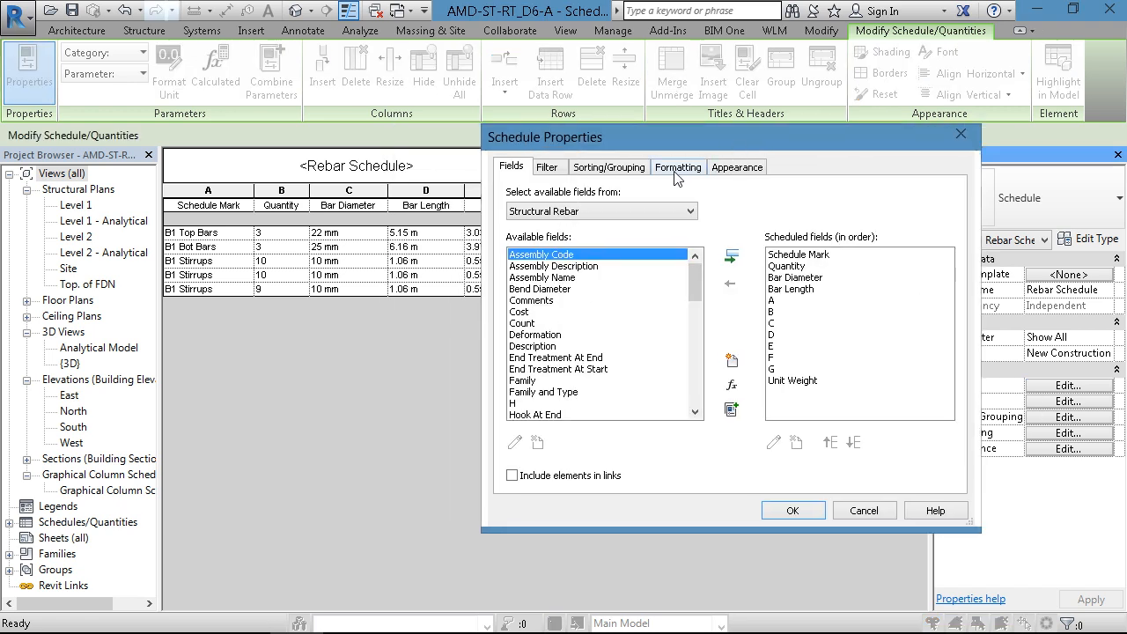
pyautogui.click(676, 172)
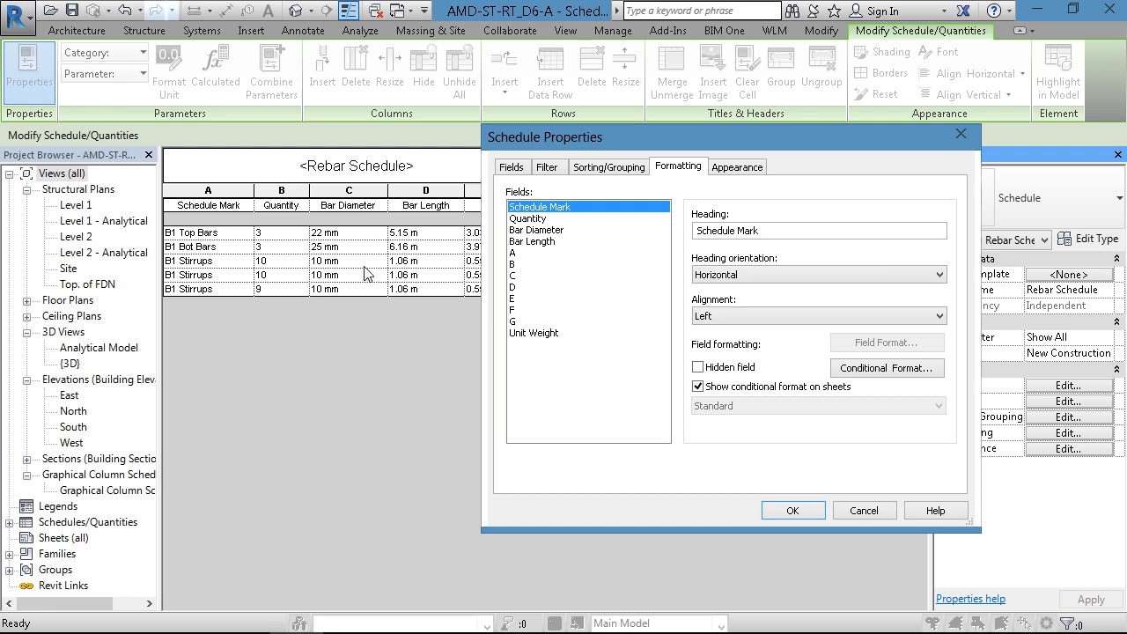
pyautogui.click(532, 229)
pyautogui.click(887, 344)
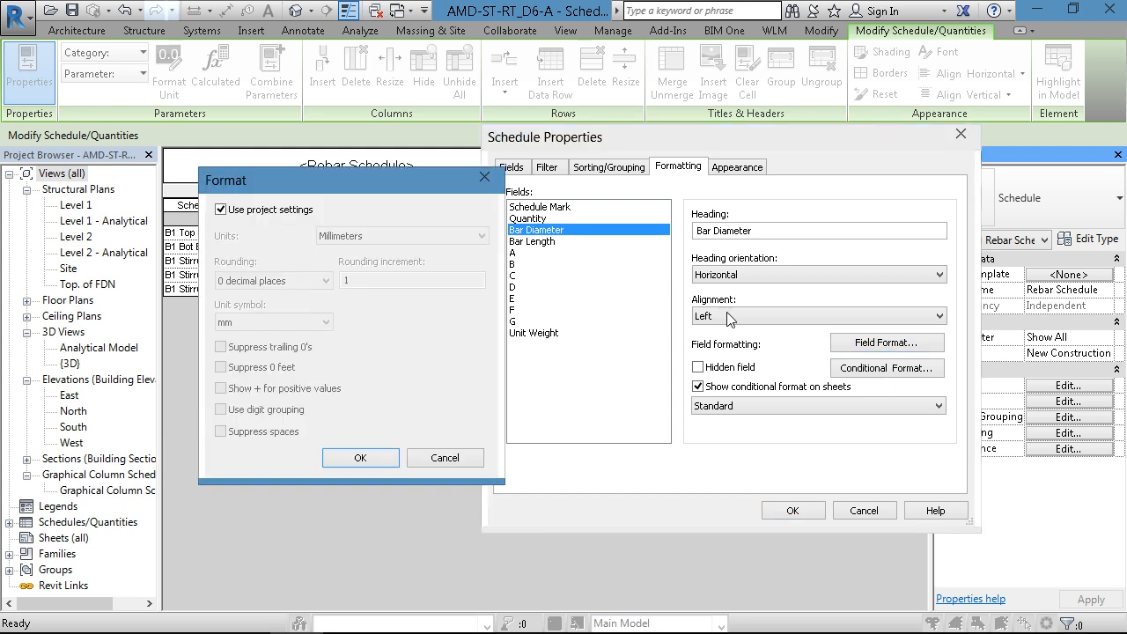
pyautogui.click(220, 210)
pyautogui.click(251, 280)
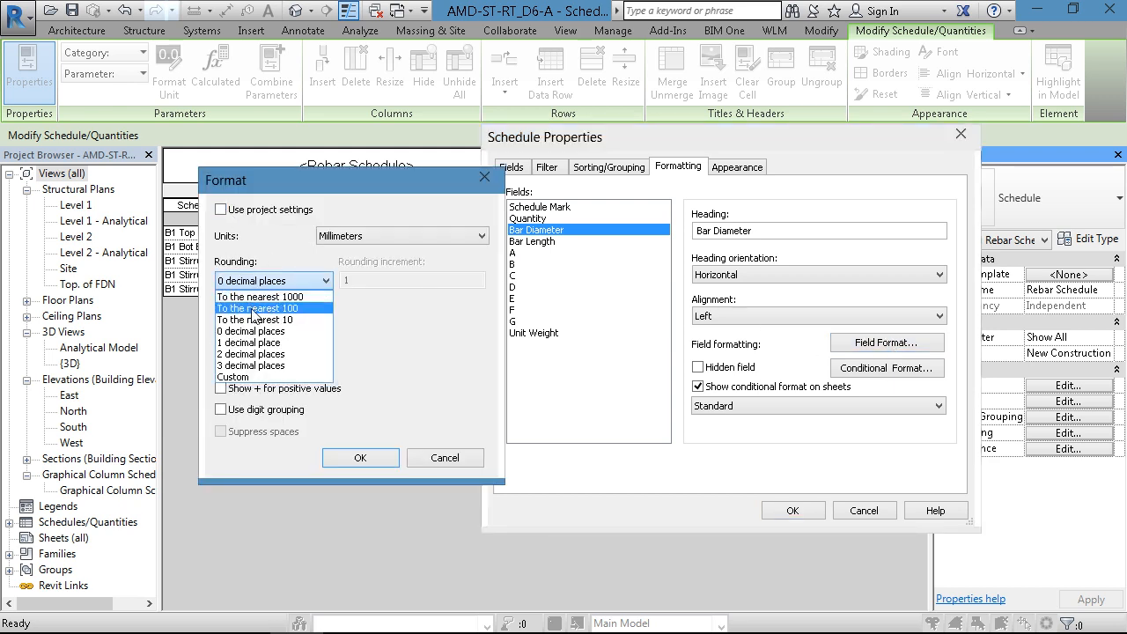
pyautogui.click(256, 365)
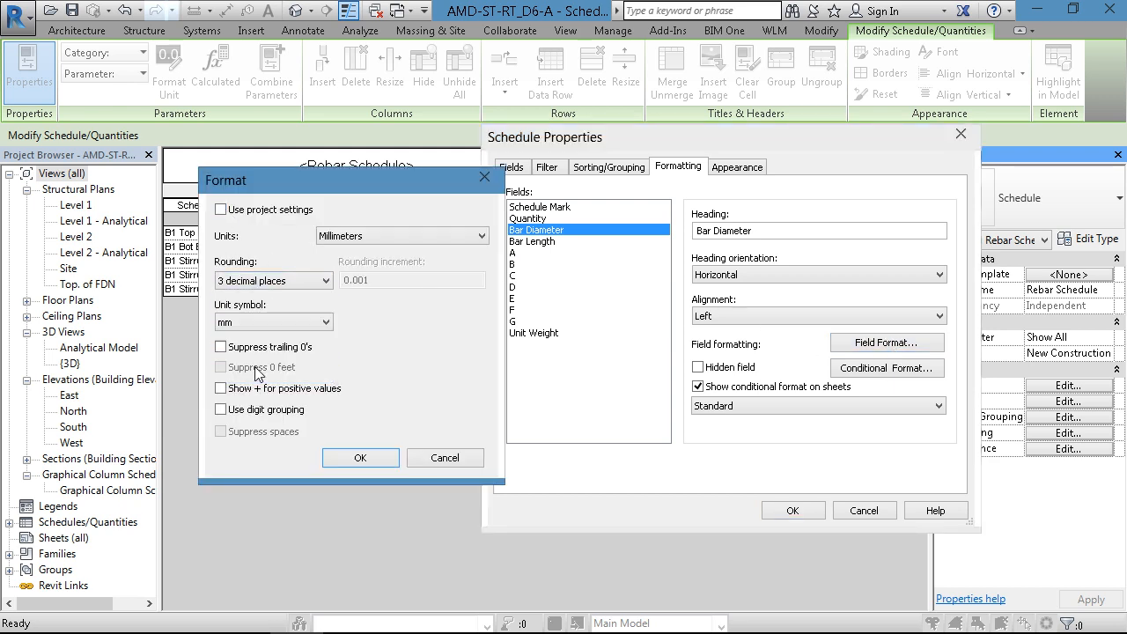
pyautogui.click(360, 457)
pyautogui.click(807, 512)
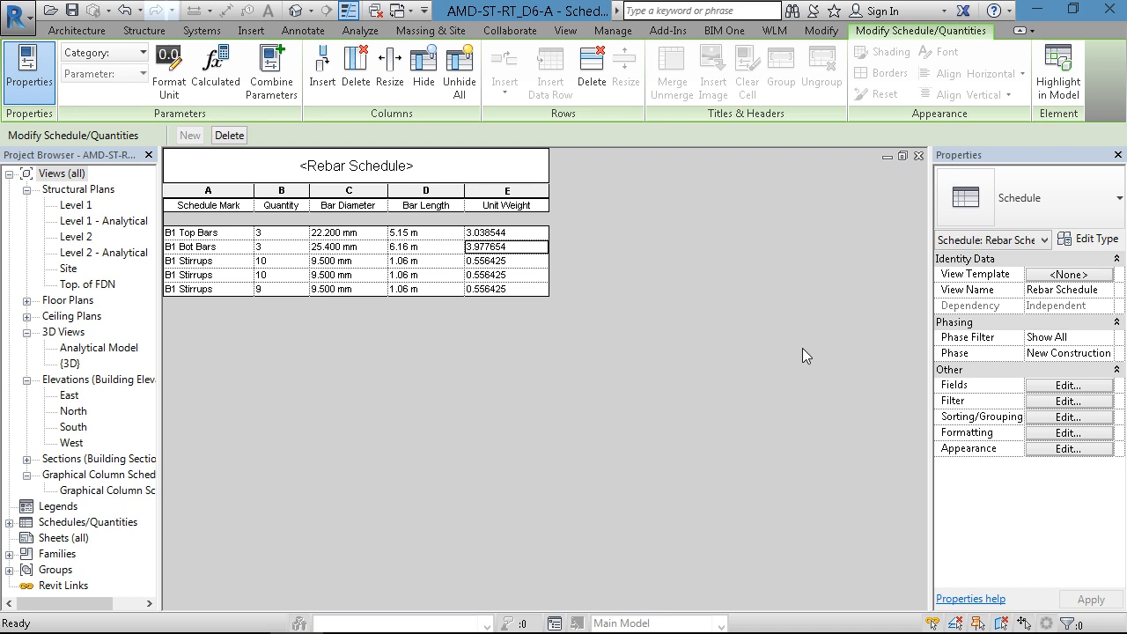
pyautogui.hotkey('ctrl', 'z')
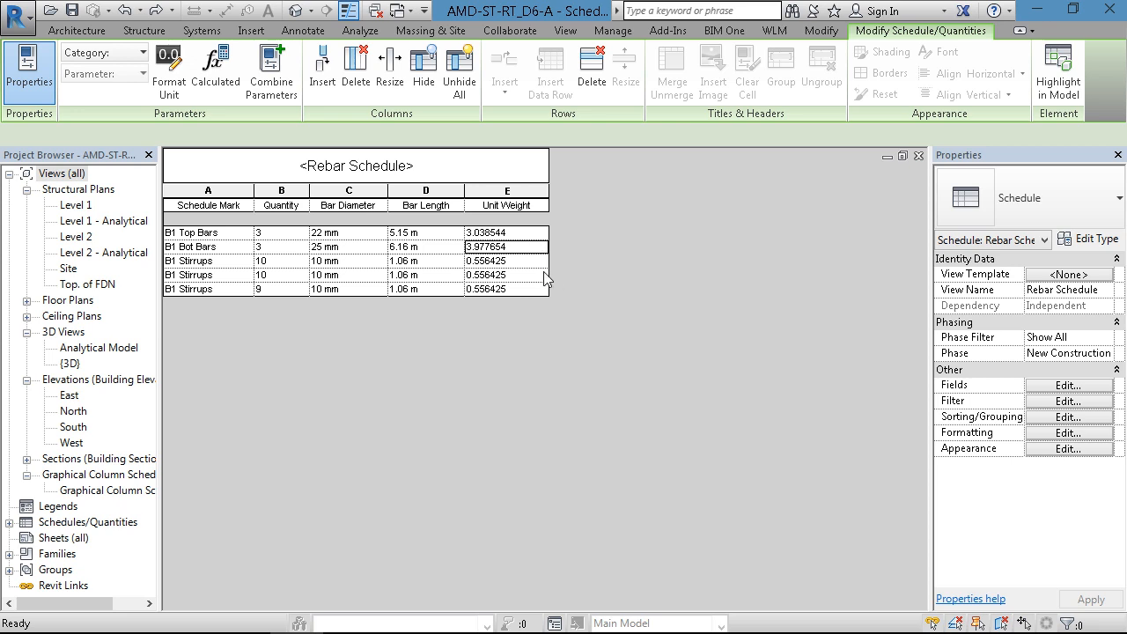
# - Create a calculated value named "Toatal Weight" for the rebar schedule
pyautogui.click(1052, 400)
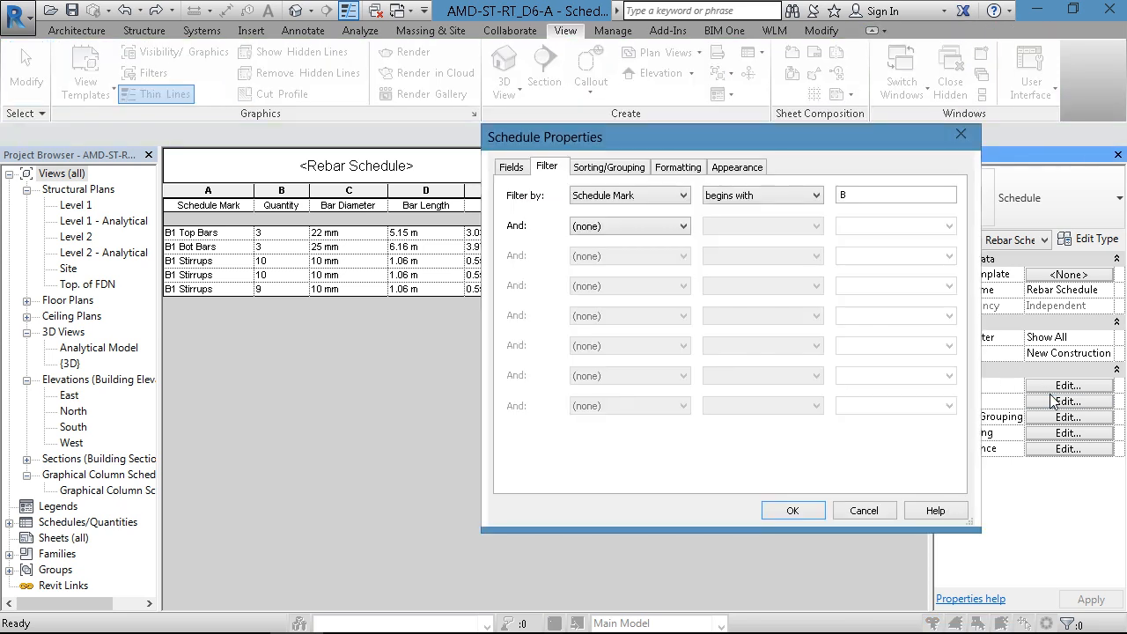
pyautogui.click(511, 167)
pyautogui.moveTo(696, 138); pyautogui.dragTo(780, 132)
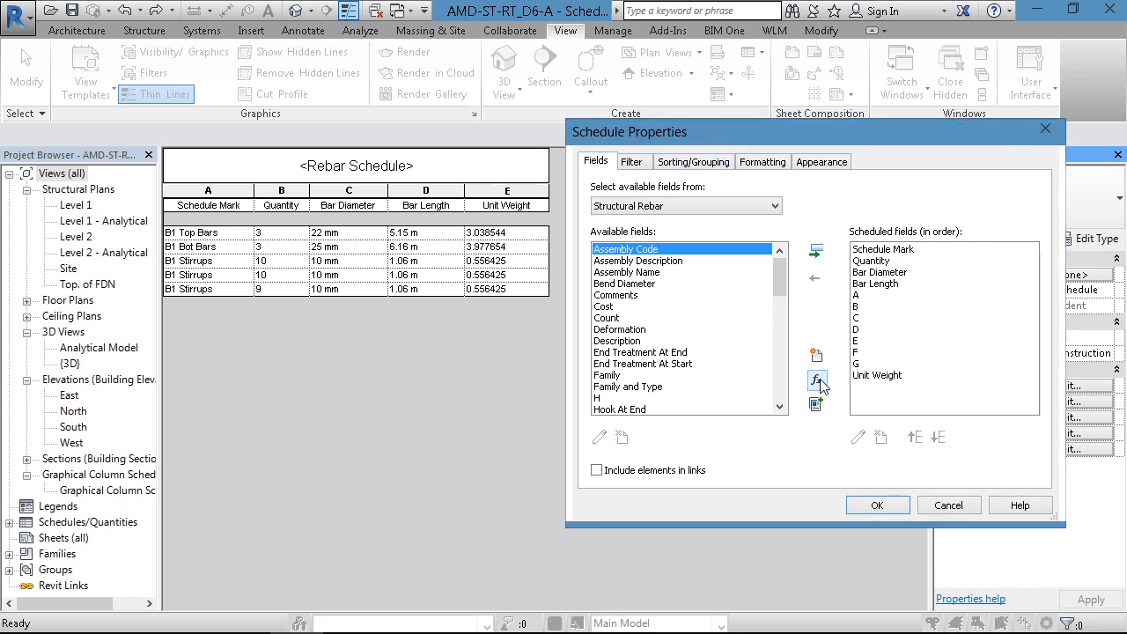
pyautogui.click(817, 382)
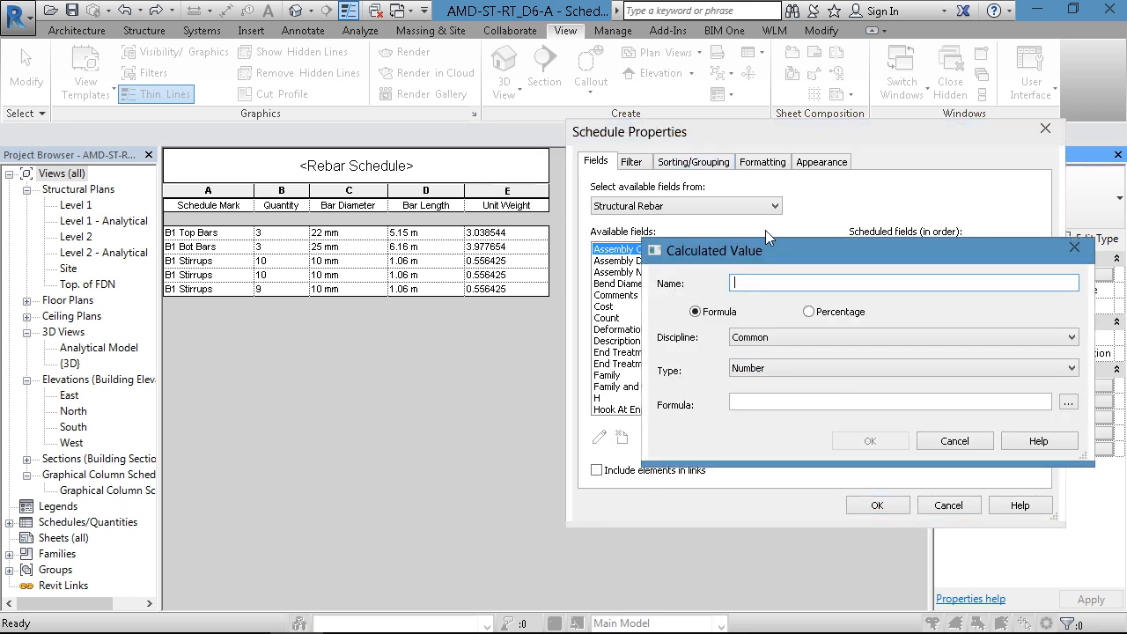
pyautogui.write('Toatal W')
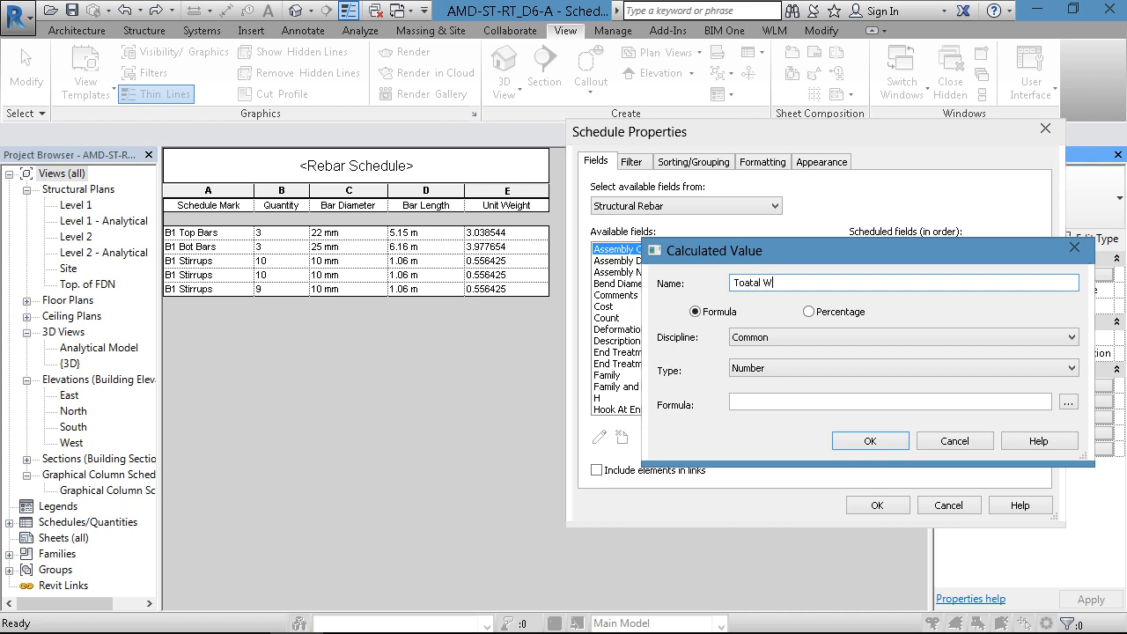
pyautogui.write('eight')
# - Give the Toatal Weight calculated value the formula Bar Length * Unit Weight / 1 mm and apply it to the schedule
pyautogui.click(738, 402)
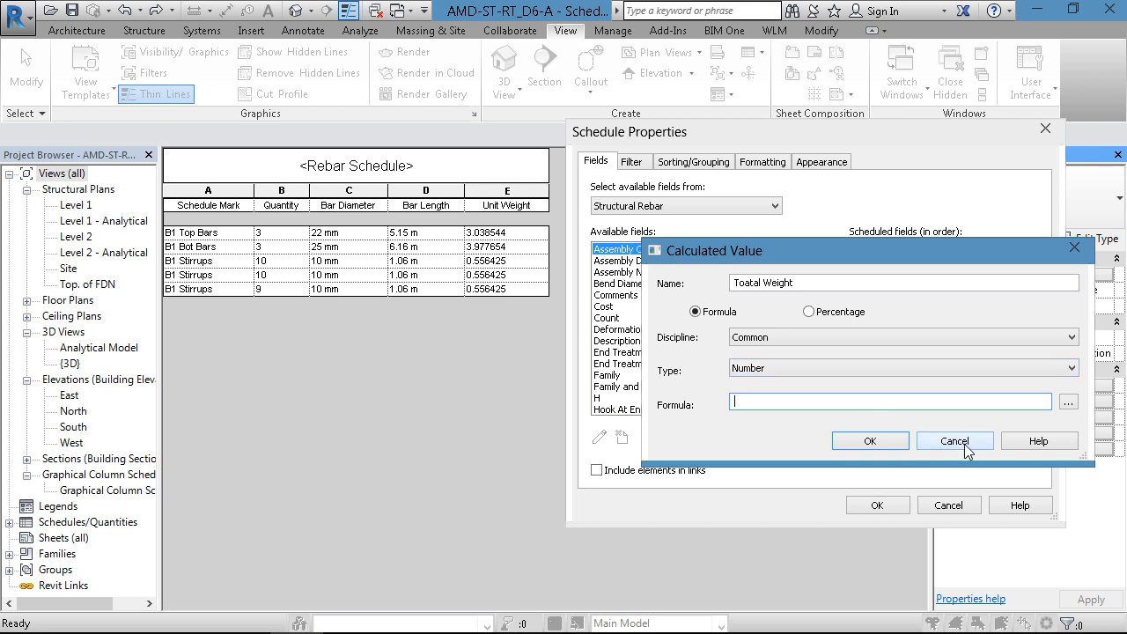
pyautogui.click(1068, 402)
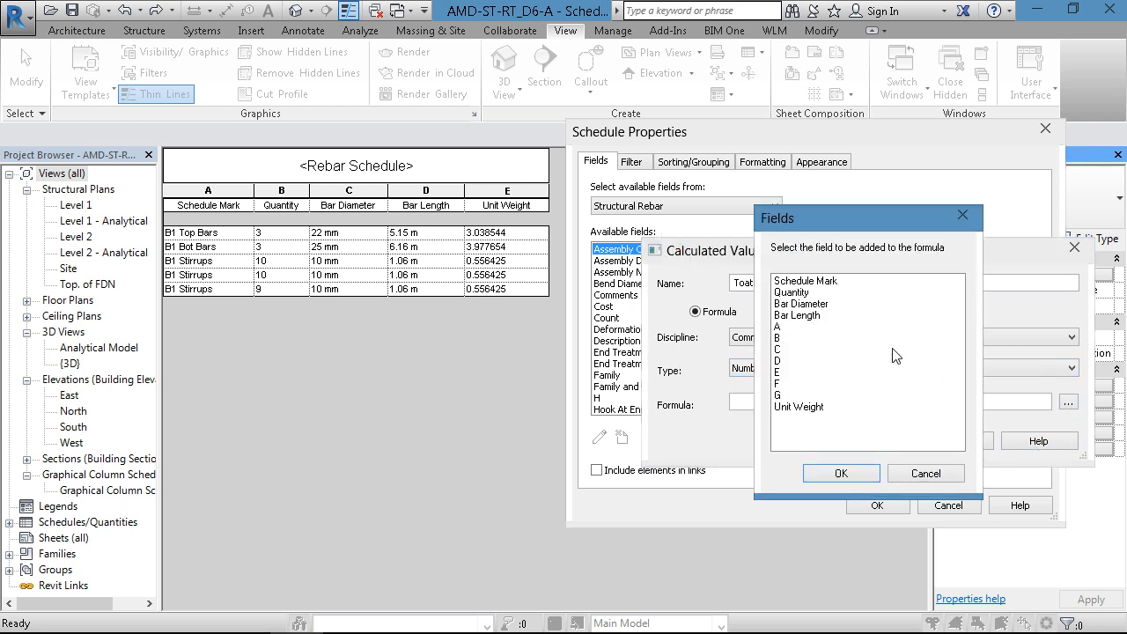
pyautogui.click(815, 315)
pyautogui.click(842, 473)
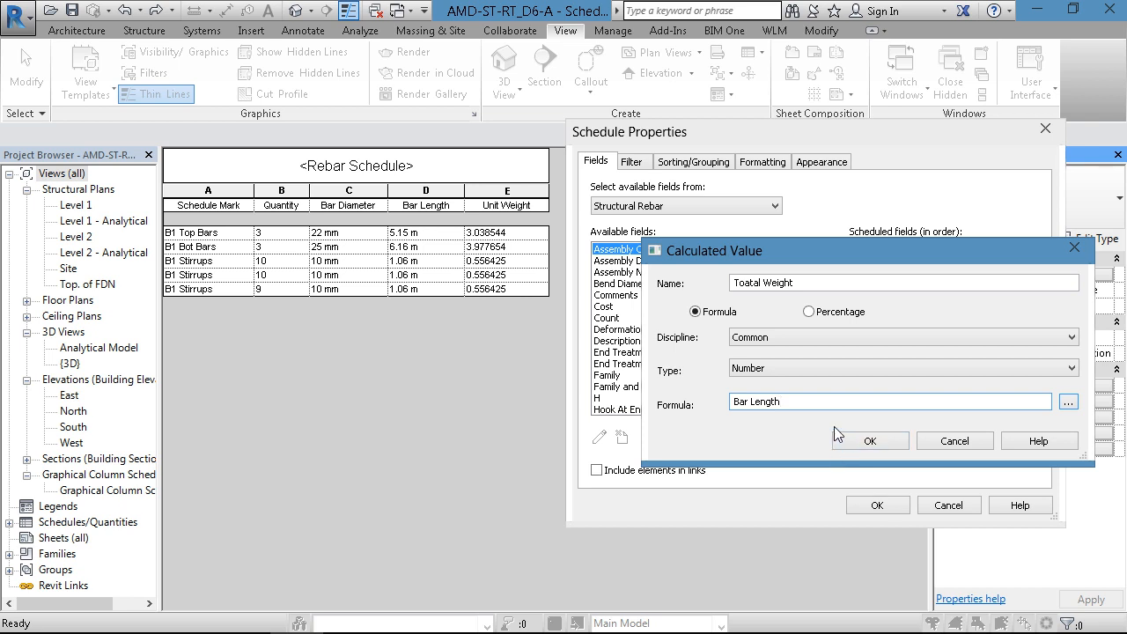
pyautogui.write('*')
pyautogui.click(1067, 401)
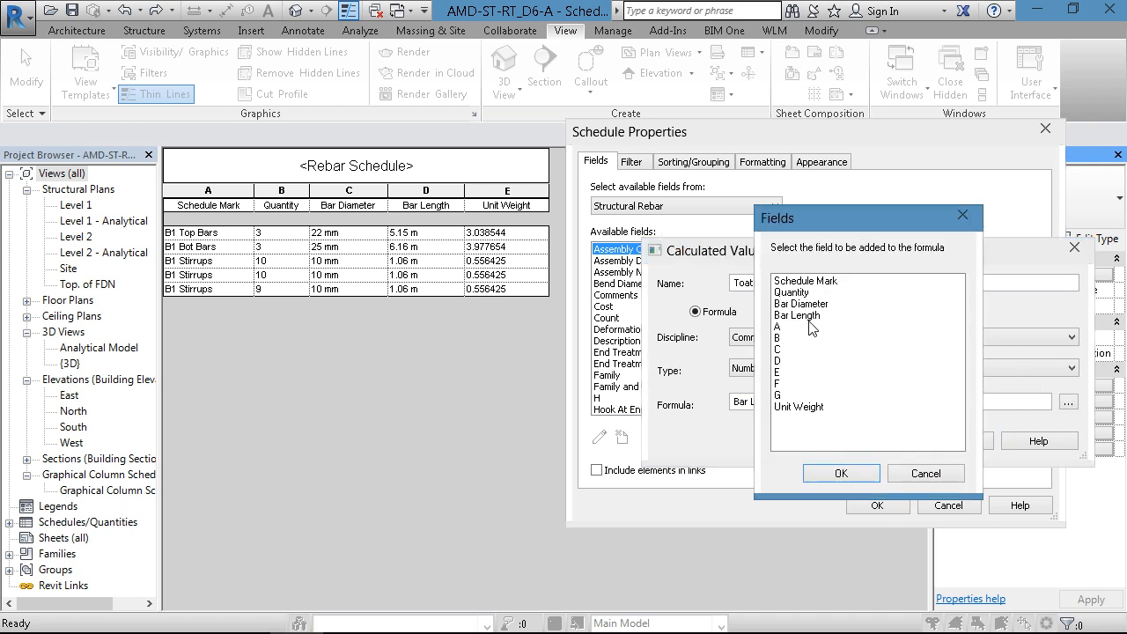
pyautogui.click(796, 406)
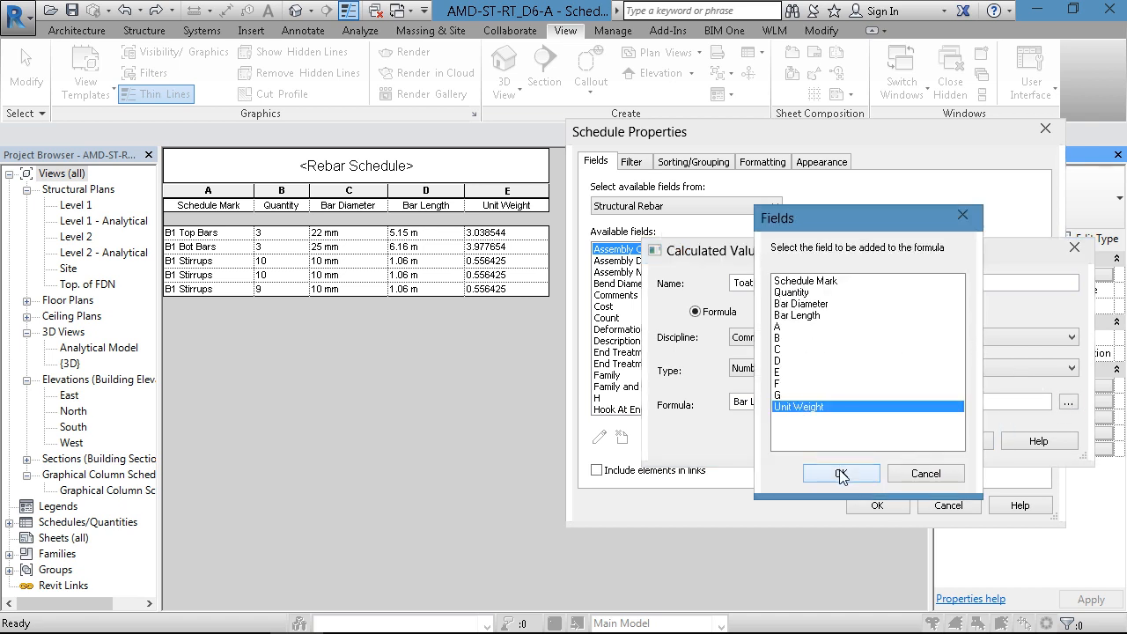
pyautogui.click(840, 473)
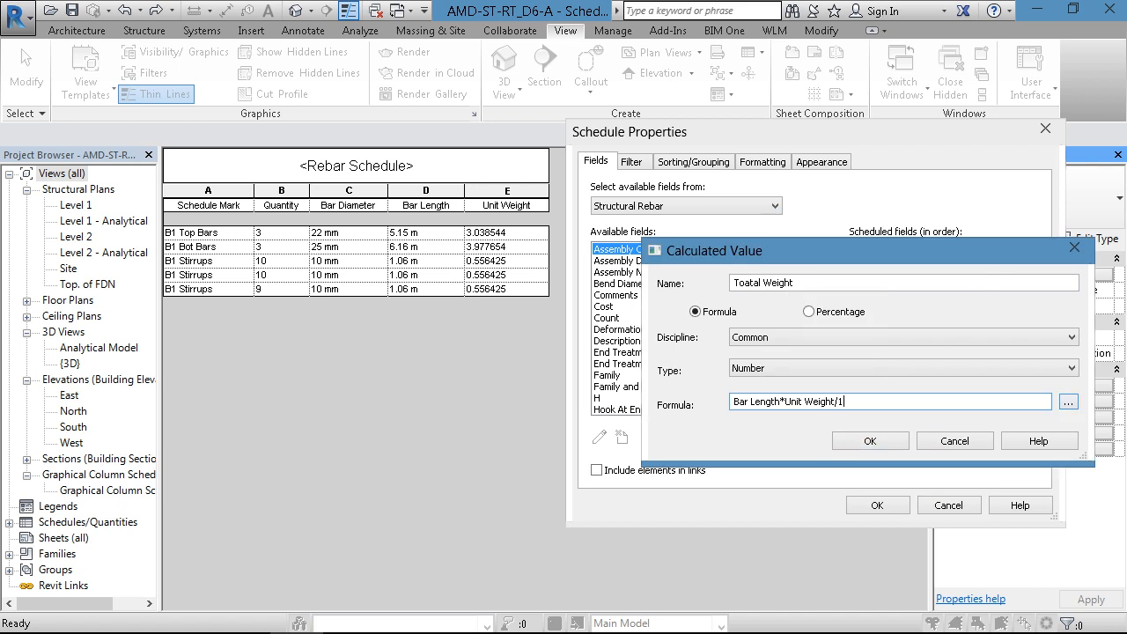
pyautogui.click(869, 440)
pyautogui.click(874, 505)
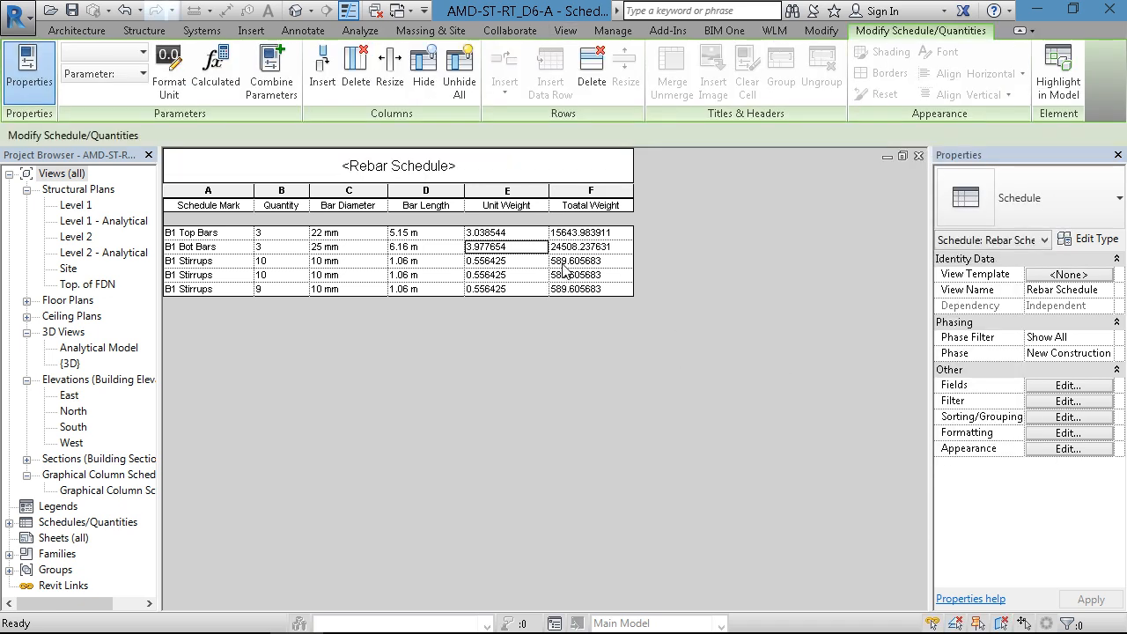
pyautogui.click(537, 234)
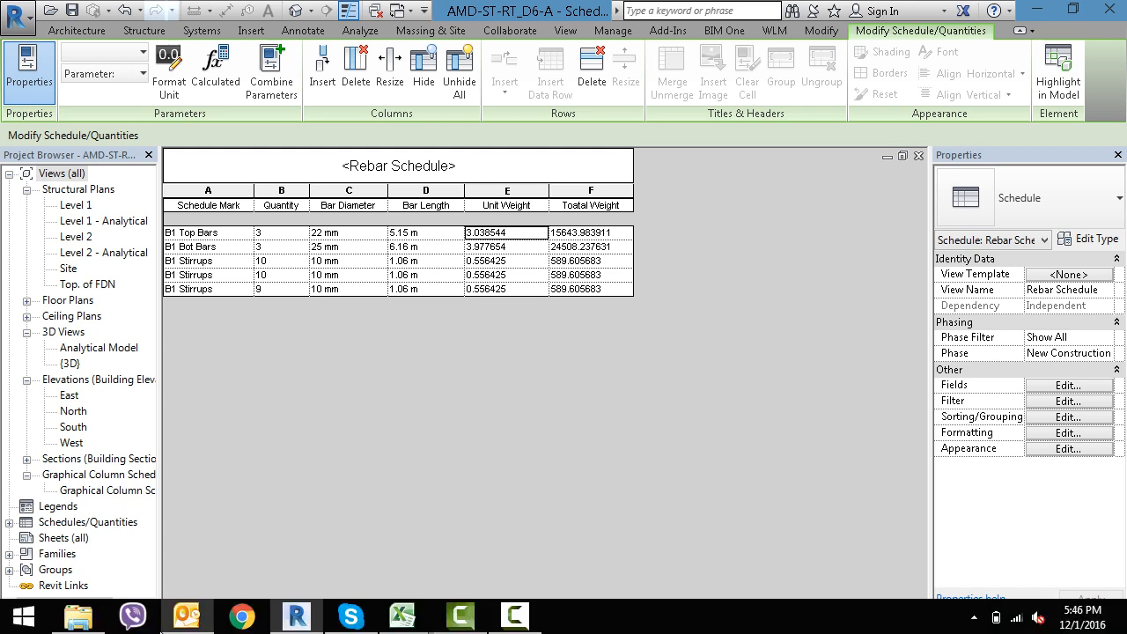
pyautogui.click(23, 616)
pyautogui.click(70, 273)
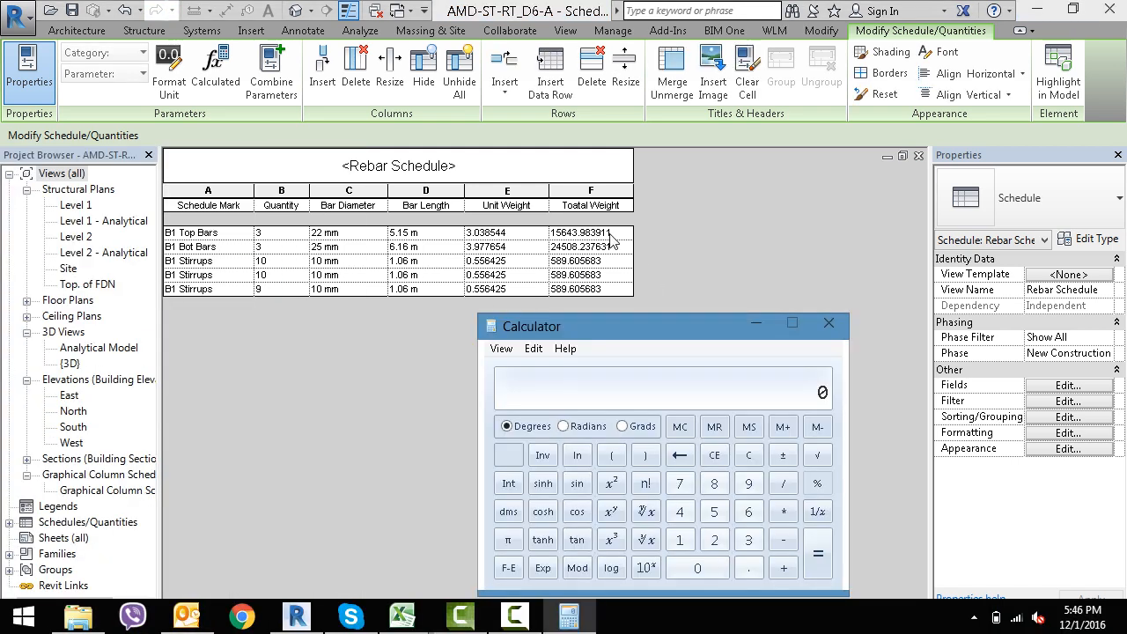
pyautogui.moveTo(627, 327); pyautogui.dragTo(689, 326)
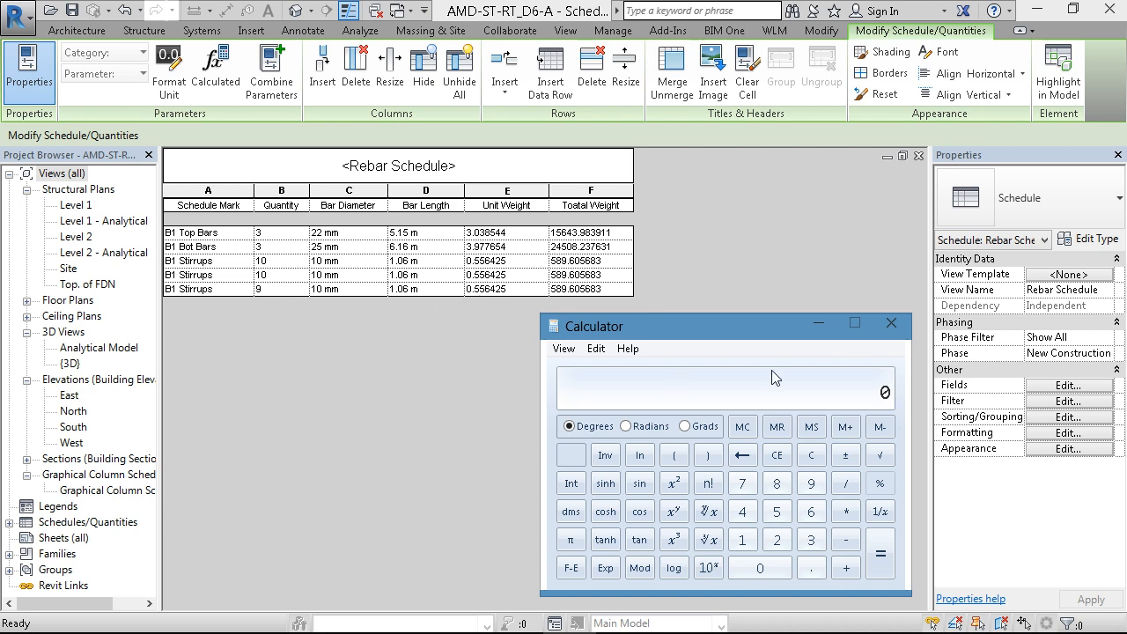
pyautogui.click(890, 326)
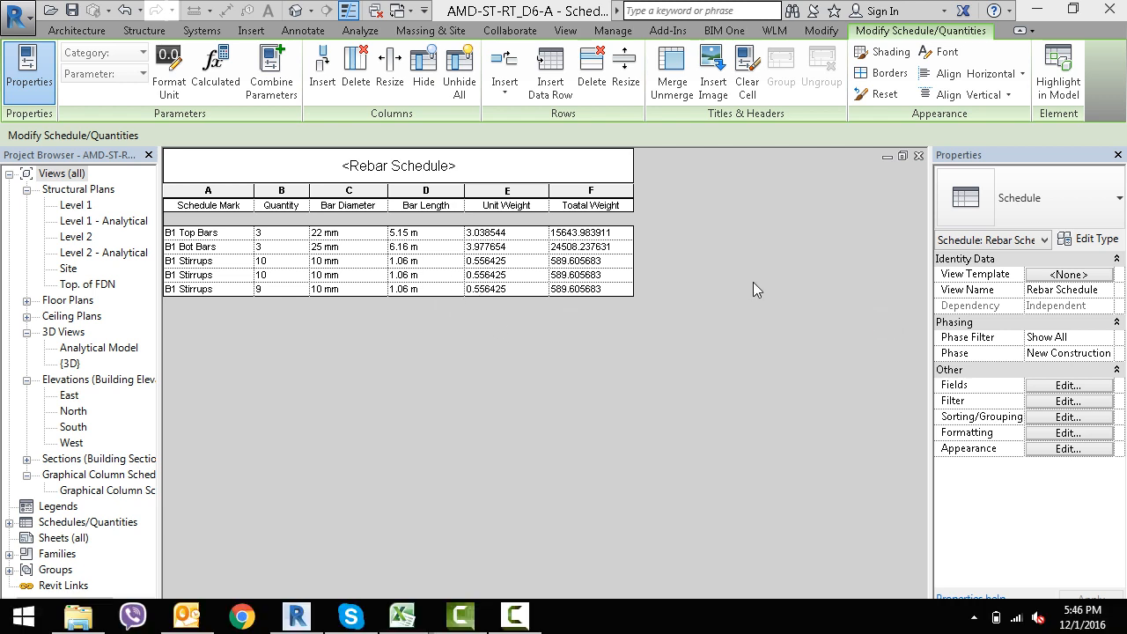
# - Add Quantity to the Toatal Weight formula, making it Bar Length * Quantity * Unit Weight / 1 mm, and apply it
pyautogui.click(1061, 386)
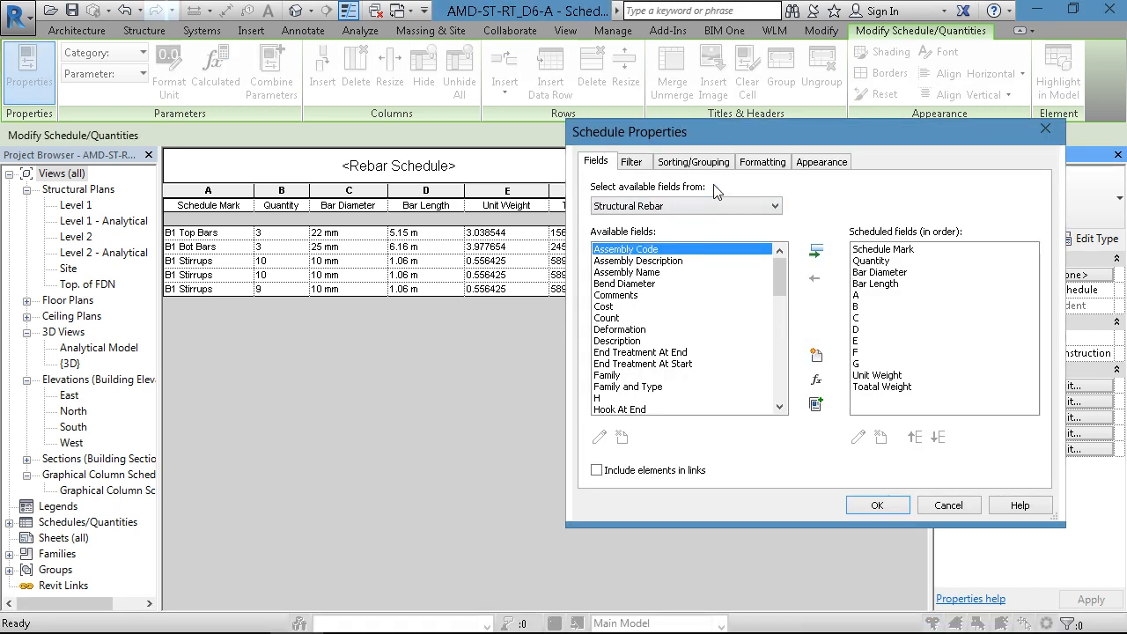
pyautogui.click(877, 386)
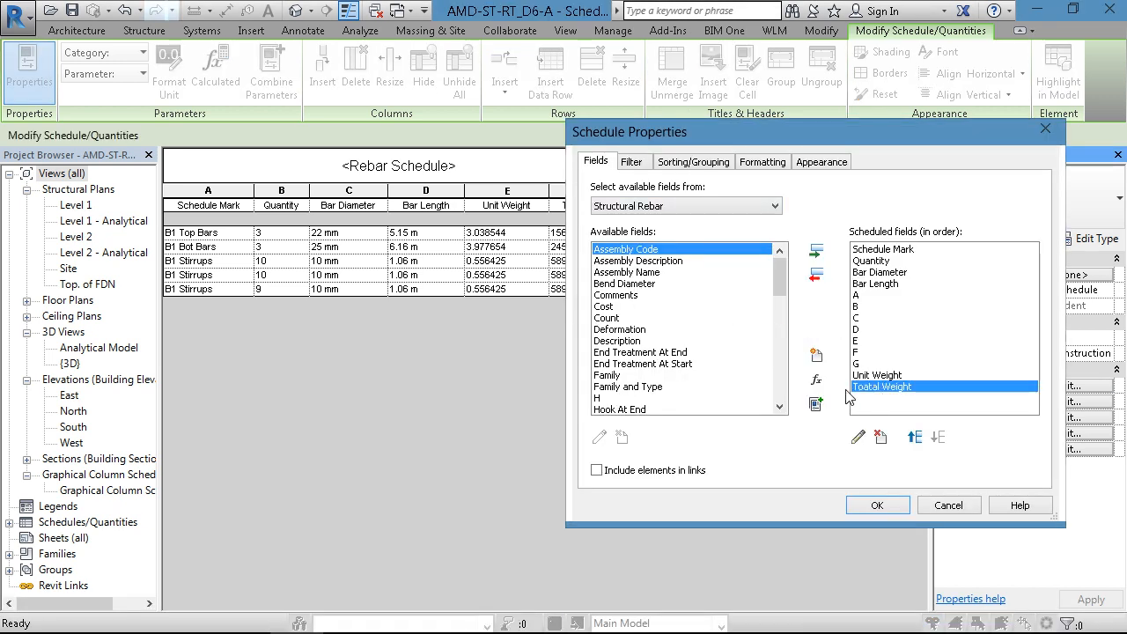
pyautogui.click(858, 437)
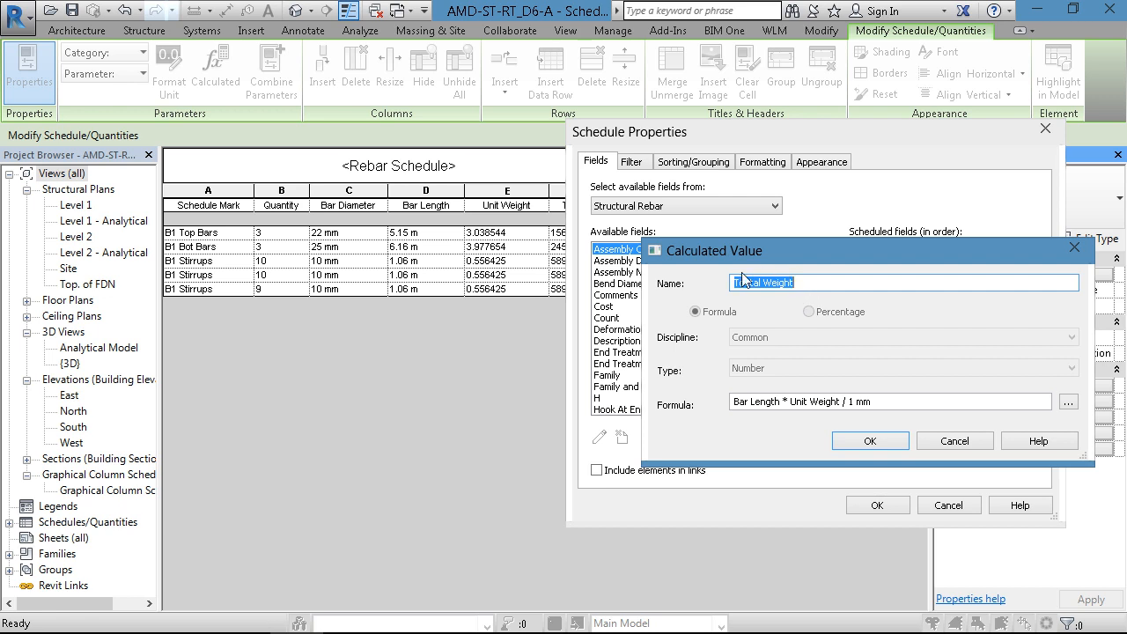
pyautogui.click(791, 401)
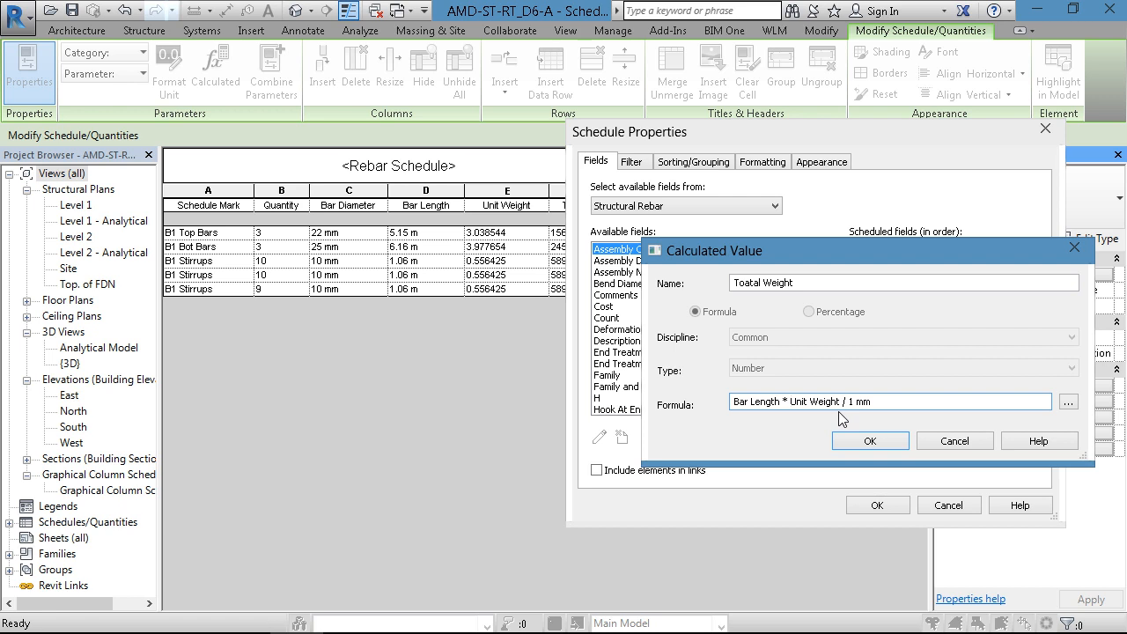
pyautogui.write('Quantity')
pyautogui.write('*')
pyautogui.moveTo(896, 402); pyautogui.dragTo(928, 401)
pyautogui.press('BackSpace')
pyautogui.press('Return')
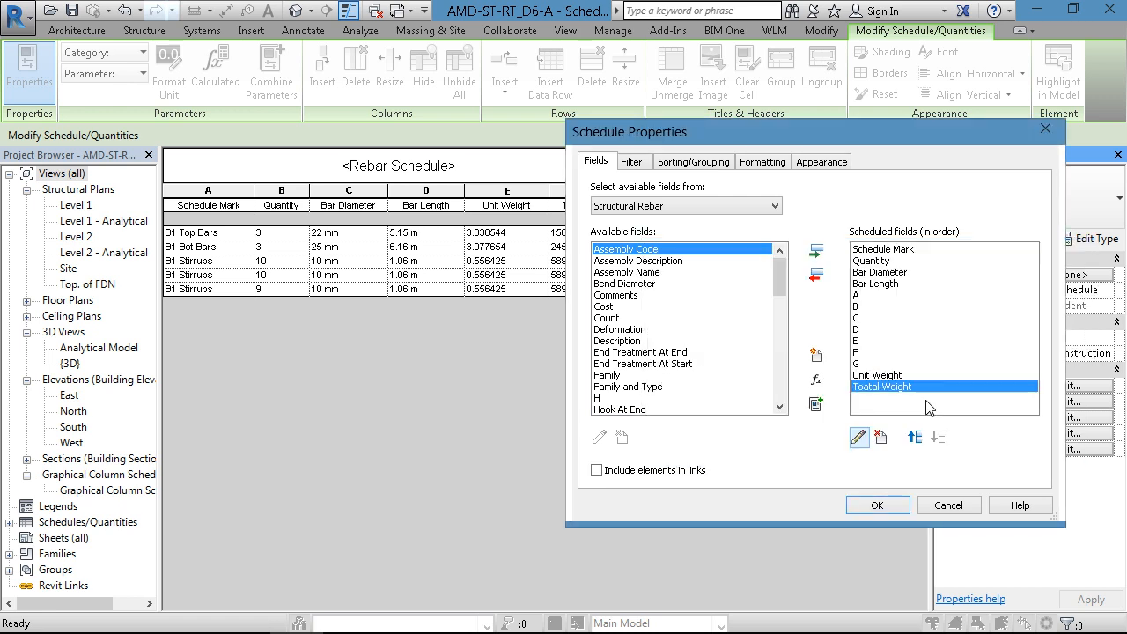
pyautogui.click(864, 506)
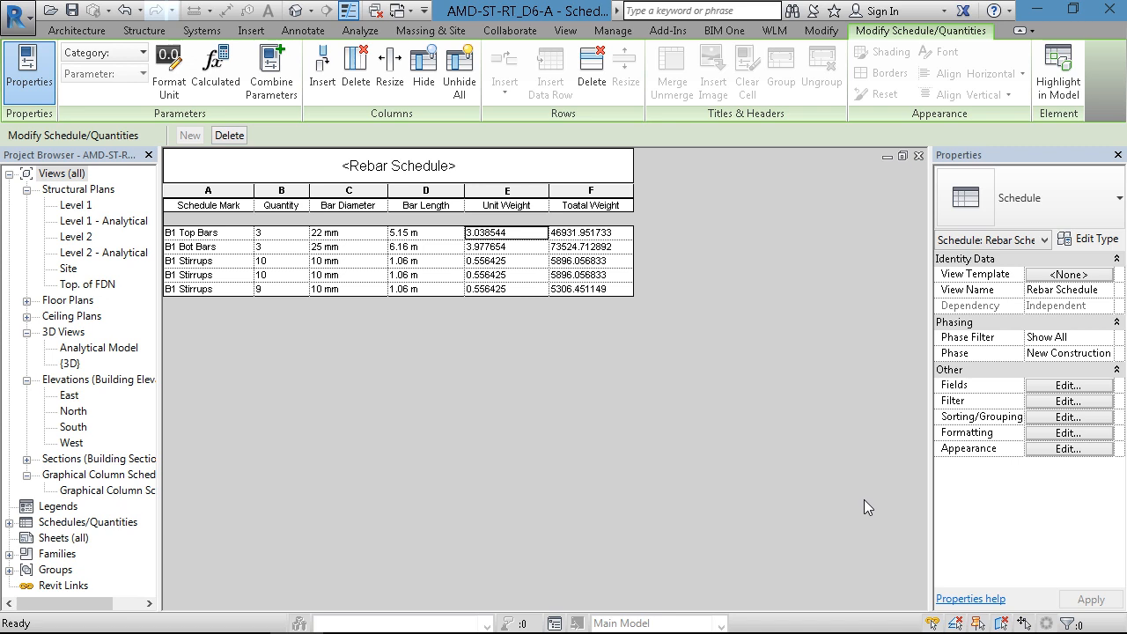
# - Set the divisor in the Toatal Weight formula to 1 m and apply it to the rebar schedule
pyautogui.click(1076, 386)
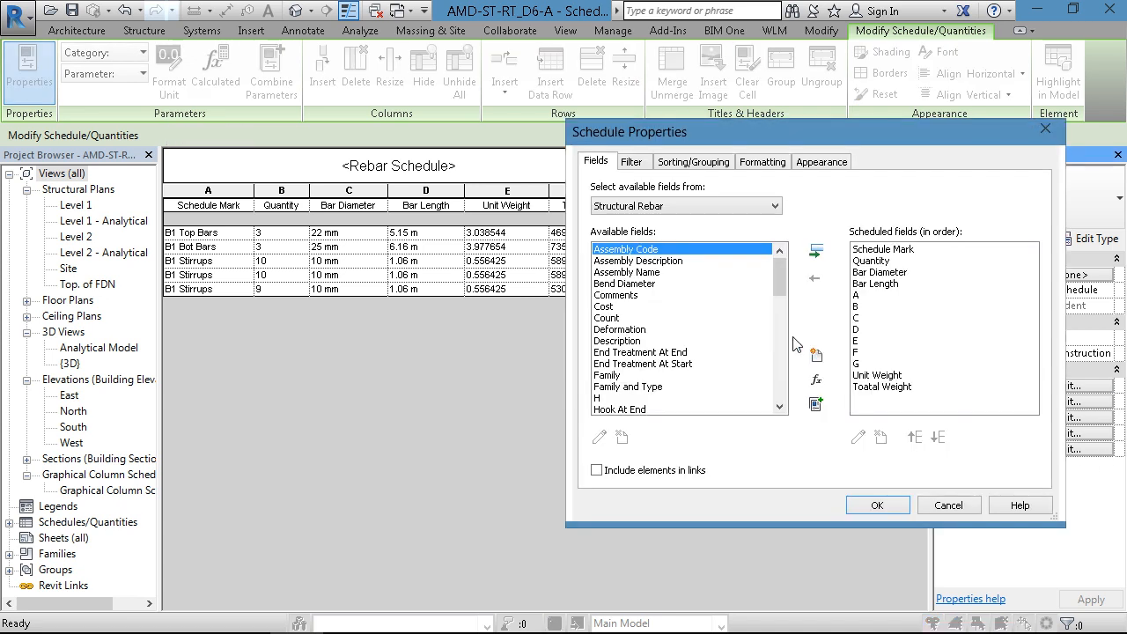
pyautogui.click(879, 388)
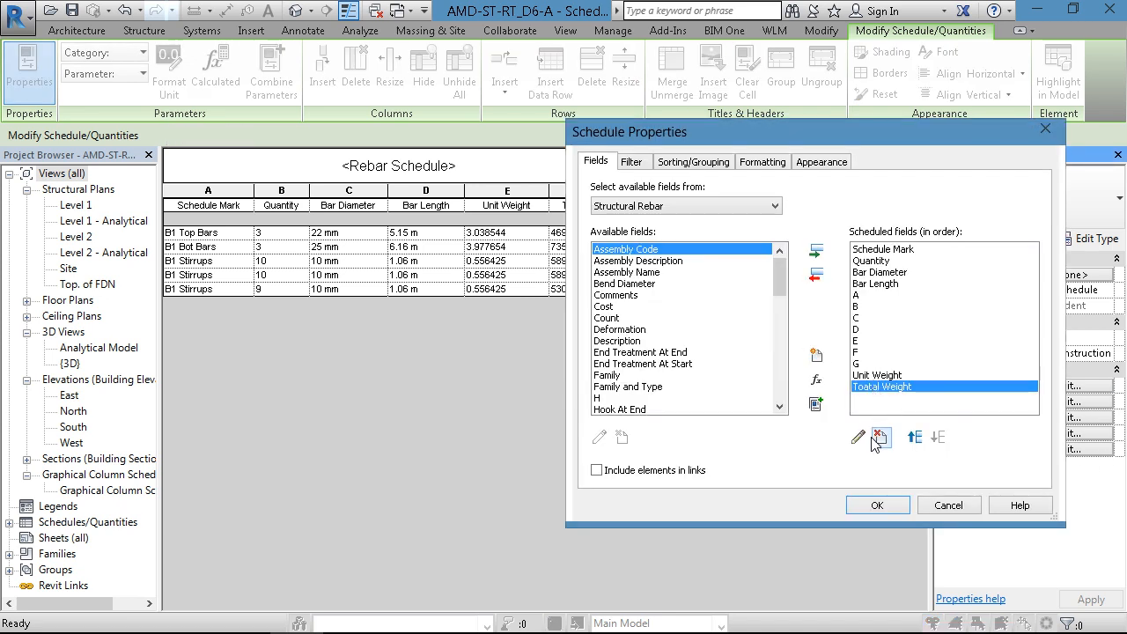
pyautogui.click(859, 437)
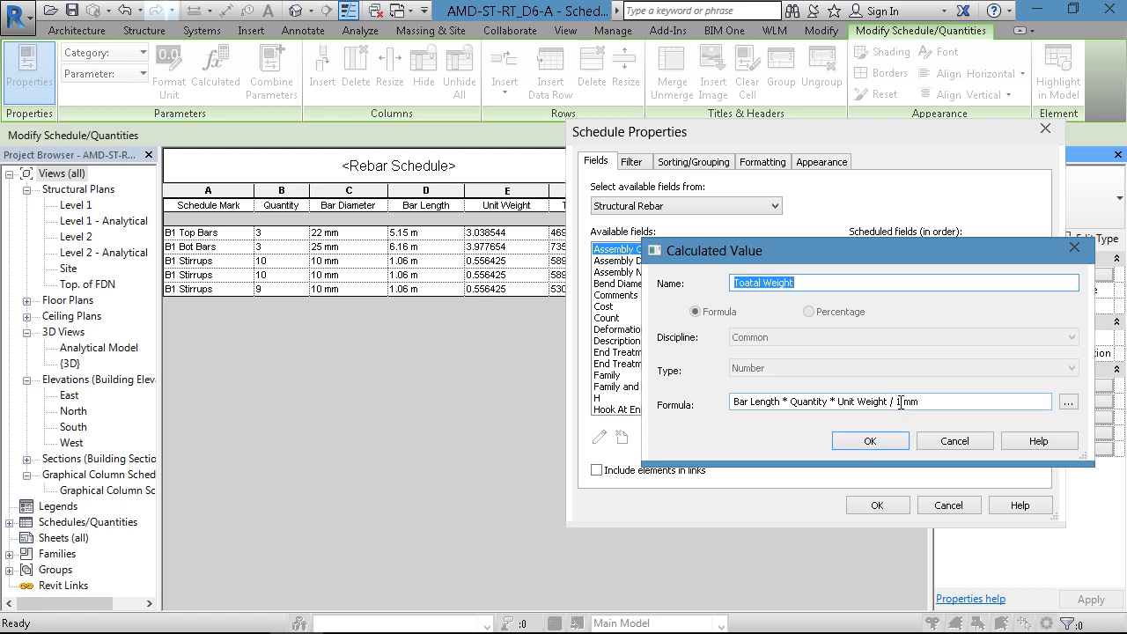
pyautogui.click(900, 403)
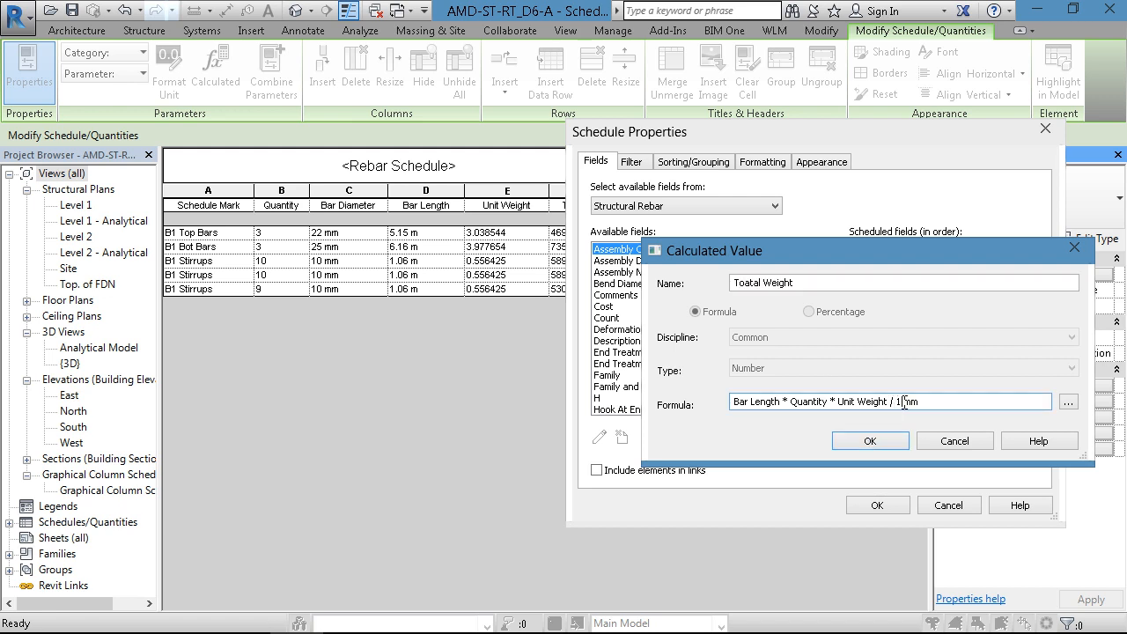
pyautogui.moveTo(901, 402); pyautogui.dragTo(925, 403)
pyautogui.write('m')
pyautogui.press('Return')
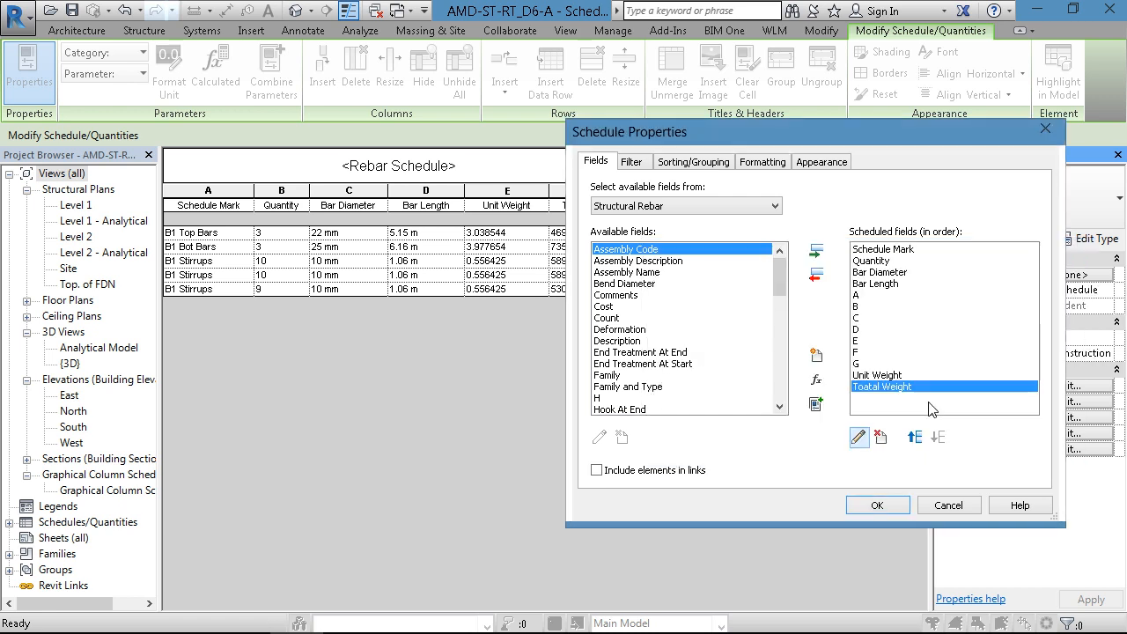
pyautogui.click(877, 504)
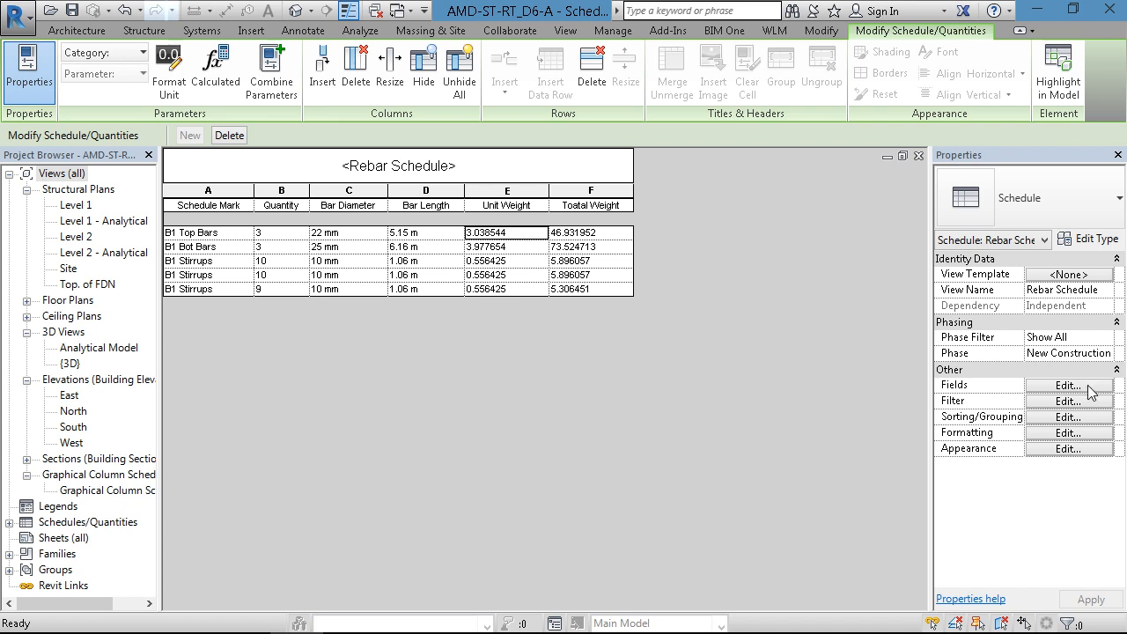
# - Remove Quantity from the Toatal Weight formula, enter its divisor as 1 m, and apply the change to the rebar schedule
pyautogui.click(1072, 387)
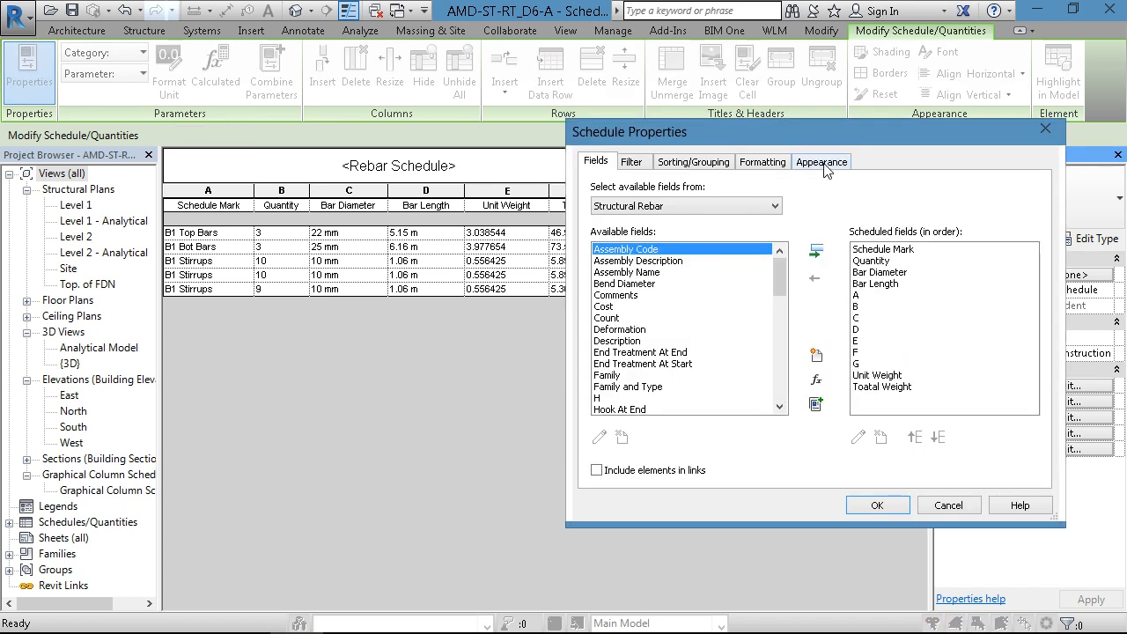
pyautogui.click(868, 387)
pyautogui.click(858, 436)
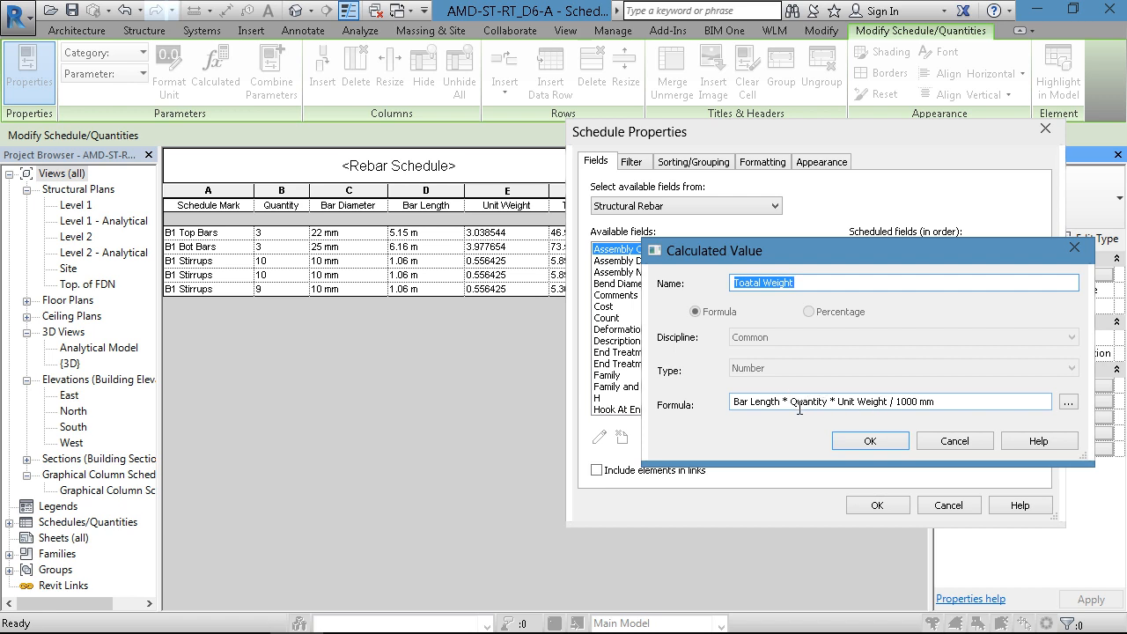
pyautogui.moveTo(790, 401); pyautogui.dragTo(829, 401)
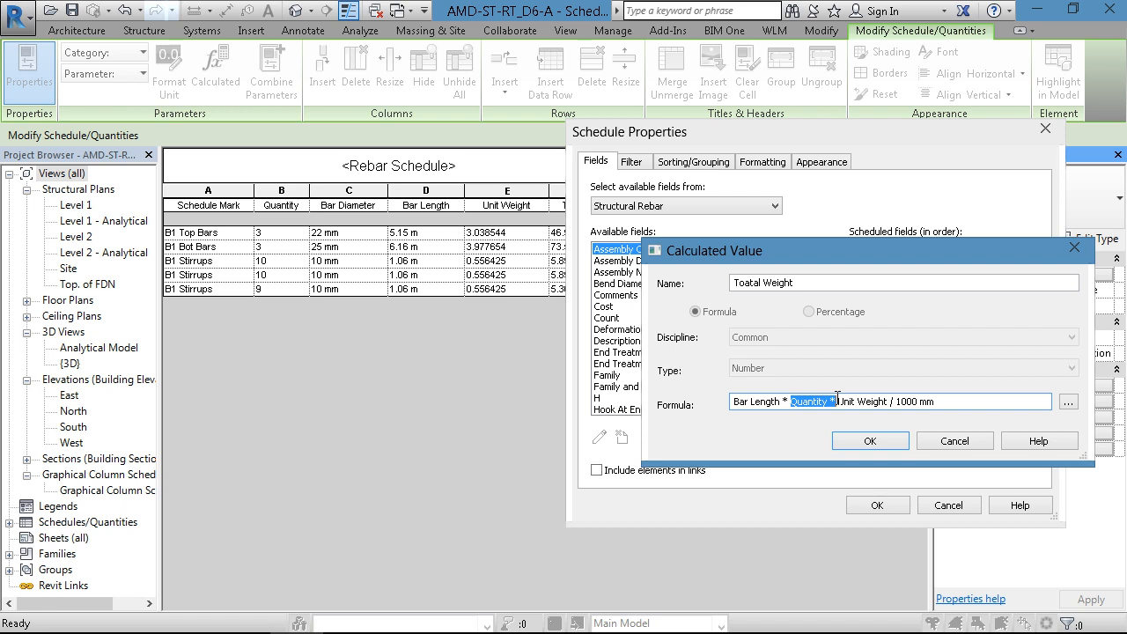
pyautogui.press('Delete')
pyautogui.moveTo(849, 401); pyautogui.dragTo(925, 402)
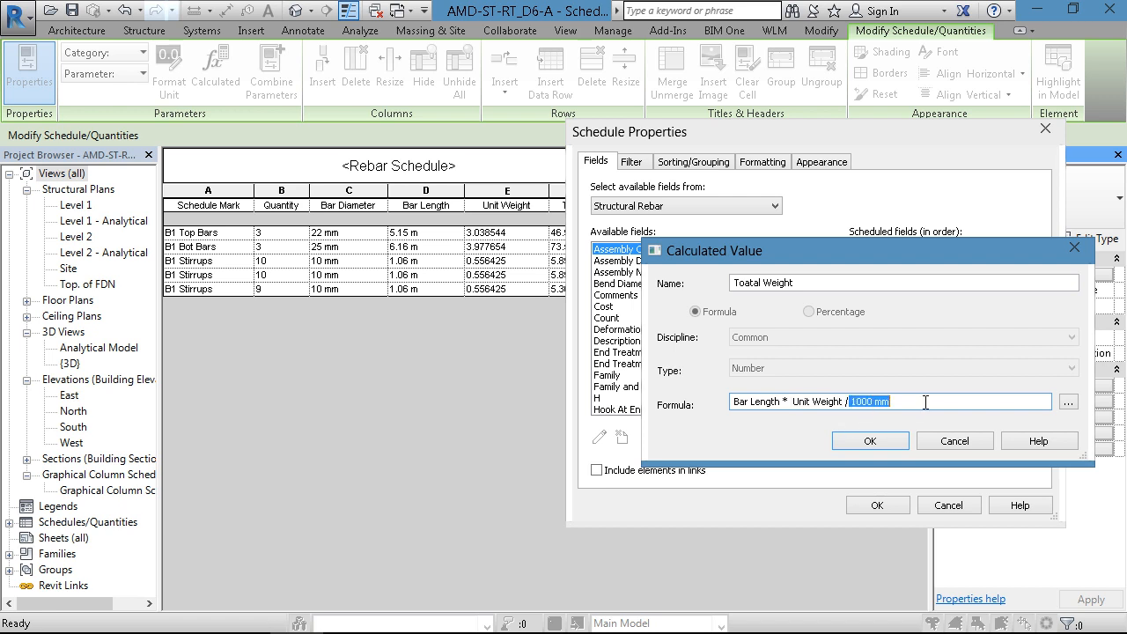
pyautogui.write('1.06 ')
pyautogui.write('m')
pyautogui.press('Return')
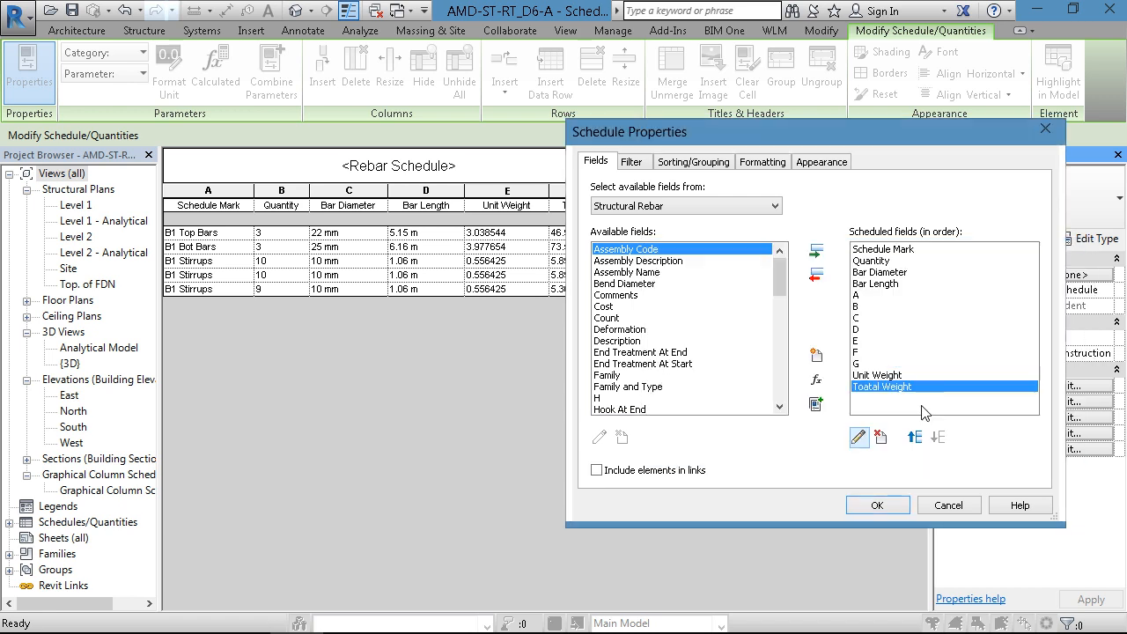
pyautogui.click(877, 504)
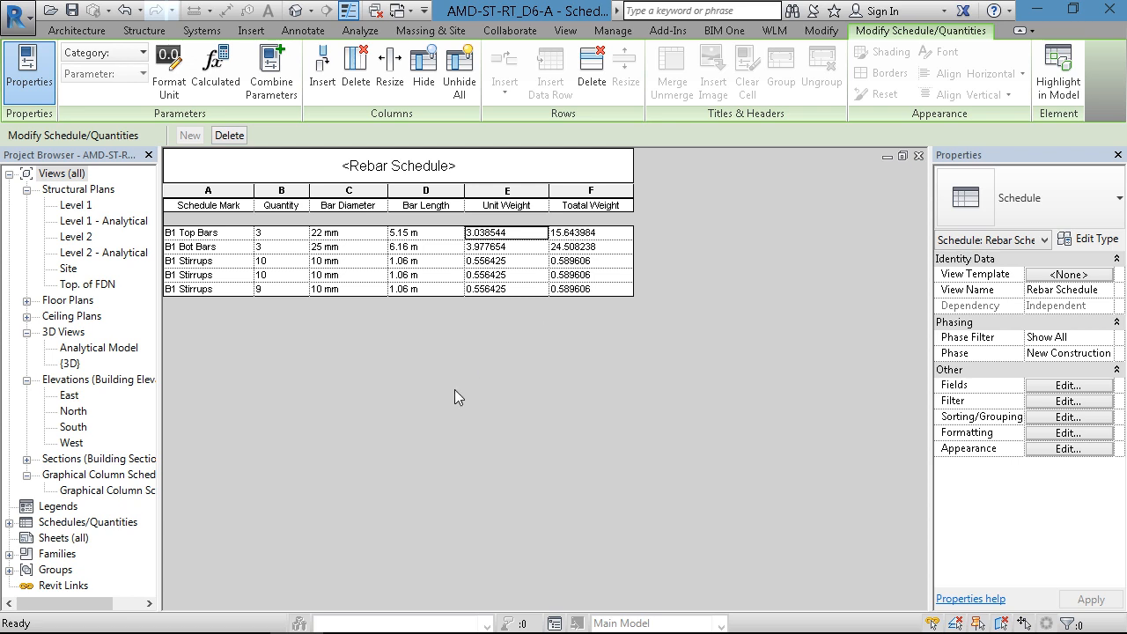
# - Set the Bar Length field format to Millimeters and apply it to the rebar schedule
pyautogui.moveTo(352, 630)
pyautogui.moveTo(212, 623)
pyautogui.click(1082, 390)
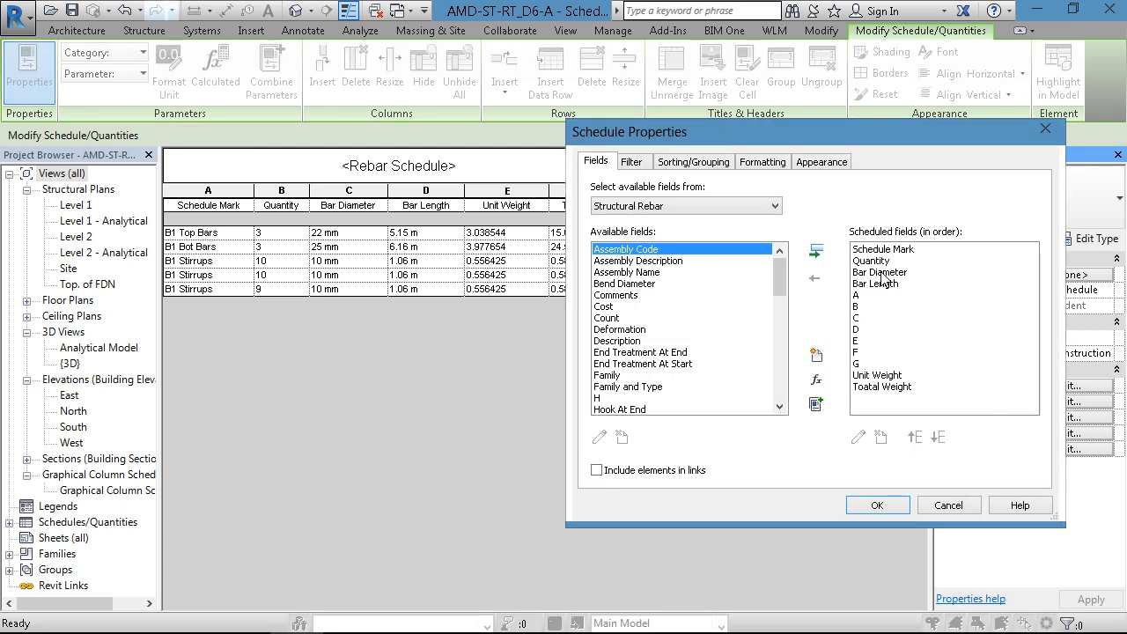
pyautogui.click(762, 165)
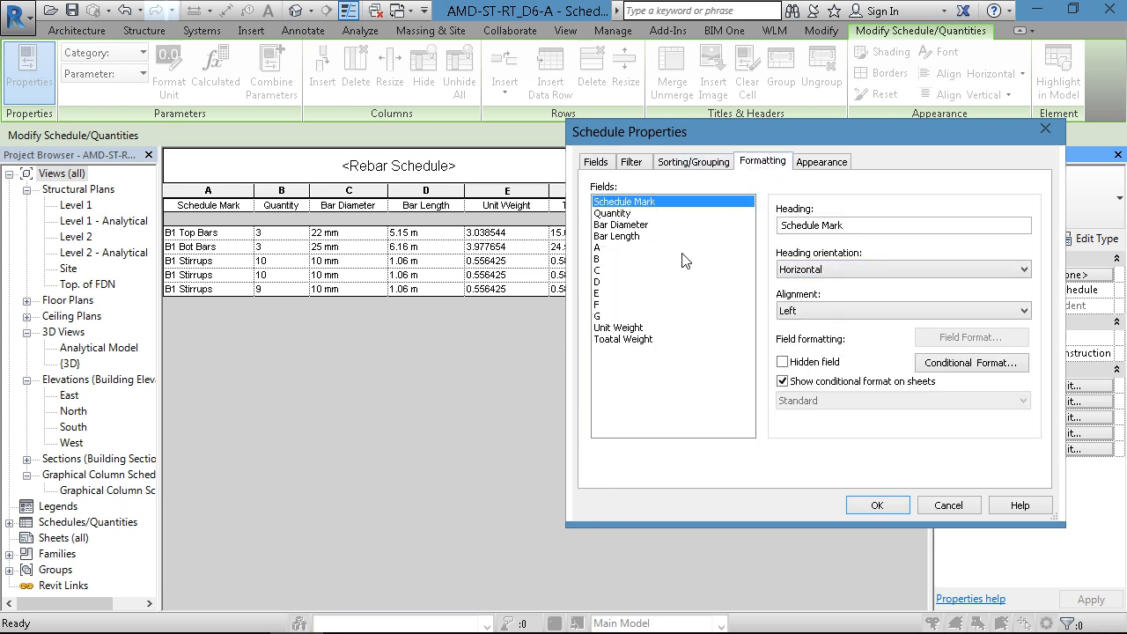
pyautogui.click(625, 237)
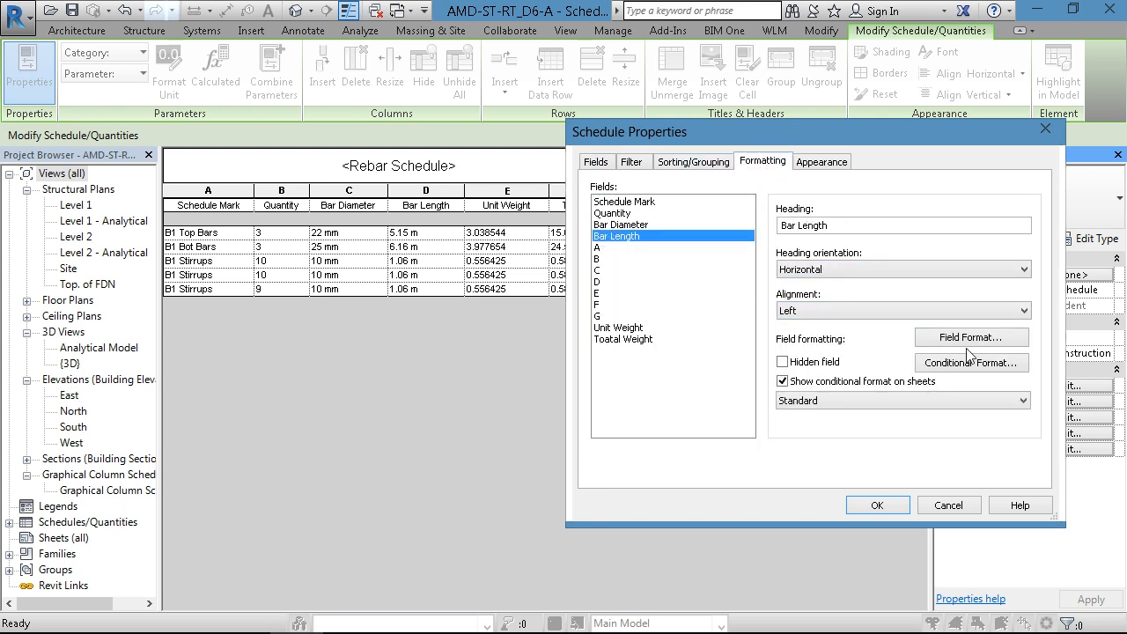
pyautogui.click(968, 338)
pyautogui.click(370, 237)
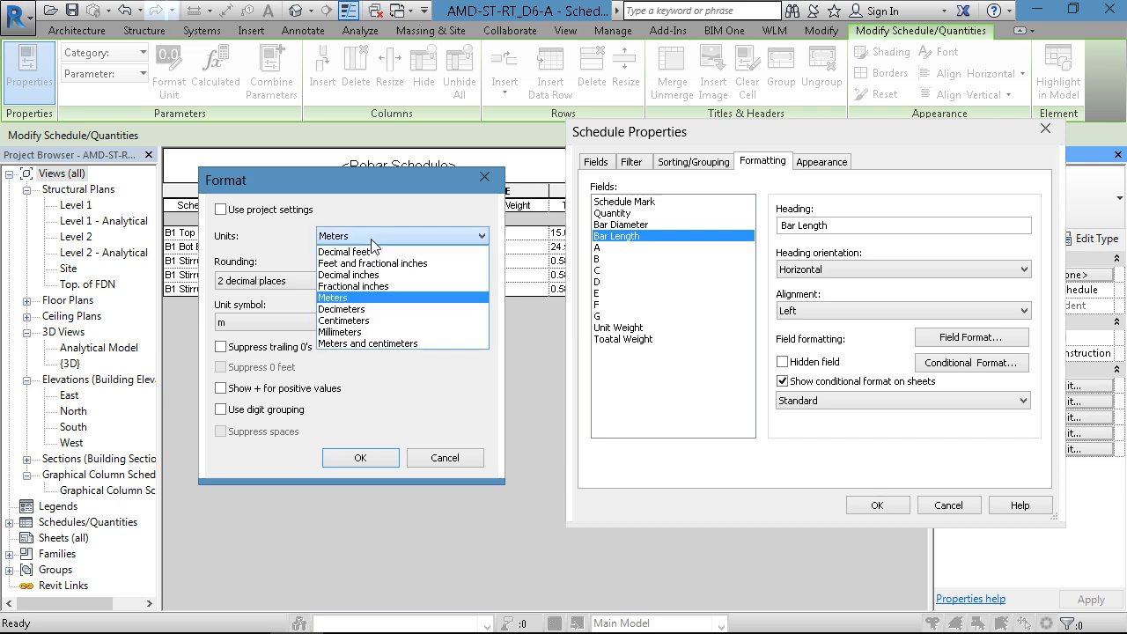
pyautogui.click(351, 332)
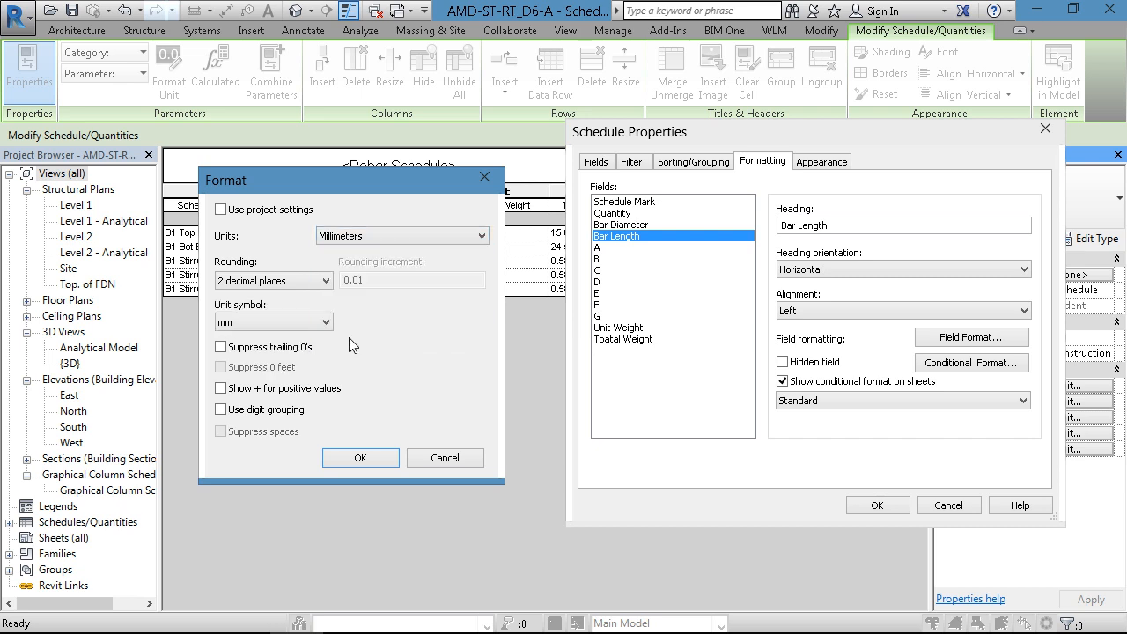
pyautogui.click(360, 457)
pyautogui.click(867, 505)
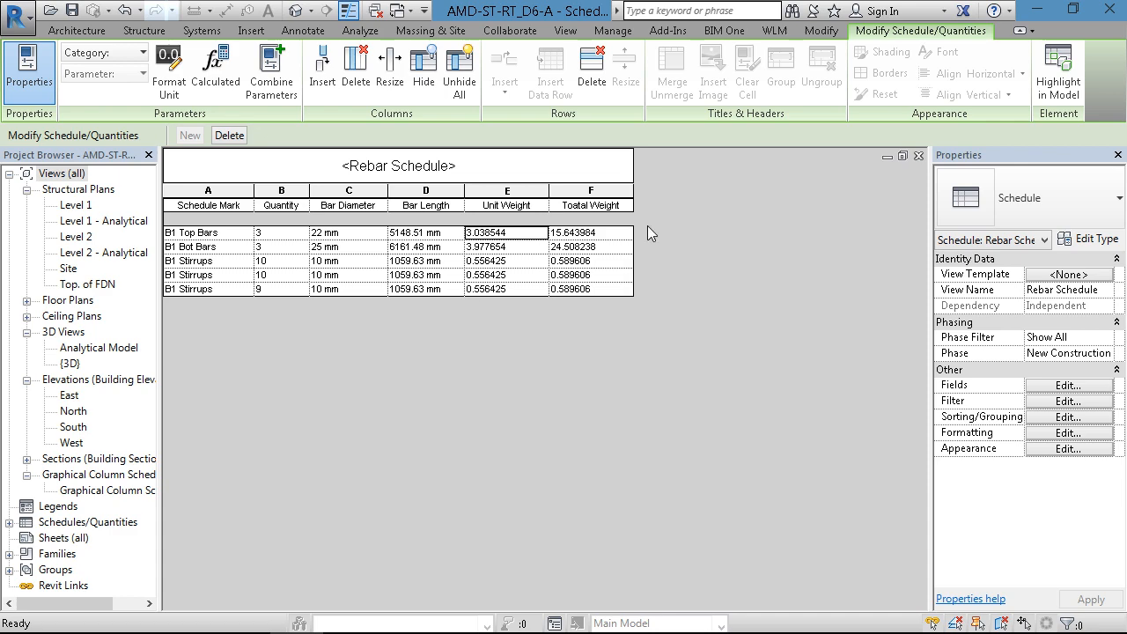
# - Close the rebar schedule and the section view, closing the AMD-ST-RT_D6-A project without saving changes
pyautogui.click(918, 156)
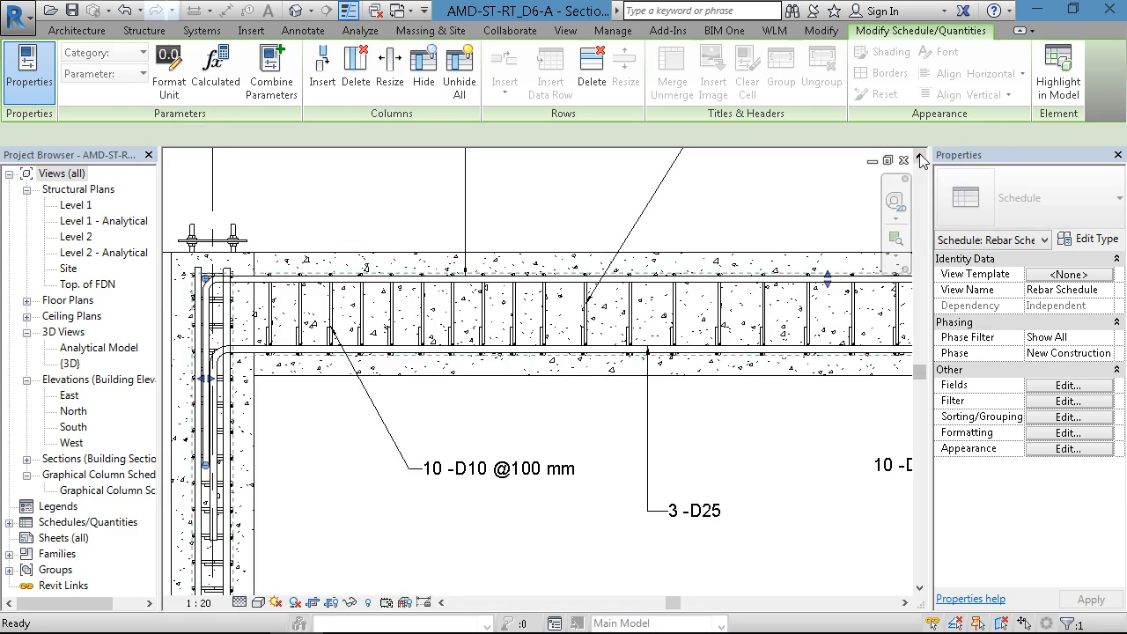
pyautogui.click(904, 161)
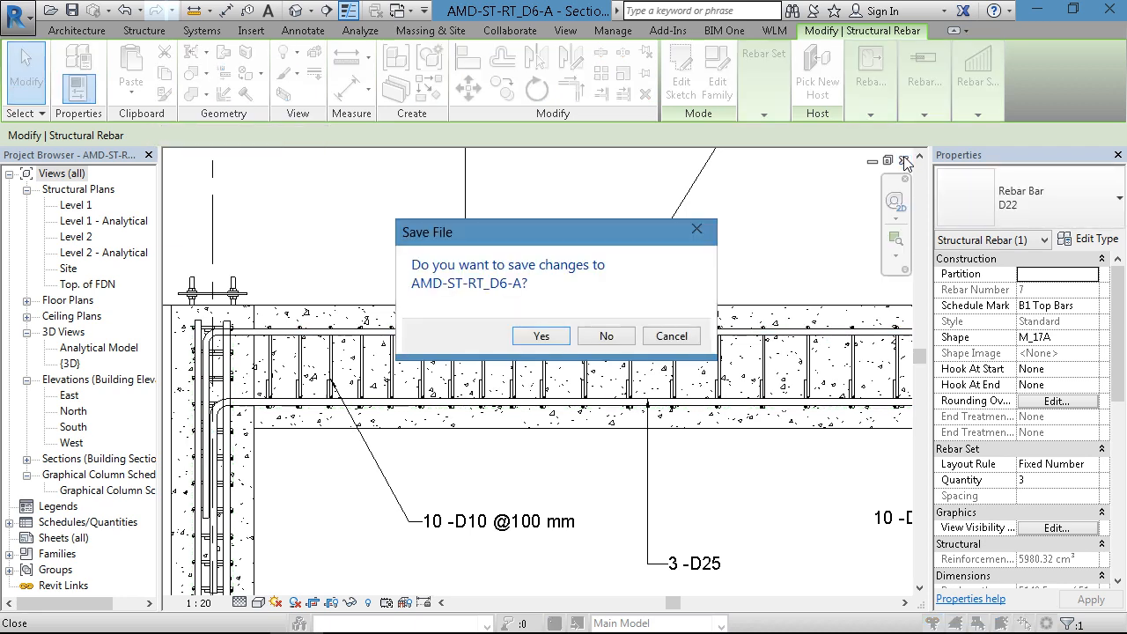
pyautogui.click(599, 336)
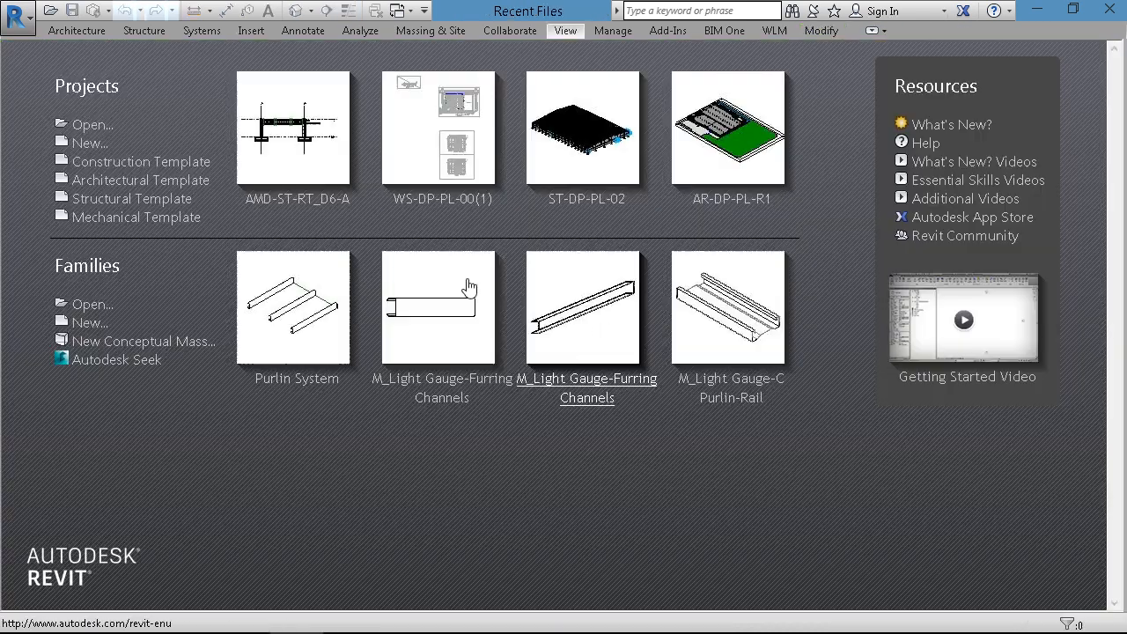
# - Open the AMD-ST-RT_D6-B project from the Day_06 folder and orbit the 3D frame to its back side
pyautogui.click(99, 129)
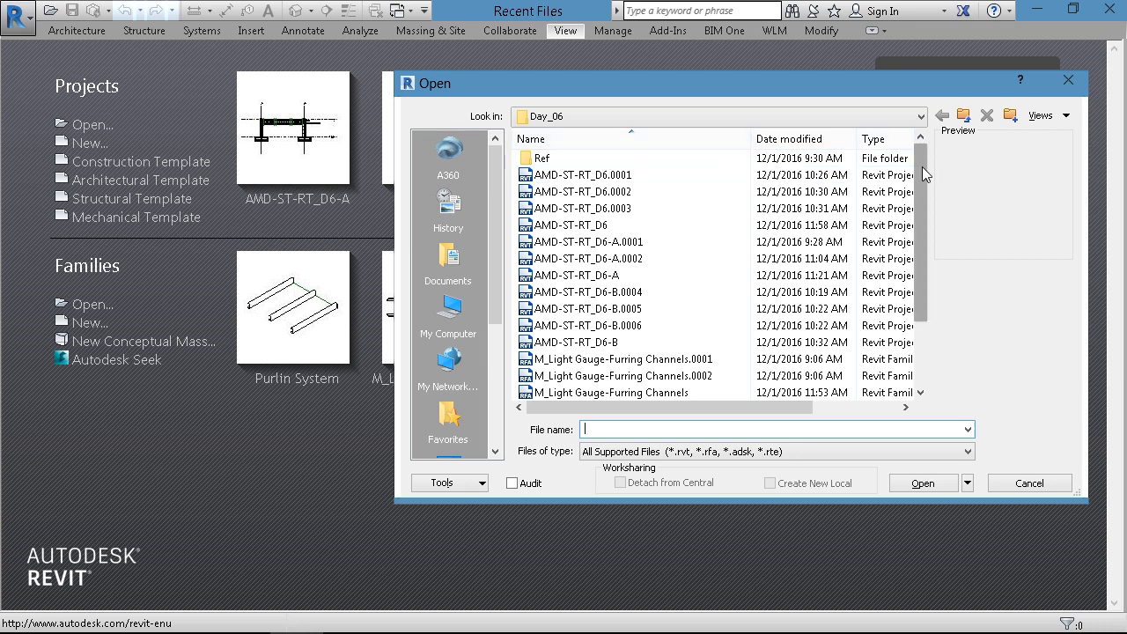
pyautogui.moveTo(920, 179); pyautogui.dragTo(921, 188)
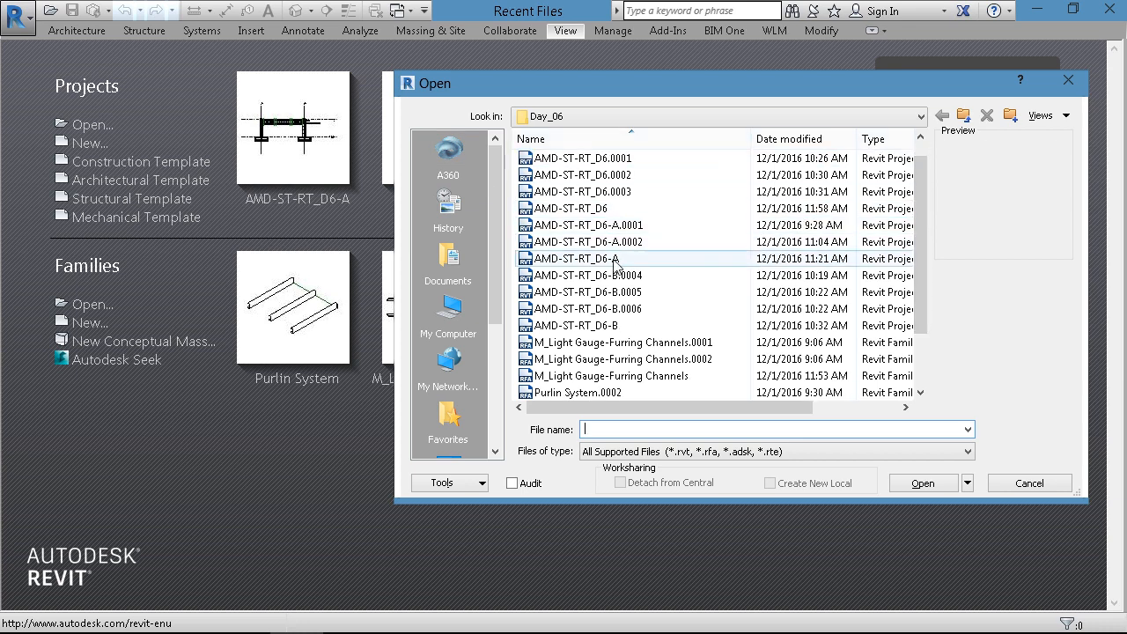
pyautogui.click(615, 260)
pyautogui.click(602, 325)
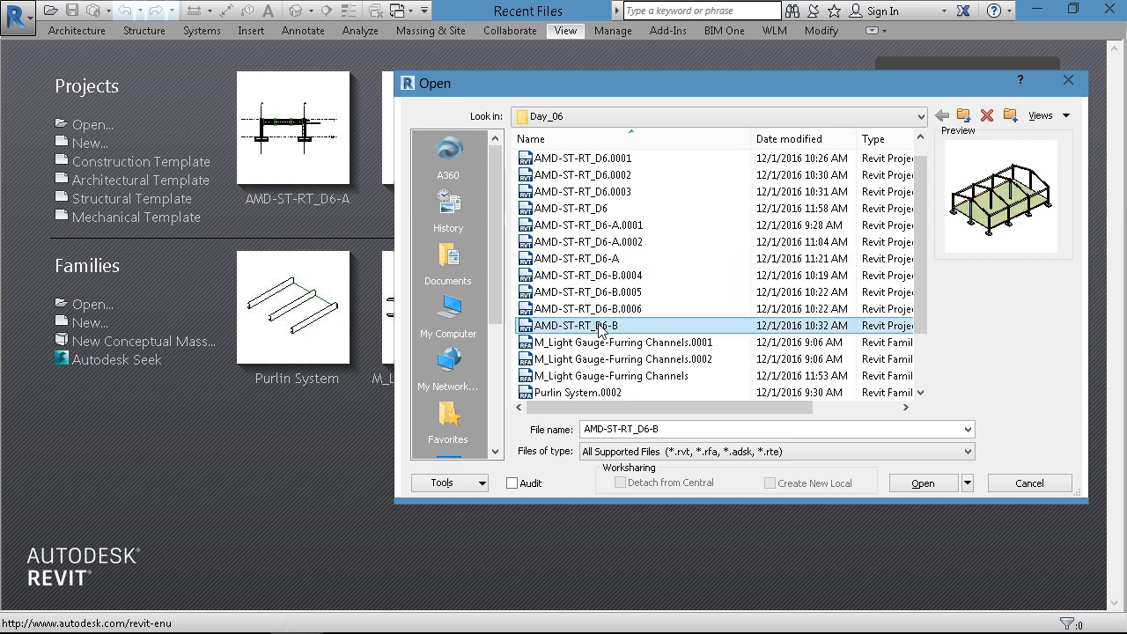
pyautogui.click(921, 483)
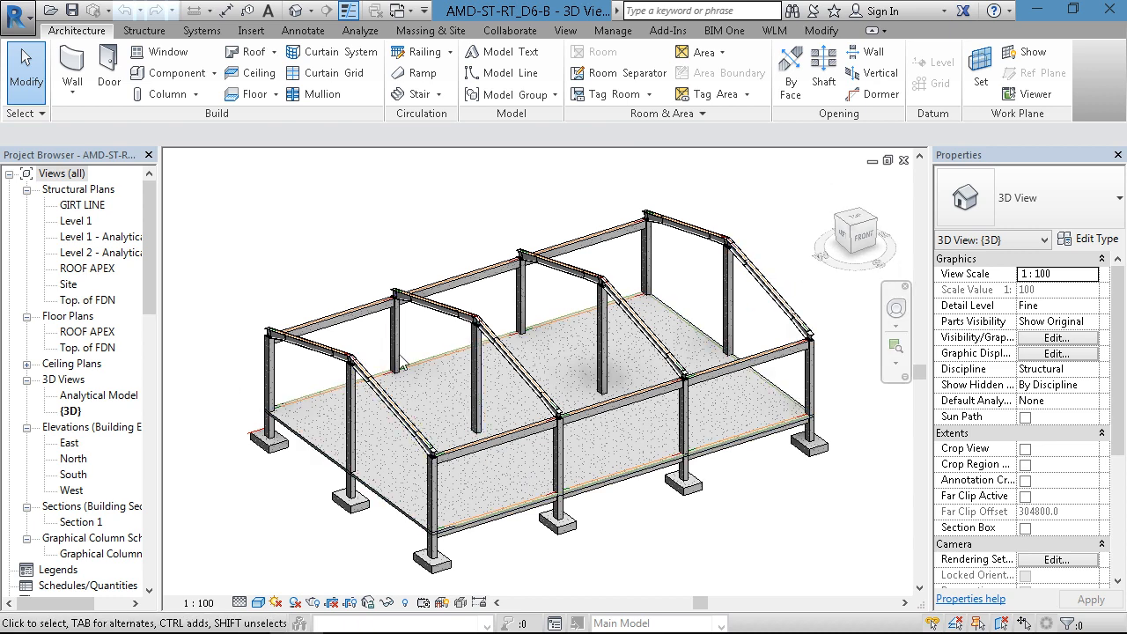
pyautogui.keyDown('shift'); pyautogui.moveTo(380, 421); pyautogui.dragTo(677, 453, button='middle'); pyautogui.keyUp('shift')
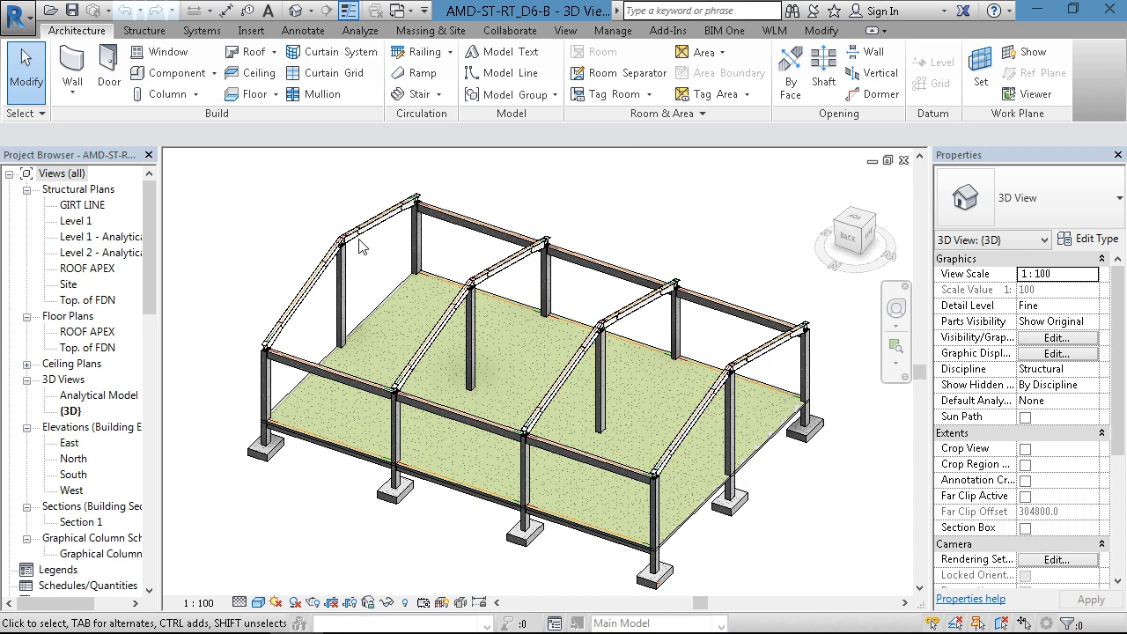
# - Start opening a family file and browse on drive D through 01_Revit, 01.2 Training and 02_STR to the Day_06 folder
pyautogui.click(35, 20)
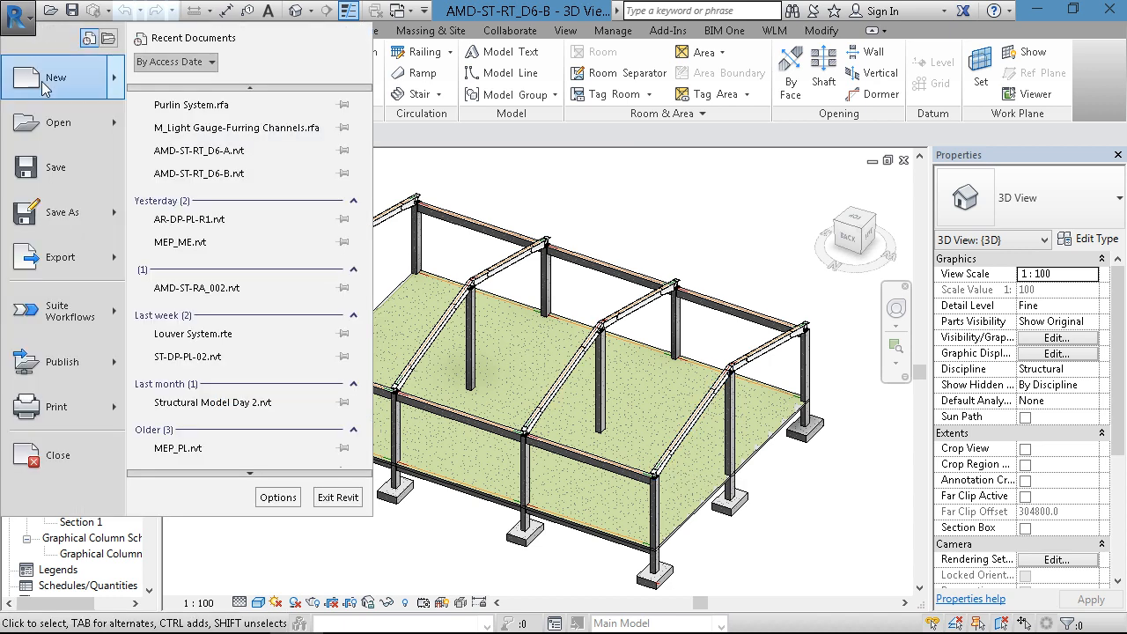
pyautogui.moveTo(64, 136)
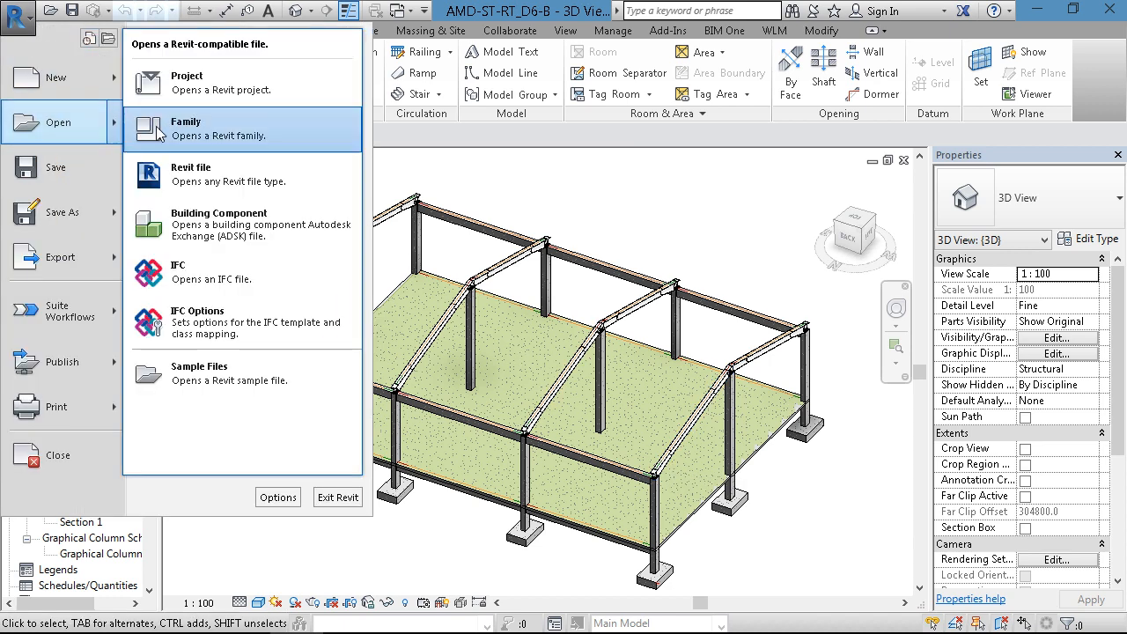
pyautogui.click(167, 143)
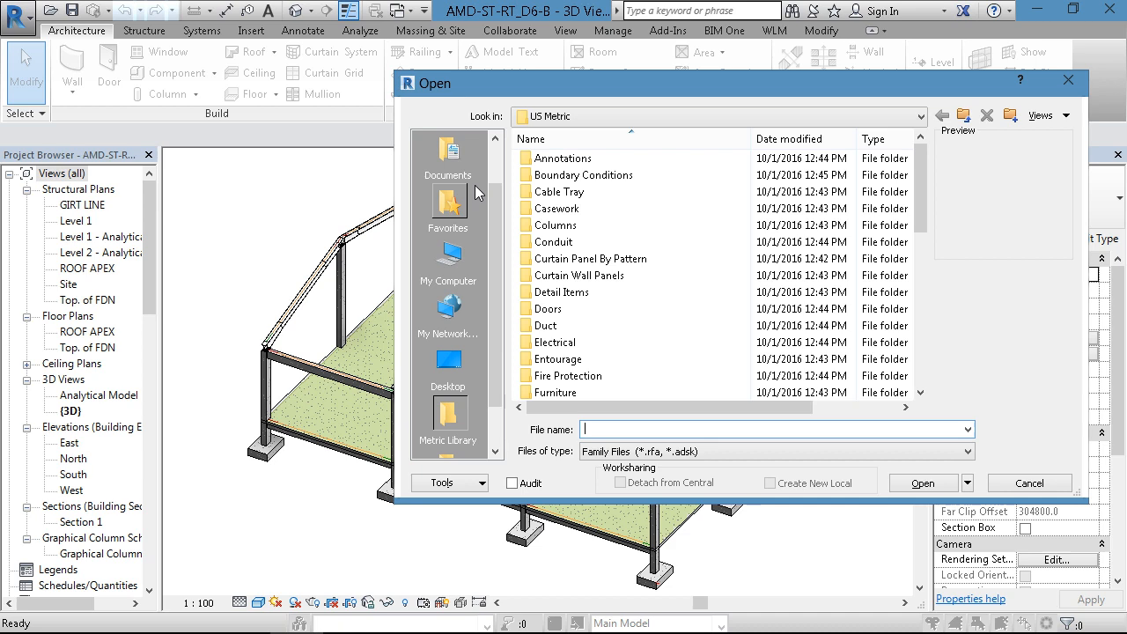
pyautogui.click(687, 115)
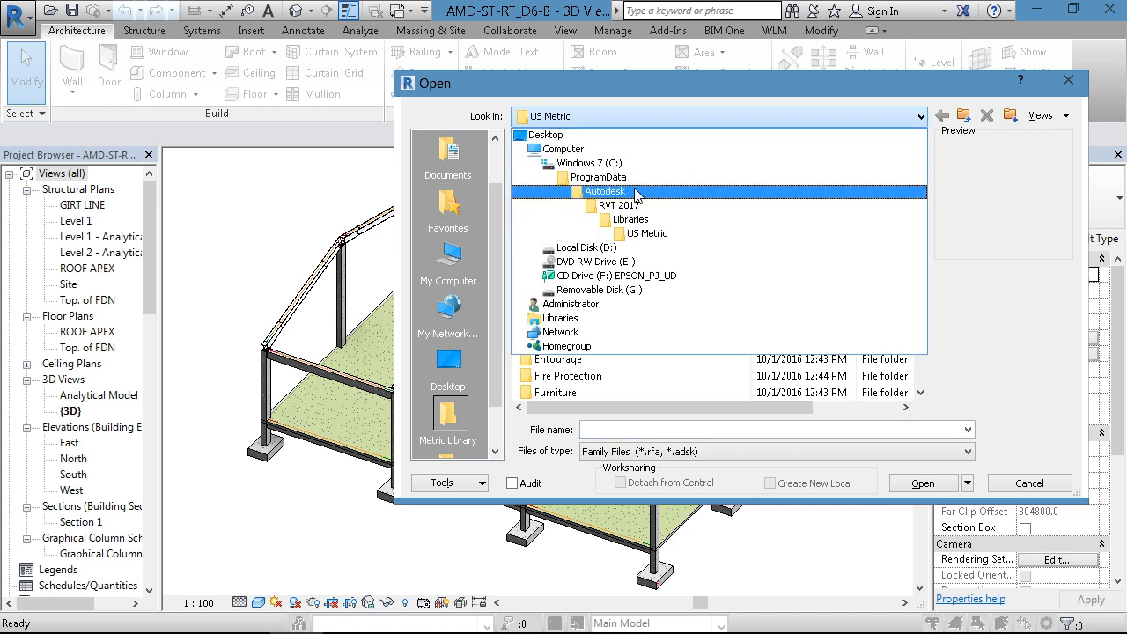
pyautogui.click(591, 248)
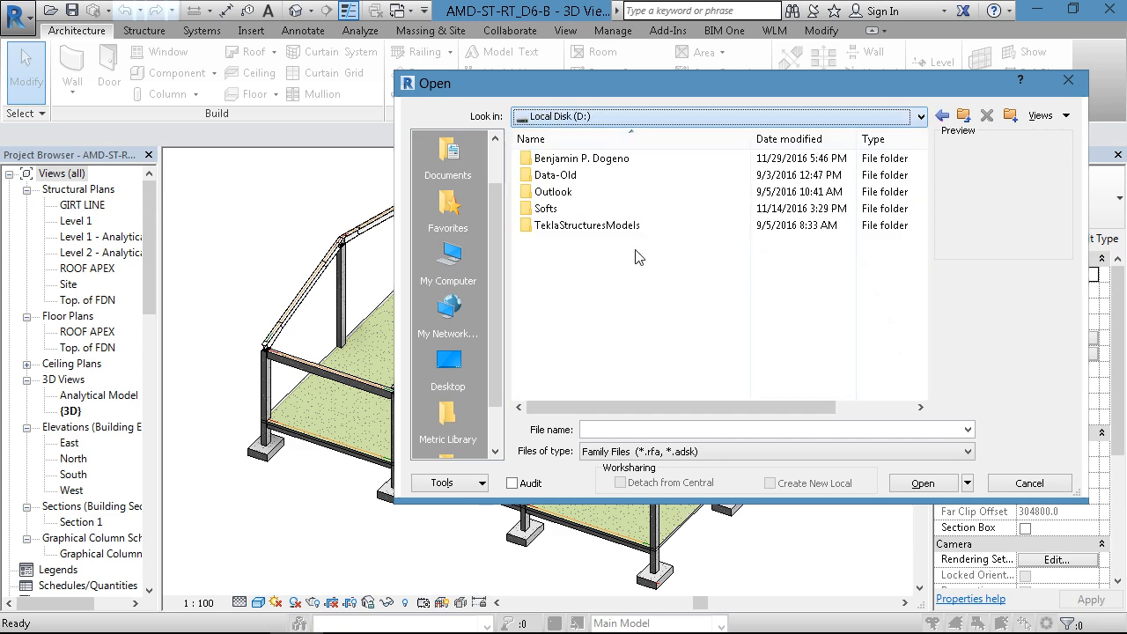
pyautogui.doubleClick(563, 159)
pyautogui.doubleClick(574, 160)
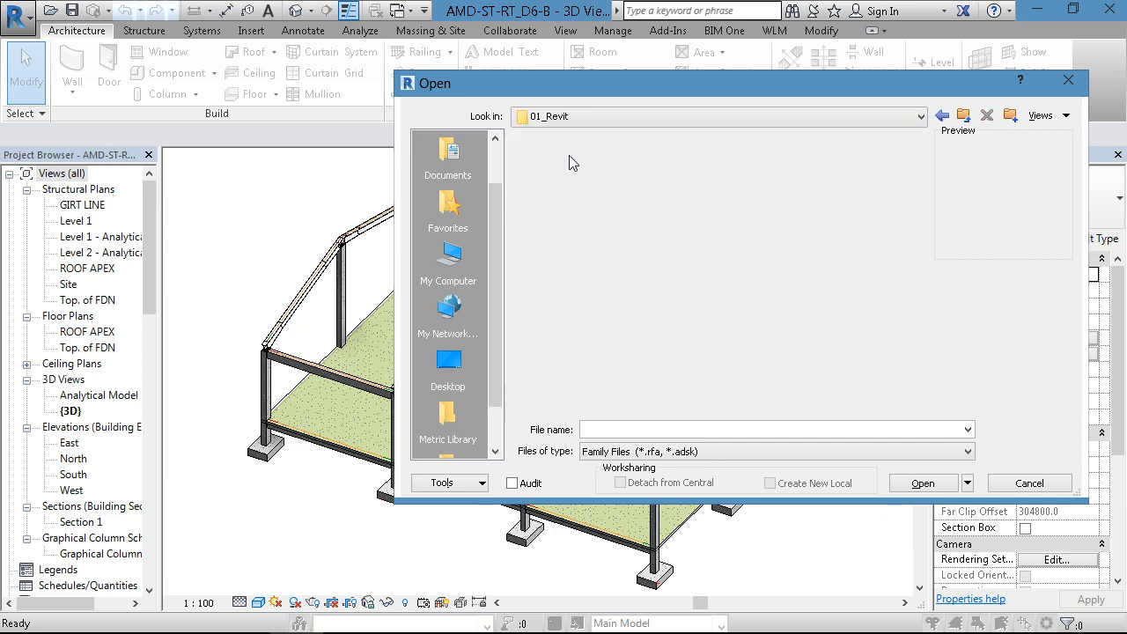
pyautogui.doubleClick(583, 192)
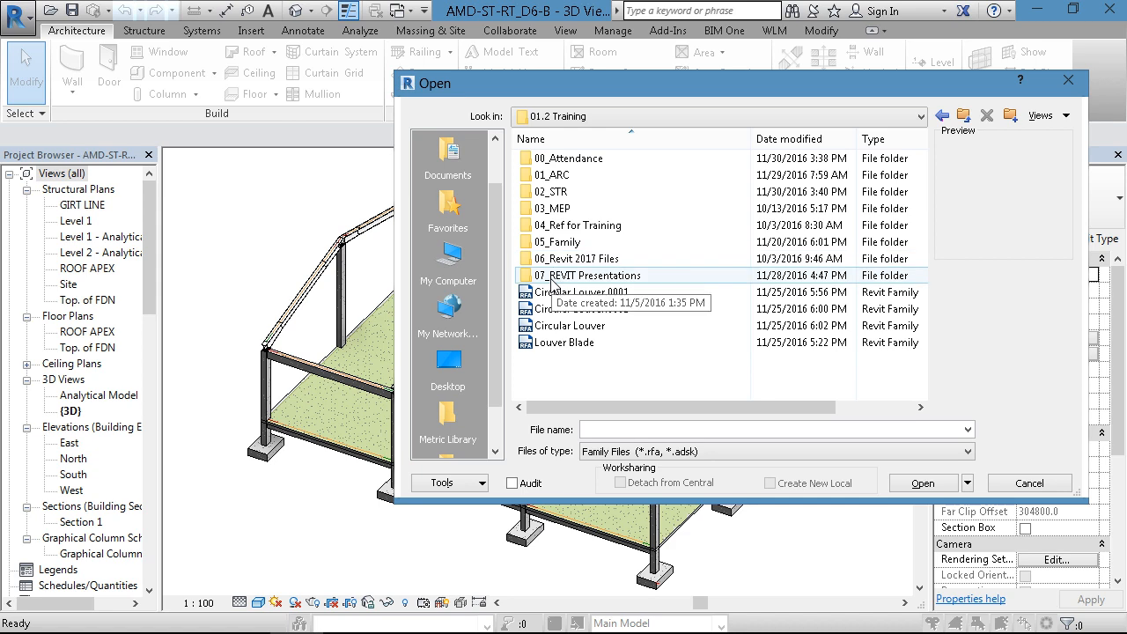
pyautogui.doubleClick(570, 196)
pyautogui.click(570, 198)
pyautogui.doubleClick(570, 195)
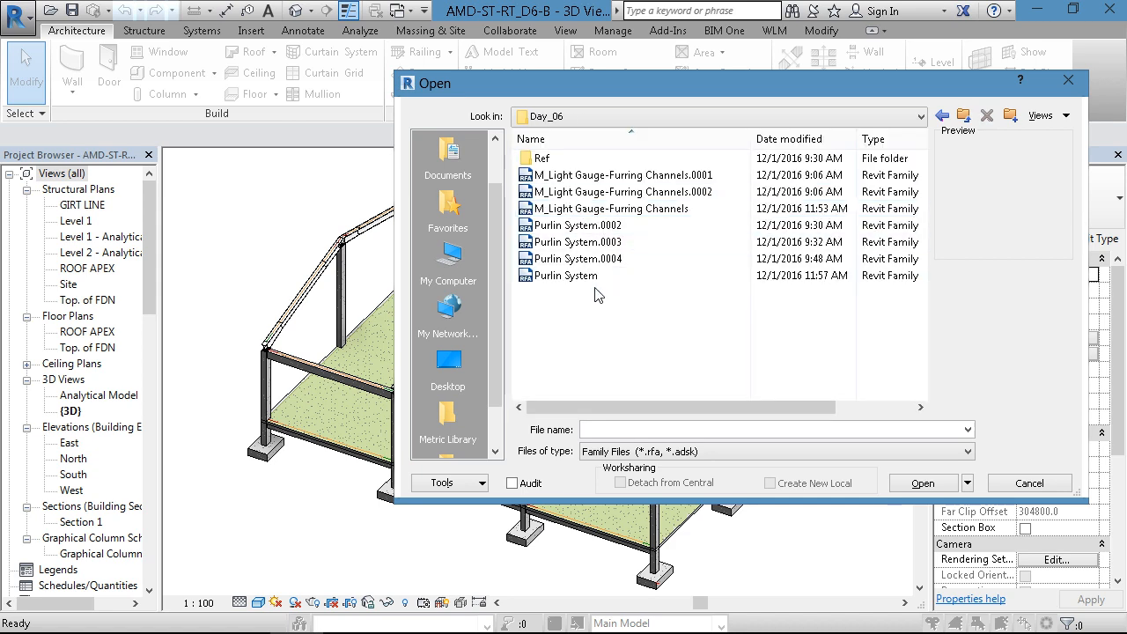
# - Open the M_Light Gauge-Furring Channels family and orbit its 3D view to show the whole channel at an angle
pyautogui.click(592, 210)
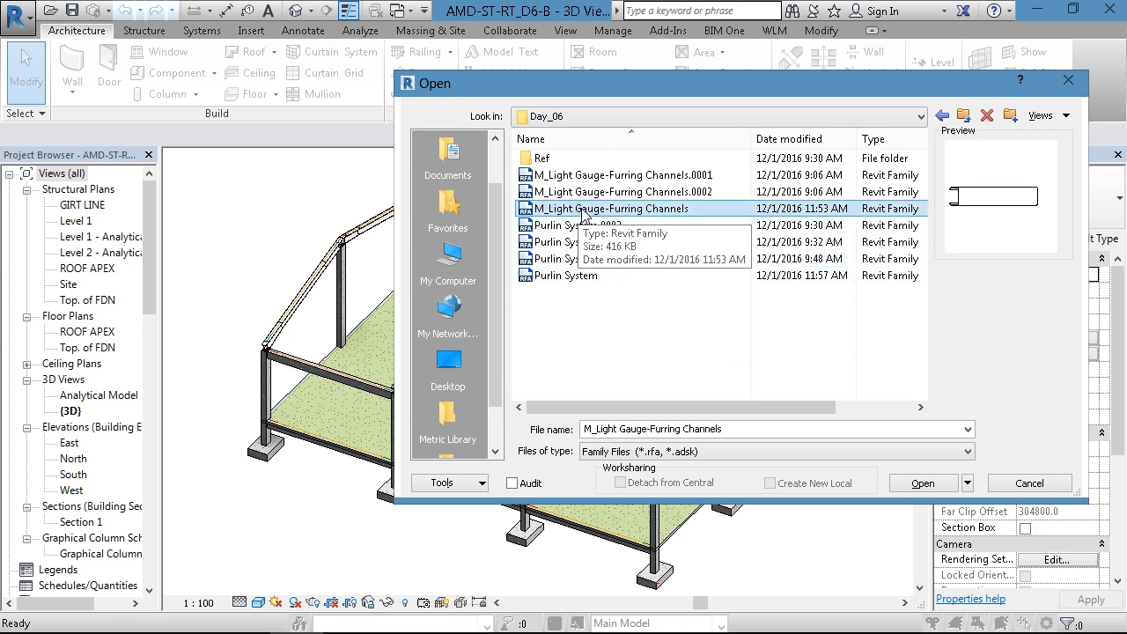
pyautogui.click(918, 490)
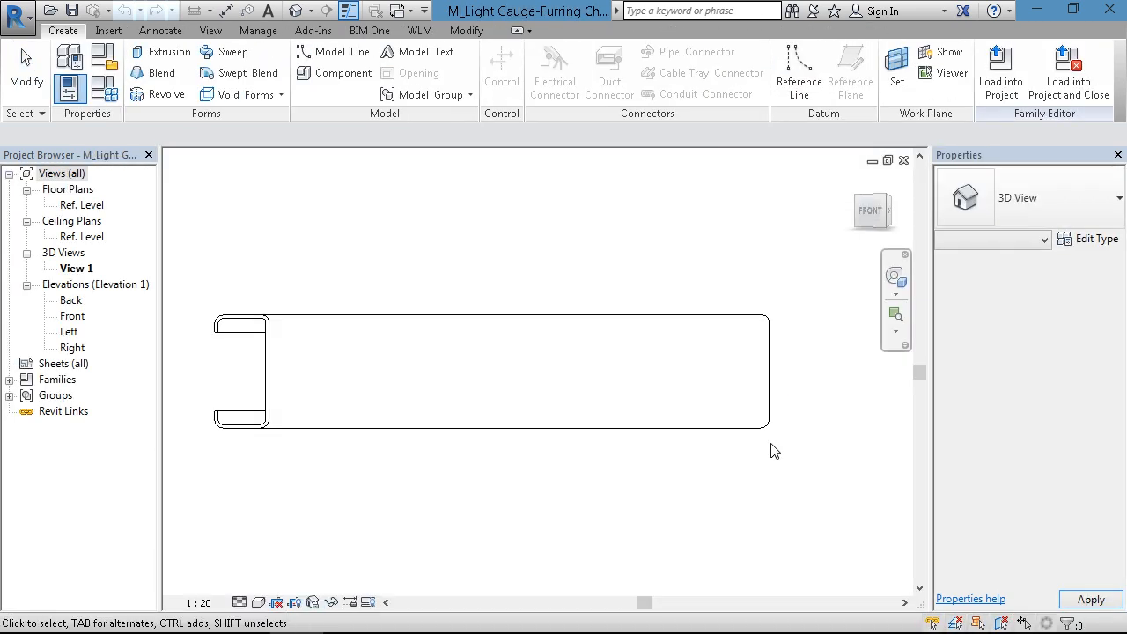
pyautogui.keyDown('shift'); pyautogui.moveTo(730, 432); pyautogui.dragTo(671, 402, button='middle'); pyautogui.keyUp('shift')
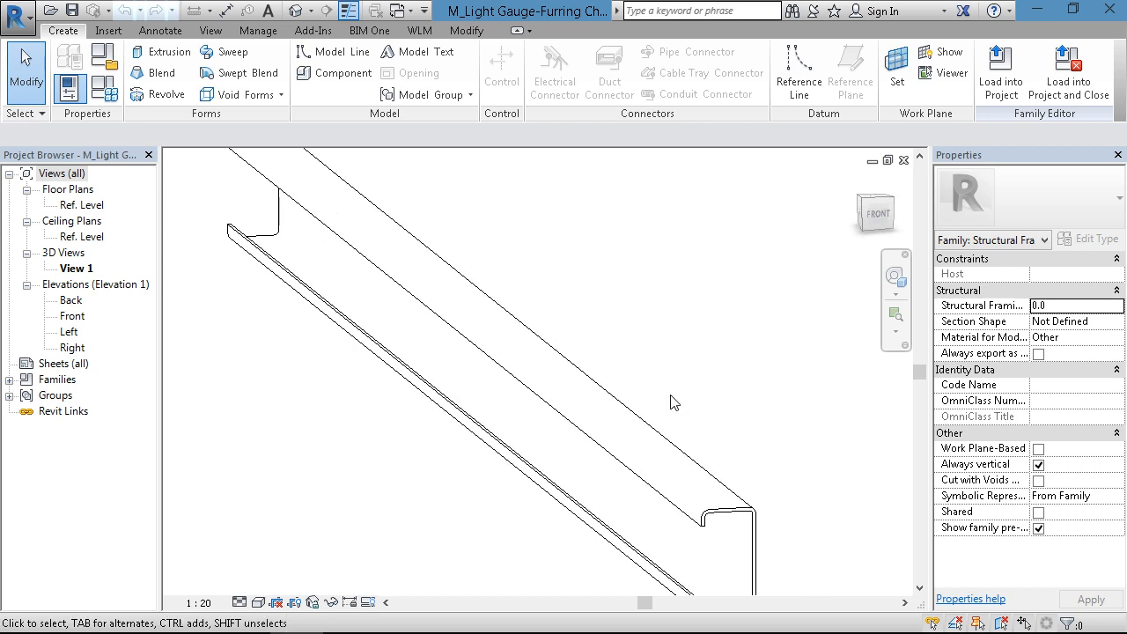
pyautogui.scroll(-3, 673, 398)
pyautogui.scroll(2, 680, 311)
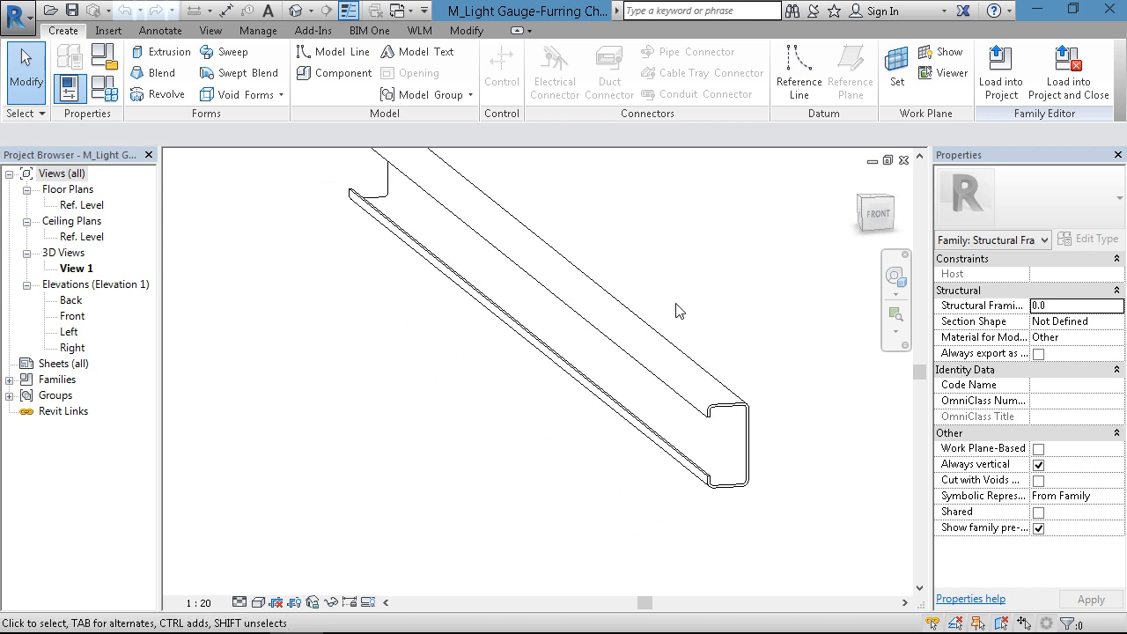
pyautogui.scroll(-1, 674, 317)
pyautogui.moveTo(672, 325); pyautogui.dragTo(669, 372, button='middle')
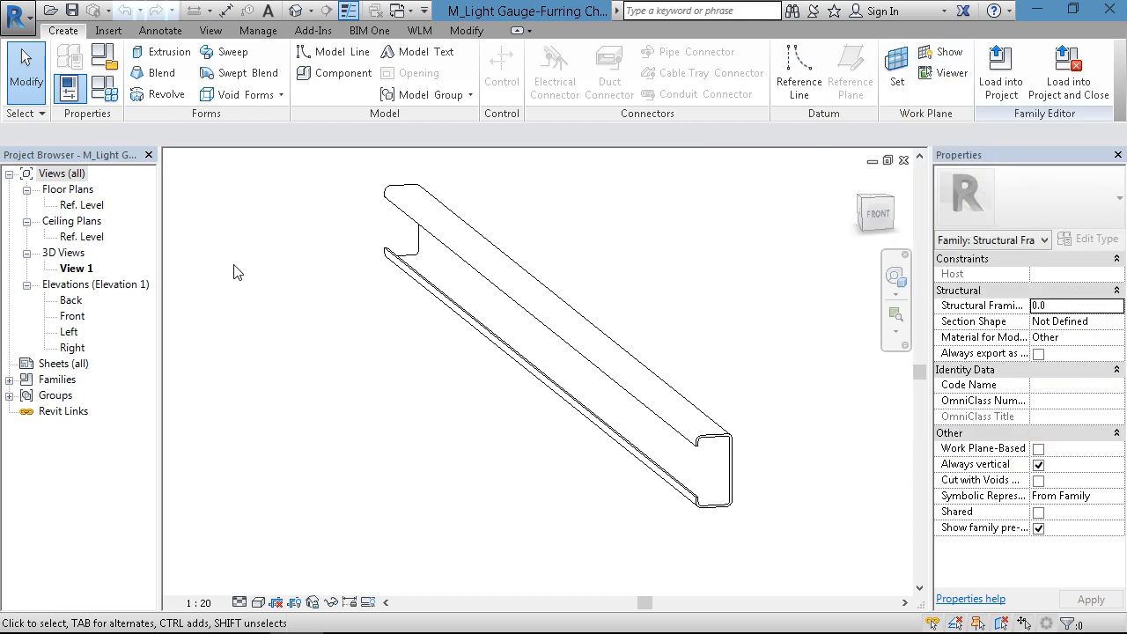
pyautogui.moveTo(490, 627)
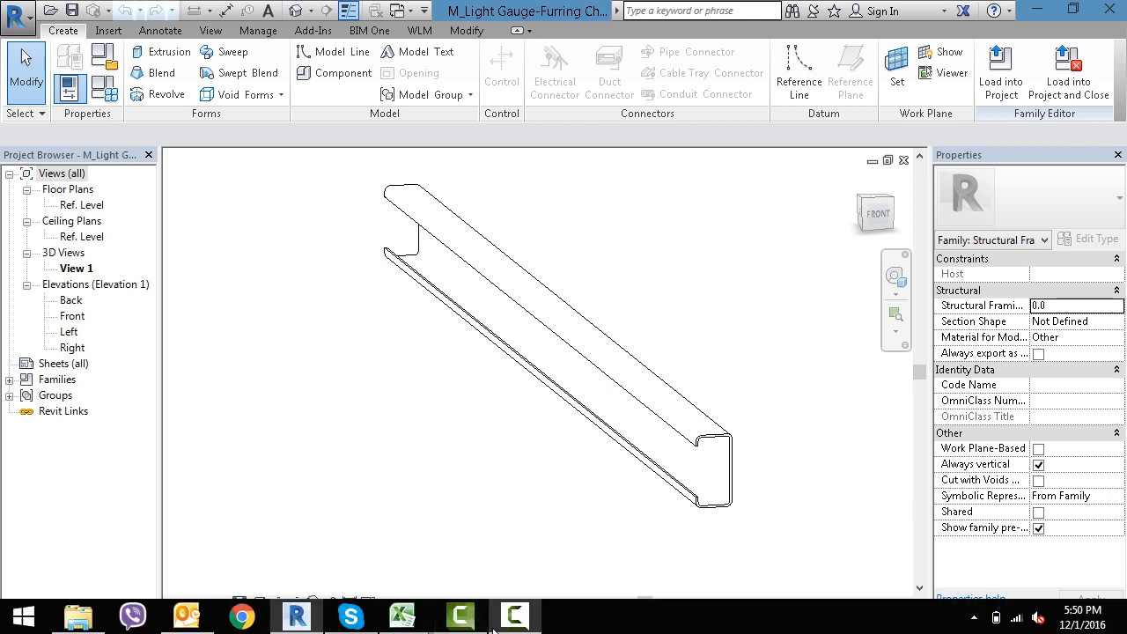
pyautogui.click(514, 614)
pyautogui.click(1088, 521)
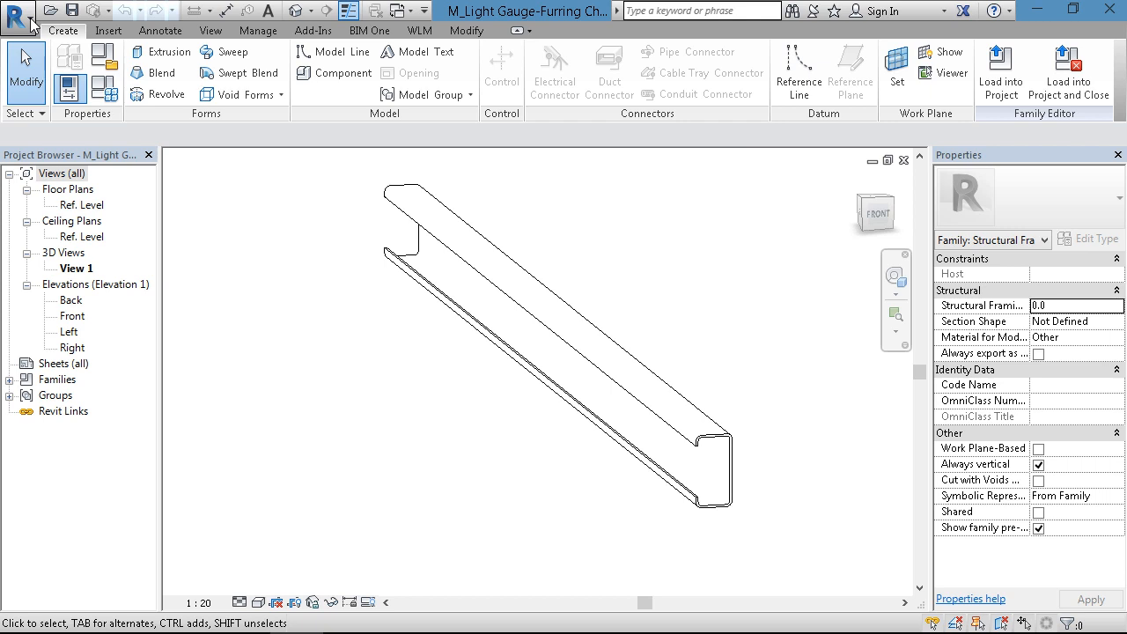
# - Create a new family from the Metric Generic Model line based template
pyautogui.click(18, 18)
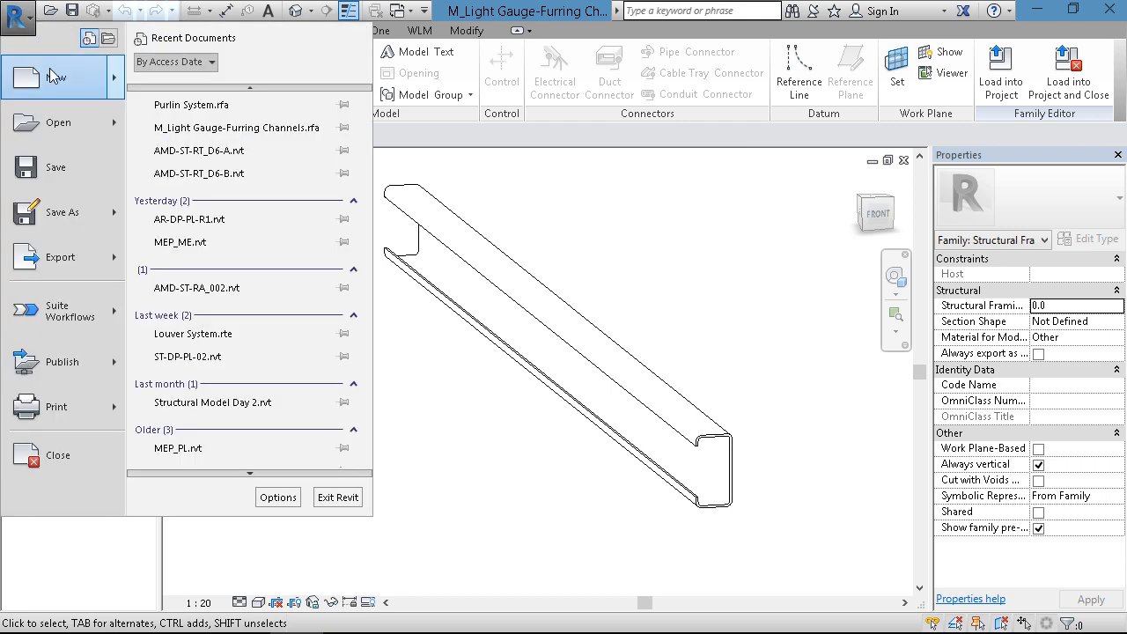
pyautogui.moveTo(53, 79)
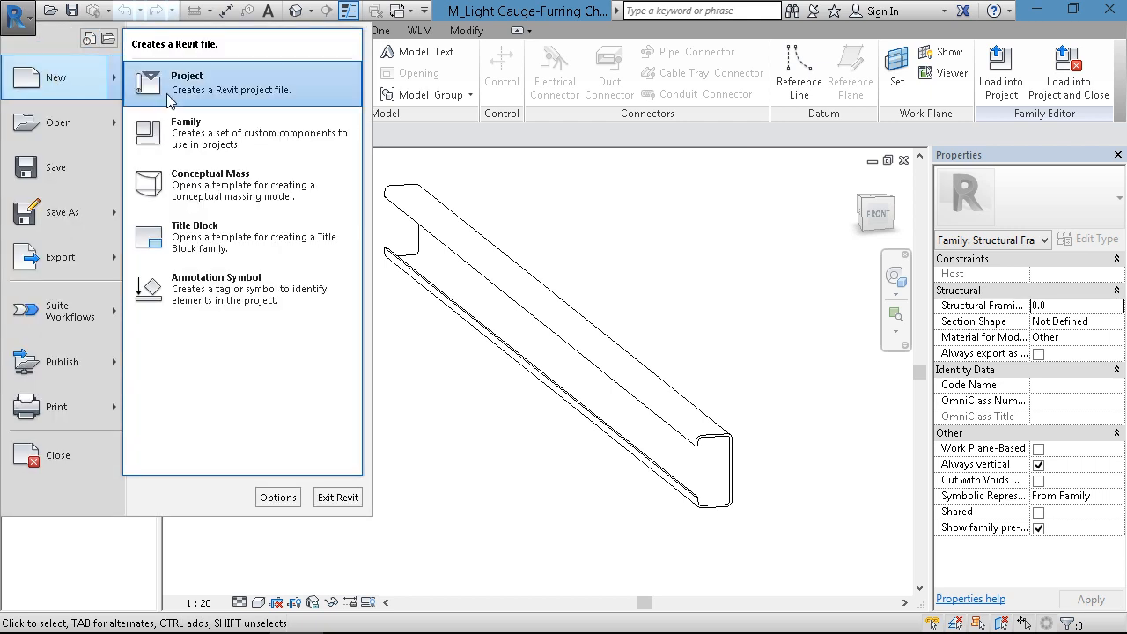
pyautogui.click(212, 143)
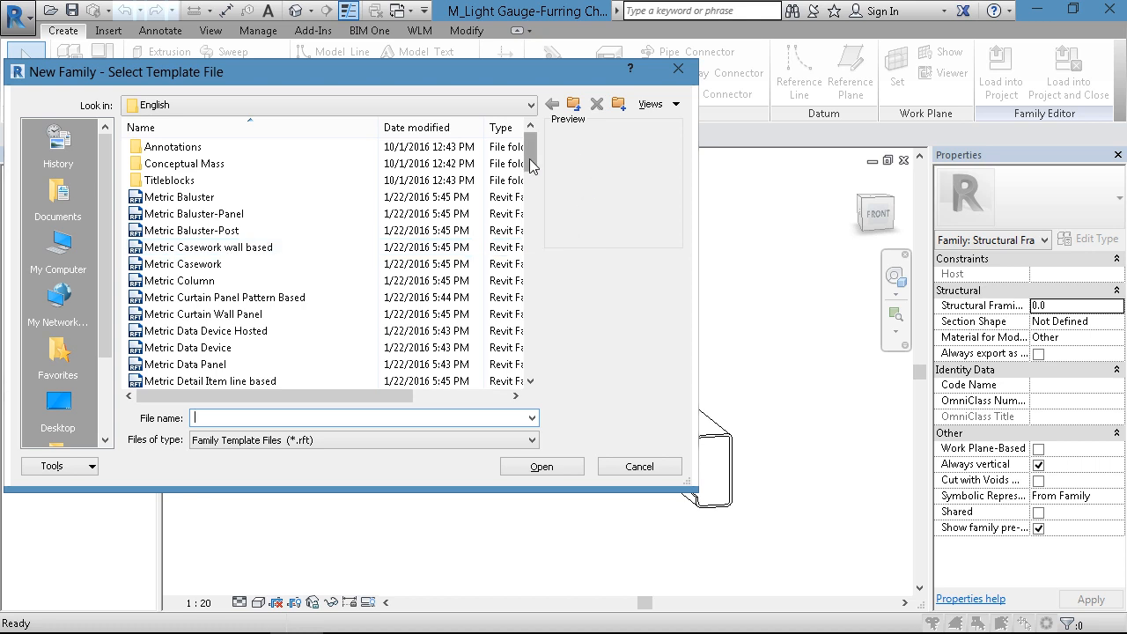
pyautogui.moveTo(530, 155)
pyautogui.mouseDown()
pyautogui.moveTo(531, 263)
pyautogui.moveTo(530, 240)
pyautogui.mouseUp()
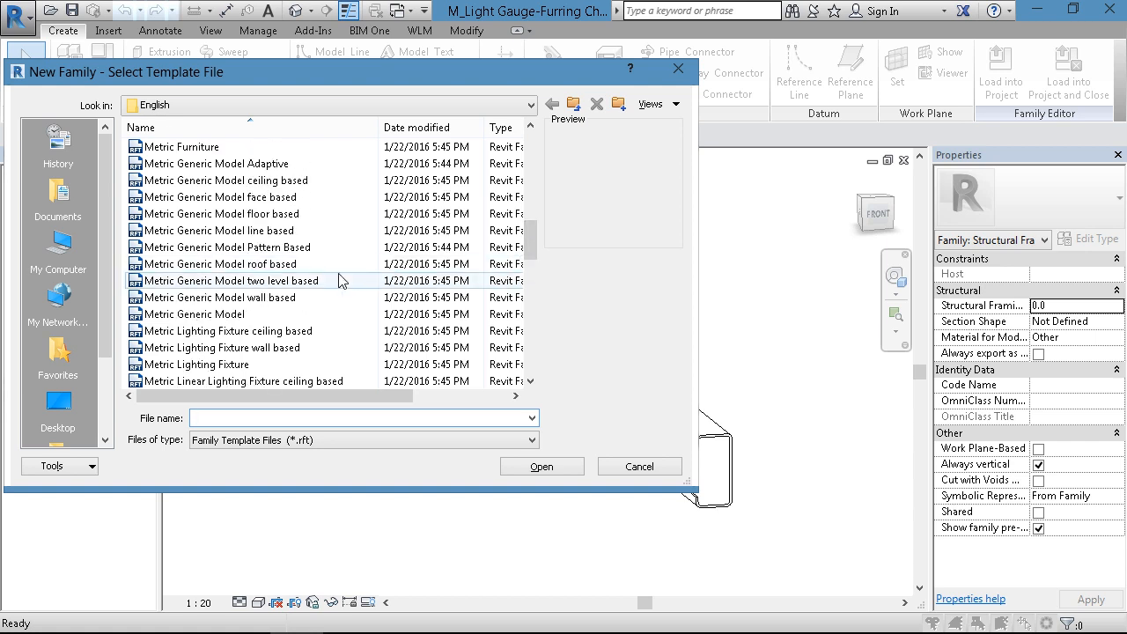
pyautogui.click(247, 233)
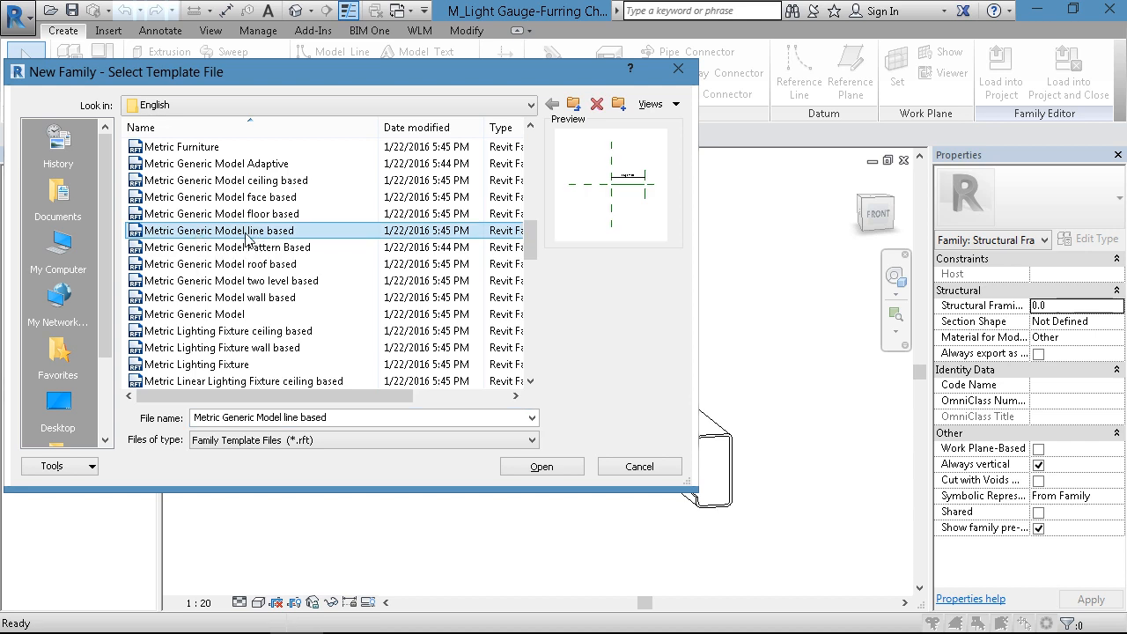
pyautogui.click(553, 472)
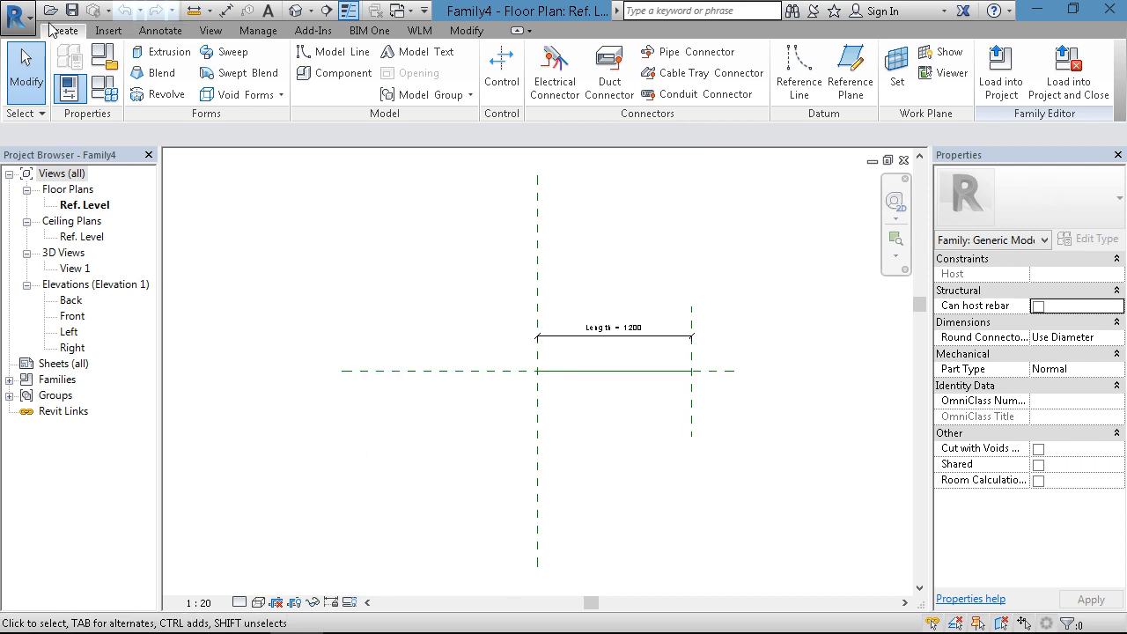
pyautogui.click(16, 12)
pyautogui.moveTo(74, 77)
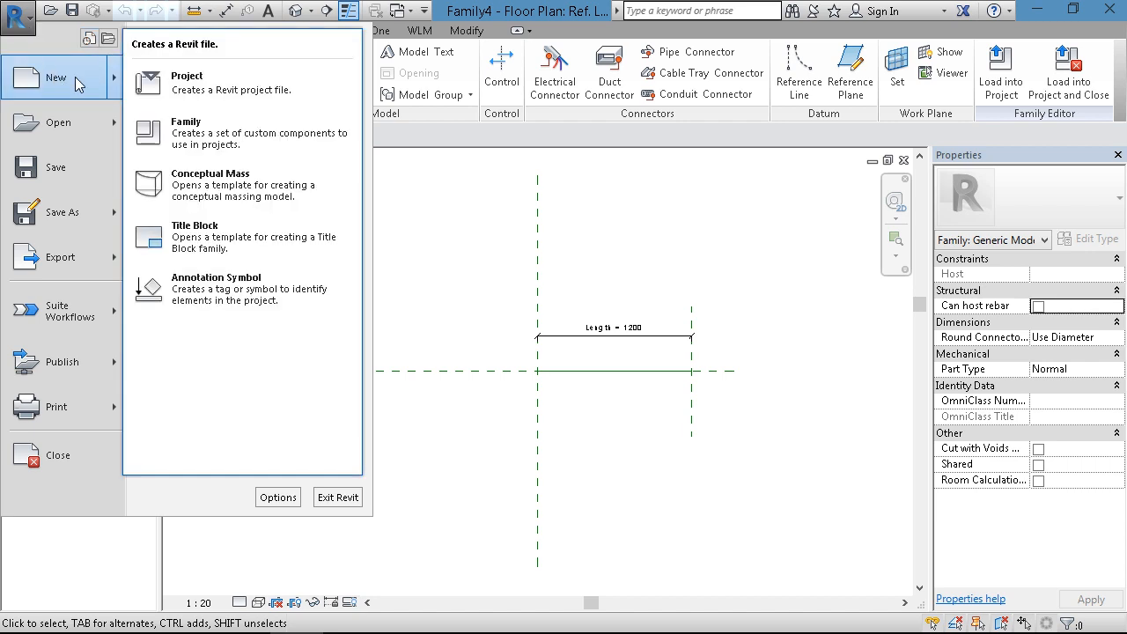
pyautogui.click(167, 123)
pyautogui.moveTo(528, 155); pyautogui.dragTo(530, 224)
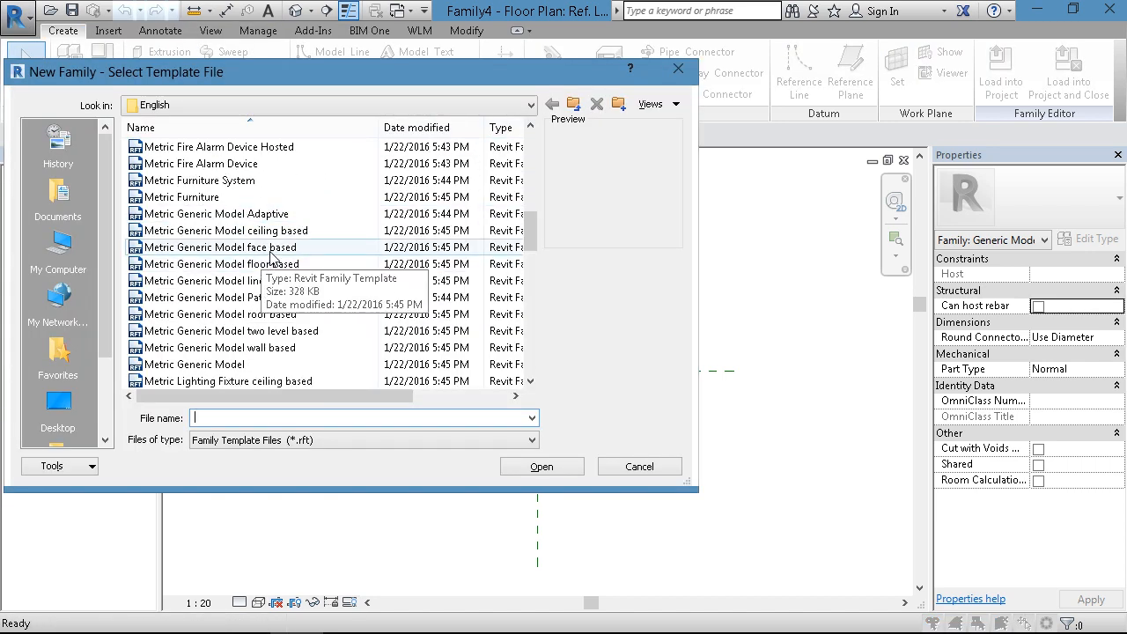
pyautogui.click(296, 281)
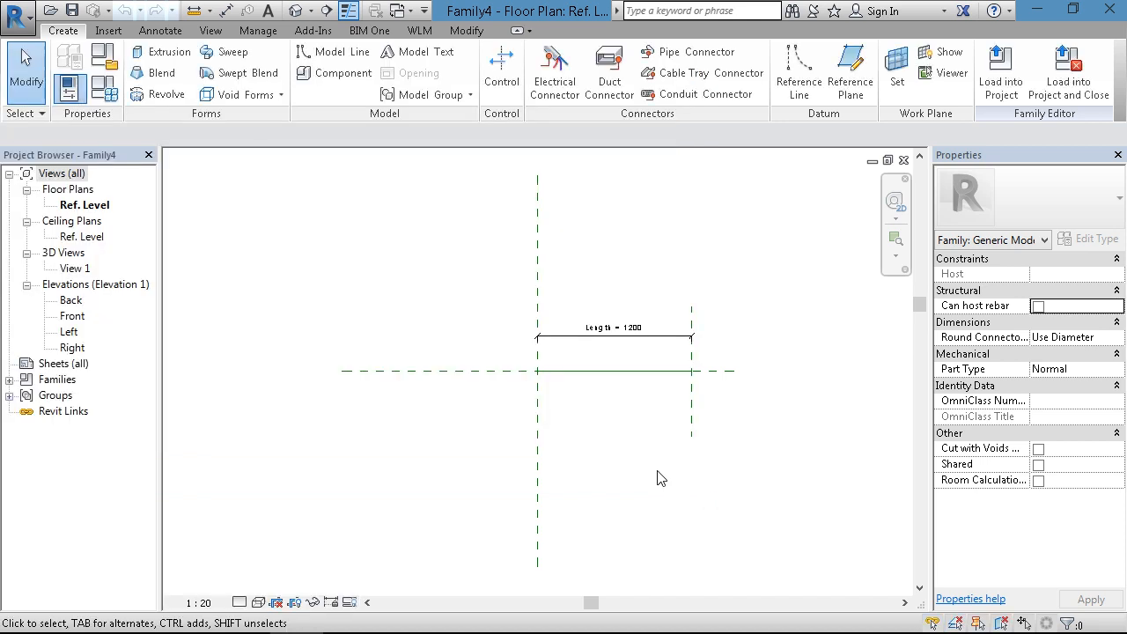
pyautogui.click(656, 472)
# - Draw a horizontal reference plane about 875 mm below the Center (Front/Back) plane, crossing the full width of the length line
pyautogui.moveTo(606, 452); pyautogui.dragTo(516, 401, button='middle')
pyautogui.scroll(2, 520, 367)
pyautogui.scroll(1, 498, 384)
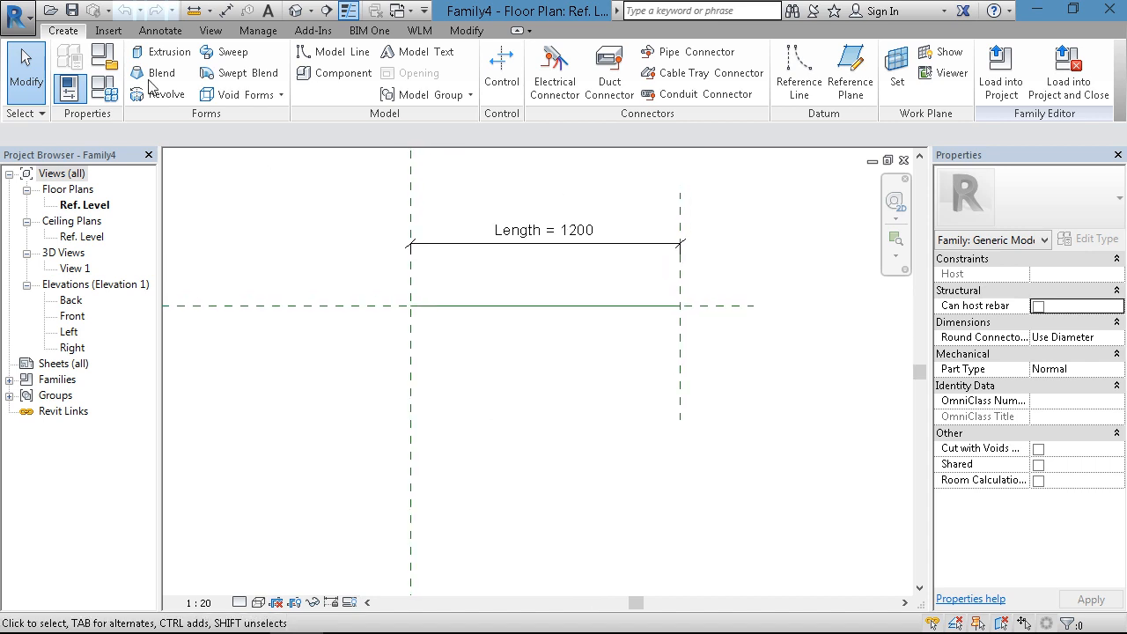
pyautogui.click(850, 82)
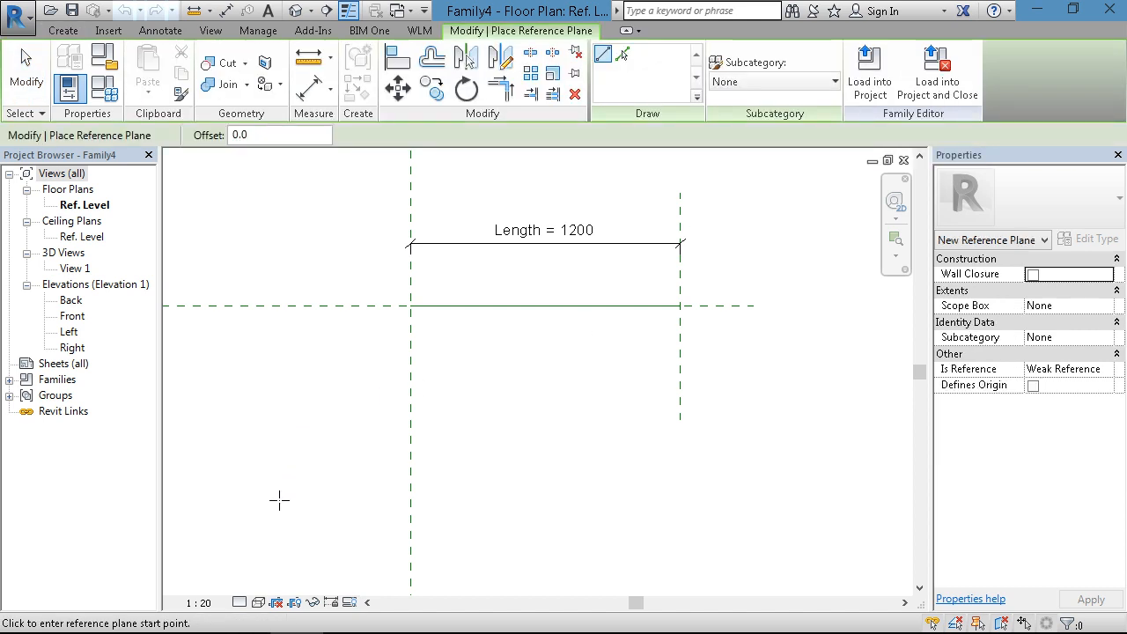
pyautogui.click(796, 503)
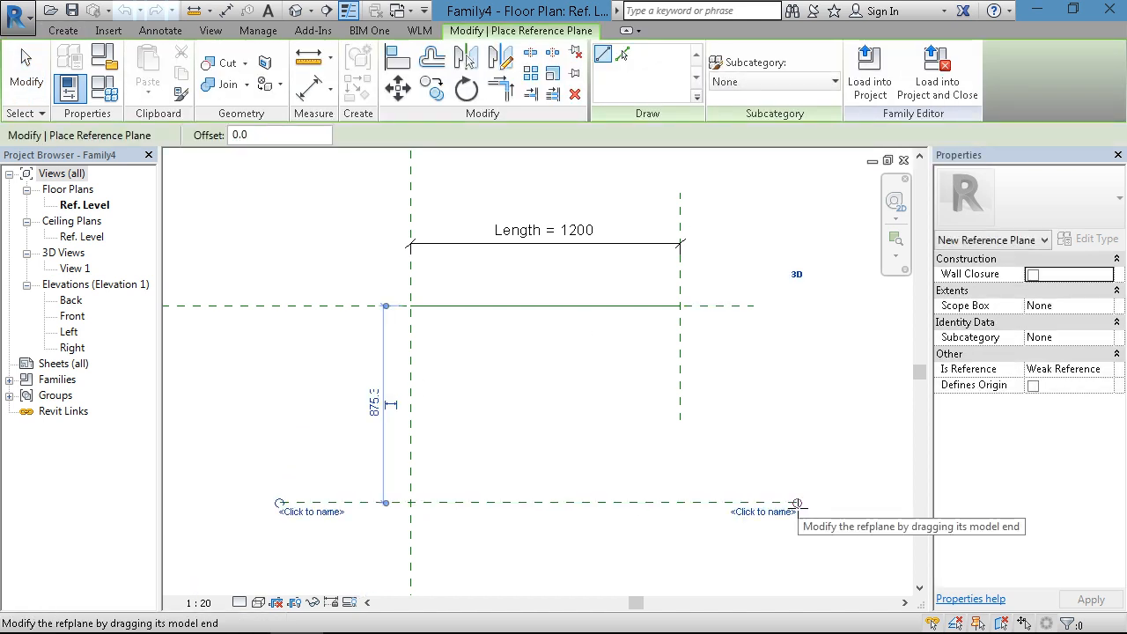
pyautogui.press('Escape')
pyautogui.press('Escape')
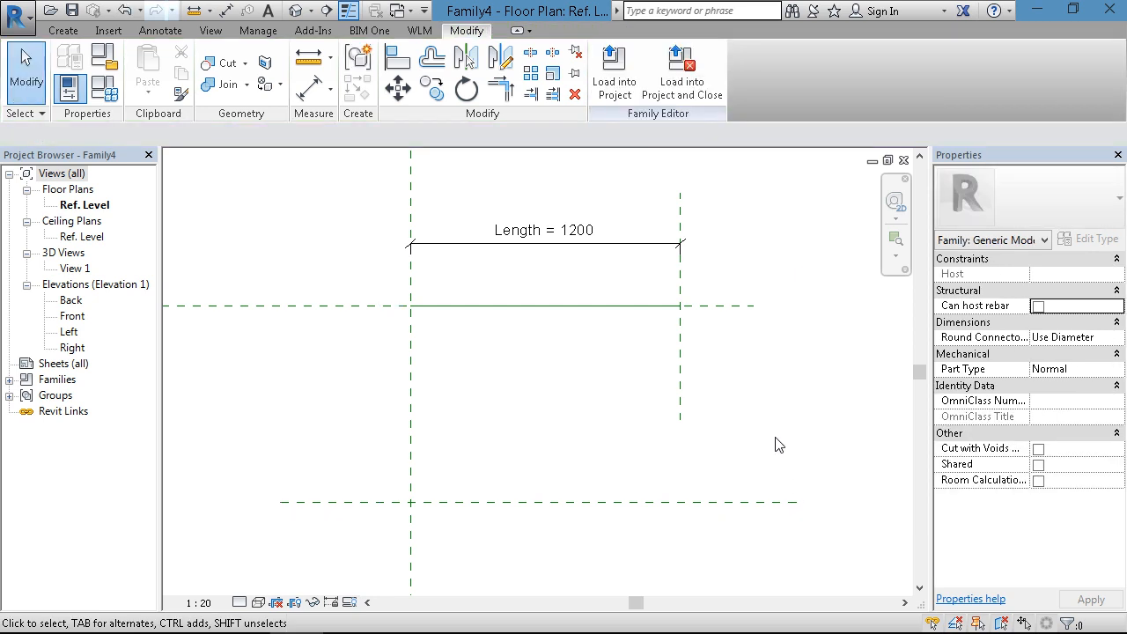
# - Add an aligned dimension between the lower horizontal reference plane and the Center (Front/Back) plane, left of the length line
pyautogui.moveTo(775, 445); pyautogui.dragTo(780, 405, button='middle')
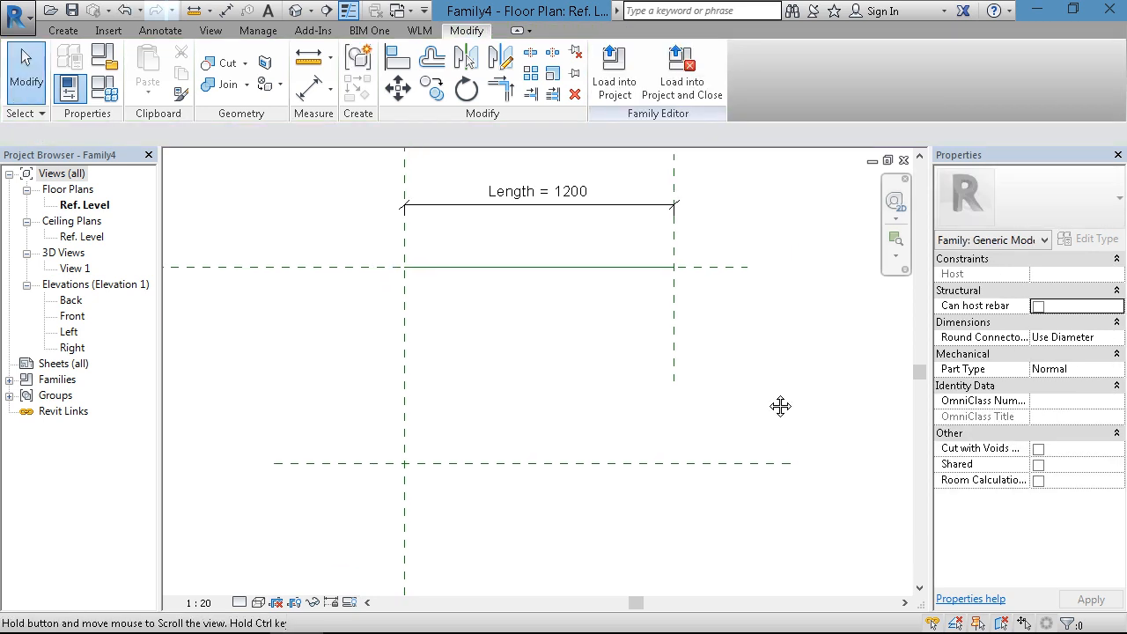
pyautogui.click(64, 30)
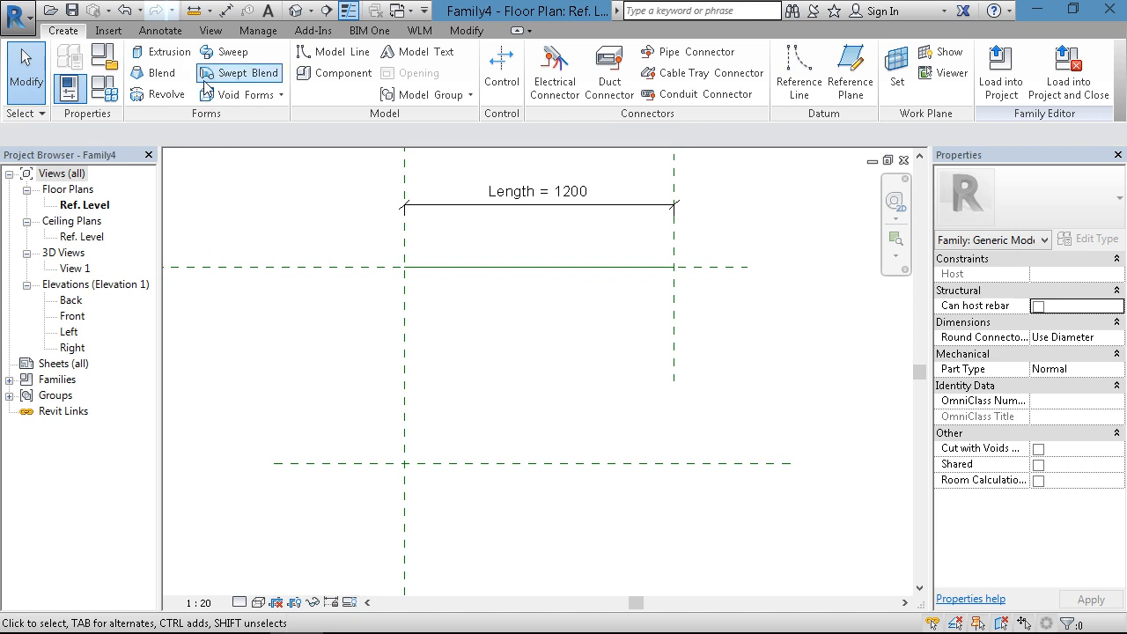
pyautogui.click(160, 31)
pyautogui.click(69, 68)
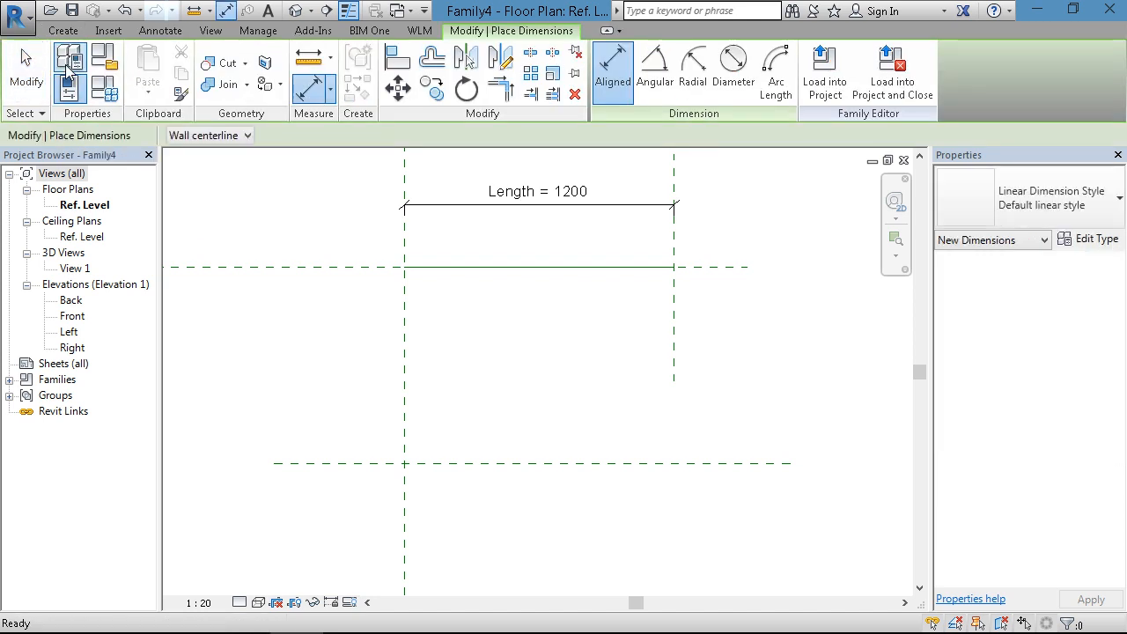
pyautogui.click(280, 462)
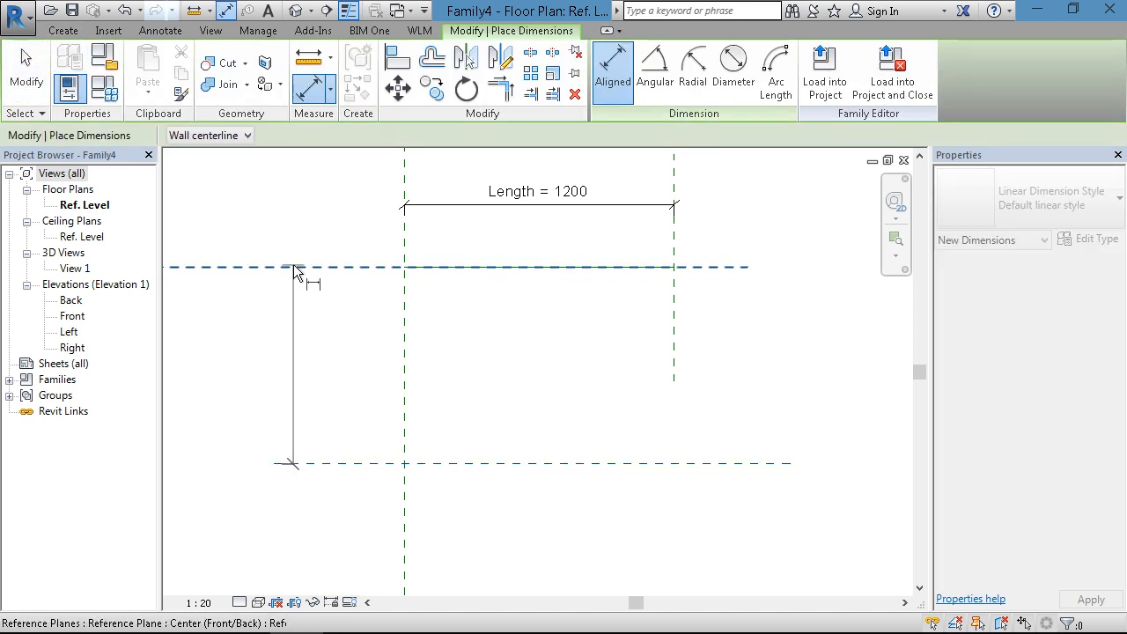
pyautogui.click(295, 268)
pyautogui.click(272, 202)
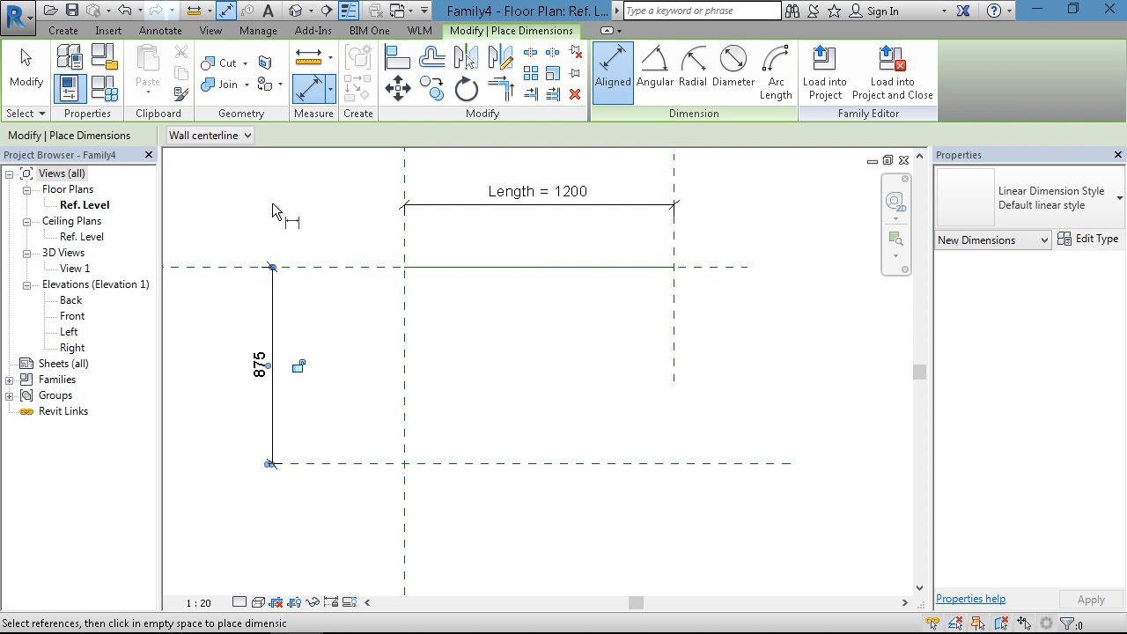
pyautogui.press('Escape')
pyautogui.press('Escape')
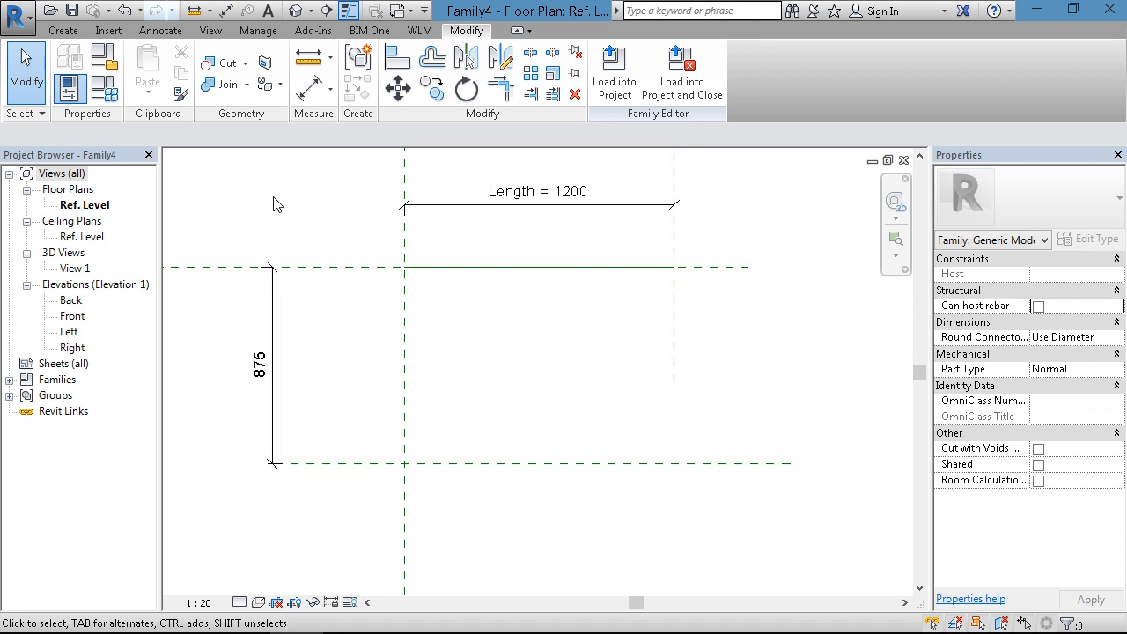
# - Label the vertical dimension with a new type-based family parameter named Purlin Length, grouped under Dimensions
pyautogui.click(275, 333)
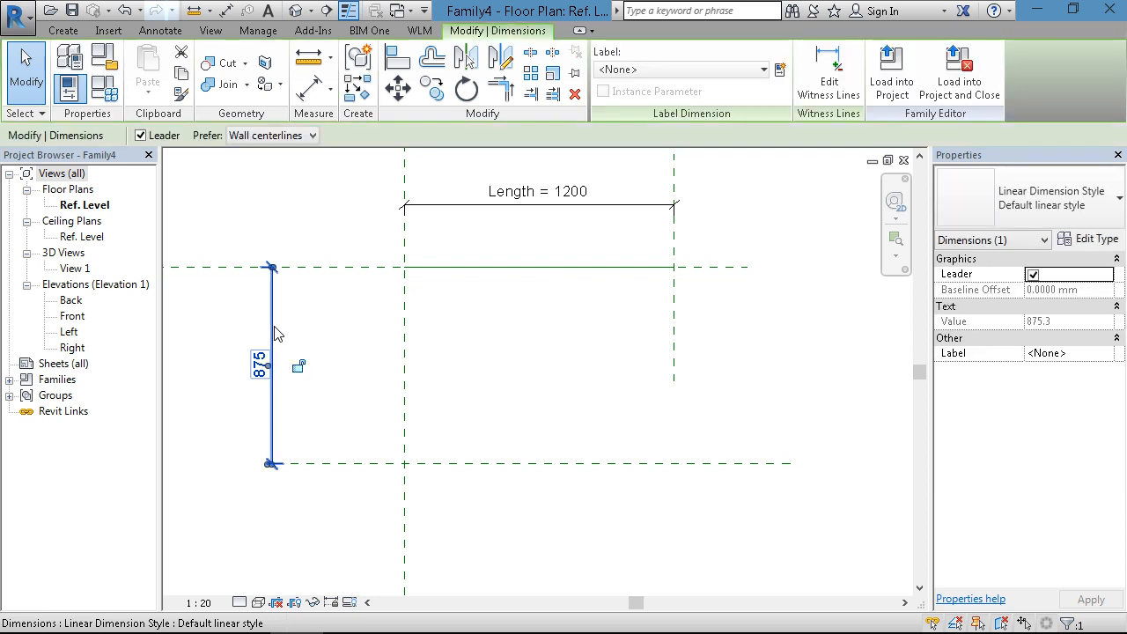
pyautogui.click(780, 70)
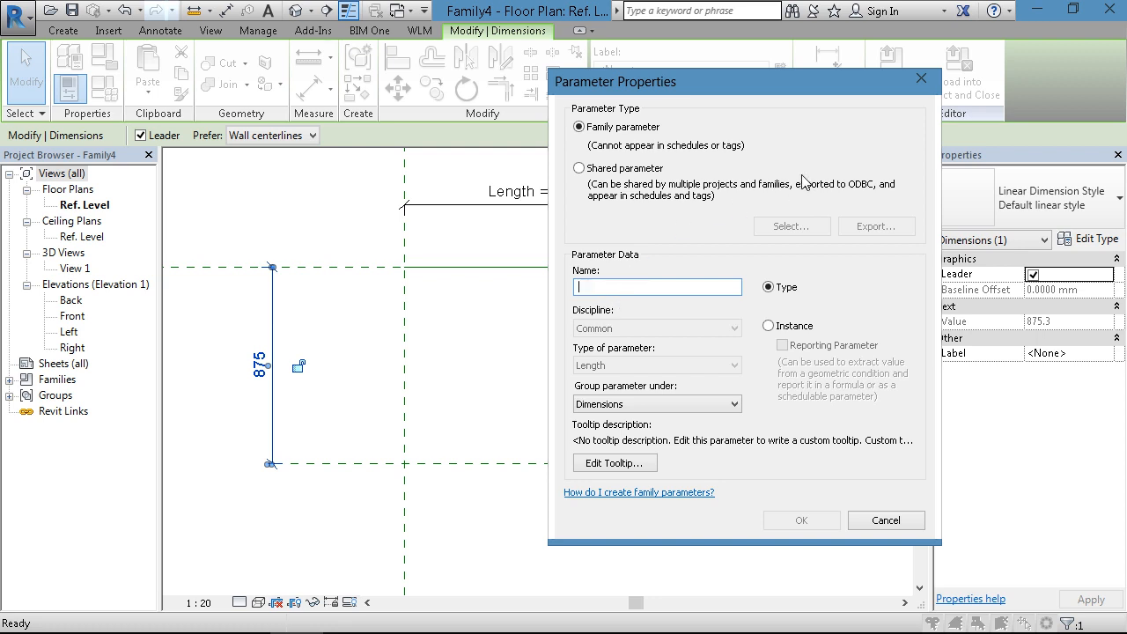
pyautogui.click(877, 522)
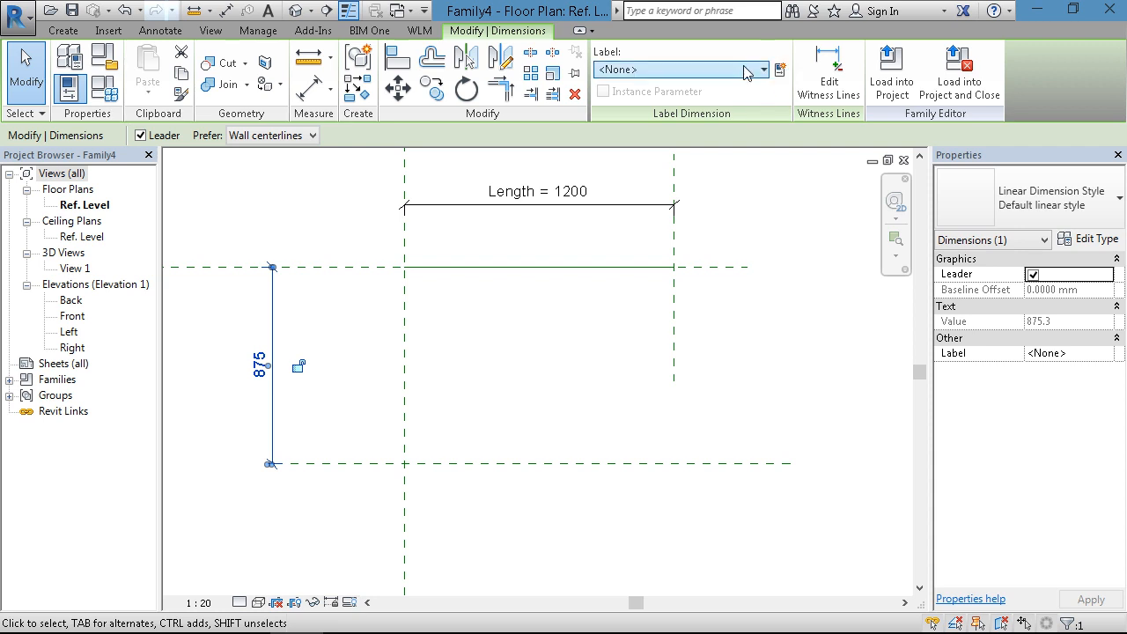
pyautogui.click(779, 70)
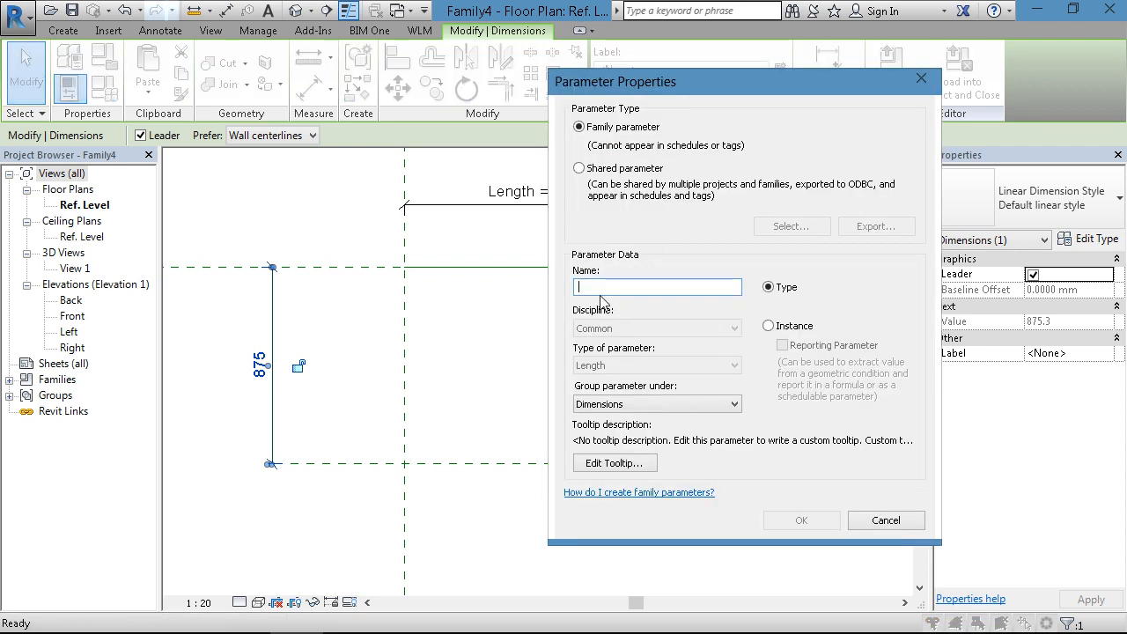
pyautogui.write('Pur')
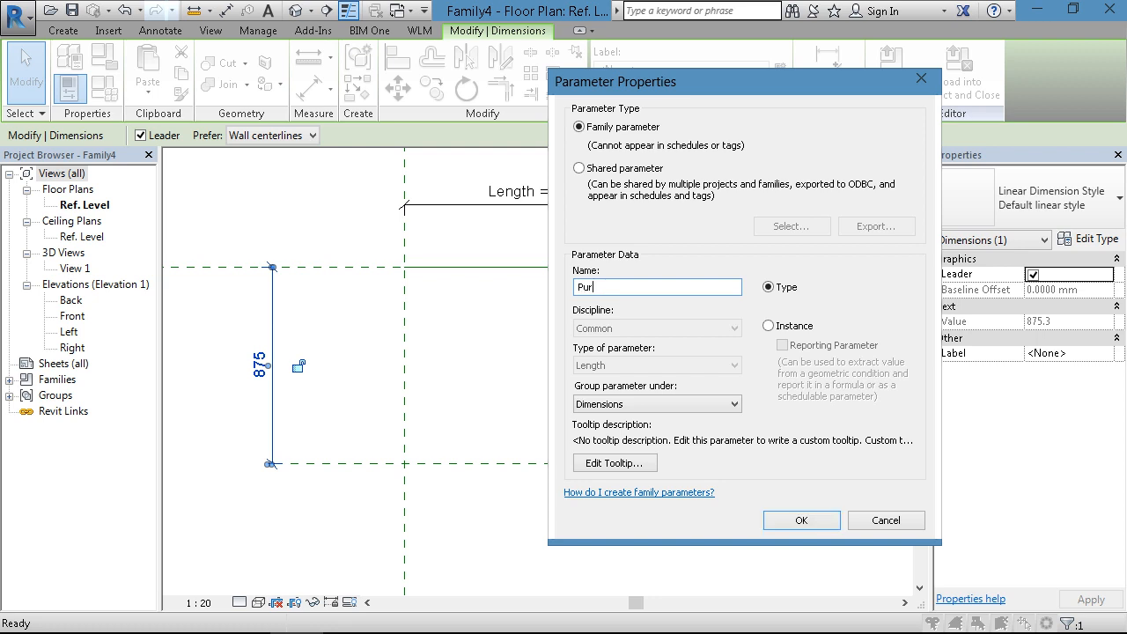
pyautogui.write('lin Length')
pyautogui.click(797, 519)
pyautogui.press('Escape')
# - Draw two vertical reference planes between the length end planes, about 54 mm inside the left one and about 60 mm inside the right one
pyautogui.scroll(4, 239, 405)
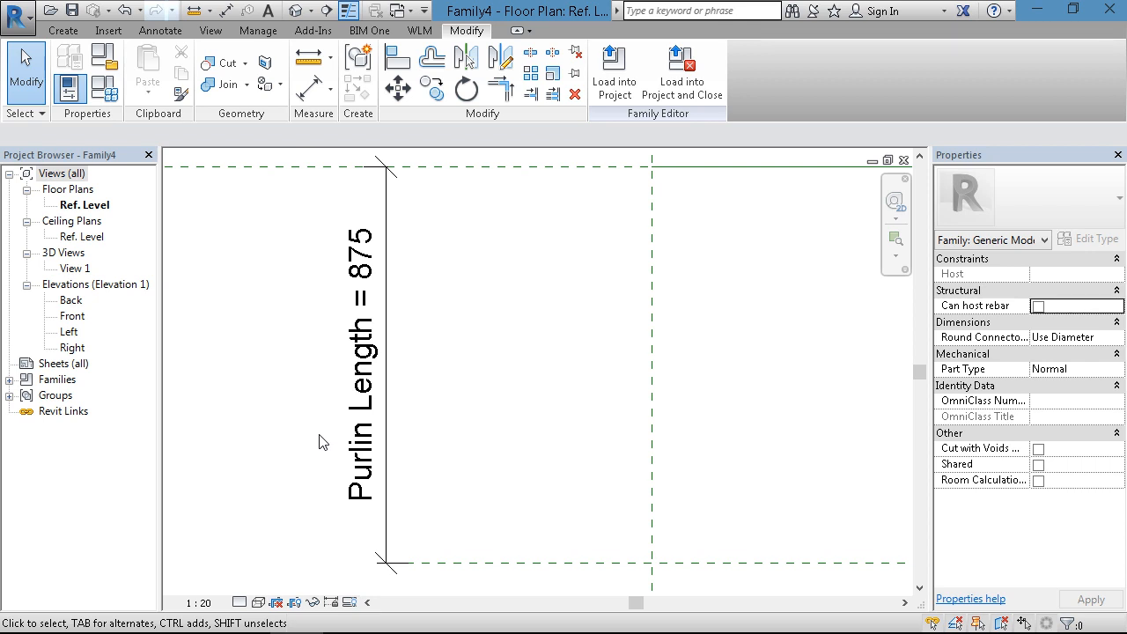
pyautogui.scroll(-1, 510, 328)
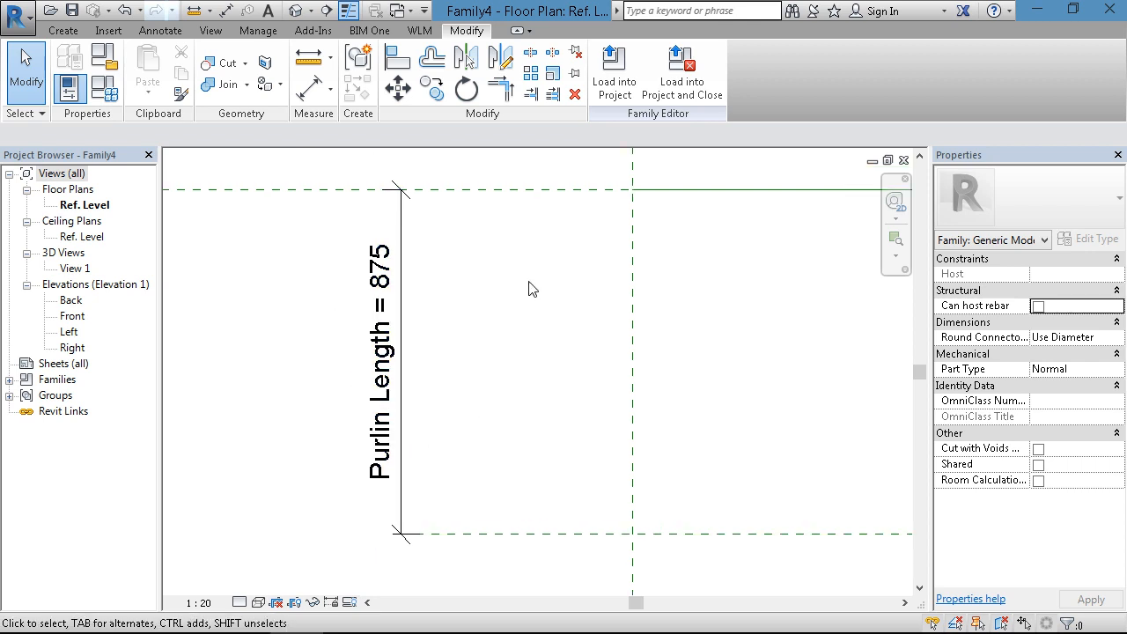
pyautogui.scroll(-2, 414, 299)
pyautogui.moveTo(460, 309); pyautogui.dragTo(377, 316, button='middle')
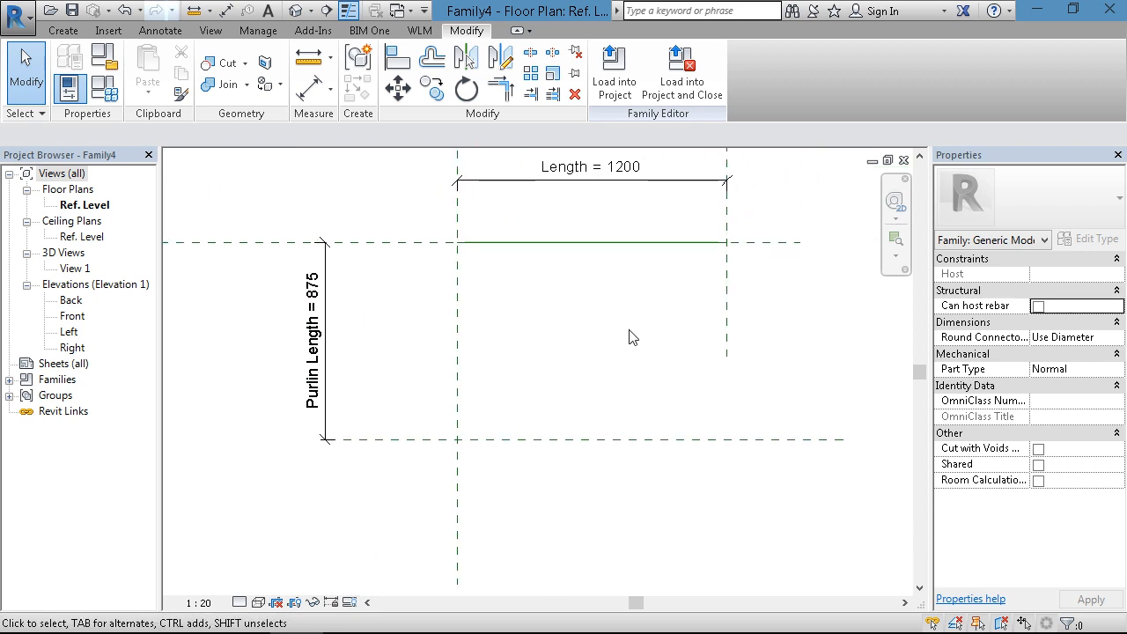
pyautogui.moveTo(578, 320); pyautogui.dragTo(588, 352, button='middle')
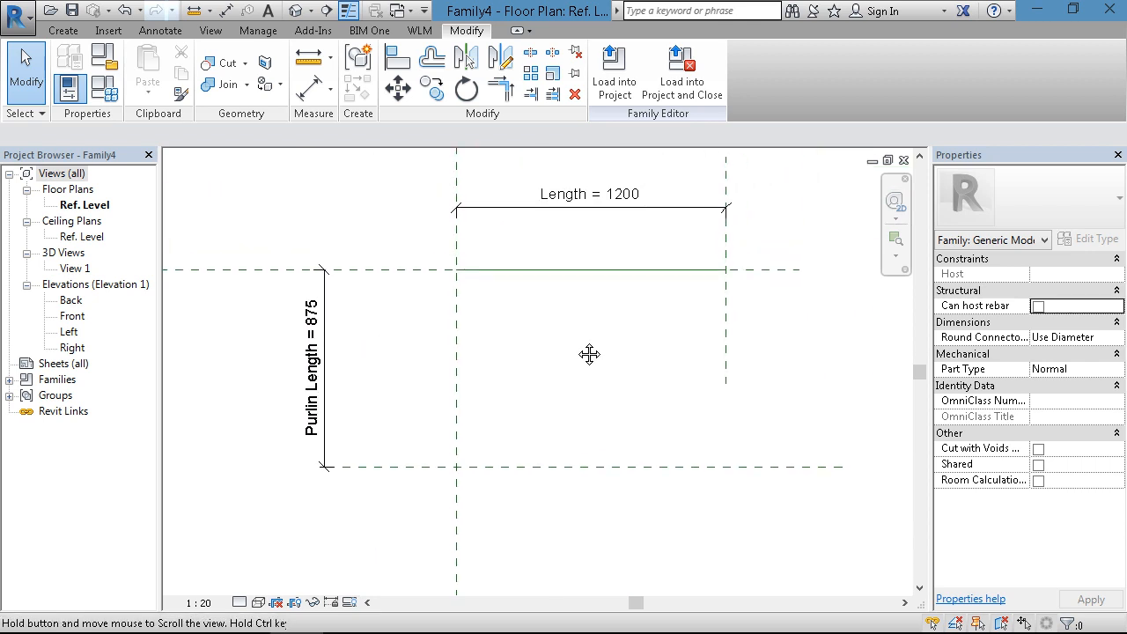
pyautogui.click(64, 30)
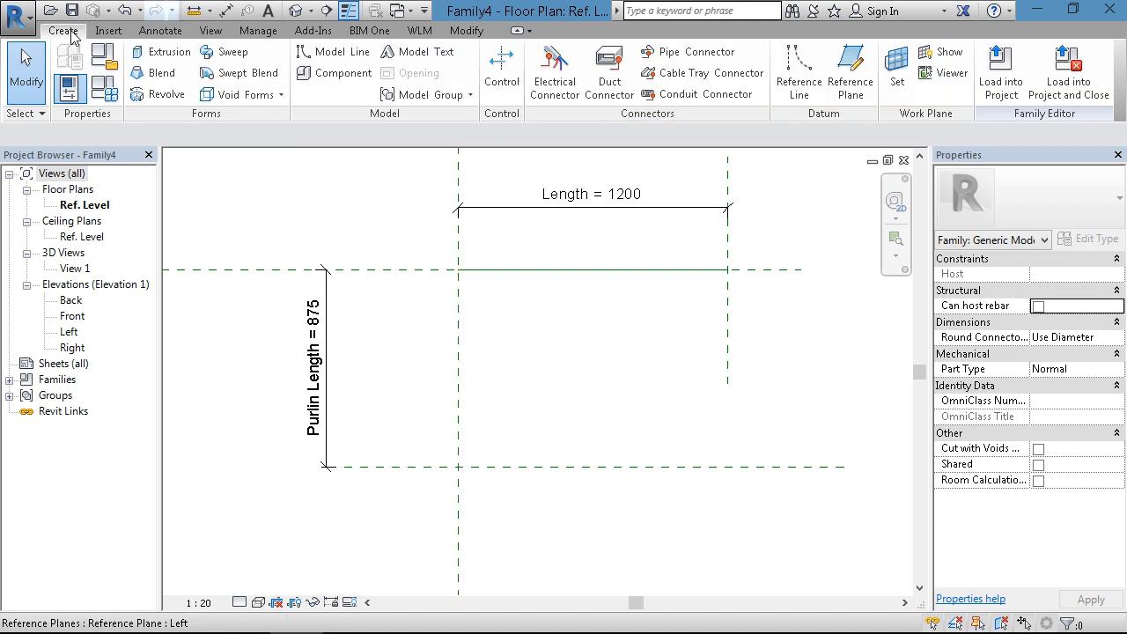
pyautogui.click(850, 75)
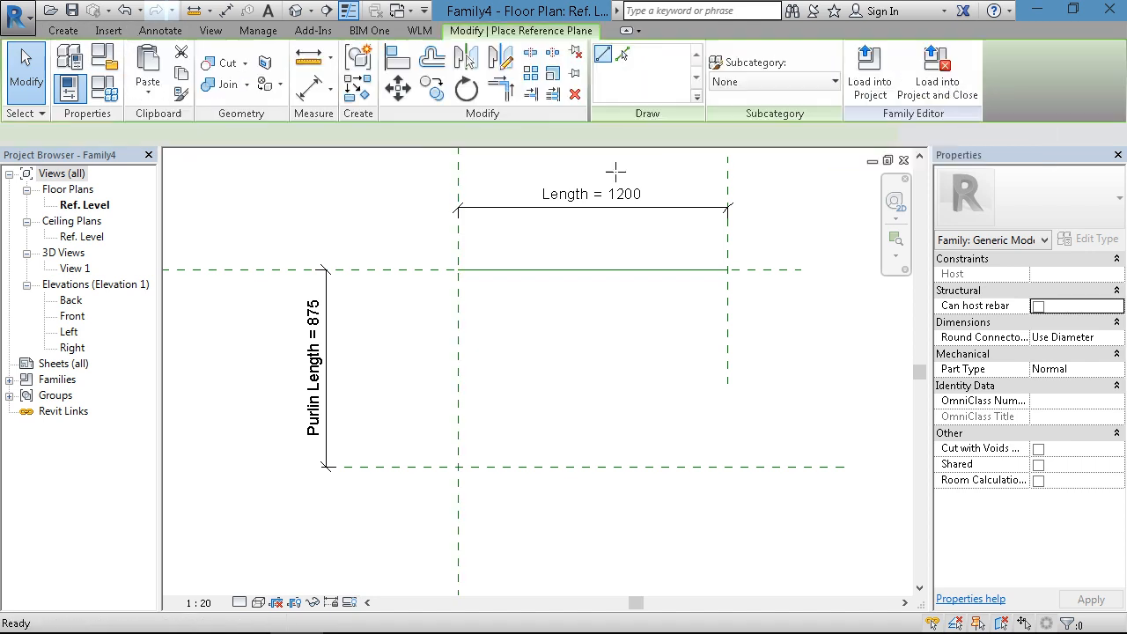
pyautogui.click(470, 250)
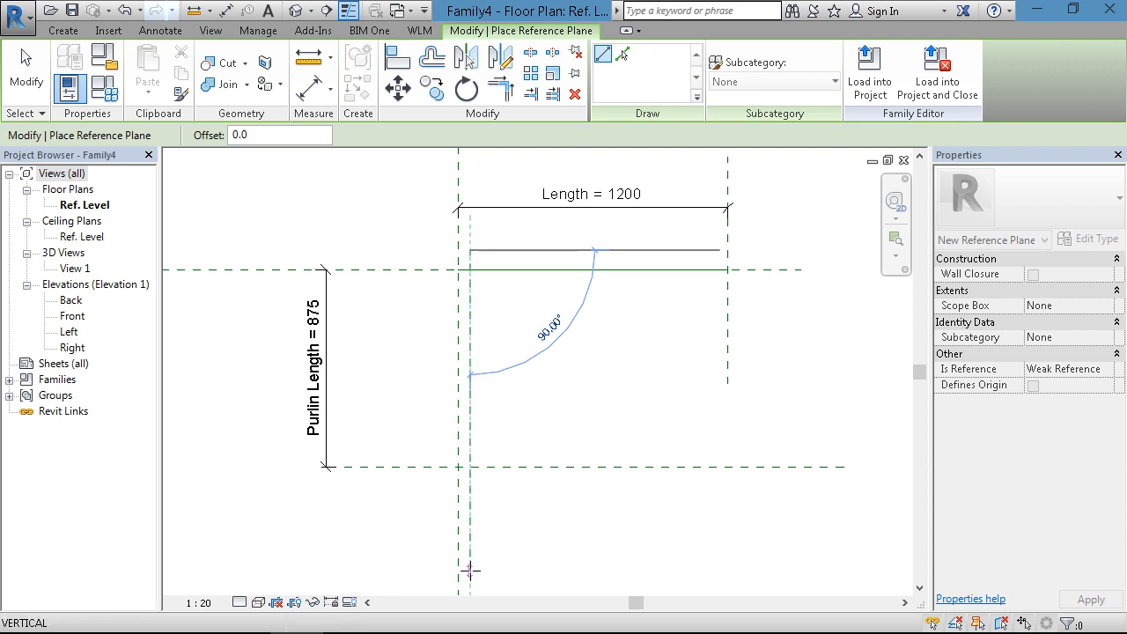
pyautogui.click(470, 570)
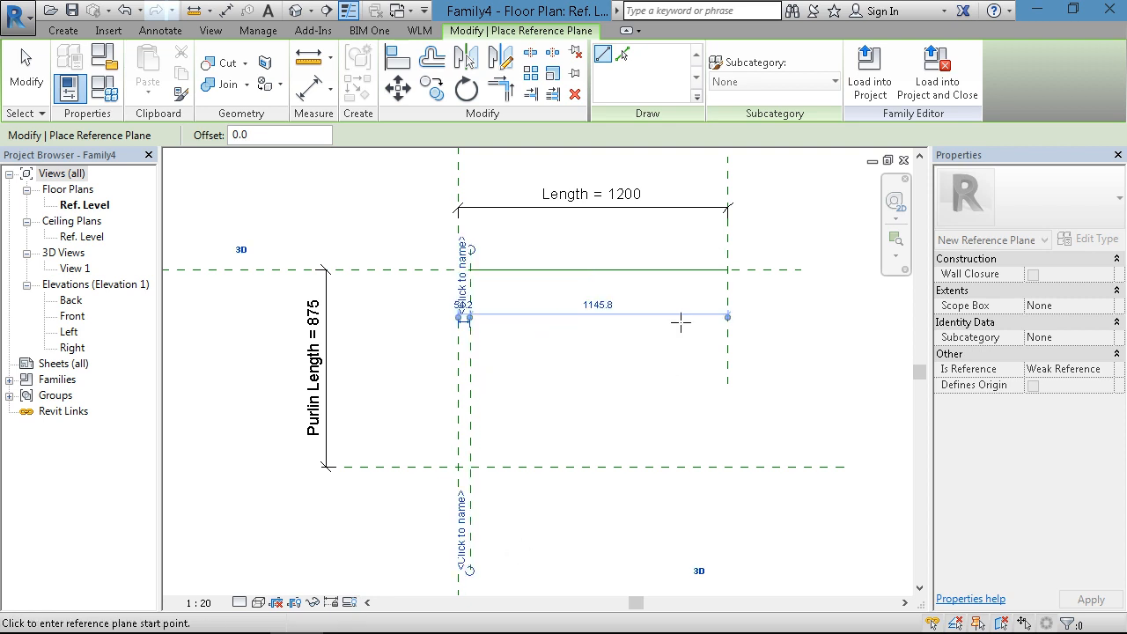
pyautogui.click(714, 251)
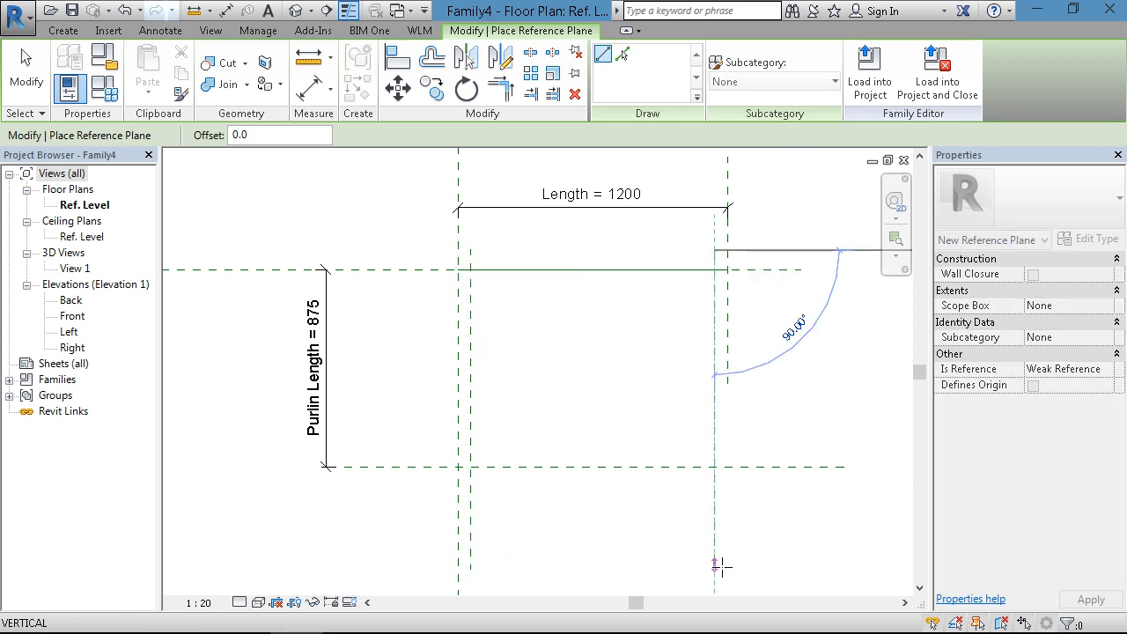
pyautogui.click(714, 570)
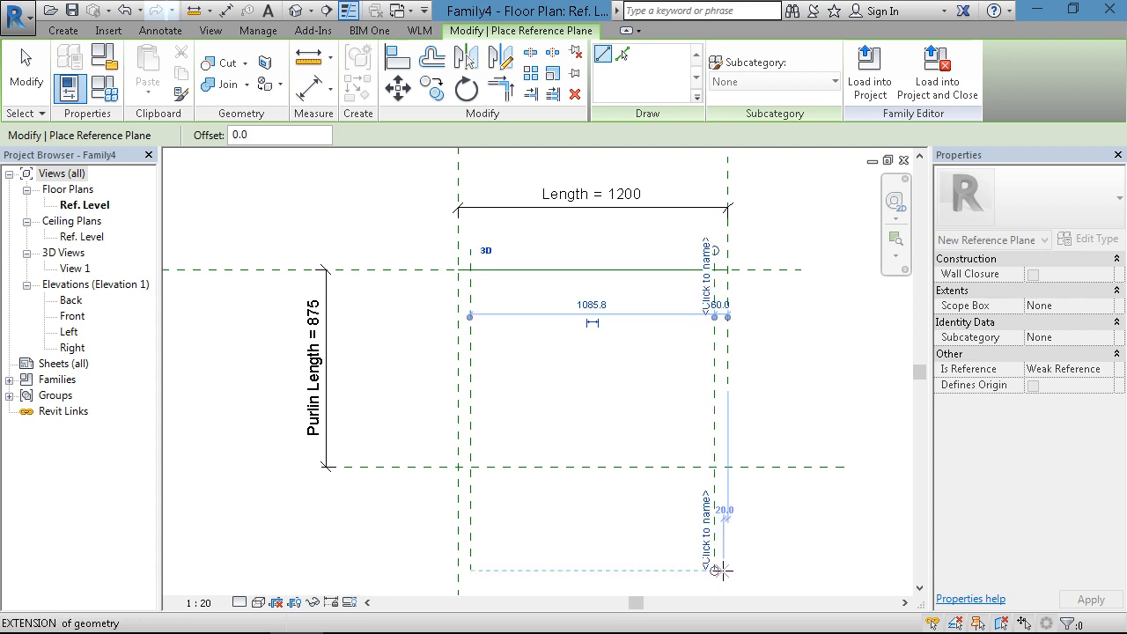
pyautogui.press('Escape')
pyautogui.press('Escape')
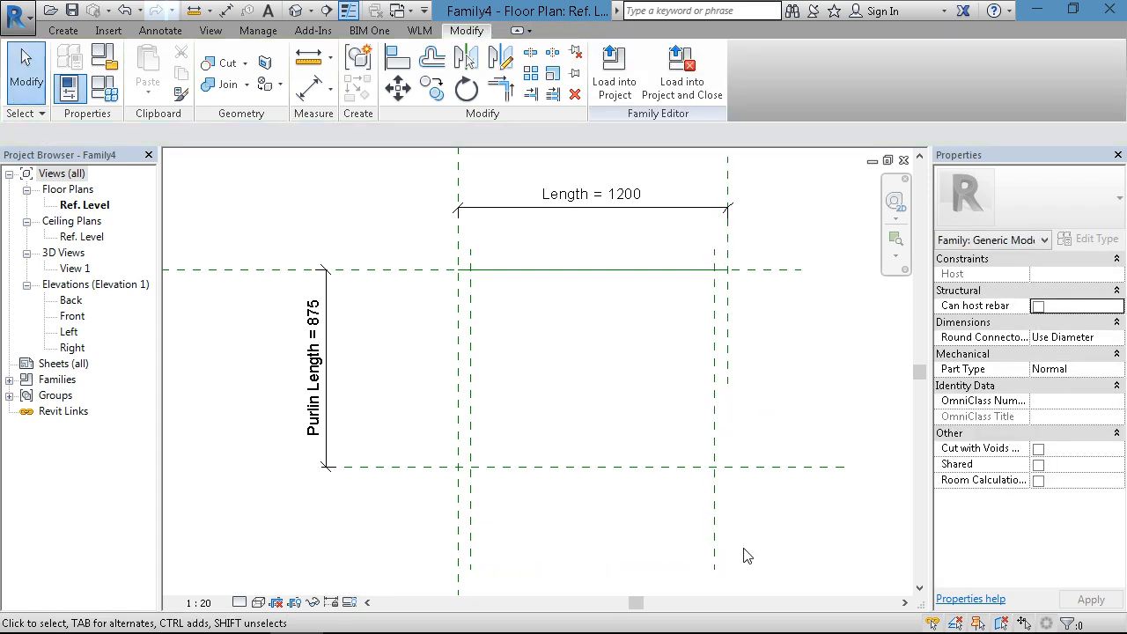
# - Add an aligned dimension between the left end plane and the vertical plane just inside it, below the lower horizontal plane
pyautogui.moveTo(755, 407); pyautogui.dragTo(736, 378, button='middle')
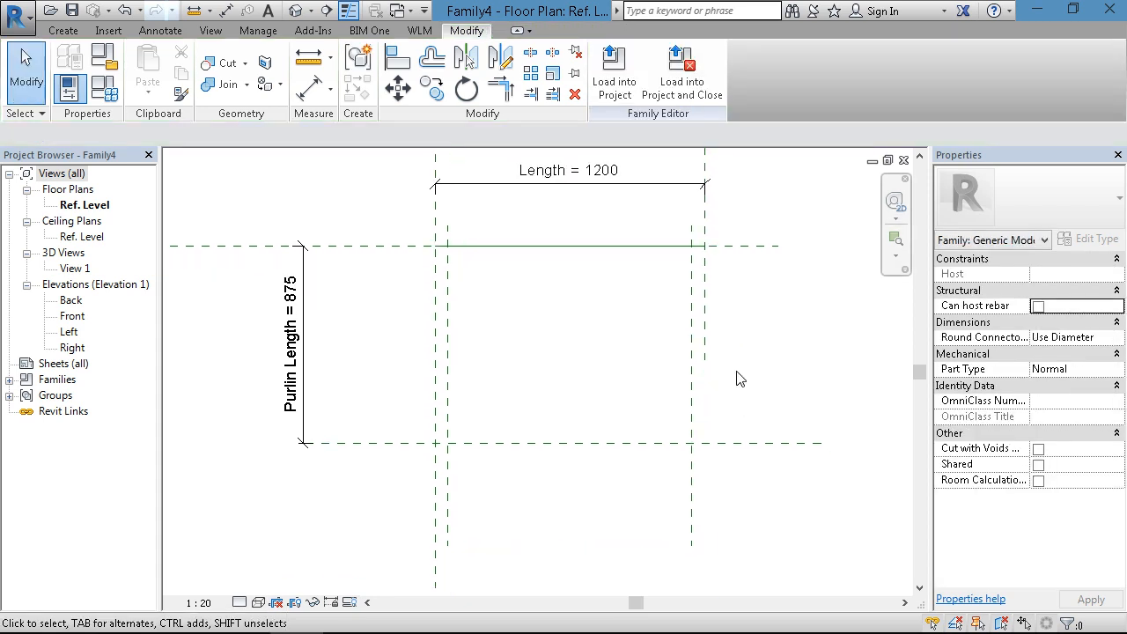
pyautogui.scroll(-1, 739, 365)
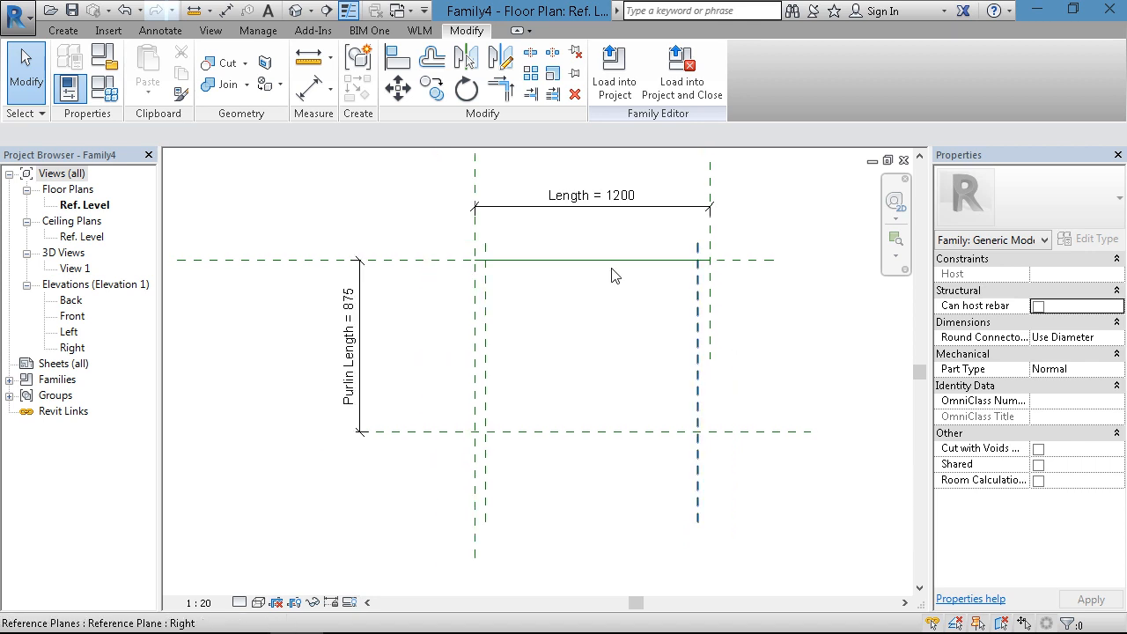
pyautogui.click(160, 30)
pyautogui.click(73, 66)
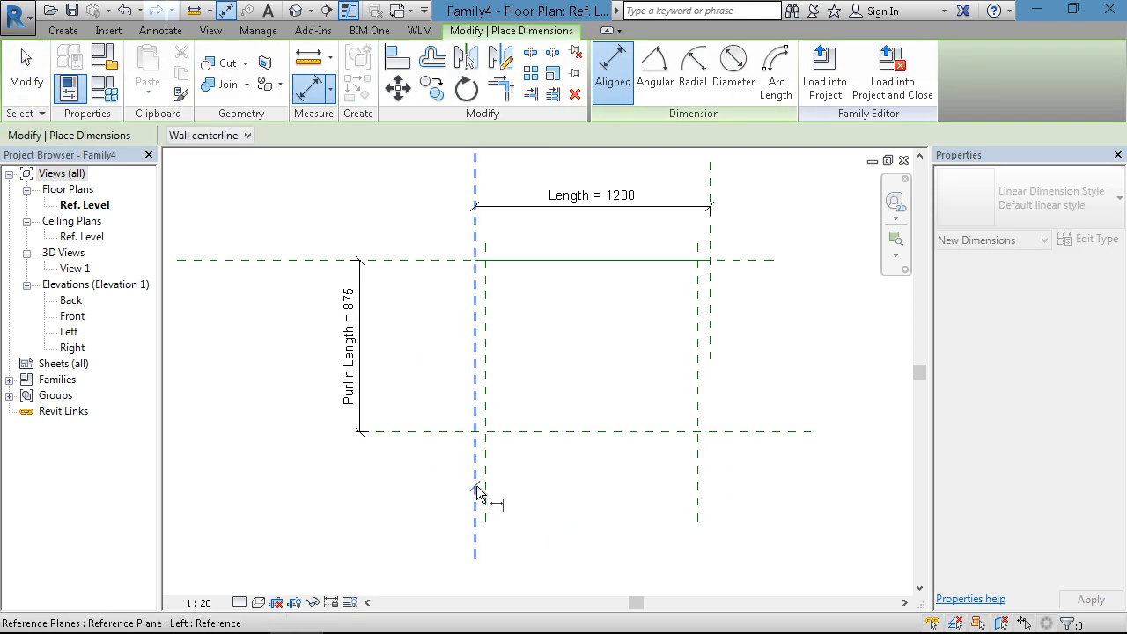
pyautogui.click(485, 487)
pyautogui.click(515, 554)
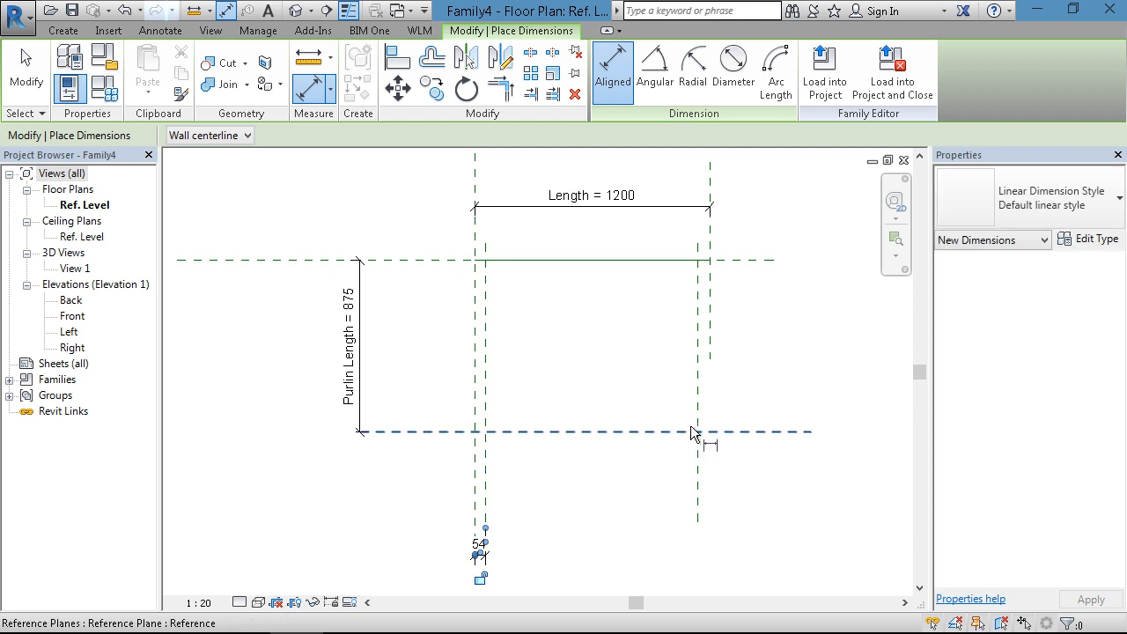
# - Add an aligned dimension between the right end plane and the vertical plane just inside it, level with the left offset dimension
pyautogui.click(696, 402)
pyautogui.click(709, 385)
pyautogui.click(717, 373)
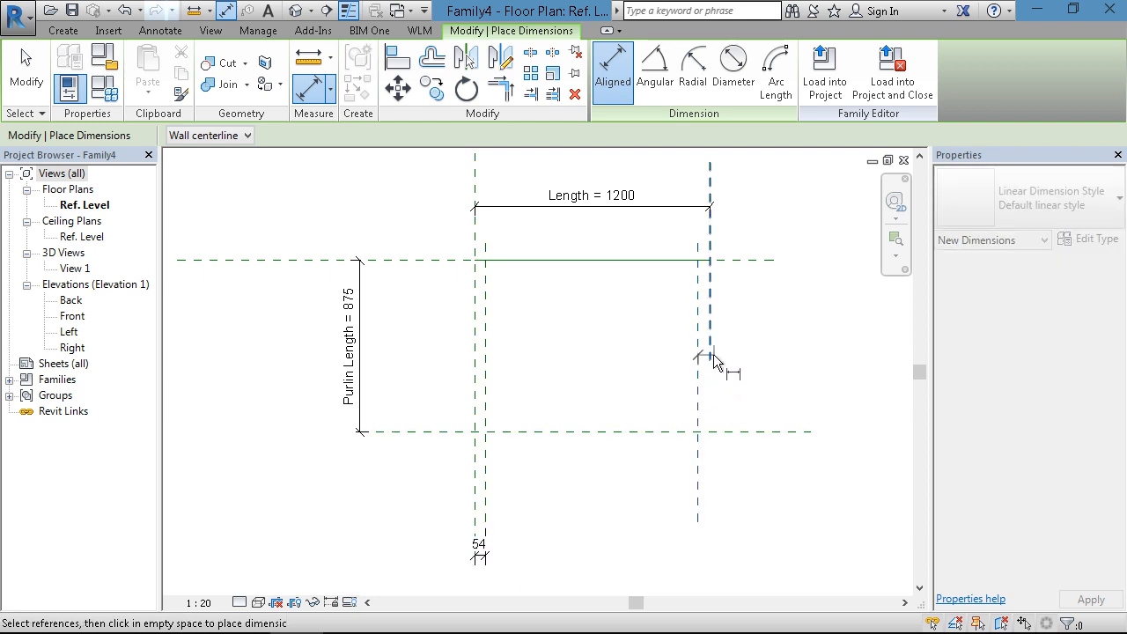
pyautogui.moveTo(709, 403); pyautogui.dragTo(729, 554)
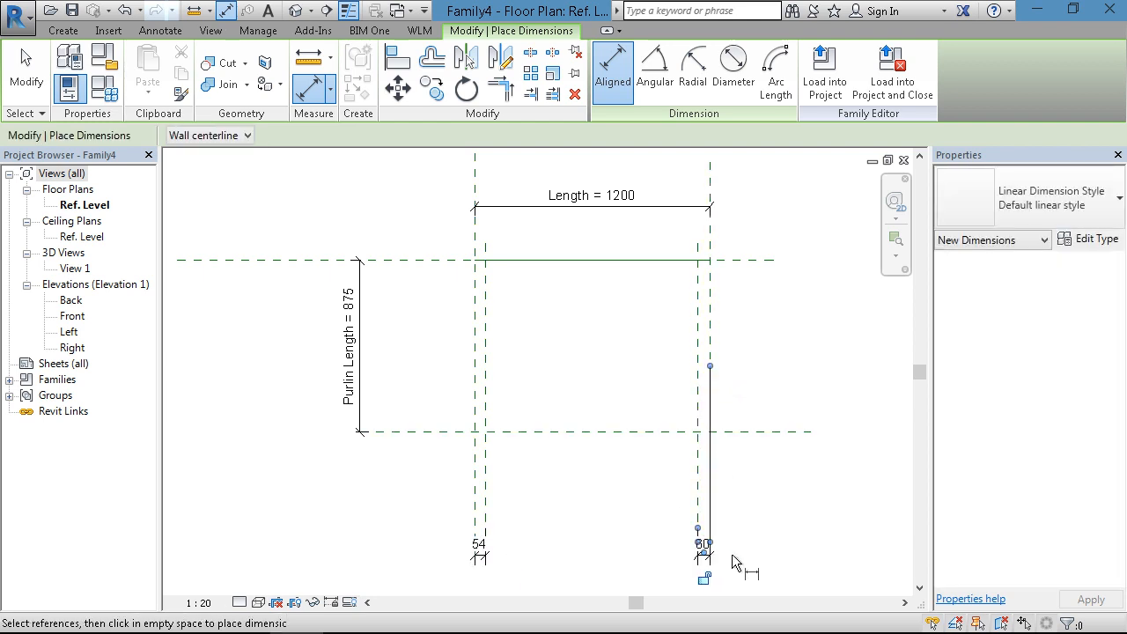
pyautogui.press('Escape')
pyautogui.press('Escape')
# - Set the left inner reference plane's offset from the left end plane to 40 mm
pyautogui.moveTo(565, 539); pyautogui.dragTo(571, 472, button='middle')
pyautogui.scroll(3, 545, 473)
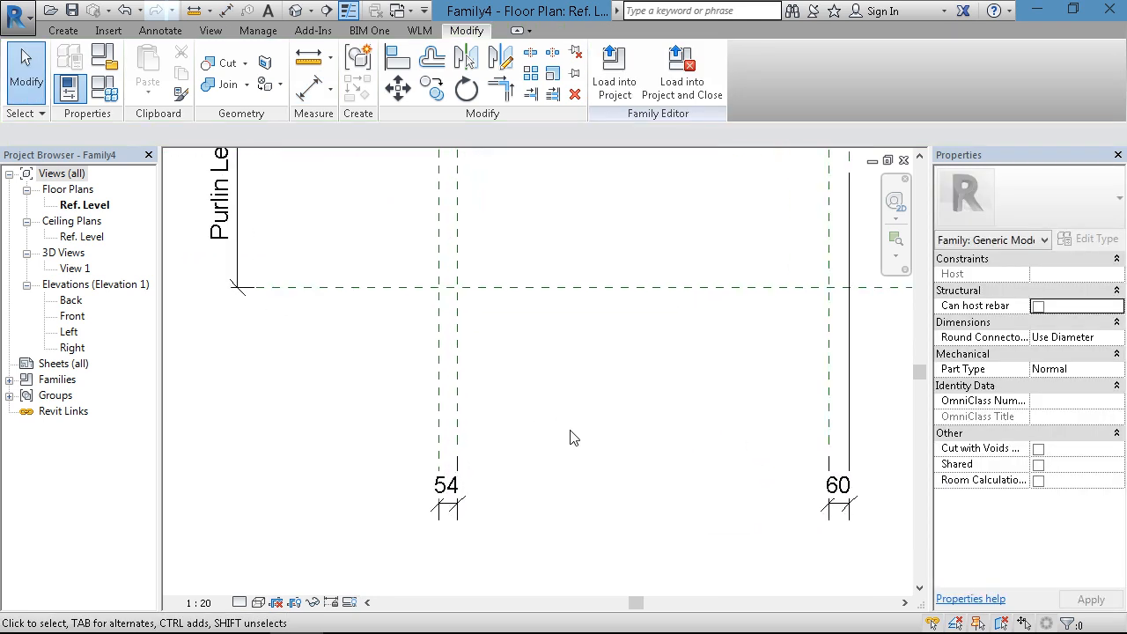
pyautogui.scroll(-3, 569, 435)
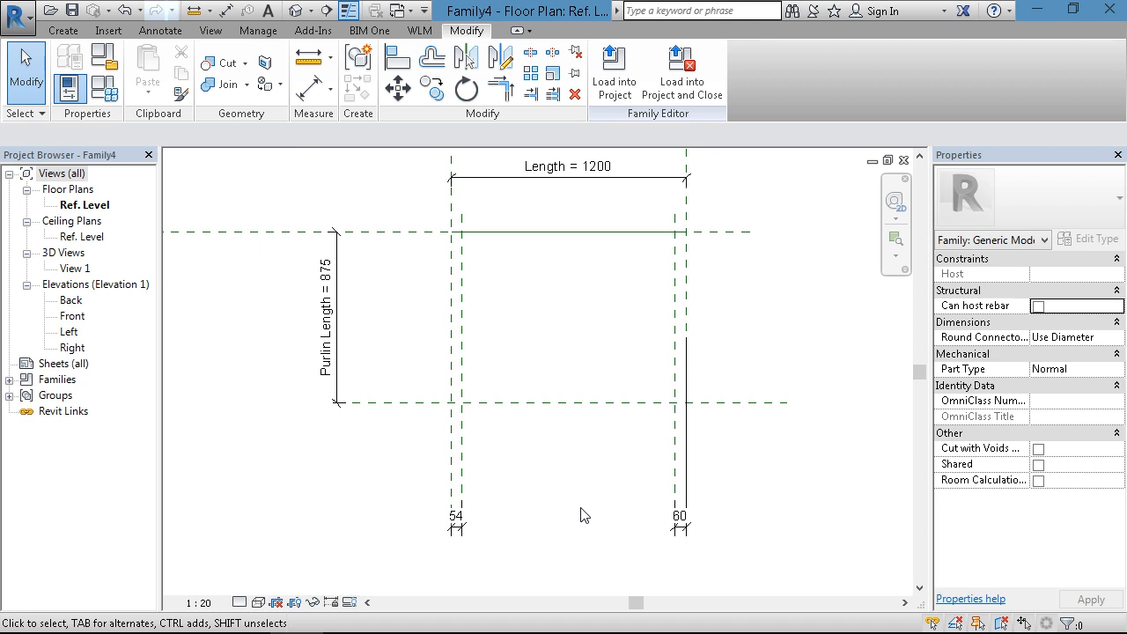
pyautogui.scroll(3, 504, 558)
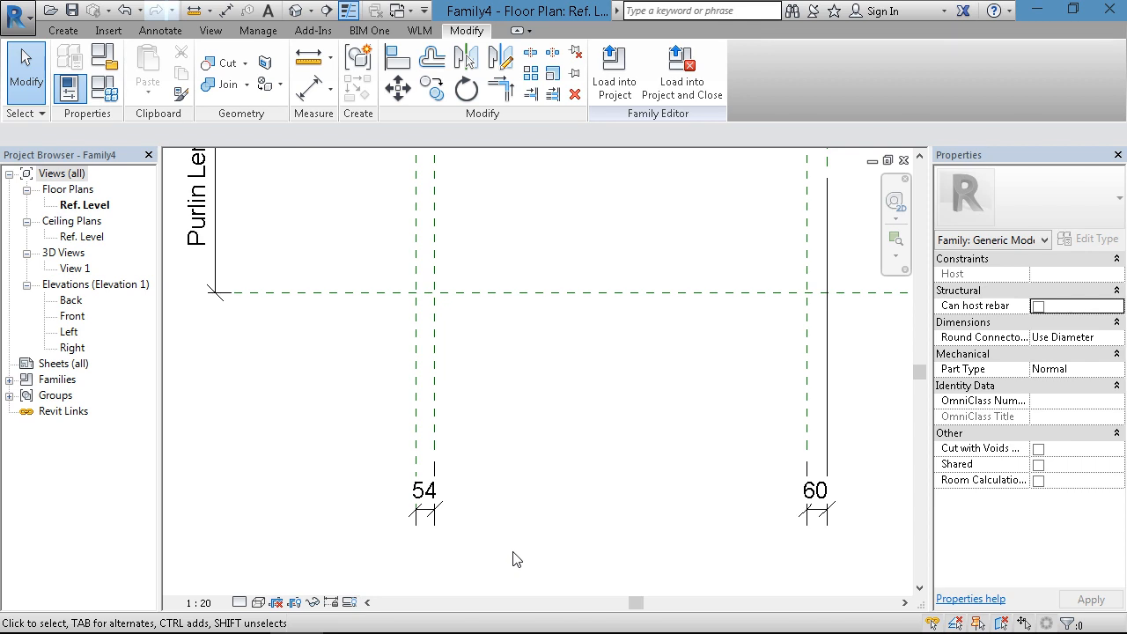
pyautogui.scroll(-1, 485, 380)
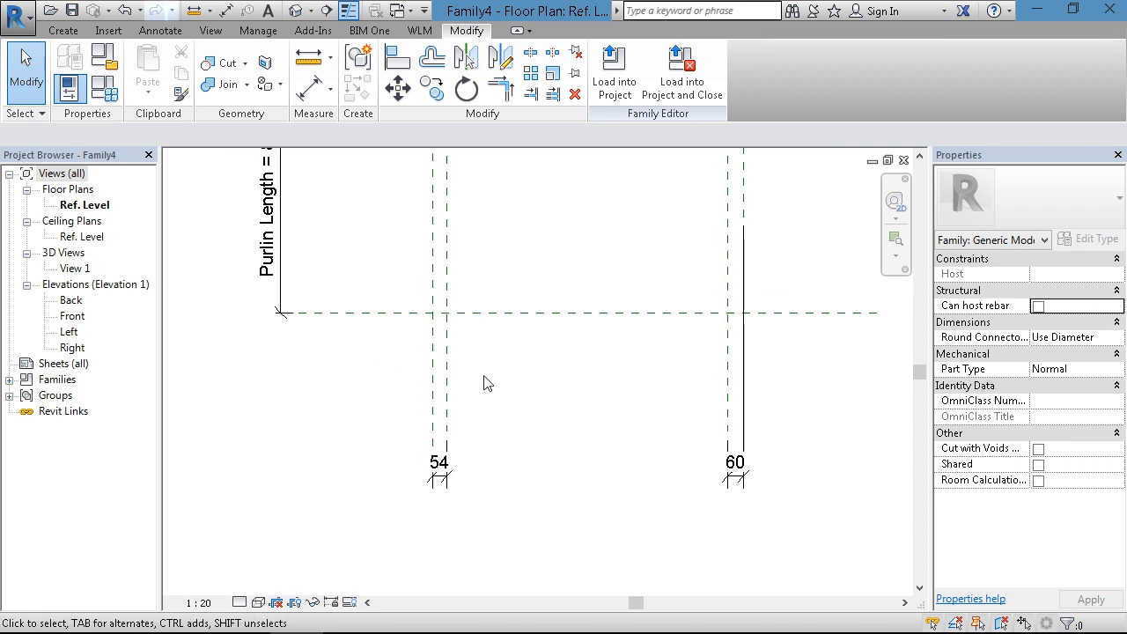
pyautogui.moveTo(526, 422); pyautogui.dragTo(554, 404, button='middle')
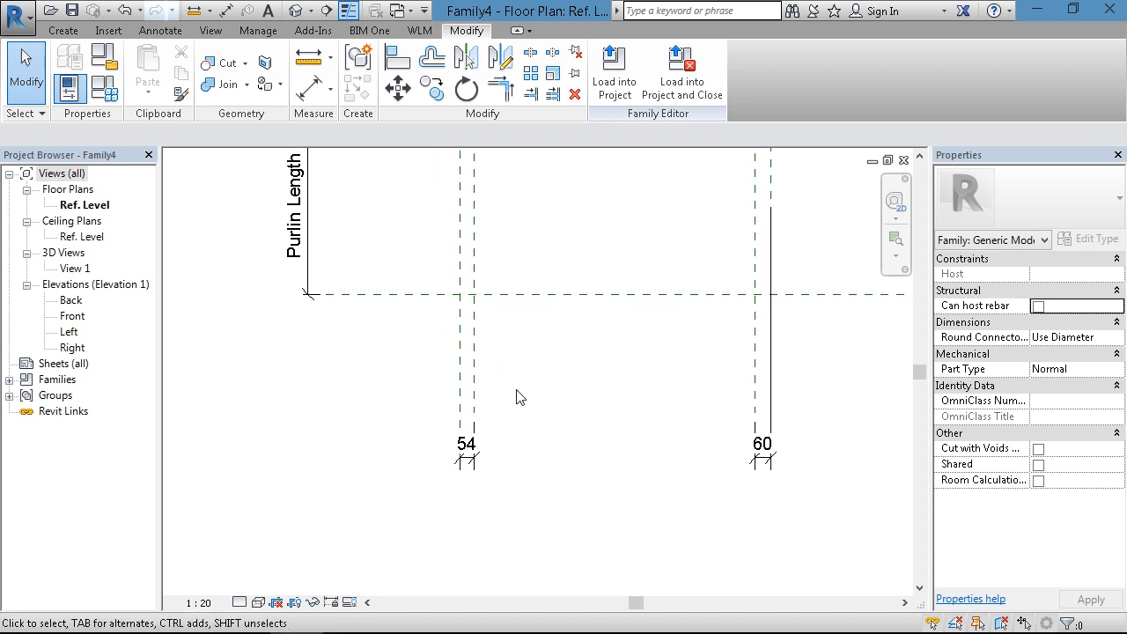
pyautogui.scroll(2, 516, 390)
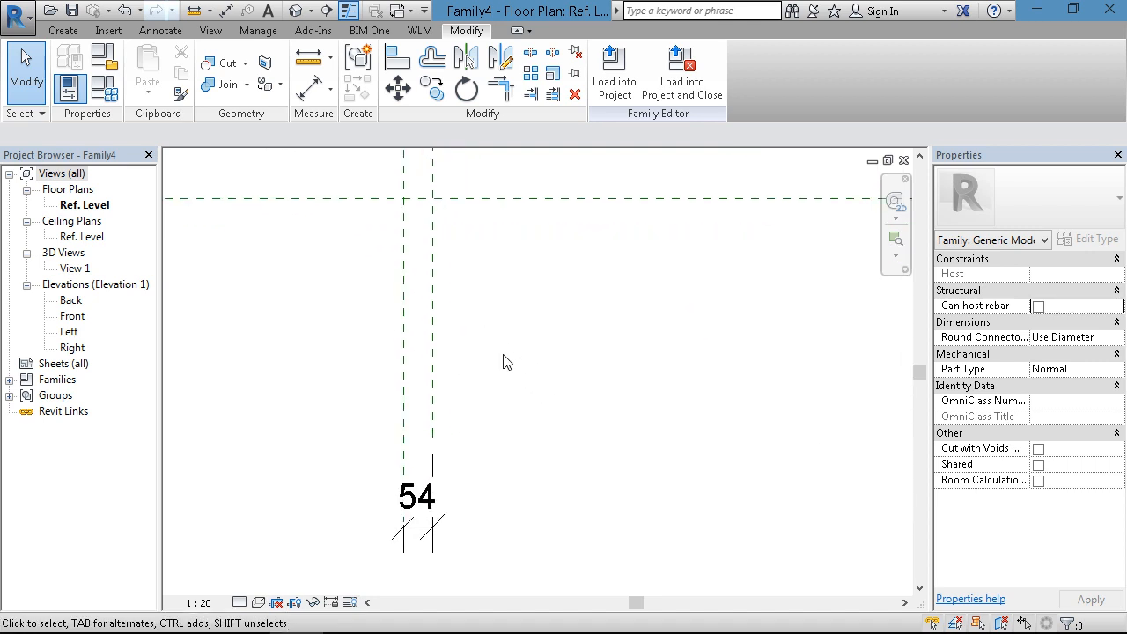
pyautogui.click(434, 330)
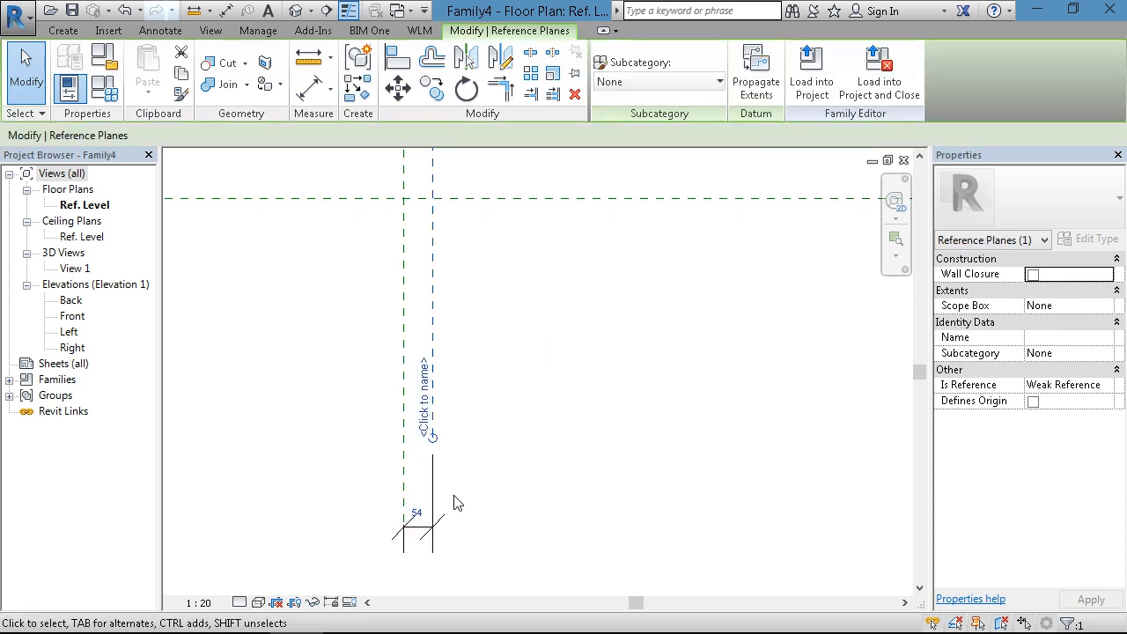
pyautogui.click(428, 516)
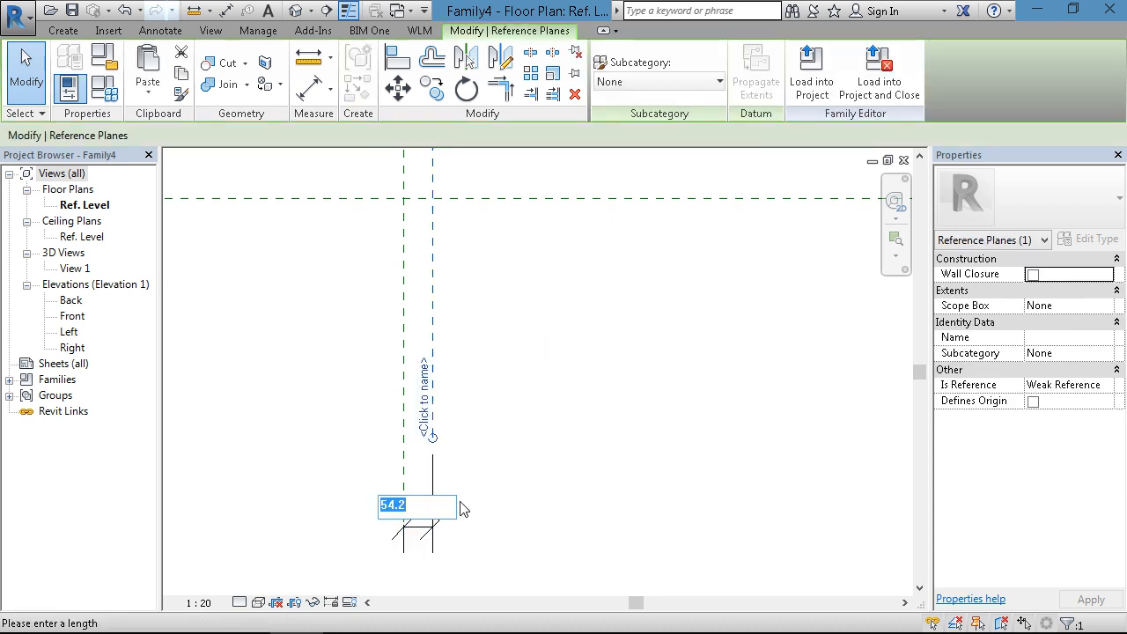
pyautogui.write('40')
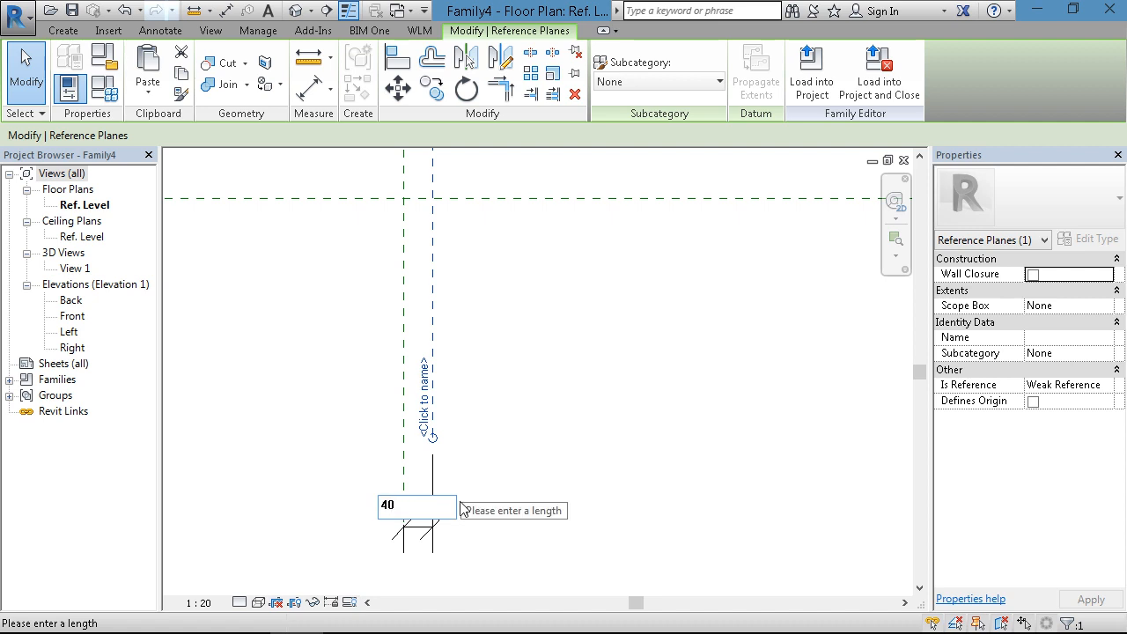
pyautogui.press('Return')
pyautogui.click(516, 502)
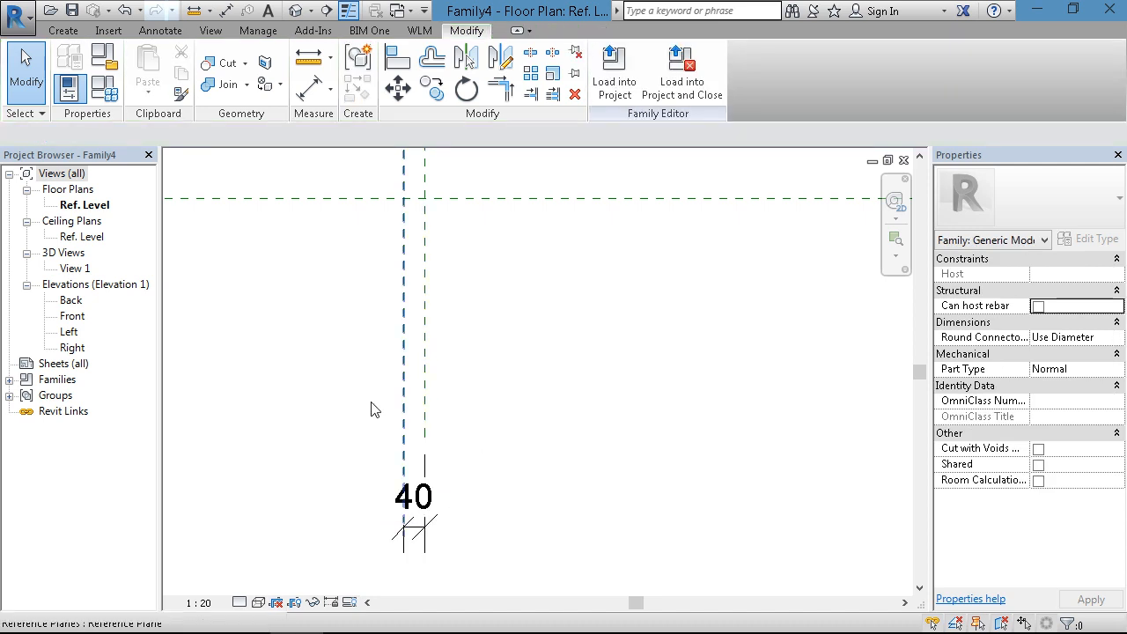
# - Set the right inner reference plane's offset from the right end plane to 40 mm
pyautogui.scroll(-2, 371, 410)
pyautogui.click(681, 394)
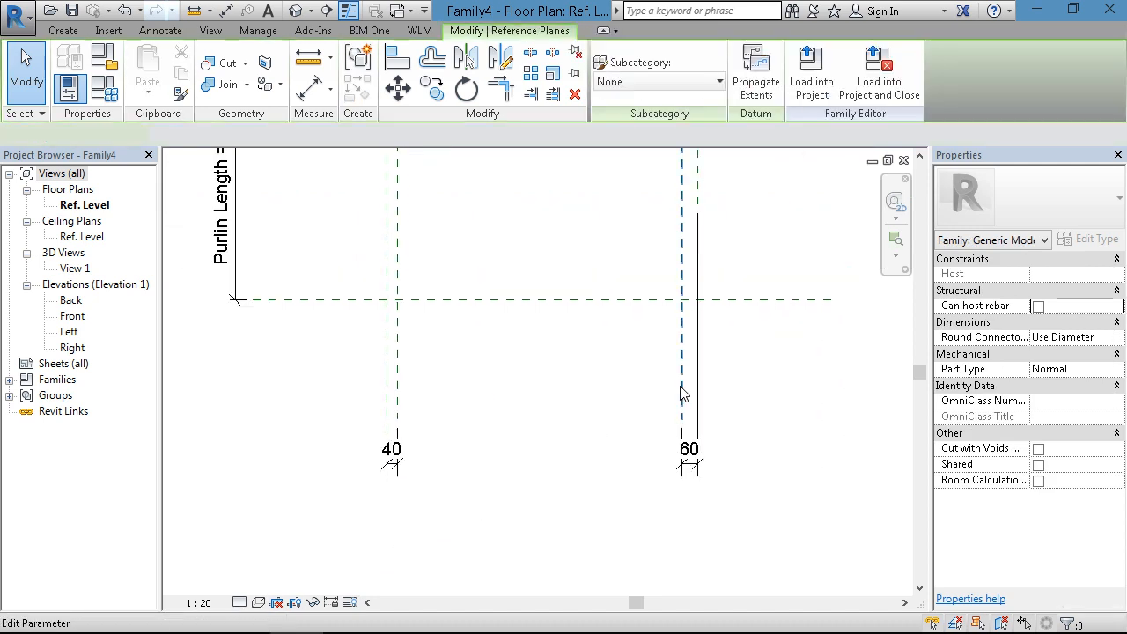
pyautogui.click(689, 453)
pyautogui.write('40')
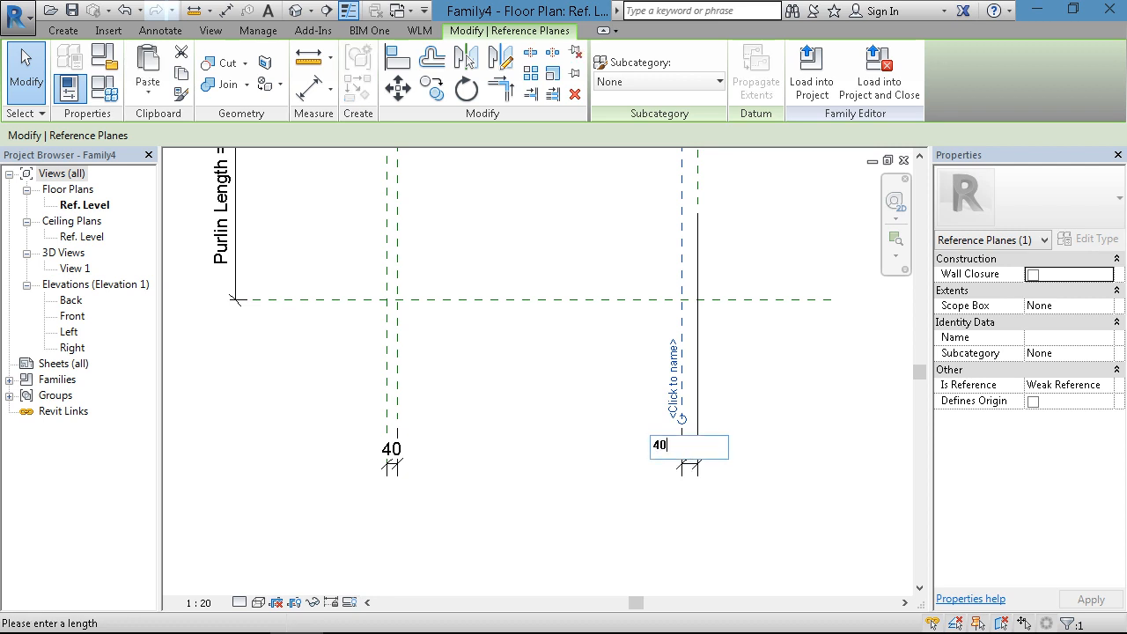
pyautogui.press('Return')
pyautogui.click(502, 486)
pyautogui.scroll(-1, 518, 496)
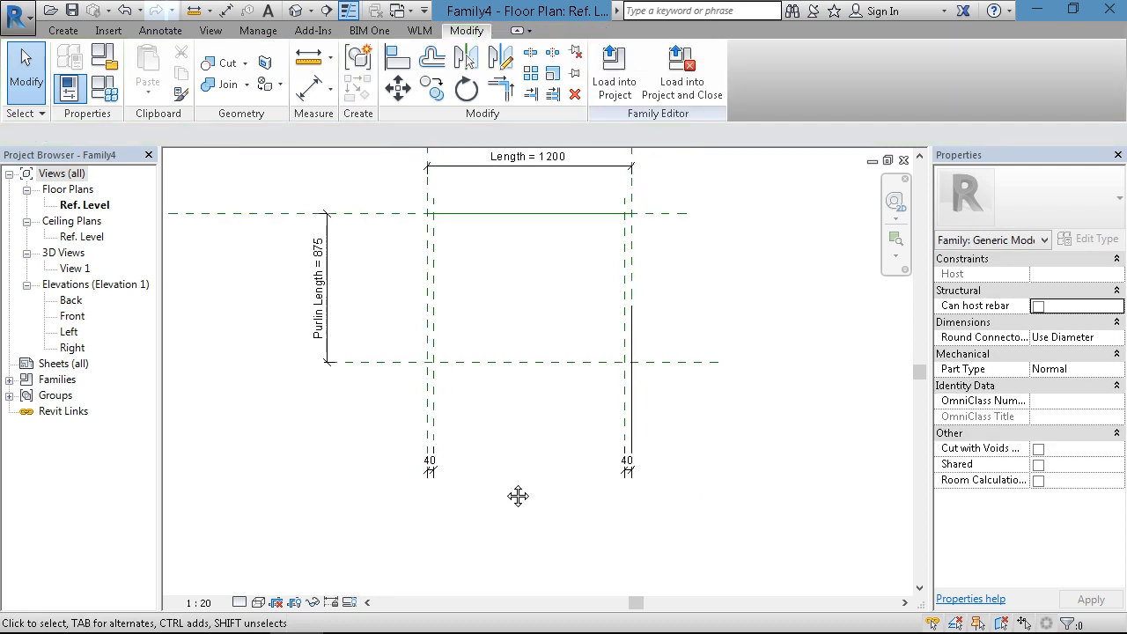
pyautogui.moveTo(518, 496); pyautogui.dragTo(509, 509, button='middle')
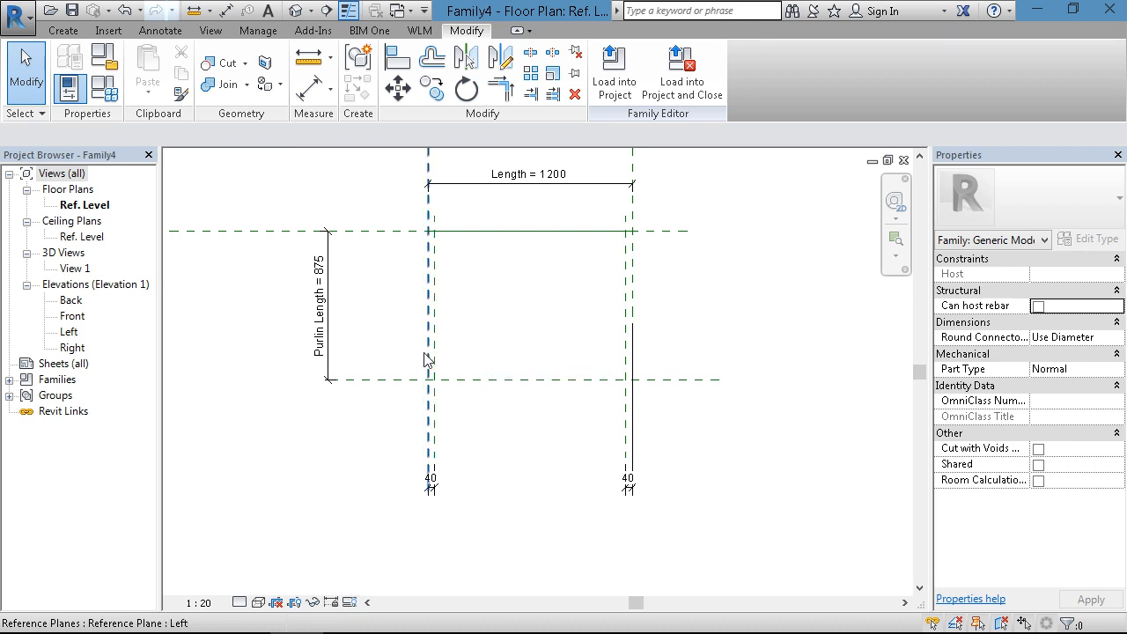
pyautogui.scroll(3, 436, 478)
pyautogui.click(440, 431)
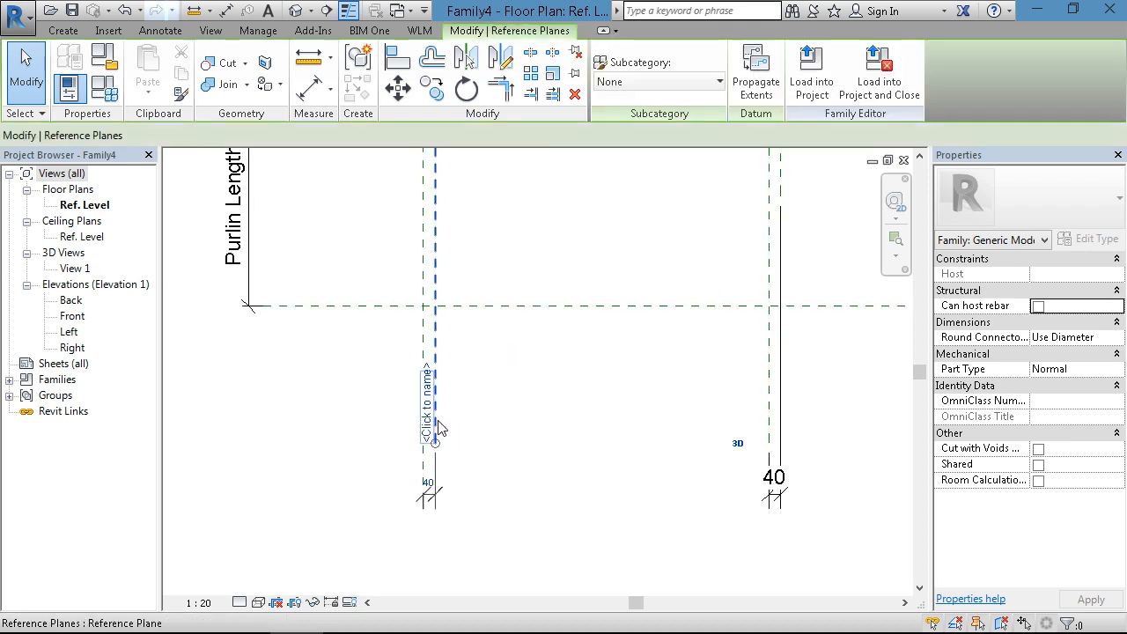
pyautogui.click(440, 480)
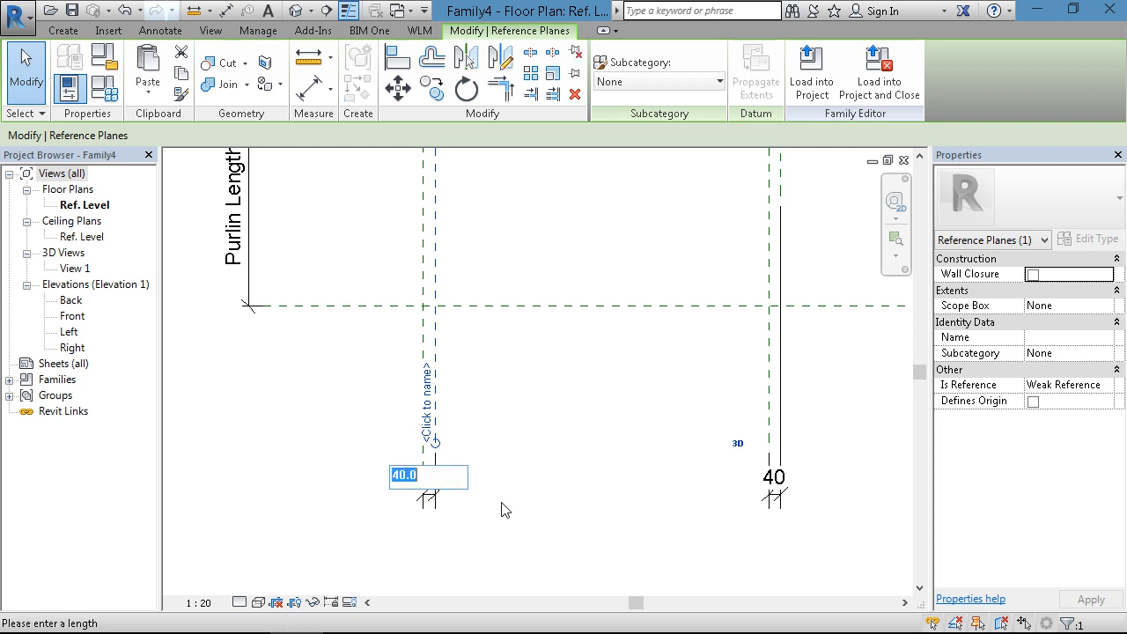
pyautogui.click(528, 508)
pyautogui.scroll(-2, 529, 498)
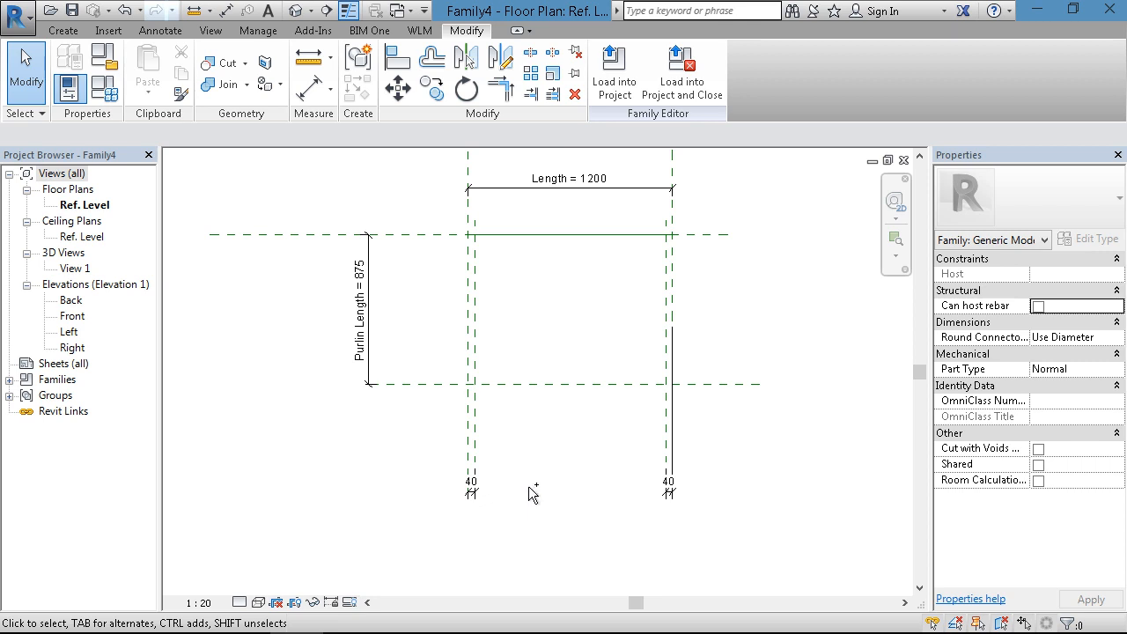
# - Switch to the light gauge furring channel family and load it into Family4 only
pyautogui.hotkey('ctrl', 'Tab')
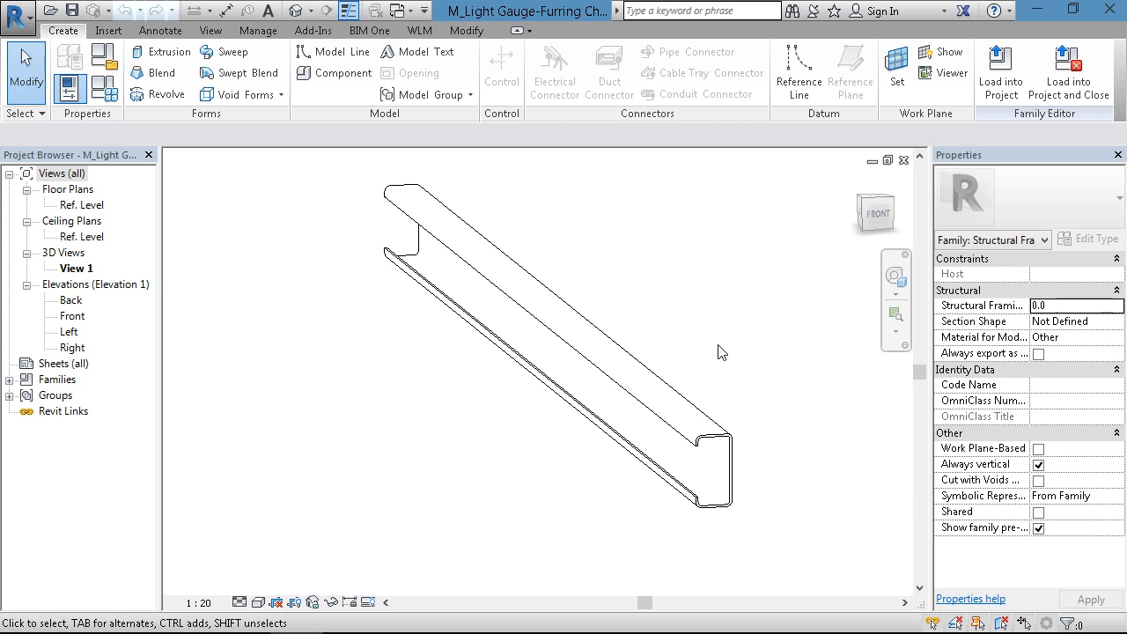
pyautogui.click(1004, 73)
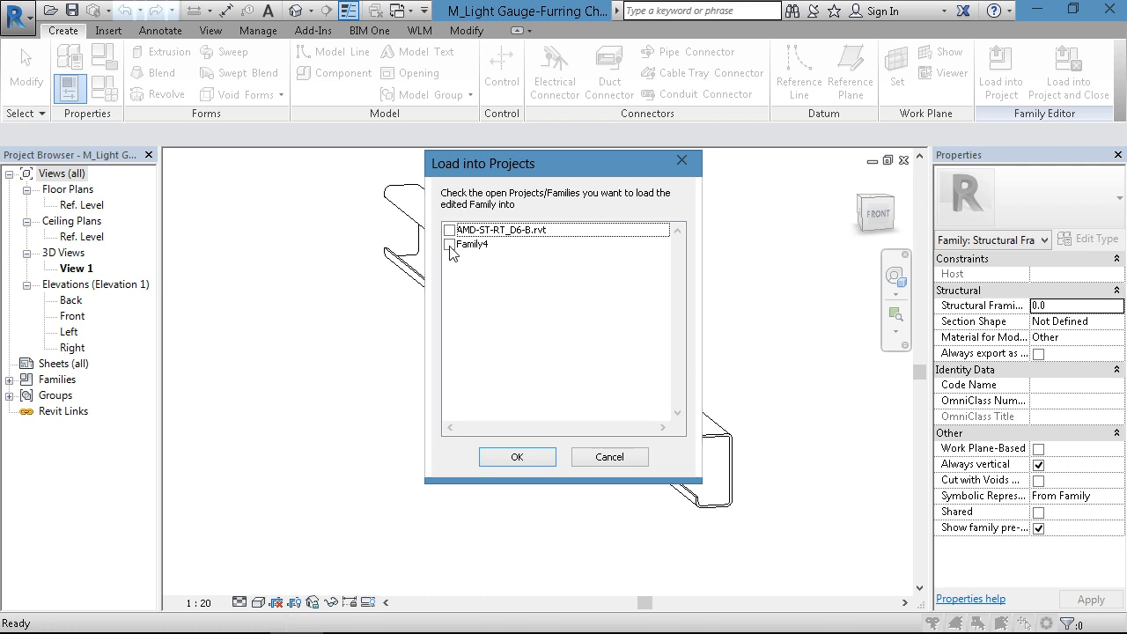
pyautogui.click(449, 244)
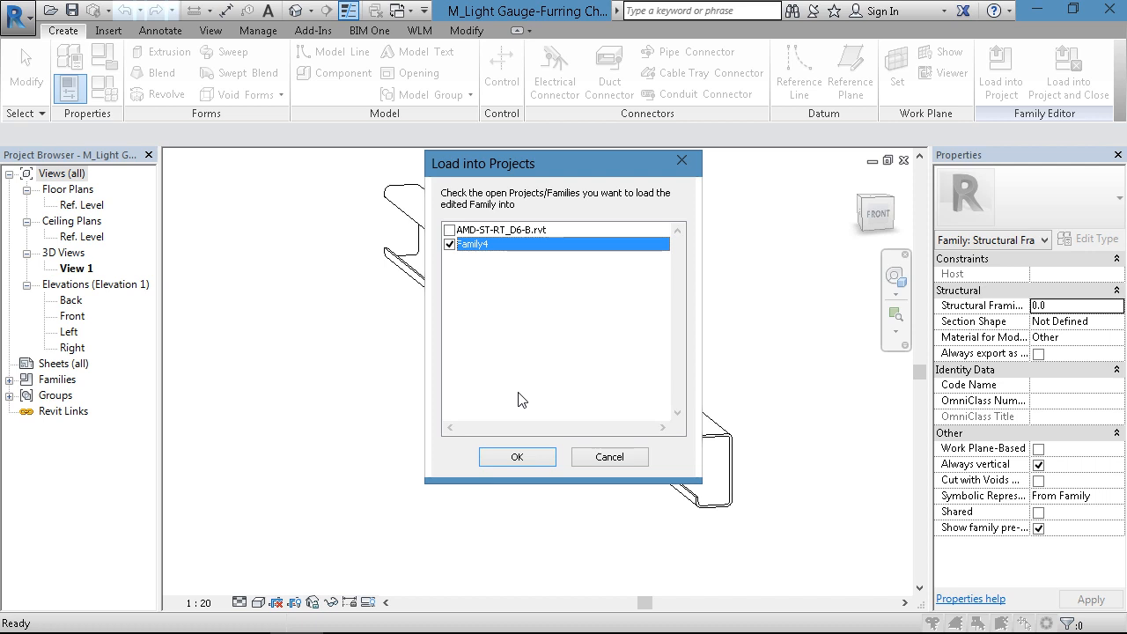
pyautogui.moveTo(518, 630)
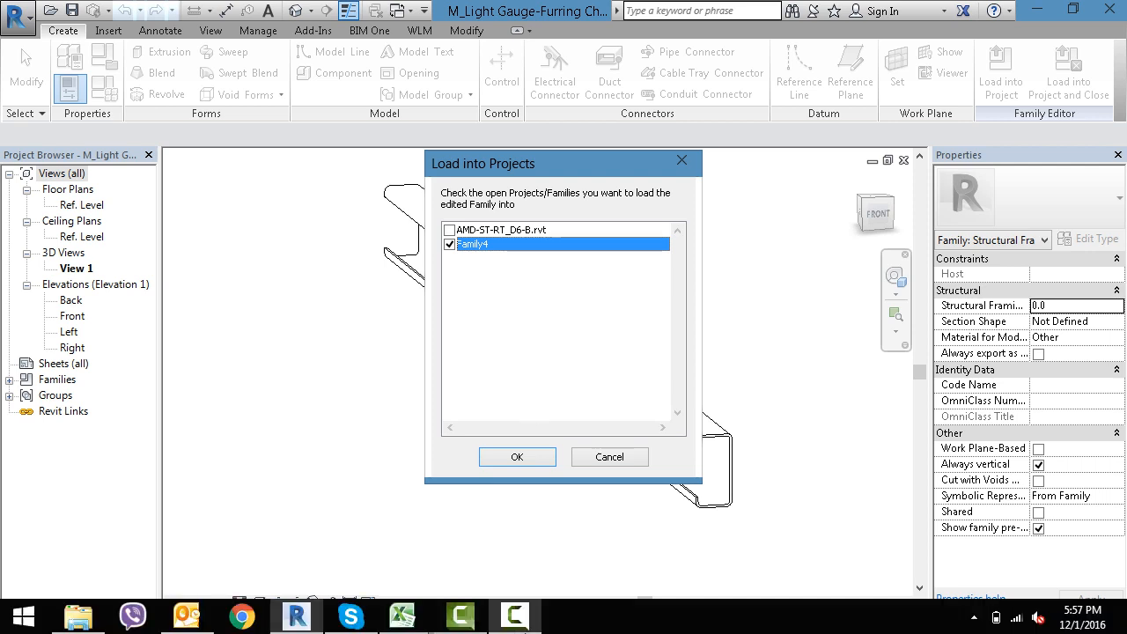
pyautogui.click(517, 456)
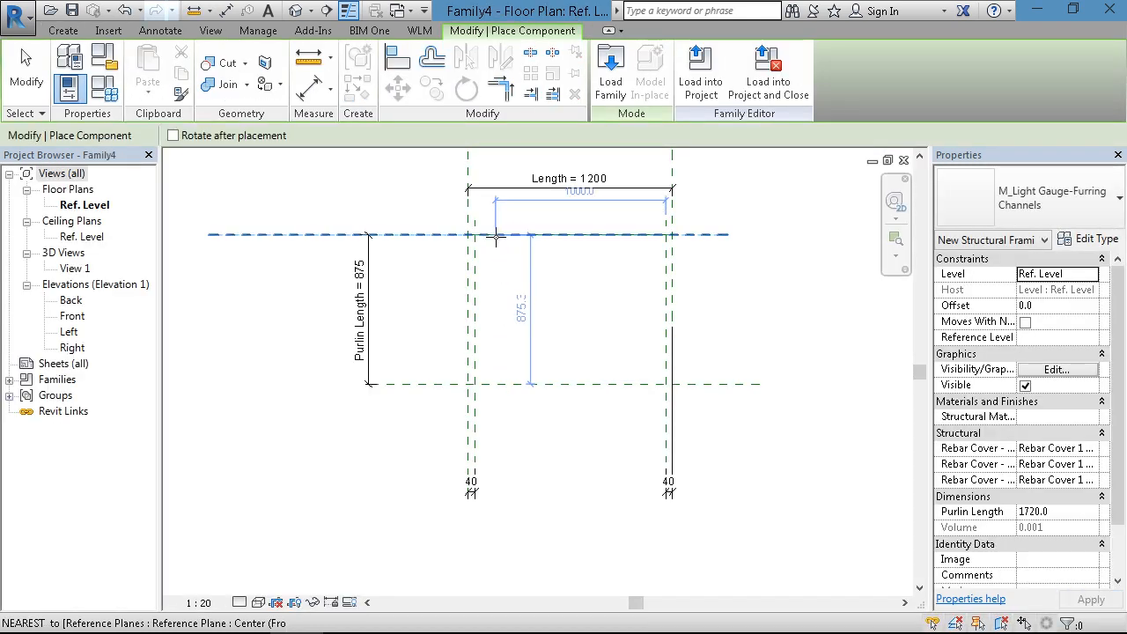
# - Place one M_Light Gauge-Furring Channels instance vertically from the upper horizontal reference plane, just inside the left inner plane
pyautogui.click(494, 260)
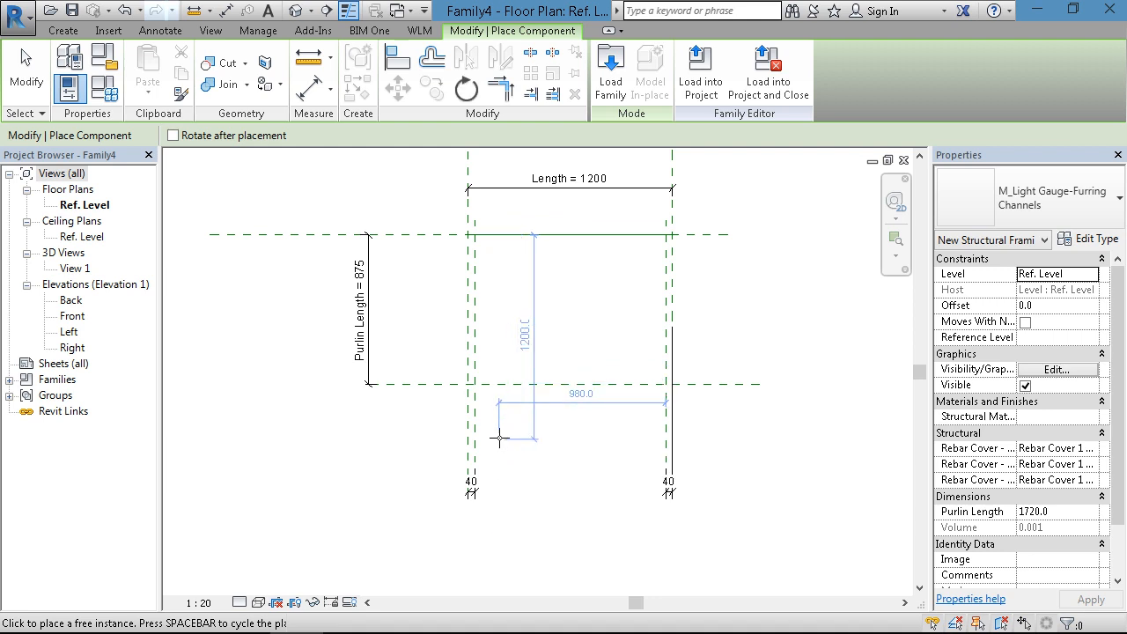
pyautogui.press('Escape')
pyautogui.press('Escape')
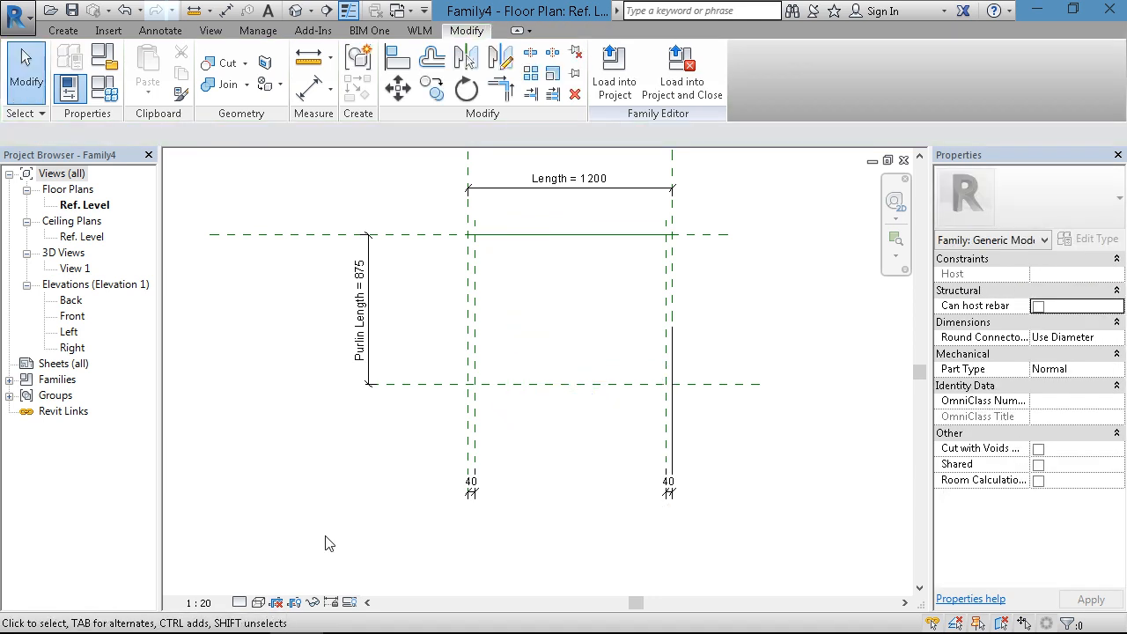
# - Set the Ref. Level plan view's detail level to Fine
pyautogui.click(242, 602)
pyautogui.click(258, 586)
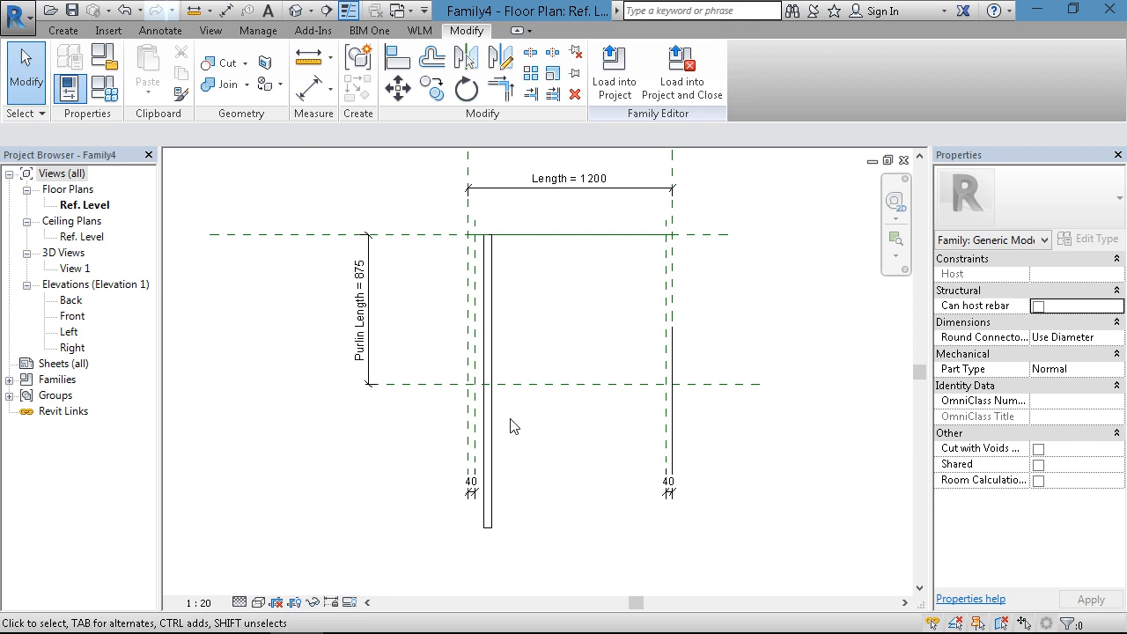
pyautogui.click(240, 603)
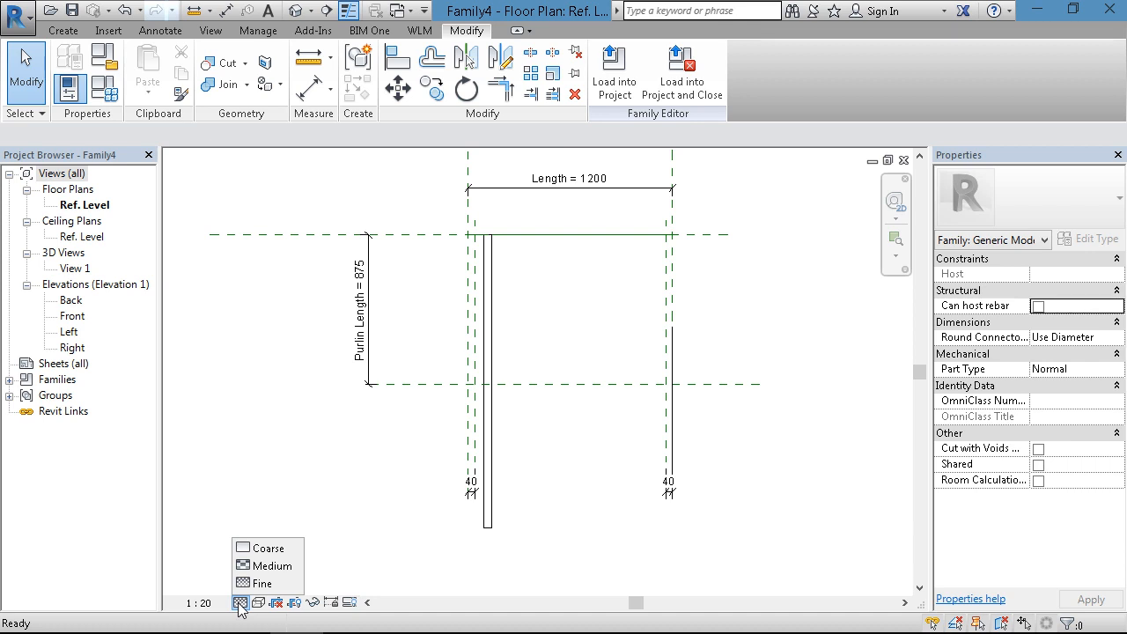
pyautogui.click(344, 596)
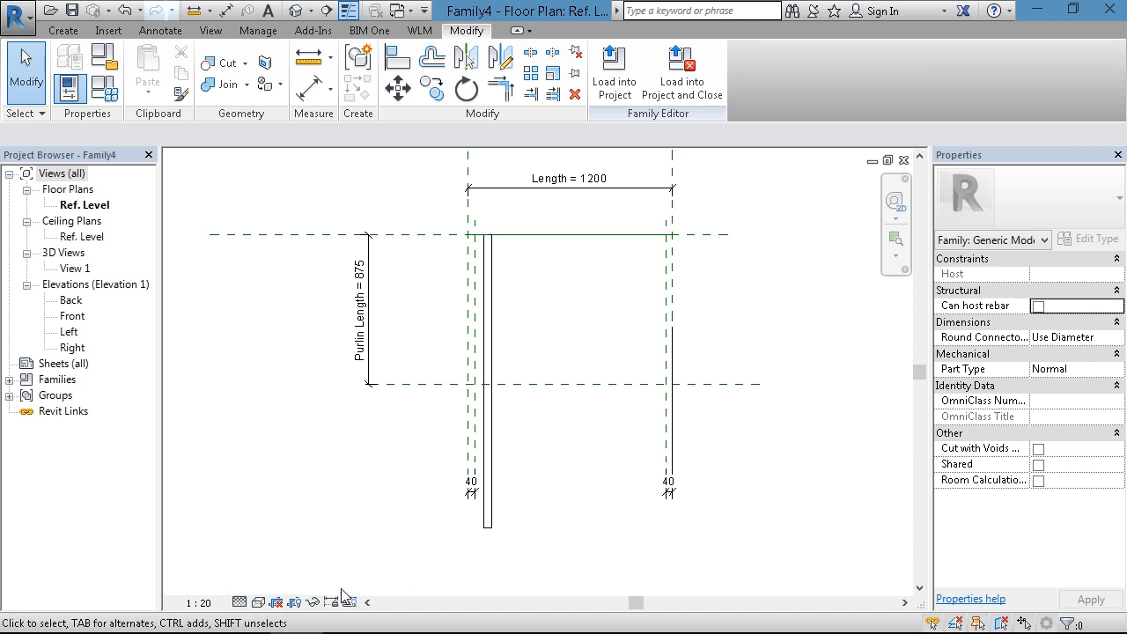
pyautogui.click(240, 603)
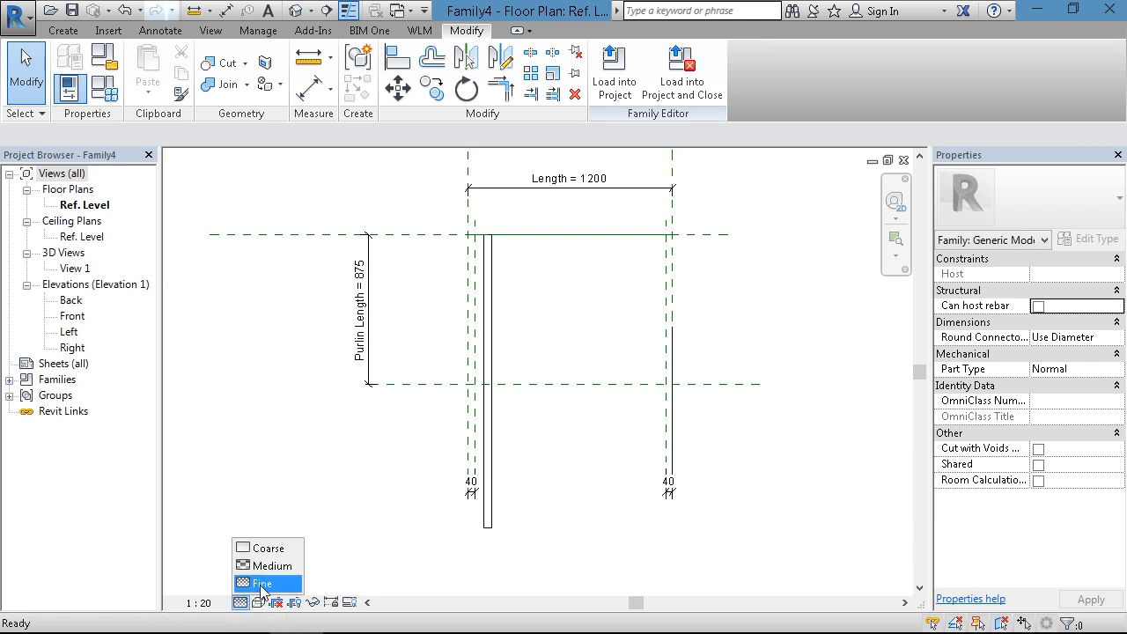
pyautogui.click(374, 535)
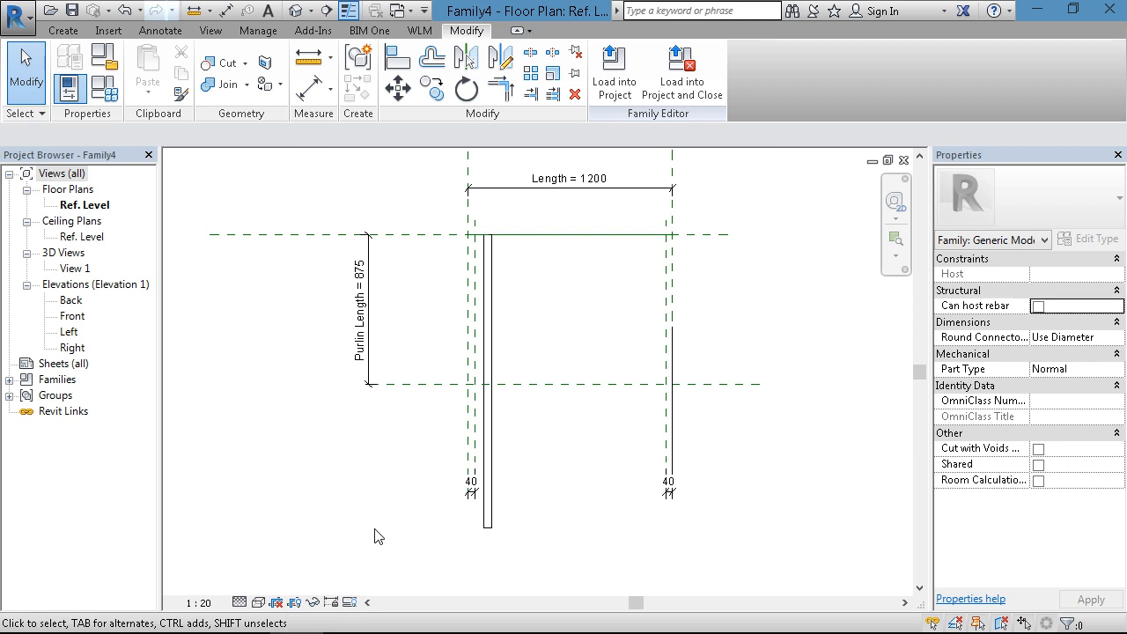
# - Align the channel's upper end with the upper horizontal reference plane and lock the alignment
pyautogui.scroll(-2, 542, 298)
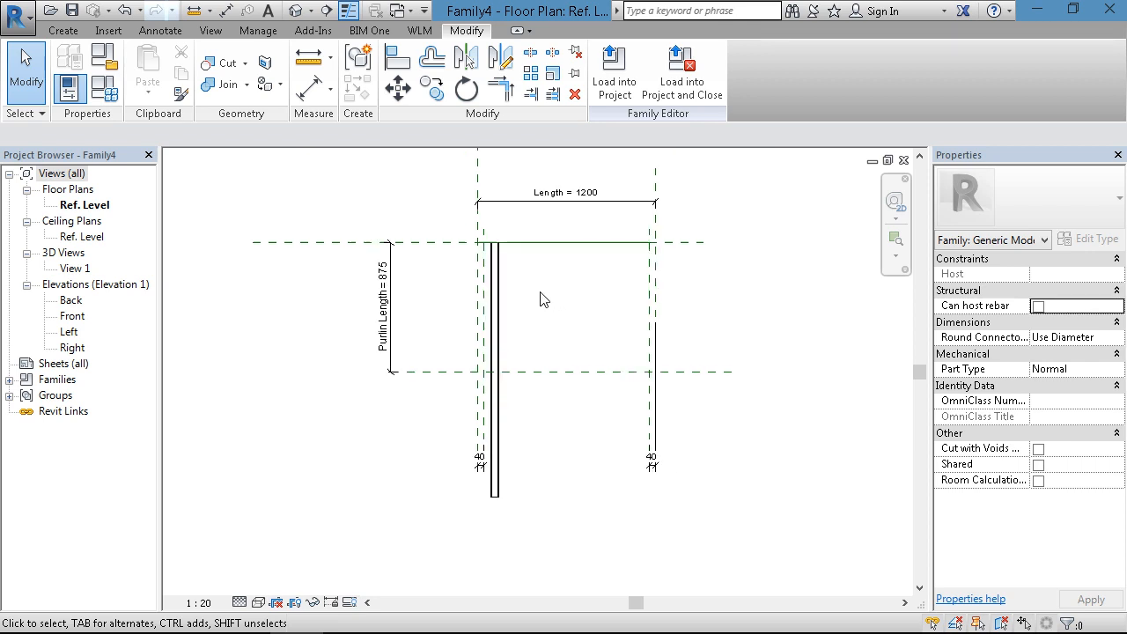
pyautogui.scroll(5, 447, 255)
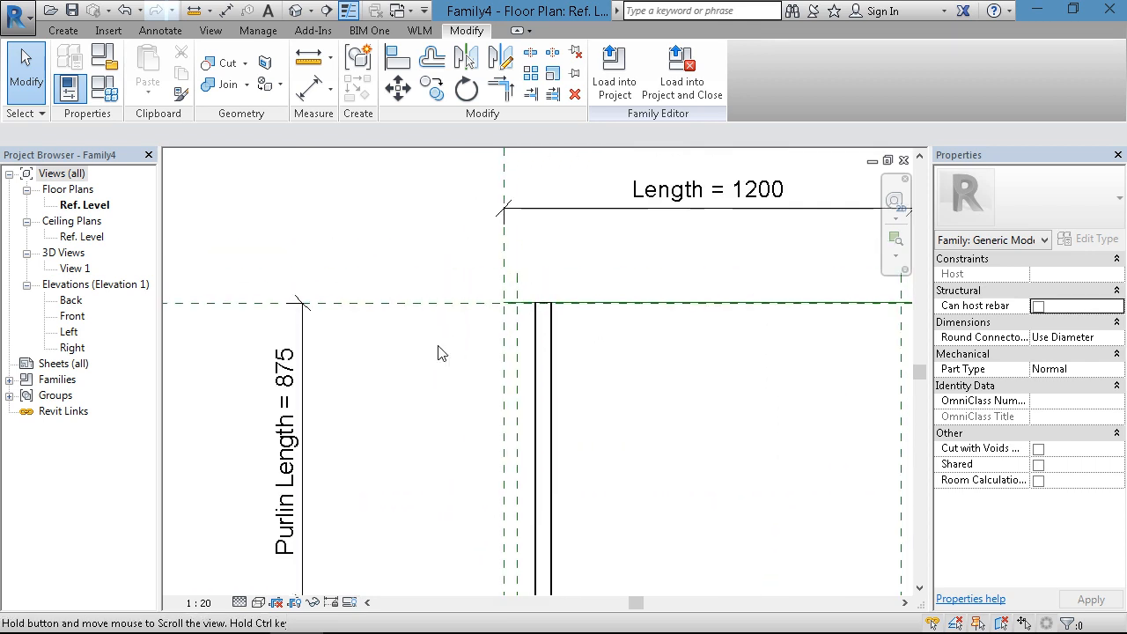
pyautogui.moveTo(448, 337); pyautogui.dragTo(444, 325, button='middle')
pyautogui.scroll(2, 516, 310)
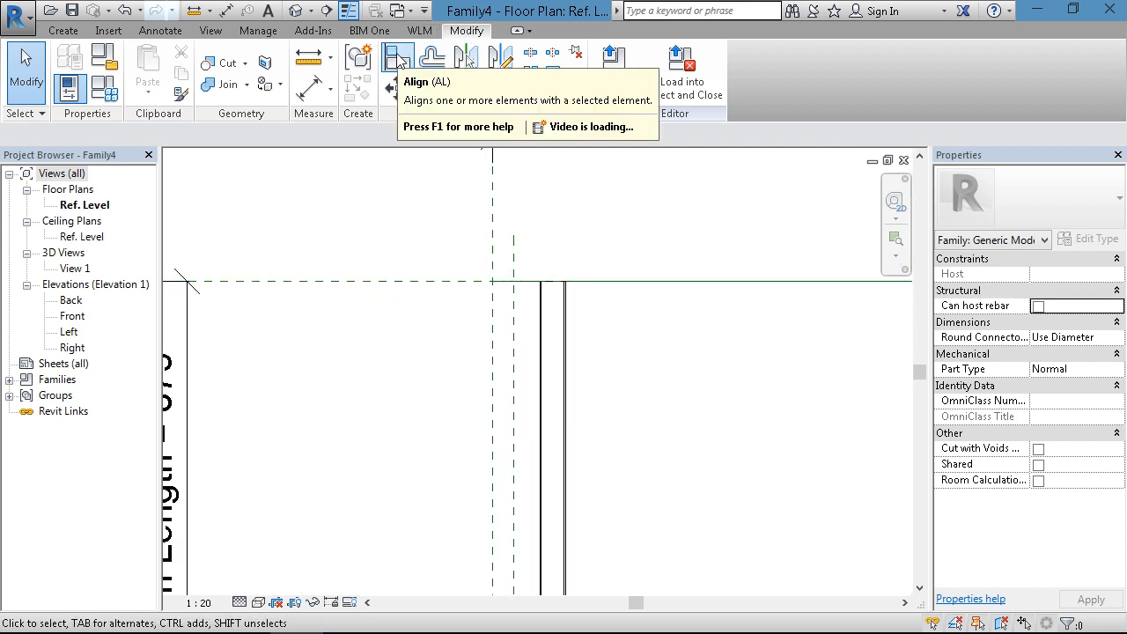
pyautogui.click(397, 57)
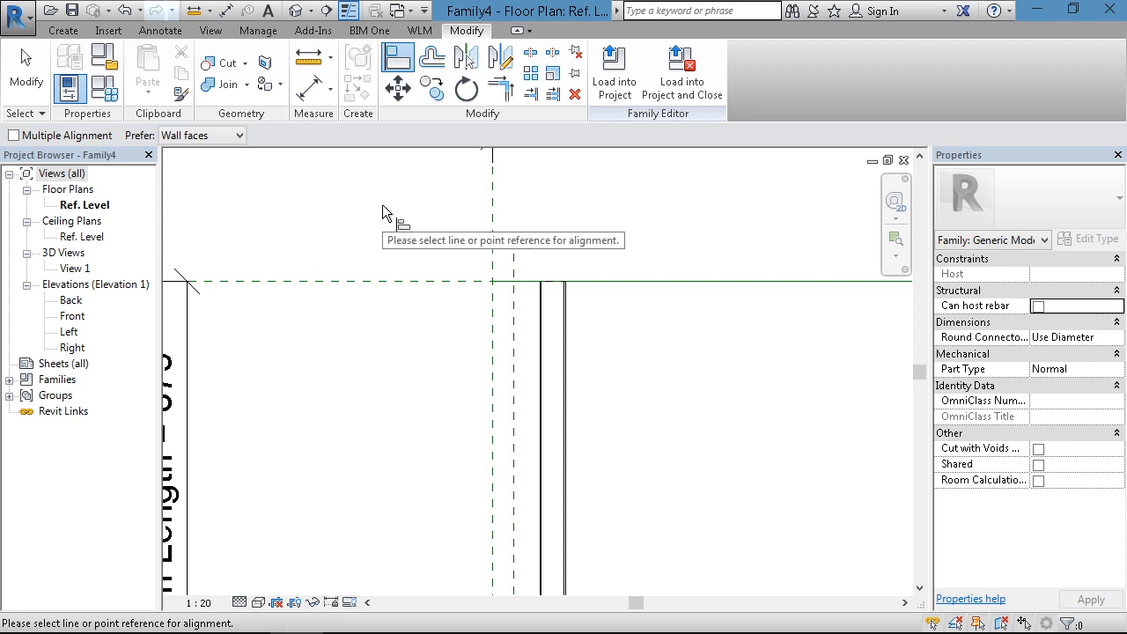
pyautogui.click(382, 280)
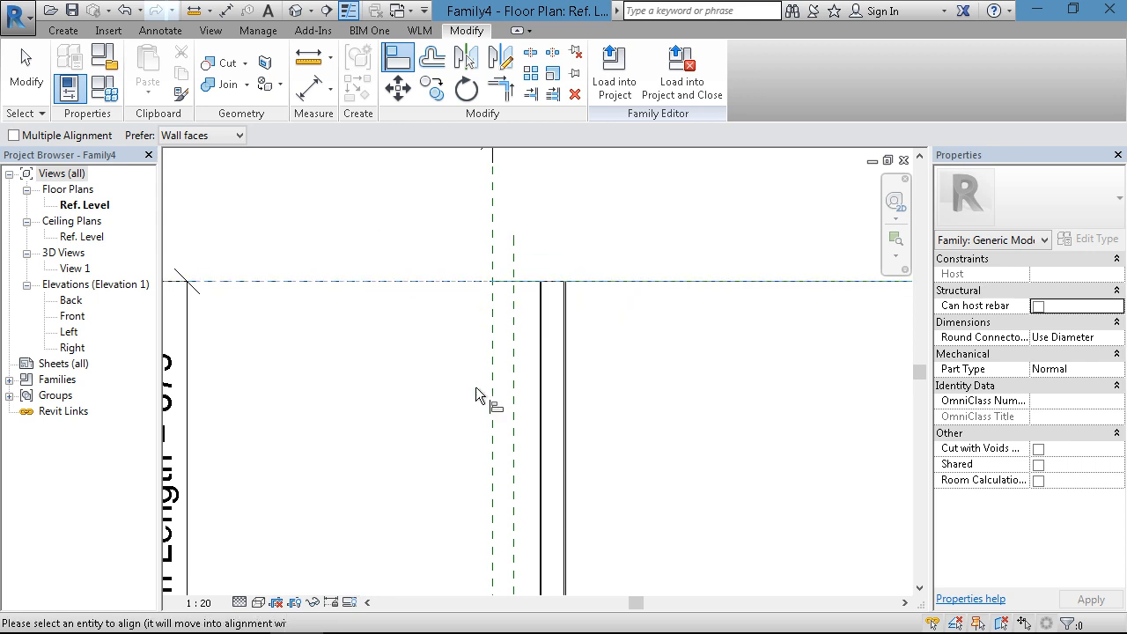
pyautogui.click(554, 283)
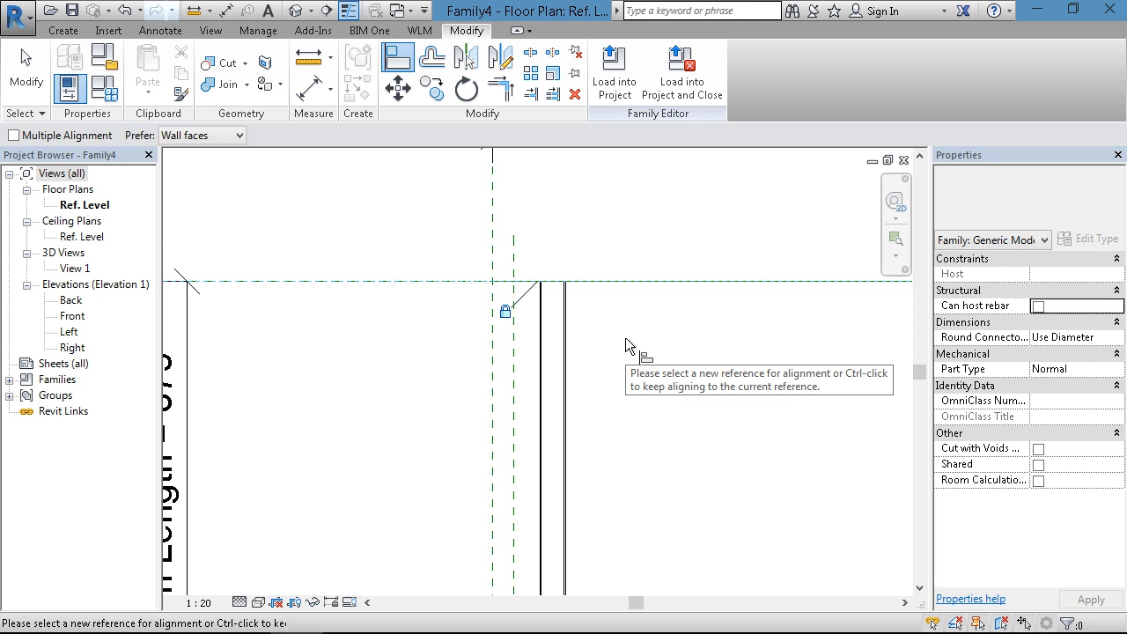
pyautogui.scroll(-2, 626, 338)
pyautogui.moveTo(636, 344); pyautogui.dragTo(641, 223, button='middle')
pyautogui.scroll(3, 609, 345)
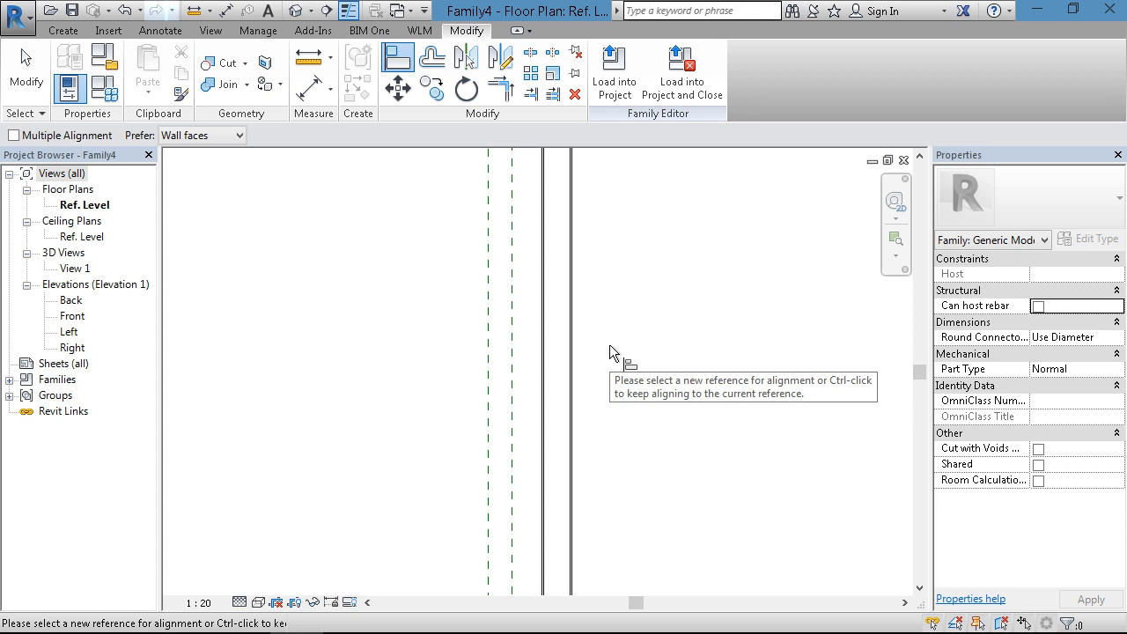
pyautogui.scroll(-3, 609, 344)
pyautogui.press('Escape')
pyautogui.press('Escape')
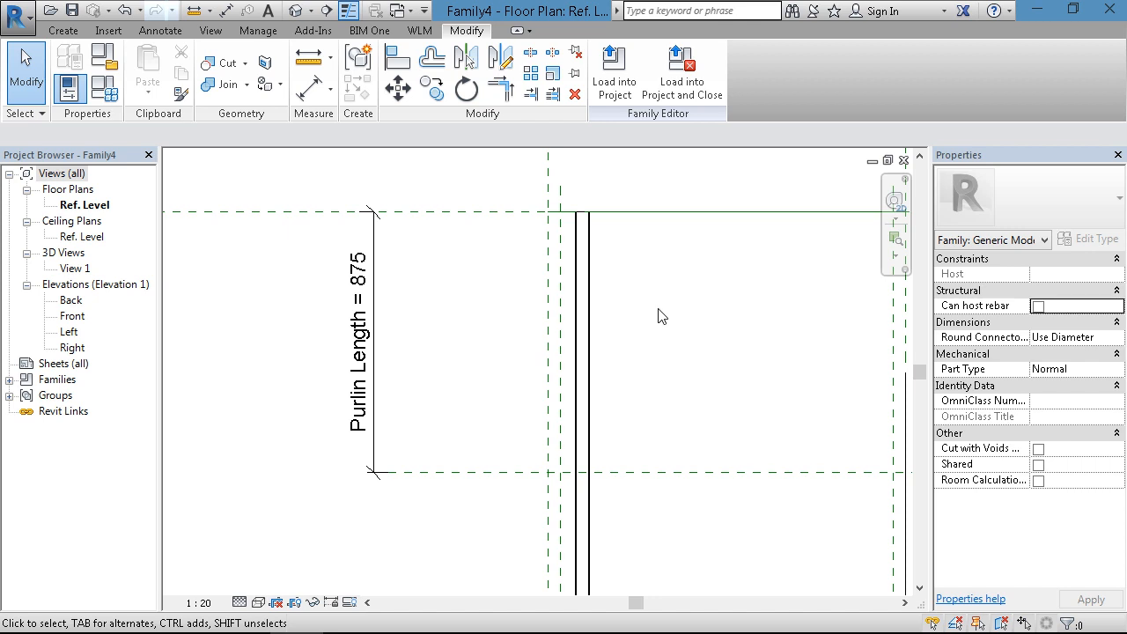
# - Associate the channel's Purlin Length property with the host family's Purlin Length parameter
pyautogui.scroll(-3, 711, 352)
pyautogui.moveTo(718, 356); pyautogui.dragTo(614, 321, button='middle')
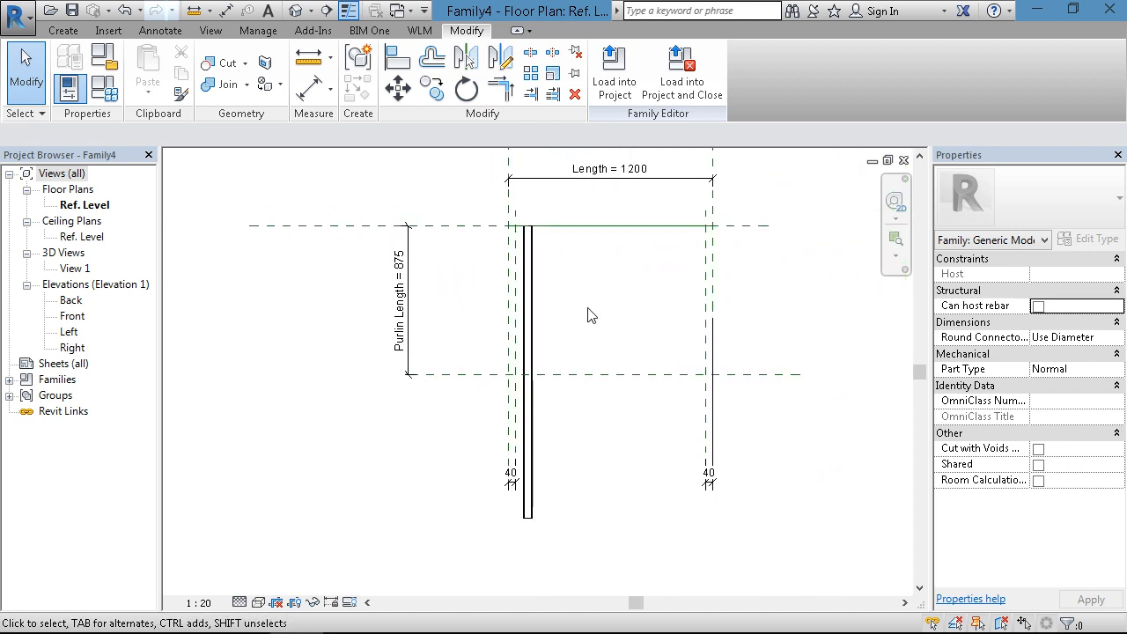
pyautogui.click(533, 313)
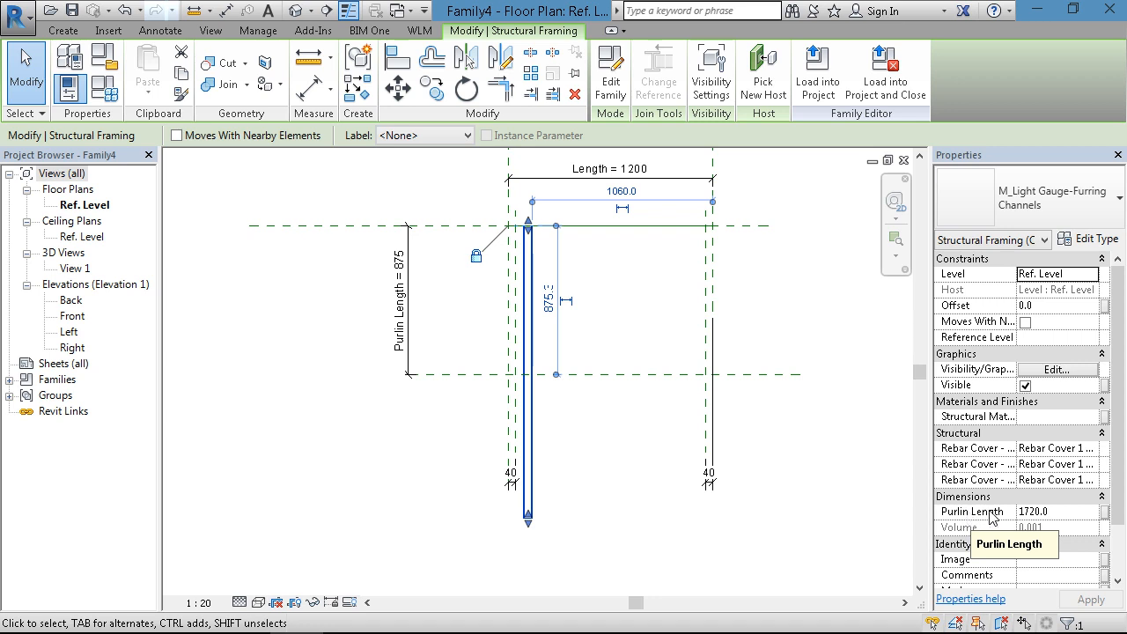
pyautogui.click(1106, 515)
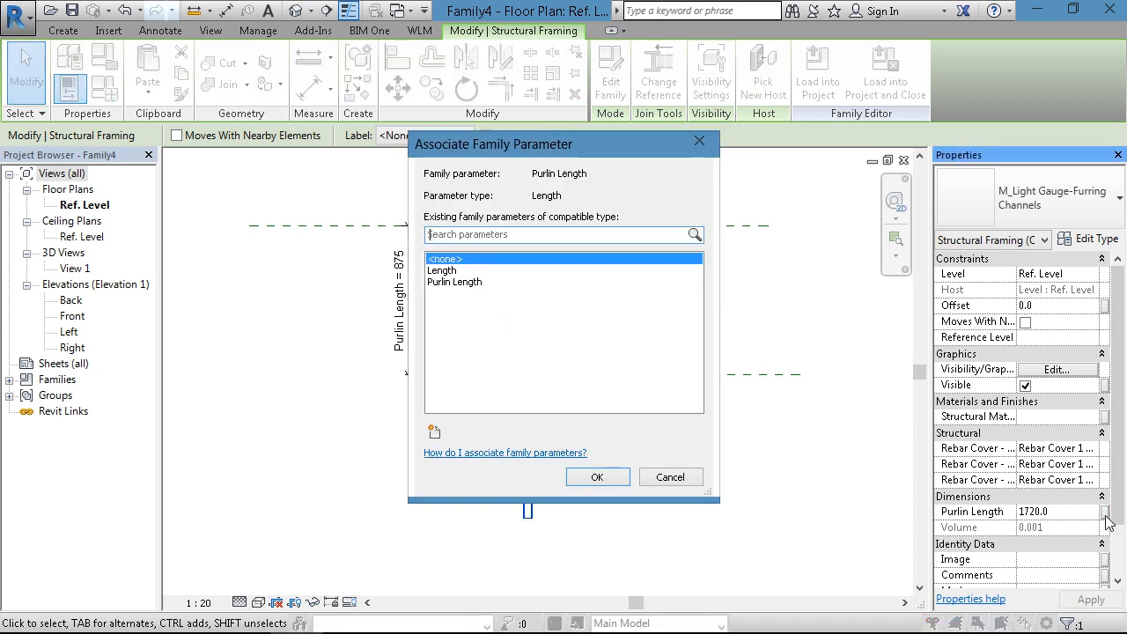
pyautogui.click(466, 283)
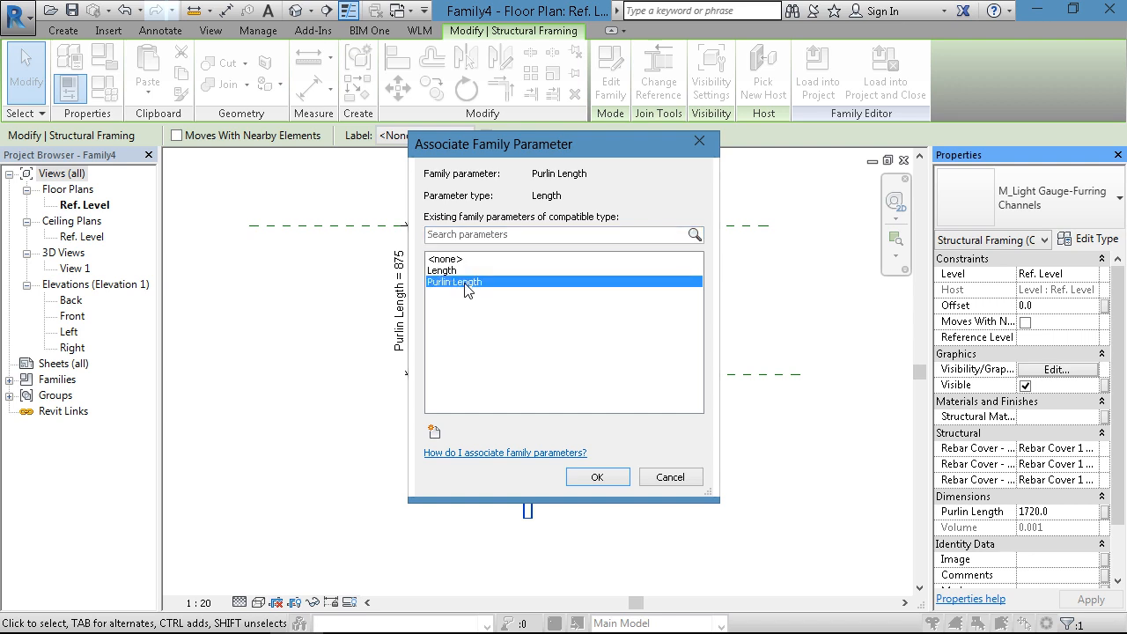
pyautogui.click(596, 478)
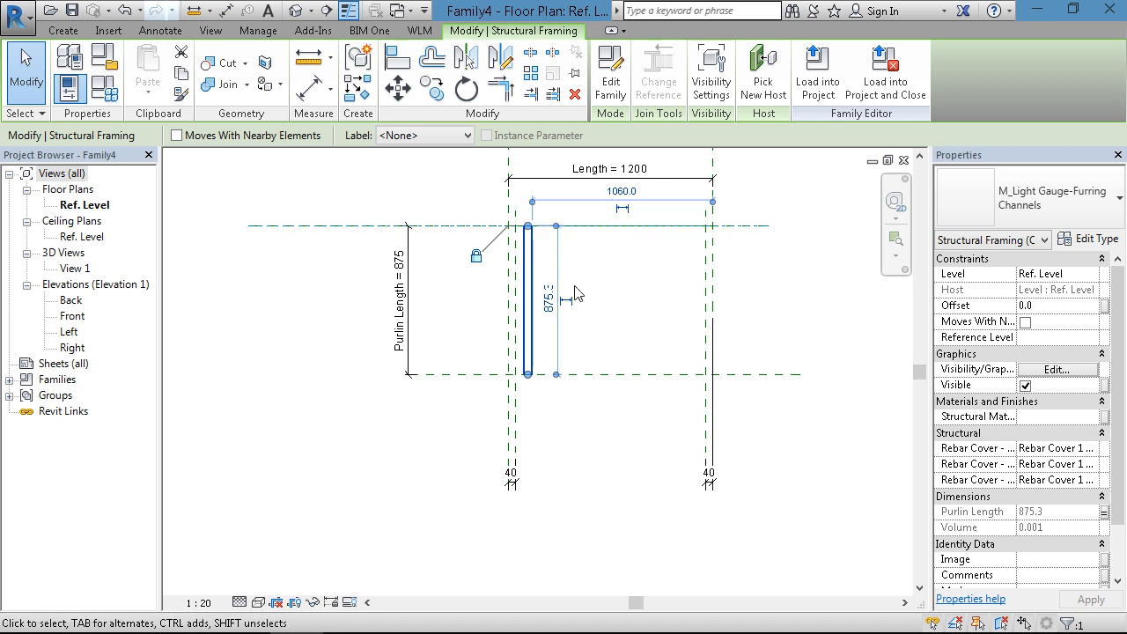
# - Align the channel's lower end with the lower horizontal reference plane and lock the alignment
pyautogui.scroll(2, 547, 304)
pyautogui.scroll(3, 511, 391)
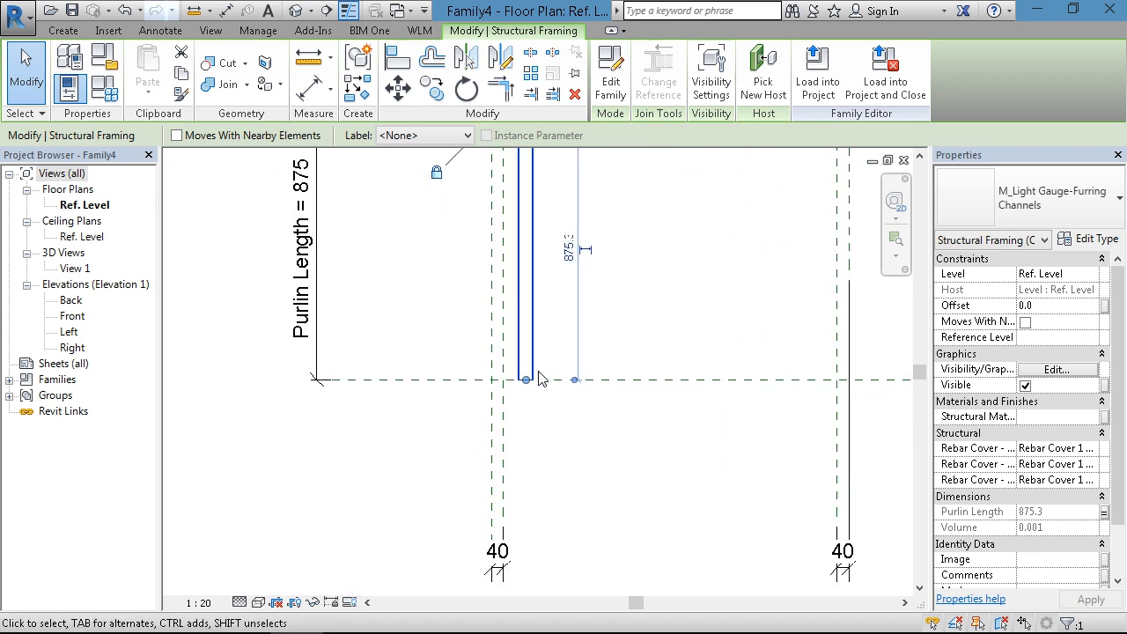
pyautogui.scroll(-4, 512, 390)
pyautogui.scroll(3, 546, 414)
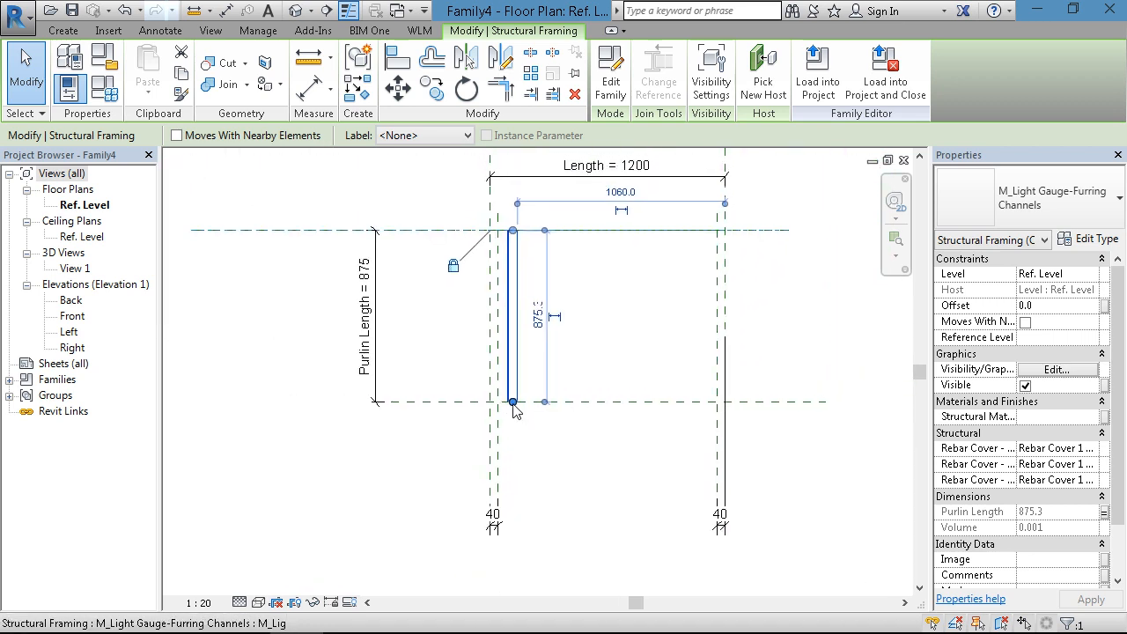
pyautogui.click(579, 431)
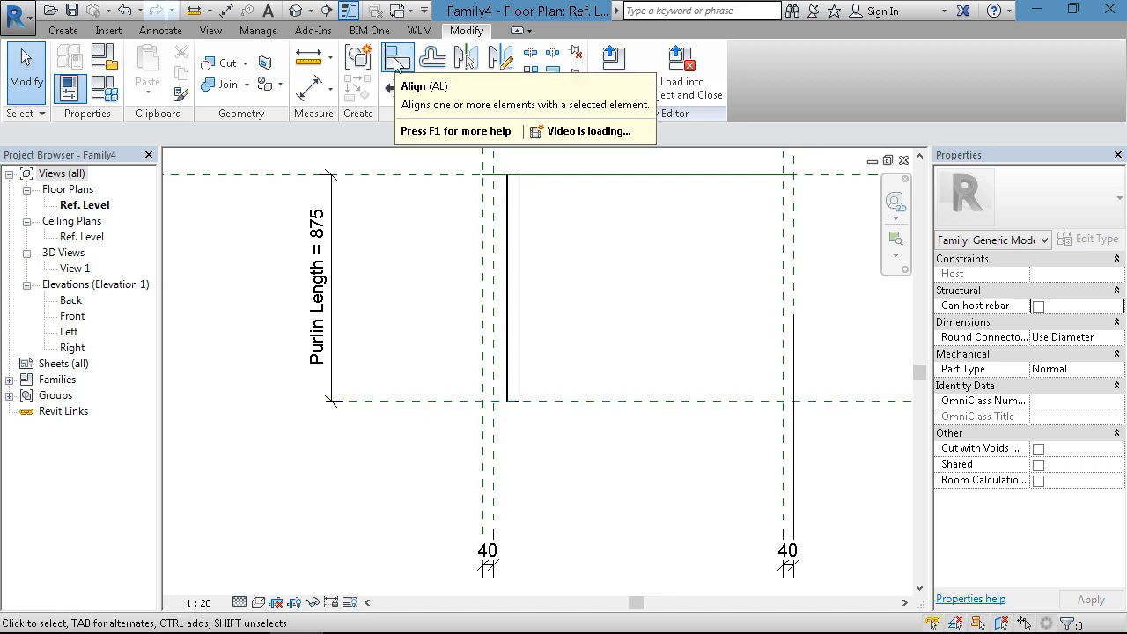
pyautogui.click(396, 60)
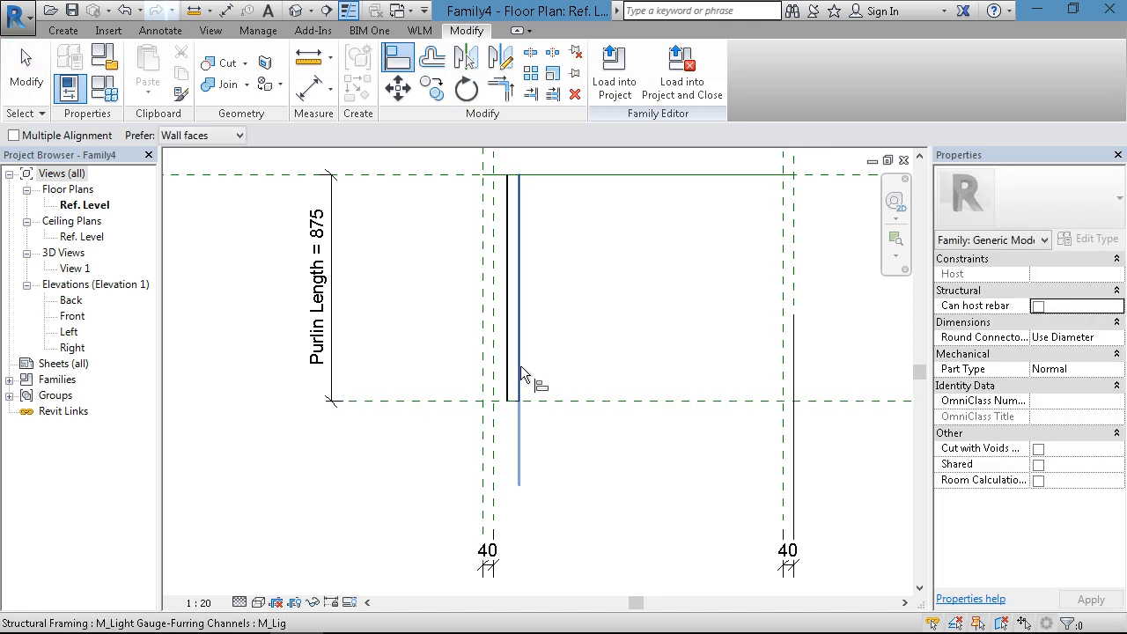
pyautogui.click(538, 401)
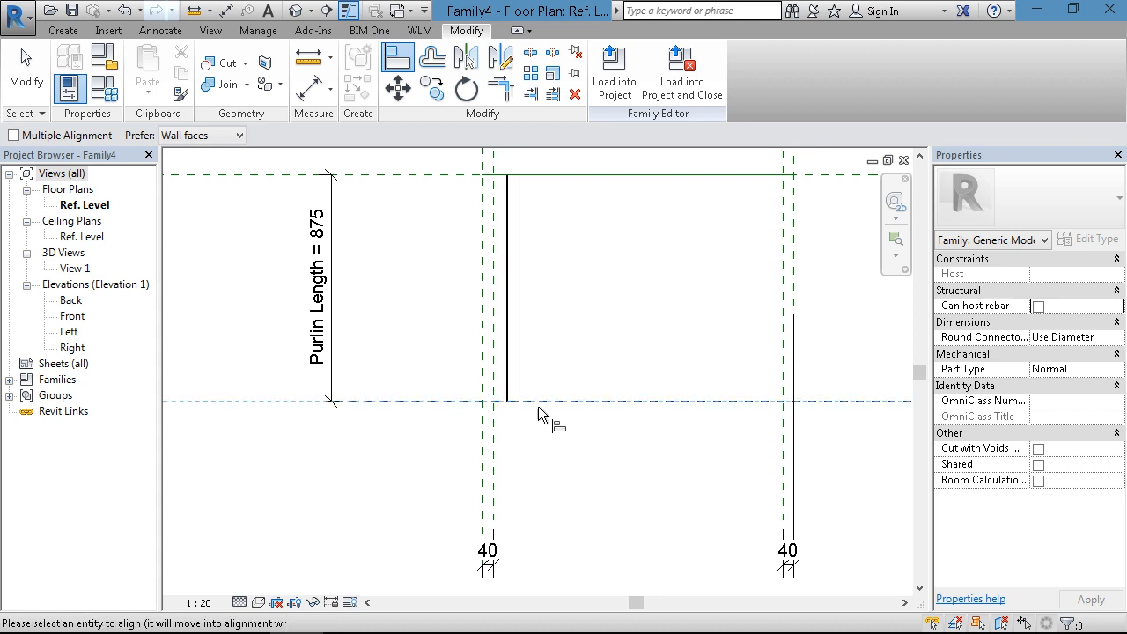
pyautogui.scroll(3, 528, 409)
pyautogui.click(499, 390)
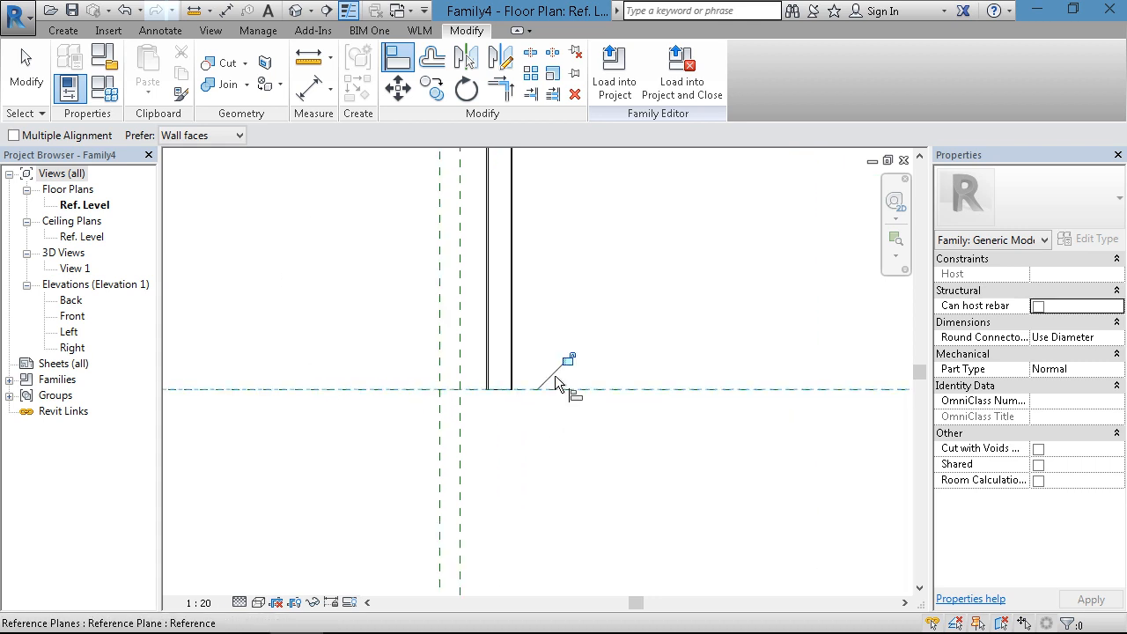
pyautogui.scroll(-2, 509, 436)
pyautogui.scroll(-1, 510, 438)
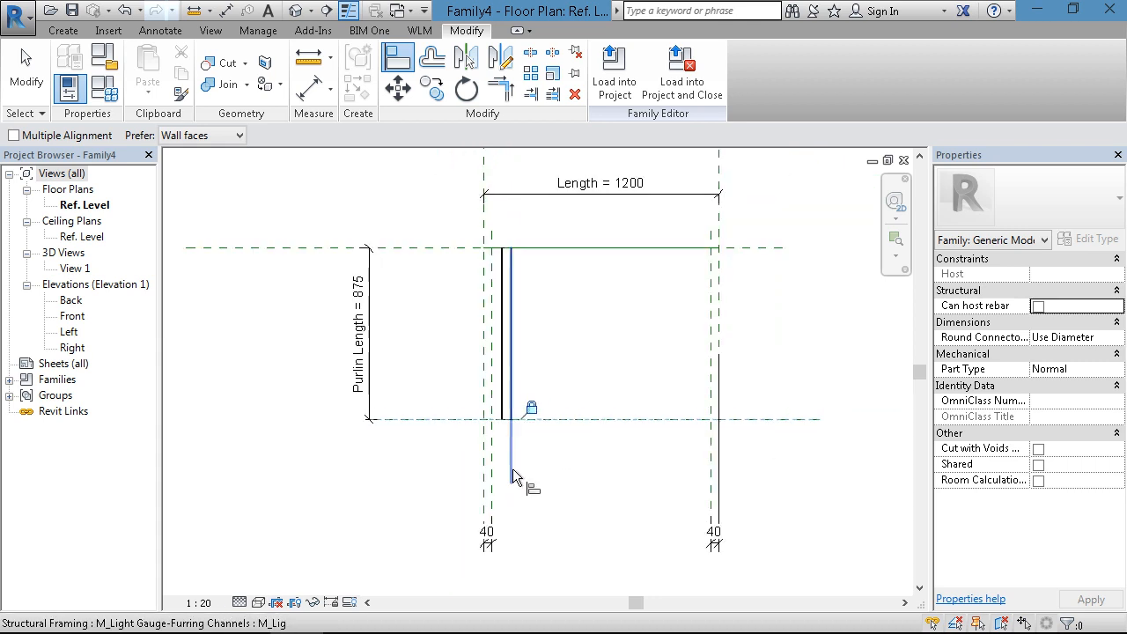
# - Align the channel's outer long edge with the inner 40 mm offset reference plane beside it and lock the alignment
pyautogui.scroll(1, 495, 482)
pyautogui.scroll(1, 495, 481)
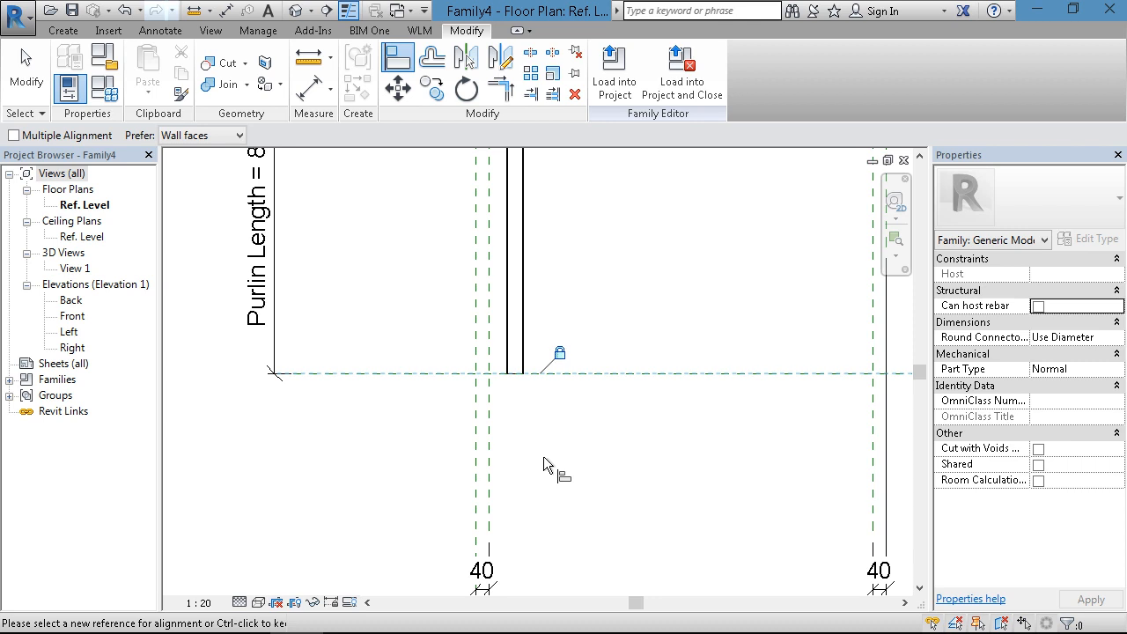
pyautogui.click(488, 303)
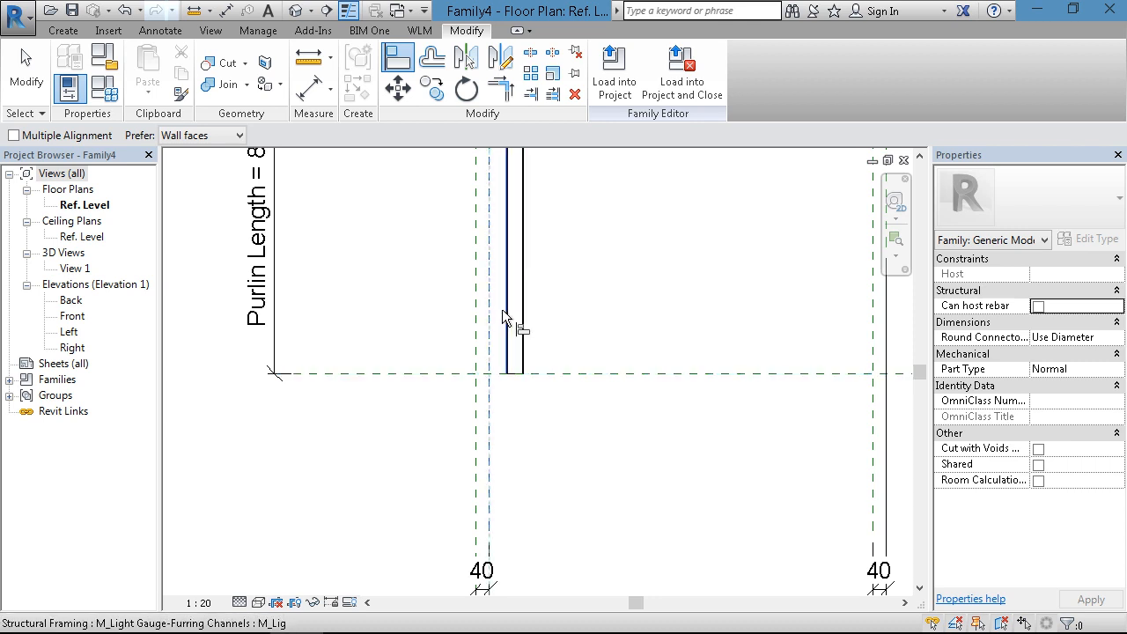
pyautogui.scroll(5, 504, 309)
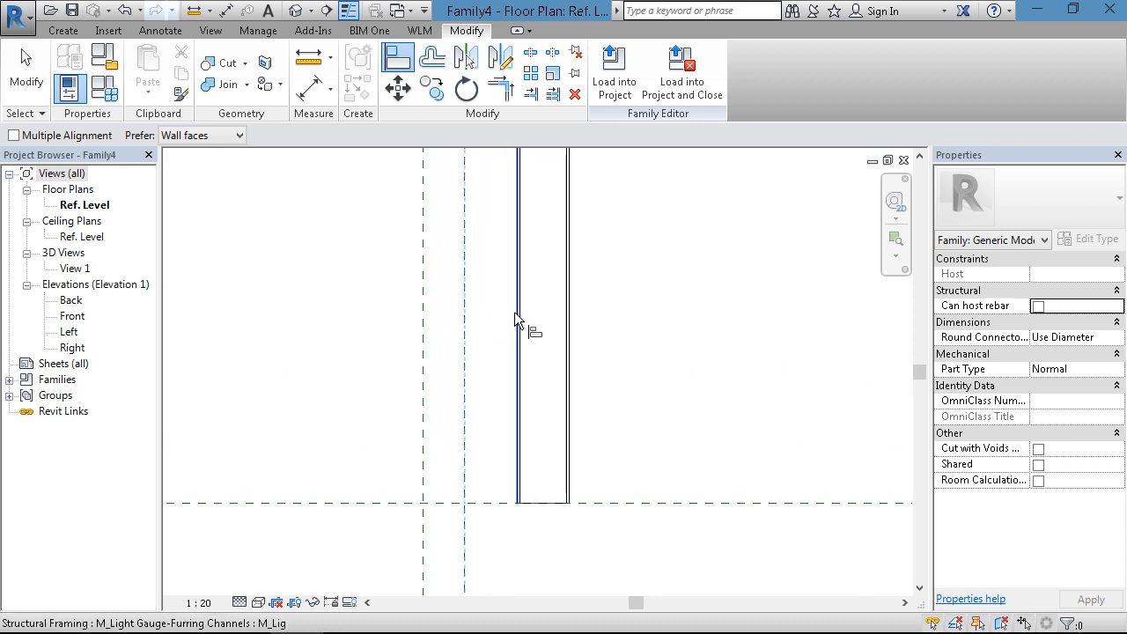
pyautogui.click(517, 313)
pyautogui.scroll(-5, 523, 384)
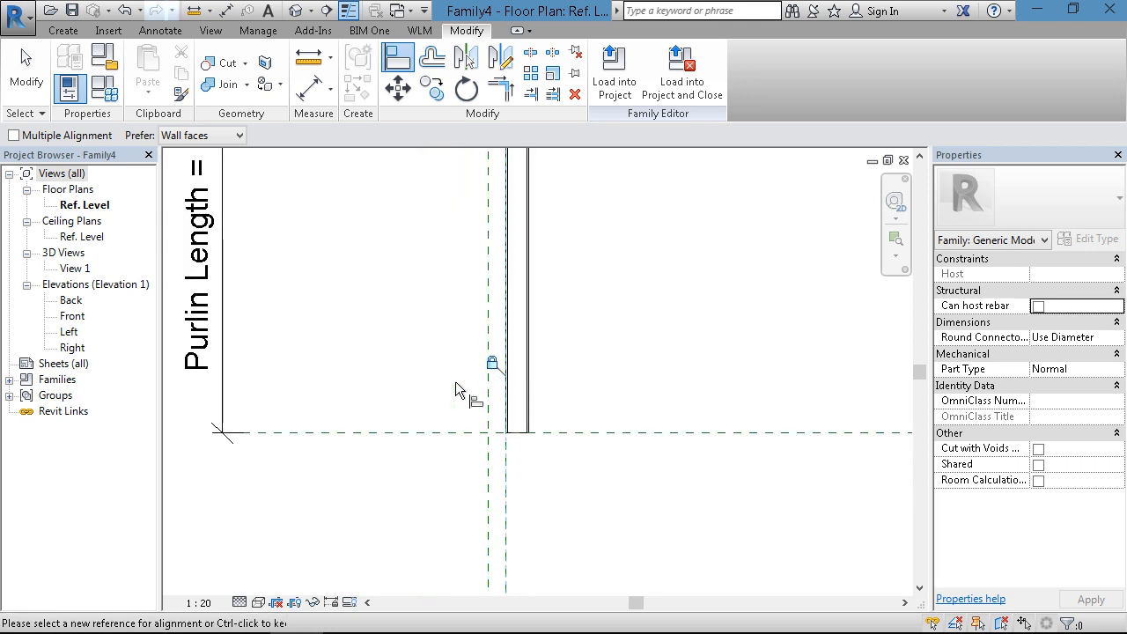
pyautogui.press('Escape')
pyautogui.press('Escape')
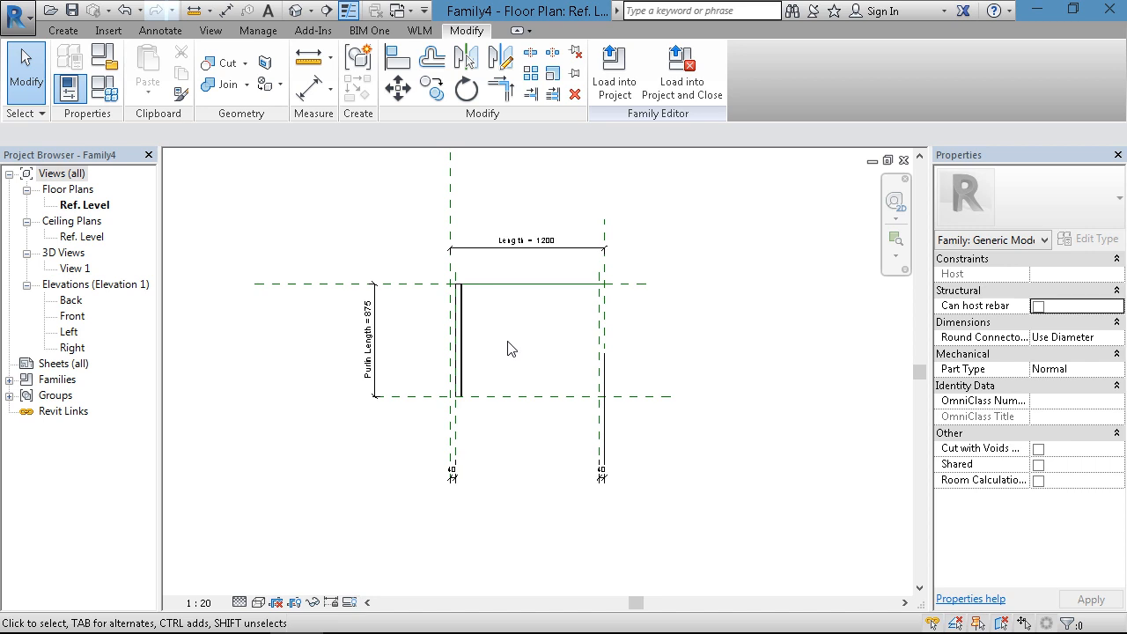
pyautogui.scroll(1, 518, 361)
pyautogui.scroll(1, 493, 365)
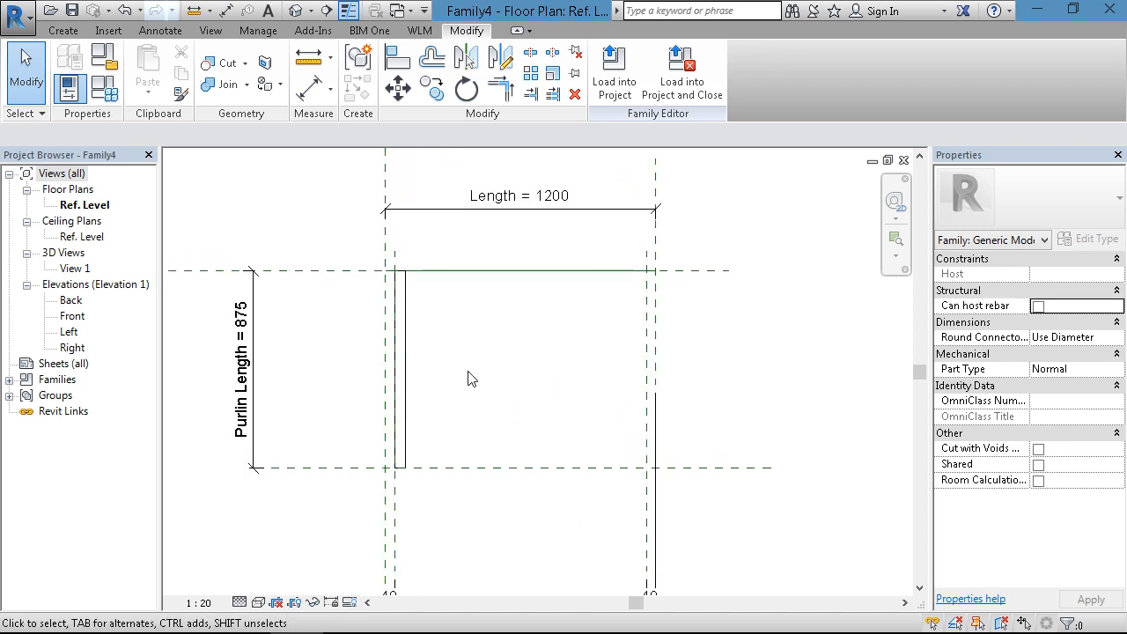
pyautogui.moveTo(495, 387); pyautogui.dragTo(506, 385, button='middle')
pyautogui.scroll(1, 440, 349)
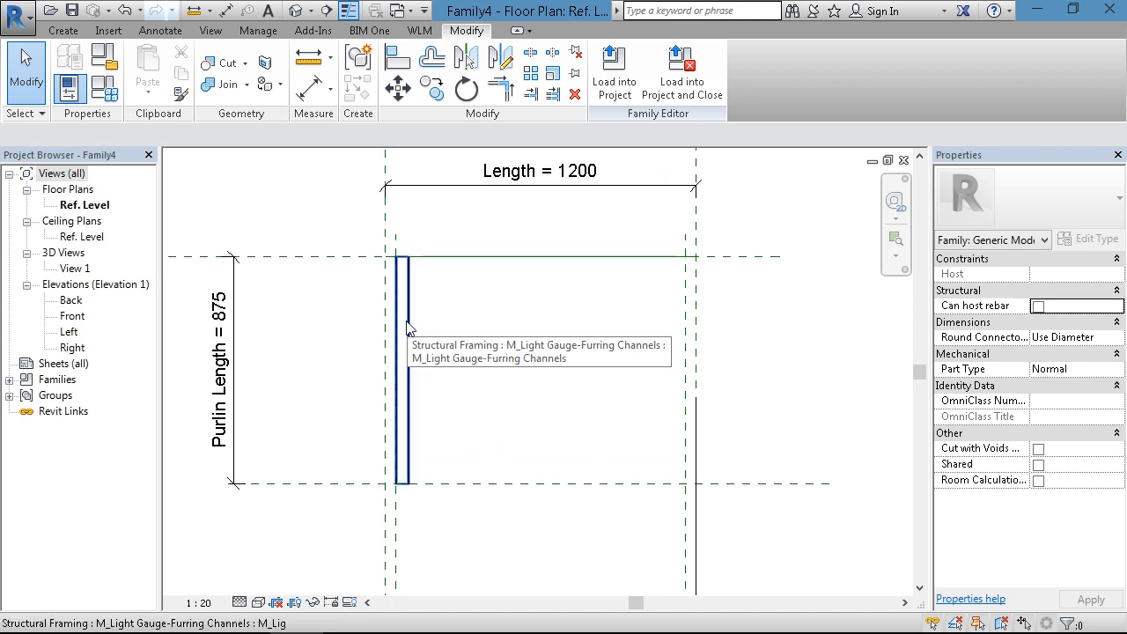
pyautogui.click(407, 328)
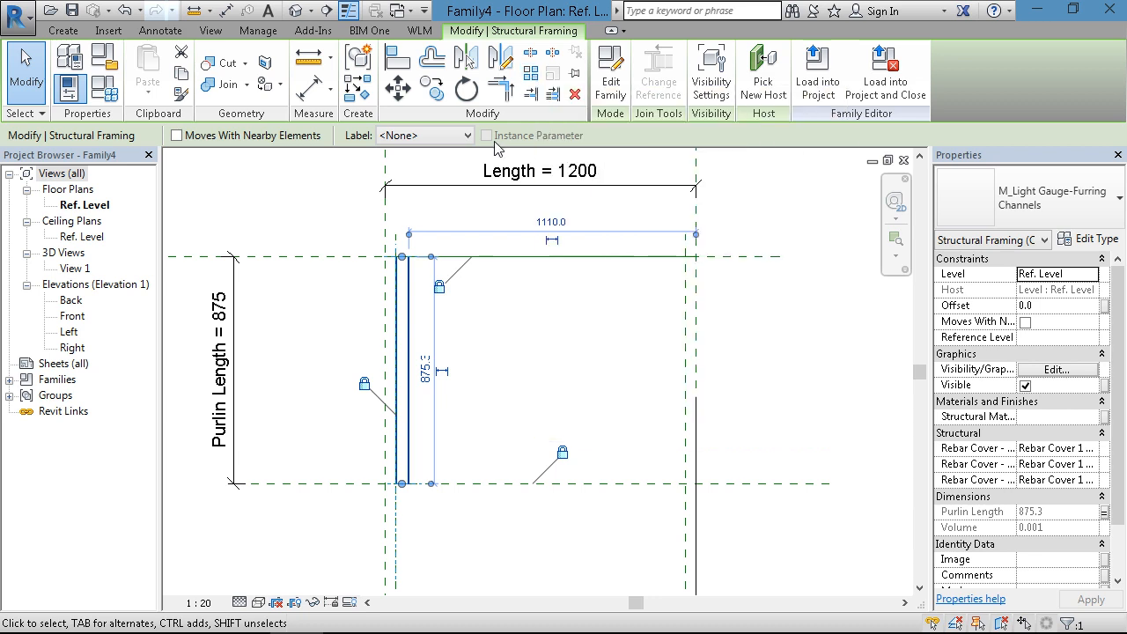
pyautogui.click(531, 78)
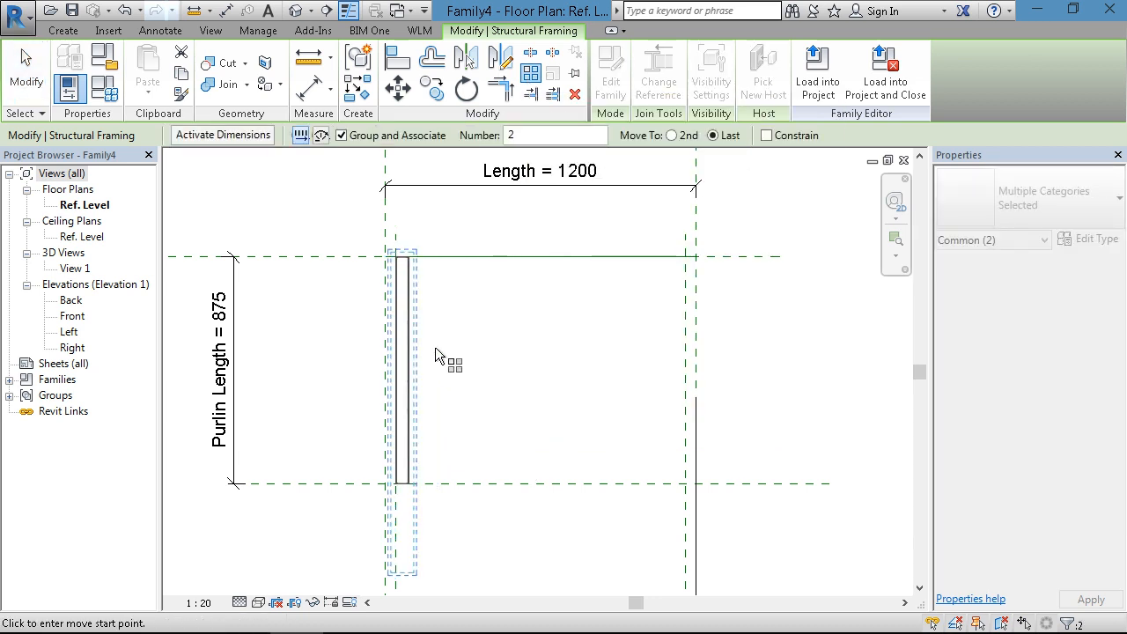
pyautogui.click(410, 356)
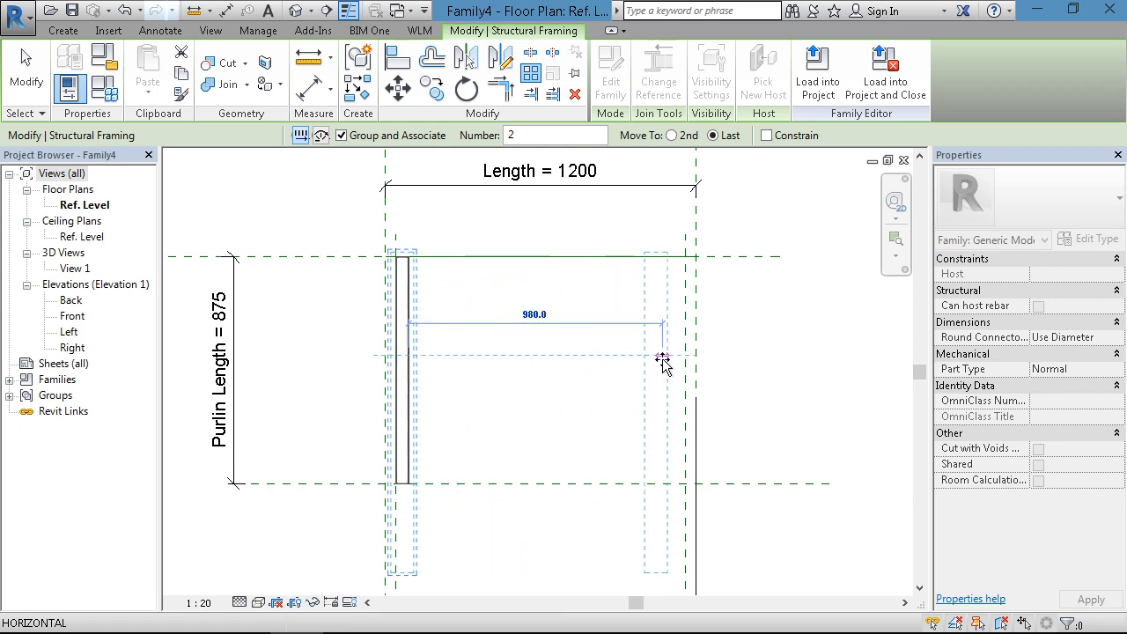
pyautogui.press('Escape')
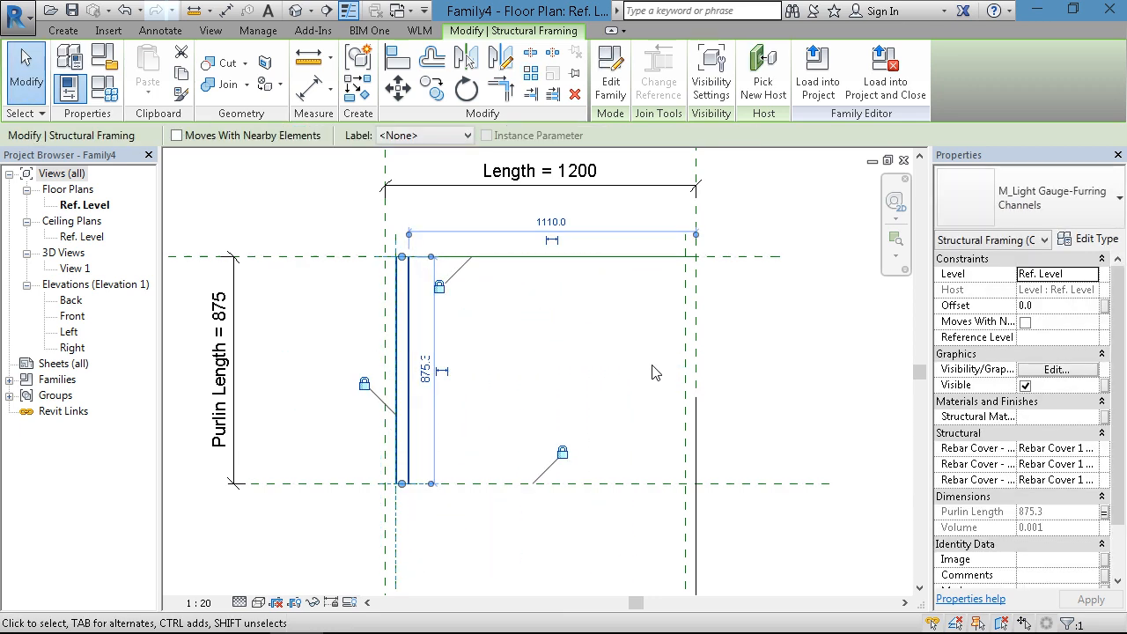
pyautogui.click(571, 331)
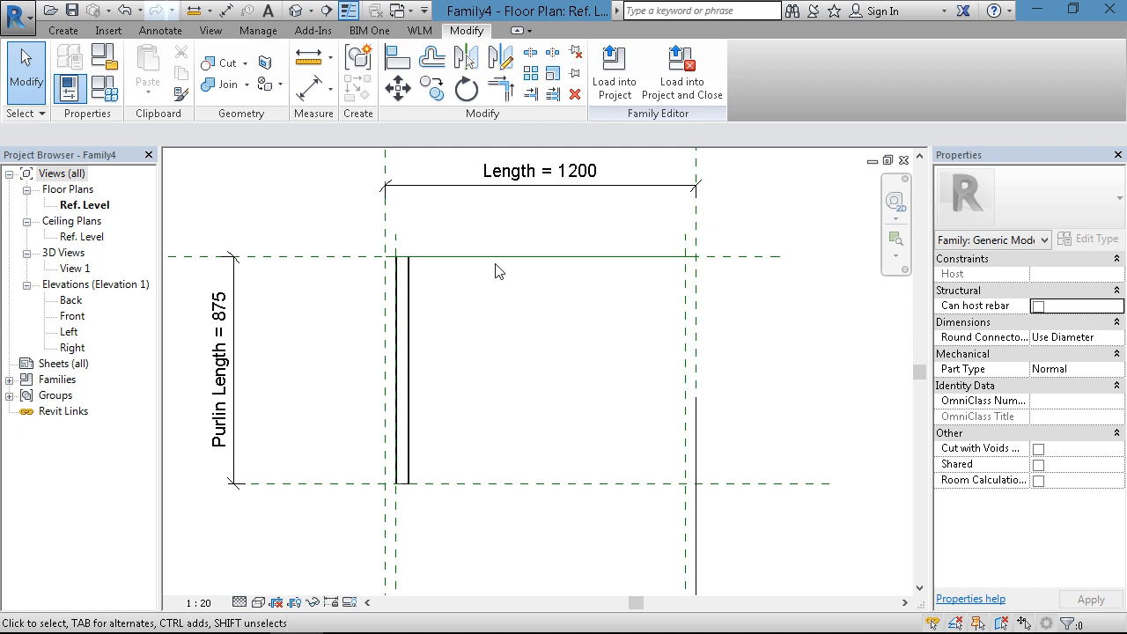
# - Array the channel linearly as 2 grouped and associated members, placing the last one about 1000 mm to the right
pyautogui.click(414, 282)
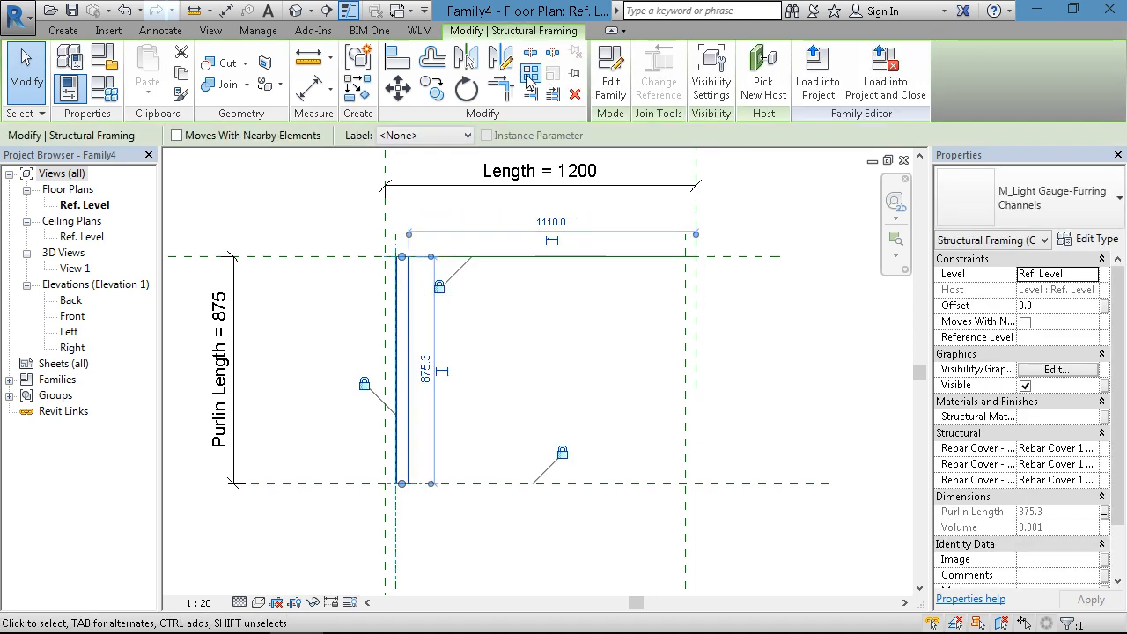
pyautogui.click(530, 74)
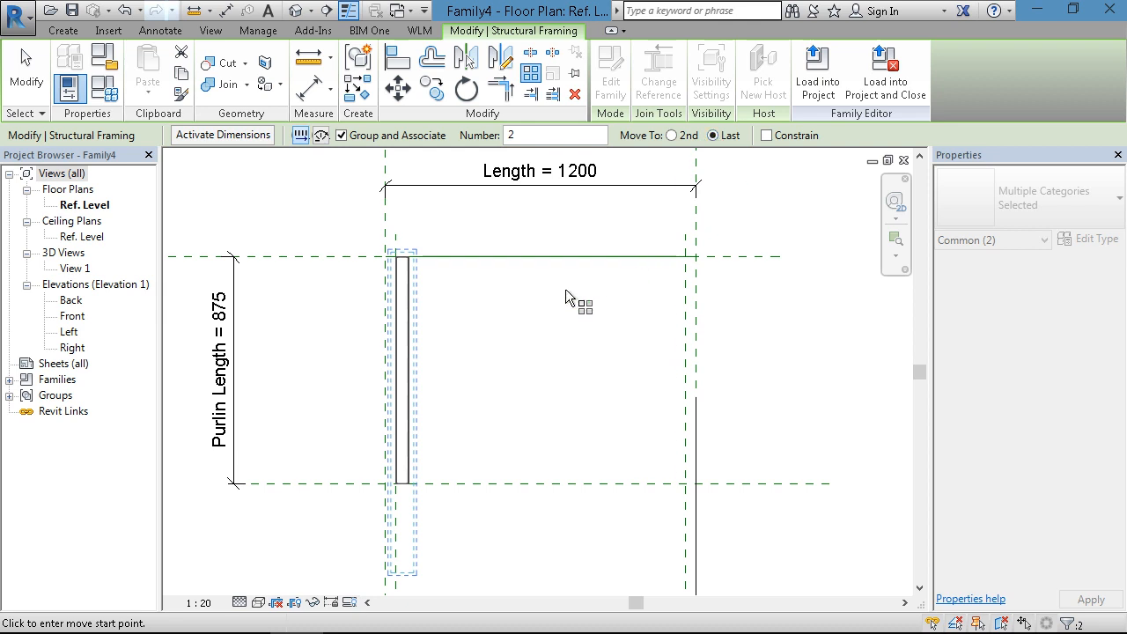
pyautogui.click(409, 344)
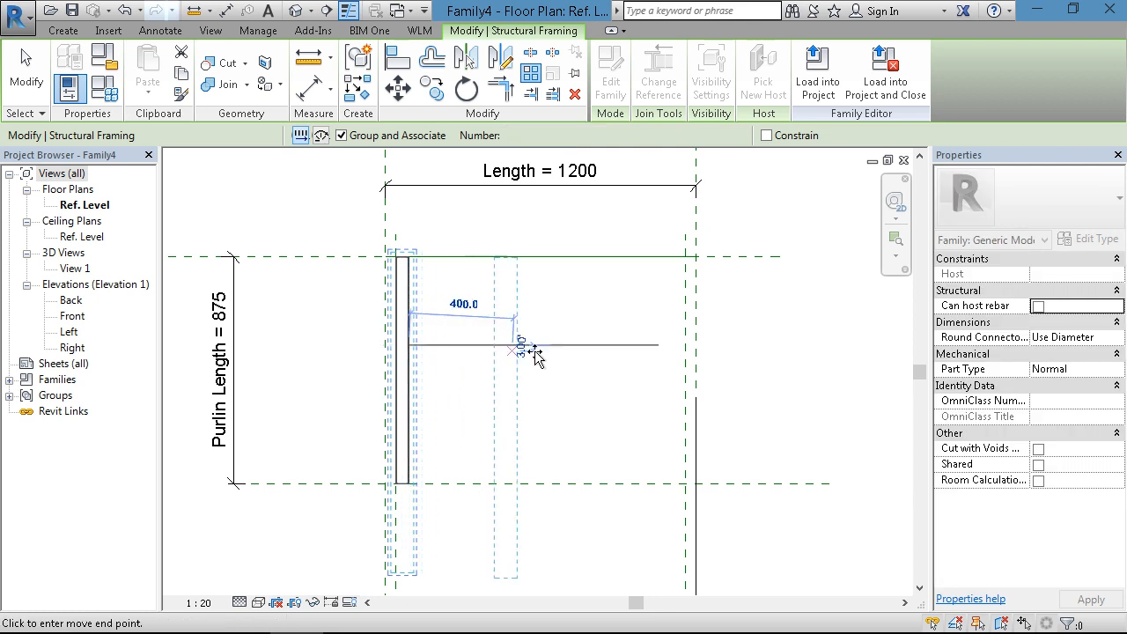
pyautogui.click(668, 346)
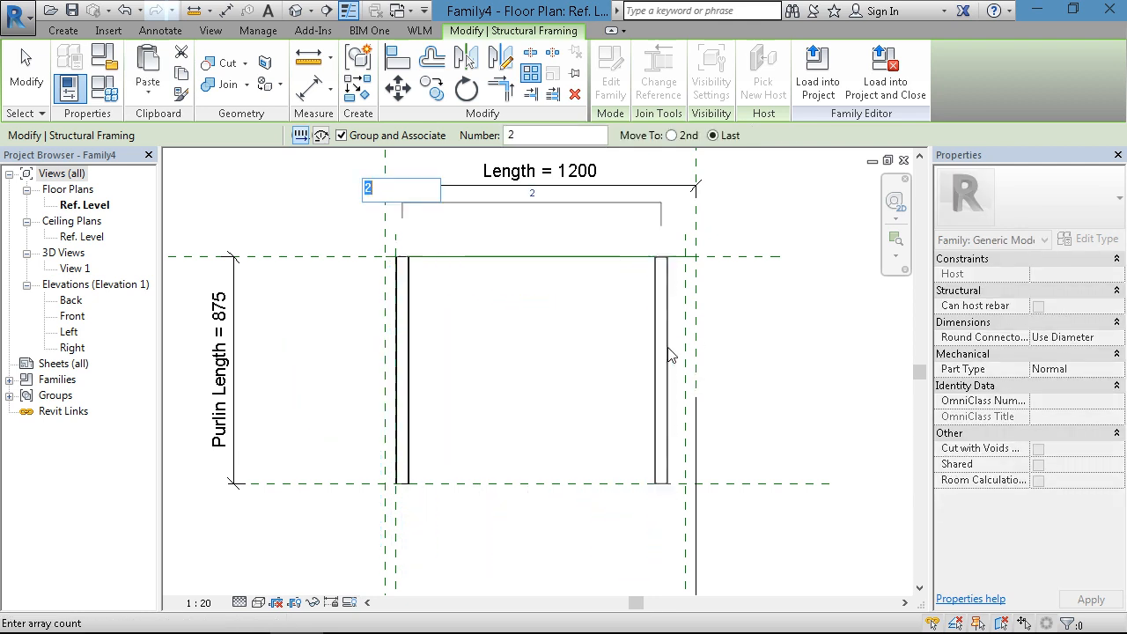
pyautogui.click(760, 363)
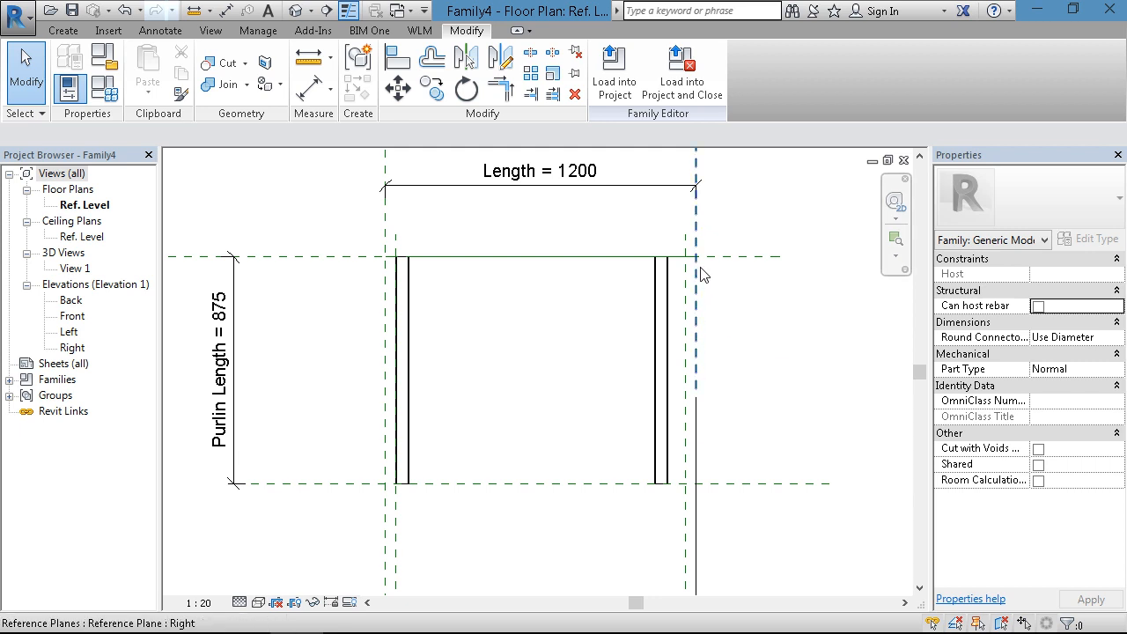
# - Align the second channel's upper end with the Center (Front/Back) reference plane and lock the alignment
pyautogui.scroll(2, 712, 262)
pyautogui.scroll(1, 714, 271)
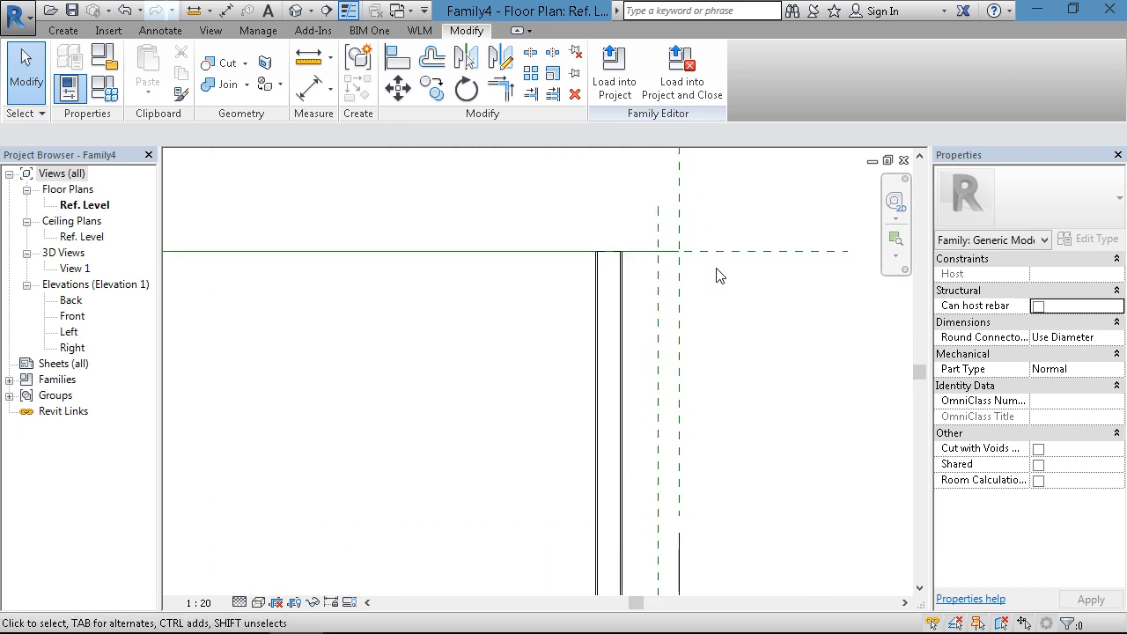
pyautogui.moveTo(714, 280); pyautogui.dragTo(679, 290, button='middle')
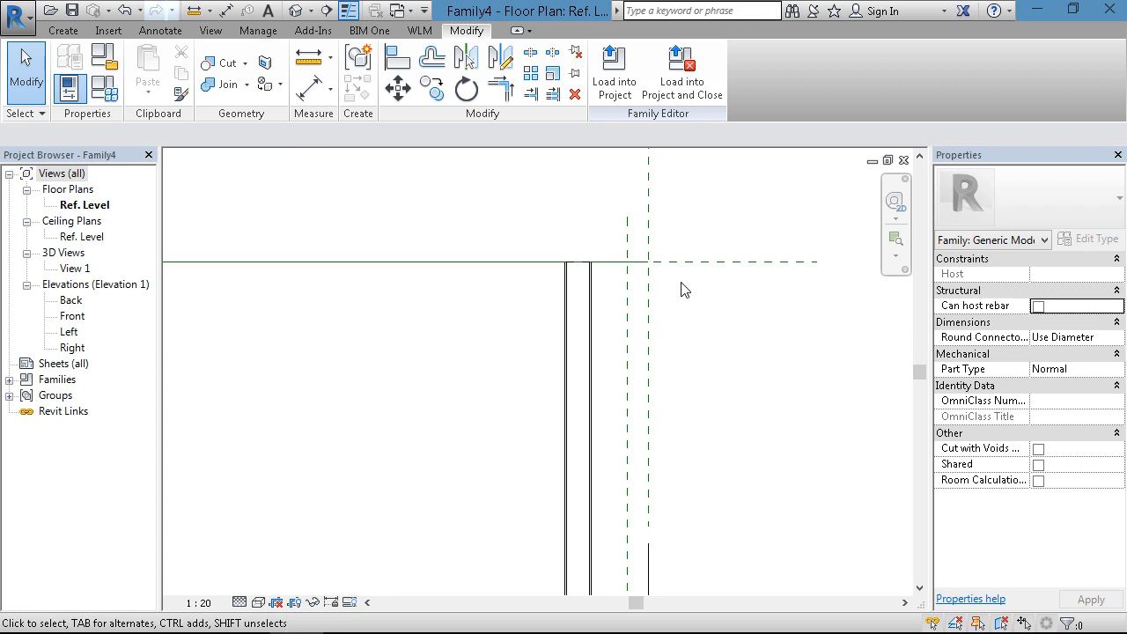
pyautogui.scroll(1, 683, 290)
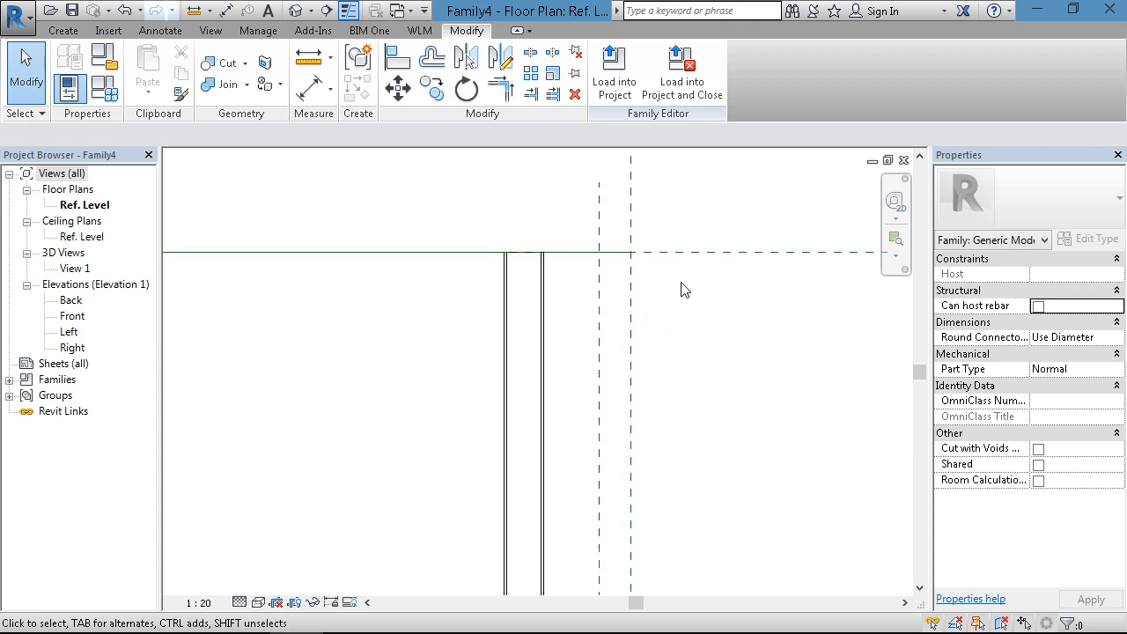
pyautogui.click(397, 58)
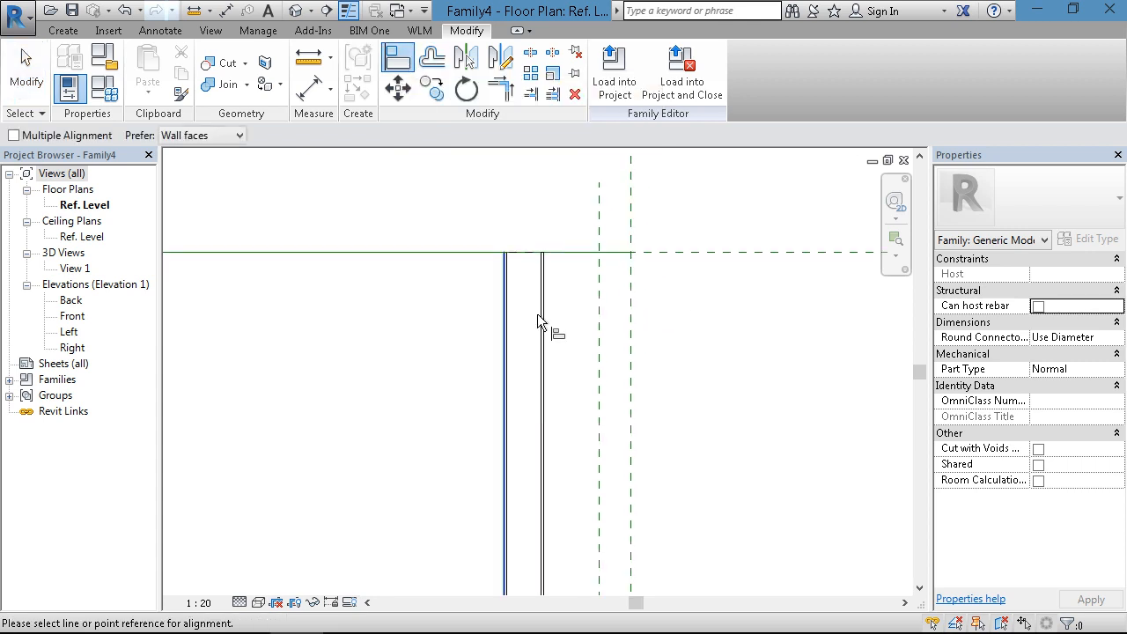
pyautogui.click(694, 251)
pyautogui.click(530, 254)
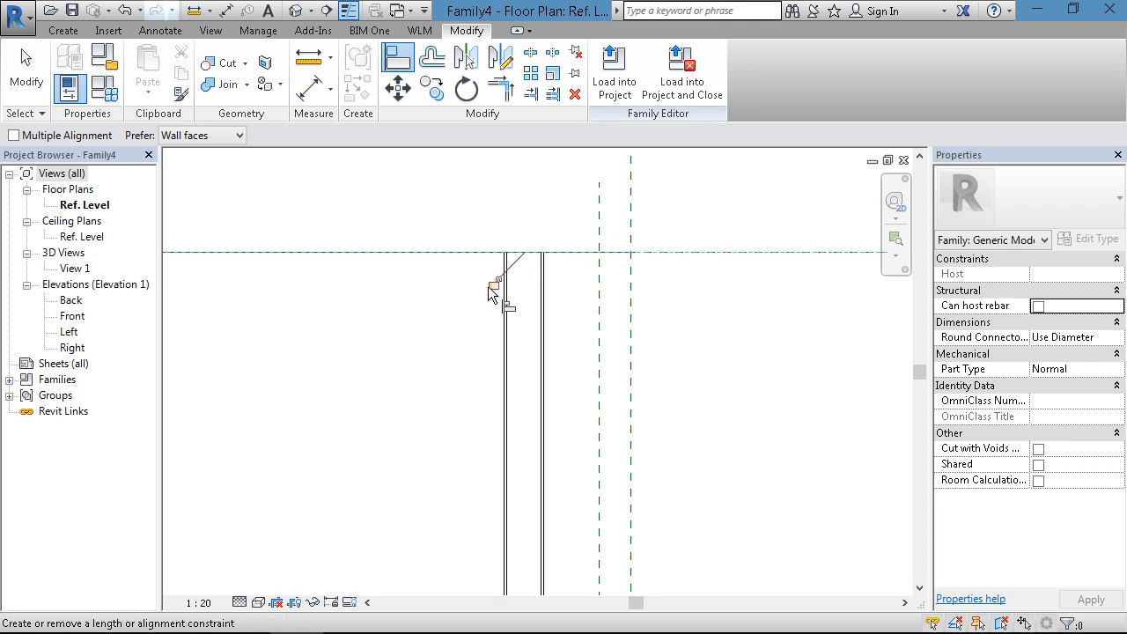
# - Align the second channel's outer long edge with the inner 40 mm offset plane near the Right reference plane and lock it
pyautogui.scroll(-1, 659, 286)
pyautogui.moveTo(659, 284); pyautogui.dragTo(648, 221, button='middle')
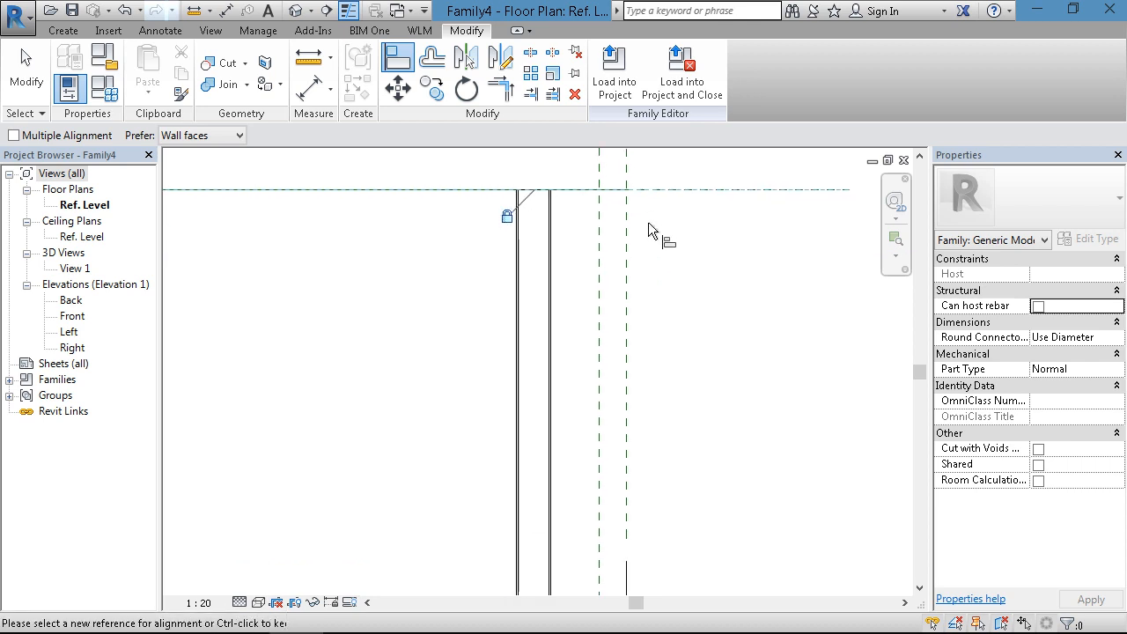
pyautogui.click(602, 274)
pyautogui.click(551, 277)
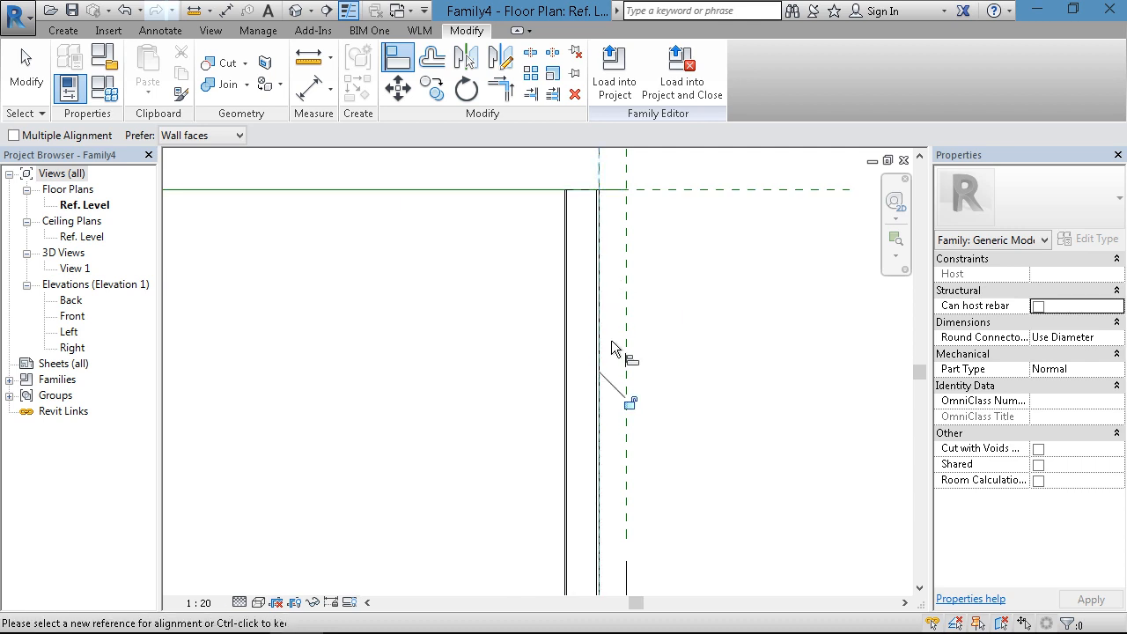
pyautogui.scroll(-4, 723, 303)
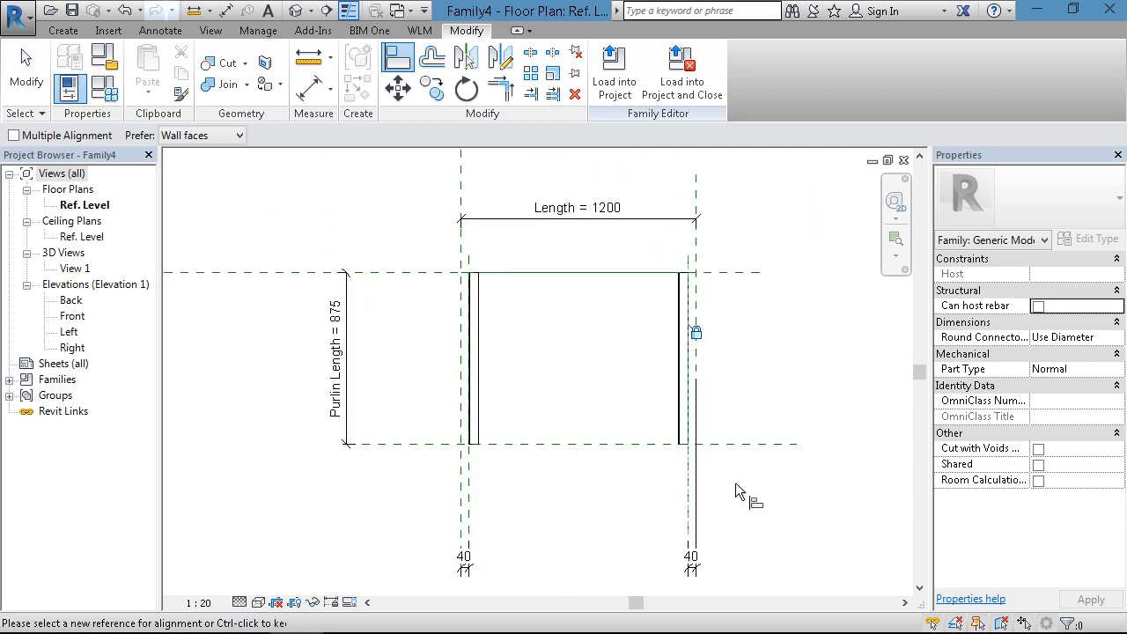
# - Align the second channel's lower end with the lower horizontal reference plane, lock it and finish aligning
pyautogui.scroll(3, 735, 483)
pyautogui.scroll(1, 701, 470)
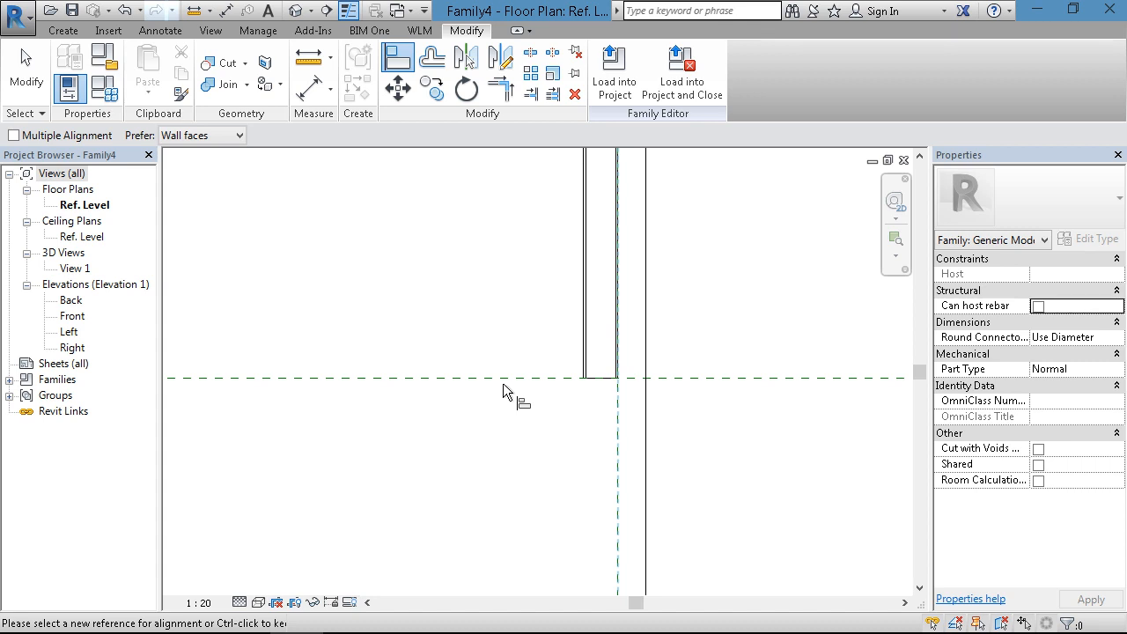
pyautogui.click(506, 377)
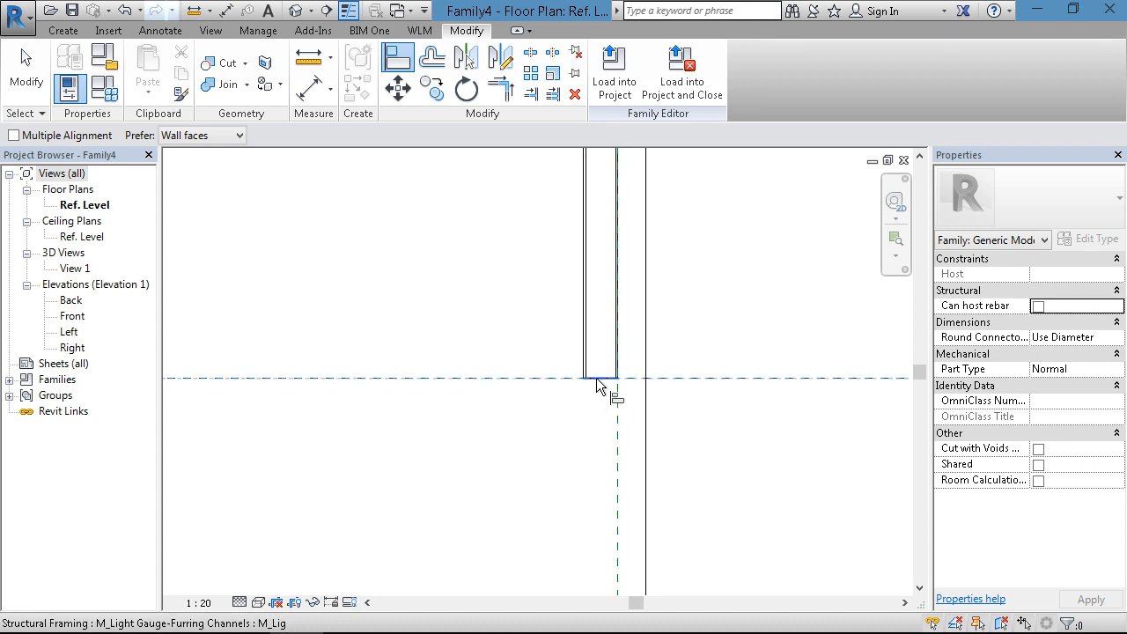
pyautogui.click(597, 383)
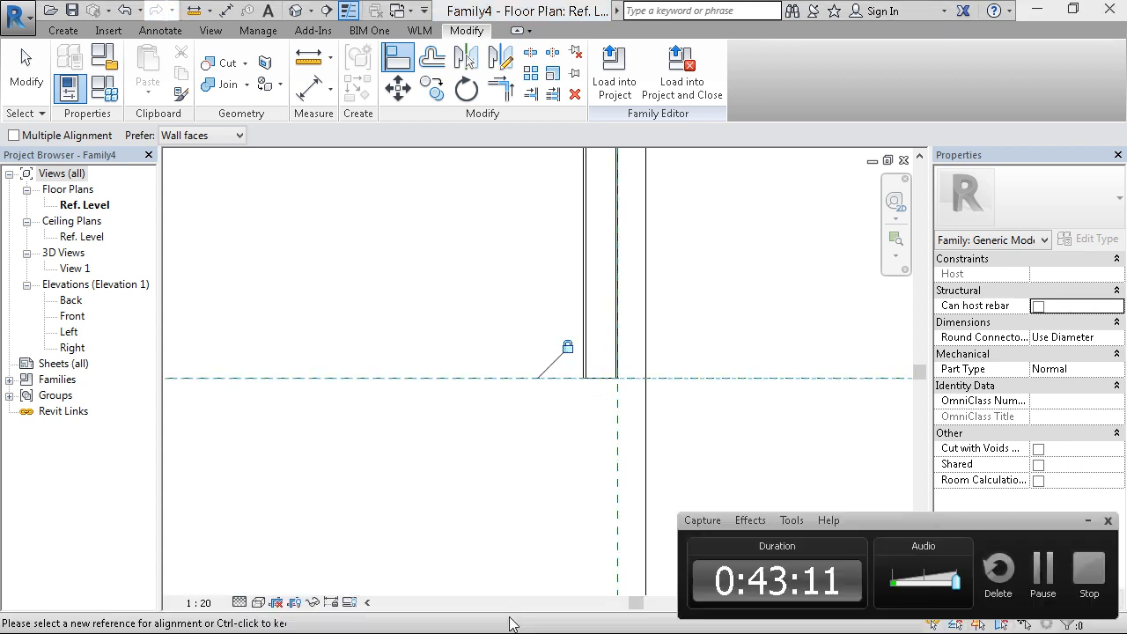
pyautogui.click(1088, 520)
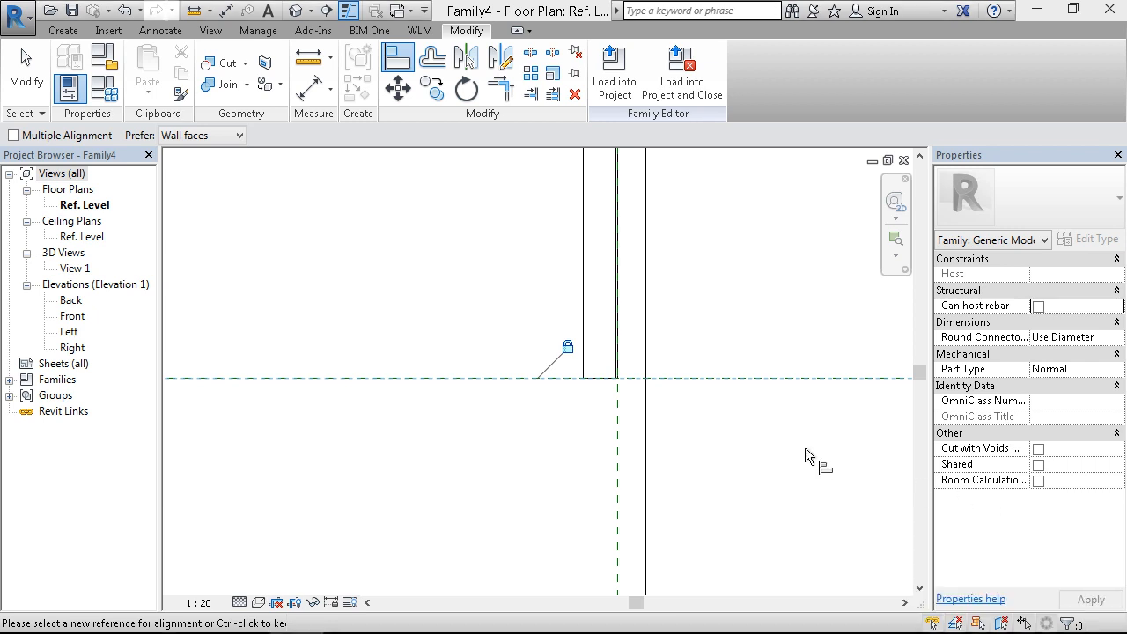
pyautogui.press('Escape')
pyautogui.press('Escape')
pyautogui.scroll(-4, 794, 468)
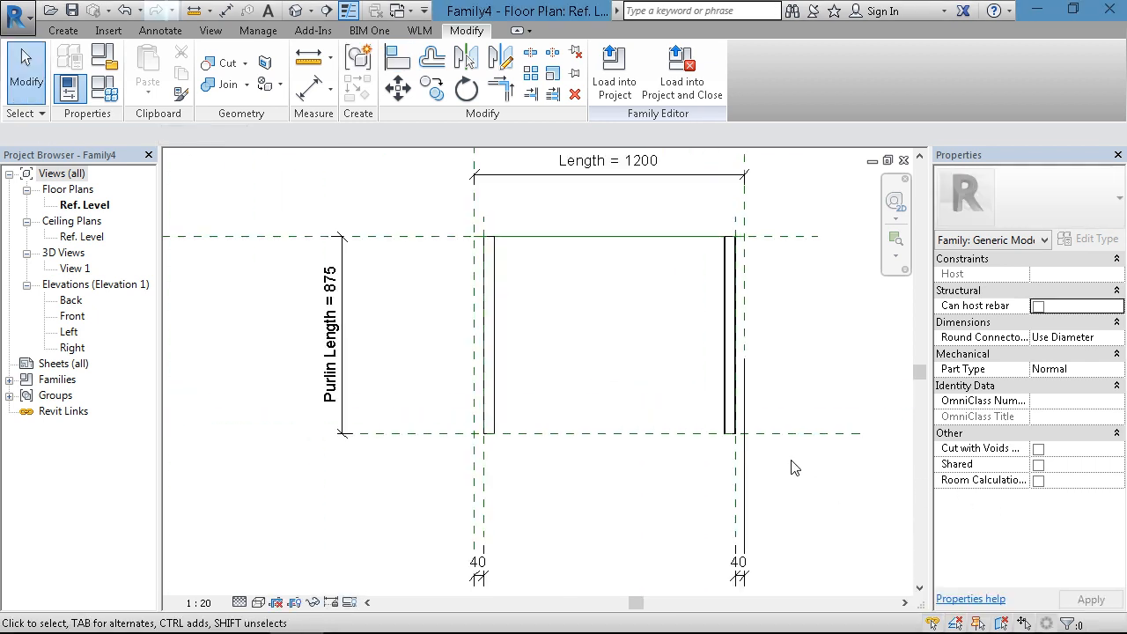
# - Flex the lower horizontal reference plane to a Purlin Length of 760 and 940, and open the default 3D view
pyautogui.moveTo(642, 481)
pyautogui.mouseDown(button='middle')
pyautogui.moveTo(622, 451)
pyautogui.moveTo(723, 460)
pyautogui.moveTo(642, 491)
pyautogui.mouseUp(button='middle')
pyautogui.scroll(1, 604, 441)
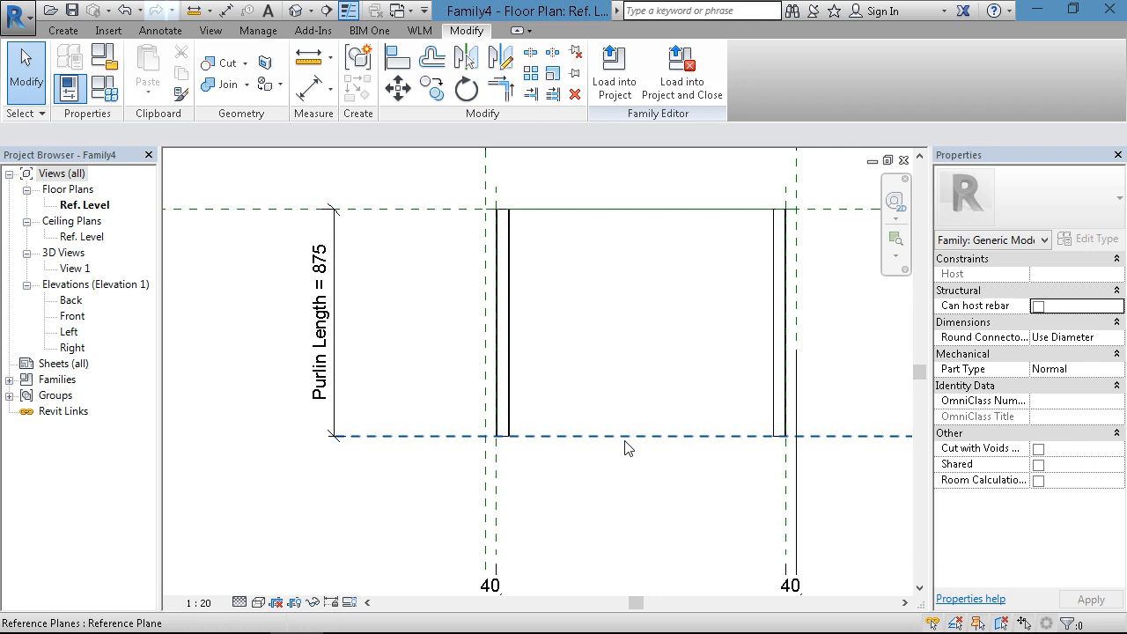
pyautogui.click(627, 438)
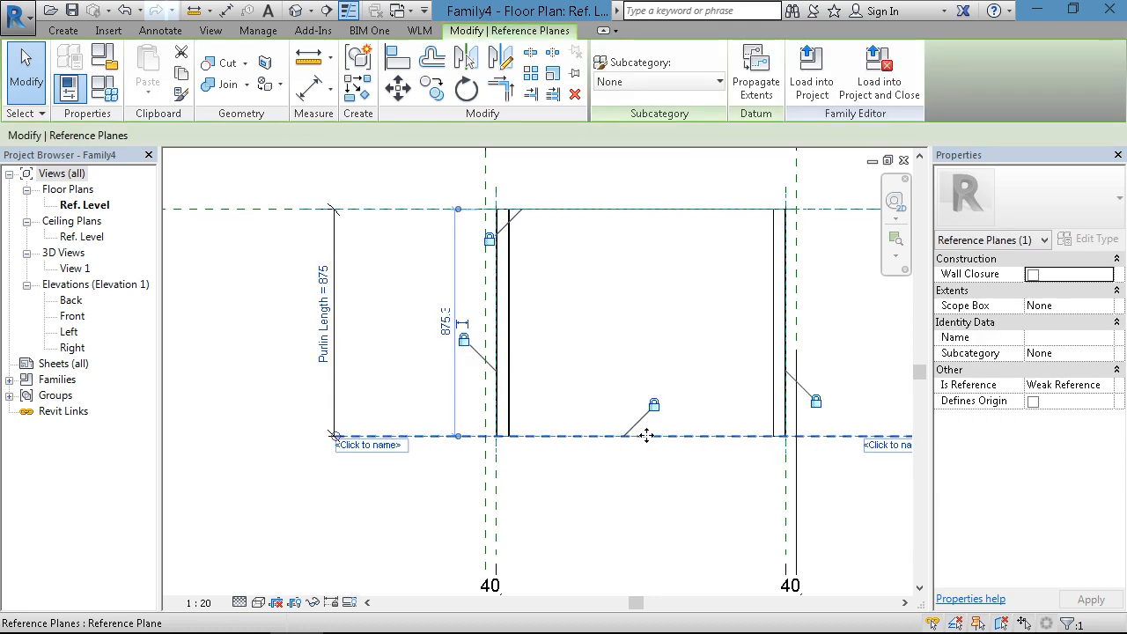
pyautogui.moveTo(647, 462); pyautogui.dragTo(654, 485)
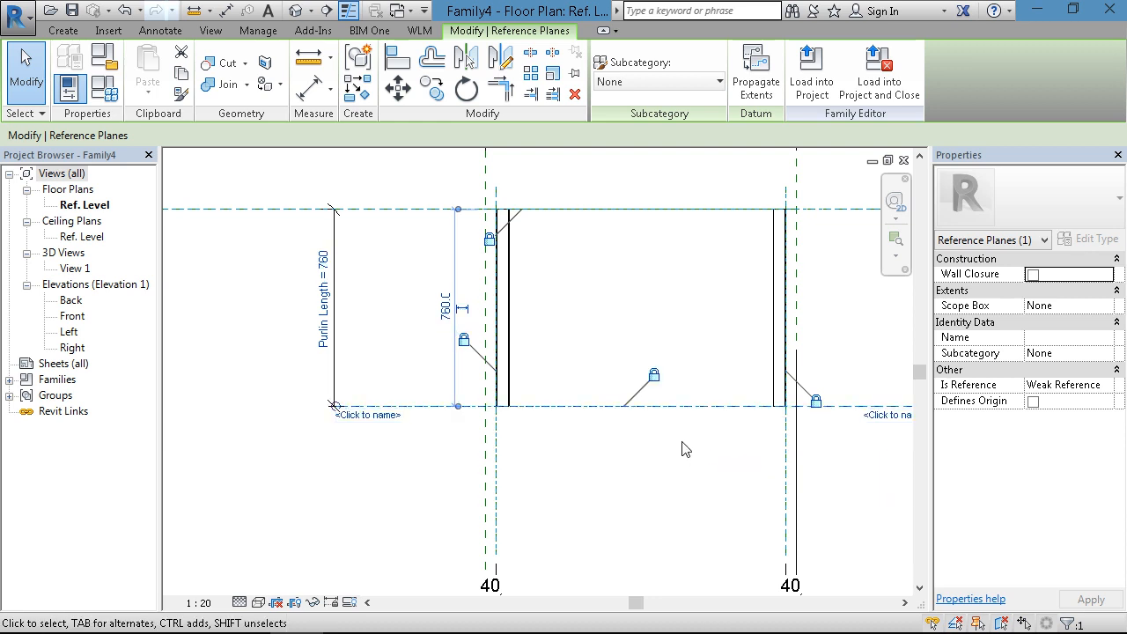
pyautogui.moveTo(682, 406); pyautogui.dragTo(693, 493)
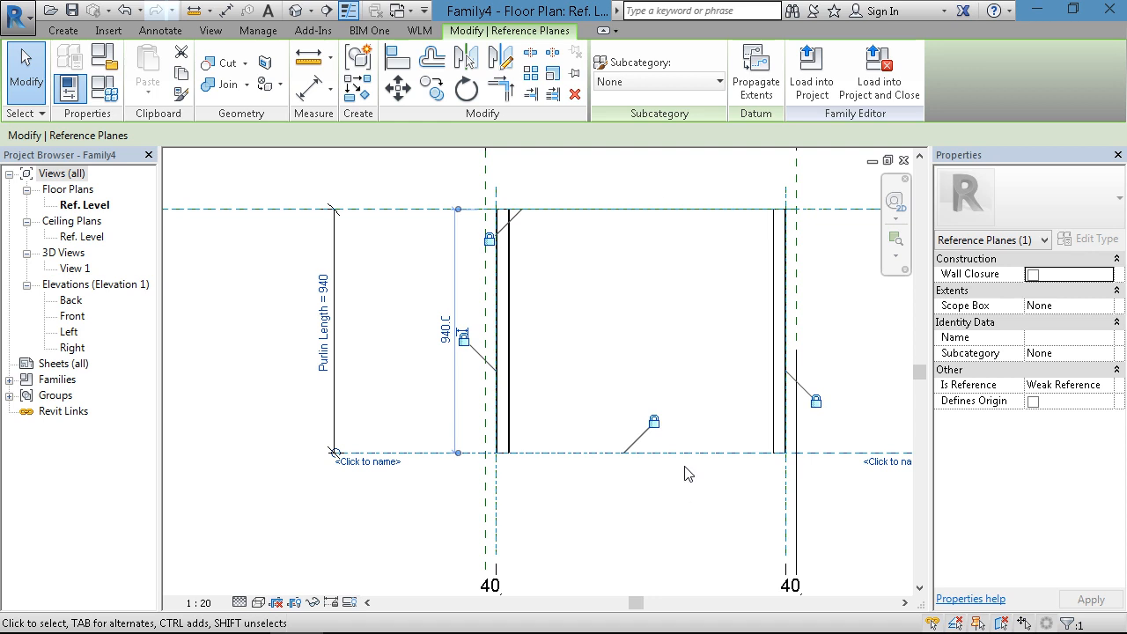
pyautogui.click(296, 12)
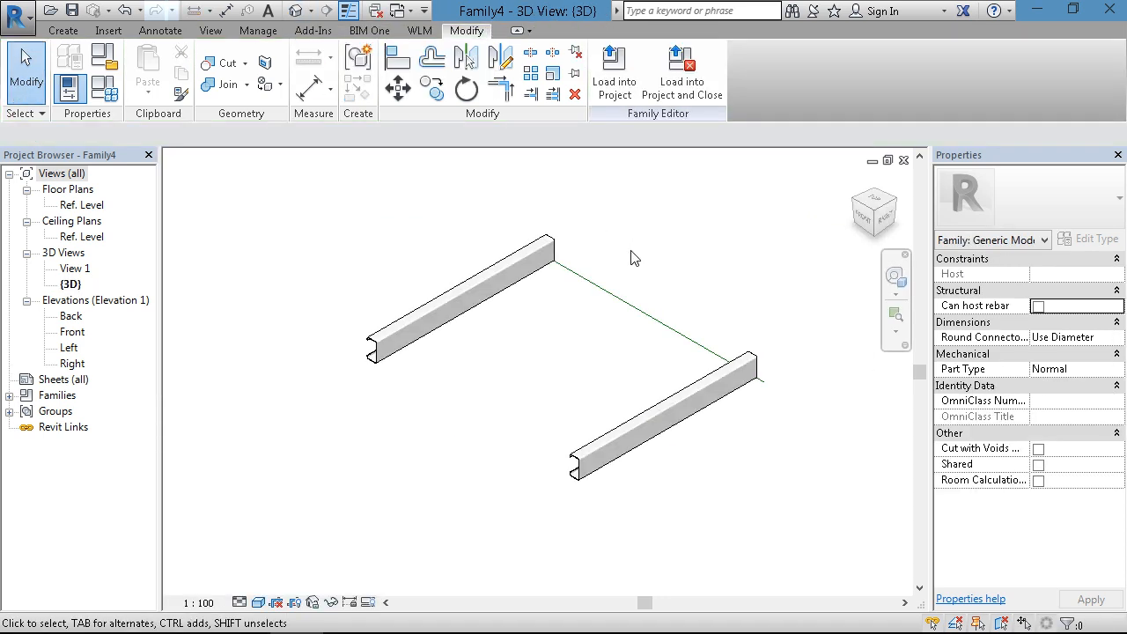
# - Open the Ref. Level floor plan showing the two channels and their dimensions
pyautogui.keyDown('shift'); pyautogui.moveTo(417, 449); pyautogui.dragTo(722, 496, button='middle'); pyautogui.keyUp('shift')
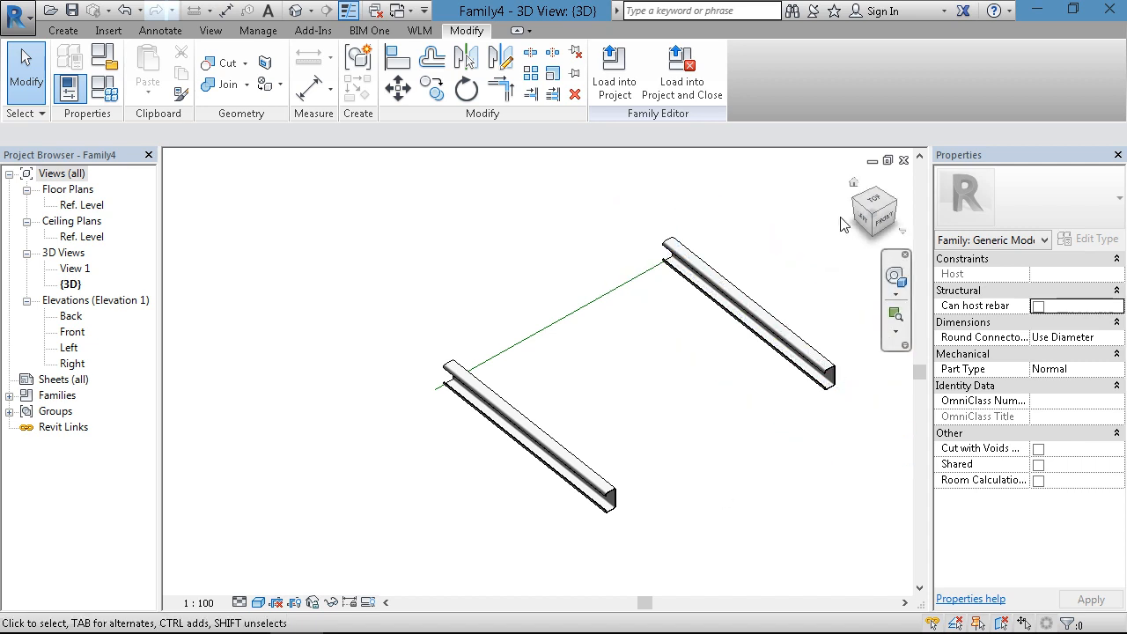
pyautogui.doubleClick(82, 206)
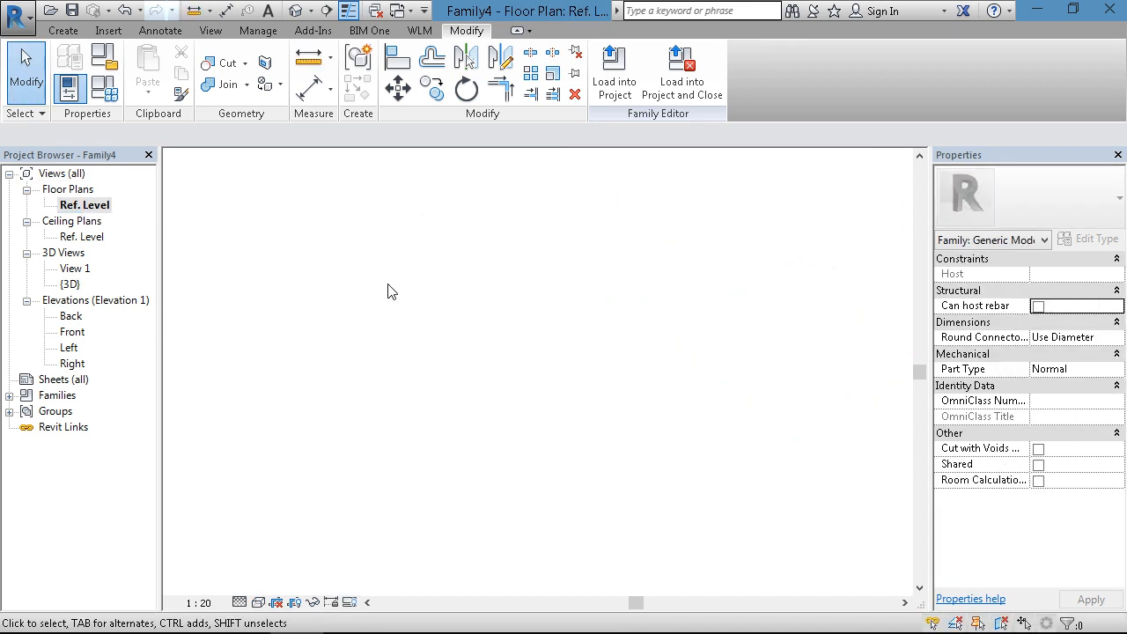
pyautogui.moveTo(606, 327); pyautogui.dragTo(624, 415, button='middle')
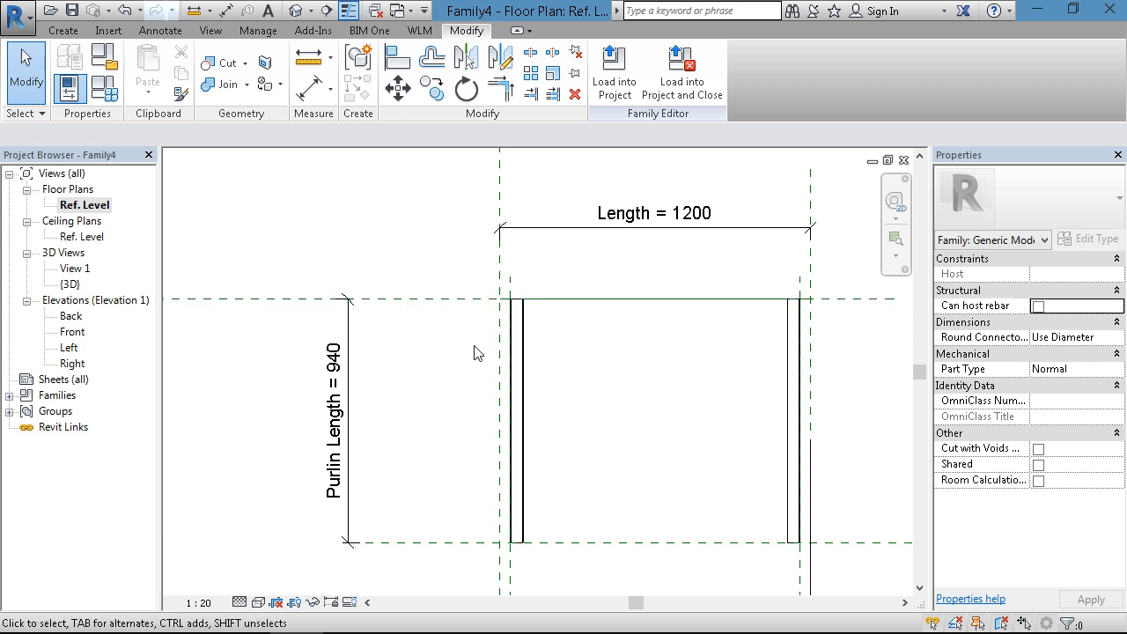
# - Label the array of the two channels with a new instance family parameter named Number of Purlins
pyautogui.click(524, 359)
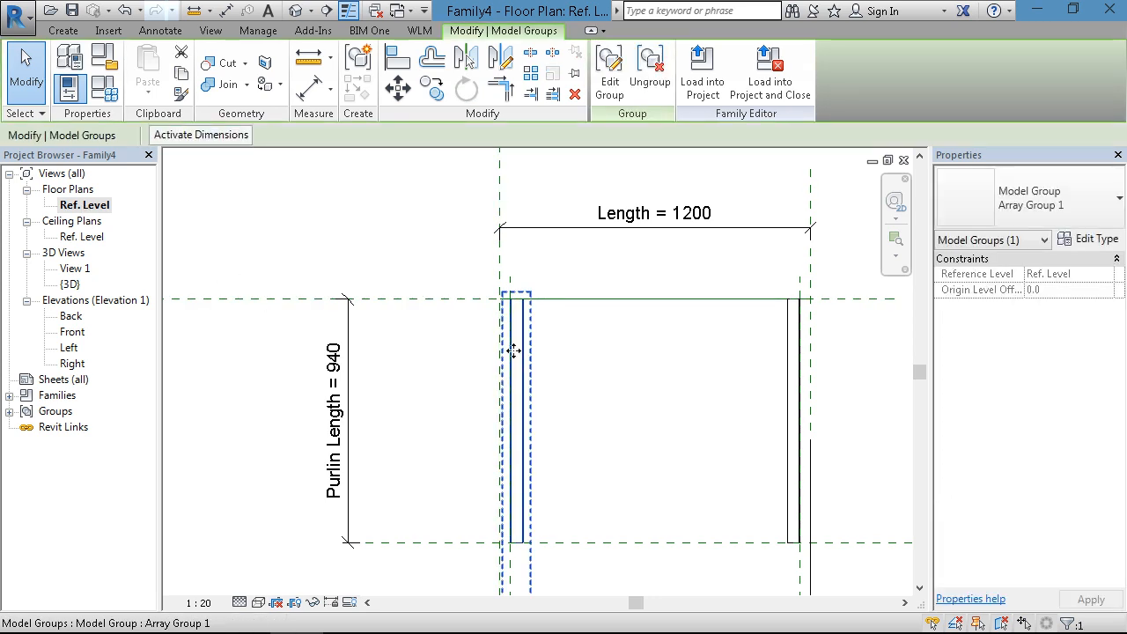
pyautogui.moveTo(568, 352); pyautogui.dragTo(568, 407, button='middle')
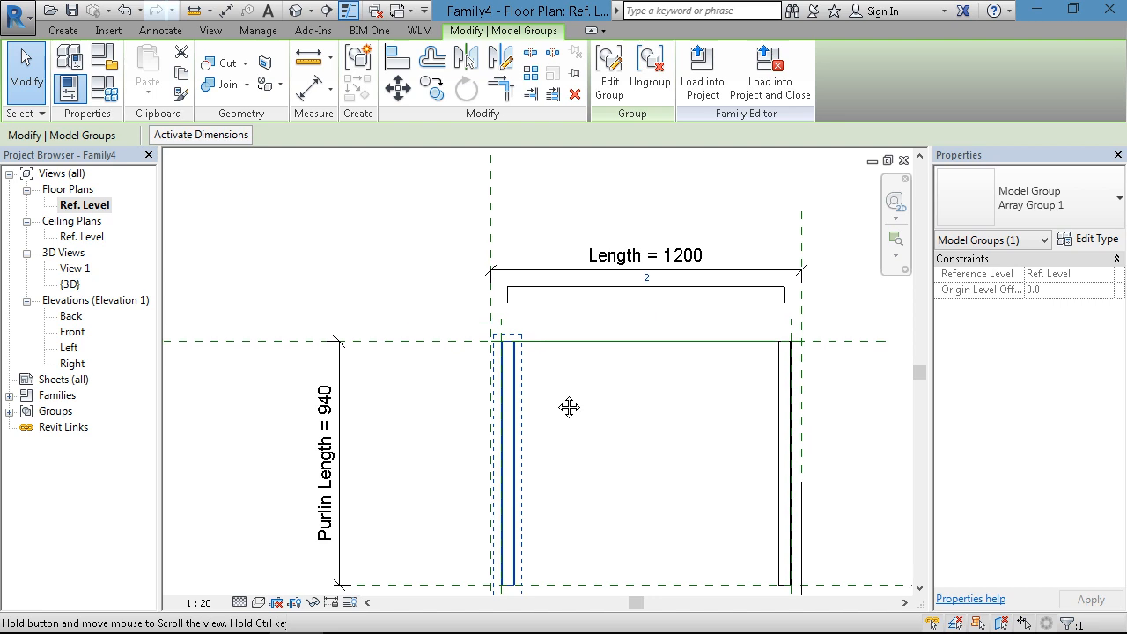
pyautogui.click(609, 292)
pyautogui.click(308, 137)
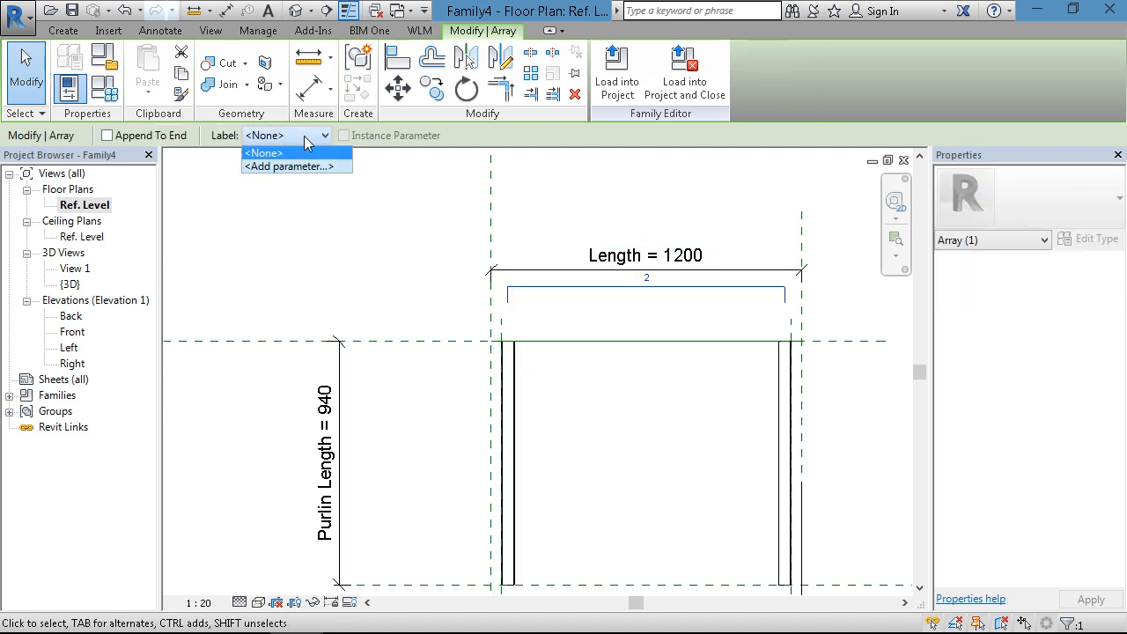
pyautogui.click(268, 167)
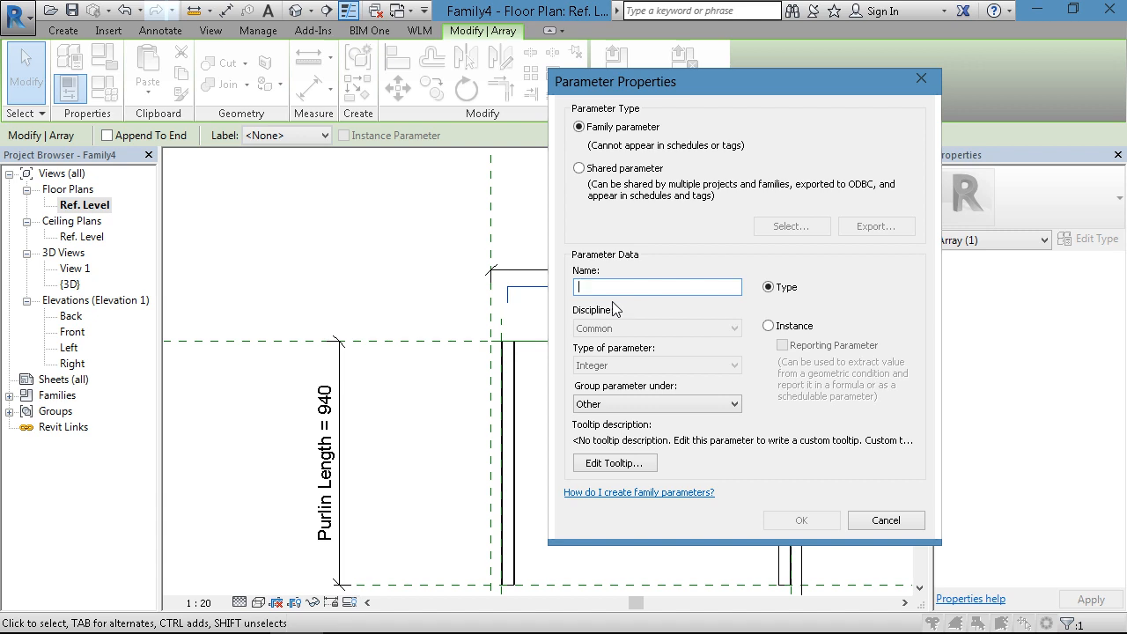
pyautogui.write('Number ')
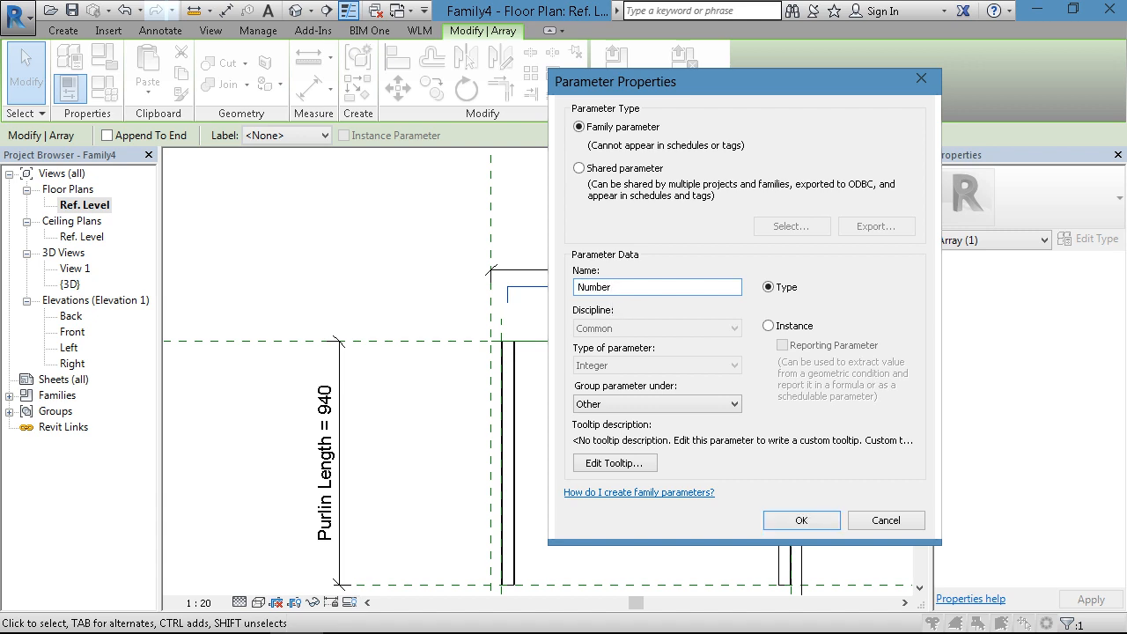
pyautogui.write('of Purlins')
pyautogui.click(769, 327)
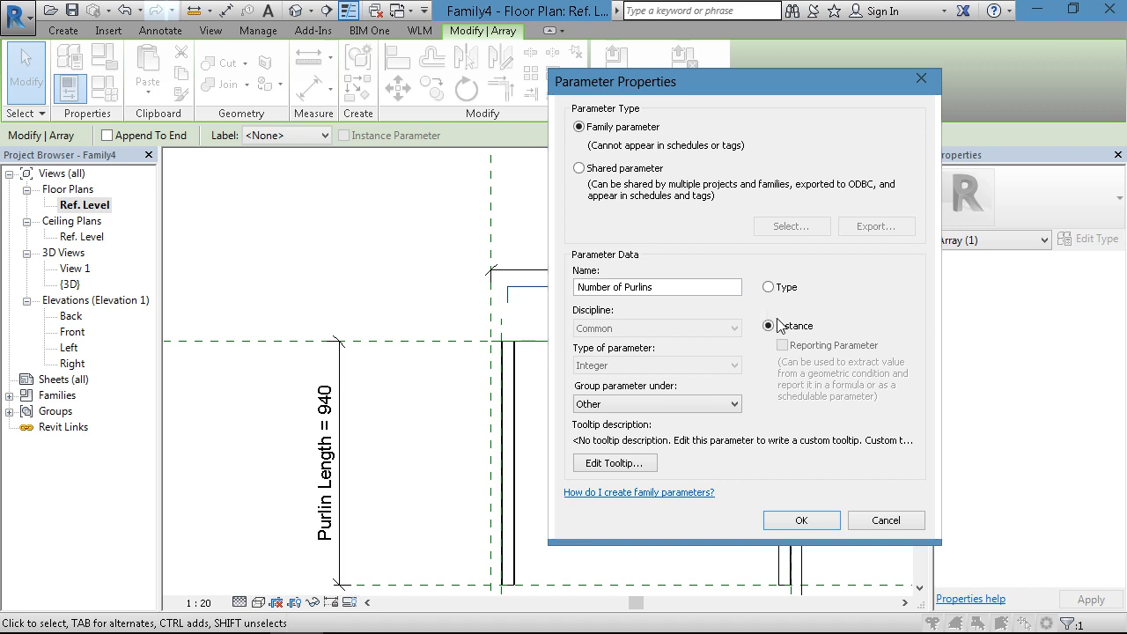
pyautogui.click(803, 520)
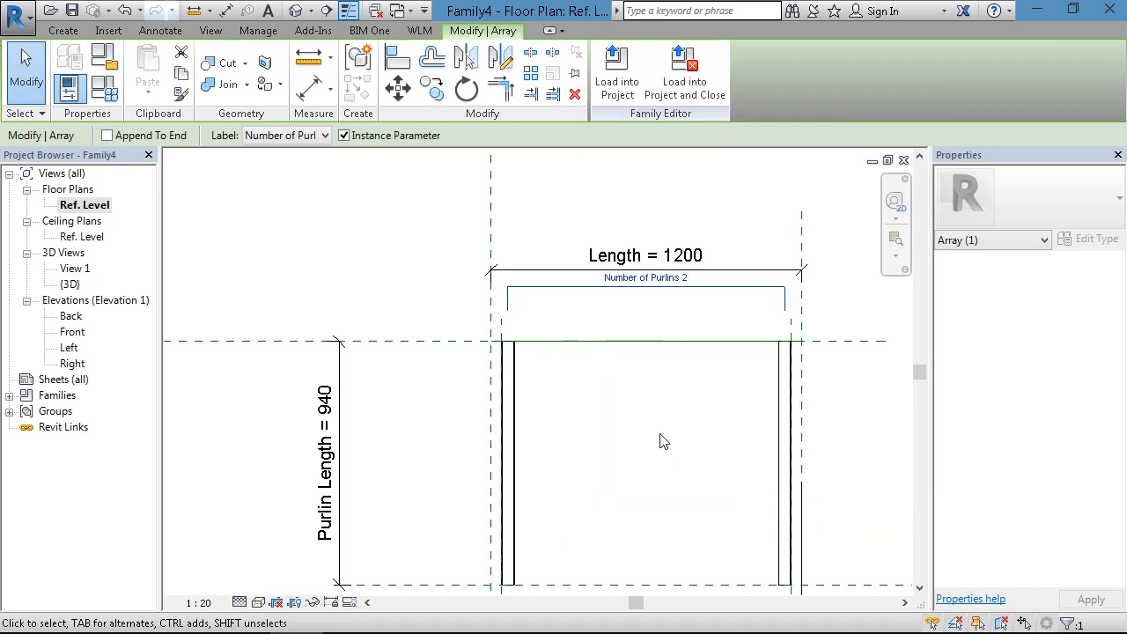
pyautogui.click(655, 431)
# - Open the default 3D view, set Number of Purlins to 7 in Family Types and apply it
pyautogui.scroll(-3, 650, 423)
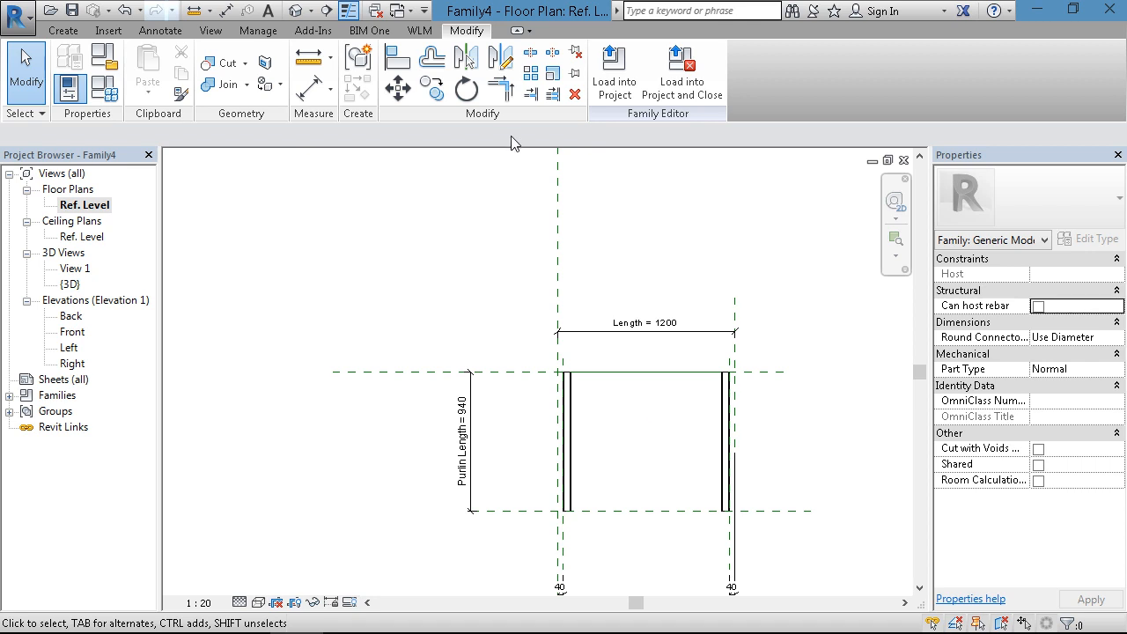
pyautogui.click(290, 12)
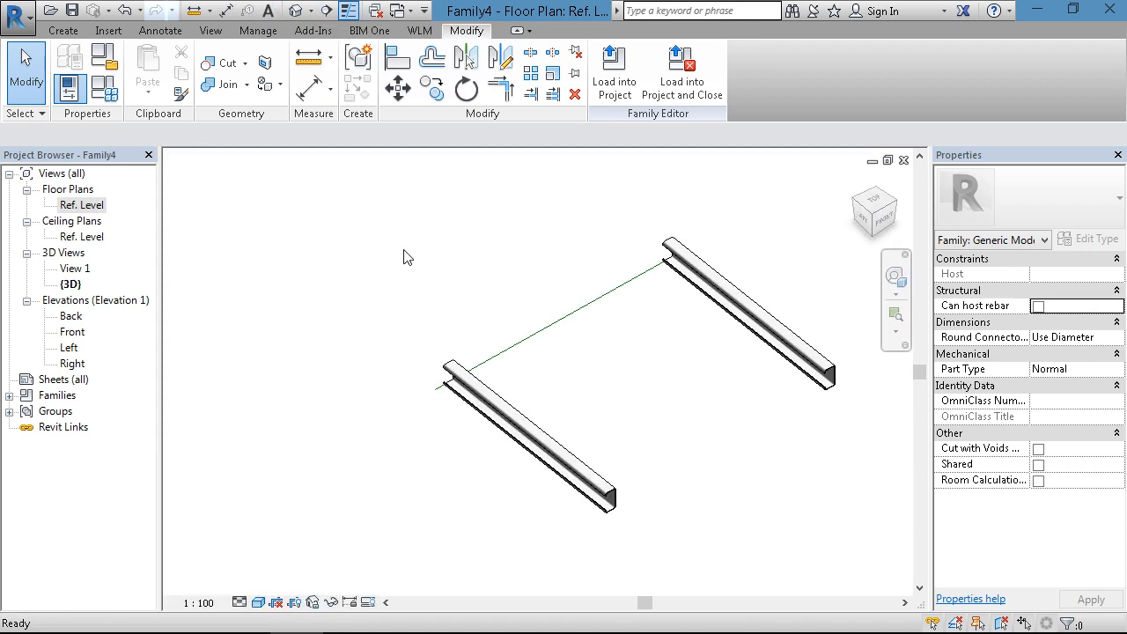
pyautogui.moveTo(566, 357); pyautogui.dragTo(616, 333, button='middle')
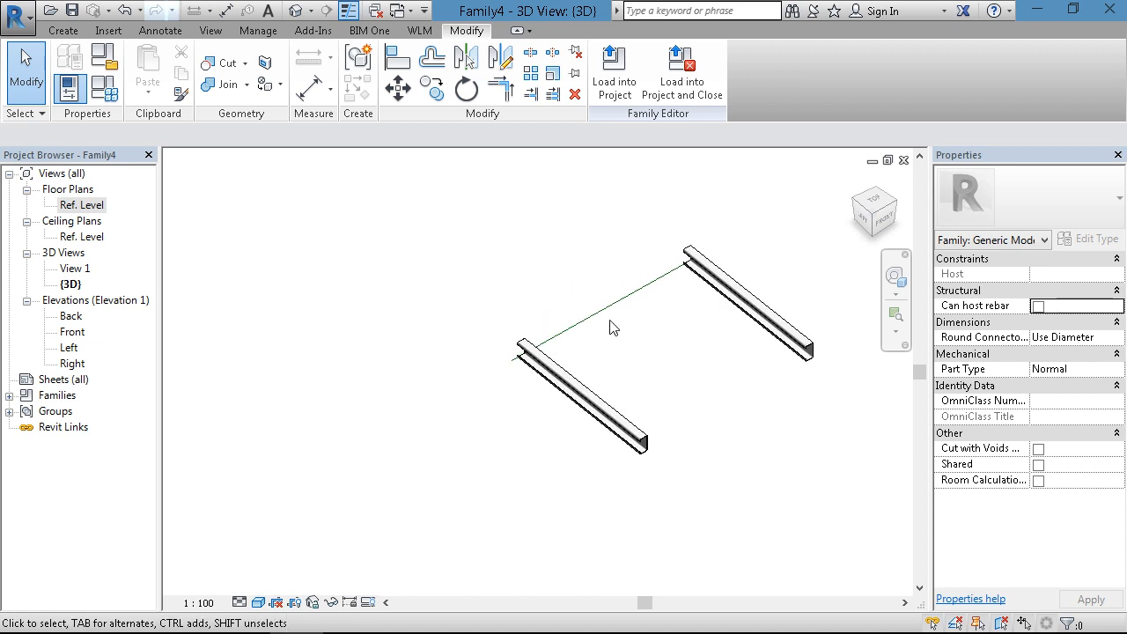
pyautogui.click(110, 94)
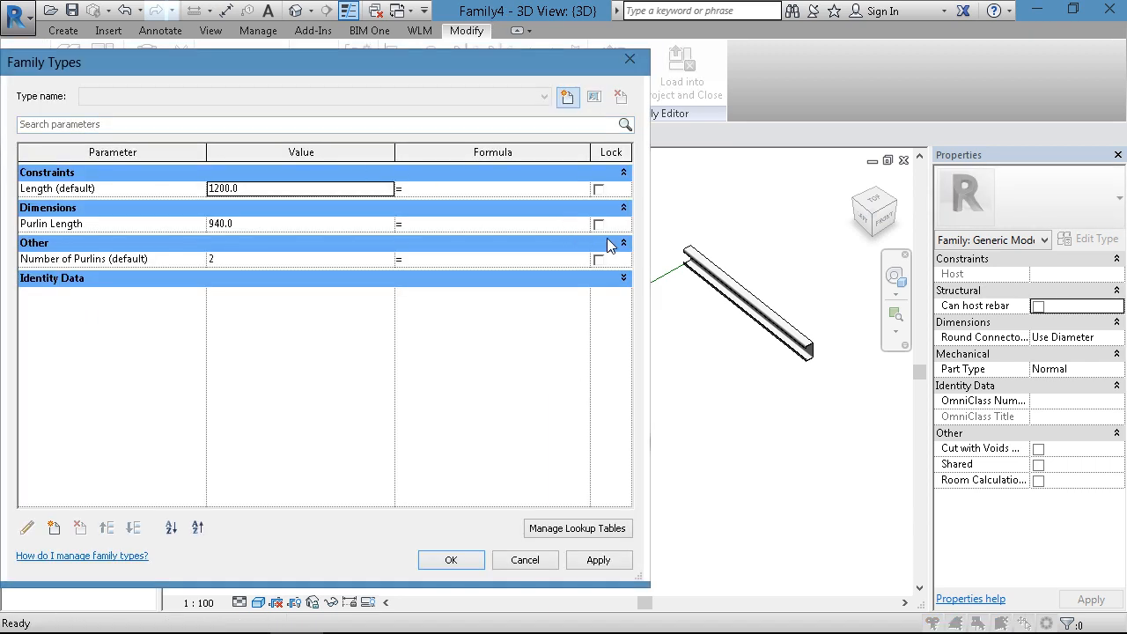
pyautogui.moveTo(649, 246); pyautogui.dragTo(450, 247)
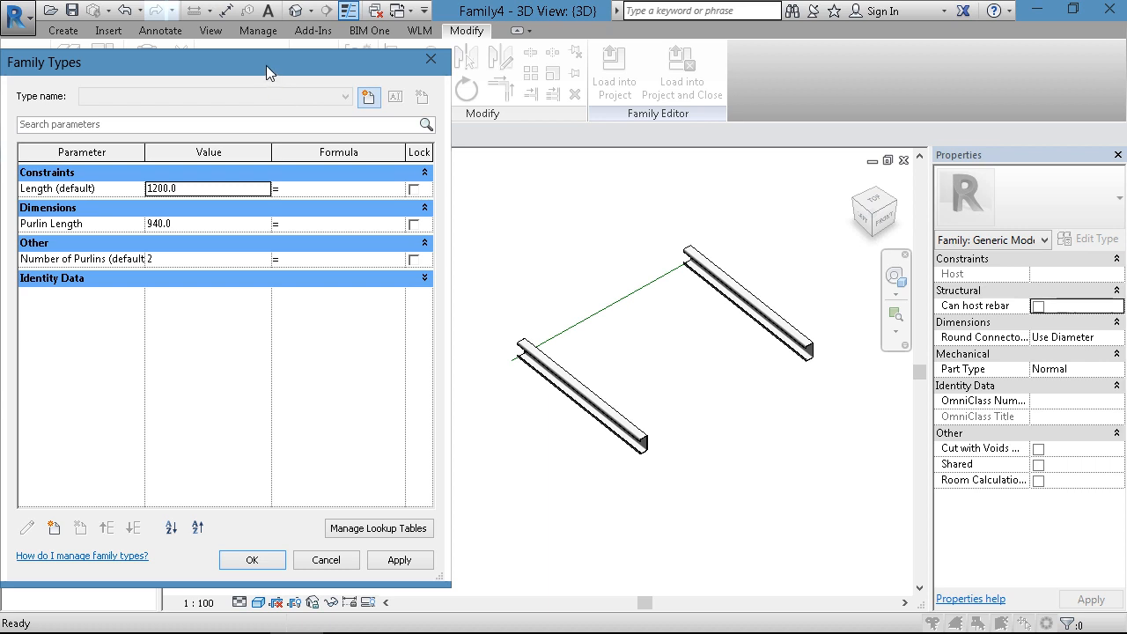
pyautogui.moveTo(266, 65); pyautogui.dragTo(226, 65)
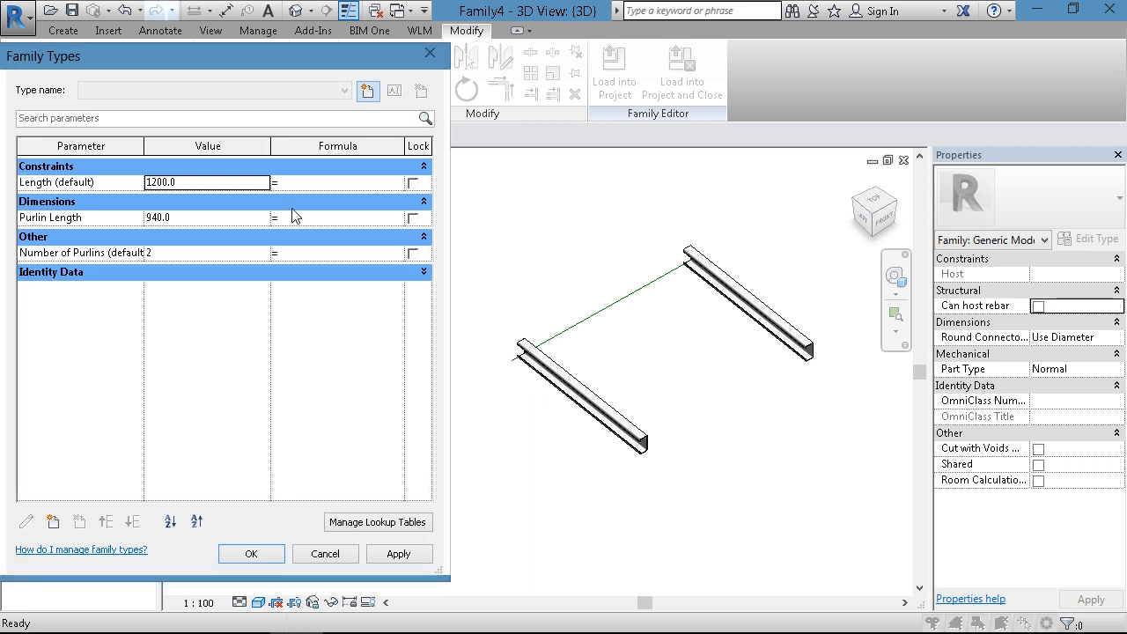
pyautogui.click(160, 254)
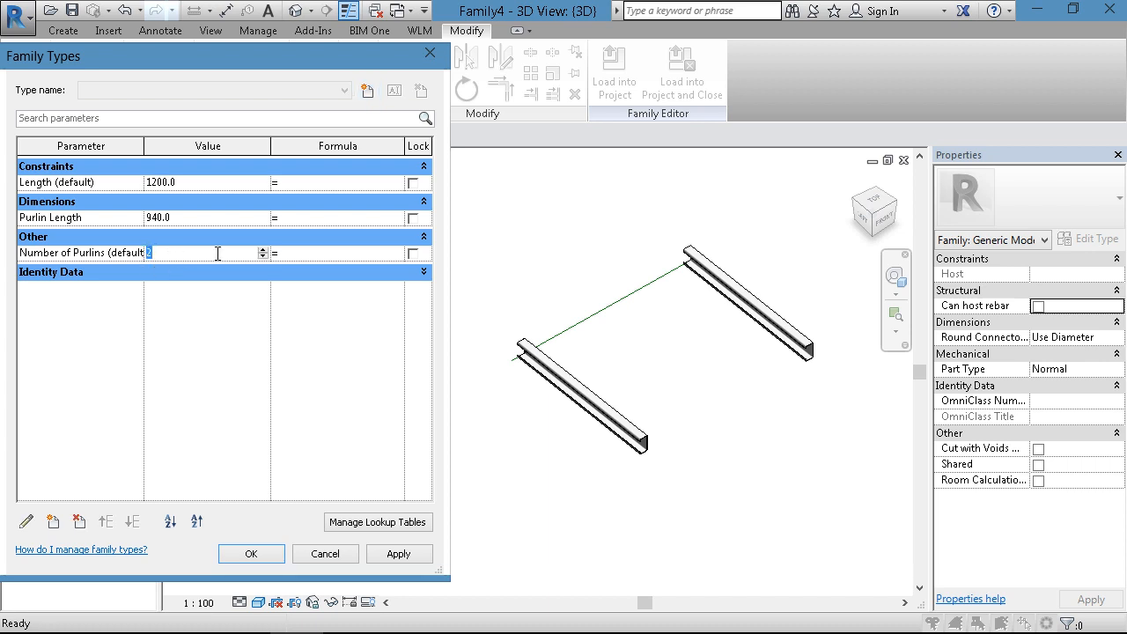
pyautogui.click(262, 250)
pyautogui.click(263, 250)
pyautogui.click(392, 555)
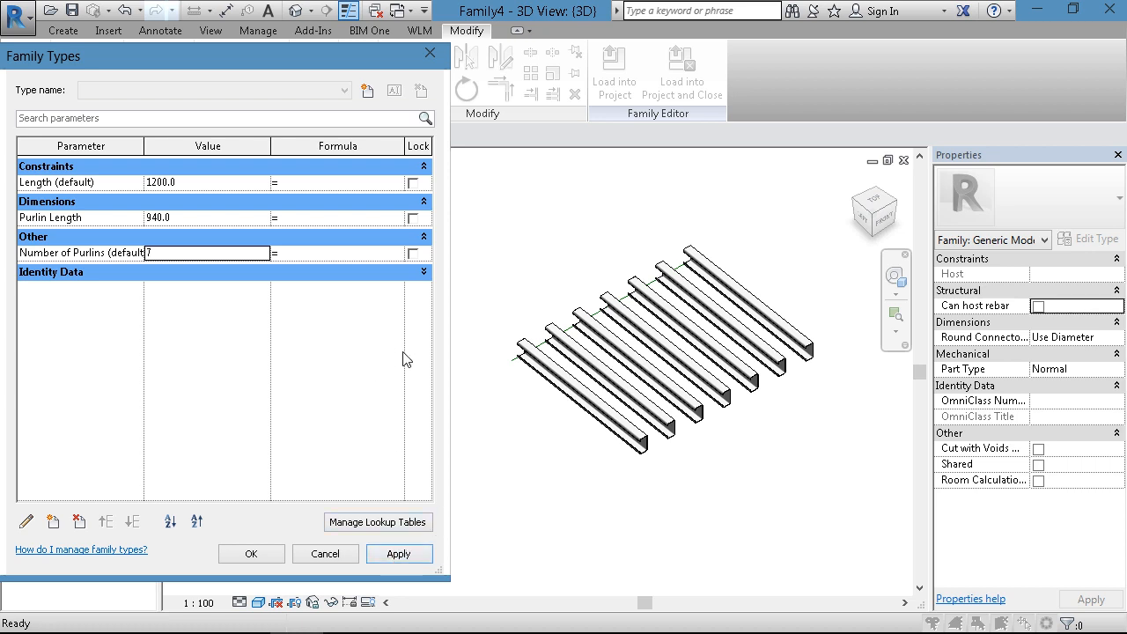
pyautogui.click(429, 56)
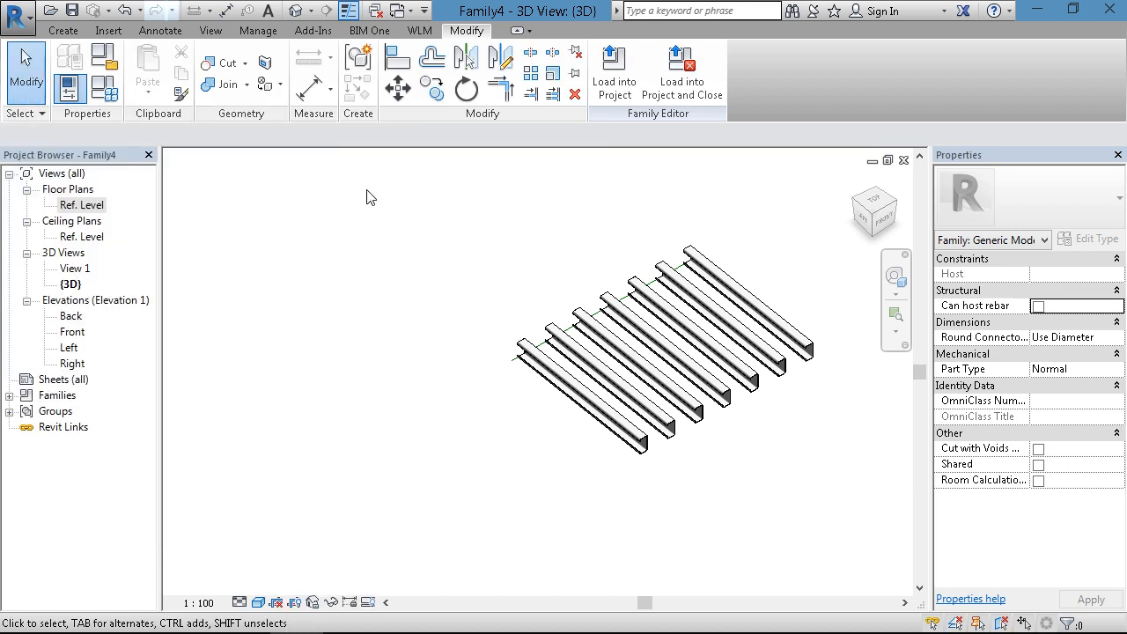
# - In the Ref. Level plan, flex the lower horizontal reference plane to a Purlin Length of 980
pyautogui.doubleClick(81, 205)
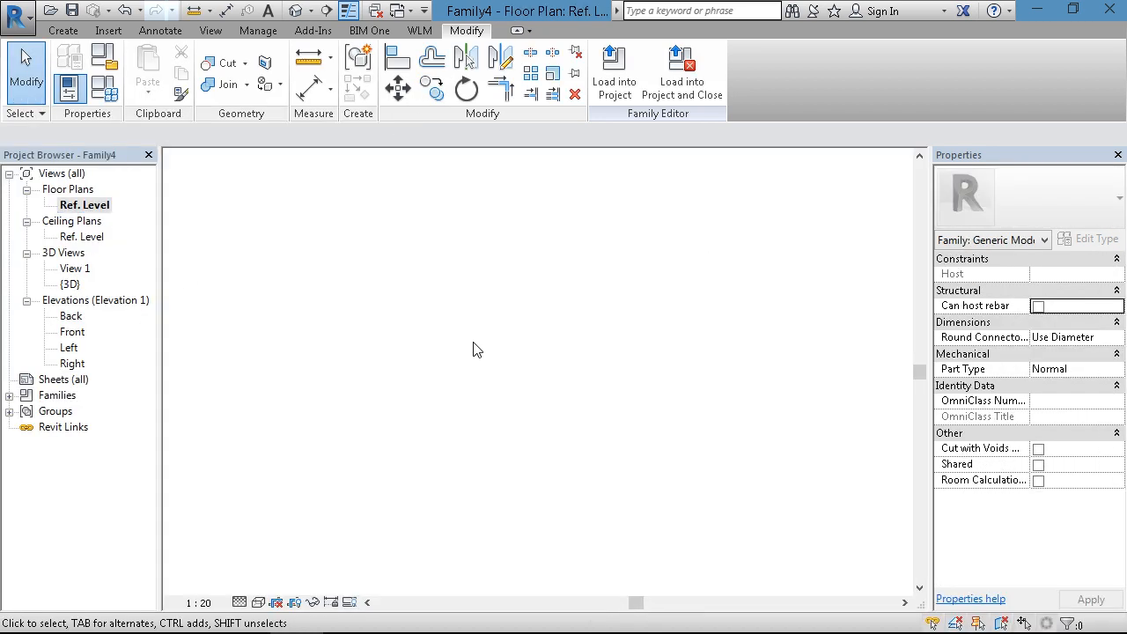
pyautogui.scroll(2, 501, 396)
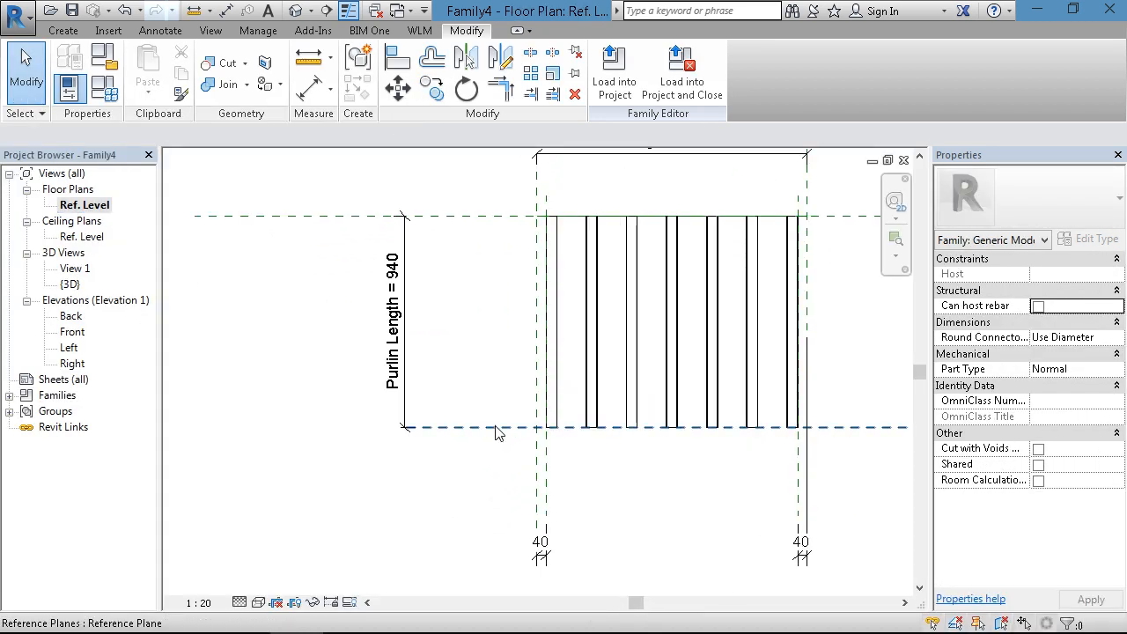
pyautogui.click(497, 427)
pyautogui.moveTo(489, 439); pyautogui.dragTo(478, 403)
pyautogui.click(478, 402)
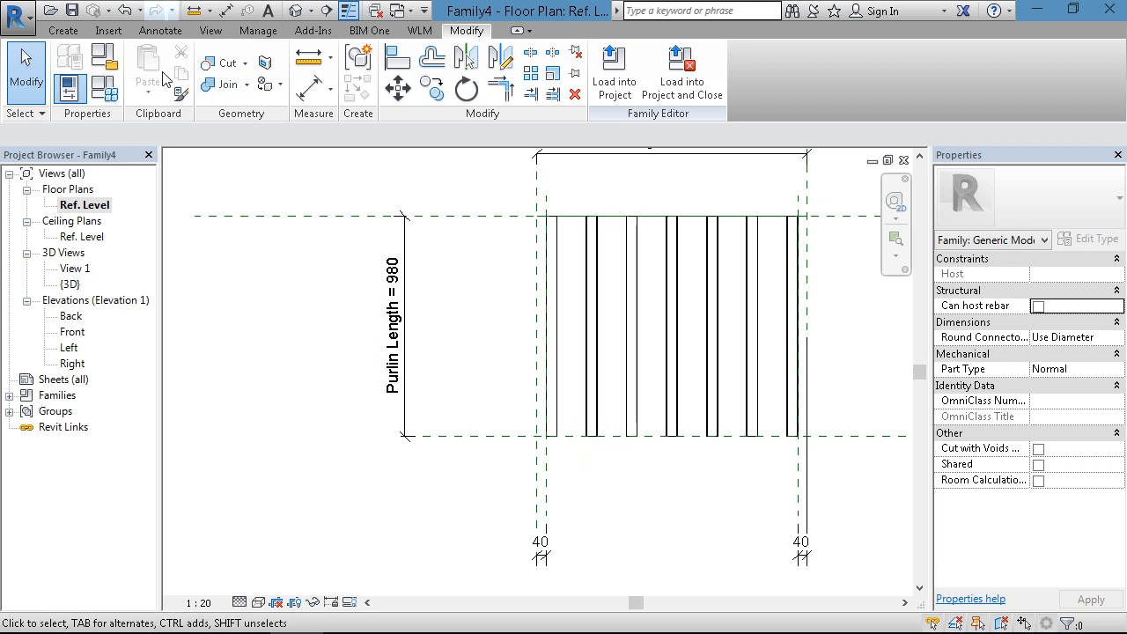
# - Add a type family parameter named Spacing of Purlins, a Length grouped under Dimensions, in Family Types
pyautogui.click(104, 89)
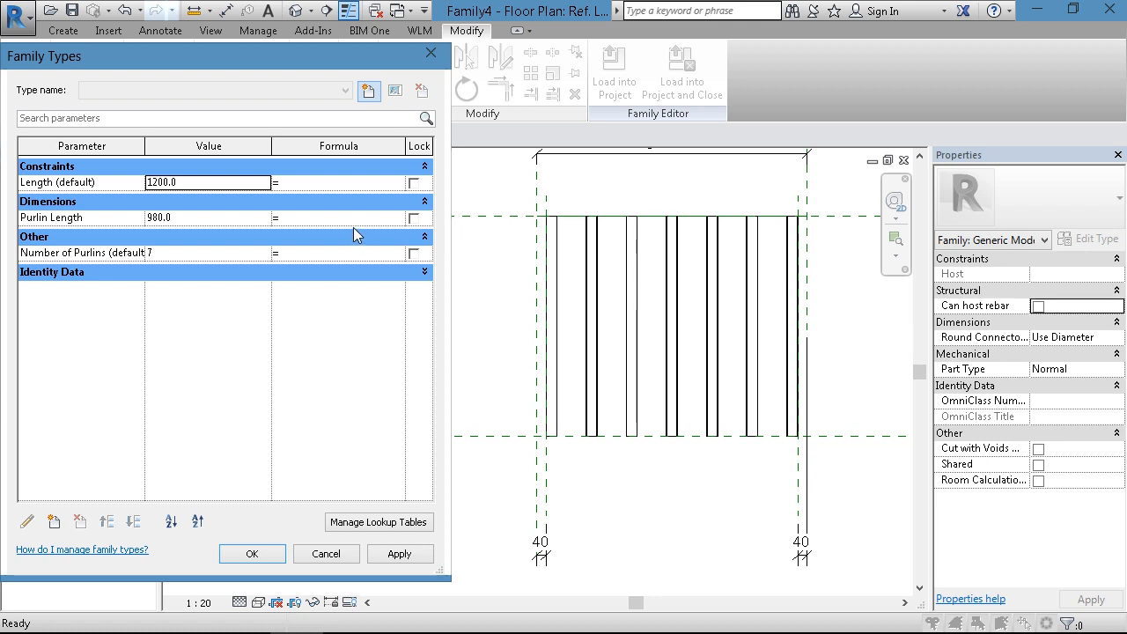
pyautogui.click(54, 522)
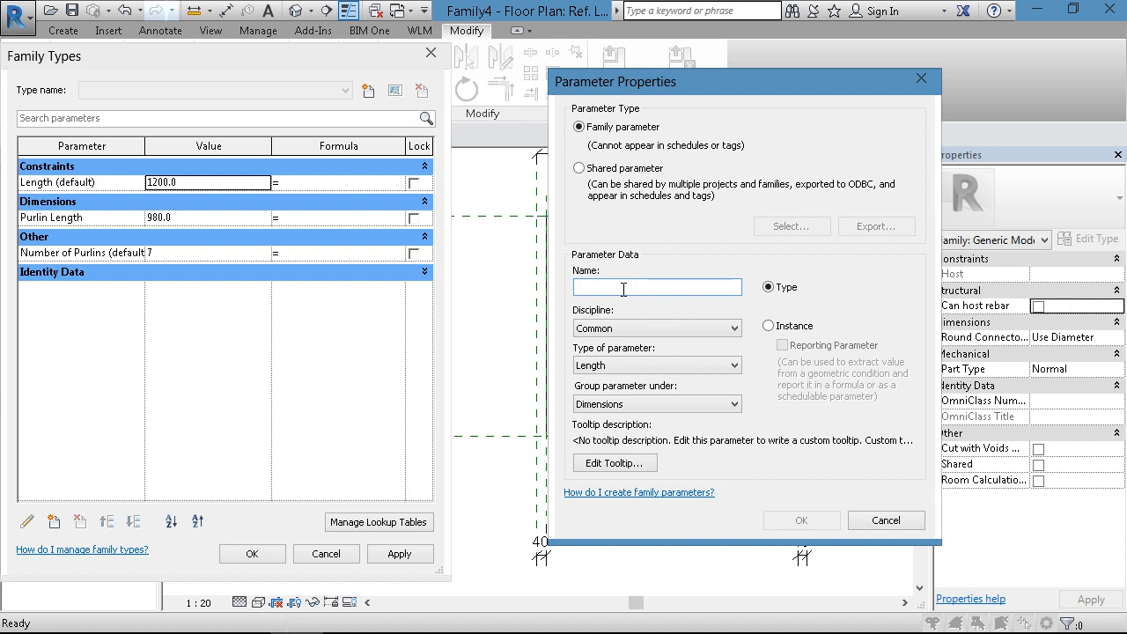
pyautogui.write('Spacing of')
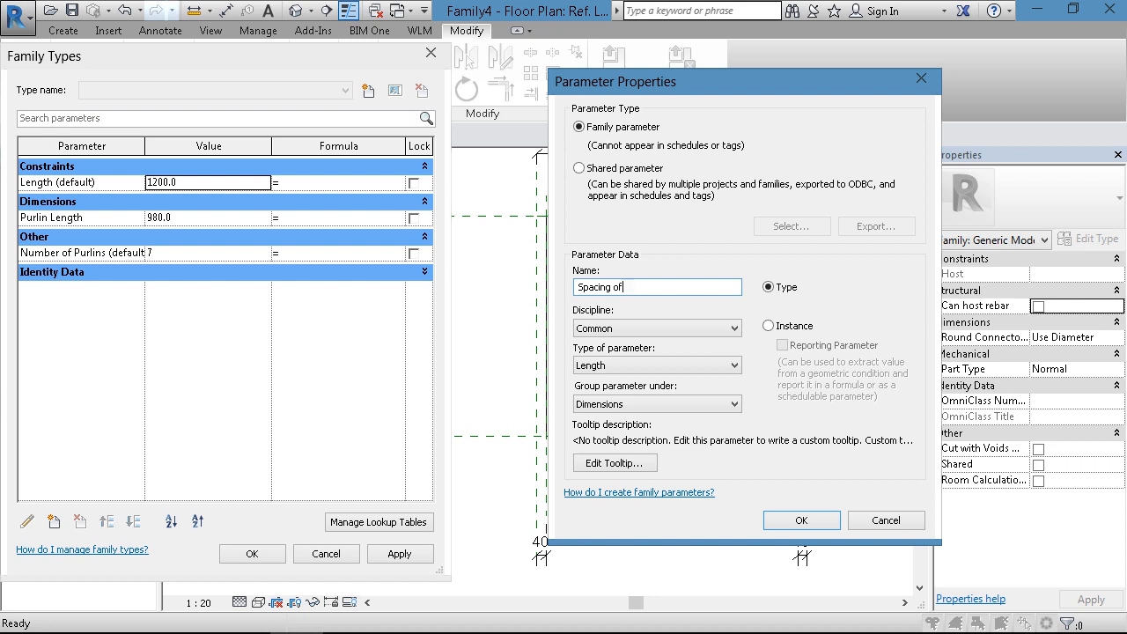
pyautogui.write(' Purlins')
pyautogui.click(801, 520)
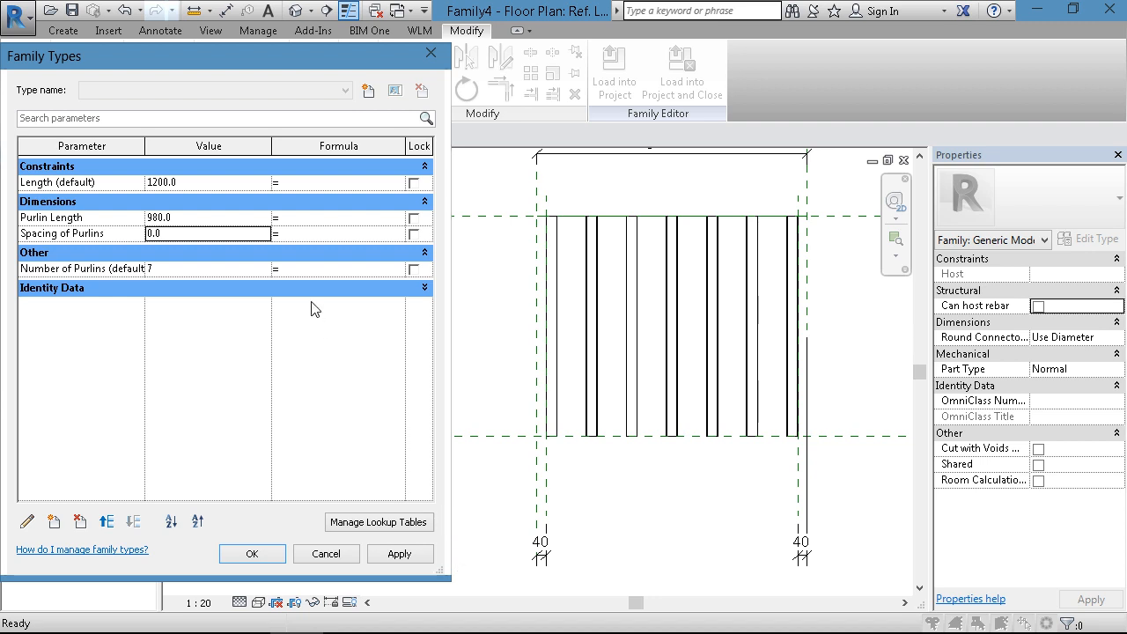
# - Set Spacing of Purlins to 300 and apply it
pyautogui.click(185, 233)
pyautogui.write('300')
pyautogui.click(398, 553)
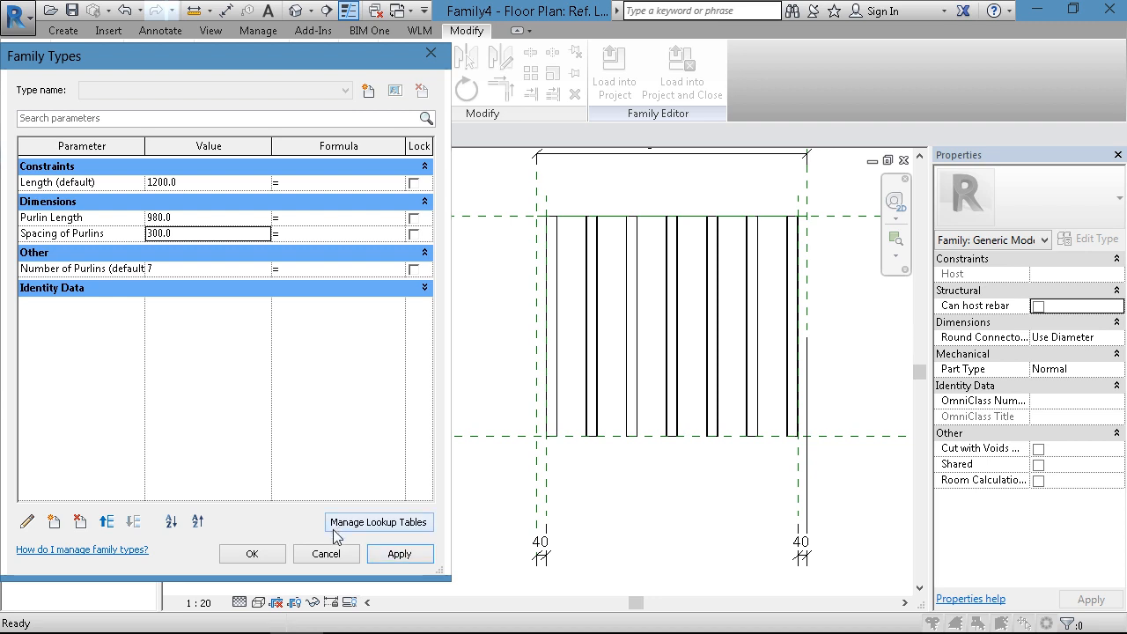
# - Widen the Family Types dialog and adjust its columns to give the parameter names and formulas more room
pyautogui.moveTo(271, 146); pyautogui.dragTo(214, 146)
pyautogui.moveTo(449, 189); pyautogui.dragTo(563, 201)
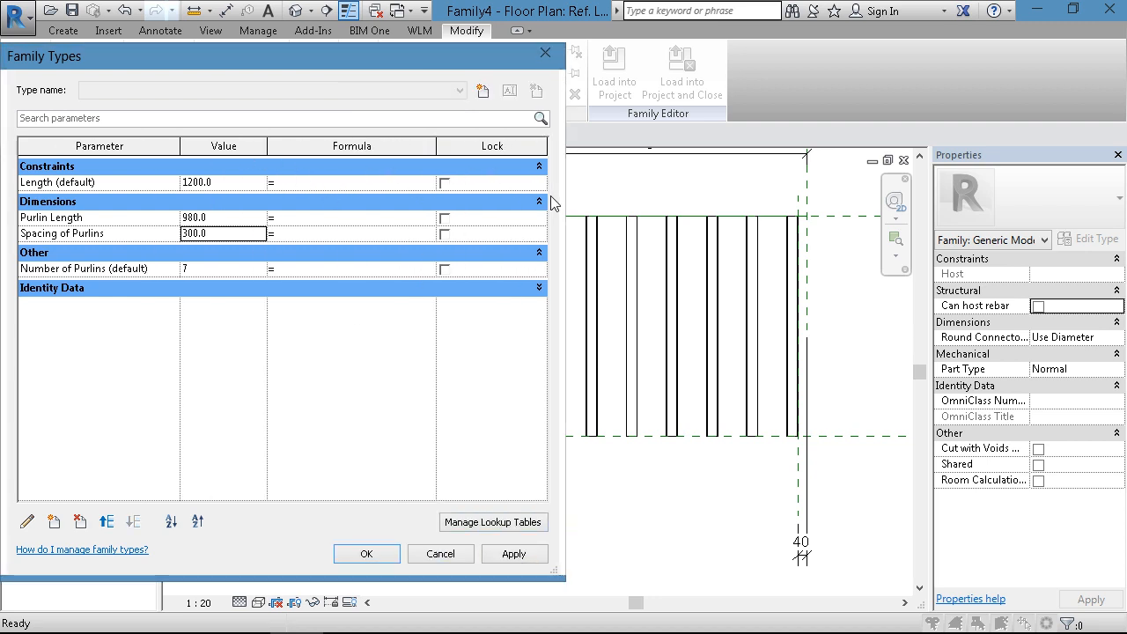
pyautogui.moveTo(436, 146); pyautogui.dragTo(468, 146)
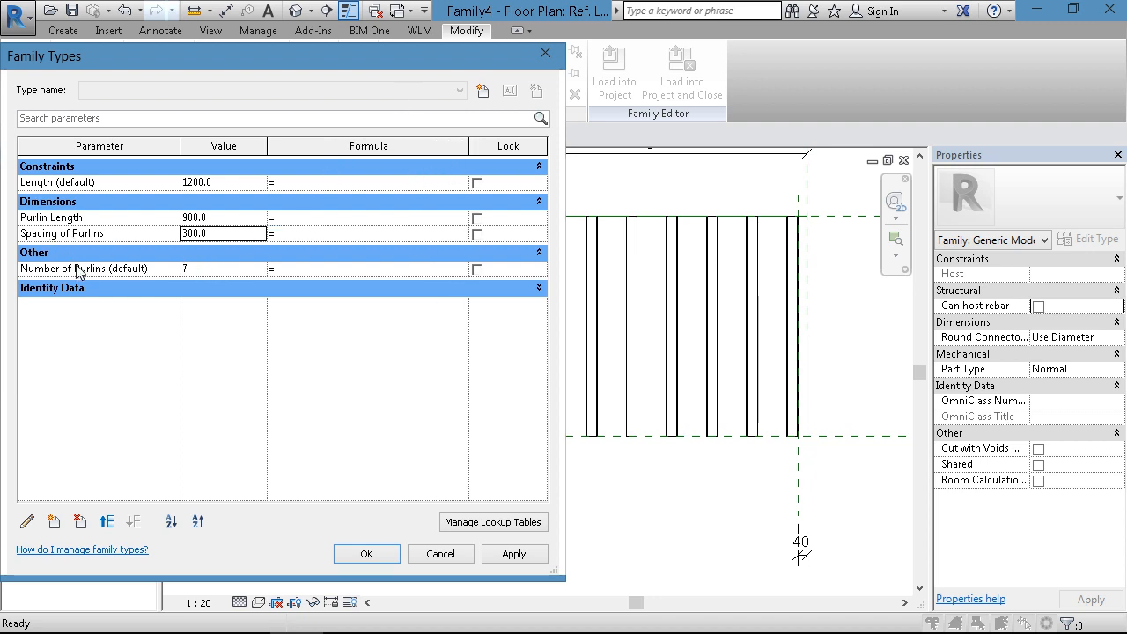
pyautogui.click(121, 236)
pyautogui.click(123, 237)
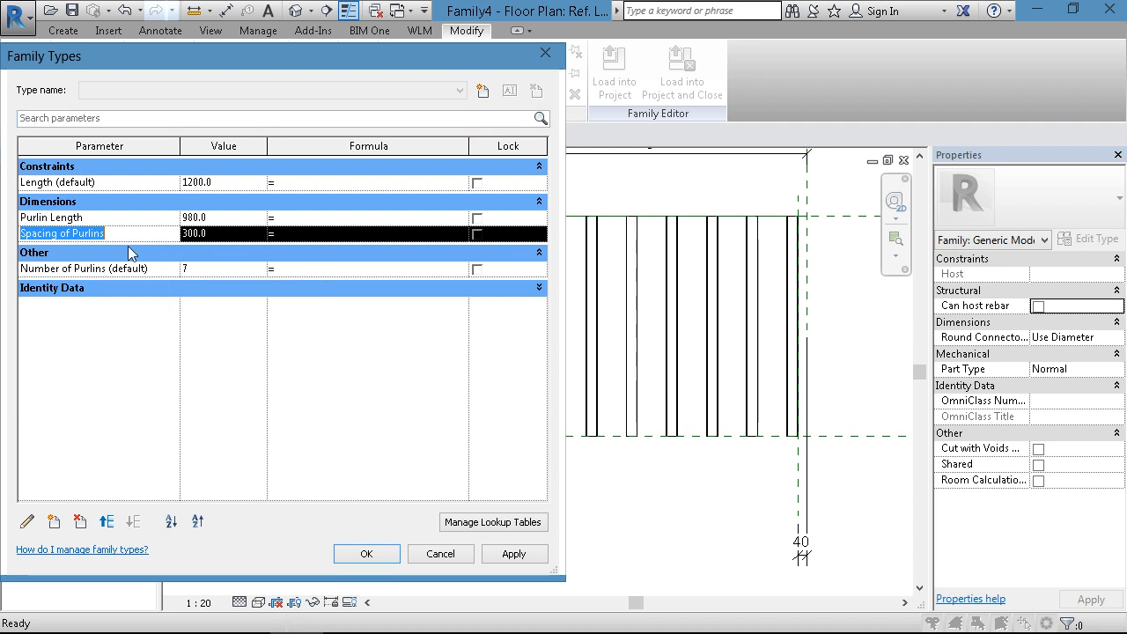
pyautogui.click(152, 216)
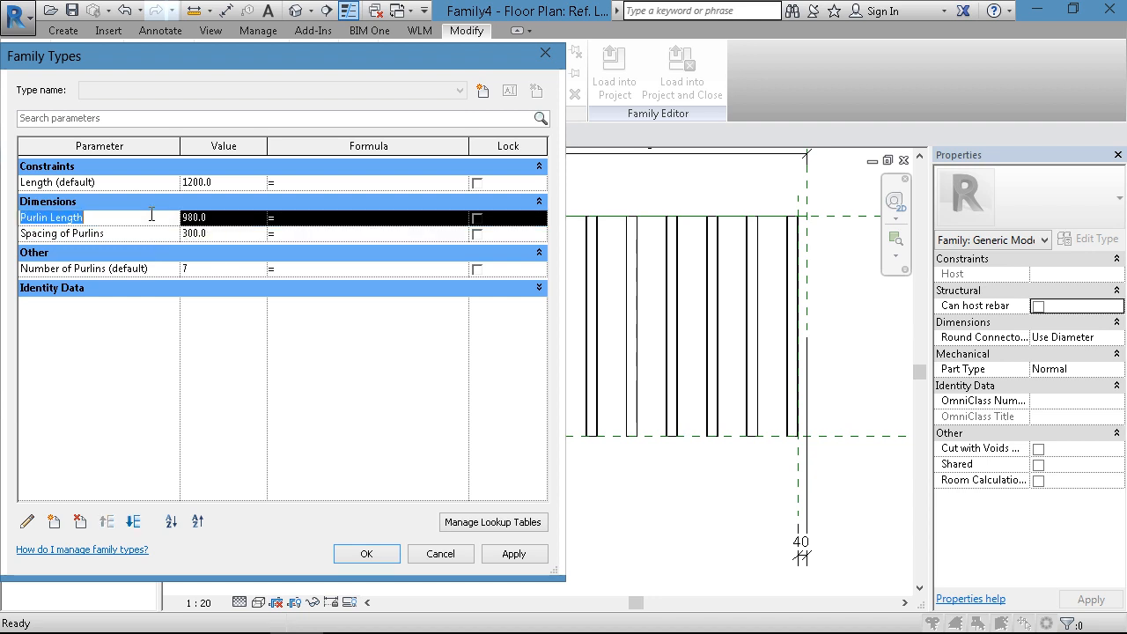
pyautogui.click(204, 267)
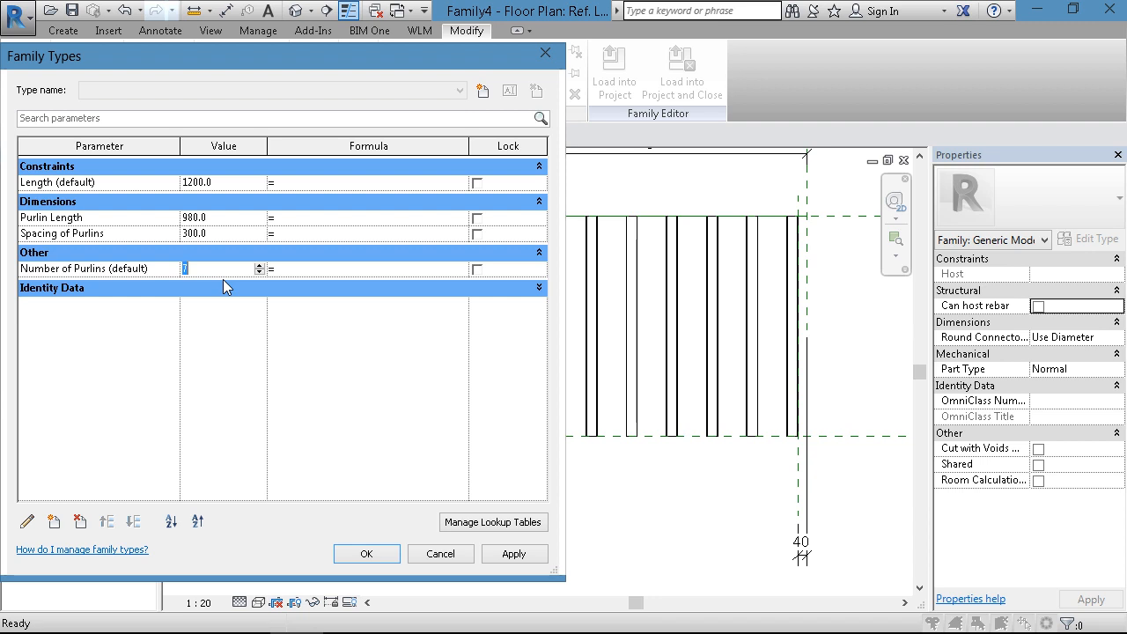
pyautogui.click(224, 269)
pyautogui.click(123, 234)
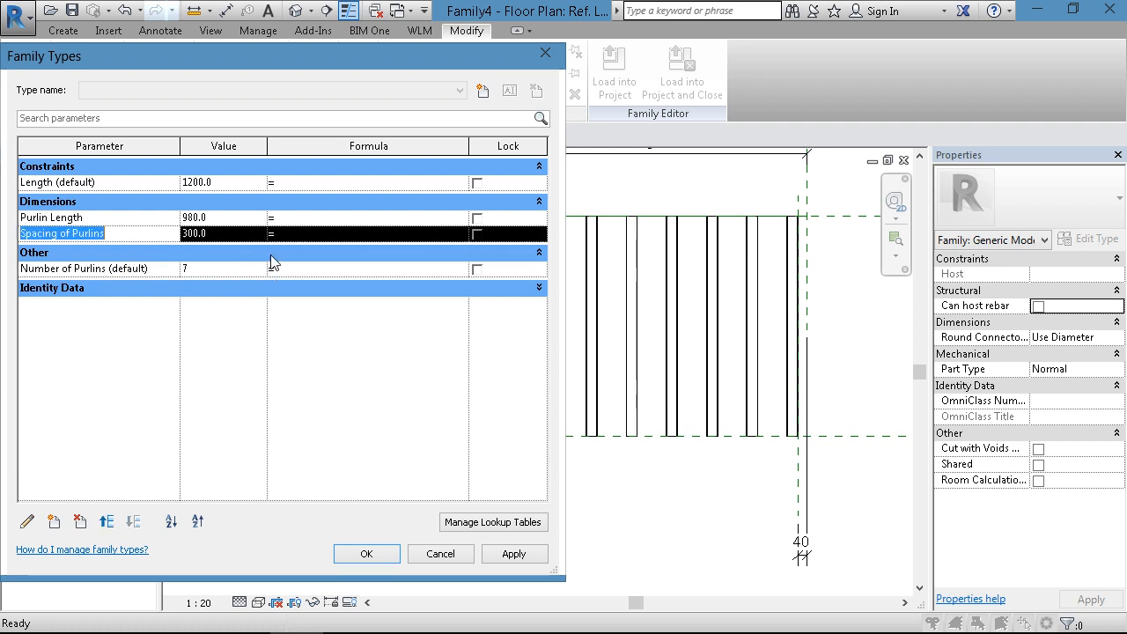
# - Give Number of Purlins the formula Length / Spacing of Purlins in Family Types and accept the change
pyautogui.click(291, 266)
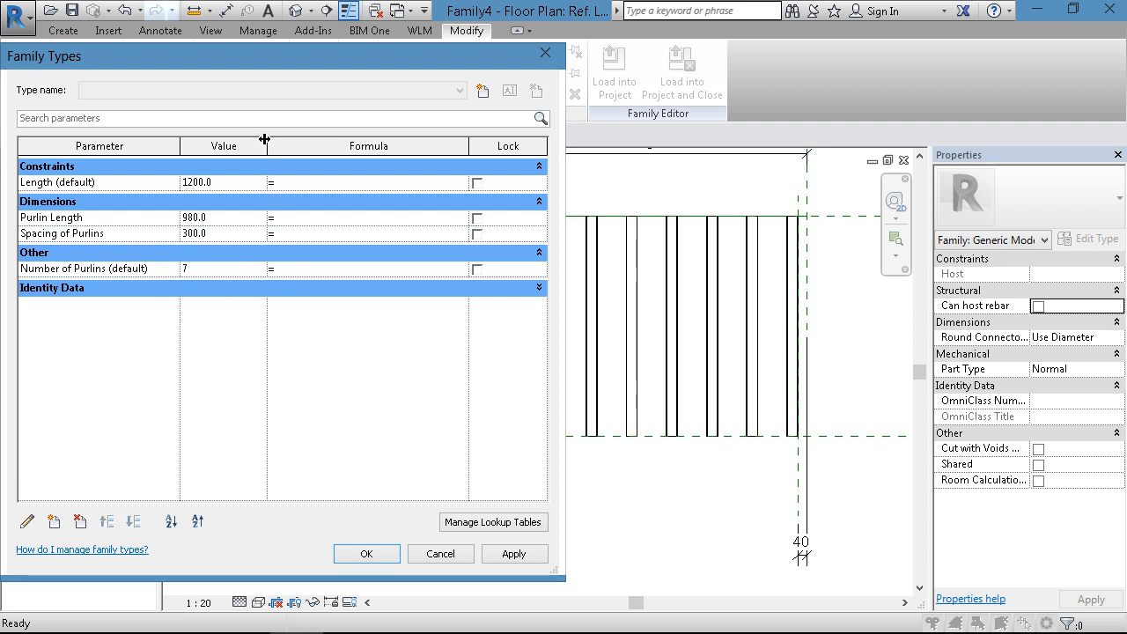
pyautogui.moveTo(264, 139); pyautogui.dragTo(242, 139)
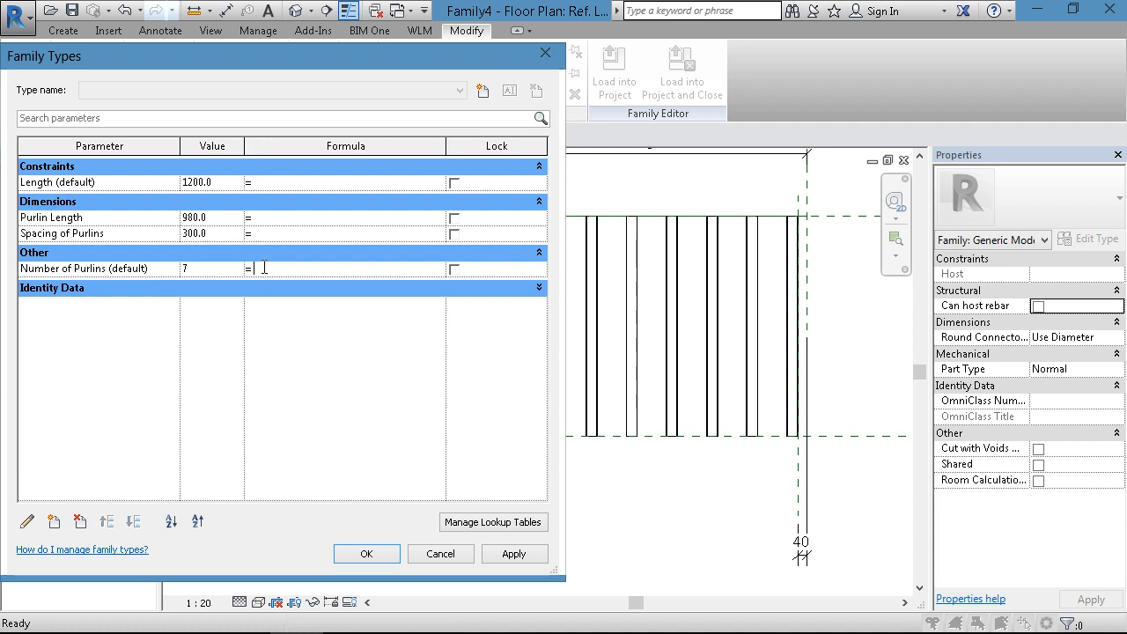
pyautogui.write('Length')
pyautogui.write('/Spacing of Purlins')
pyautogui.press('Tab')
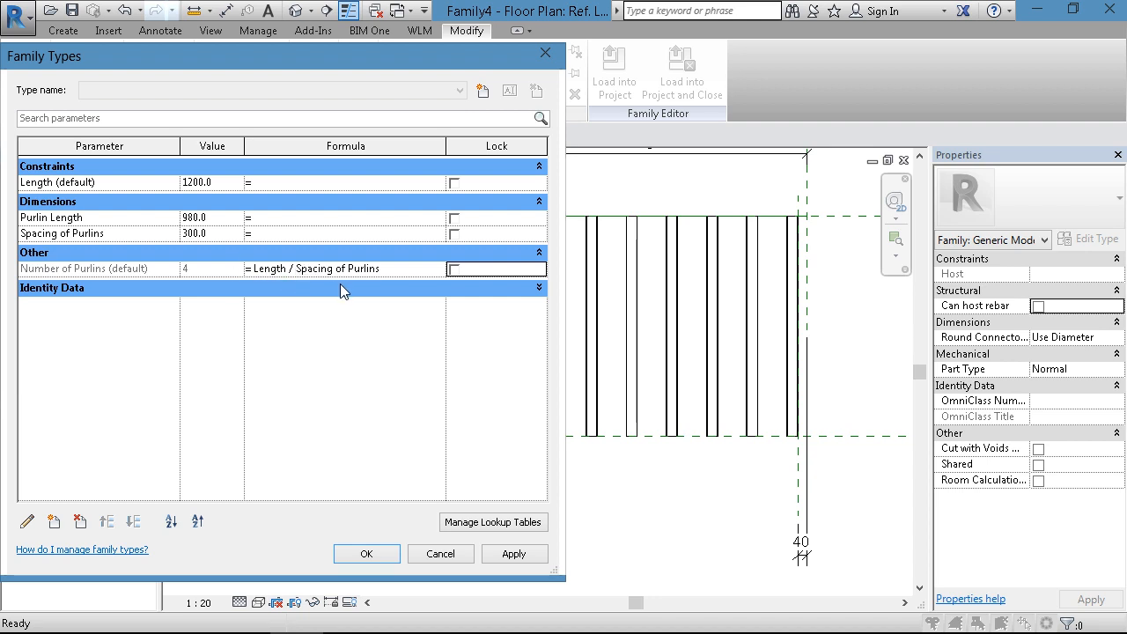
pyautogui.click(363, 554)
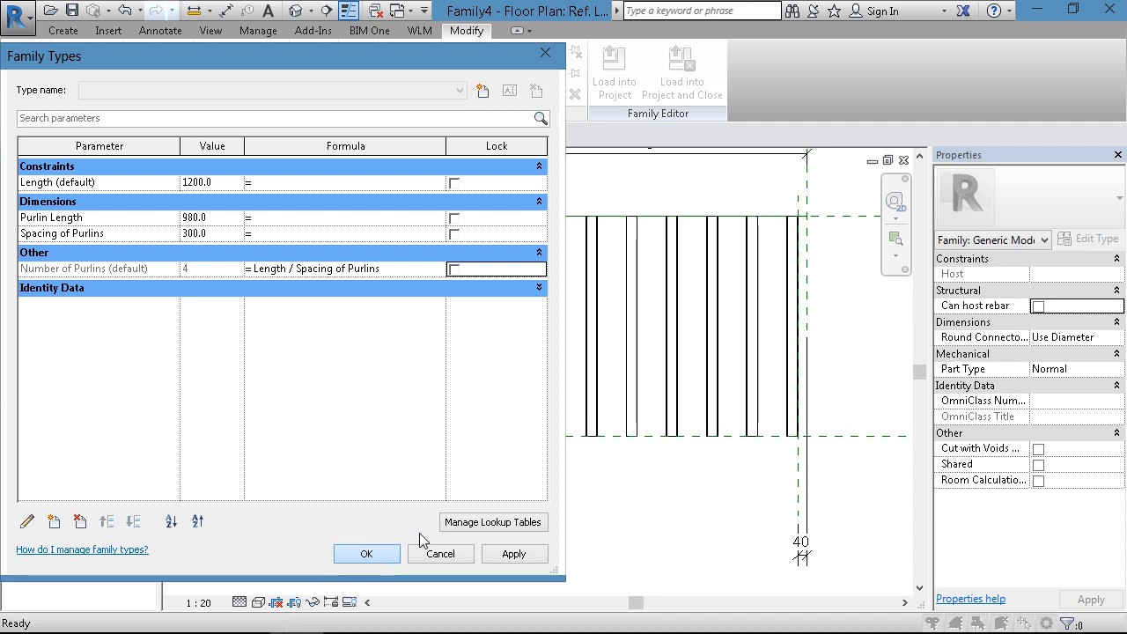
# - Switch to the default 3D view and examine the arrayed purlins from a closer viewpoint
pyautogui.click(296, 11)
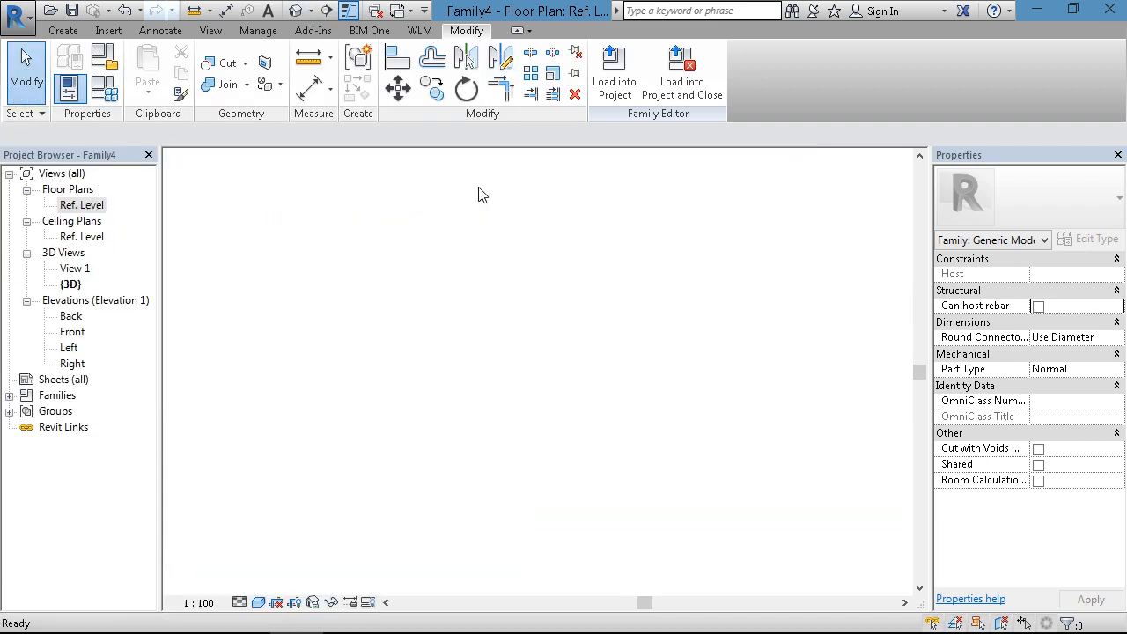
pyautogui.scroll(-1, 568, 375)
pyautogui.moveTo(583, 396); pyautogui.dragTo(601, 348, button='middle')
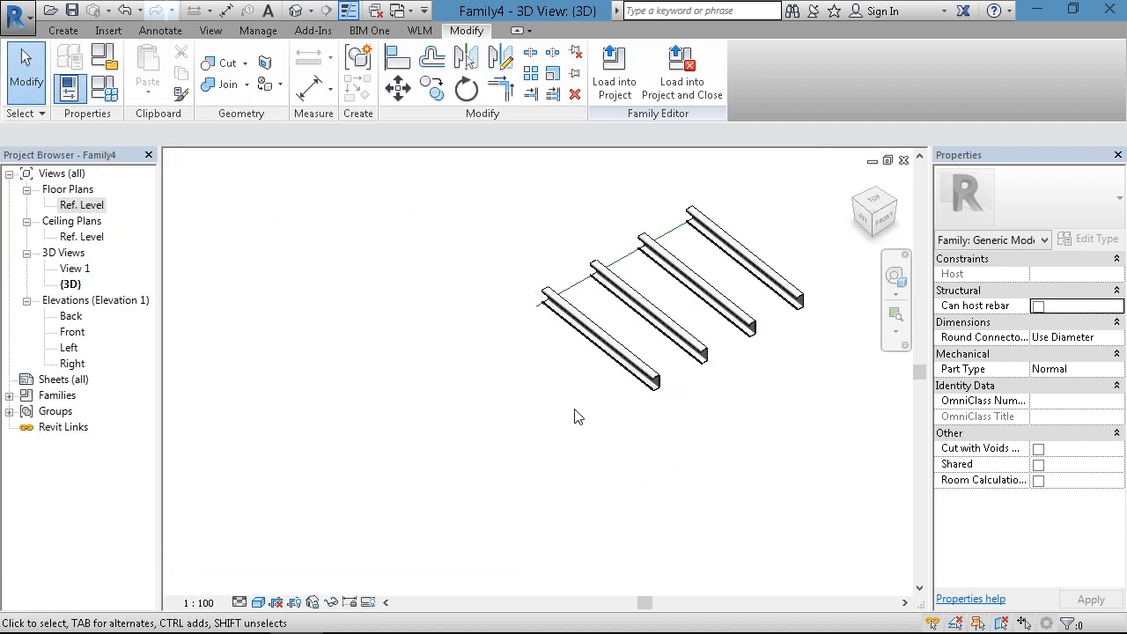
pyautogui.scroll(1, 583, 431)
pyautogui.moveTo(585, 432); pyautogui.dragTo(571, 461, button='middle')
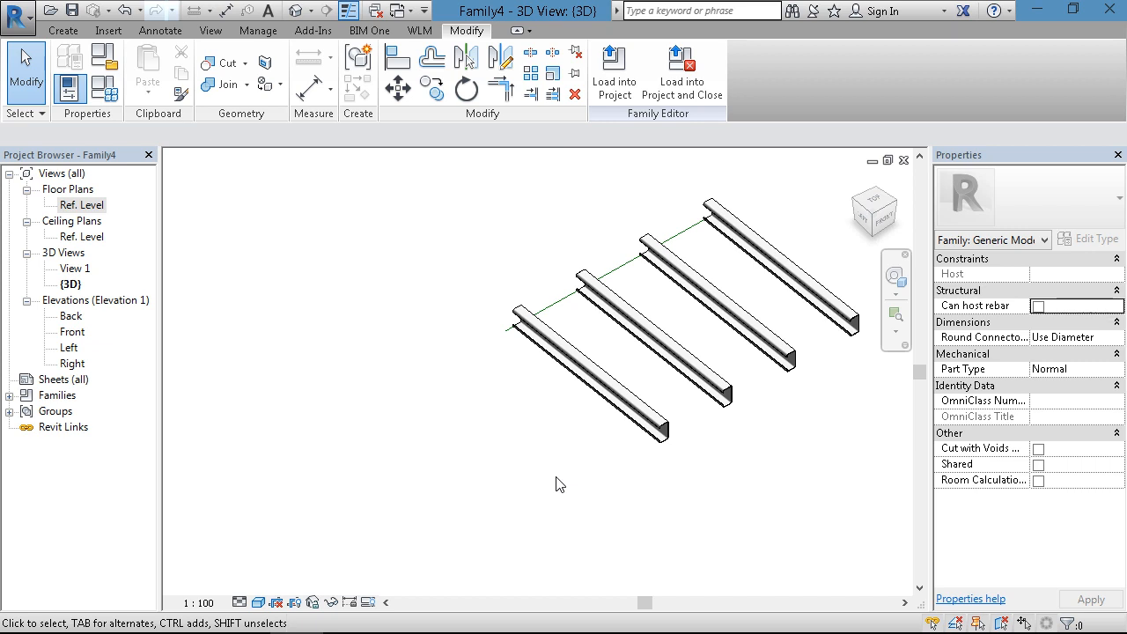
pyautogui.keyDown('shift'); pyautogui.moveTo(526, 471); pyautogui.dragTo(560, 478, button='middle'); pyautogui.keyUp('shift')
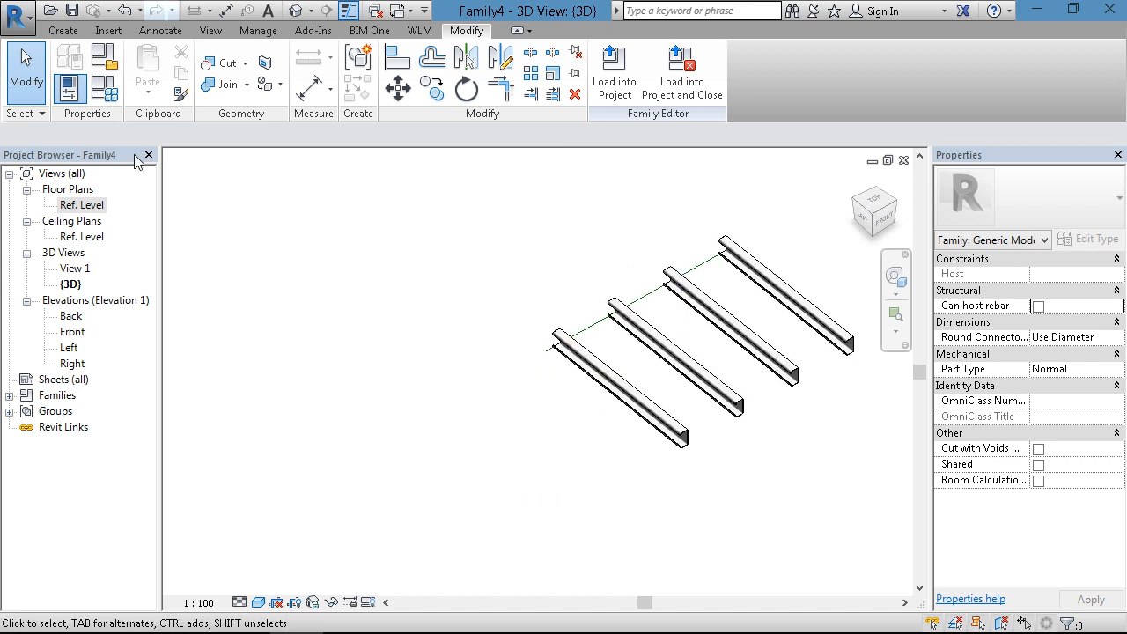
# - Set Spacing of Purlins to 200 in Family Types, with the dialog narrowed to expose the model, and accept it
pyautogui.click(106, 92)
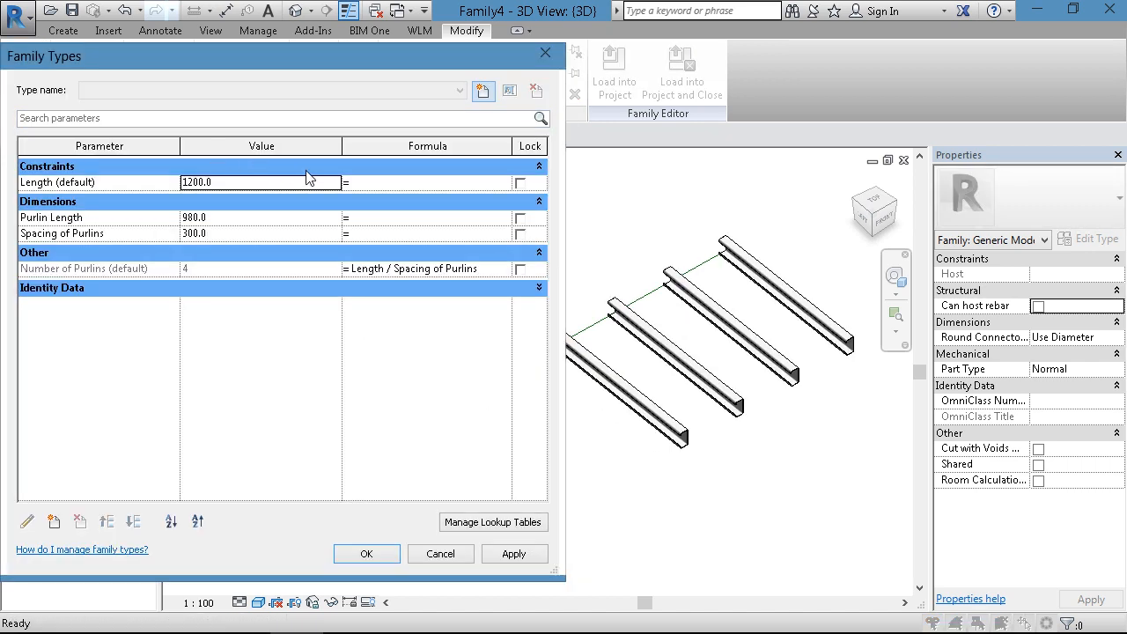
pyautogui.moveTo(564, 317); pyautogui.dragTo(451, 317)
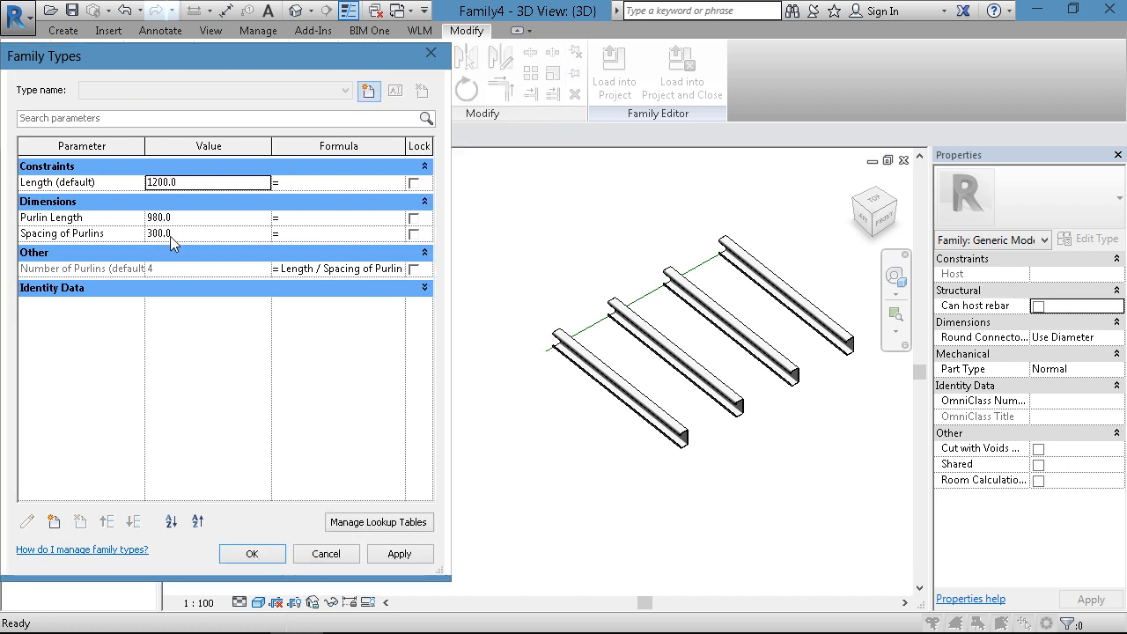
pyautogui.click(197, 233)
pyautogui.write('200')
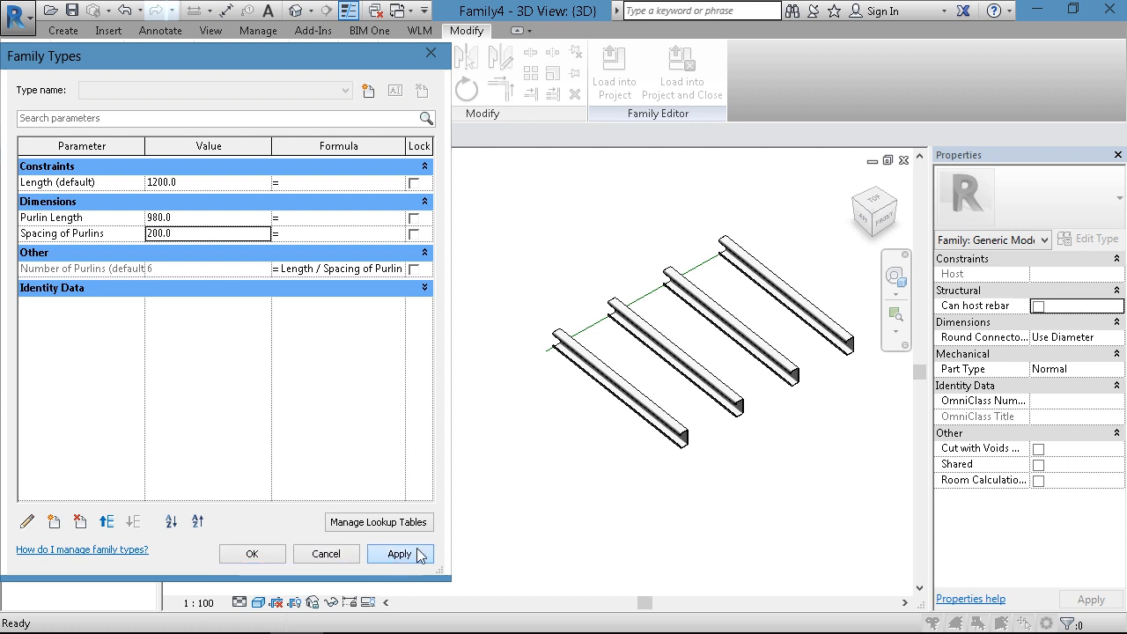
pyautogui.click(378, 560)
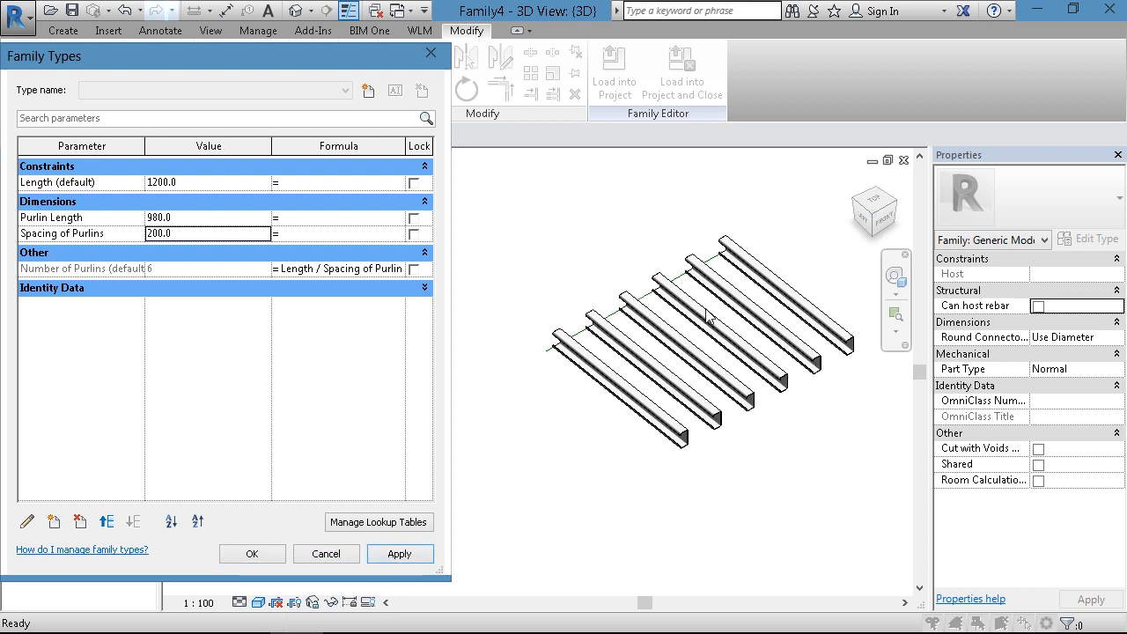
pyautogui.press('Return')
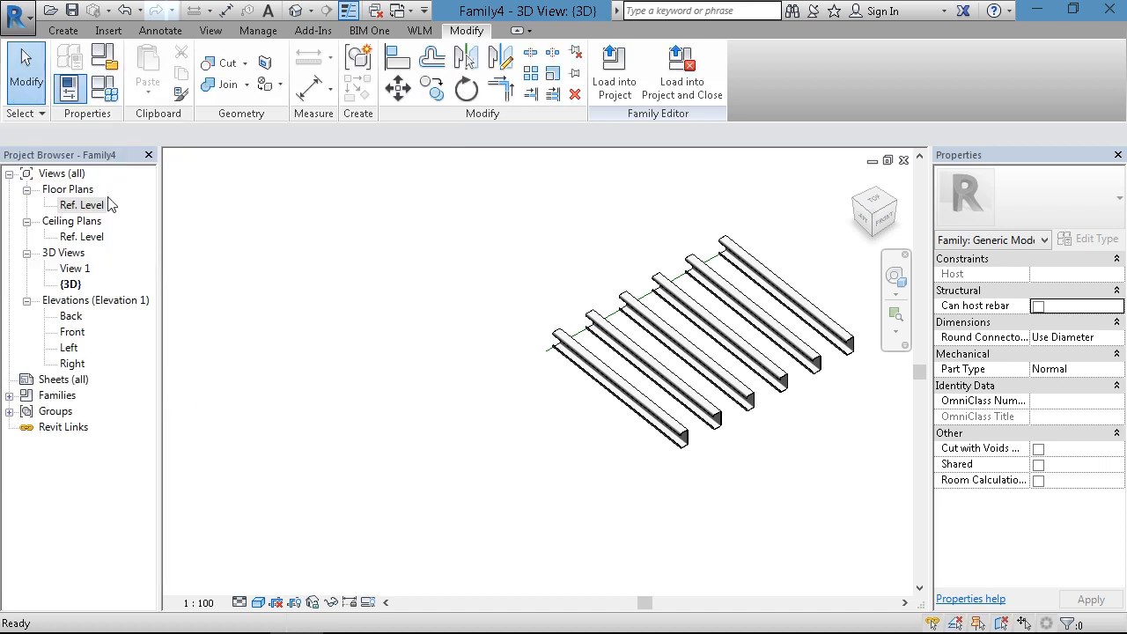
# - Save the family as Purlin System in the Day_06 folder, replacing the existing file
pyautogui.click(16, 16)
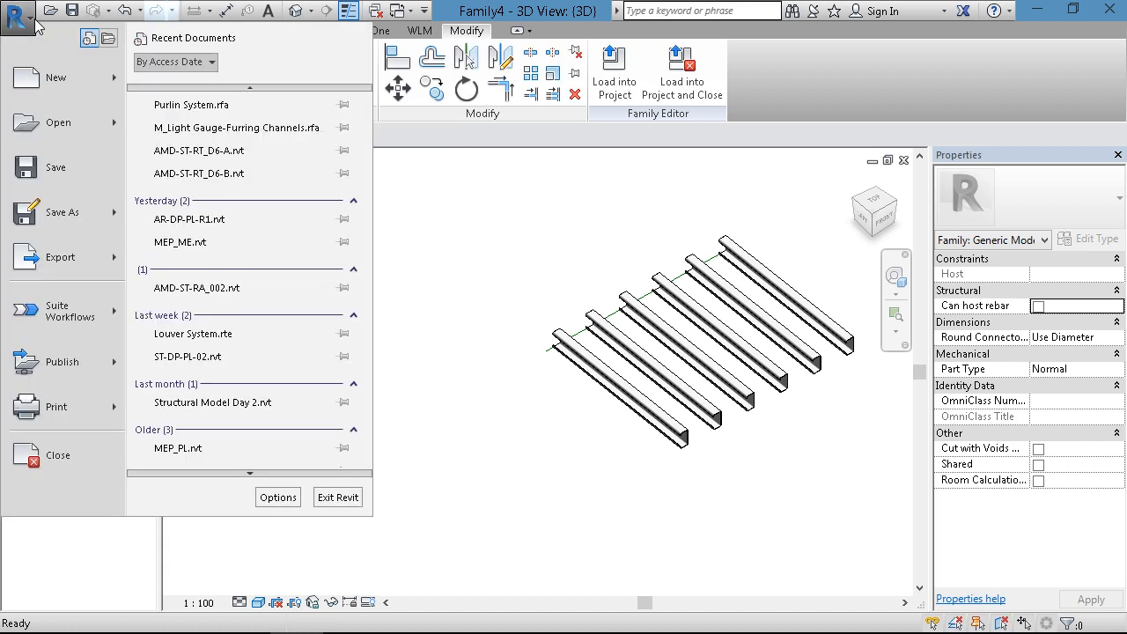
pyautogui.click(65, 172)
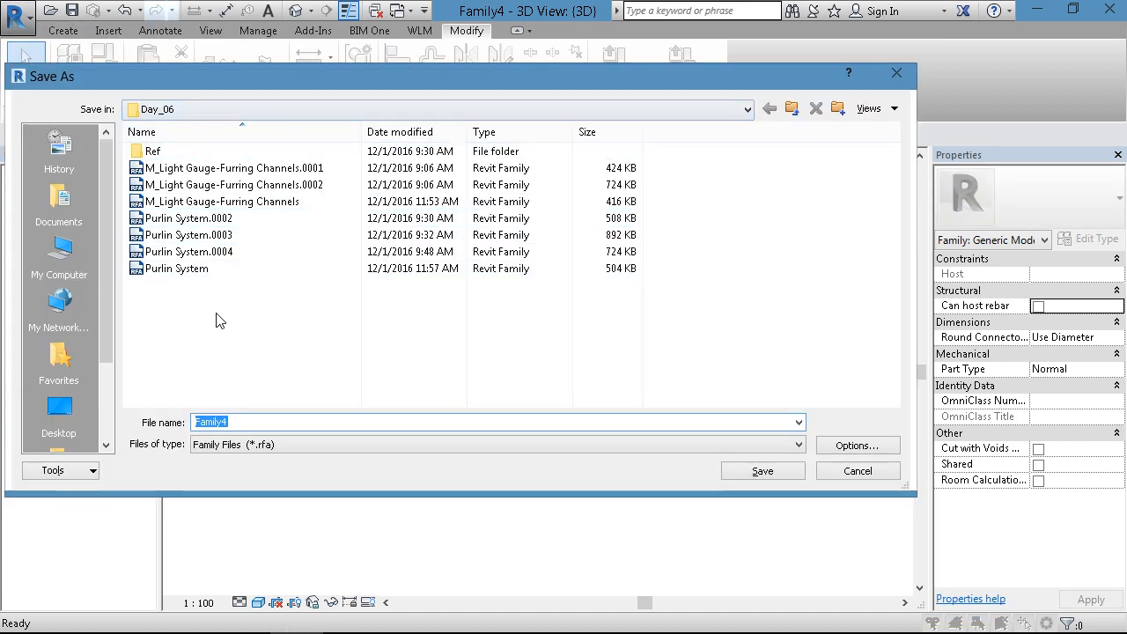
pyautogui.click(173, 270)
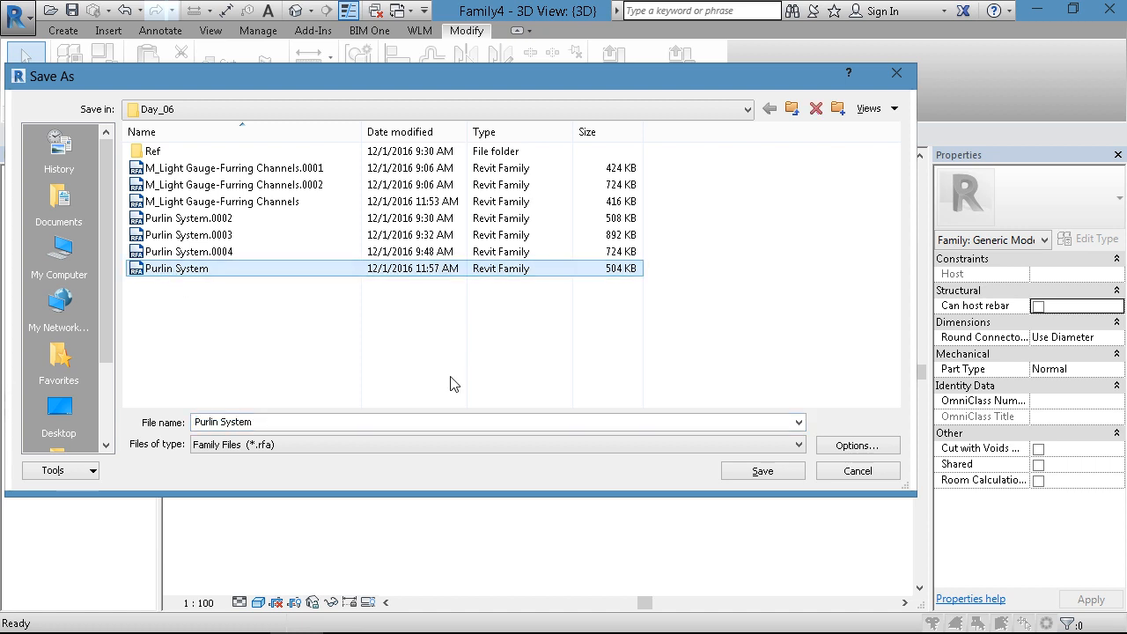
pyautogui.click(757, 472)
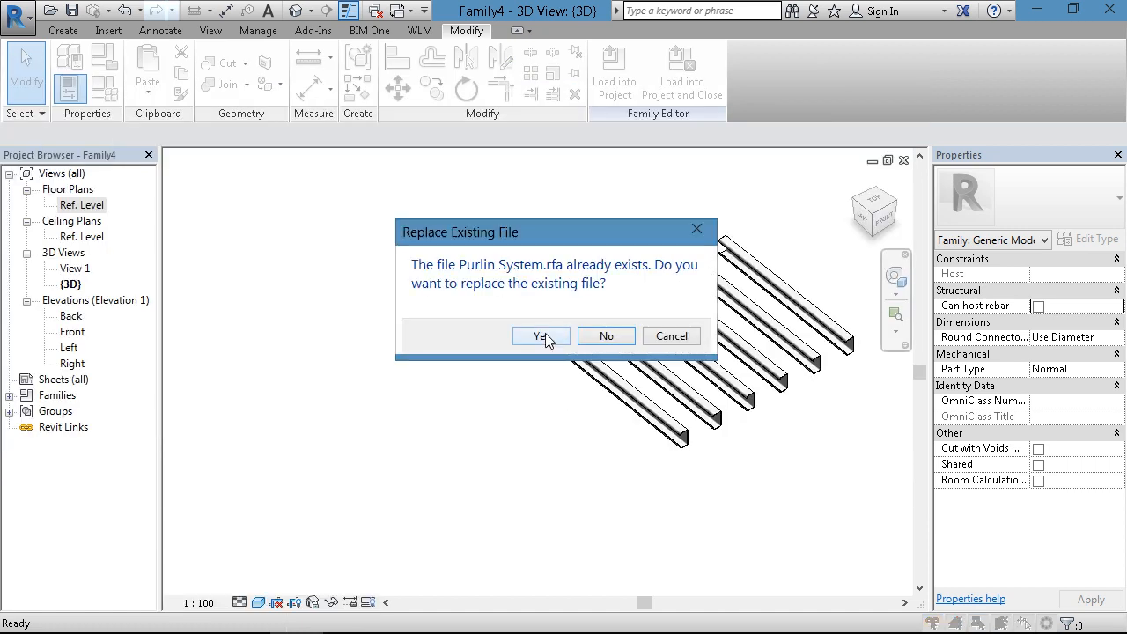
pyautogui.click(541, 337)
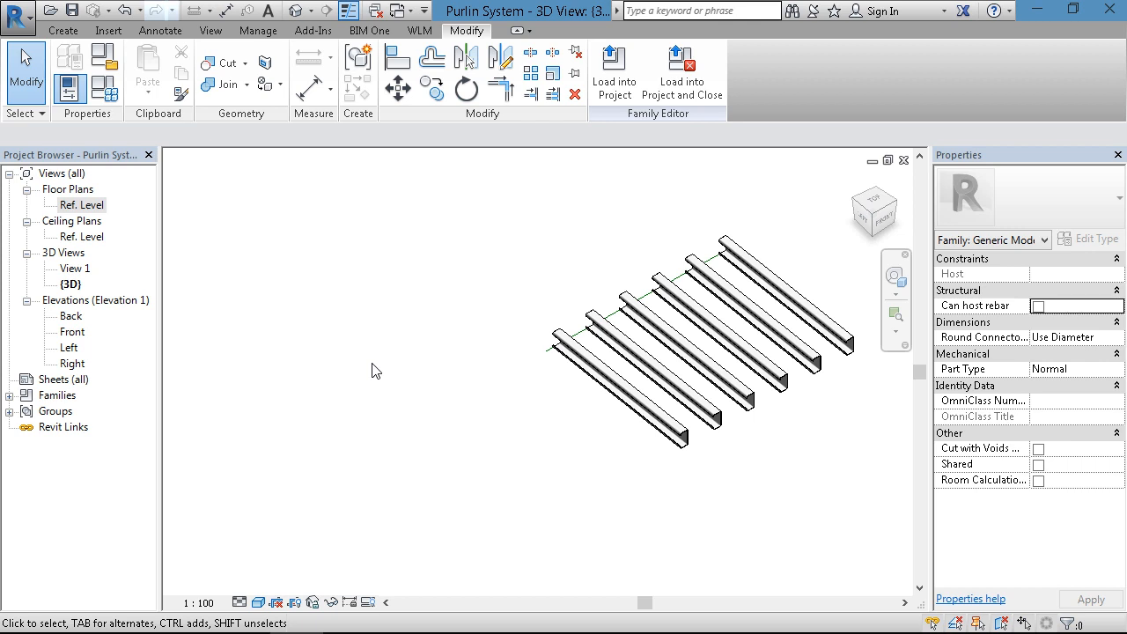
# - Load the Purlin System family into the AMD-ST-RT_D6-B.rvt project
pyautogui.click(616, 77)
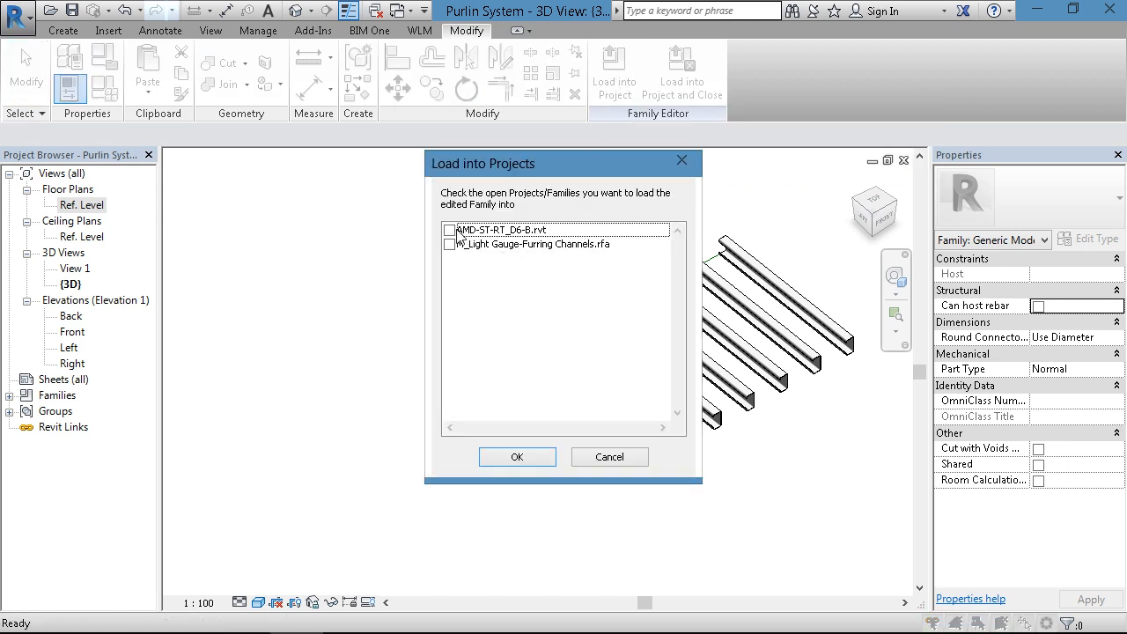
pyautogui.click(460, 233)
pyautogui.click(449, 231)
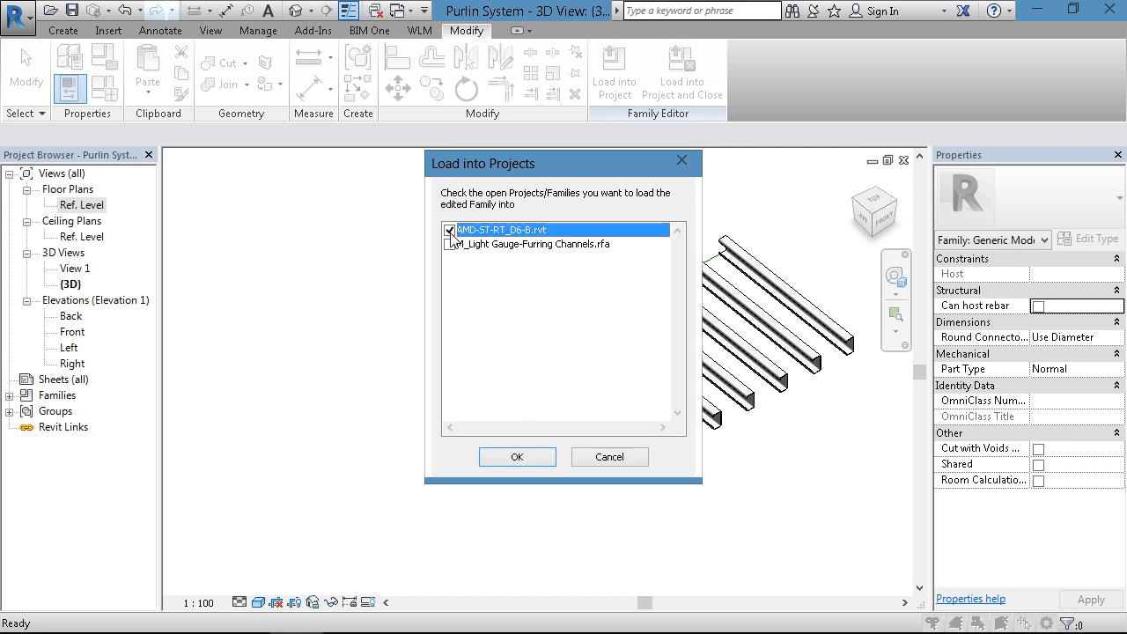
pyautogui.click(513, 457)
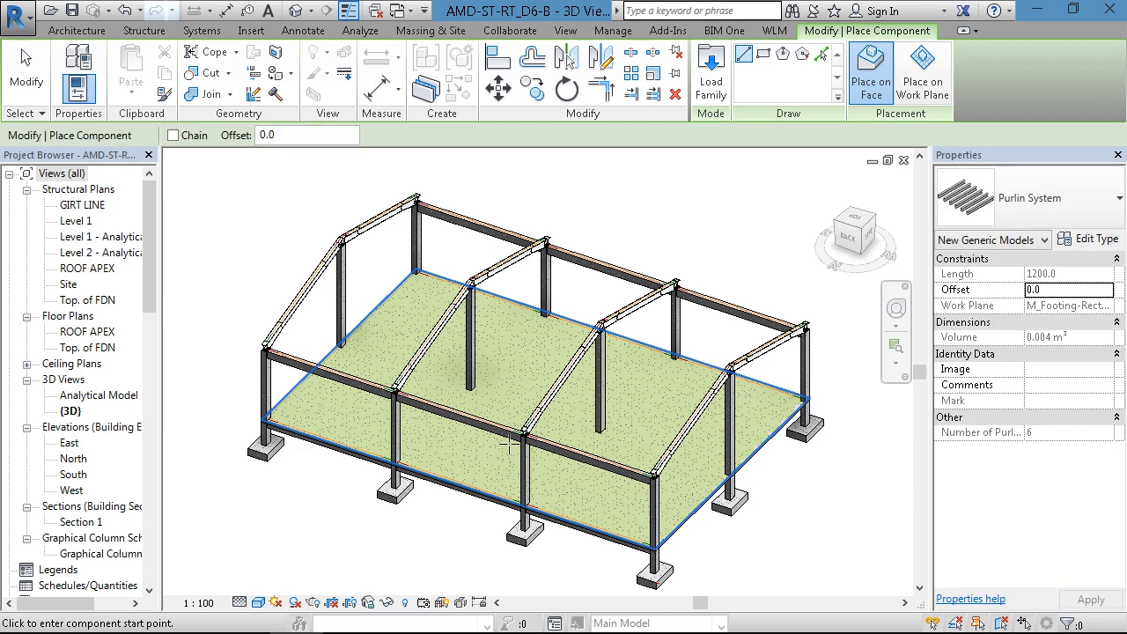
# - Start placing the Purlin System on the end frame rafter's top face, at its outer endpoint on the ridge
pyautogui.scroll(-1, 447, 352)
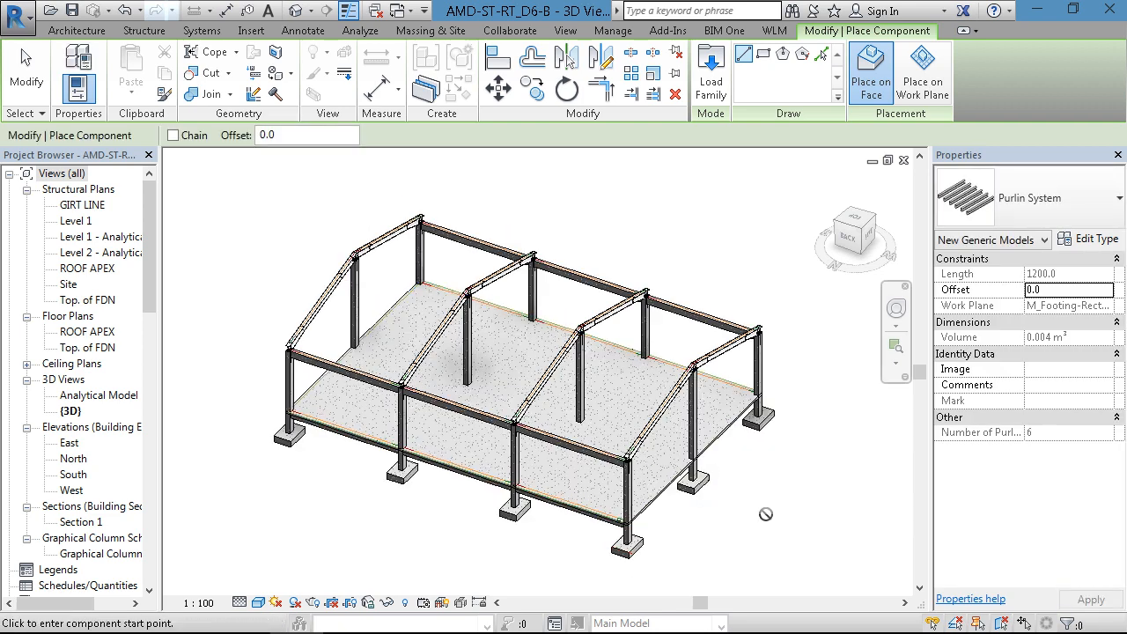
pyautogui.moveTo(765, 514)
pyautogui.keyDown('shift'); pyautogui.mouseDown(button='middle')
pyautogui.moveTo(554, 460)
pyautogui.moveTo(604, 516)
pyautogui.moveTo(460, 522)
pyautogui.moveTo(847, 518)
pyautogui.moveTo(683, 488)
pyautogui.moveTo(738, 463)
pyautogui.mouseUp(button='middle'); pyautogui.keyUp('shift')
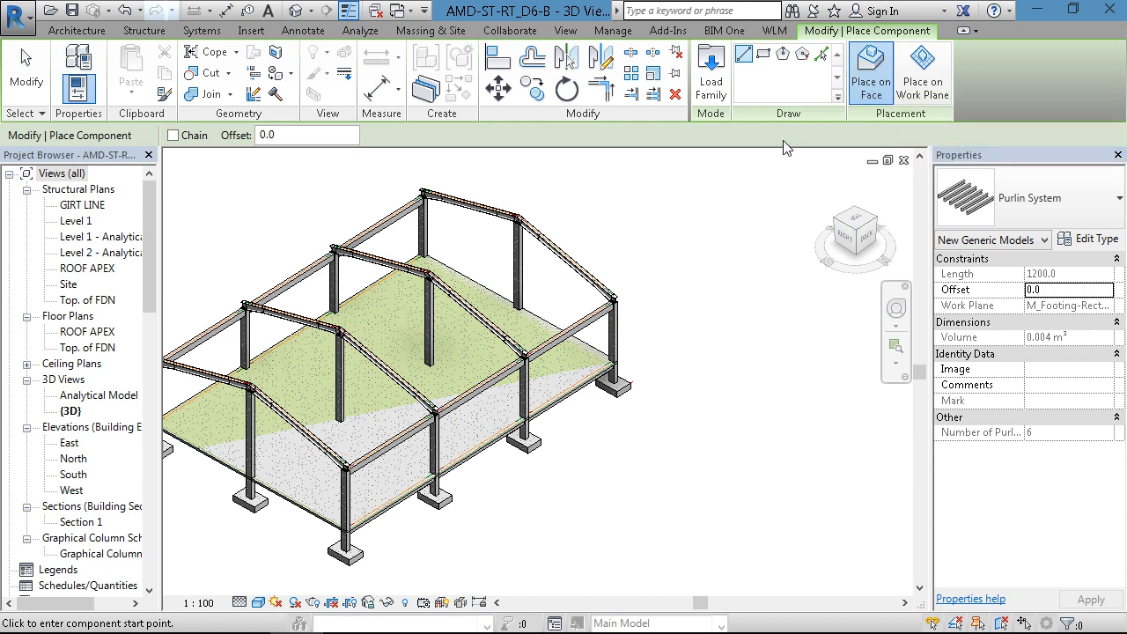
pyautogui.scroll(5, 519, 211)
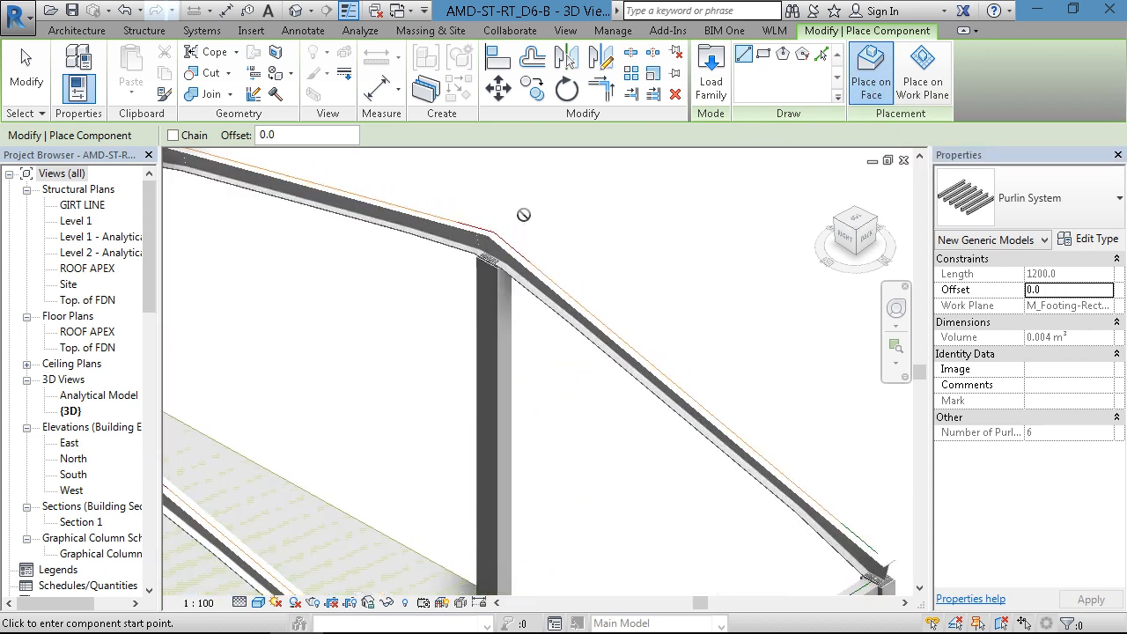
pyautogui.scroll(6, 523, 215)
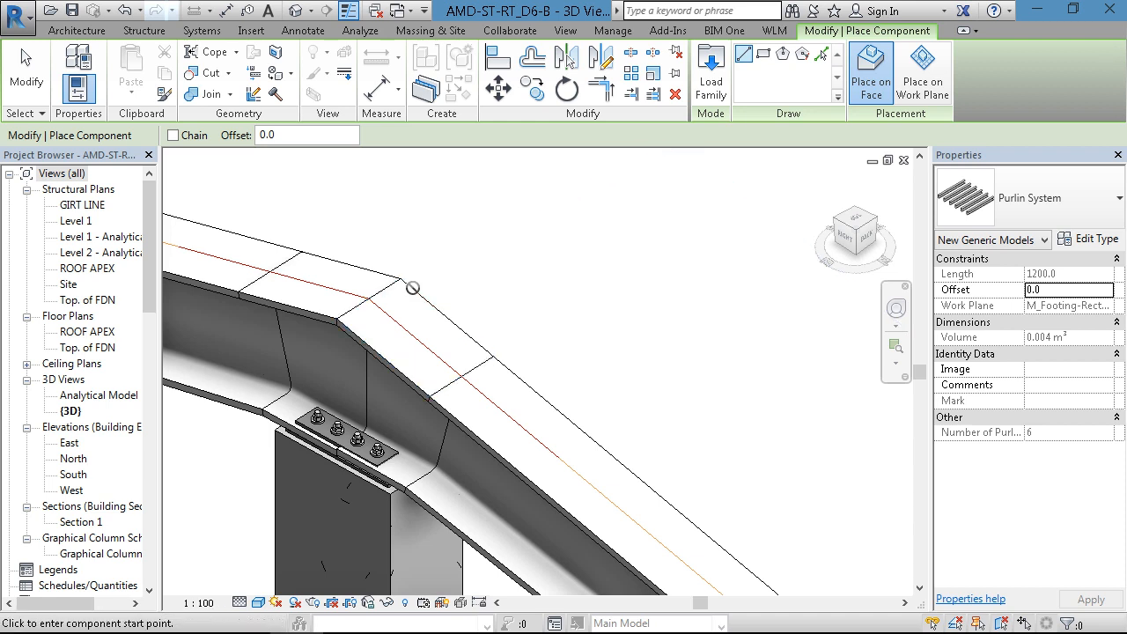
pyautogui.scroll(1, 400, 282)
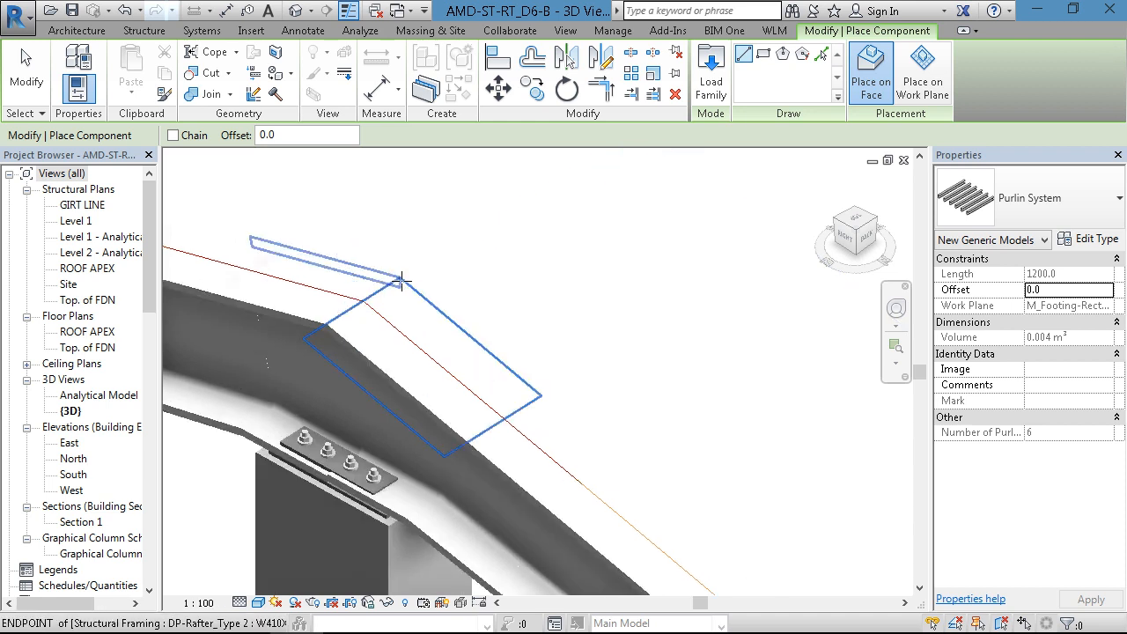
pyautogui.scroll(1, 401, 282)
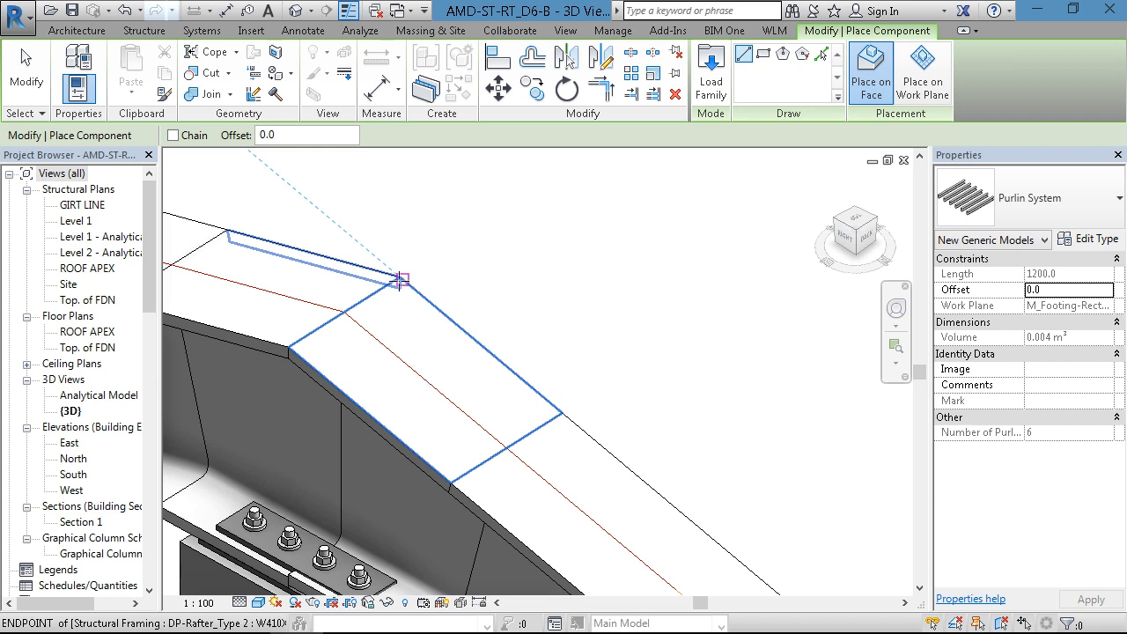
pyautogui.scroll(2, 402, 277)
pyautogui.scroll(4, 402, 277)
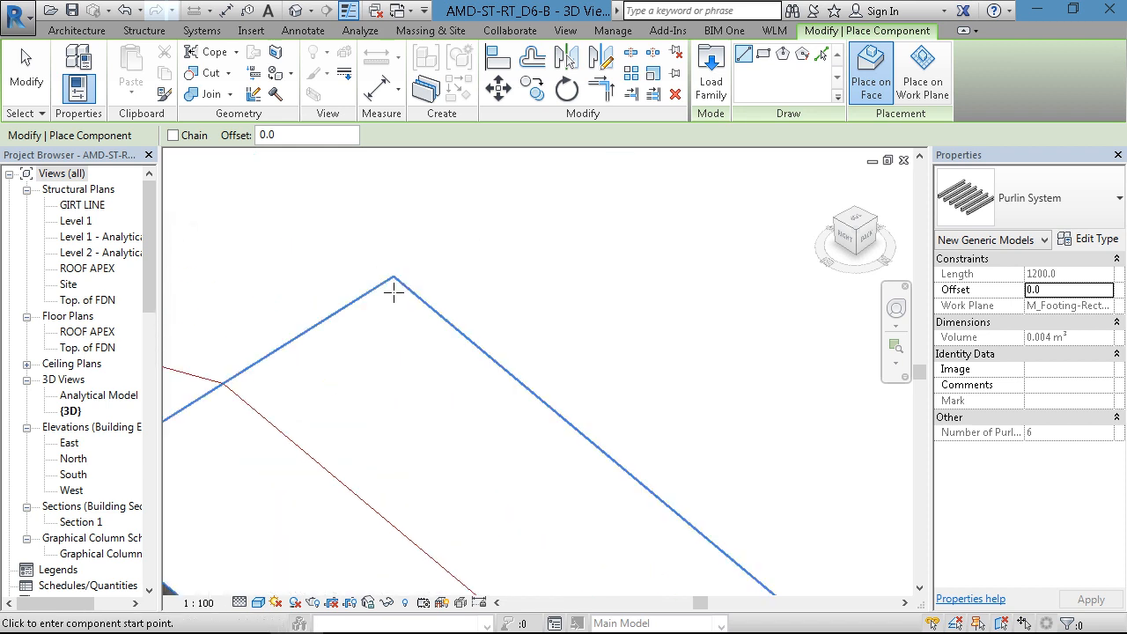
pyautogui.scroll(-3, 412, 293)
pyautogui.moveTo(490, 289); pyautogui.dragTo(586, 260, button='middle')
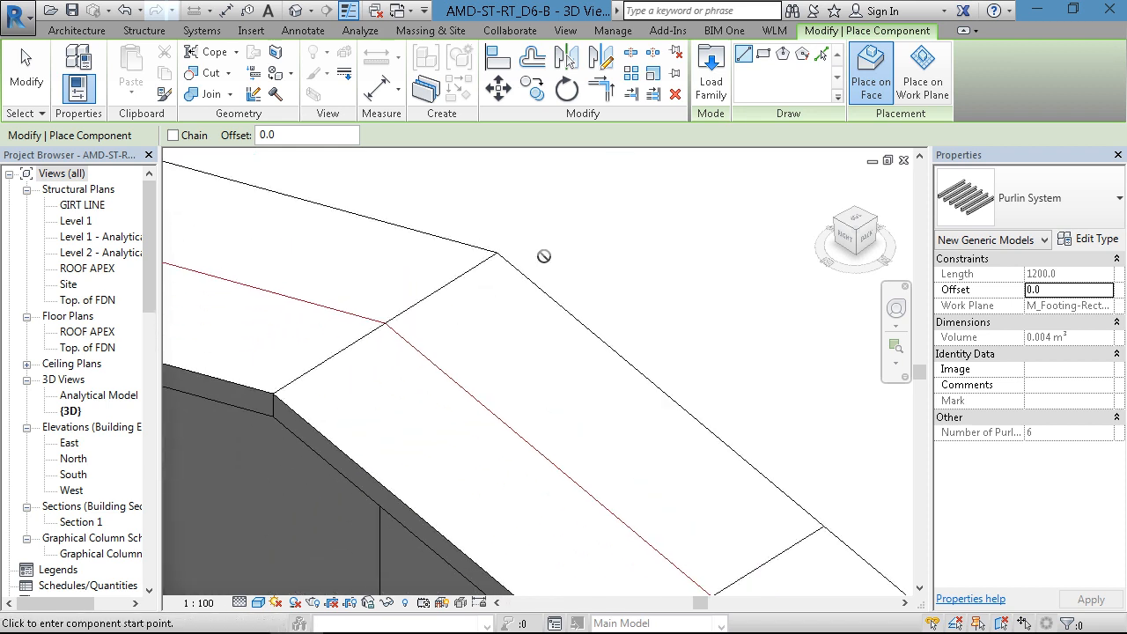
pyautogui.click(496, 253)
# - Finish the Purlin System run at the outer corner of the same rafter's eave end and leave component placement
pyautogui.scroll(5, 398, 220)
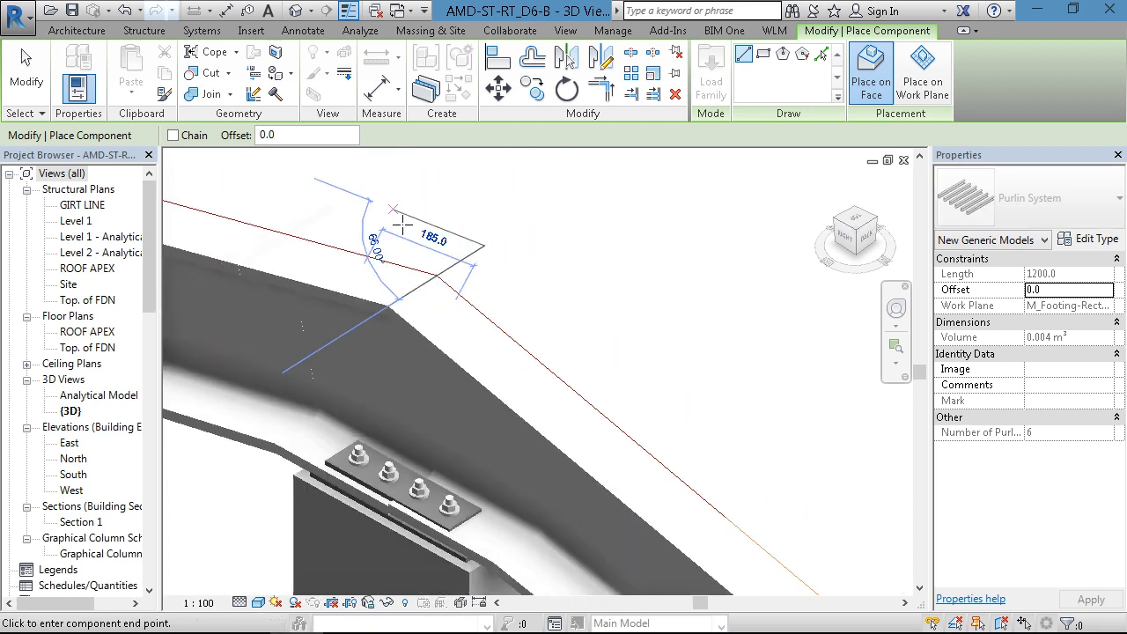
pyautogui.scroll(-8, 401, 226)
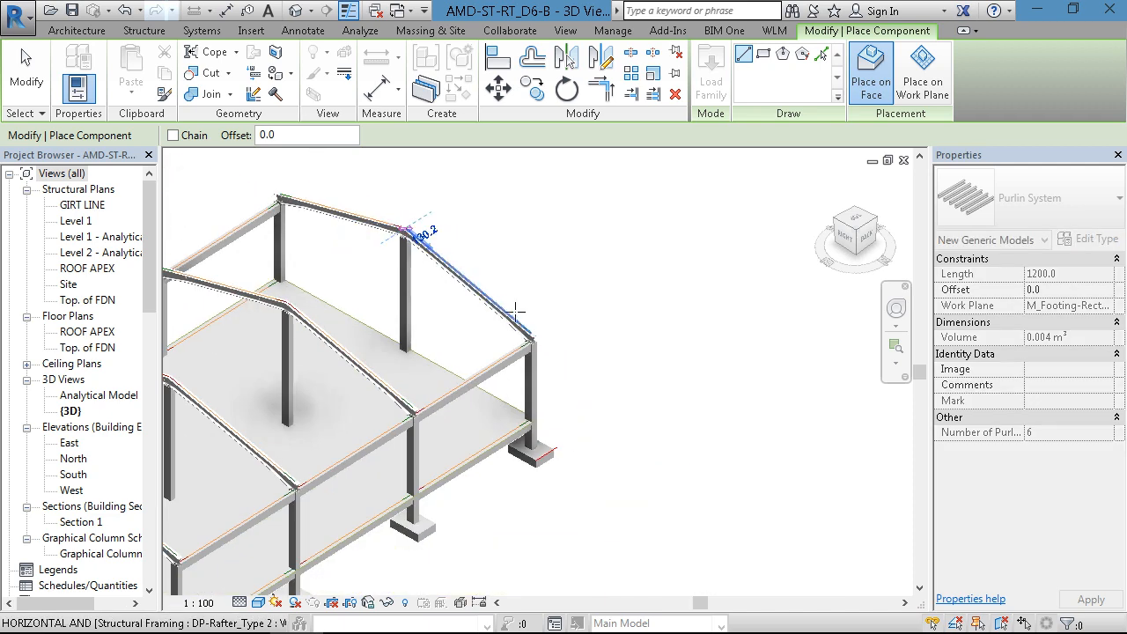
pyautogui.scroll(5, 533, 338)
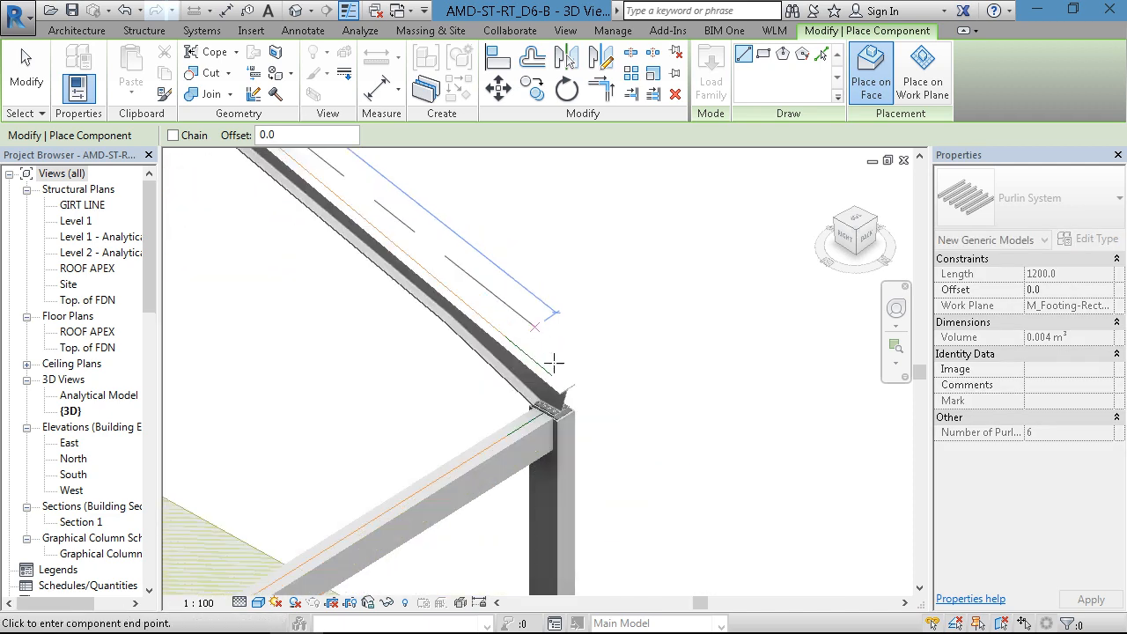
pyautogui.scroll(2, 563, 378)
pyautogui.scroll(2, 616, 428)
pyautogui.scroll(3, 624, 460)
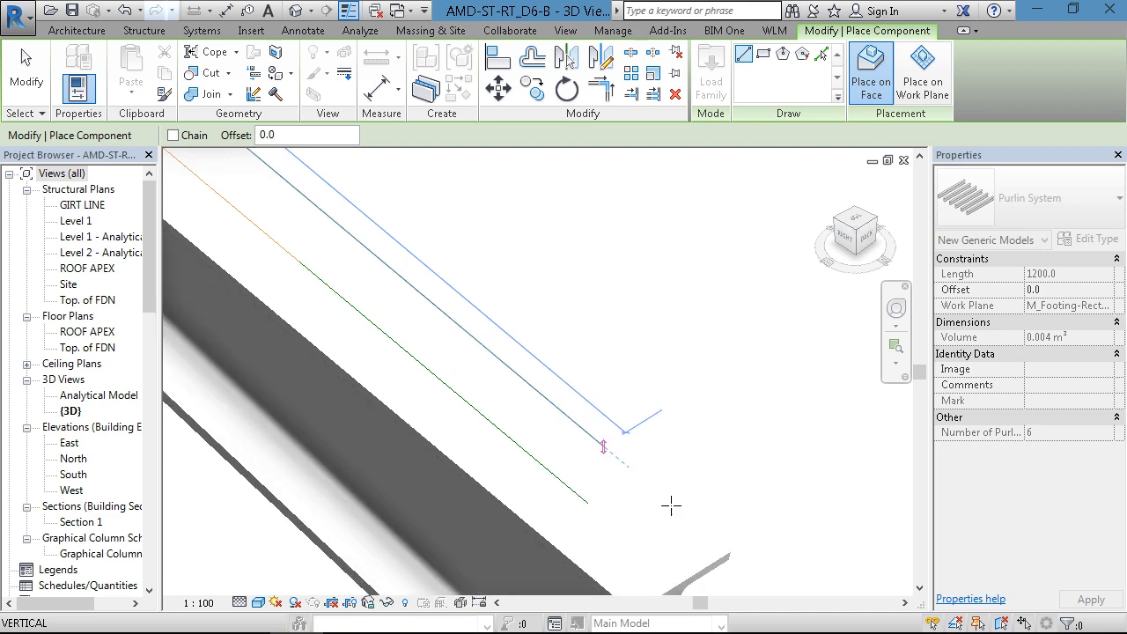
pyautogui.click(720, 555)
pyautogui.scroll(-3, 789, 414)
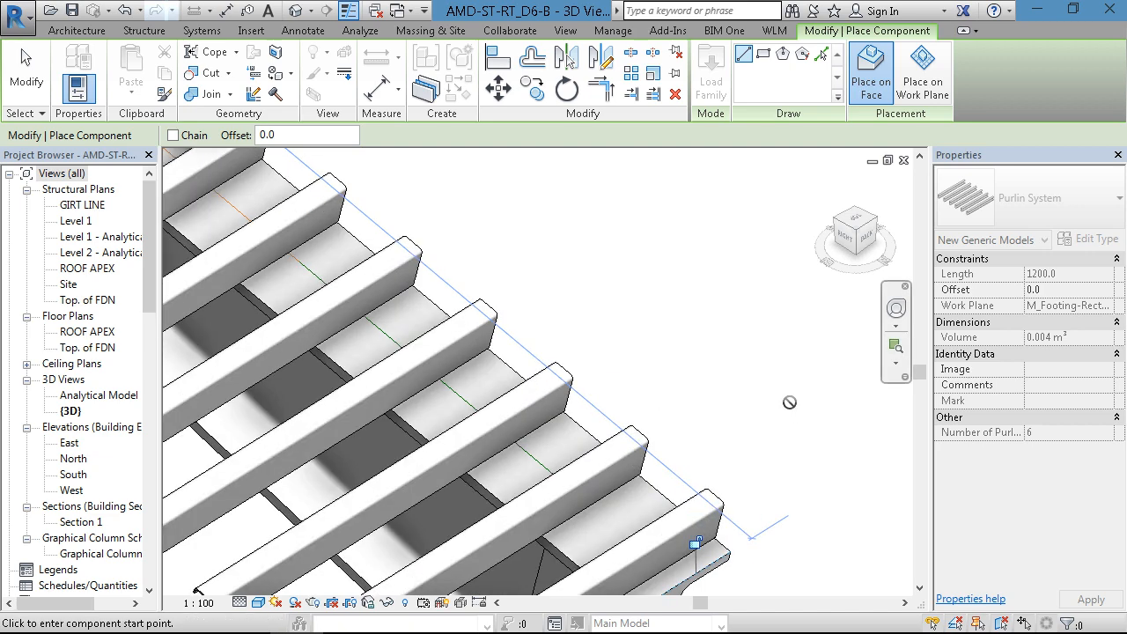
pyautogui.scroll(-2, 787, 397)
pyautogui.press('Escape')
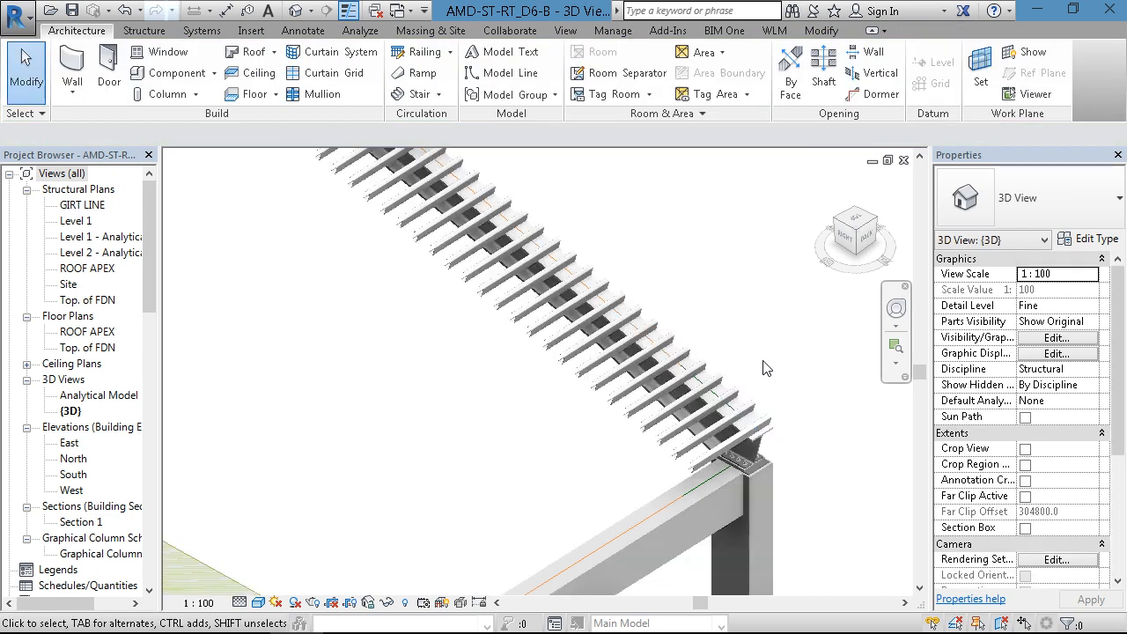
# - Open the Site structural plan and select the Purlin System placed along grid 1 between grids A and B
pyautogui.scroll(-3, 775, 369)
pyautogui.moveTo(773, 349); pyautogui.dragTo(773, 399, button='middle')
pyautogui.scroll(-1, 773, 400)
pyautogui.scroll(2, 692, 325)
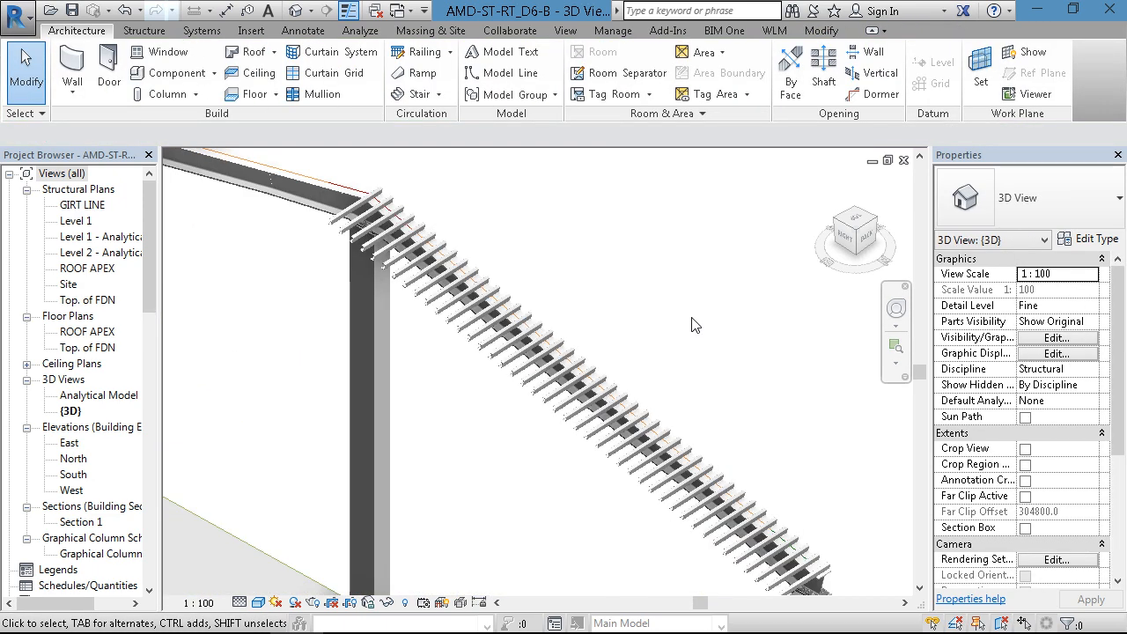
pyautogui.doubleClick(68, 284)
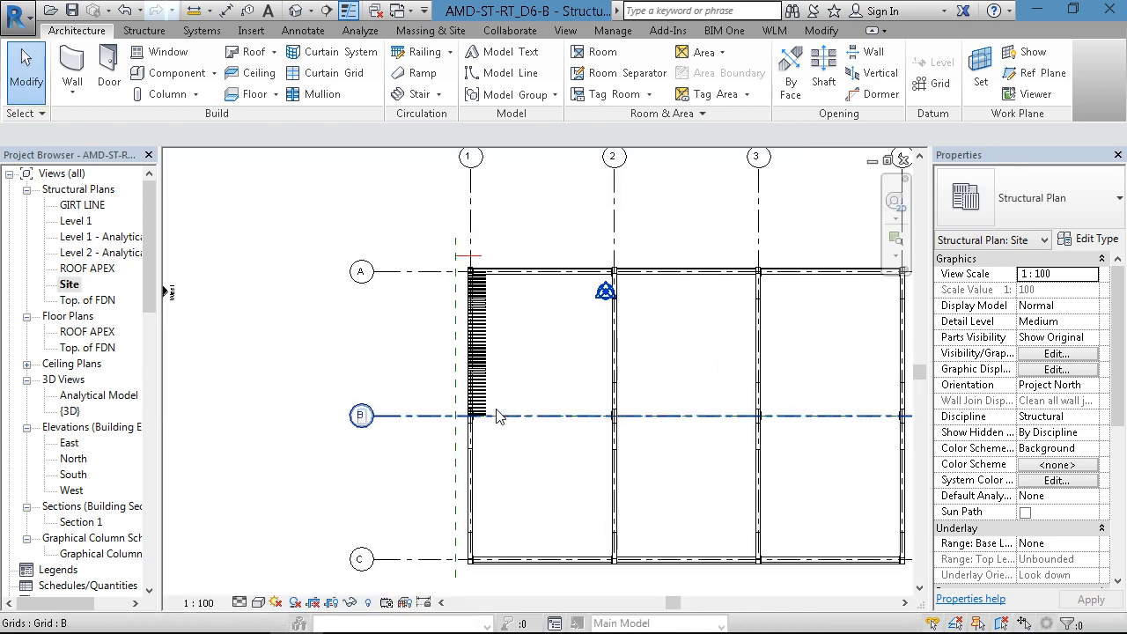
pyautogui.click(506, 373)
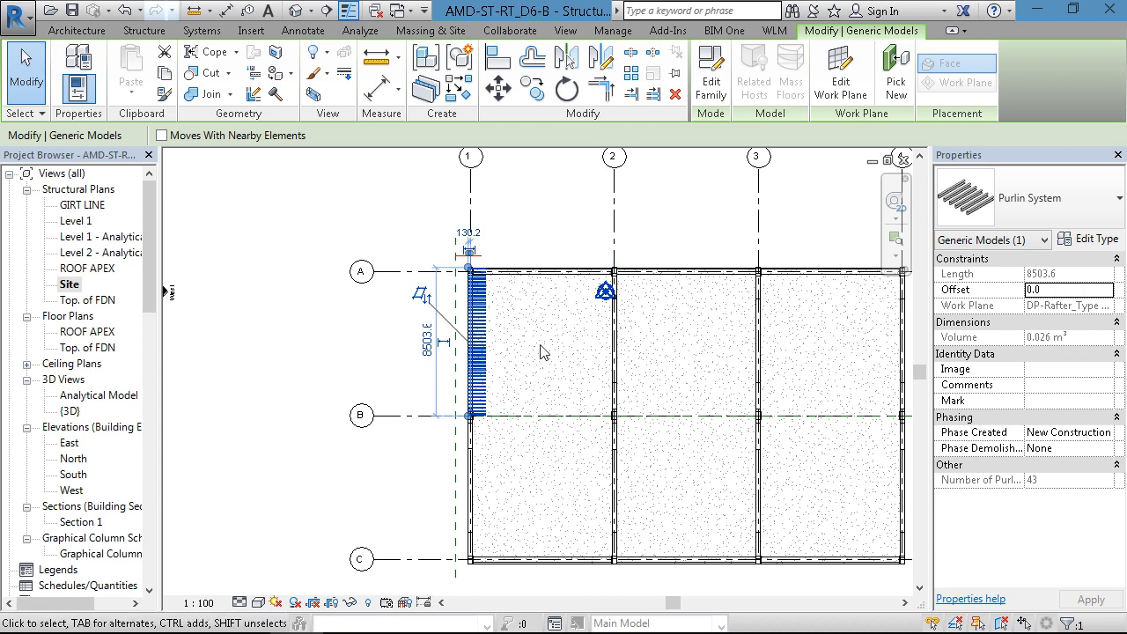
pyautogui.scroll(2, 405, 387)
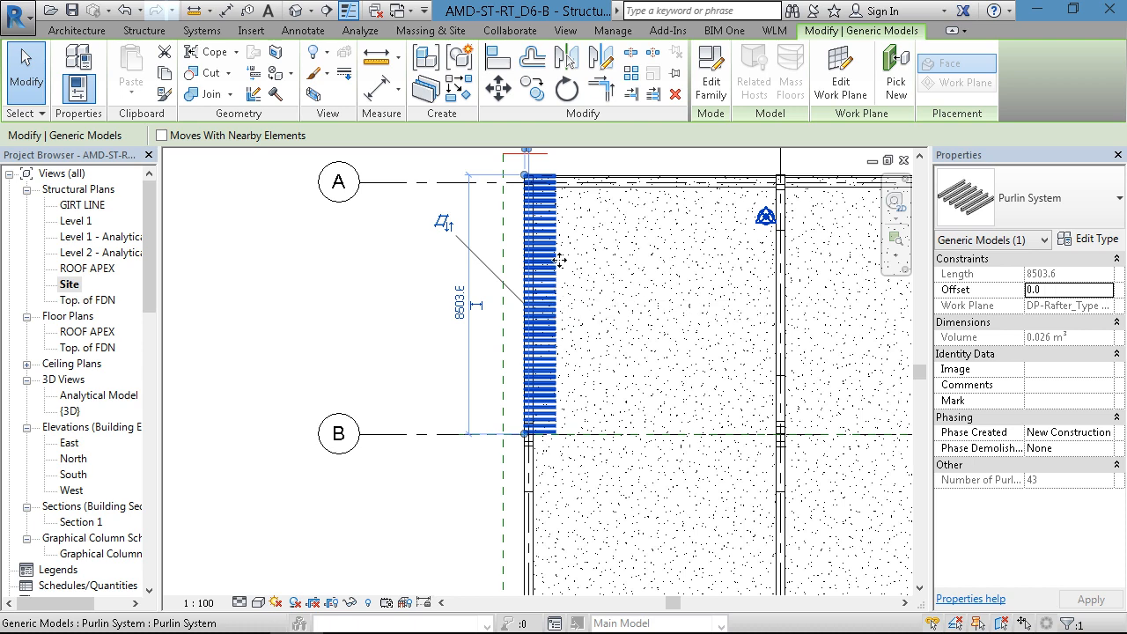
pyautogui.moveTo(551, 293); pyautogui.dragTo(445, 303, button='middle')
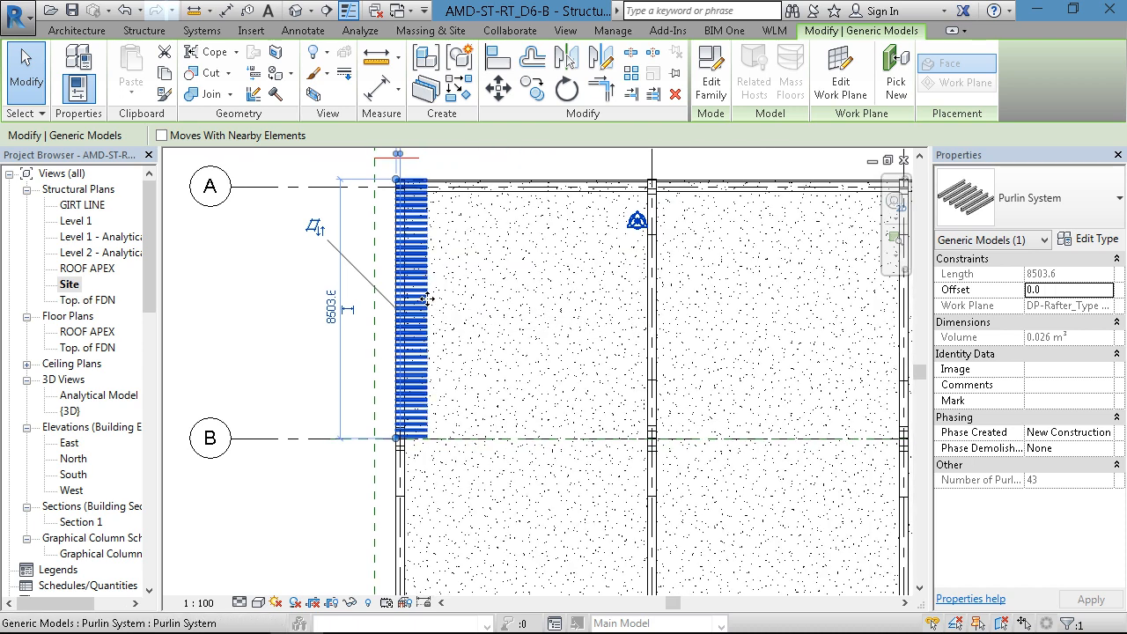
# - Open the Purlin System family for editing and change its Purlin Length parameter from type to instance
pyautogui.hotkey('ctrl', 'Tab')
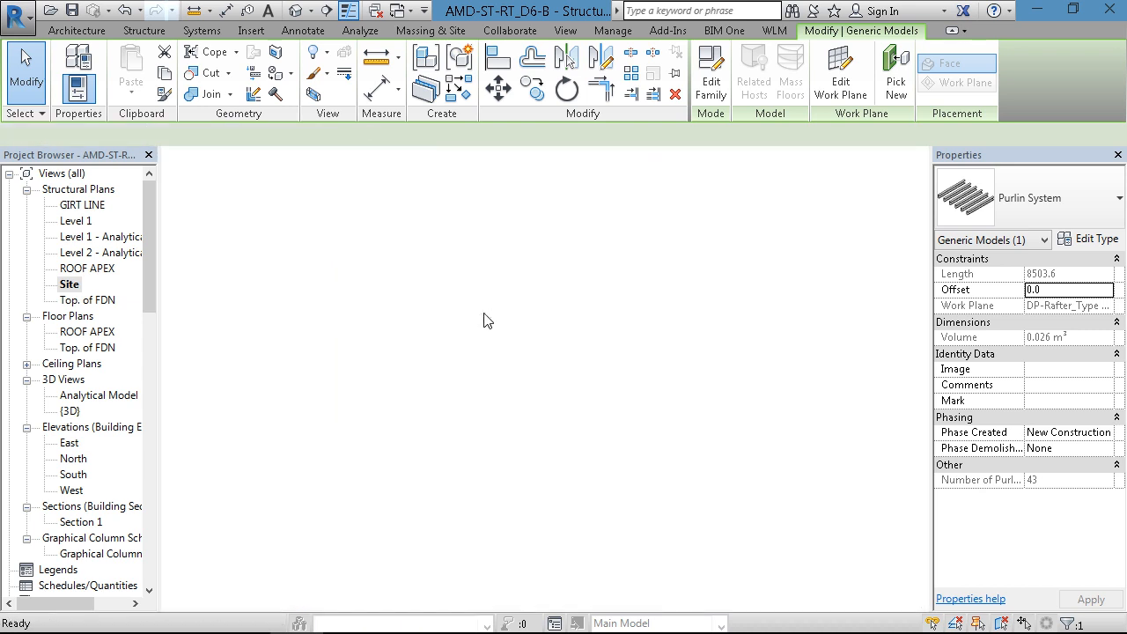
pyautogui.doubleClick(482, 310)
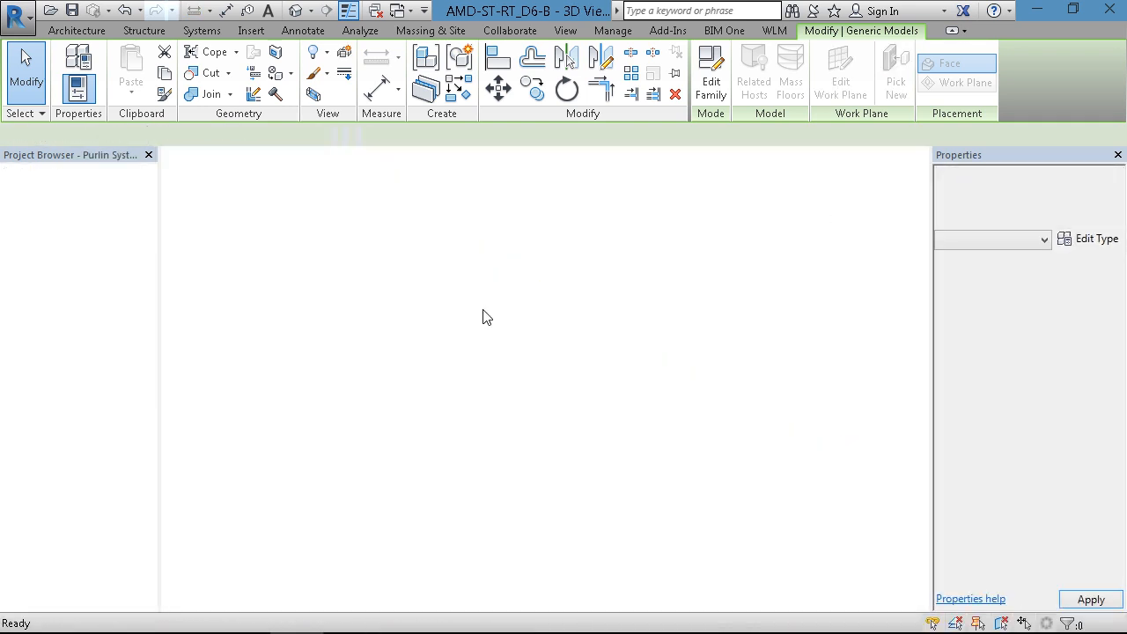
pyautogui.click(103, 95)
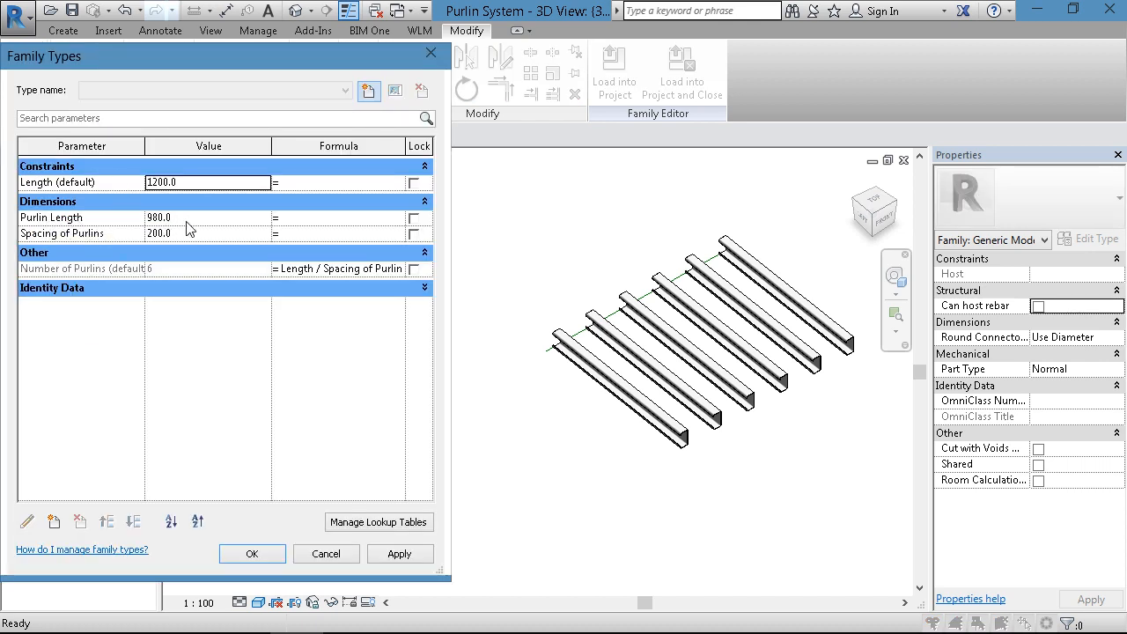
pyautogui.click(113, 217)
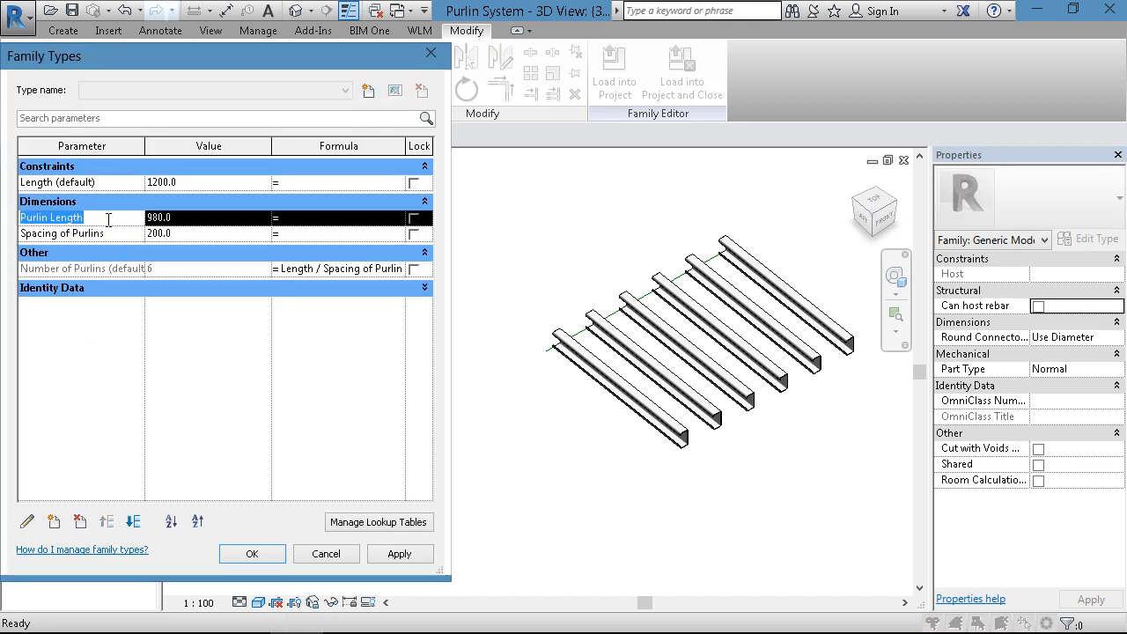
pyautogui.click(27, 521)
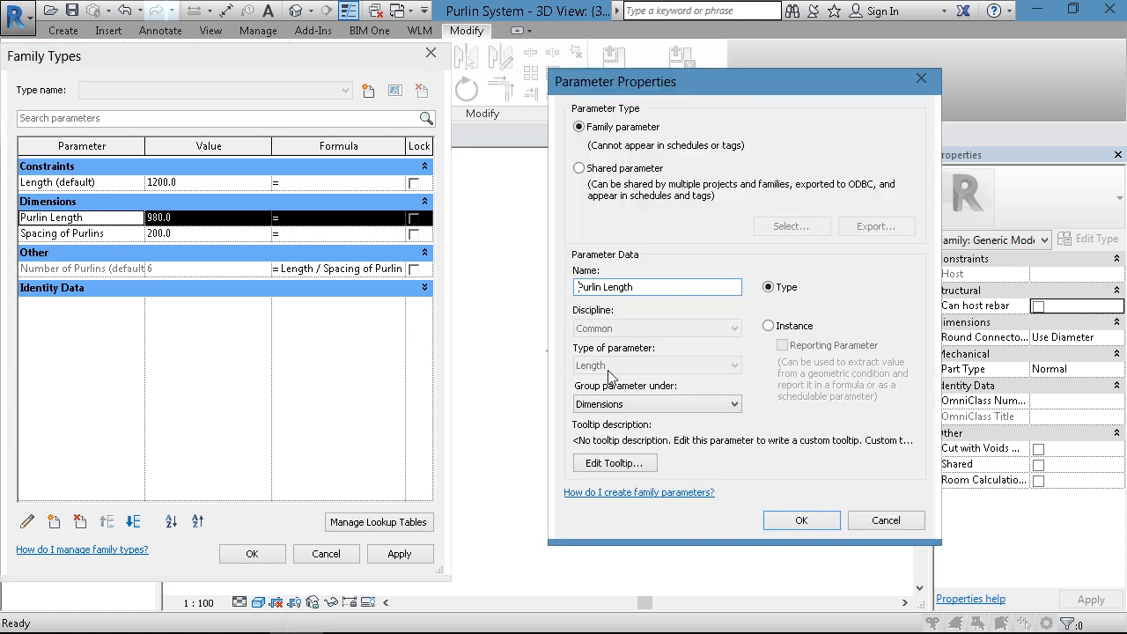
pyautogui.click(767, 325)
pyautogui.click(801, 520)
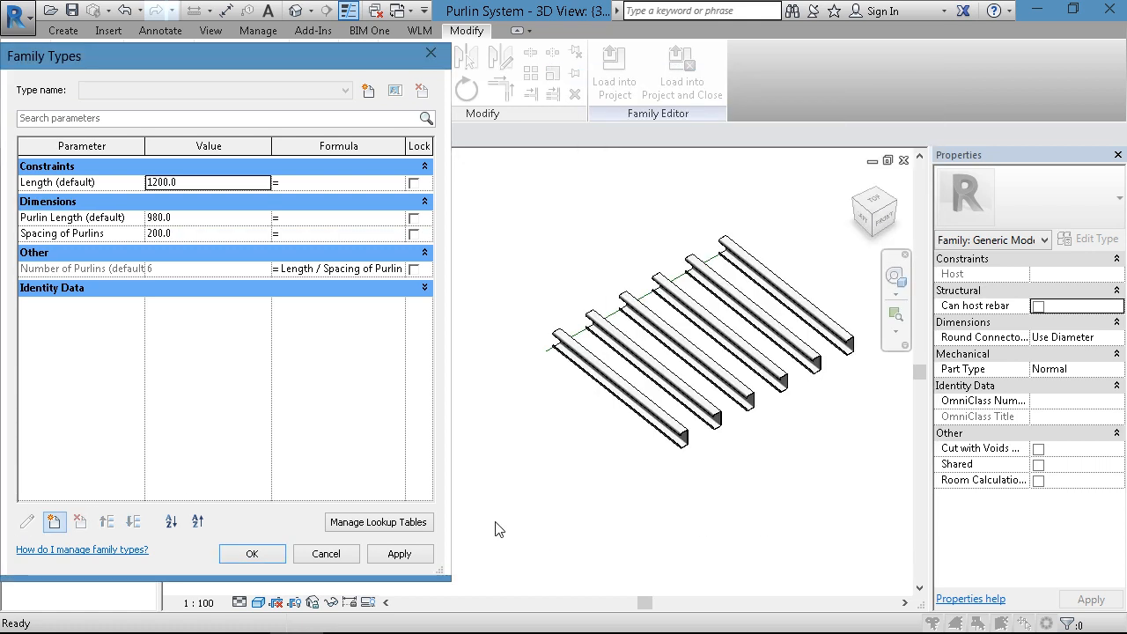
pyautogui.click(264, 555)
# - Save the family and reload it into AMD-ST-RT_D6-B.rvt, overwriting the existing version and its parameter values
pyautogui.click(16, 16)
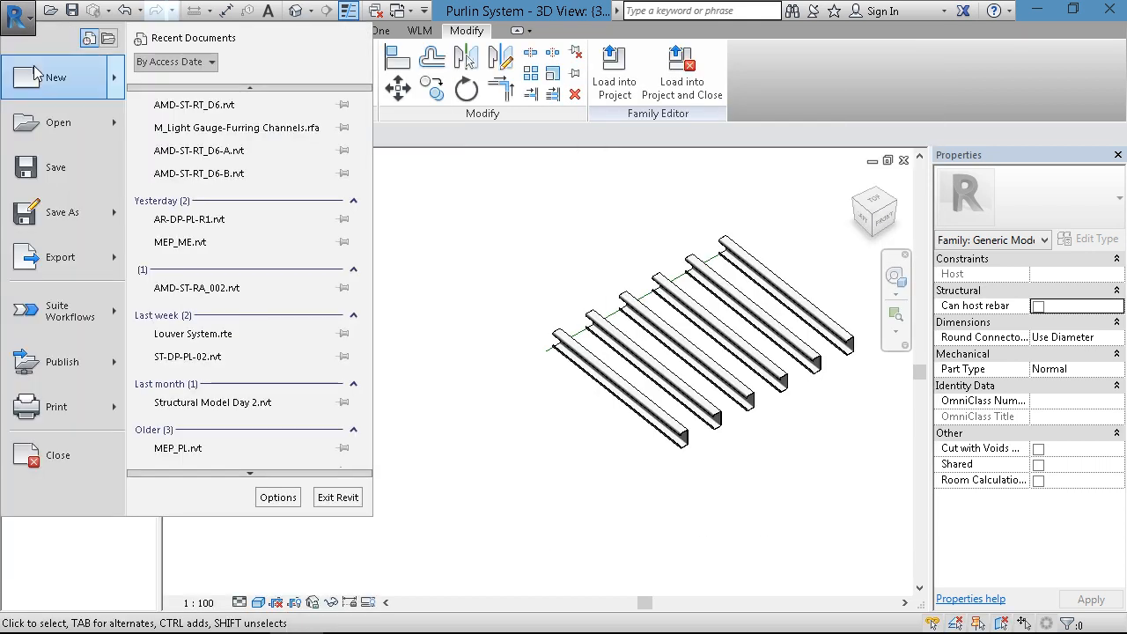
pyautogui.click(53, 158)
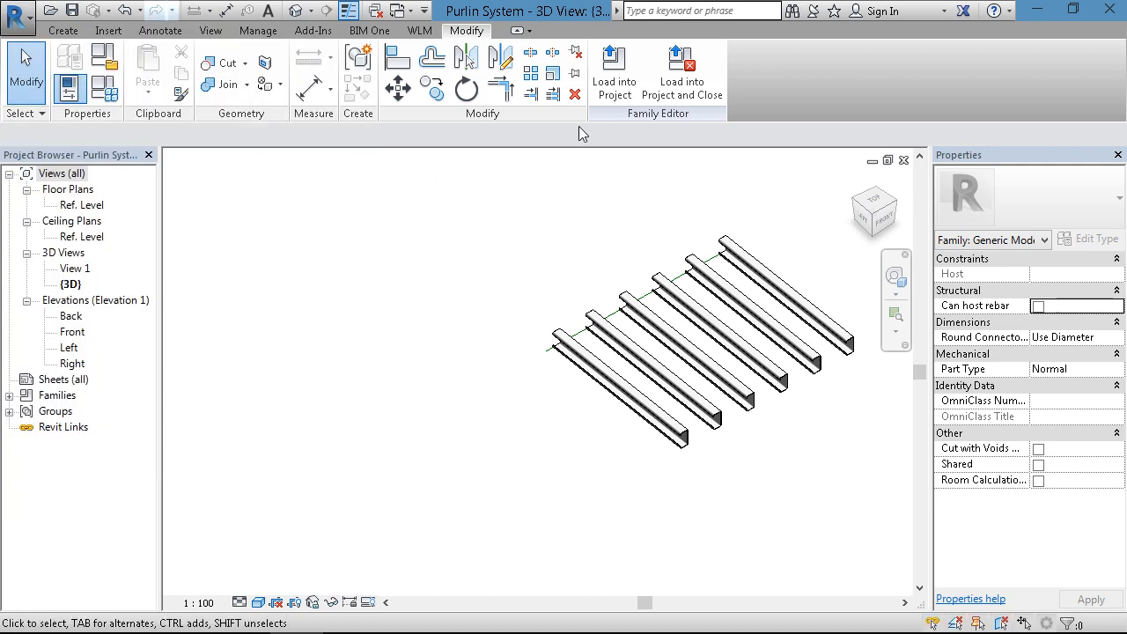
pyautogui.click(607, 87)
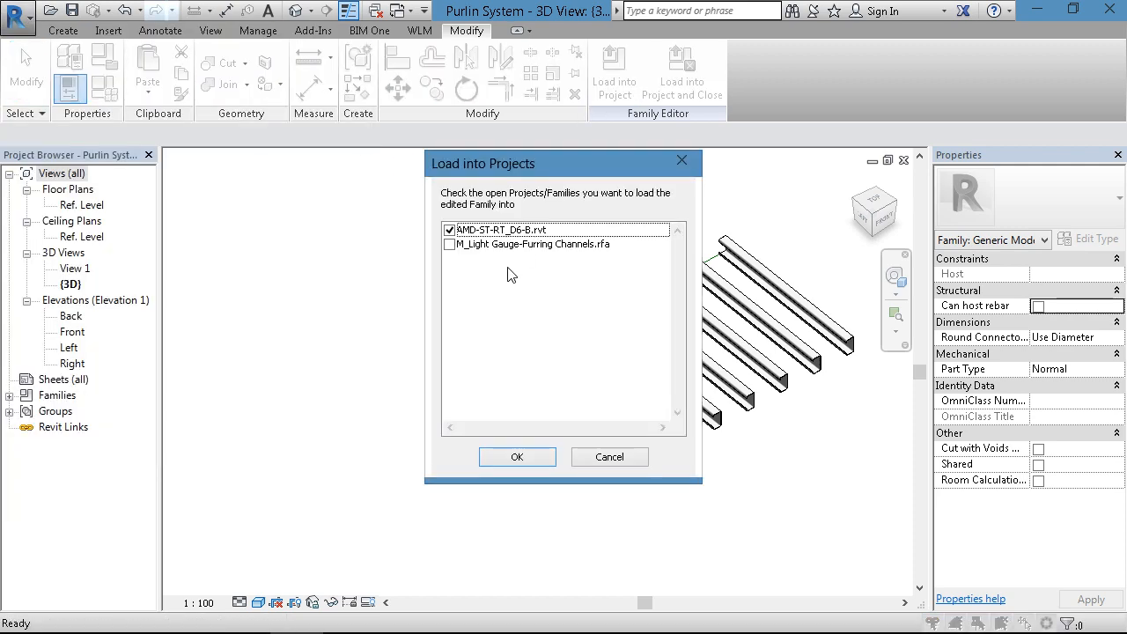
pyautogui.click(519, 457)
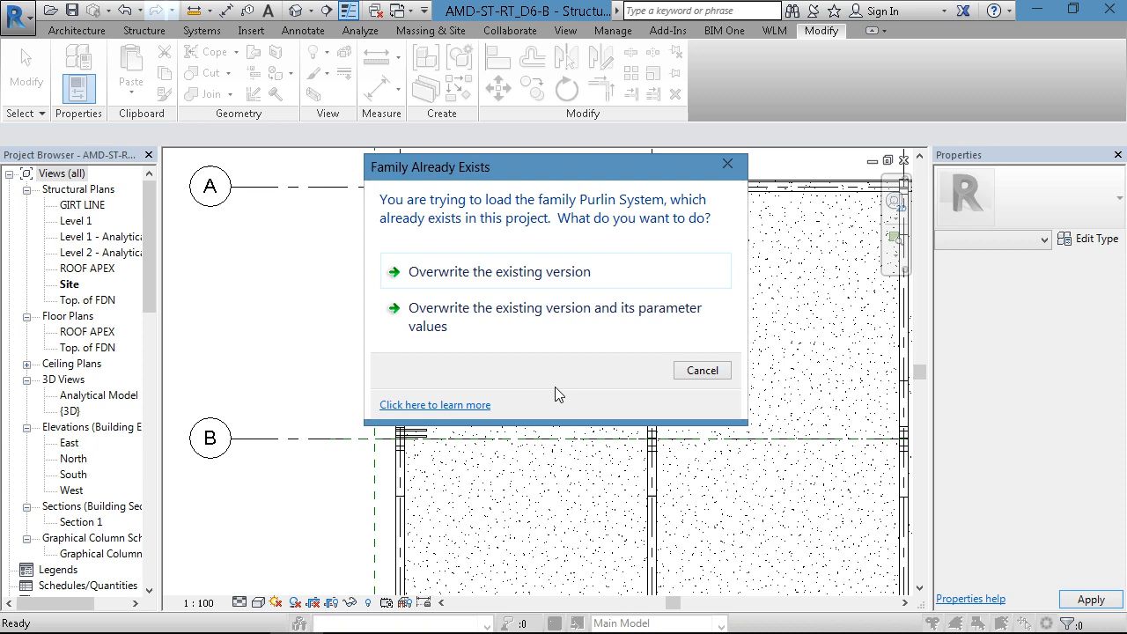
pyautogui.click(460, 326)
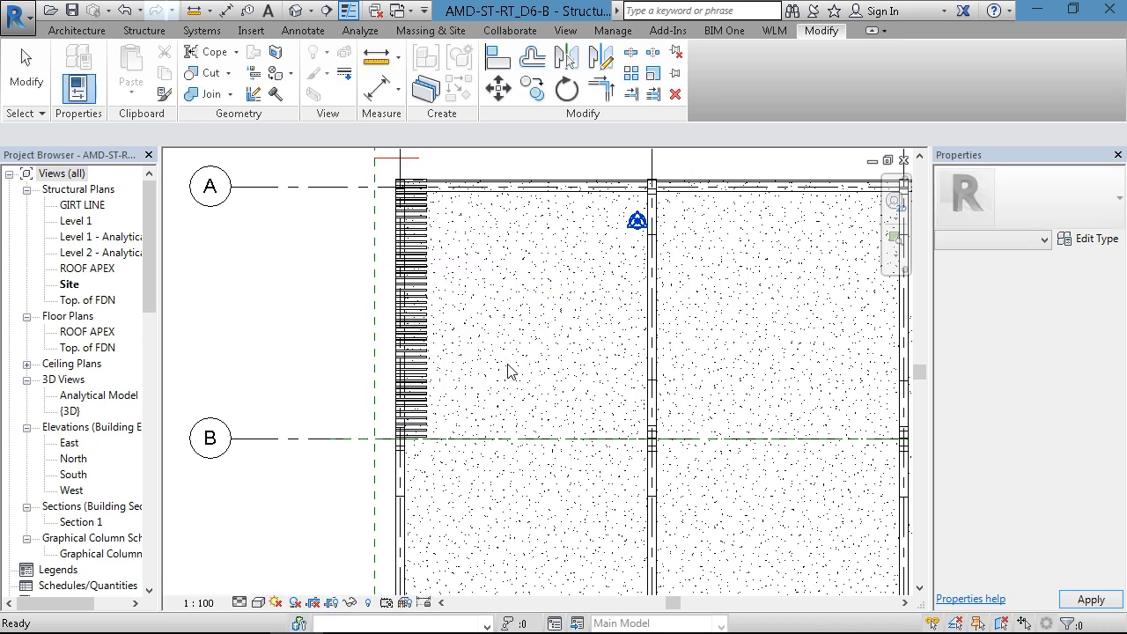
# - Stretch the Purlin System's purlins across all bays to the outer edge of the grid 4 rafter, about 24262 mm long
pyautogui.click(422, 310)
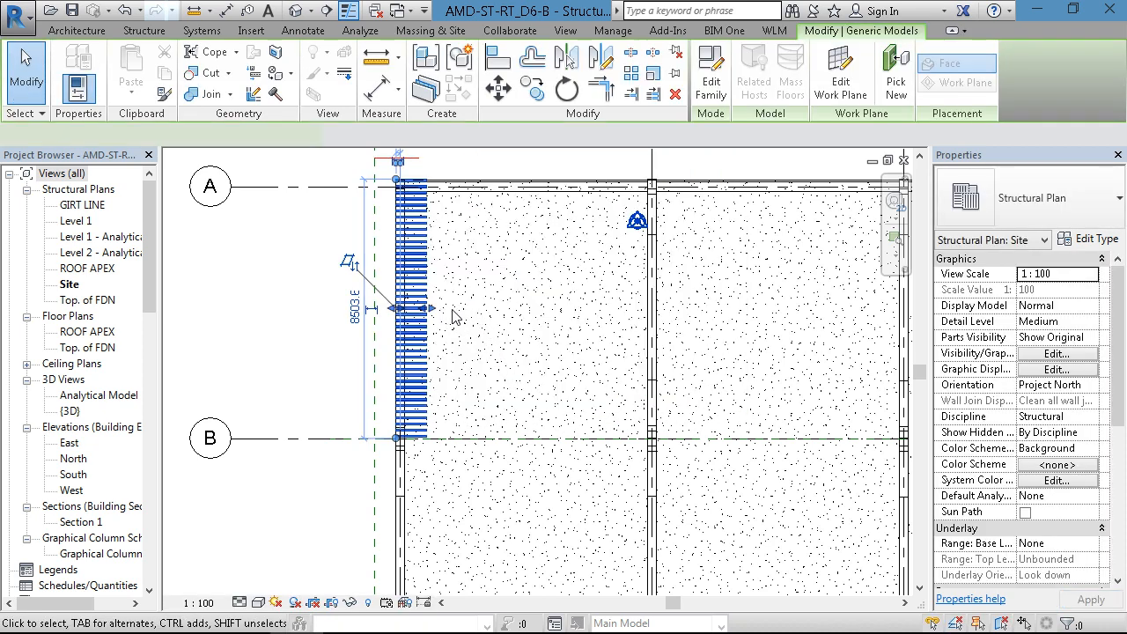
pyautogui.scroll(3, 427, 315)
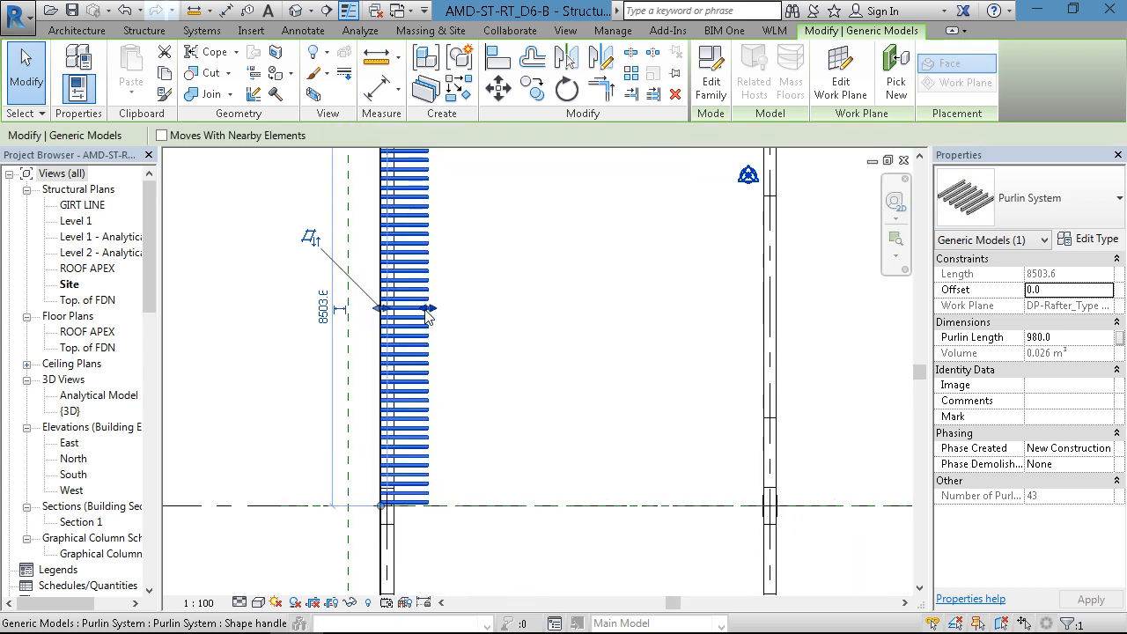
pyautogui.moveTo(428, 314); pyautogui.dragTo(256, 293, button='middle')
pyautogui.moveTo(256, 293); pyautogui.dragTo(774, 331)
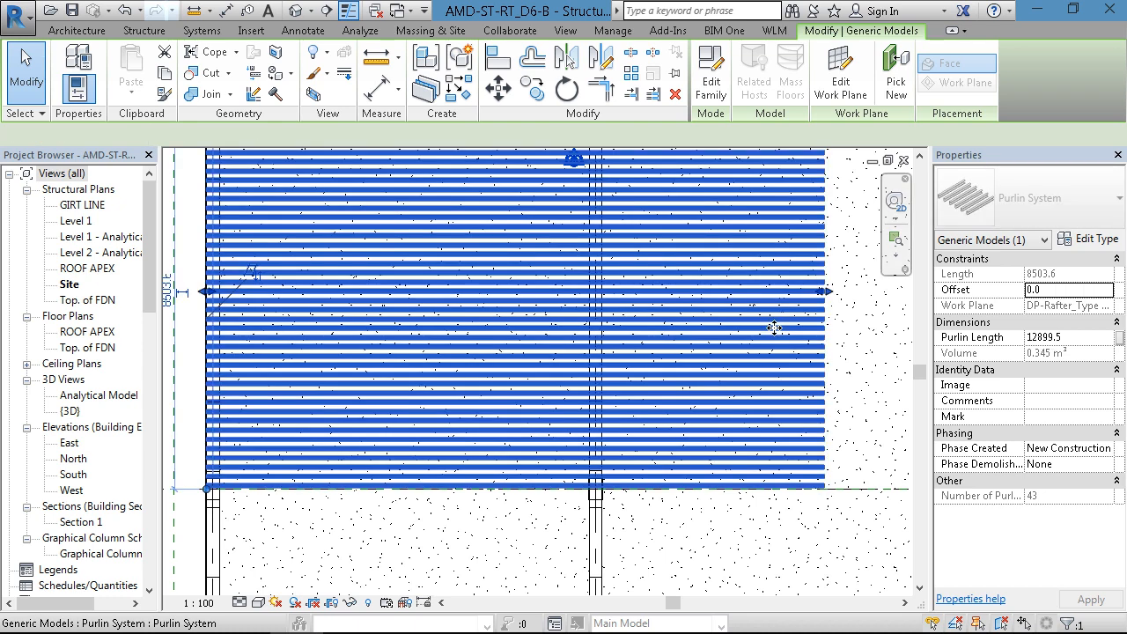
pyautogui.scroll(-2, 775, 329)
pyautogui.moveTo(616, 341); pyautogui.dragTo(320, 361, button='middle')
pyautogui.moveTo(517, 350); pyautogui.dragTo(387, 348, button='middle')
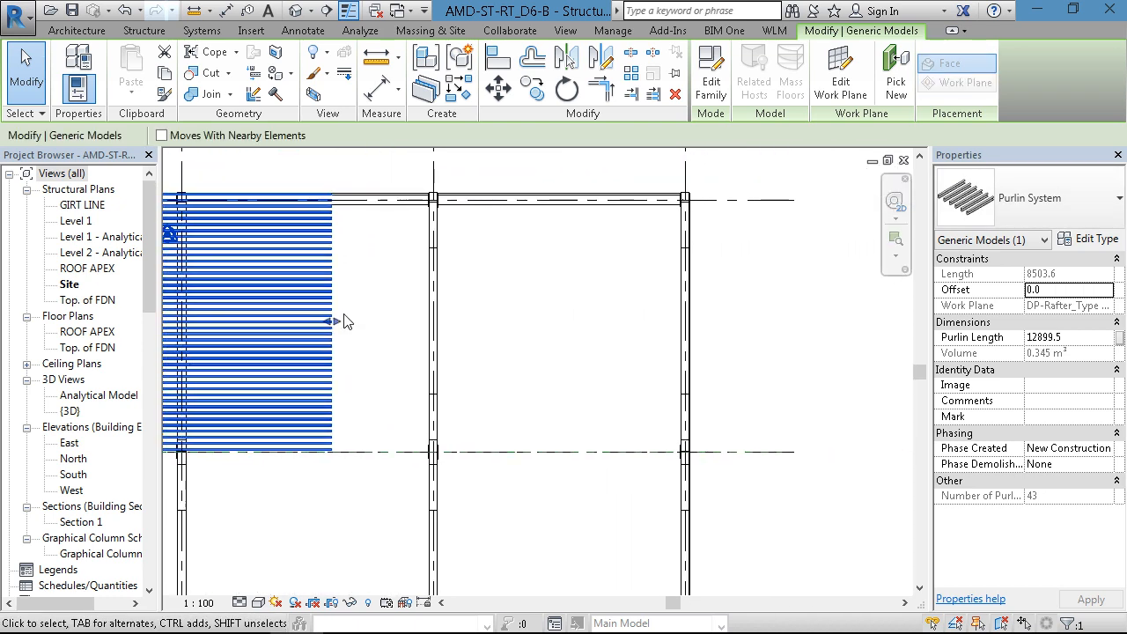
pyautogui.moveTo(644, 322); pyautogui.dragTo(690, 322)
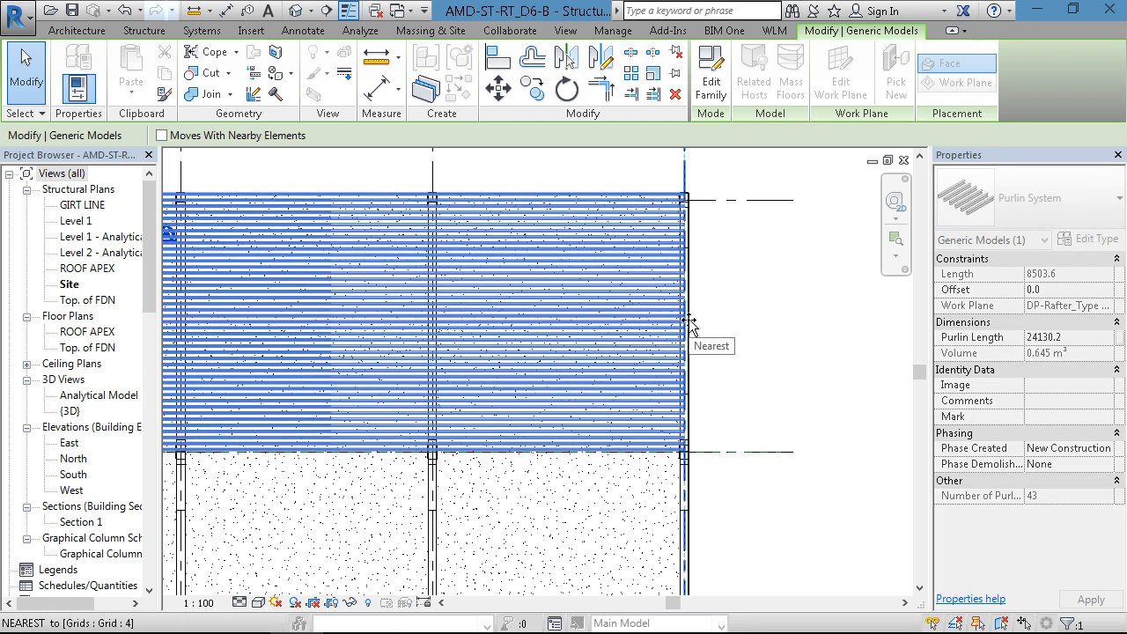
pyautogui.scroll(4, 673, 334)
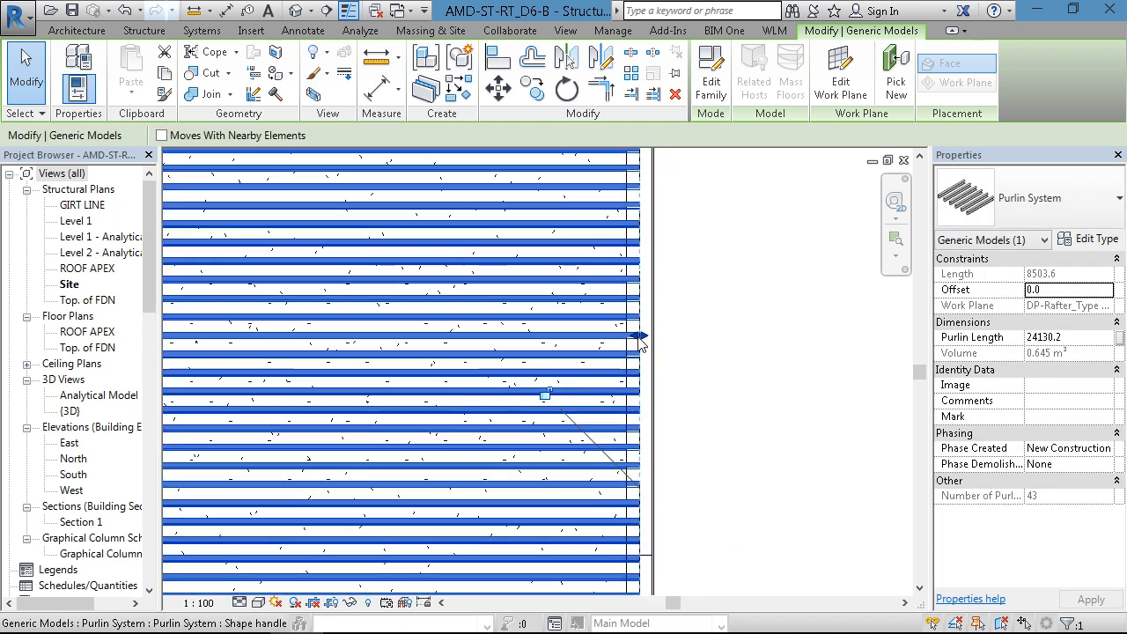
pyautogui.moveTo(645, 333); pyautogui.dragTo(679, 324)
# - Open the default 3D view and examine how the extended purlins run over the rafters
pyautogui.click(295, 11)
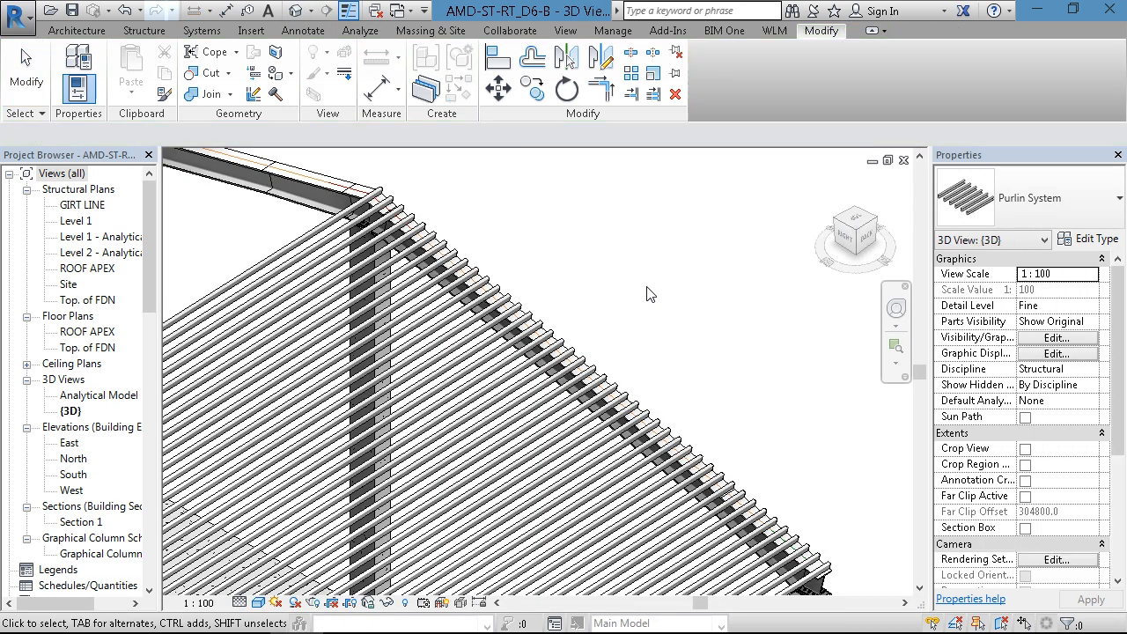
pyautogui.scroll(-3, 576, 475)
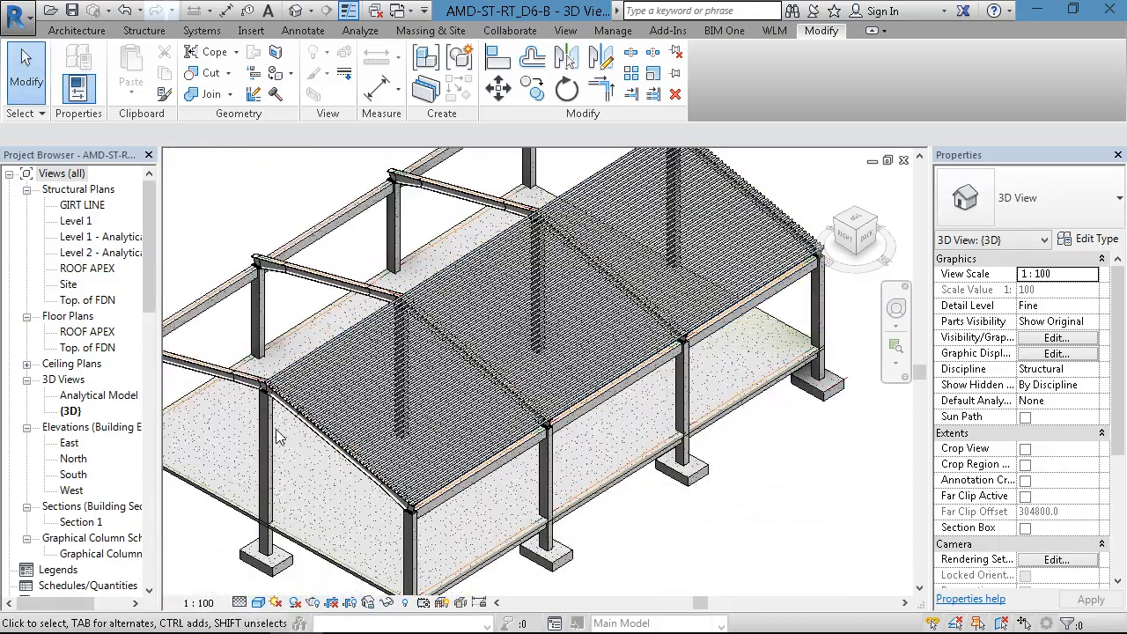
pyautogui.scroll(5, 274, 427)
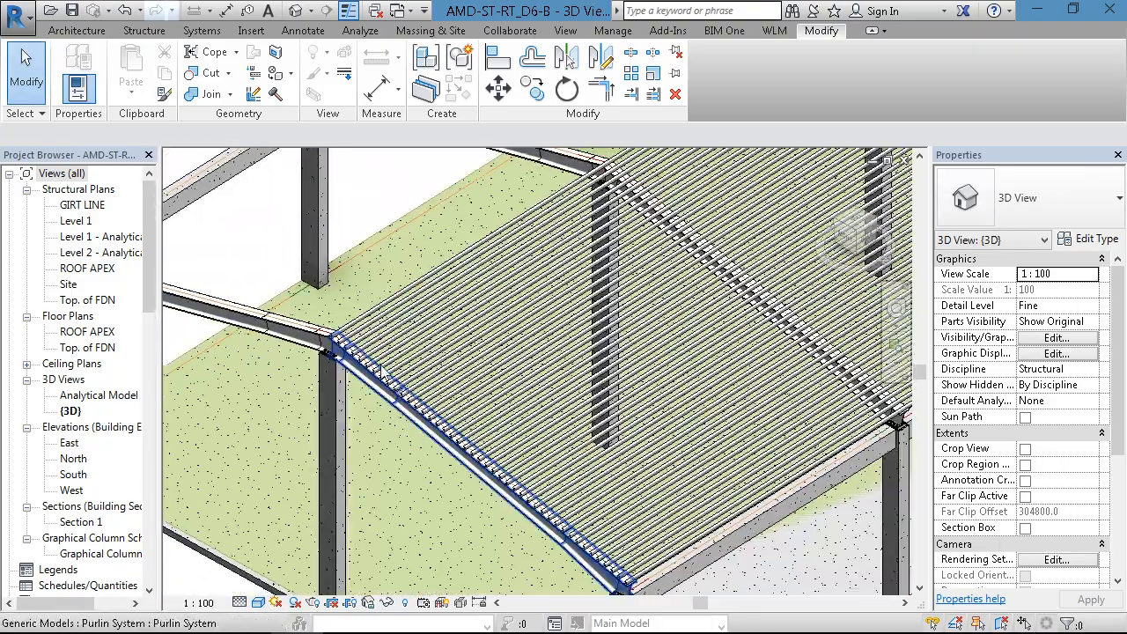
pyautogui.click(382, 373)
pyautogui.scroll(3, 366, 355)
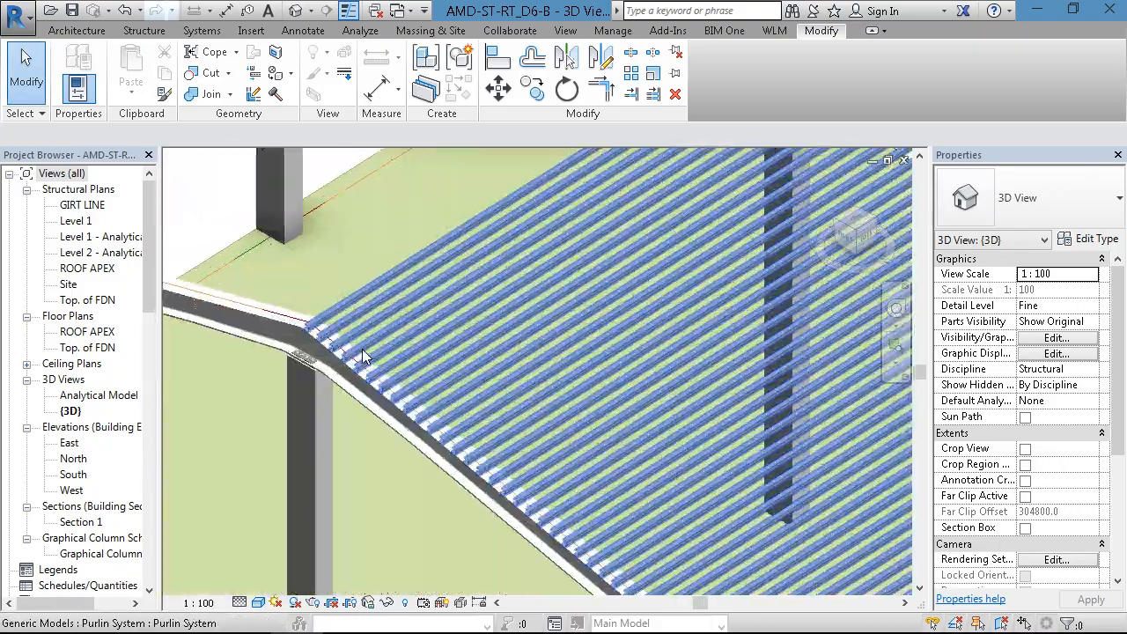
pyautogui.scroll(-3, 352, 354)
pyautogui.moveTo(503, 381); pyautogui.dragTo(345, 331, button='middle')
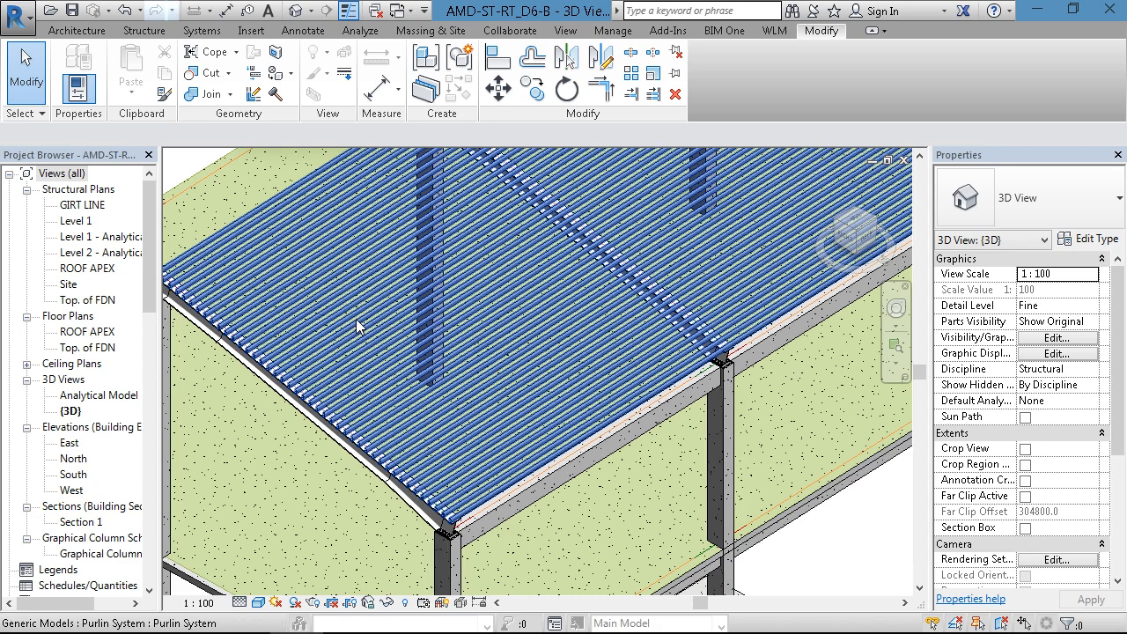
# - Set the Purlin System type's Spacing of Purlins to 450 mm and clear the selection
pyautogui.click(410, 363)
pyautogui.click(1062, 244)
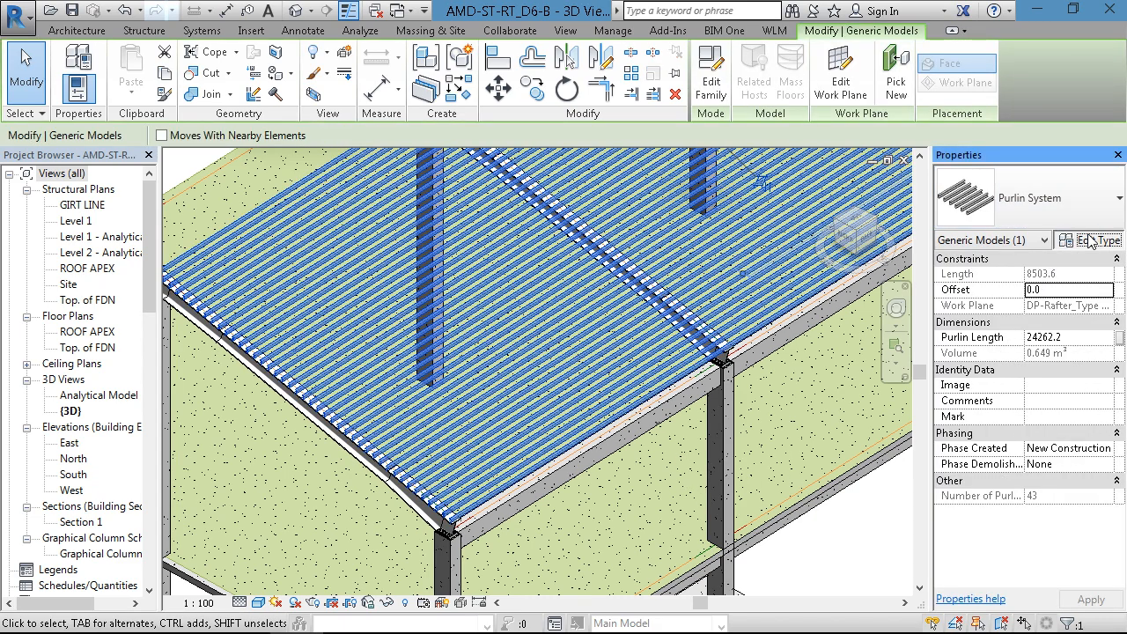
pyautogui.click(971, 217)
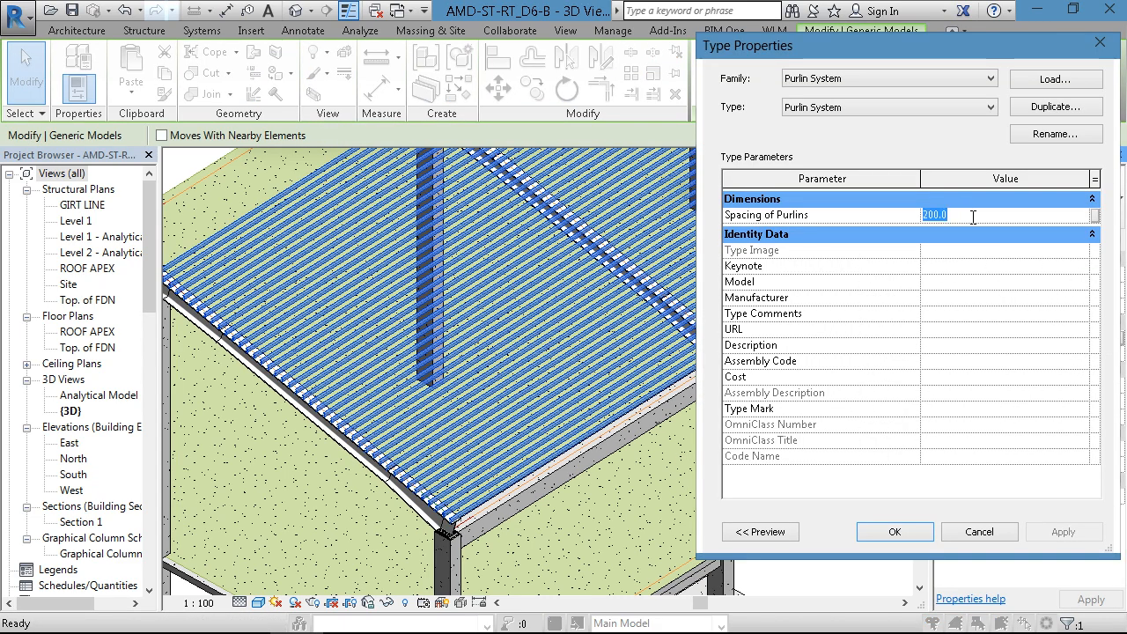
pyautogui.write('6')
pyautogui.press('BackSpace')
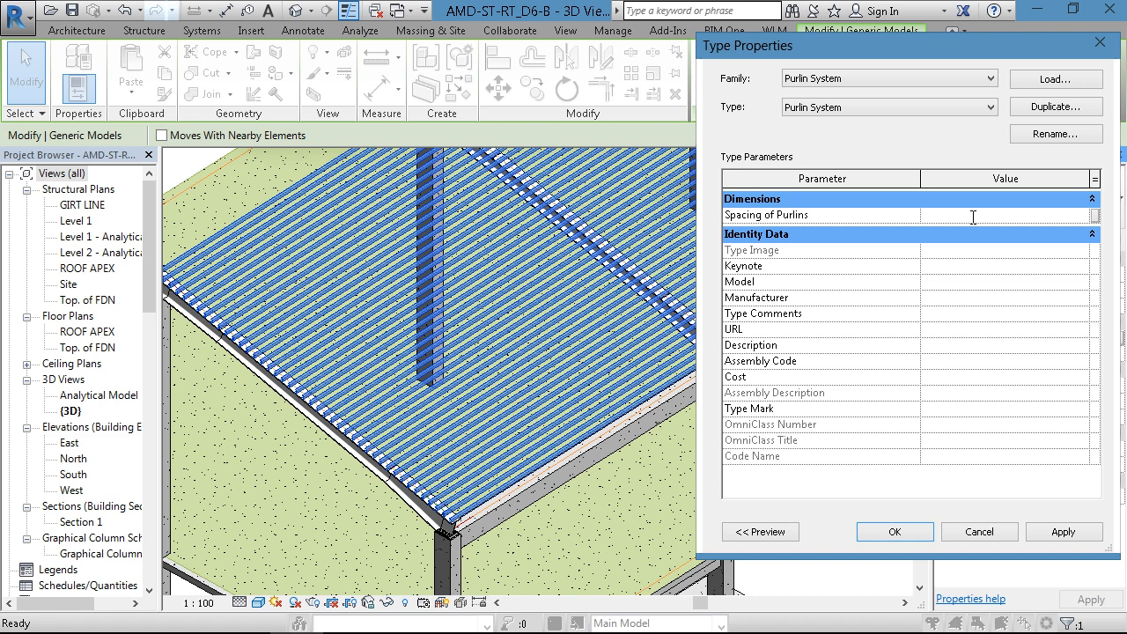
pyautogui.write('450')
pyautogui.click(1062, 534)
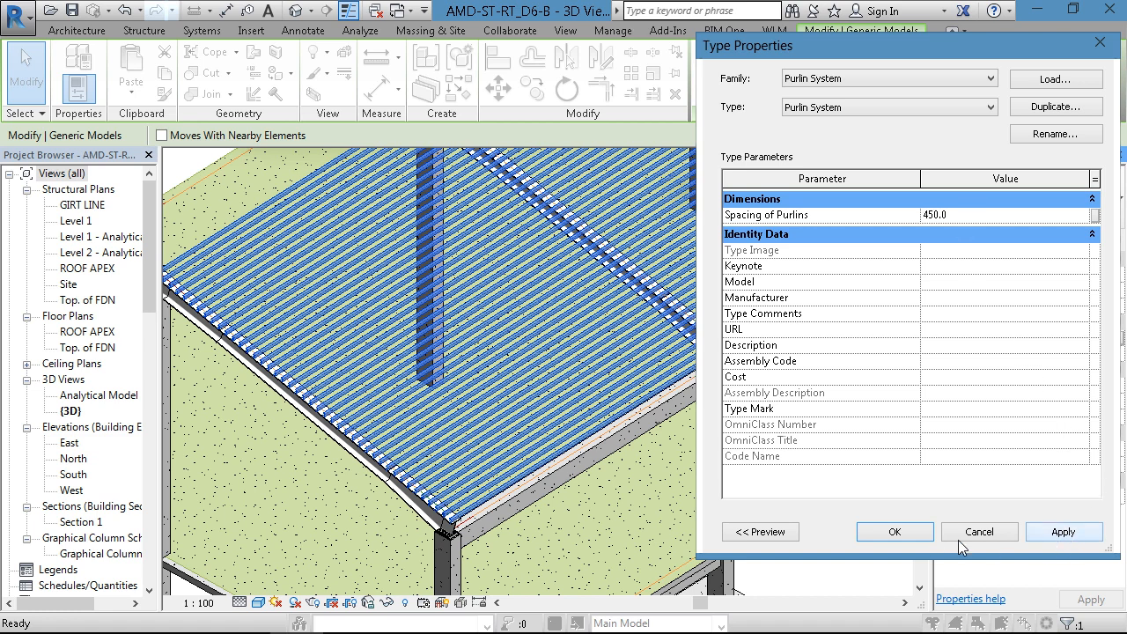
pyautogui.click(895, 532)
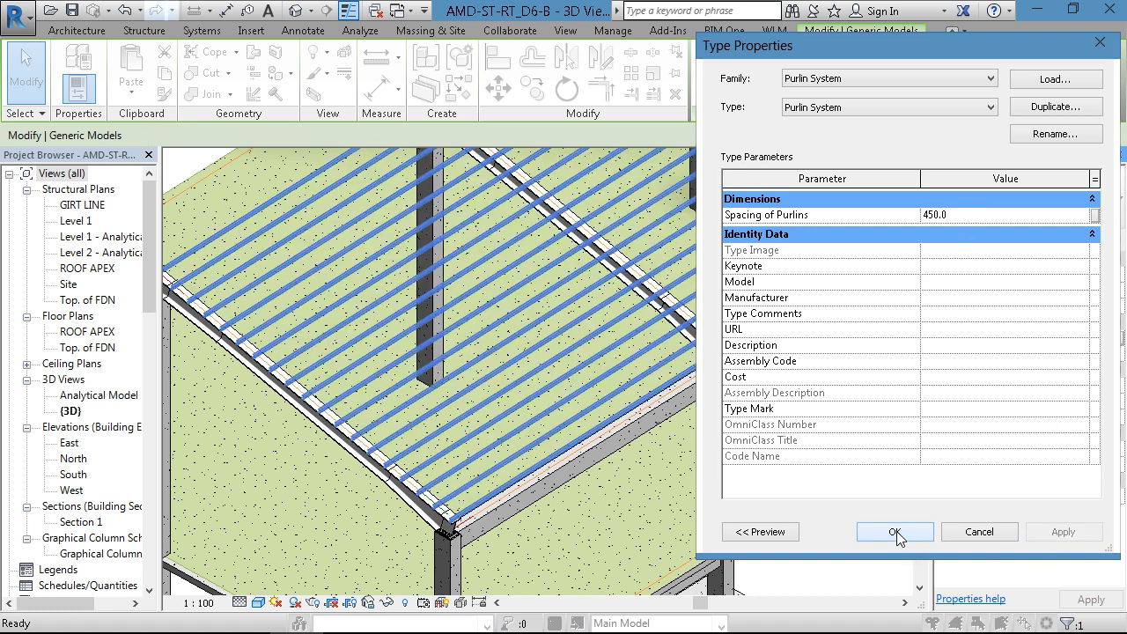
pyautogui.click(620, 516)
# - Examine up close how the purlin ends sit on the end rafter's top flange at the eave
pyautogui.scroll(-1, 472, 482)
pyautogui.scroll(2, 352, 478)
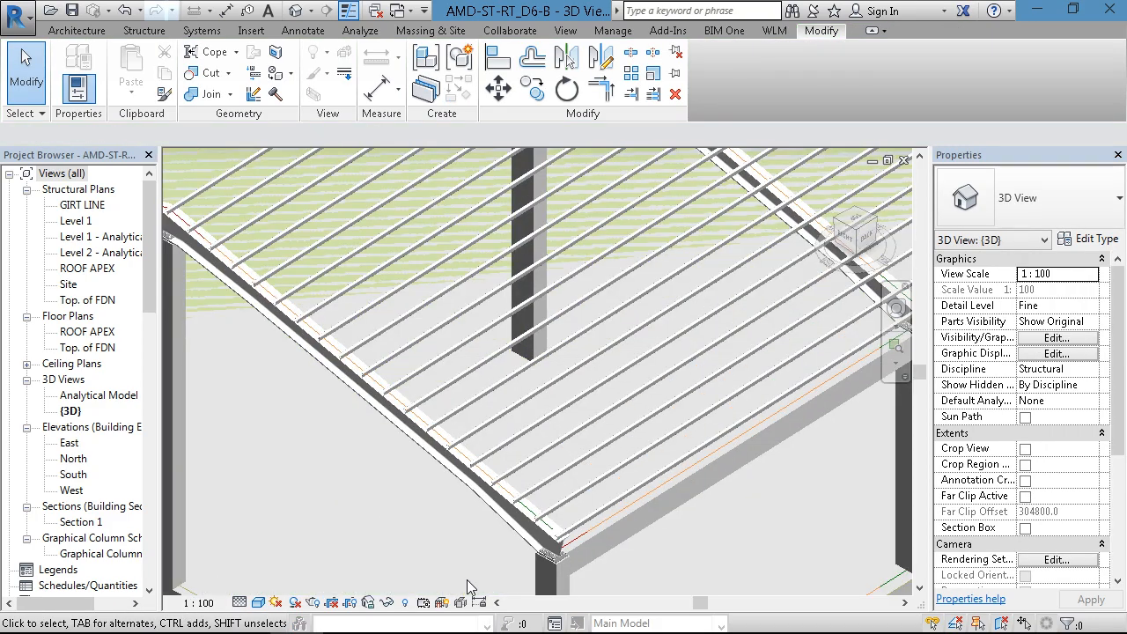
pyautogui.scroll(2, 515, 576)
pyautogui.scroll(5, 571, 564)
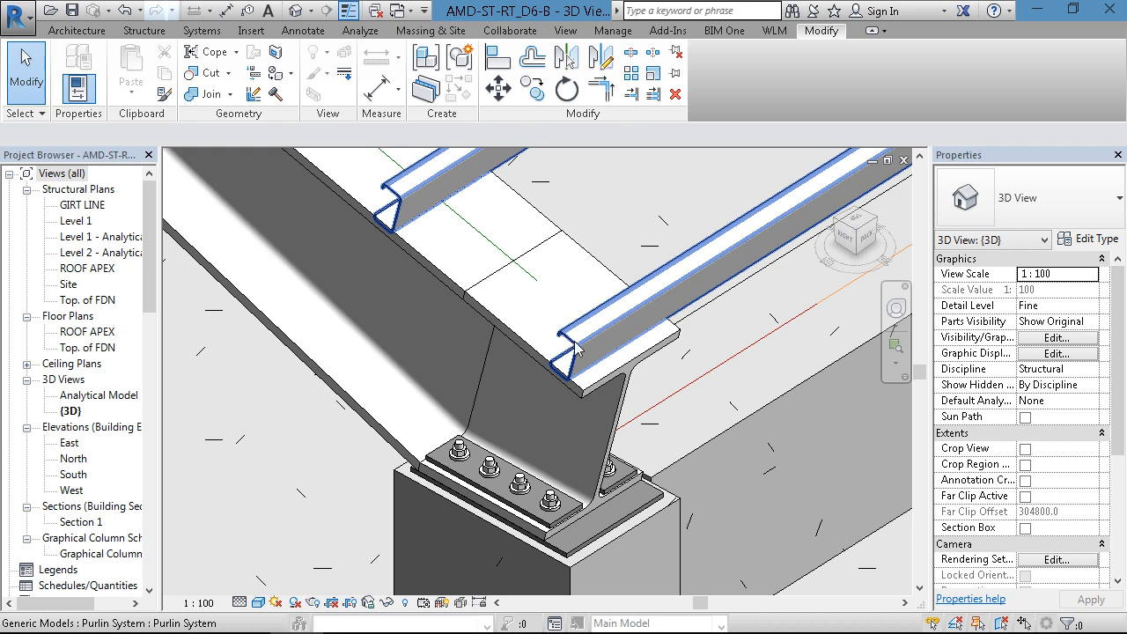
pyautogui.moveTo(467, 211); pyautogui.dragTo(478, 289, button='middle')
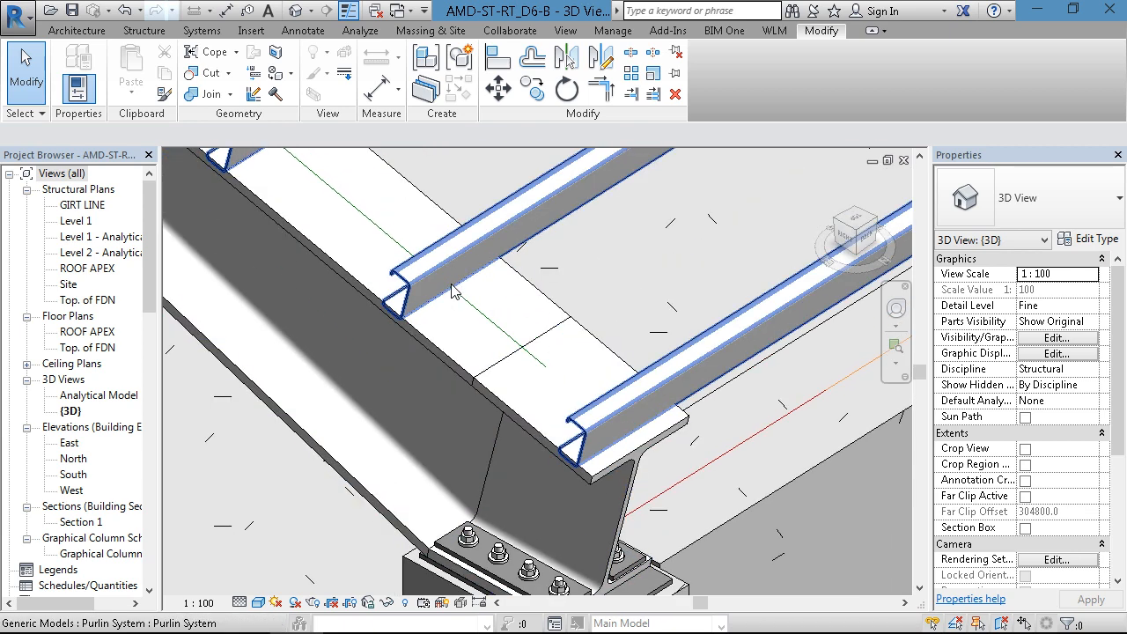
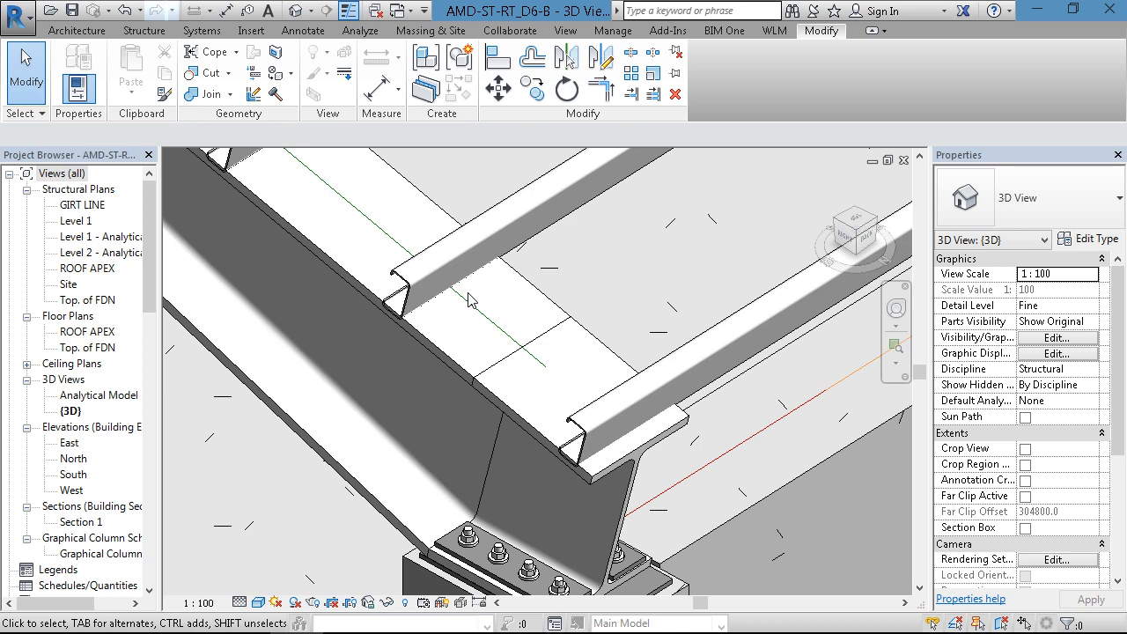
# - Examine the whole frame from several viewpoints to see which roof slope is still without purlins
pyautogui.scroll(-10, 501, 307)
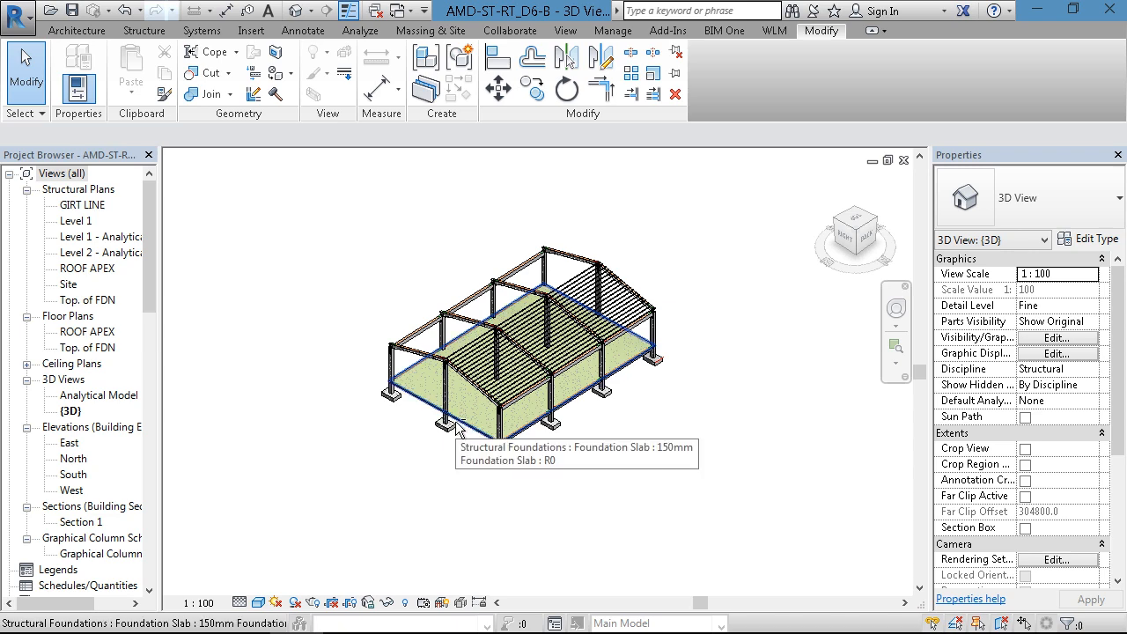
pyautogui.scroll(5, 462, 414)
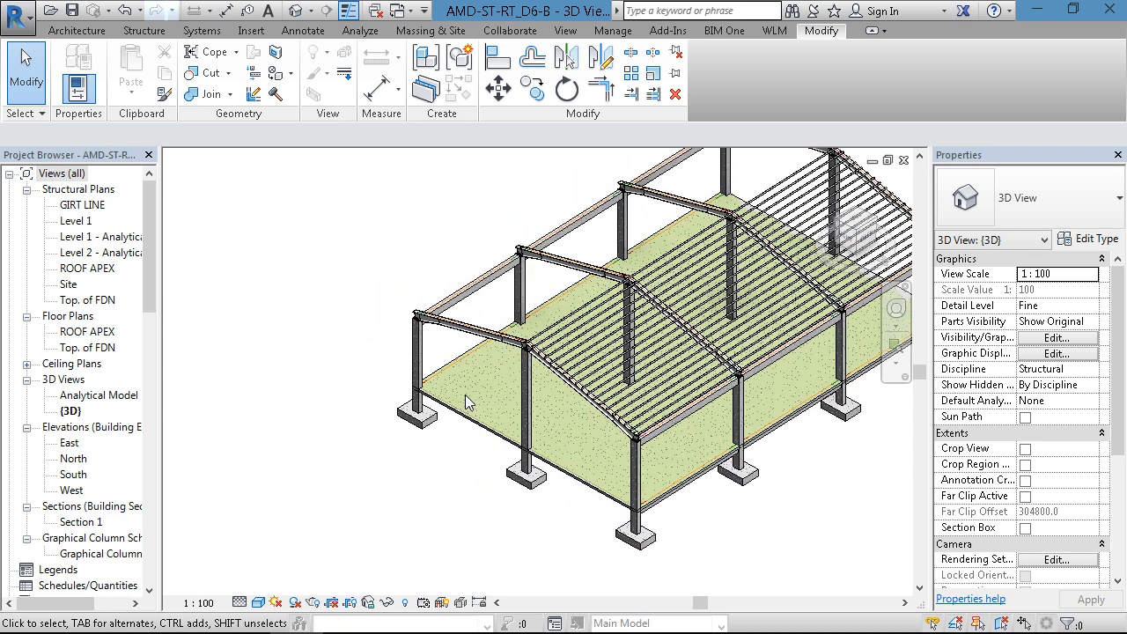
pyautogui.scroll(2, 465, 393)
pyautogui.scroll(2, 487, 388)
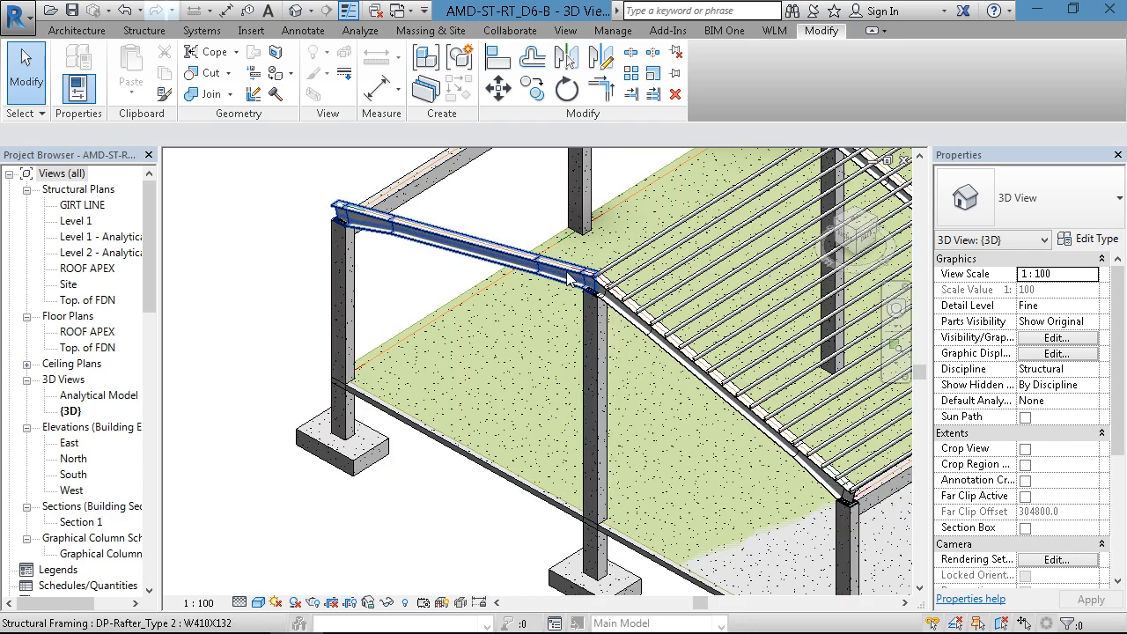
pyautogui.scroll(-5, 489, 398)
pyautogui.moveTo(484, 413); pyautogui.dragTo(474, 436, button='middle')
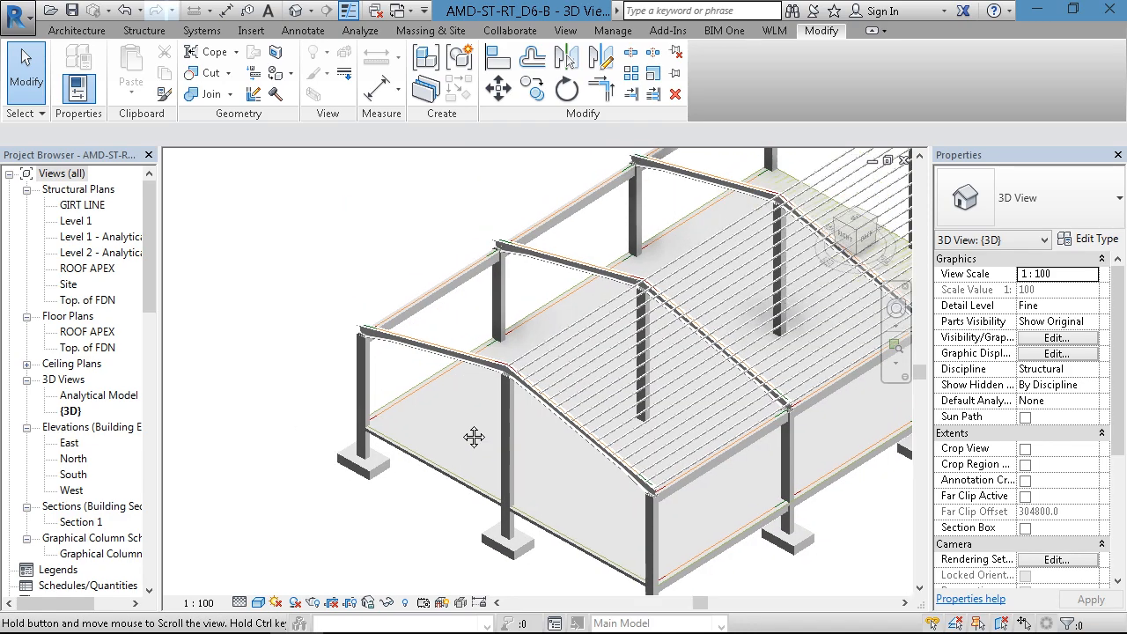
pyautogui.moveTo(667, 335); pyautogui.dragTo(447, 406, button='middle')
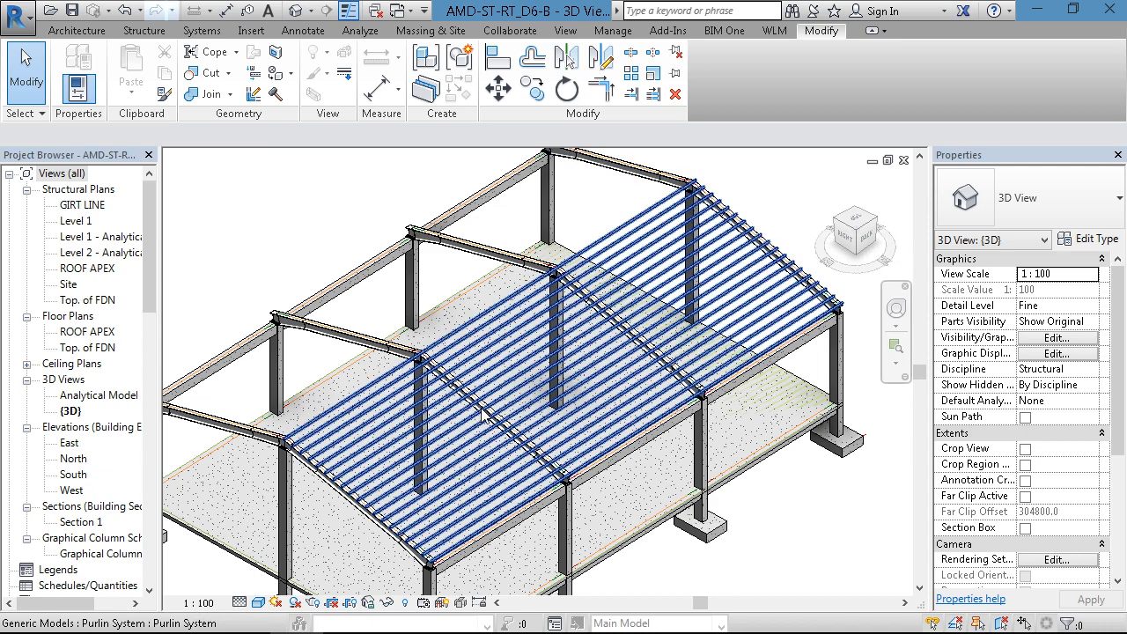
pyautogui.keyDown('shift'); pyautogui.moveTo(483, 413); pyautogui.dragTo(457, 388, button='middle'); pyautogui.keyUp('shift')
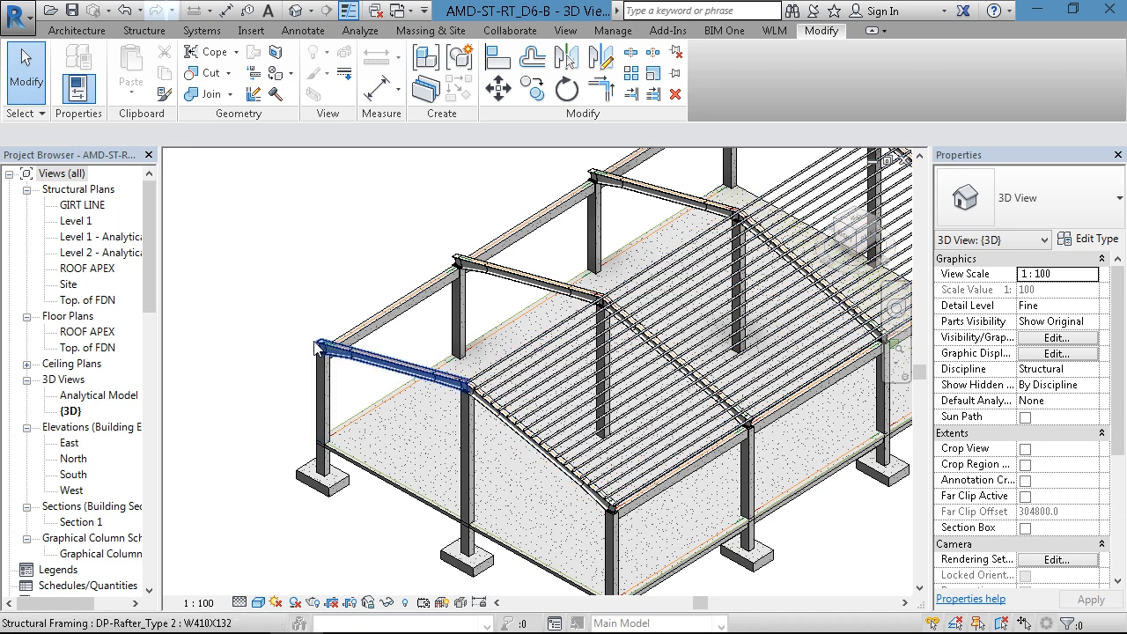
# - Place a Purlin System component on the bare slope of the end rafter, from the ridge to the eave, about 8495 mm long
pyautogui.scroll(5, 428, 373)
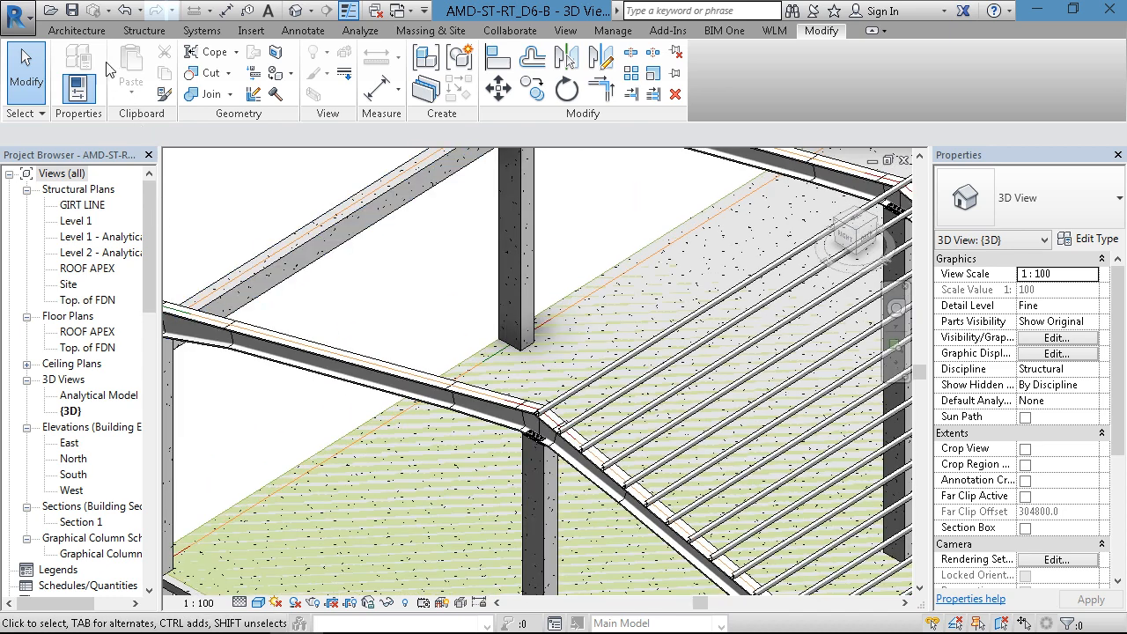
pyautogui.click(78, 31)
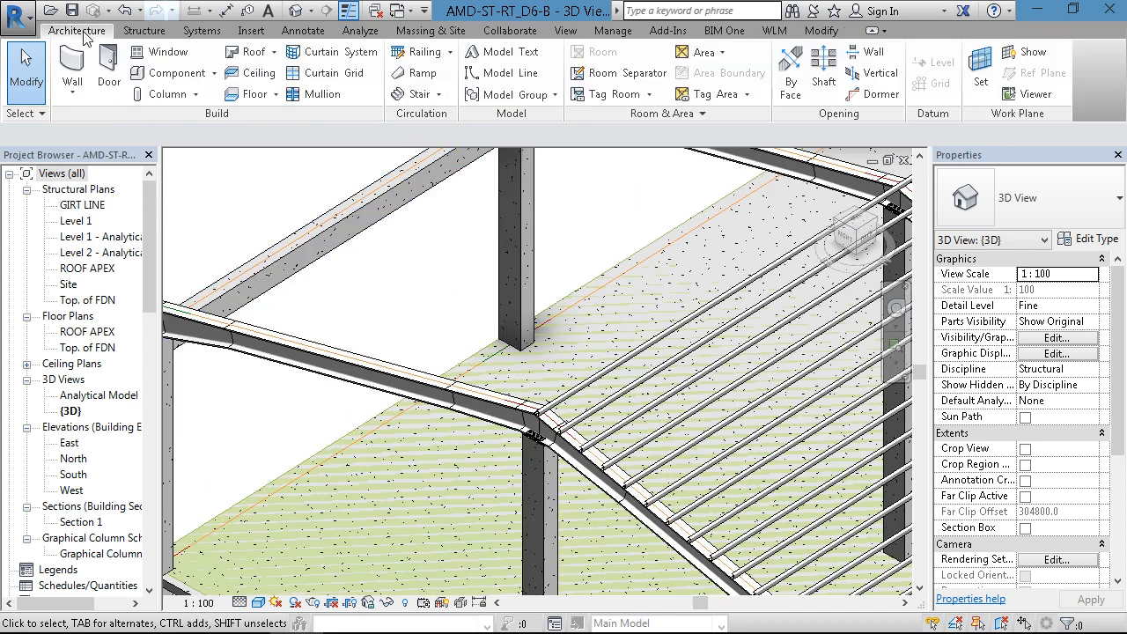
pyautogui.click(170, 72)
pyautogui.scroll(6, 511, 401)
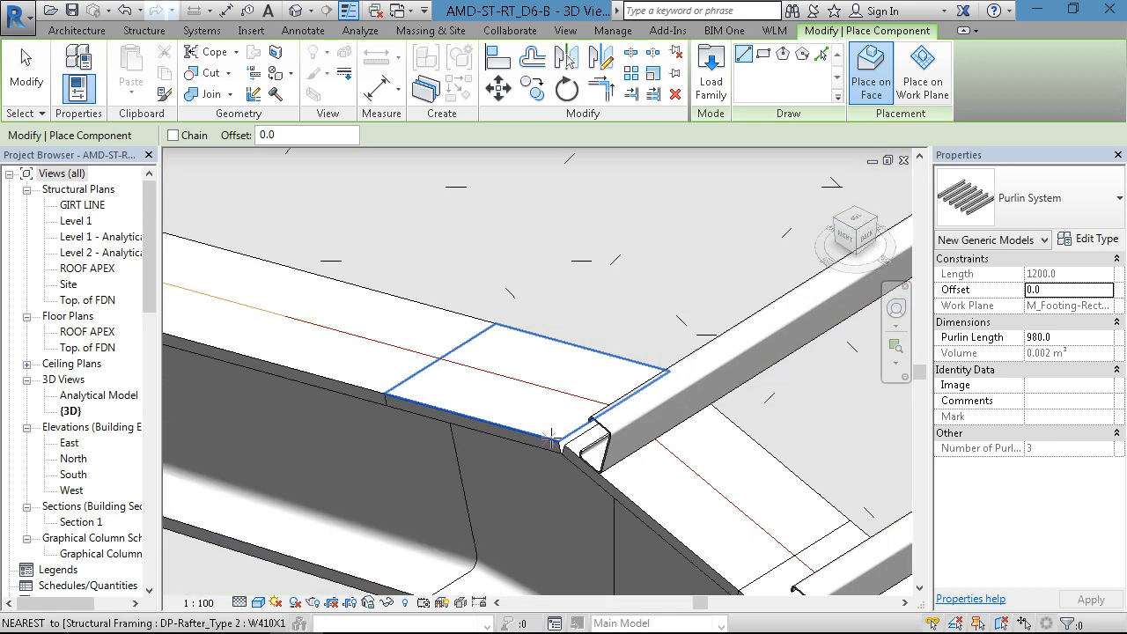
pyautogui.click(558, 442)
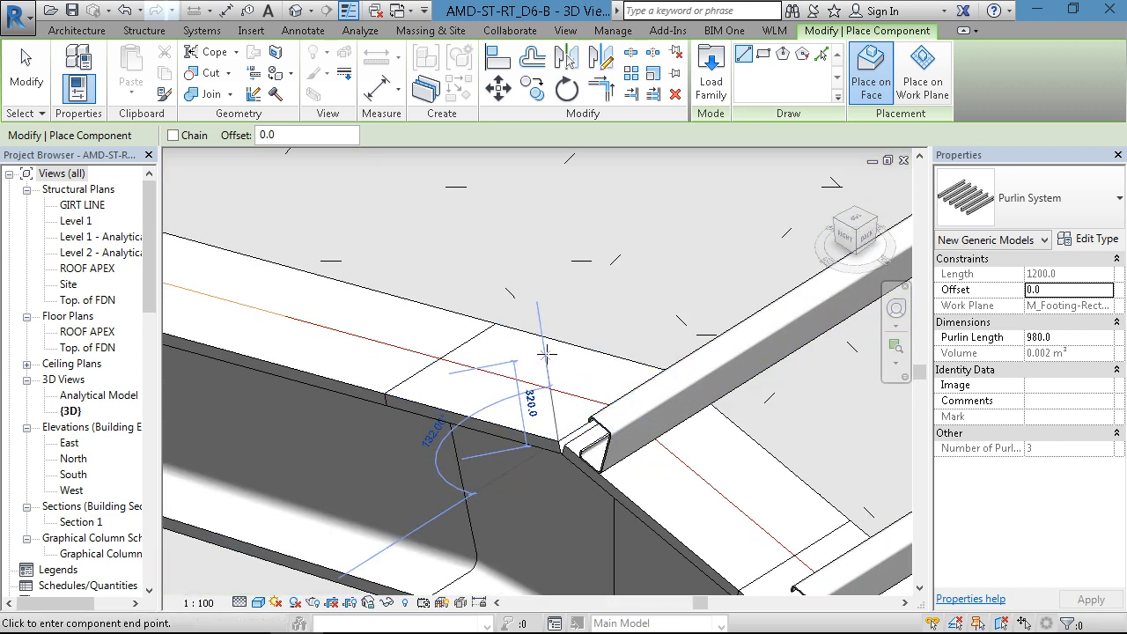
pyautogui.scroll(-4, 536, 369)
pyautogui.moveTo(356, 291); pyautogui.dragTo(784, 413, button='middle')
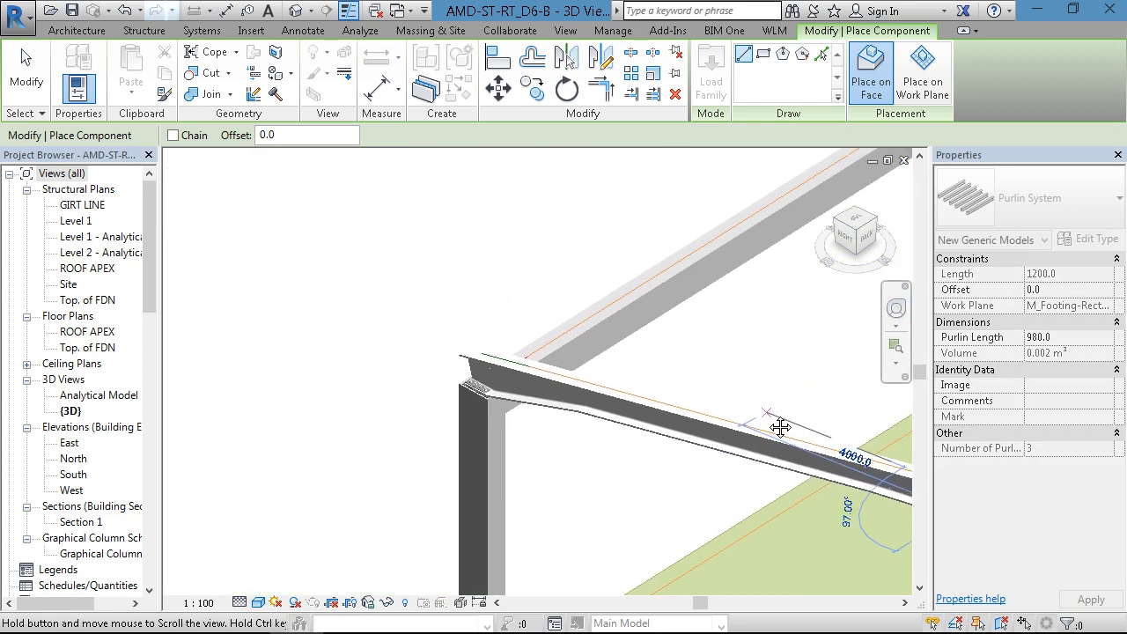
pyautogui.scroll(5, 460, 348)
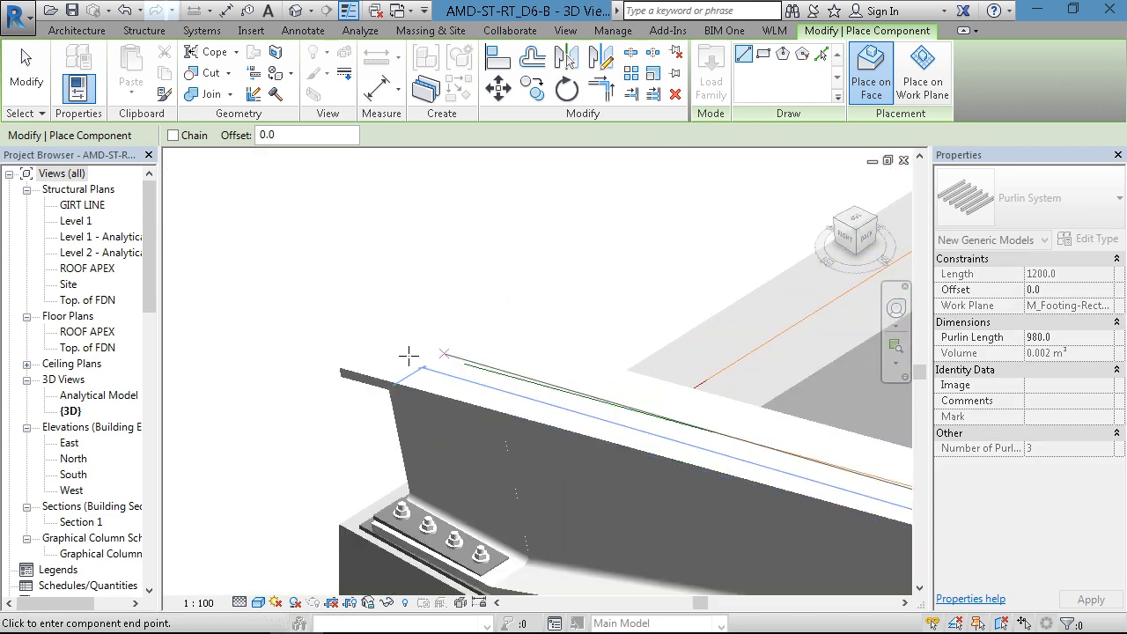
pyautogui.click(308, 360)
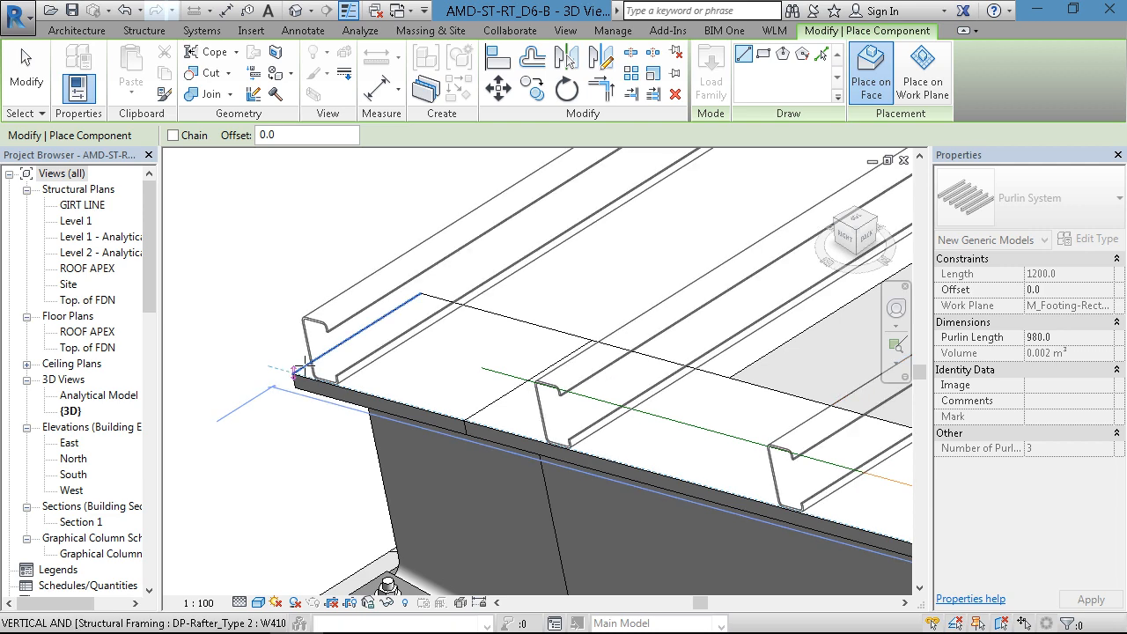
pyautogui.press('Escape')
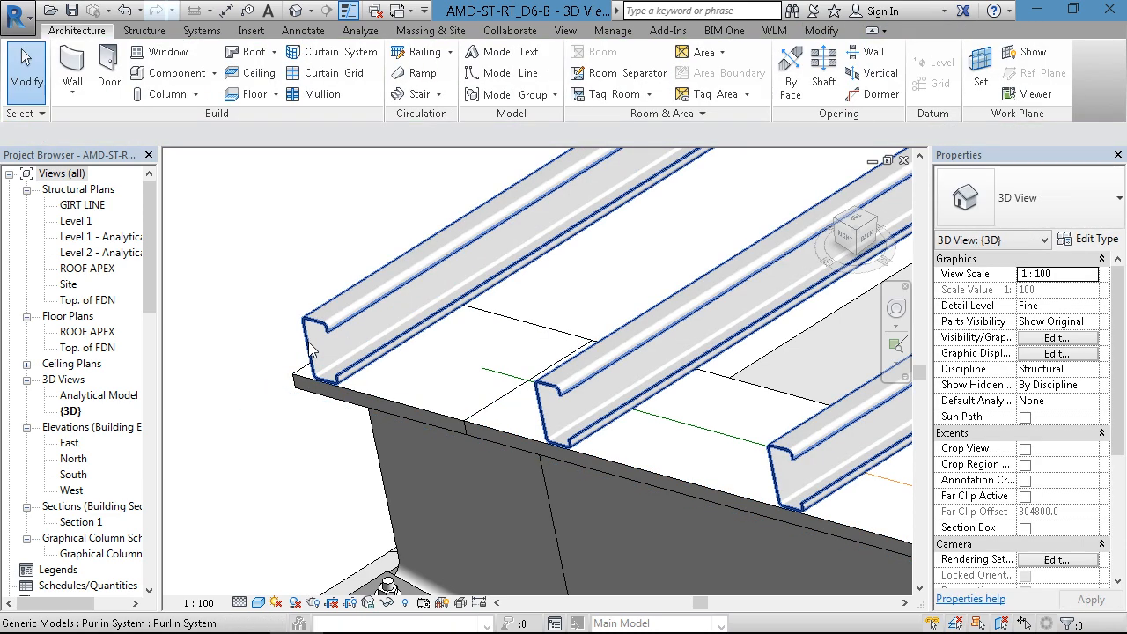
# - In the Site structural plan, stretch the new purlins between grids B and C across the bays to a Purlin Length of about 23149 mm
pyautogui.scroll(-10, 313, 363)
pyautogui.scroll(3, 349, 430)
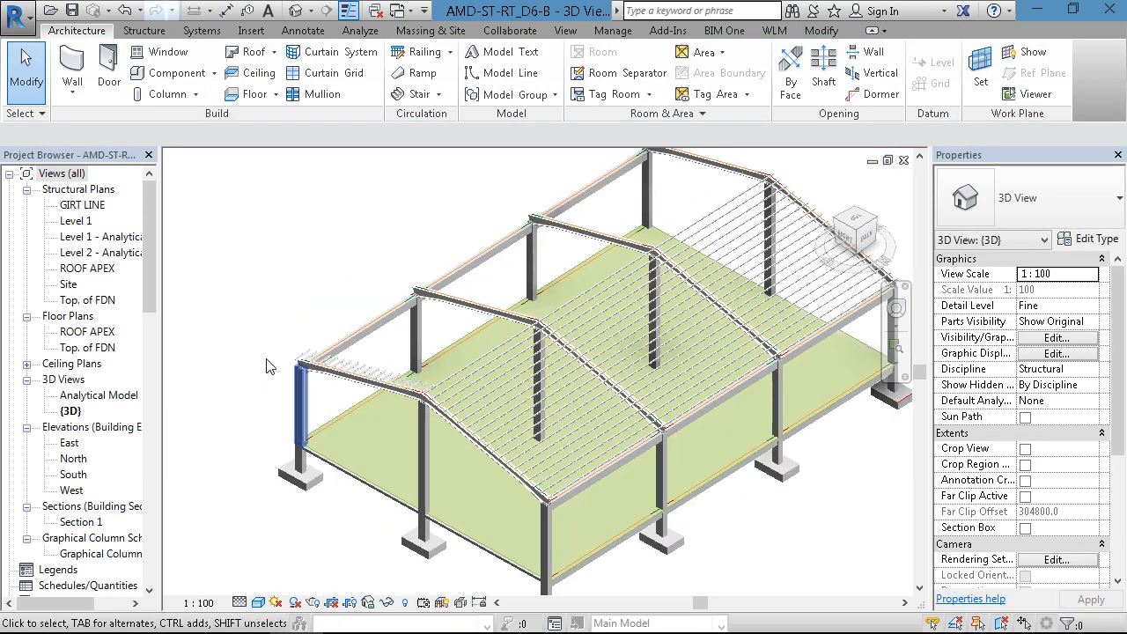
pyautogui.click(69, 284)
pyautogui.doubleClick(72, 287)
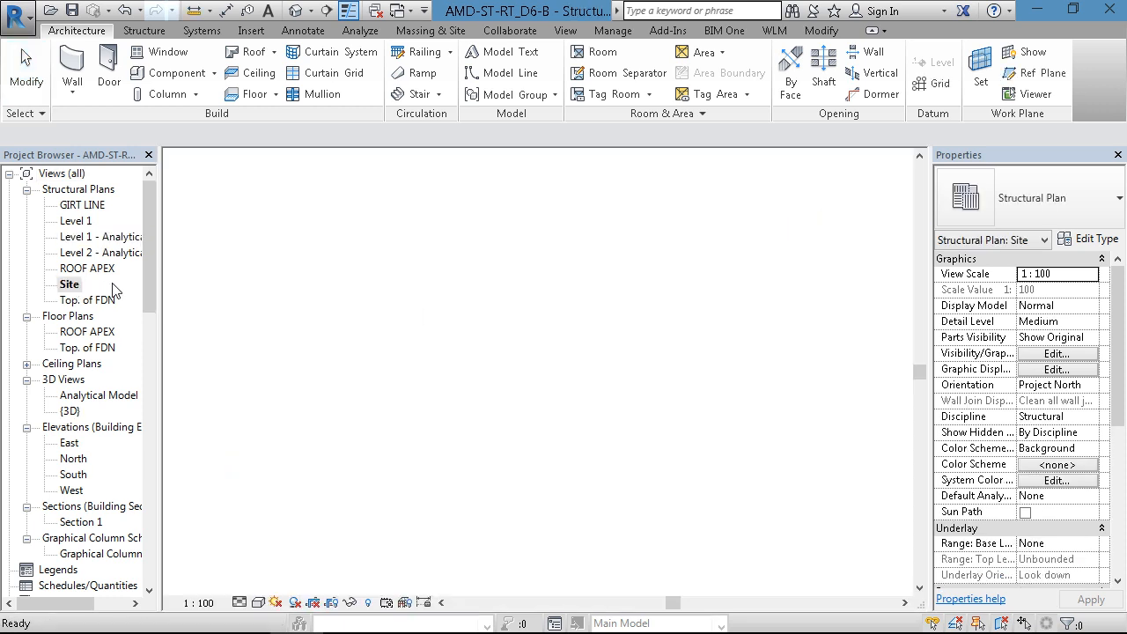
pyautogui.scroll(-6, 385, 342)
pyautogui.moveTo(477, 356); pyautogui.dragTo(765, 299, button='middle')
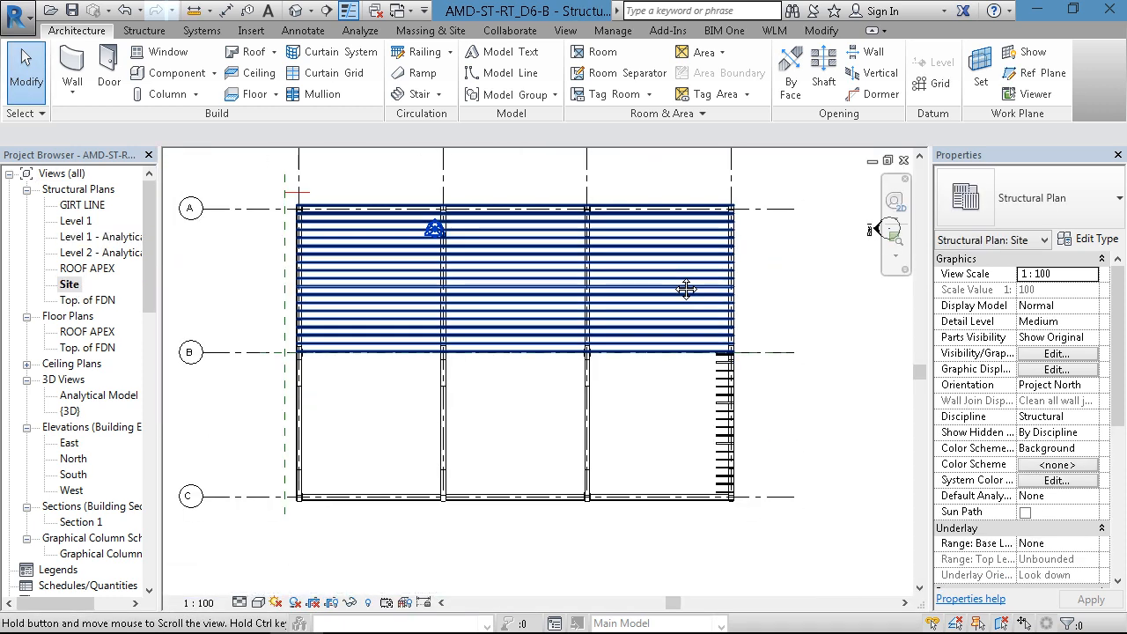
pyautogui.click(704, 425)
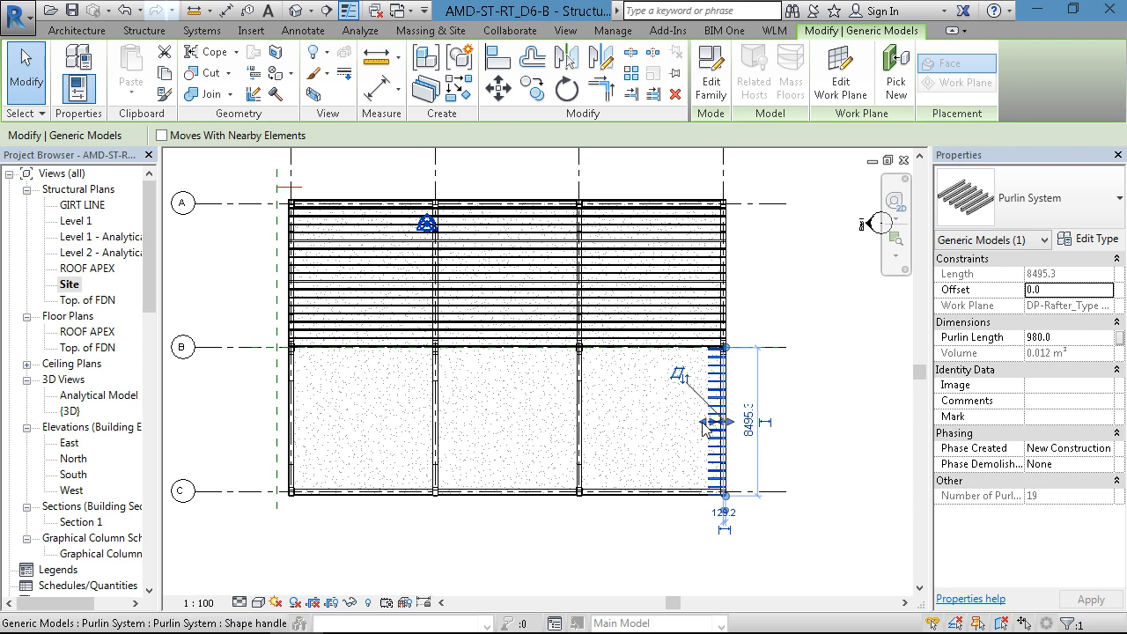
pyautogui.moveTo(385, 422); pyautogui.dragTo(310, 414)
pyautogui.scroll(5, 310, 432)
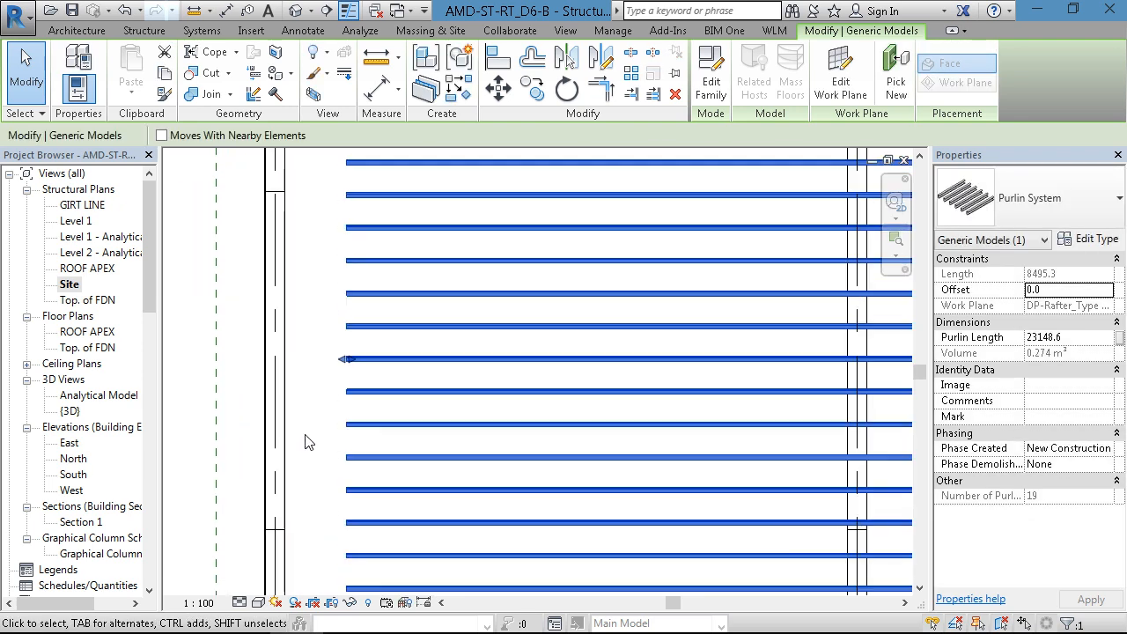
# - Align the ends of the new purlins with the outer edge of the rafter at the far end of the building
pyautogui.click(315, 393)
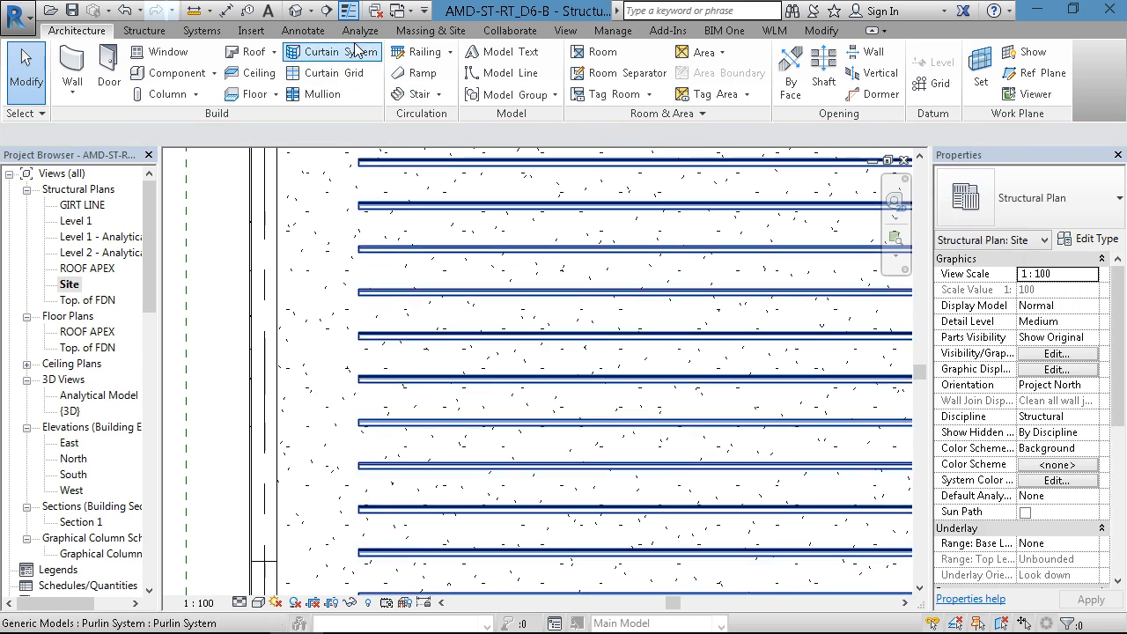
pyautogui.click(820, 30)
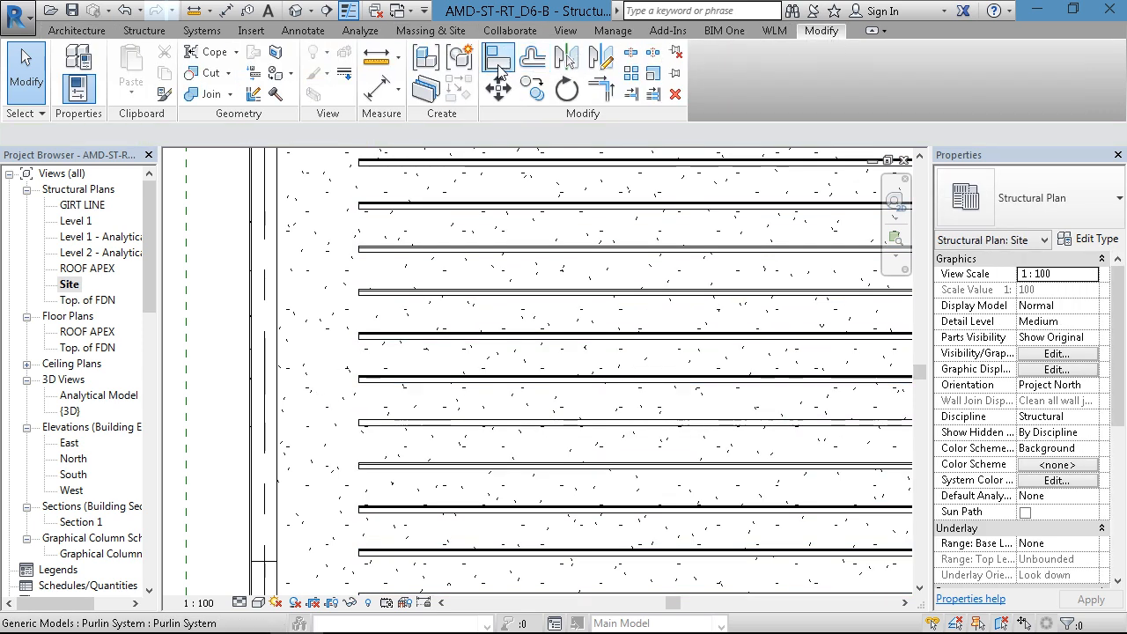
pyautogui.click(248, 346)
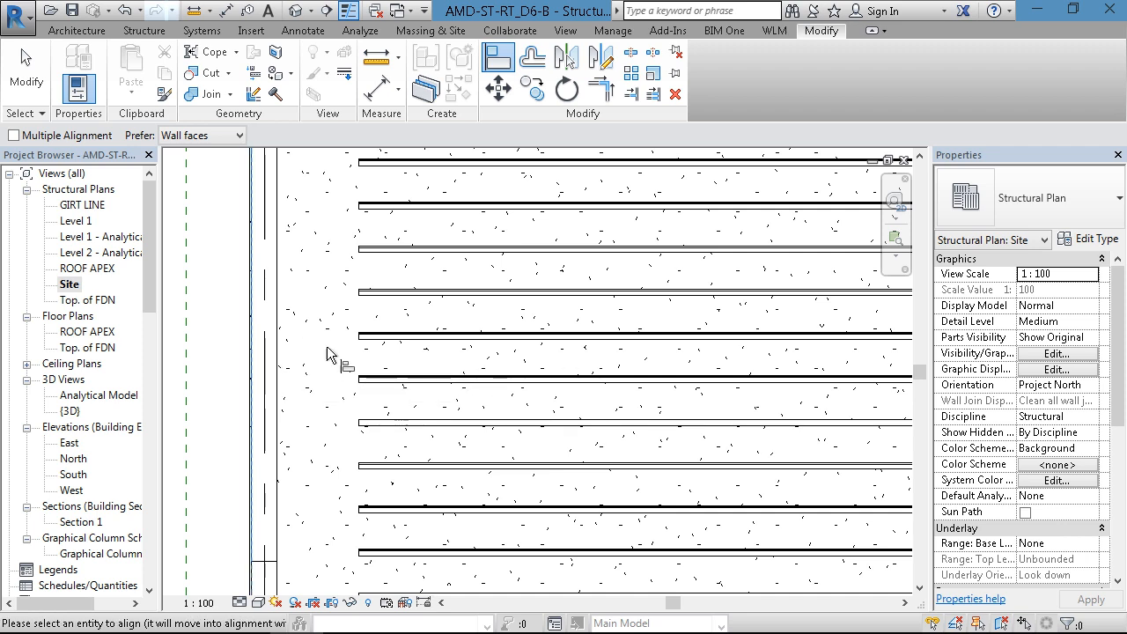
pyautogui.click(374, 365)
pyautogui.press('Escape')
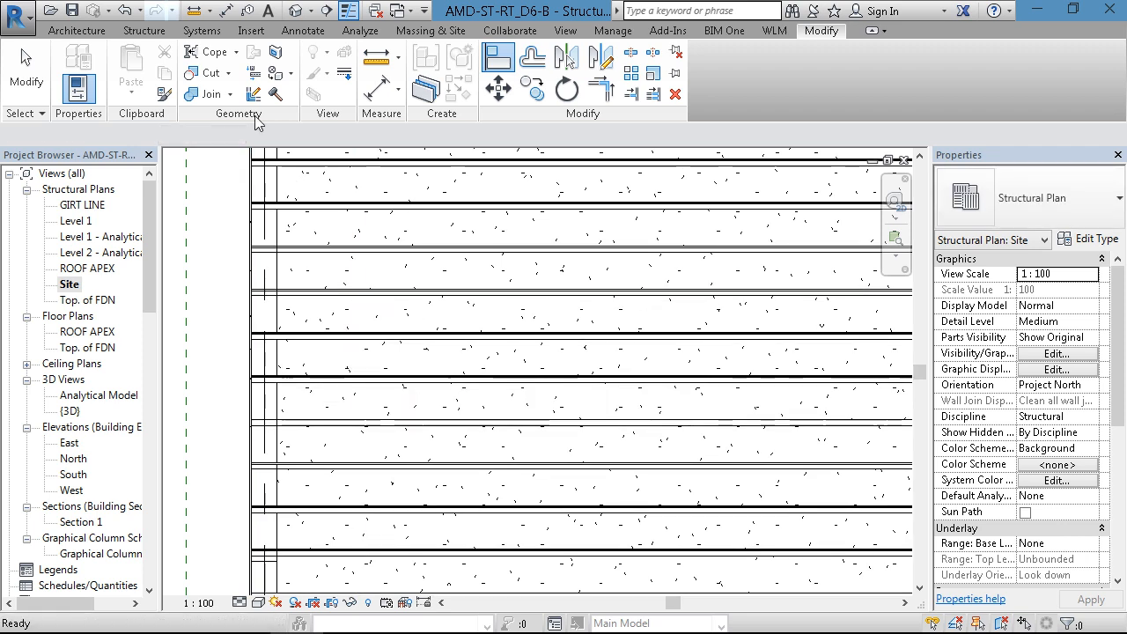
# - Open the default 3D view and examine how the two purlin sets meet at the ridge of the end rafter
pyautogui.click(299, 10)
pyautogui.scroll(5, 440, 436)
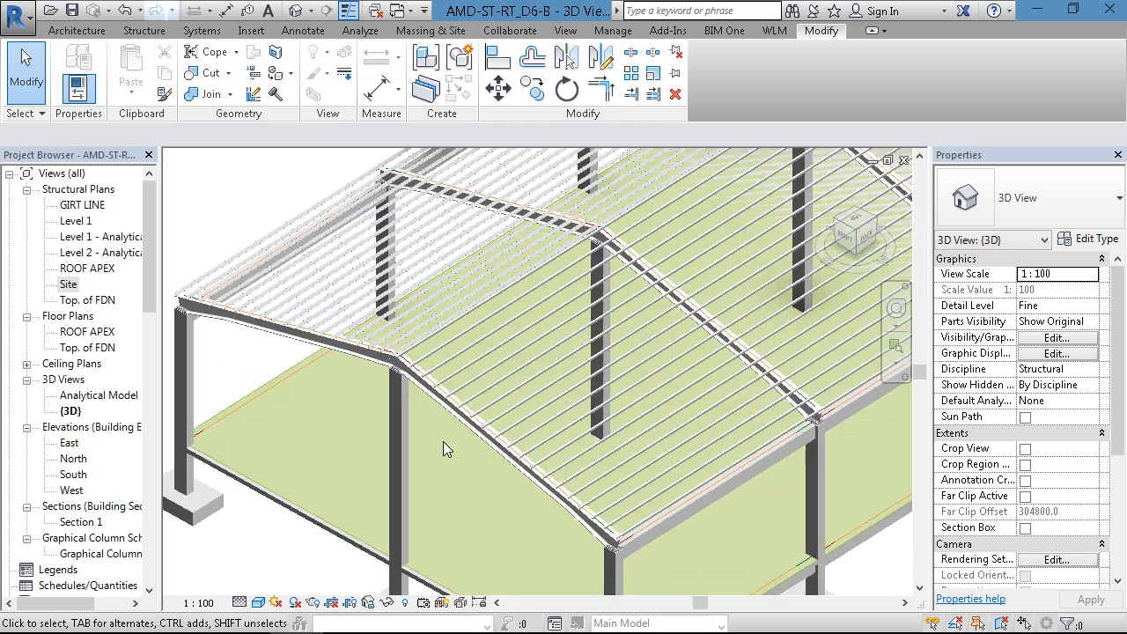
pyautogui.scroll(6, 353, 280)
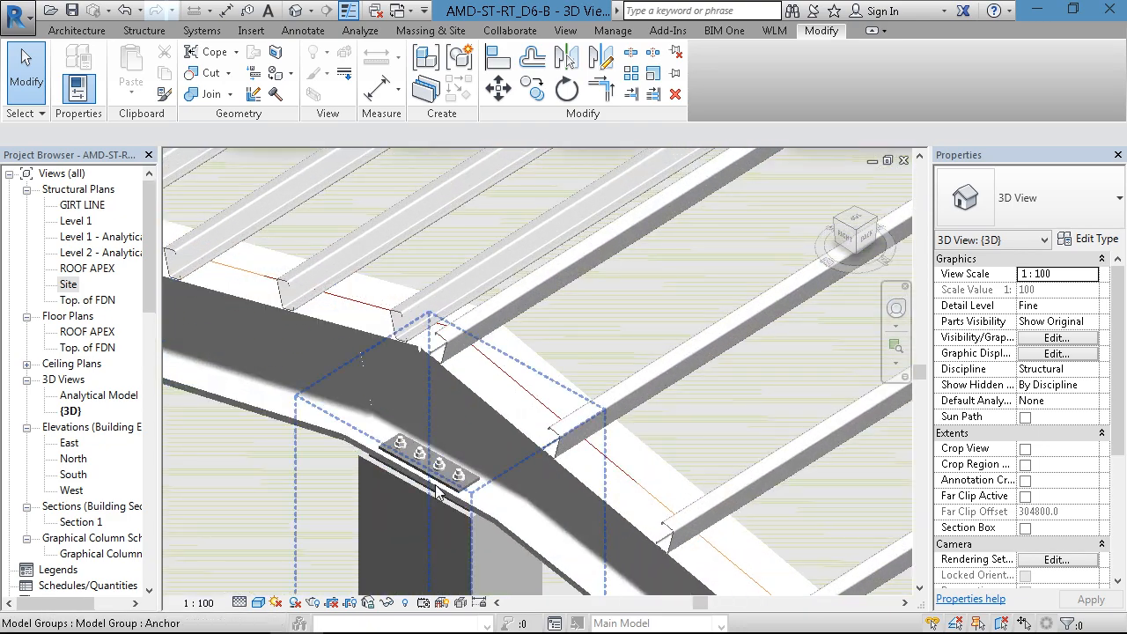
pyautogui.scroll(2, 462, 489)
pyautogui.moveTo(510, 496); pyautogui.dragTo(502, 470, button='middle')
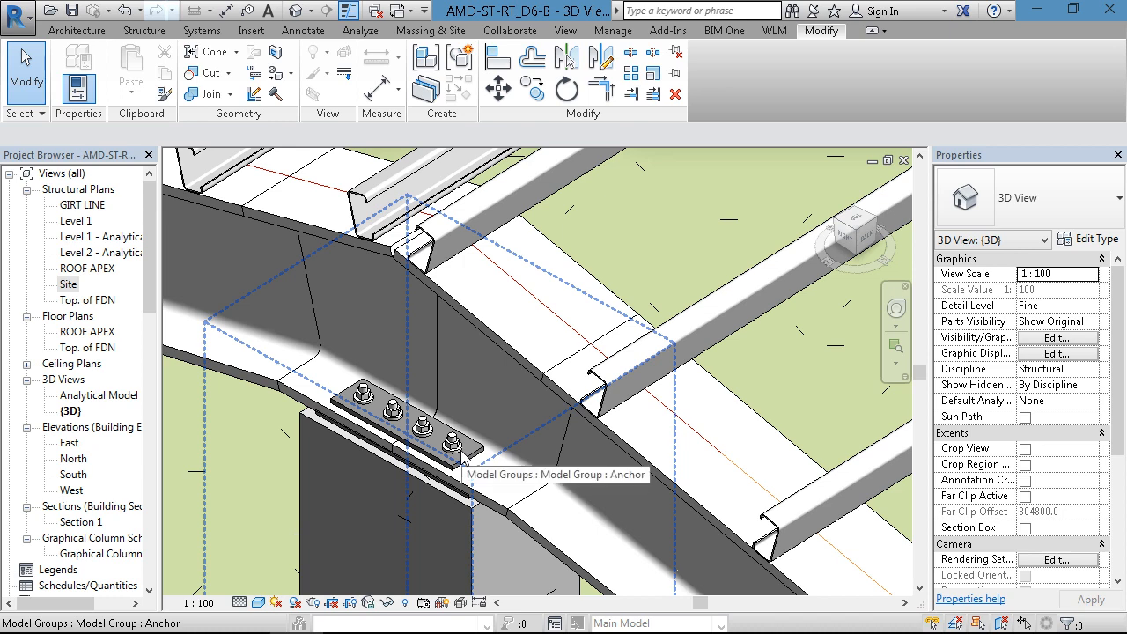
# - Review the Spacing of Purlins type parameter of the first slope's Purlin System, then clear the selection
pyautogui.click(738, 310)
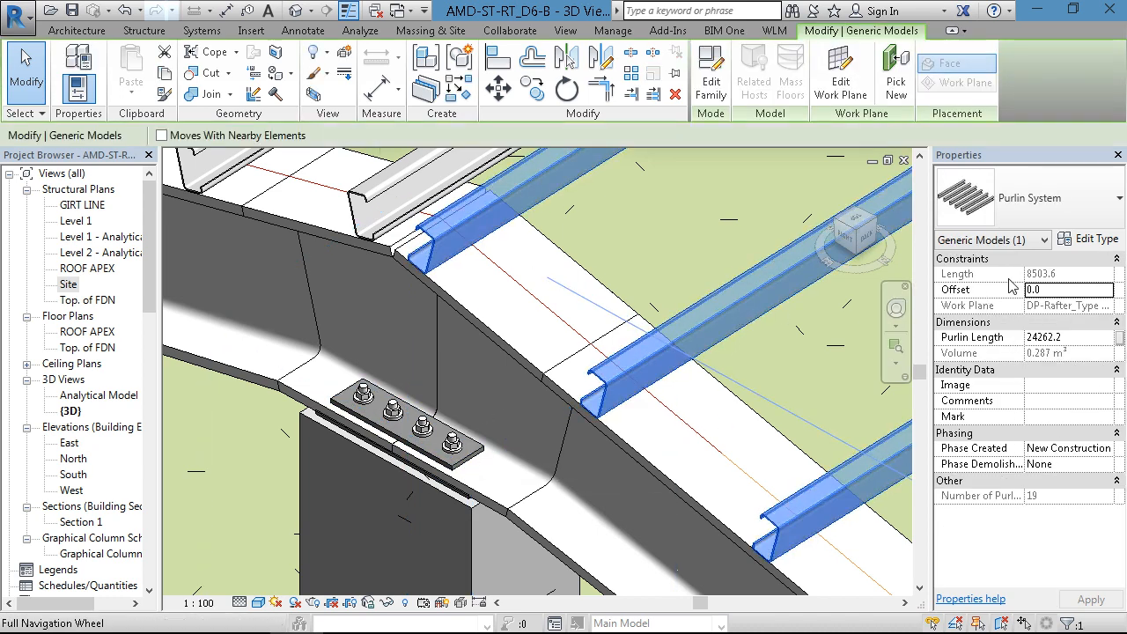
pyautogui.click(1094, 242)
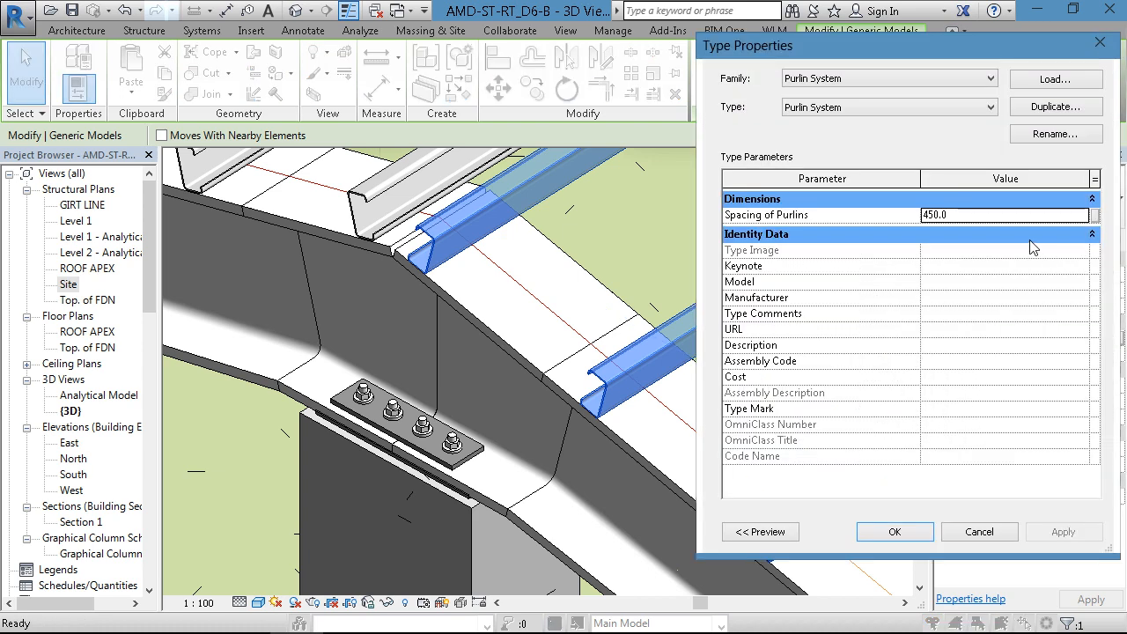
pyautogui.click(969, 216)
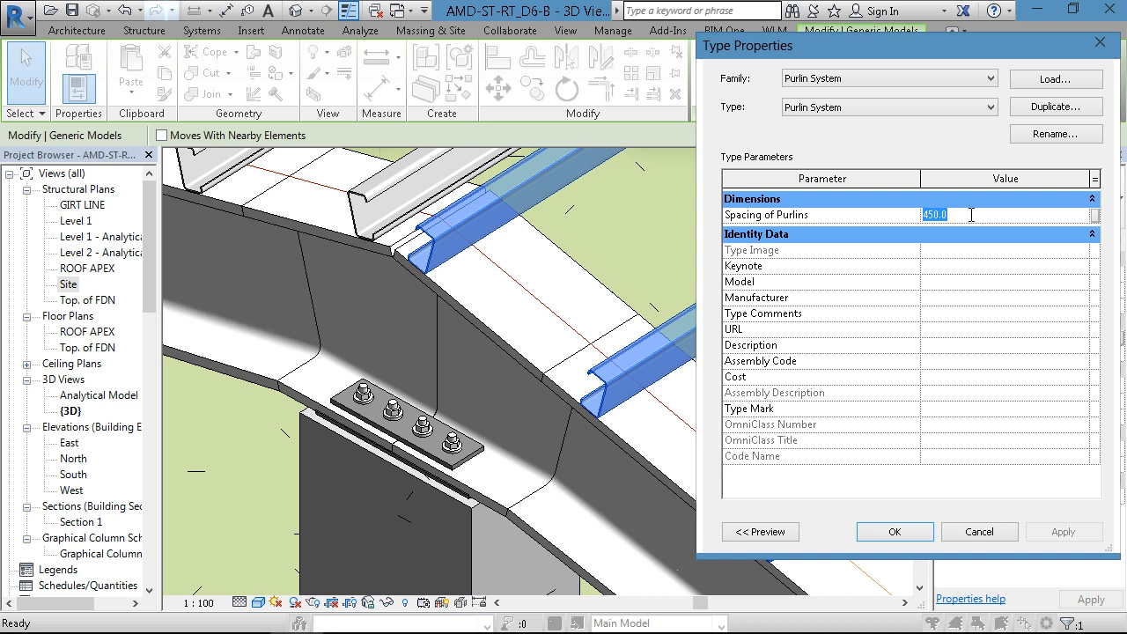
pyautogui.click(635, 214)
pyautogui.click(891, 532)
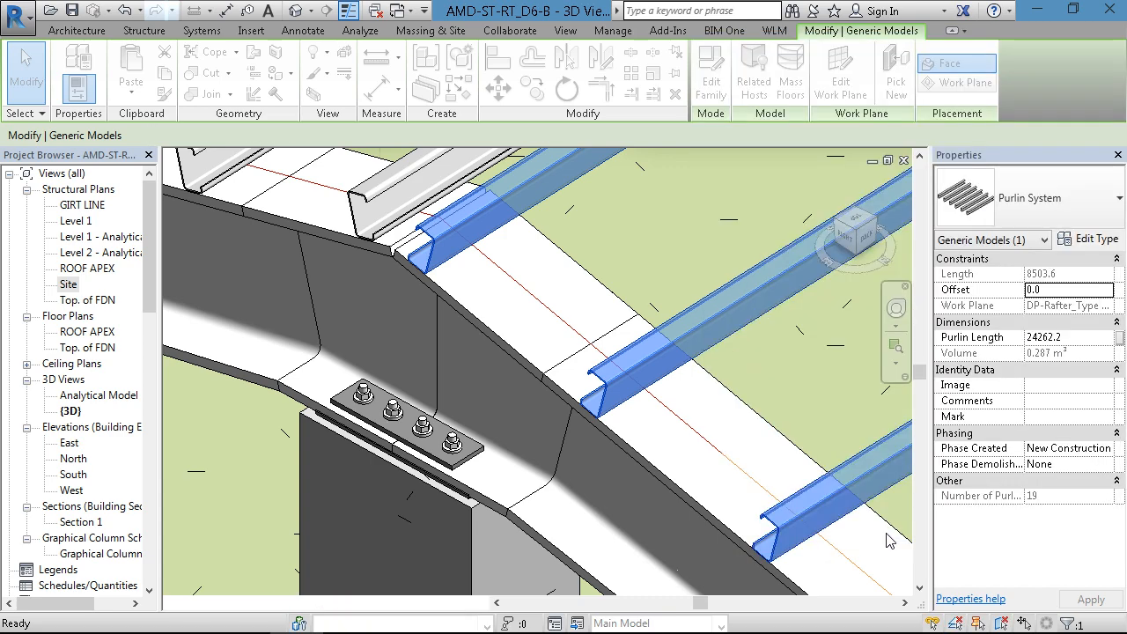
pyautogui.press('Escape')
# - Show the whole frame with purlins on both roof slopes and save the project
pyautogui.scroll(-3, 614, 343)
pyautogui.scroll(-4, 614, 343)
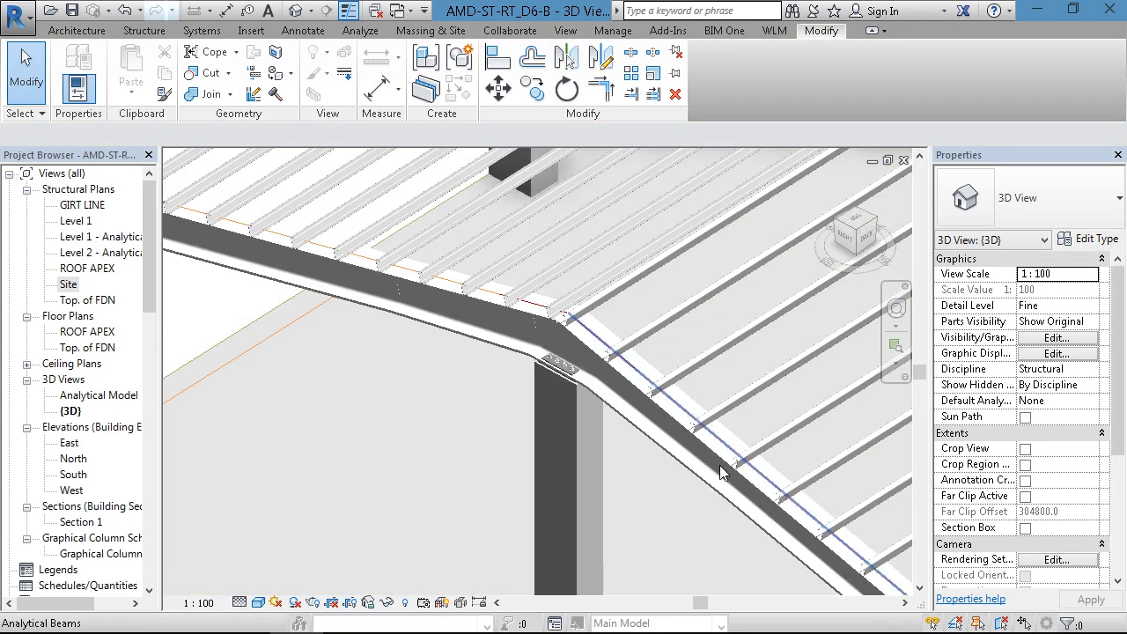
pyautogui.scroll(-2, 560, 375)
pyautogui.scroll(-2, 514, 373)
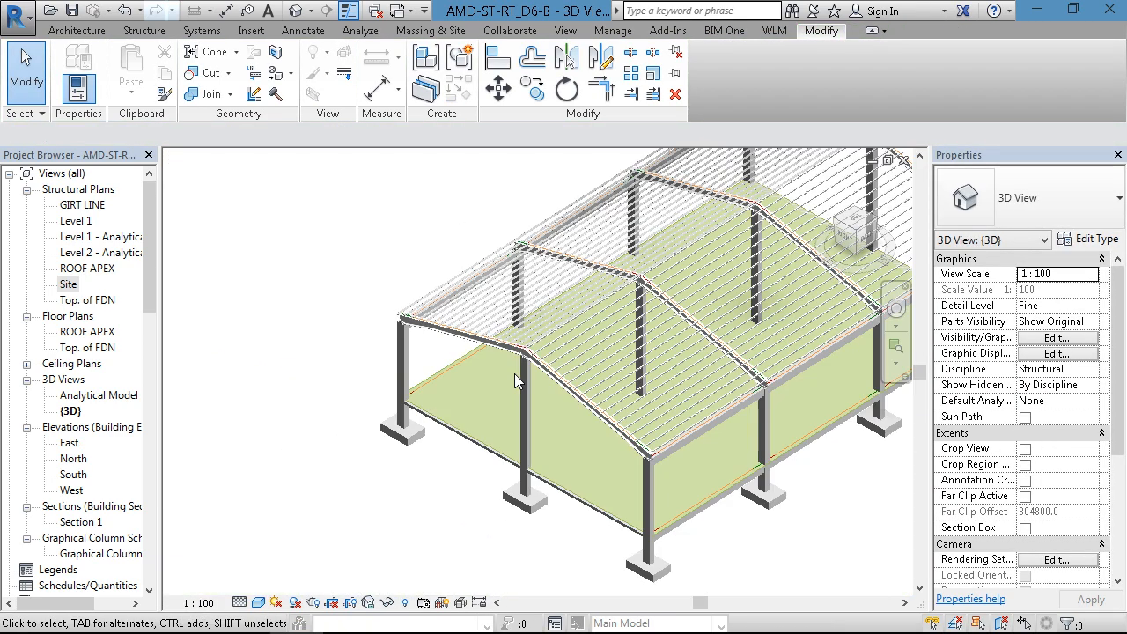
pyautogui.moveTo(414, 375); pyautogui.dragTo(349, 384, button='middle')
pyautogui.keyDown('shift'); pyautogui.moveTo(471, 394); pyautogui.dragTo(570, 378, button='middle'); pyautogui.keyUp('shift')
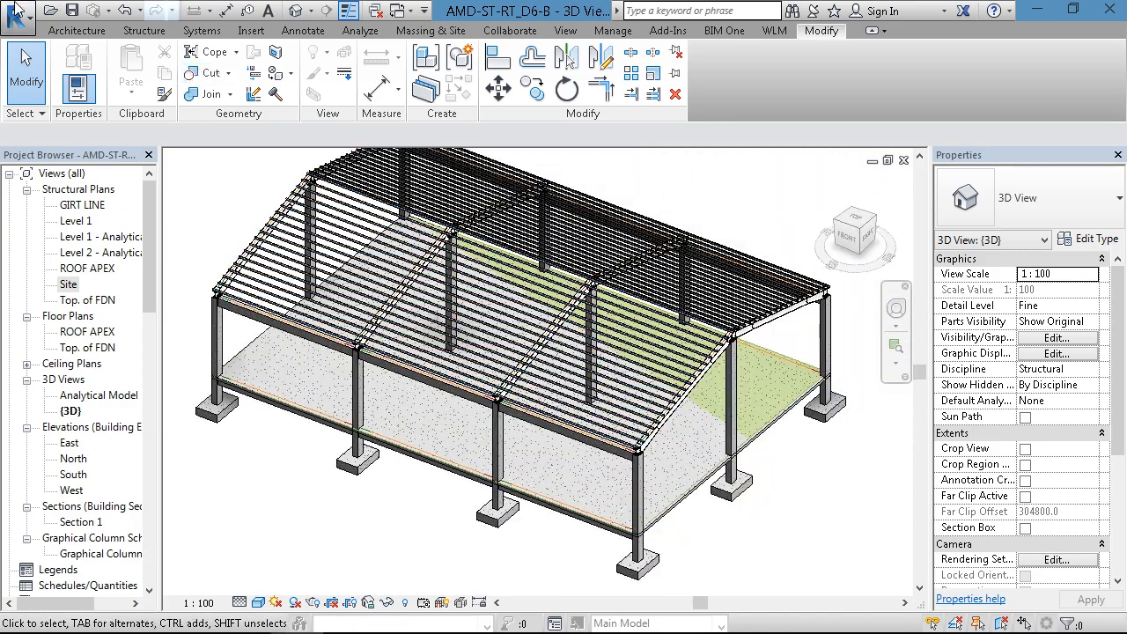
pyautogui.click(18, 16)
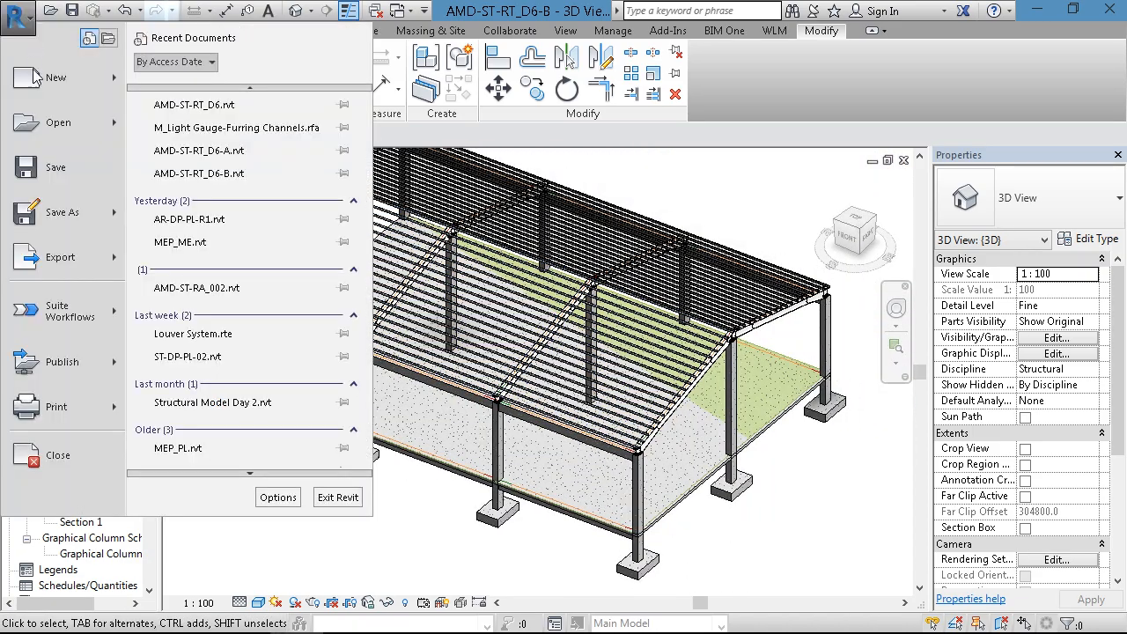
pyautogui.click(55, 166)
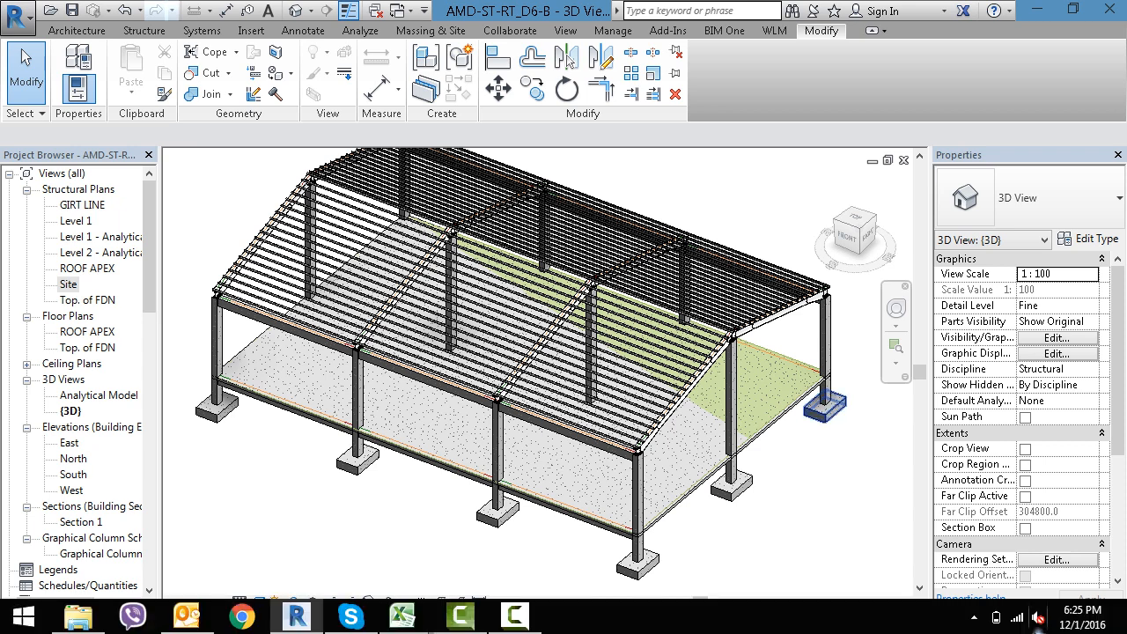
pyautogui.click(514, 616)
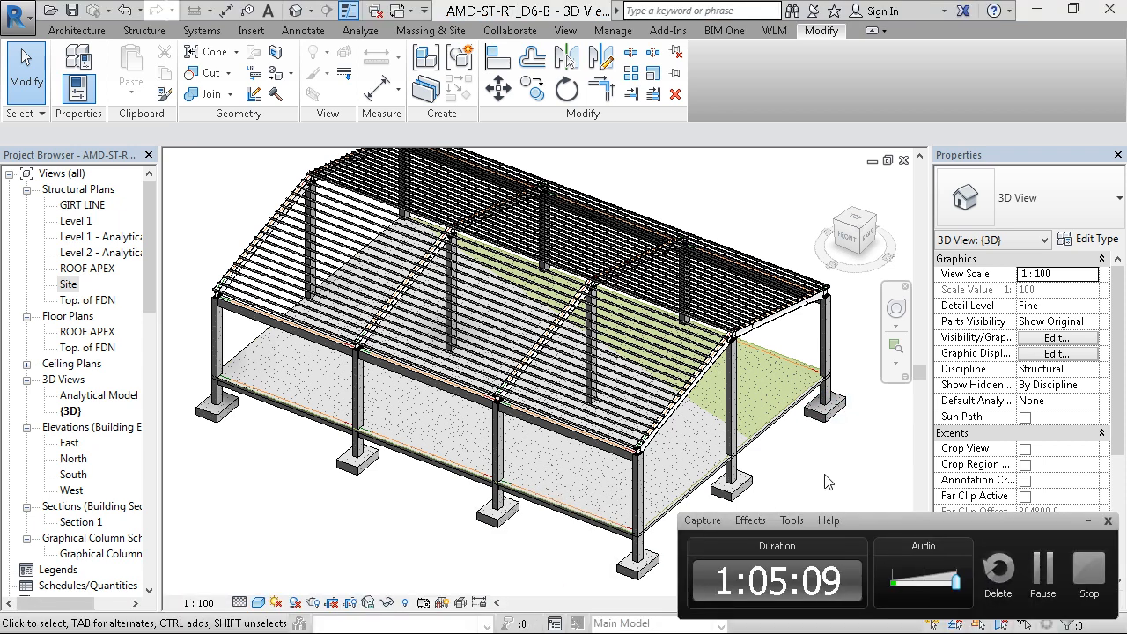
pyautogui.click(1088, 520)
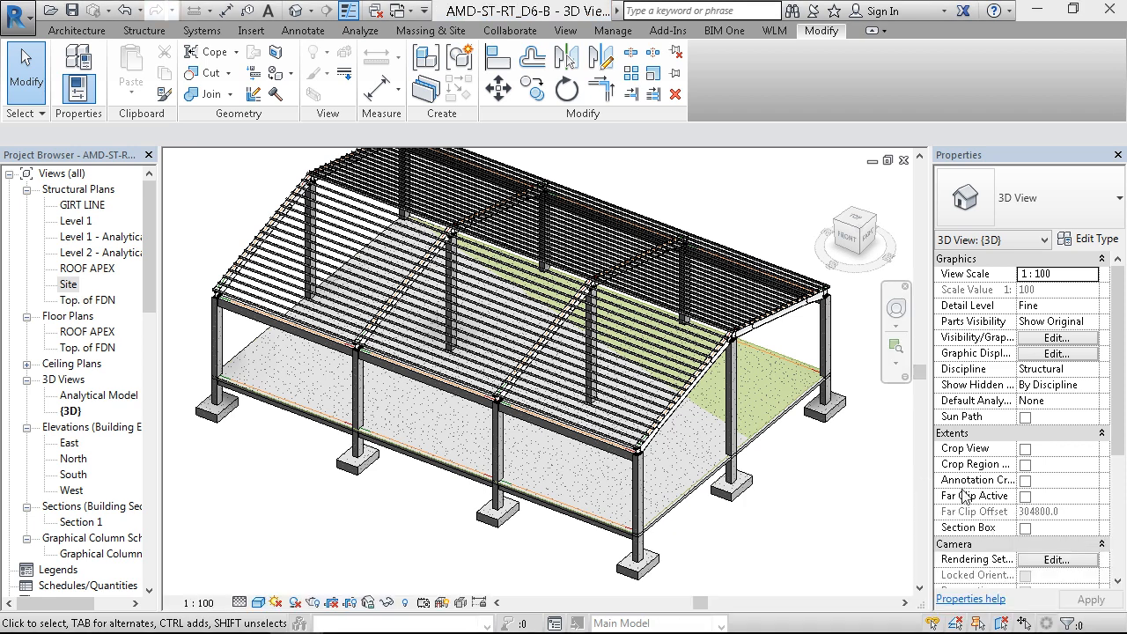
# - Close every open view of the structural project, the Purlin System family and the light gauge furring channel family
pyautogui.click(903, 160)
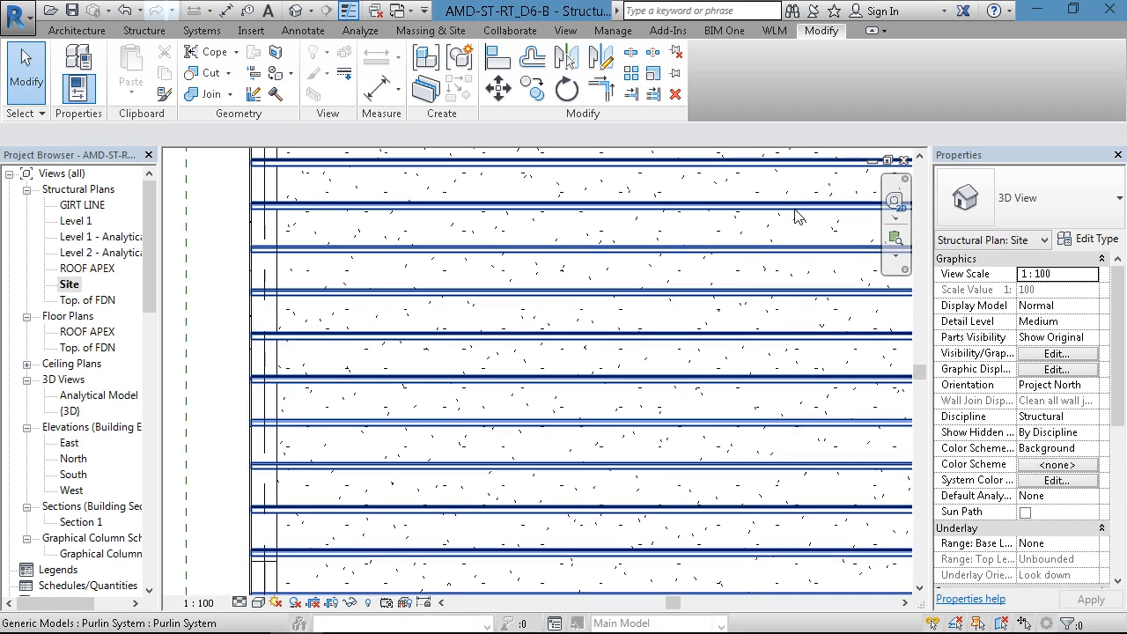
pyautogui.click(903, 161)
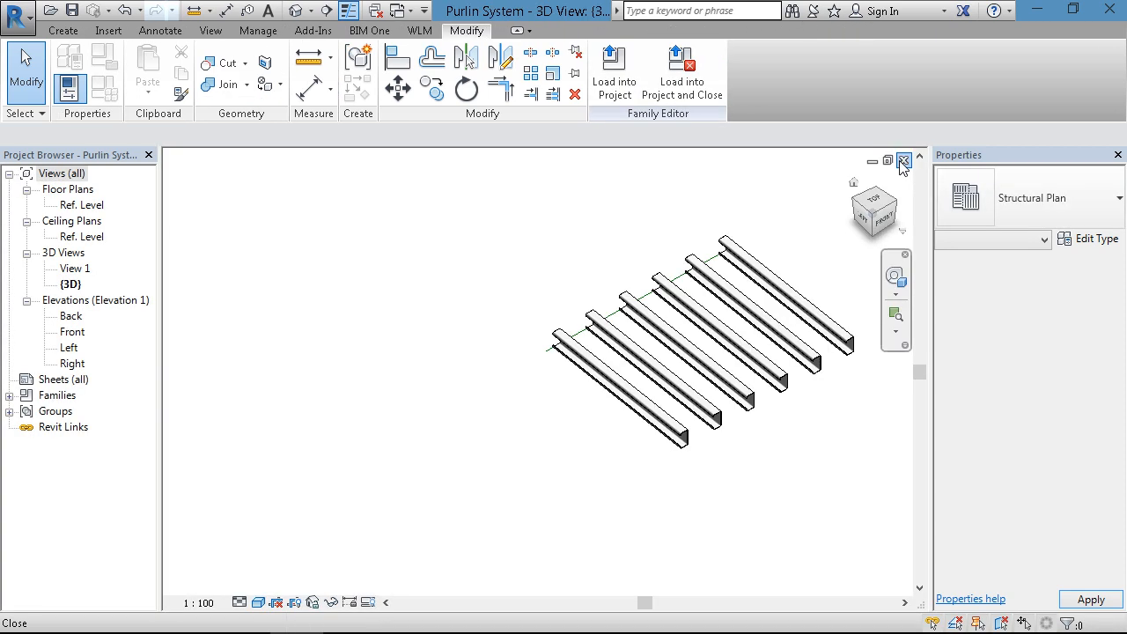
pyautogui.click(903, 161)
pyautogui.click(903, 161)
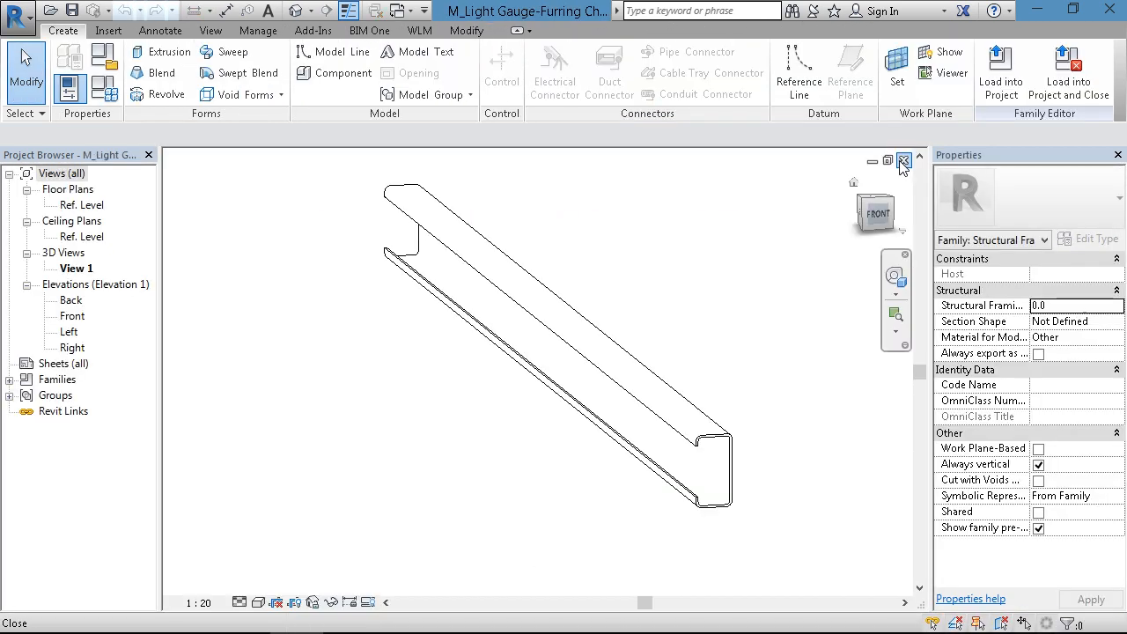
pyautogui.click(903, 160)
pyautogui.click(899, 161)
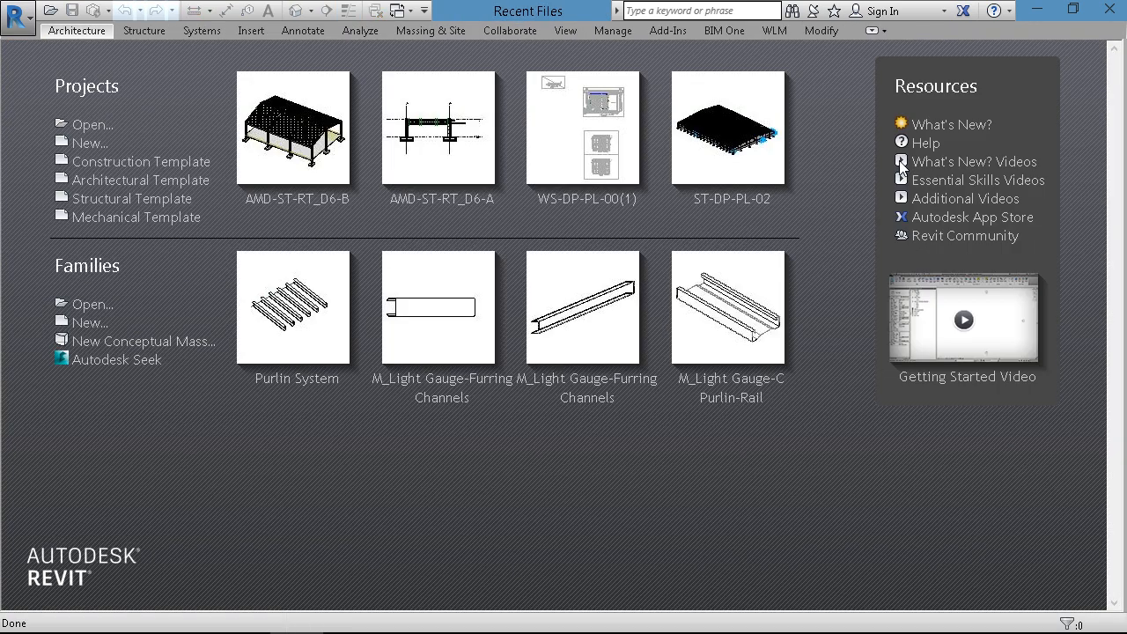
# - Open the recent project ST-DP-PL-02
pyautogui.click(754, 200)
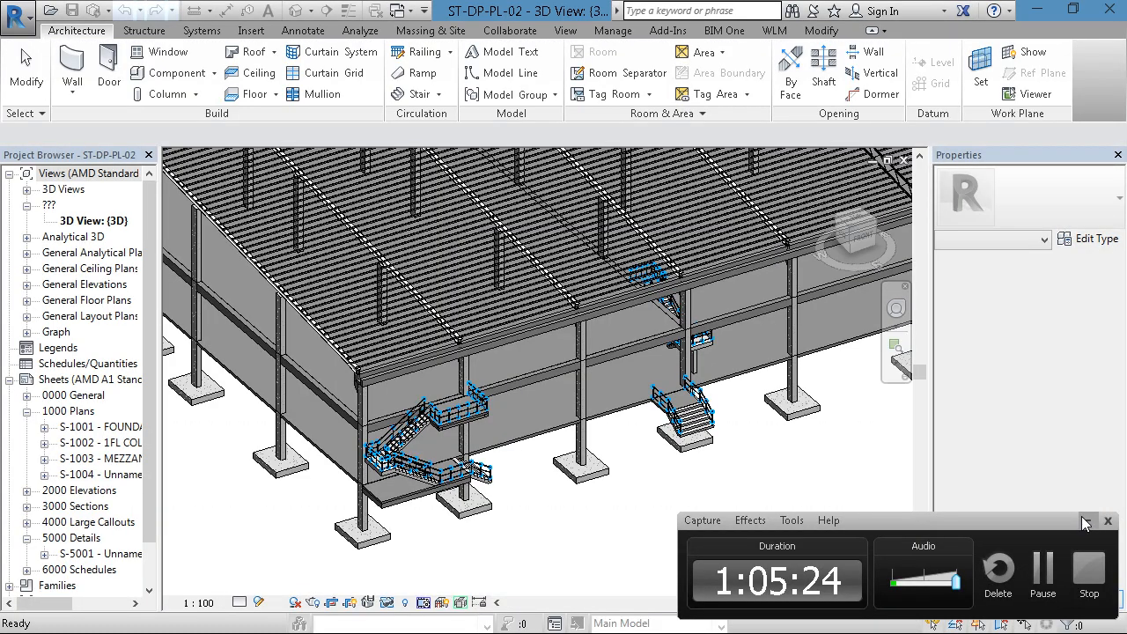
pyautogui.click(1087, 520)
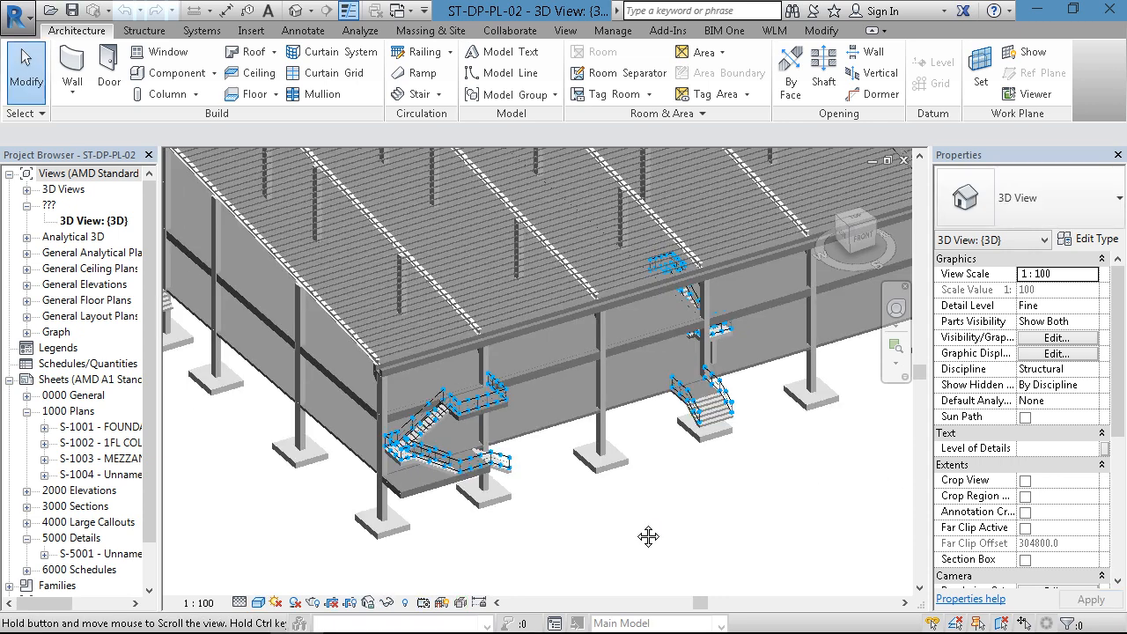
# - Examine the external staircase and its railings at the building corner in the 3D view
pyautogui.scroll(5, 516, 525)
pyautogui.scroll(4, 427, 391)
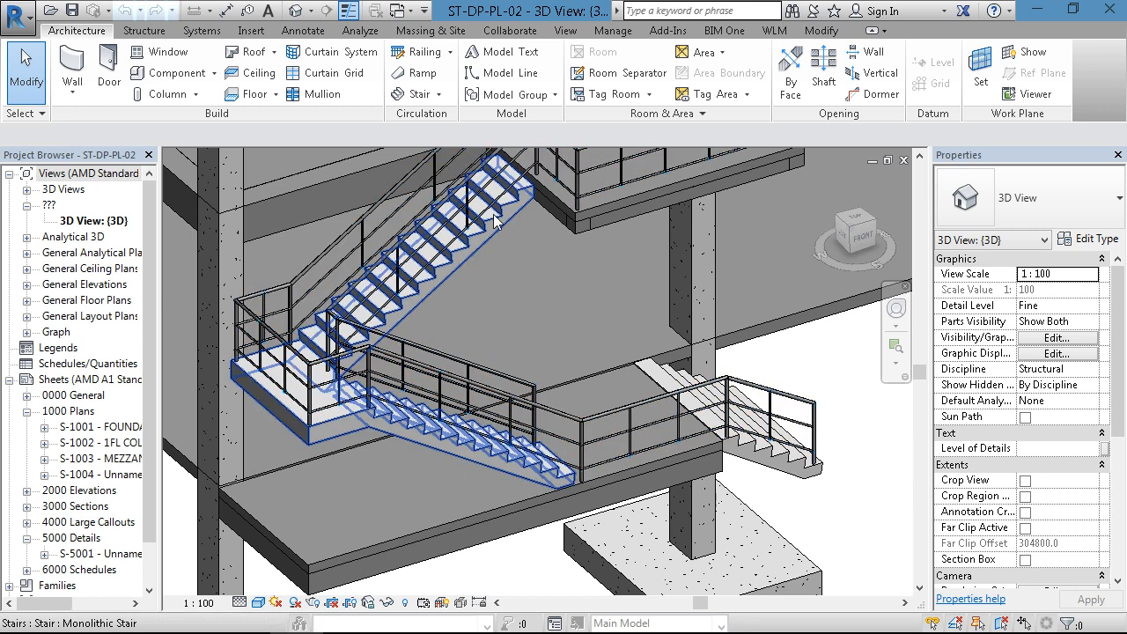
pyautogui.scroll(2, 534, 182)
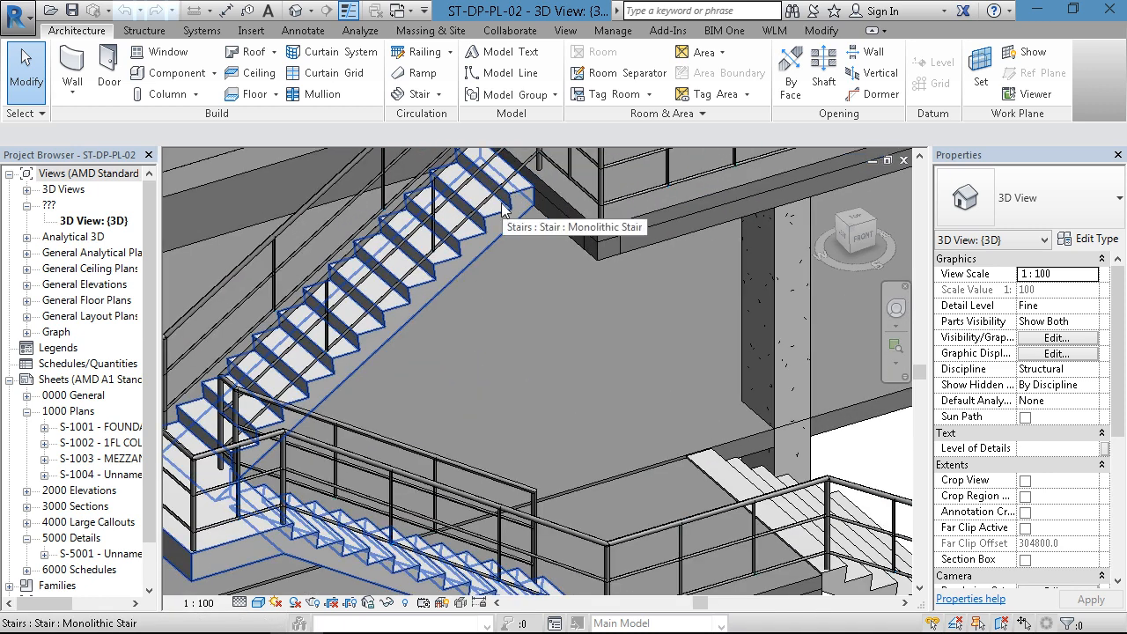
pyautogui.scroll(-4, 469, 256)
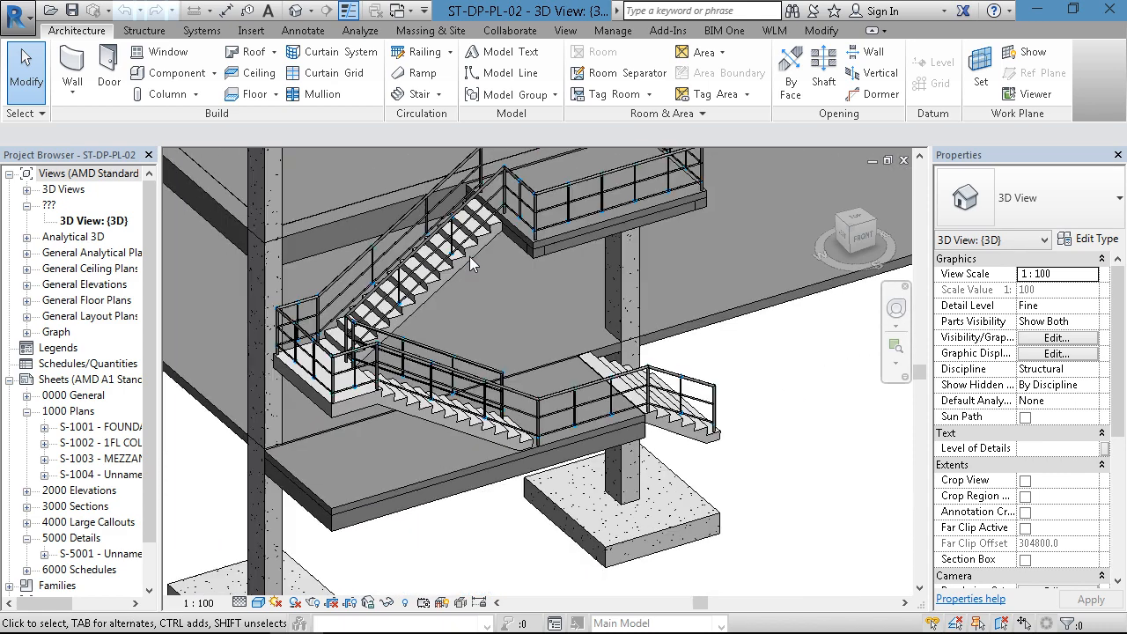
pyautogui.scroll(-6, 469, 256)
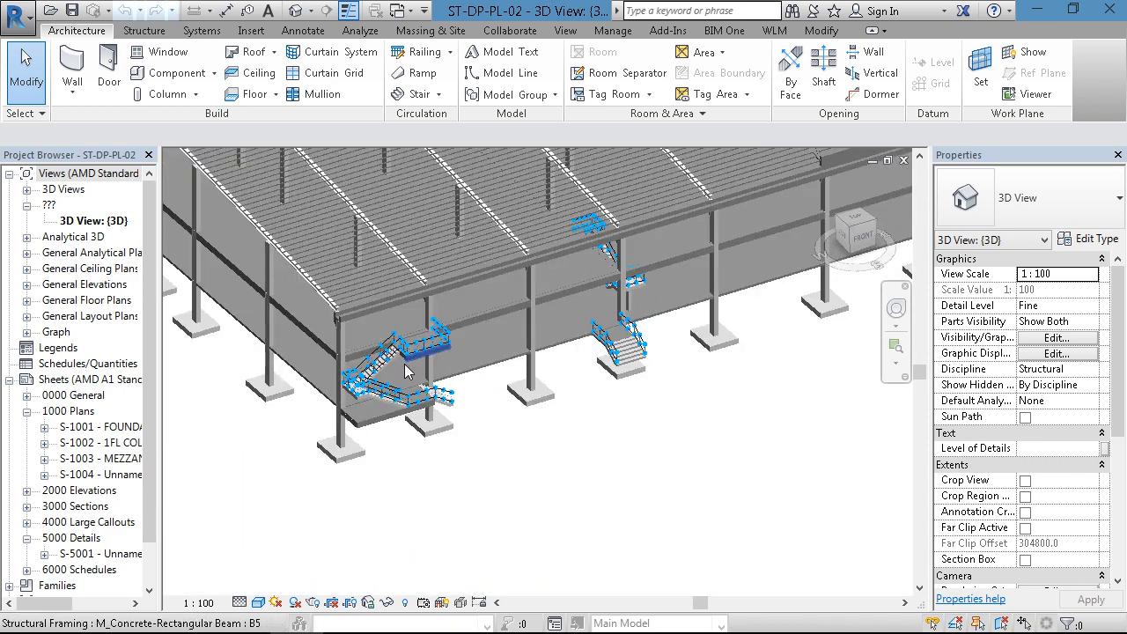
pyautogui.keyDown('shift'); pyautogui.moveTo(428, 414); pyautogui.dragTo(533, 453, button='middle'); pyautogui.keyUp('shift')
pyautogui.scroll(-2, 431, 412)
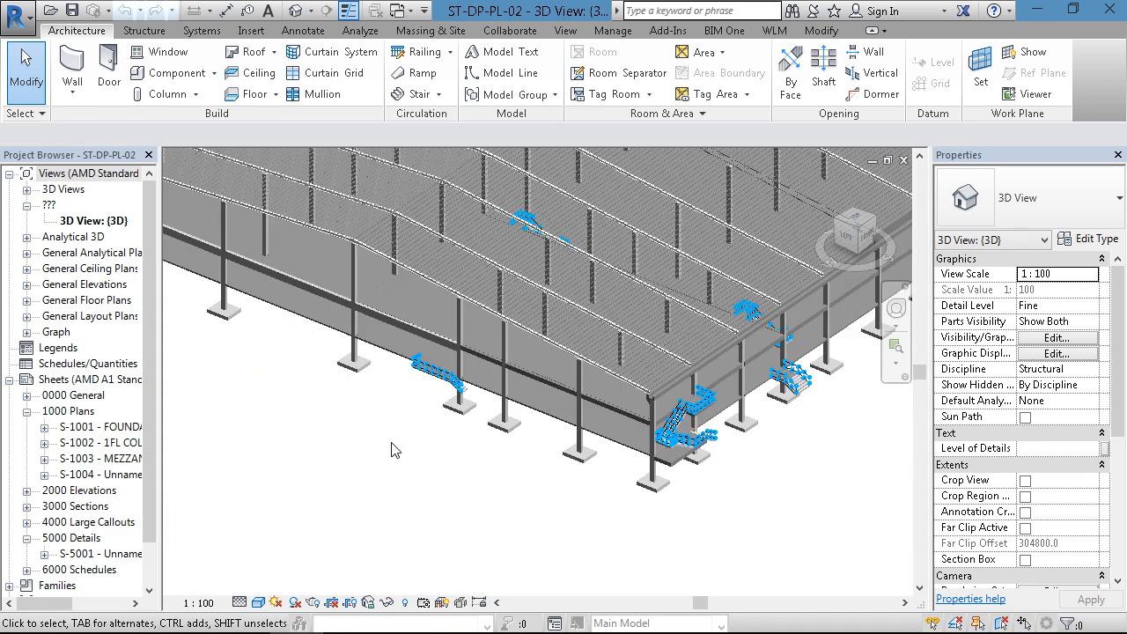
# - Examine the concrete beams, columns and small external stair along the gable side of the building
pyautogui.scroll(5, 363, 343)
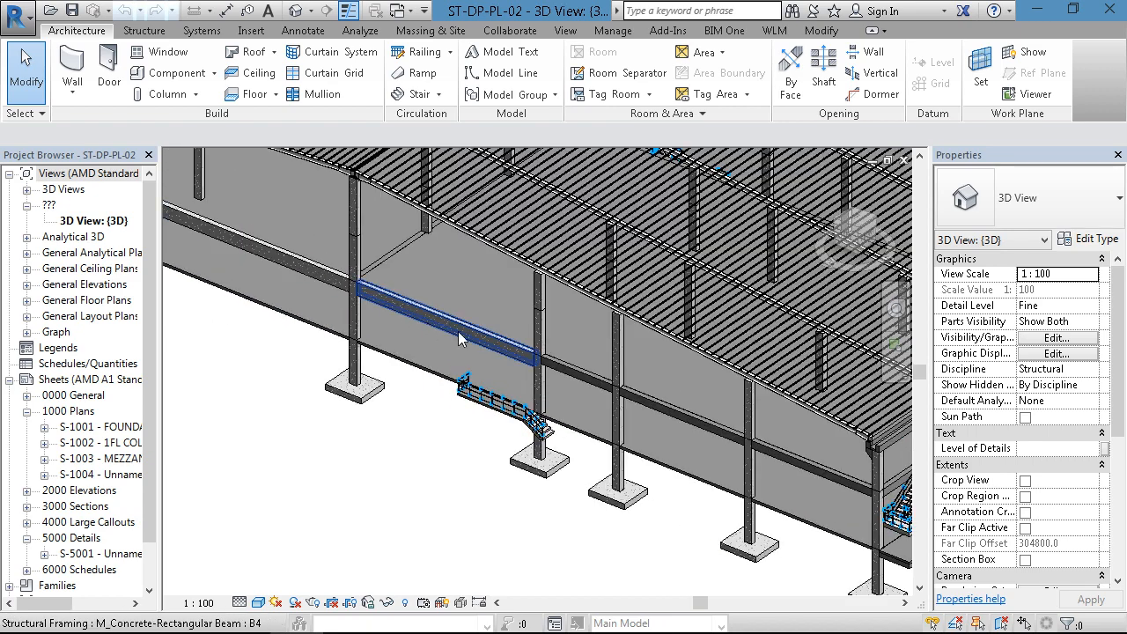
pyautogui.scroll(2, 589, 382)
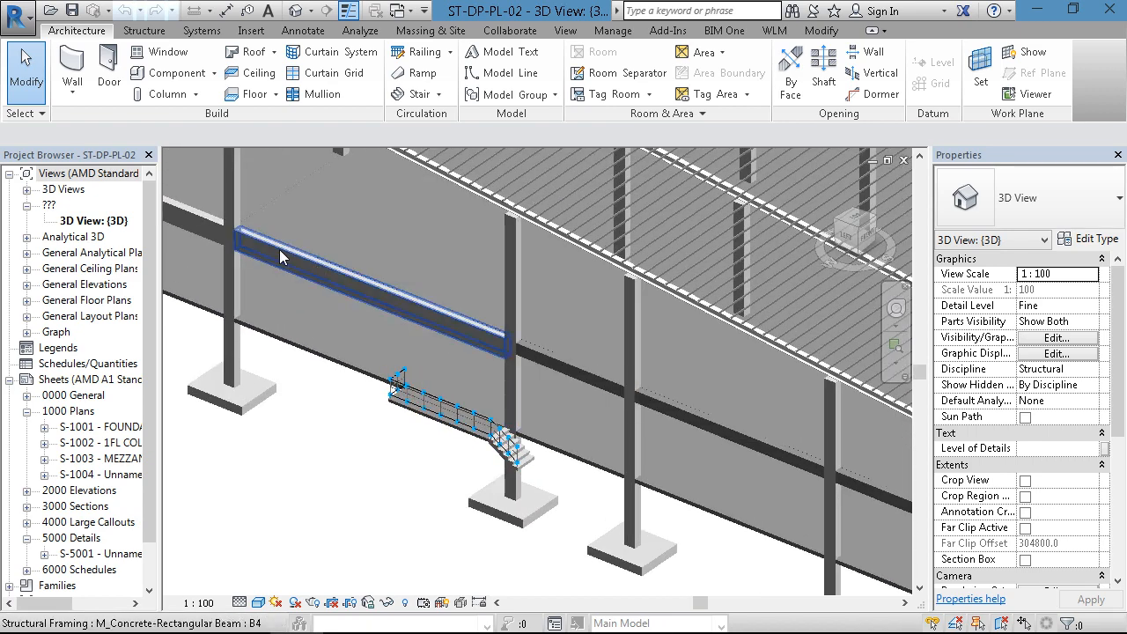
pyautogui.scroll(-3, 282, 255)
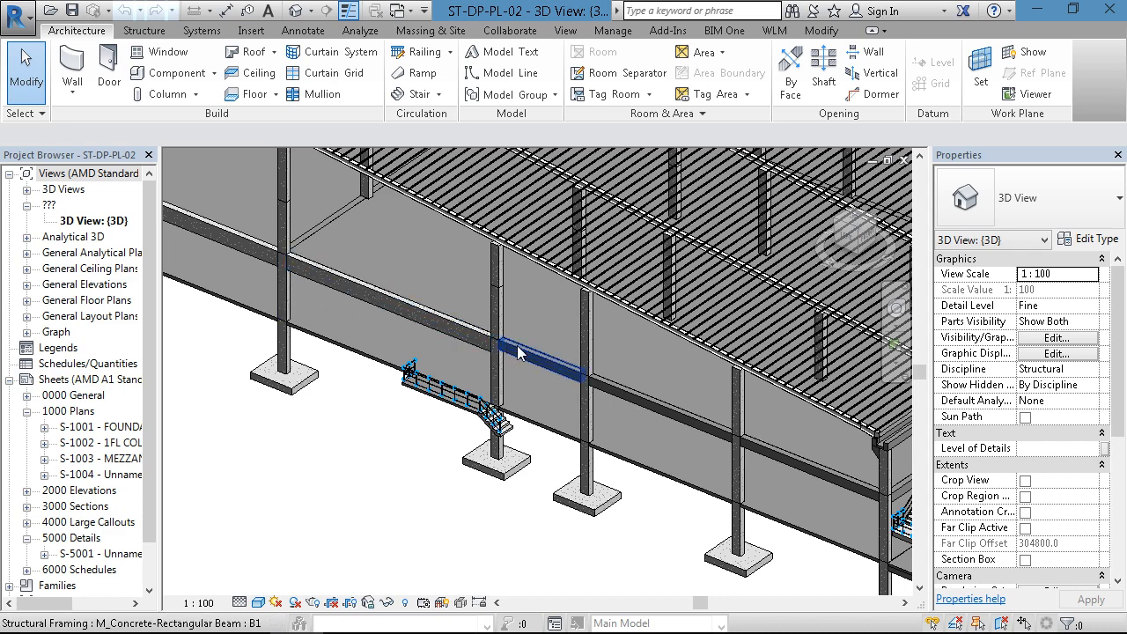
pyautogui.scroll(-3, 622, 396)
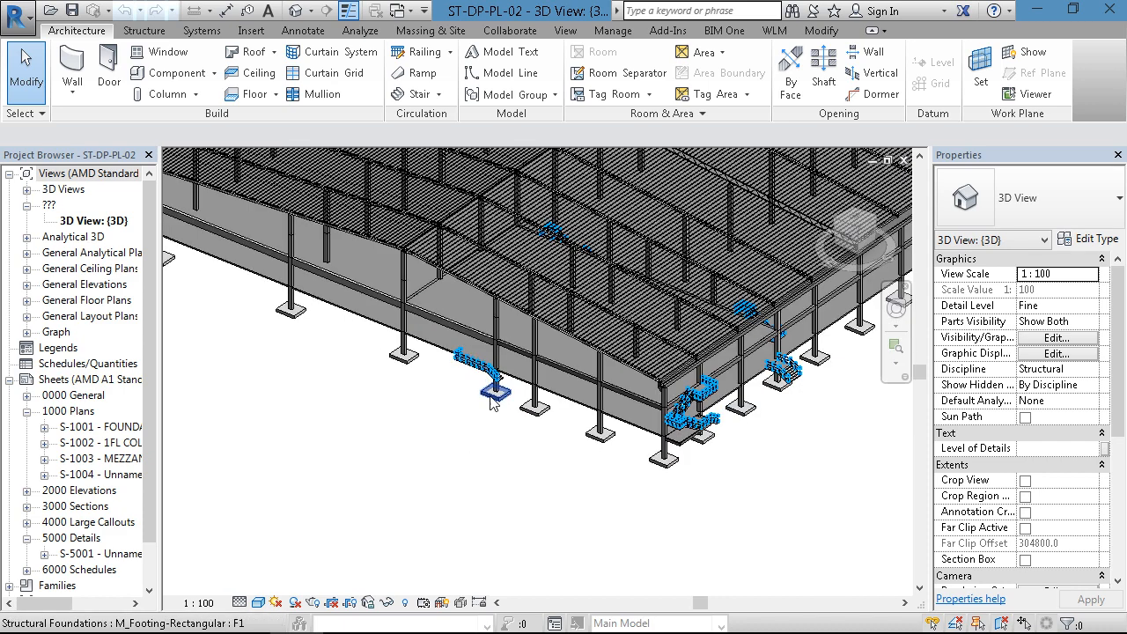
pyautogui.keyDown('shift'); pyautogui.moveTo(491, 401); pyautogui.dragTo(490, 315, button='middle'); pyautogui.keyUp('shift')
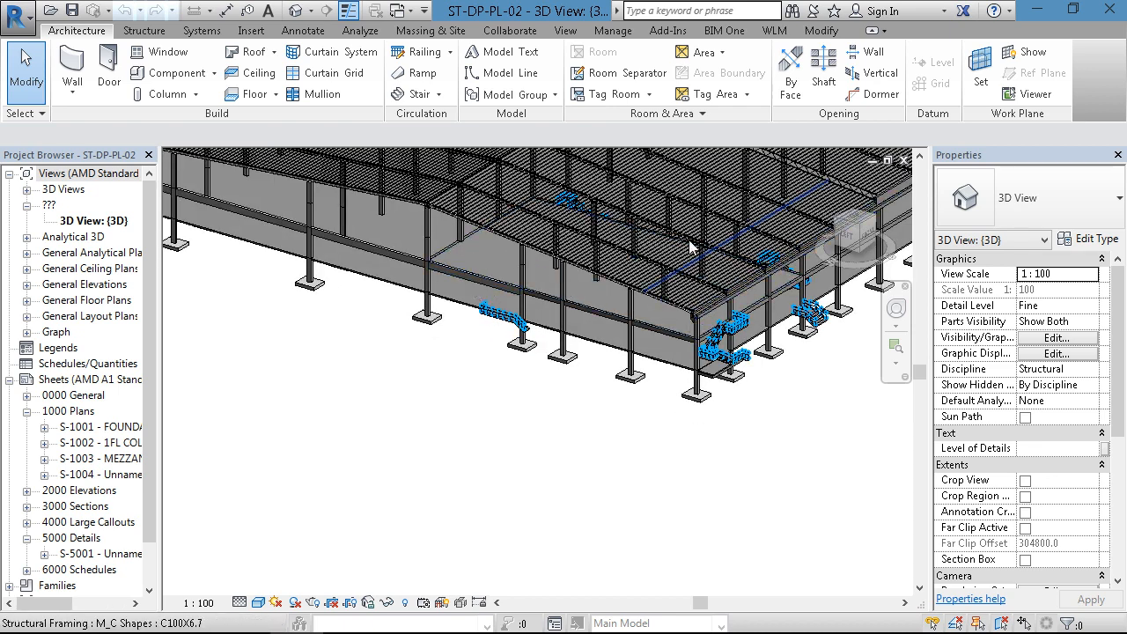
pyautogui.scroll(2, 738, 341)
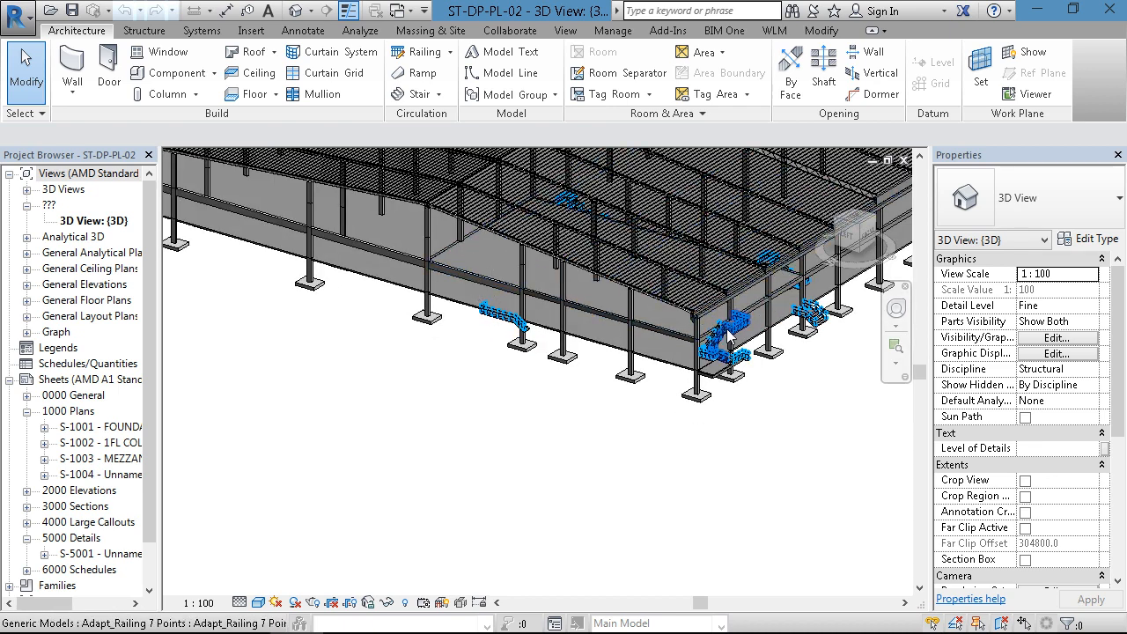
pyautogui.keyDown('shift'); pyautogui.moveTo(738, 341); pyautogui.dragTo(627, 359, button='middle'); pyautogui.keyUp('shift')
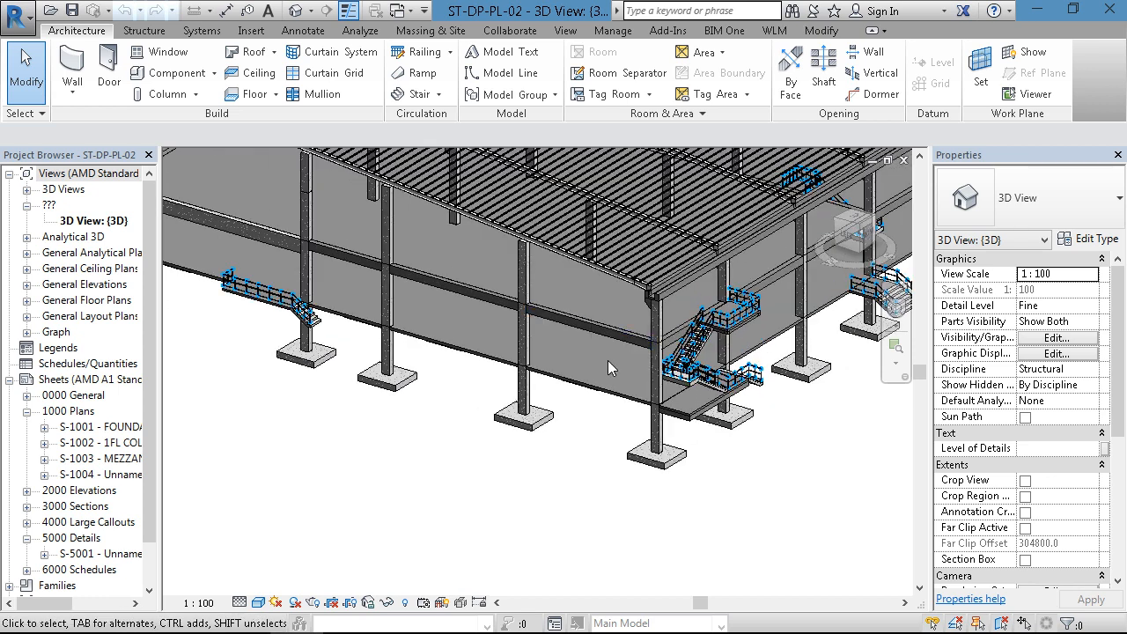
pyautogui.scroll(-3, 607, 368)
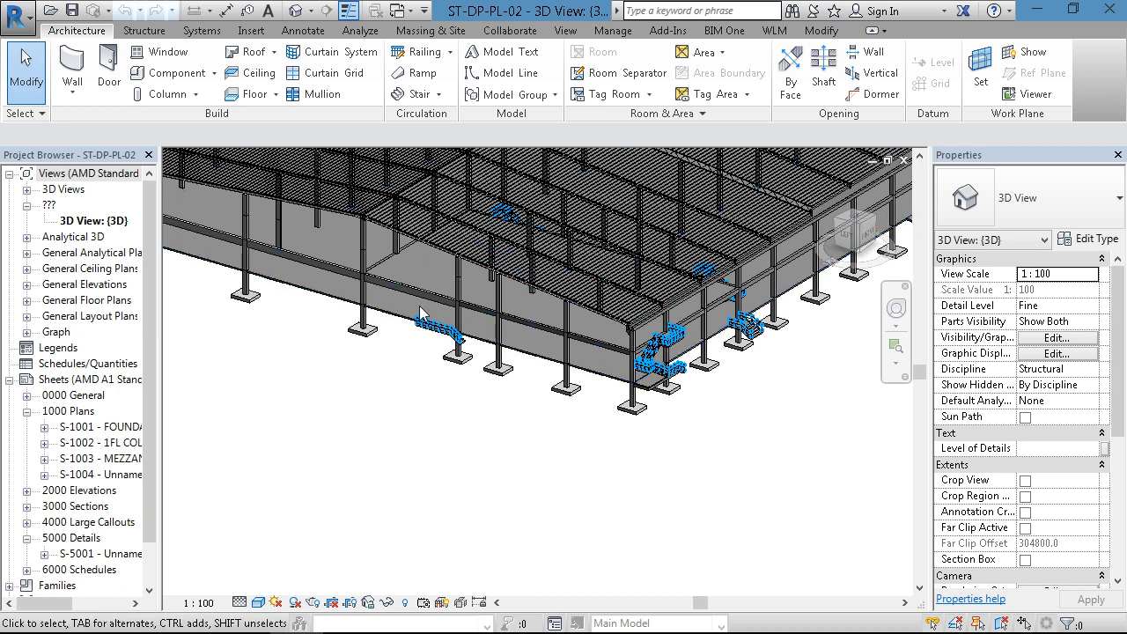
pyautogui.scroll(4, 407, 288)
pyautogui.scroll(2, 408, 286)
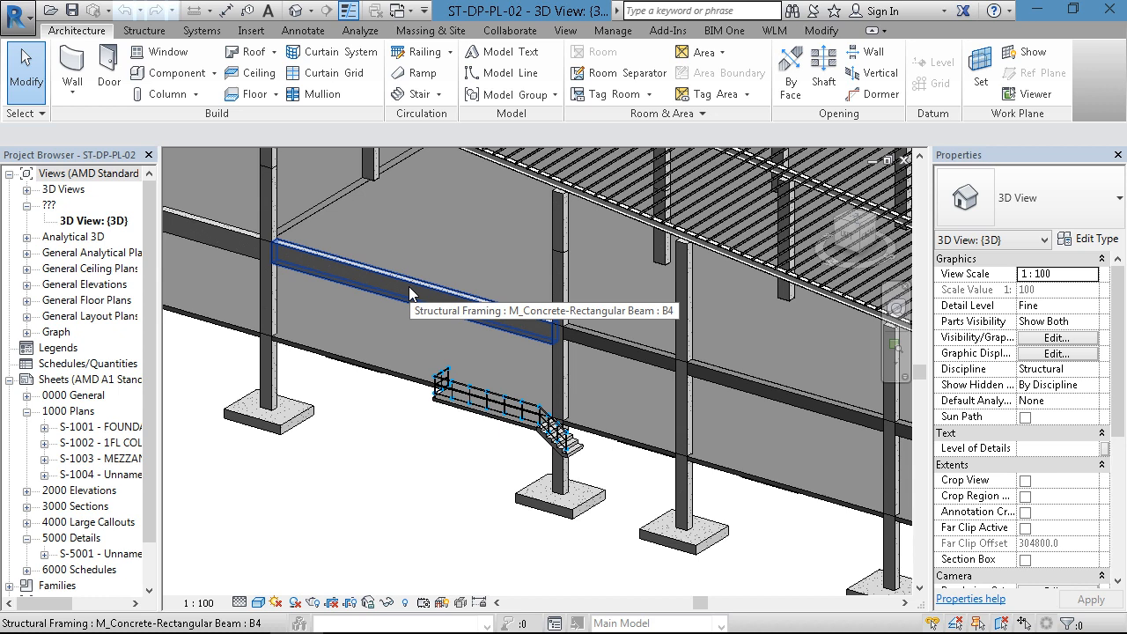
pyautogui.scroll(-3, 435, 240)
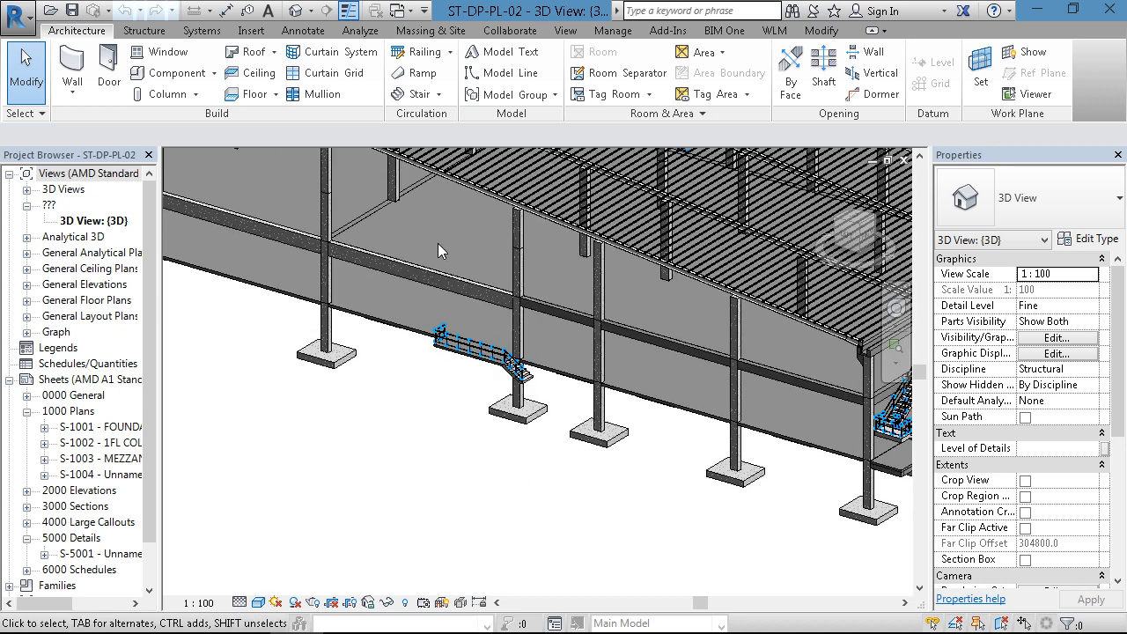
pyautogui.scroll(2, 565, 248)
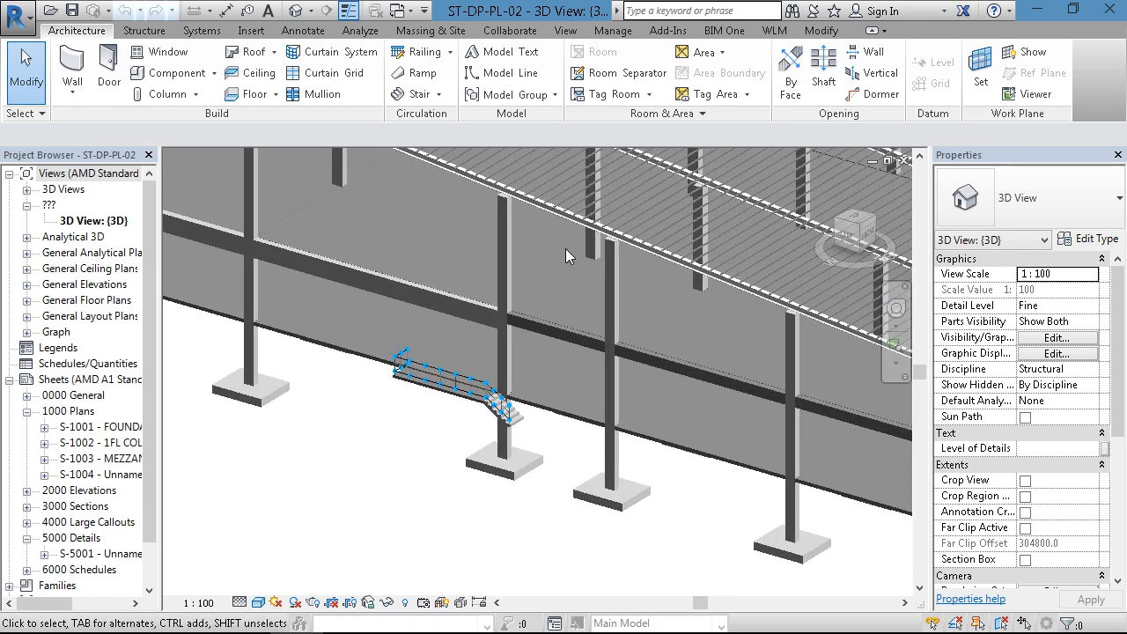
pyautogui.scroll(-2, 523, 249)
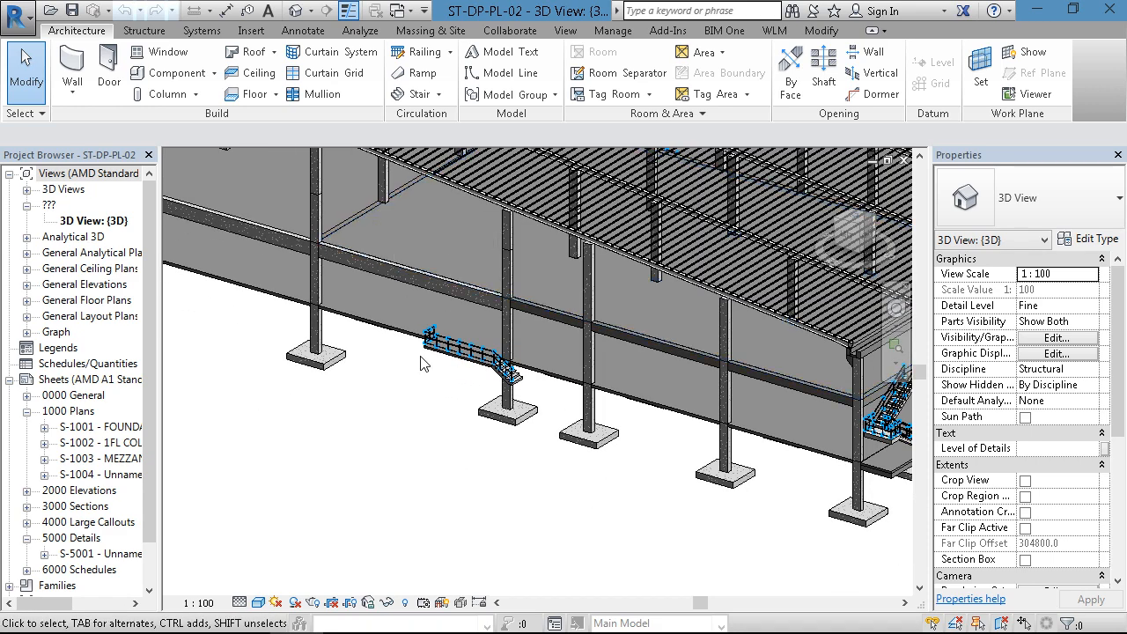
# - Orbit around to the long side of the building and view the whole structural model
pyautogui.scroll(-4, 421, 364)
pyautogui.keyDown('shift'); pyautogui.moveTo(432, 378); pyautogui.dragTo(679, 357, button='middle'); pyautogui.keyUp('shift')
pyautogui.scroll(2, 339, 319)
pyautogui.moveTo(343, 319); pyautogui.dragTo(448, 388, button='middle')
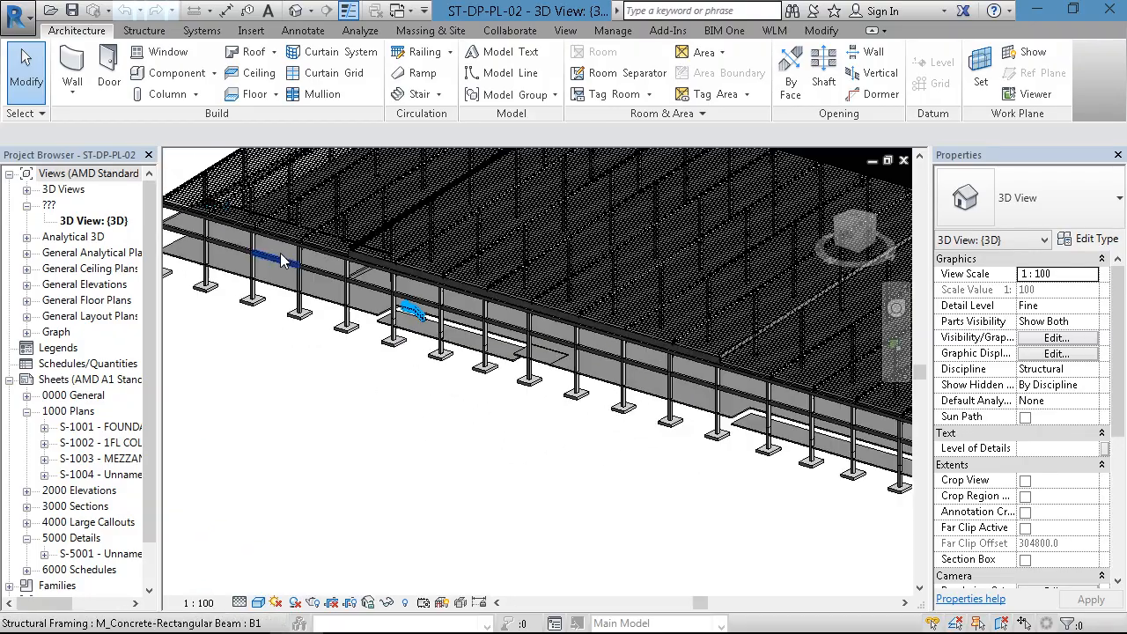
pyautogui.scroll(3, 222, 216)
pyautogui.scroll(-7, 229, 229)
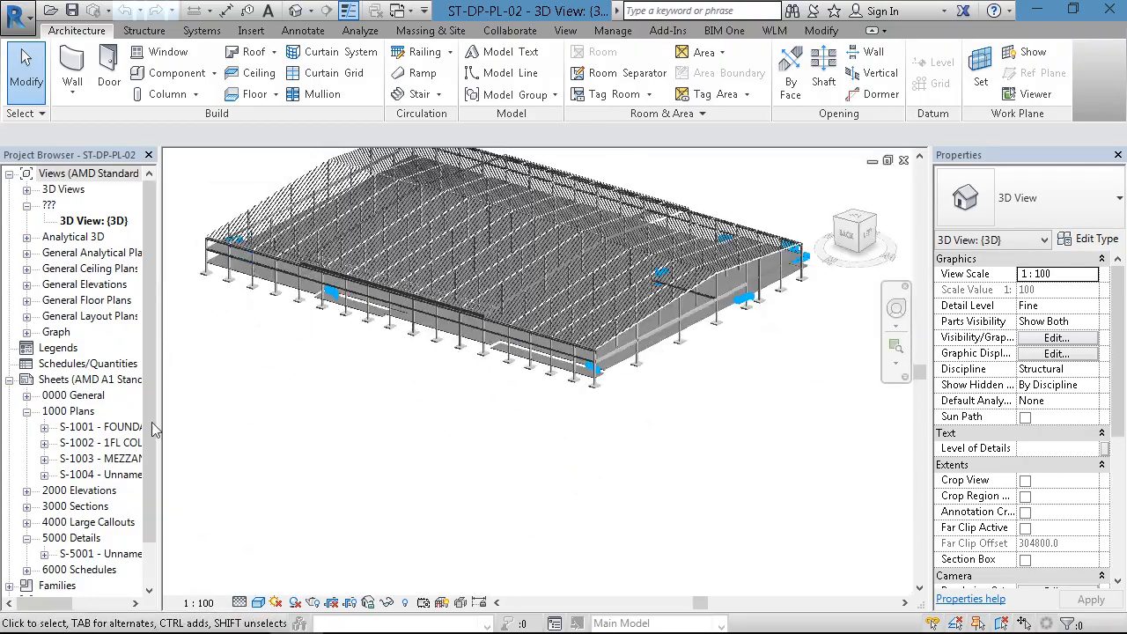
# - Reload the unloaded Revit link AR-DP-PL-R1.rvt
pyautogui.scroll(-1, 147, 501)
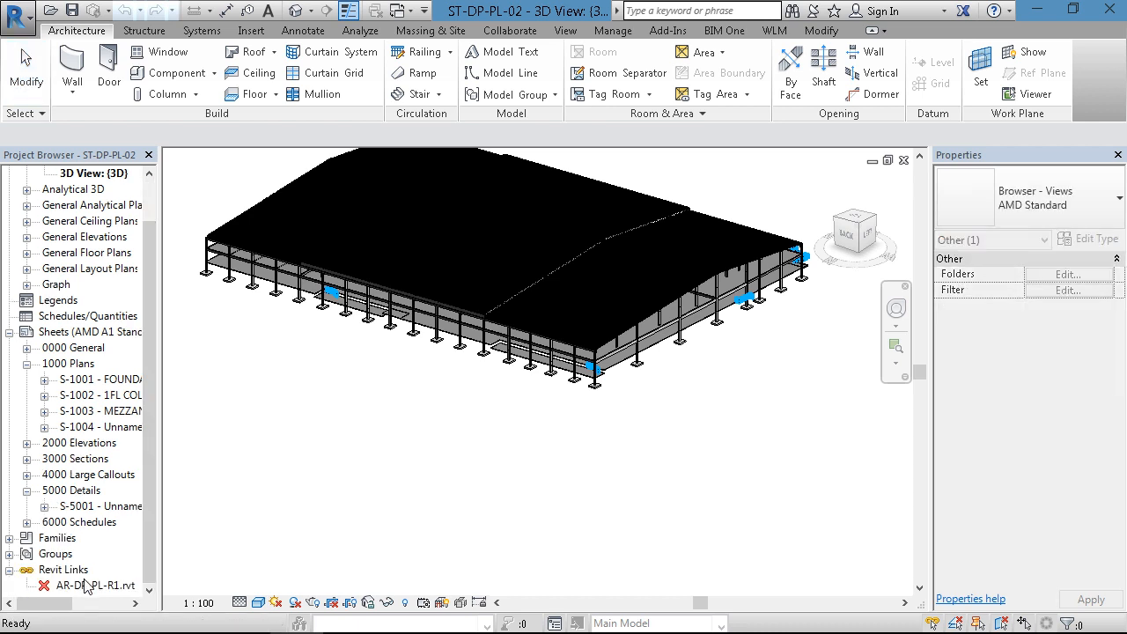
pyautogui.rightClick(88, 585)
pyautogui.click(132, 293)
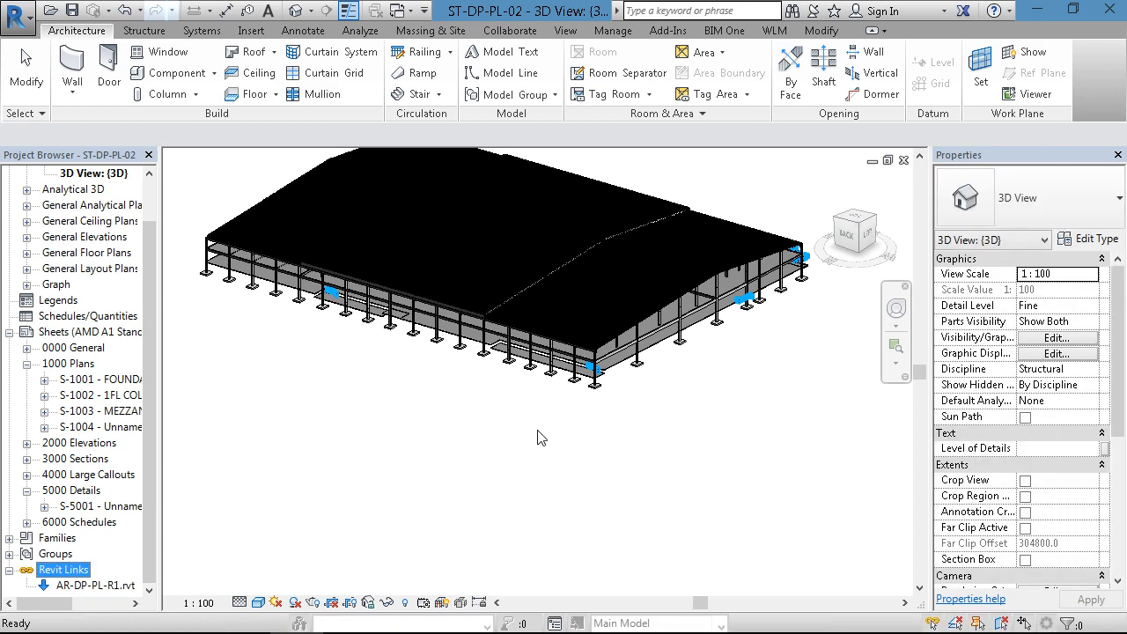
# - Turn on the visibility of the linked model AR-DP-PL-R1.rvt in the 3D view's Visibility/Graphic Overrides
pyautogui.press('v')
pyautogui.press('g')
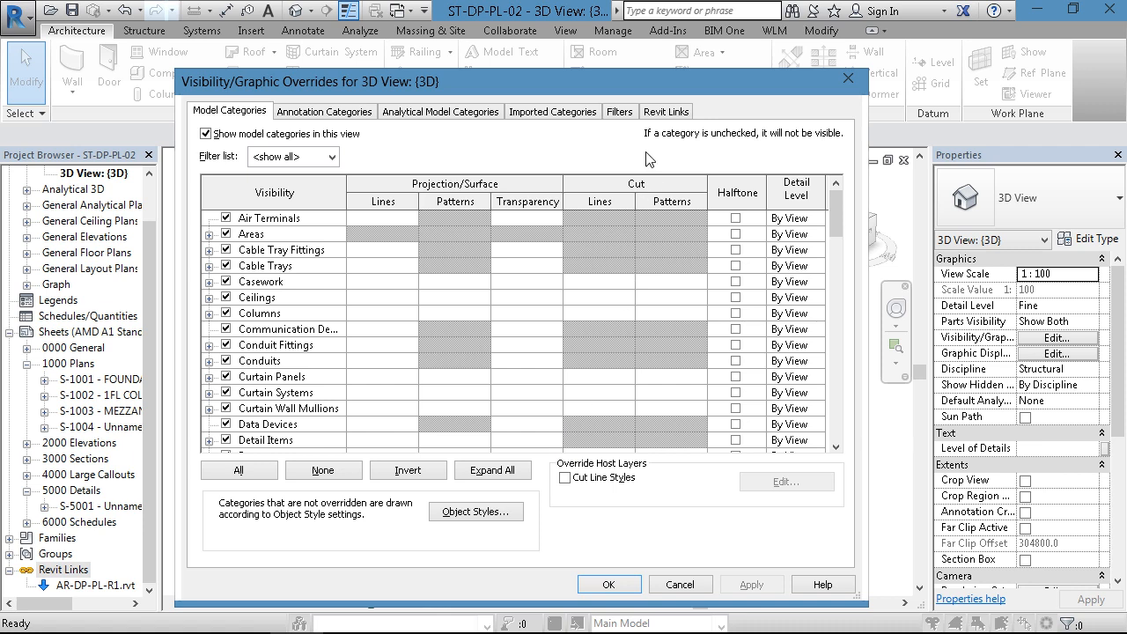
pyautogui.click(665, 112)
pyautogui.click(224, 189)
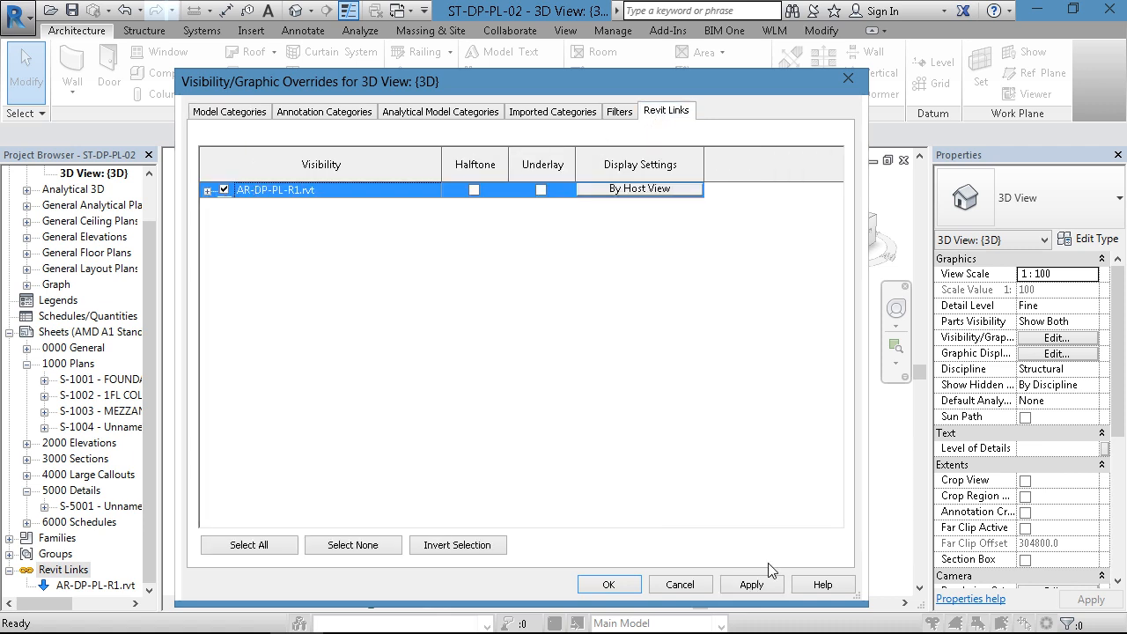
pyautogui.click(755, 583)
pyautogui.press('Return')
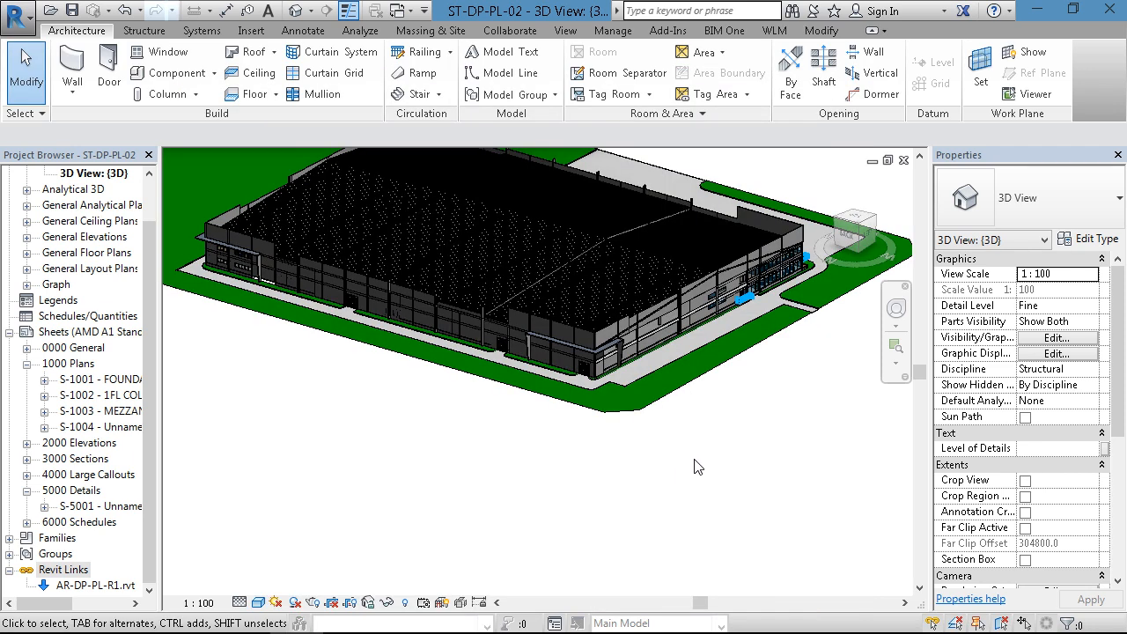
# - Enable the section box in the 3D view and bring its boundary around the building into sight
pyautogui.scroll(4, 738, 330)
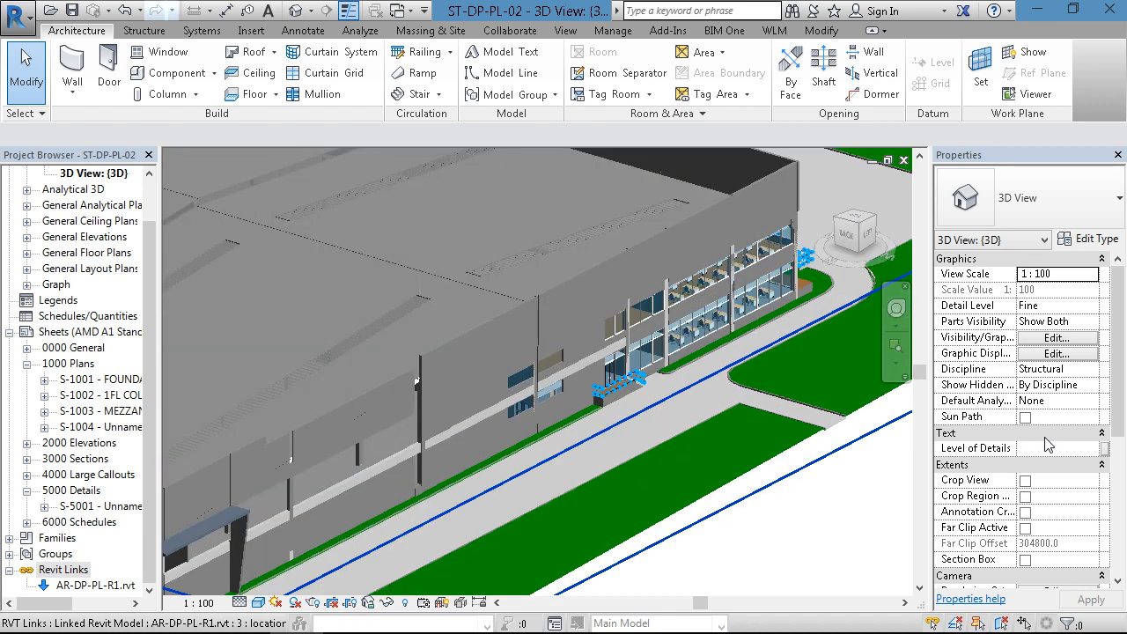
pyautogui.click(1025, 560)
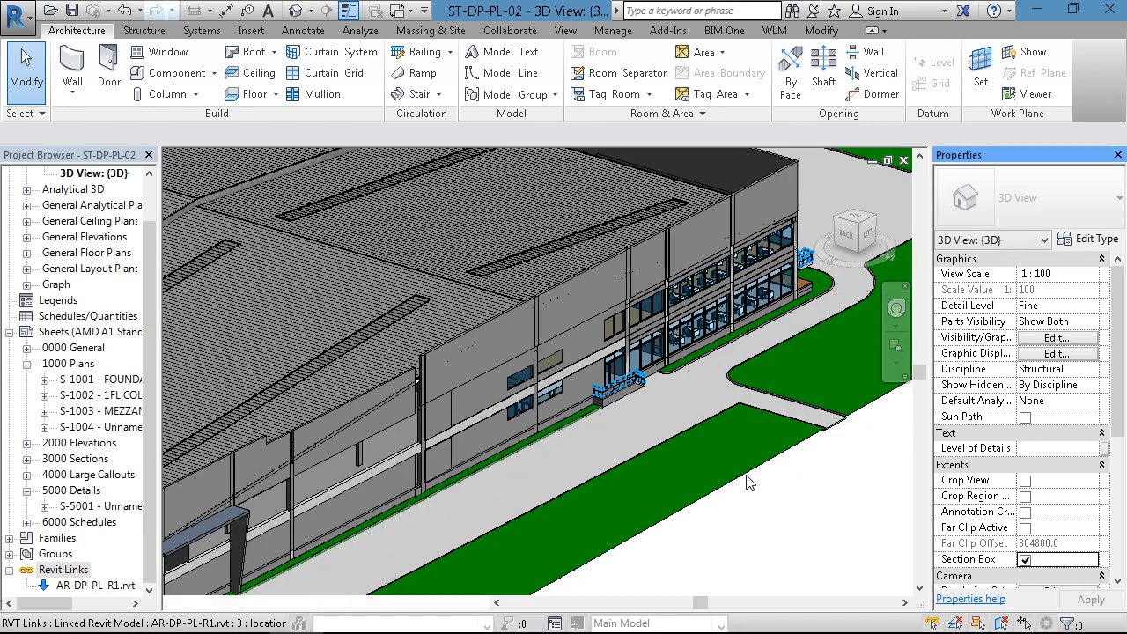
pyautogui.scroll(-3, 730, 524)
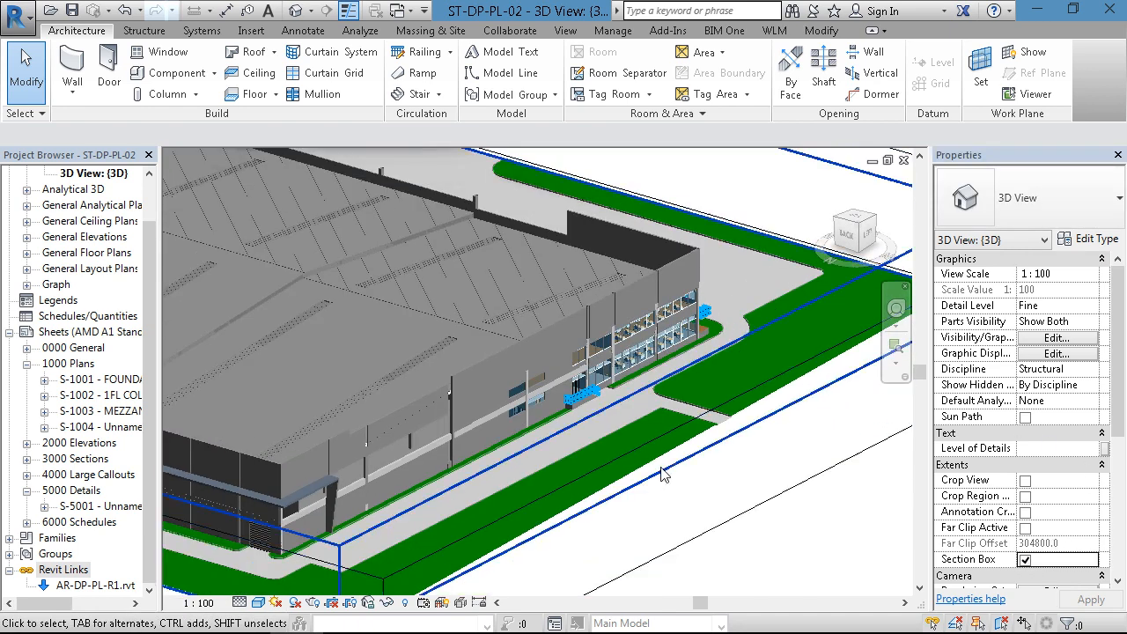
# - Pull the section box's long side face inward until it cuts through the building and exposes the office interior
pyautogui.click(729, 525)
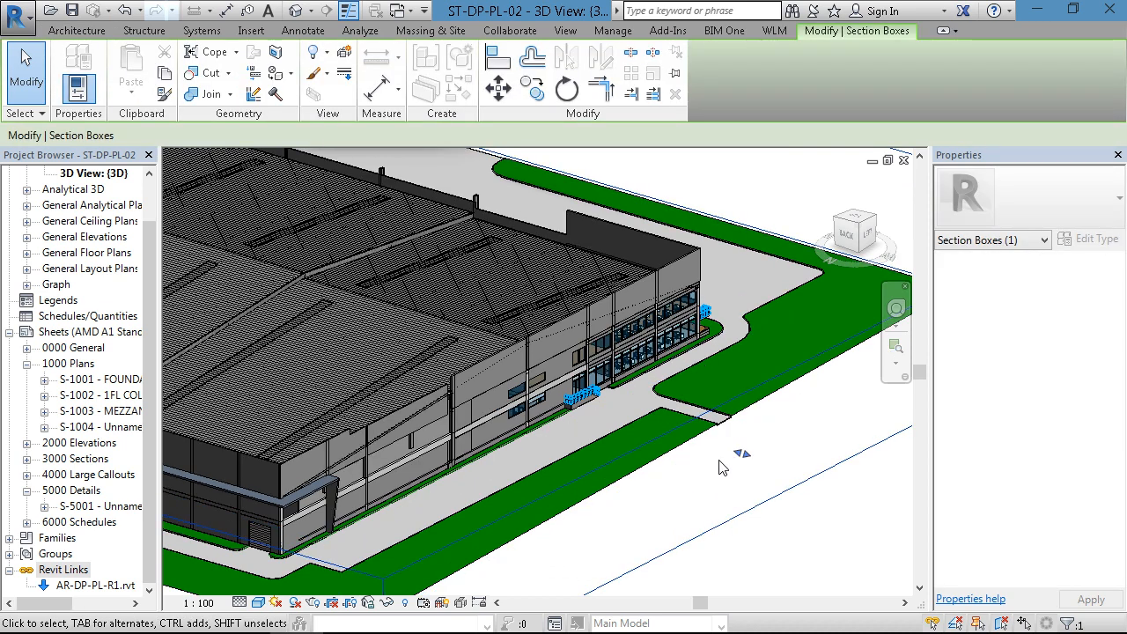
pyautogui.moveTo(636, 414); pyautogui.dragTo(528, 359)
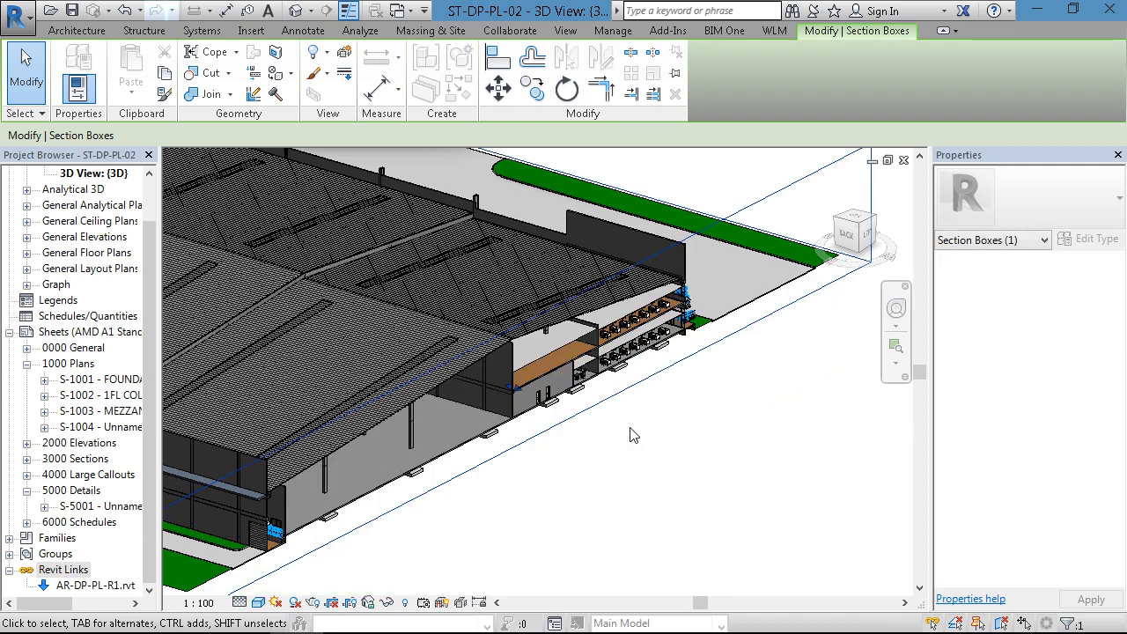
pyautogui.scroll(5, 627, 370)
pyautogui.scroll(1, 609, 385)
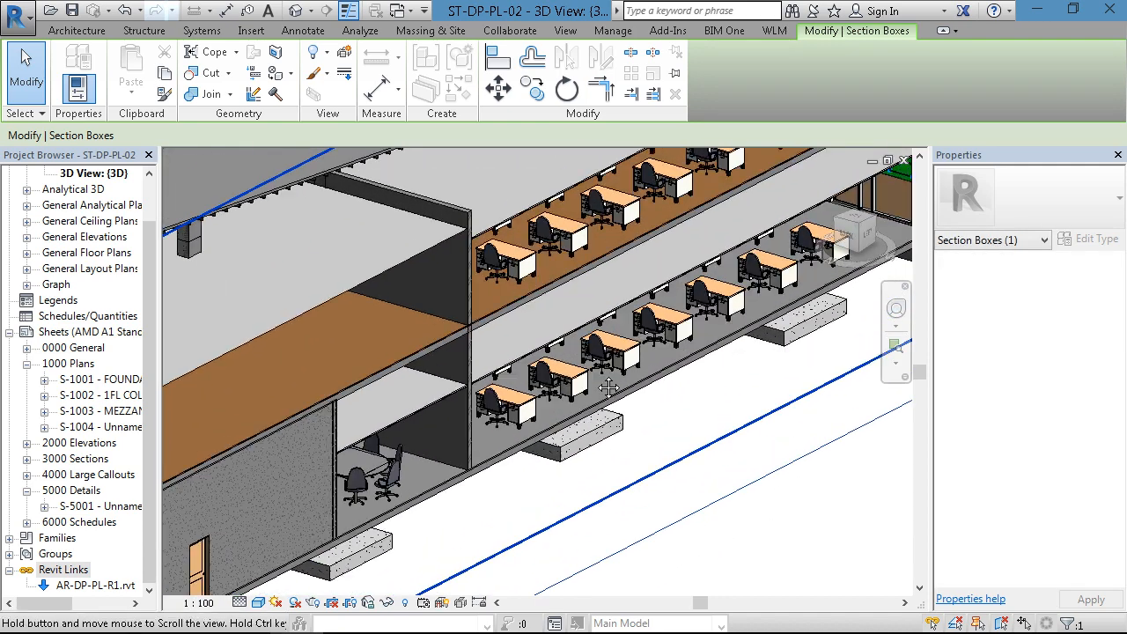
# - Examine the sectioned two-storey office area, with its floor slabs, furniture and rectangular footings beneath the ground floor
pyautogui.moveTo(607, 384); pyautogui.dragTo(524, 458, button='middle')
pyautogui.scroll(3, 692, 423)
pyautogui.scroll(-2, 692, 420)
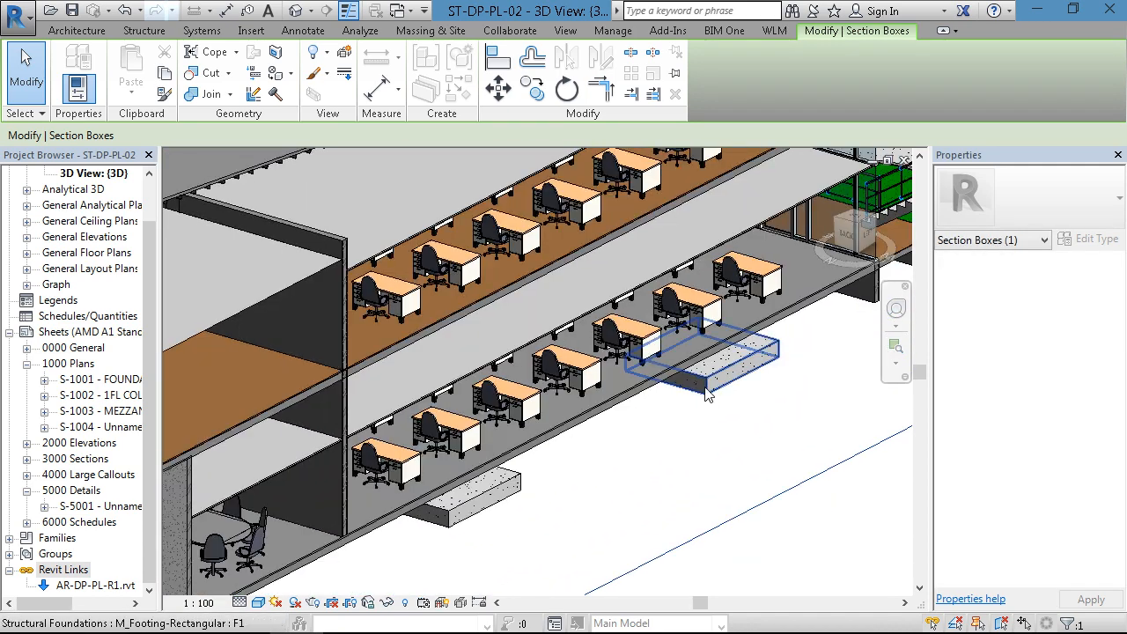
pyautogui.click(708, 394)
pyautogui.press('Escape')
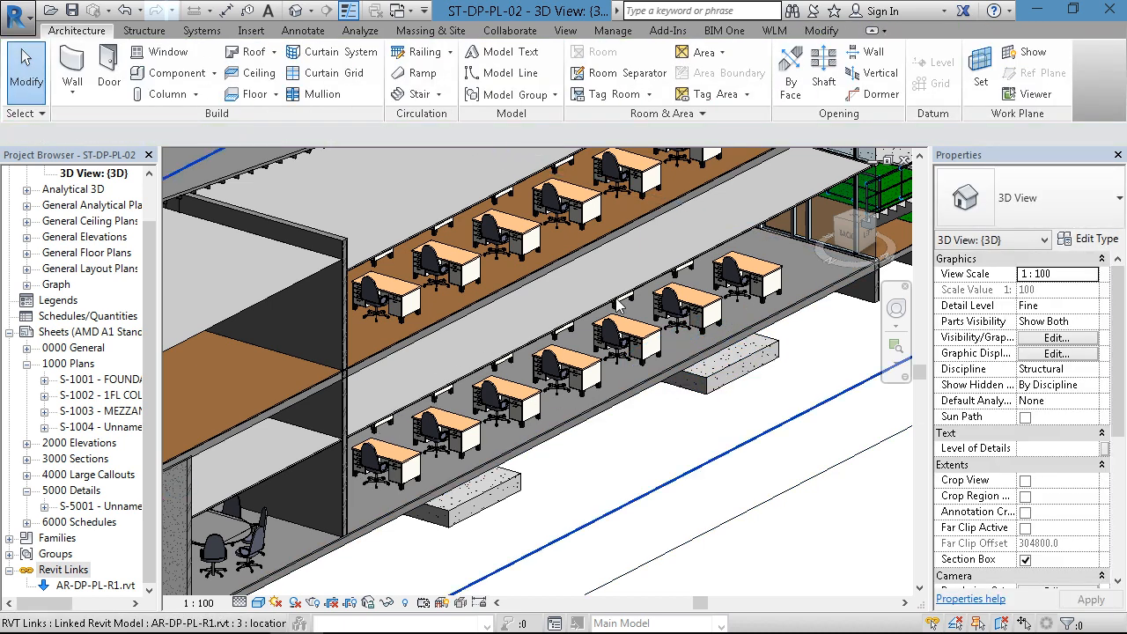
pyautogui.scroll(-1, 598, 322)
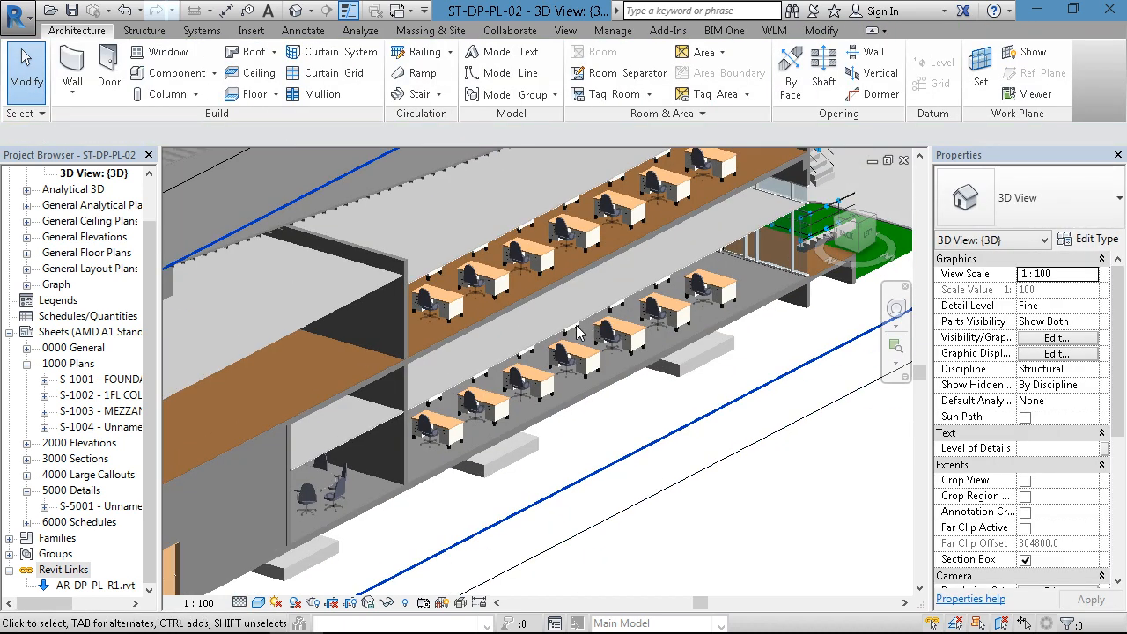
pyautogui.moveTo(628, 245); pyautogui.dragTo(683, 430, button='middle')
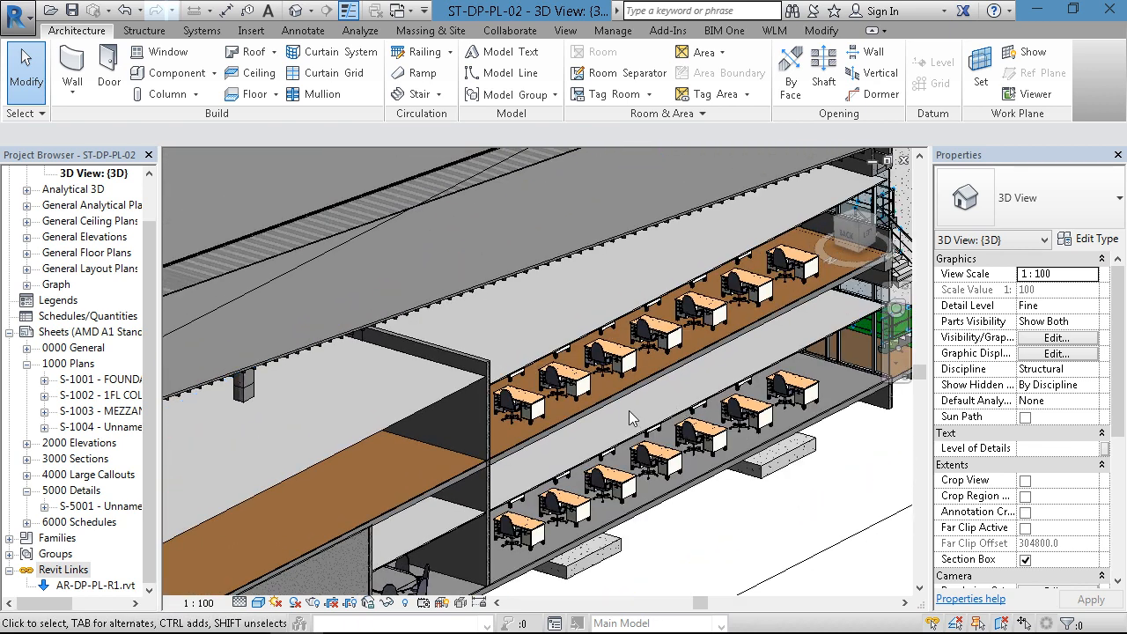
pyautogui.keyDown('shift'); pyautogui.moveTo(631, 401); pyautogui.dragTo(595, 395, button='middle'); pyautogui.keyUp('shift')
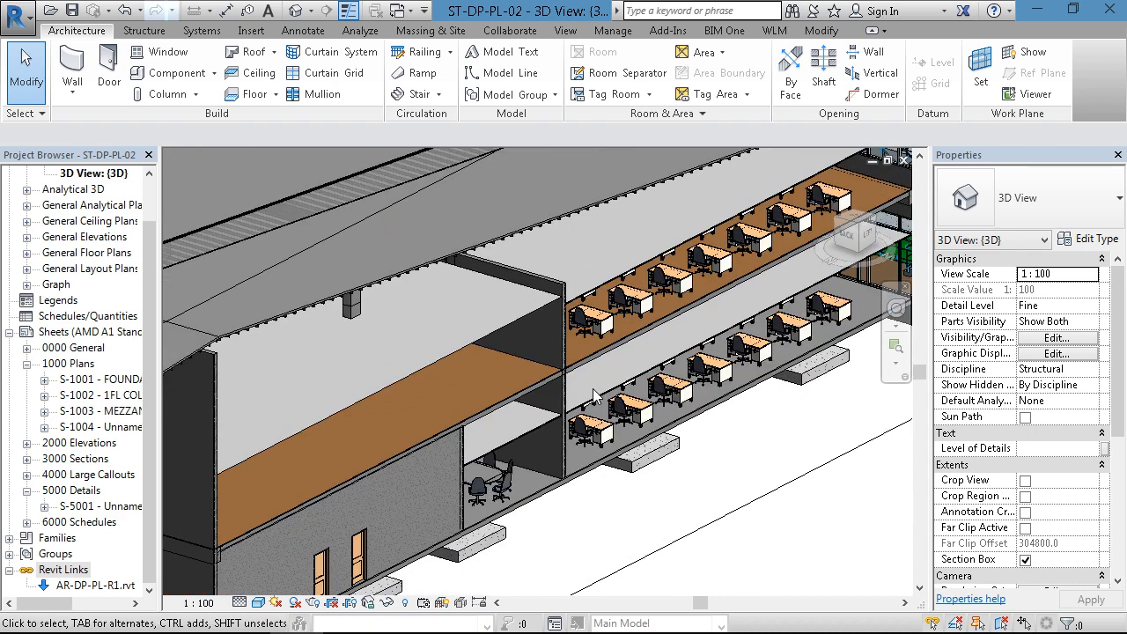
# - Inspect the C-shaped purlins under the cut roof edge above the mezzanine at close range
pyautogui.scroll(-1, 593, 389)
pyautogui.moveTo(521, 425); pyautogui.dragTo(610, 398, button='middle')
pyautogui.scroll(2, 440, 297)
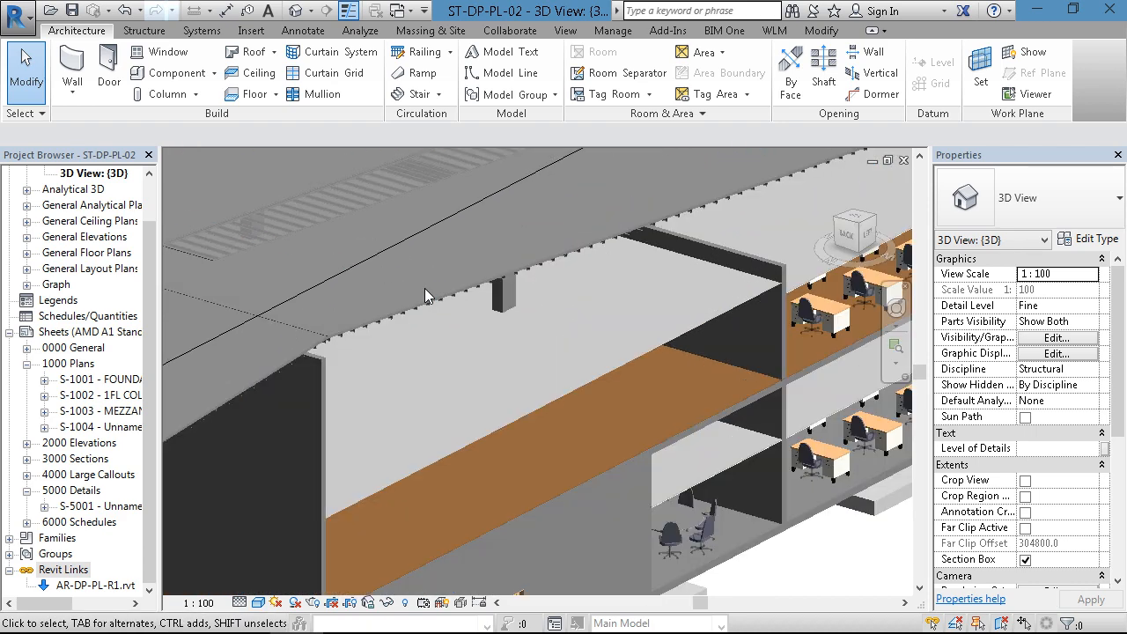
pyautogui.scroll(5, 419, 289)
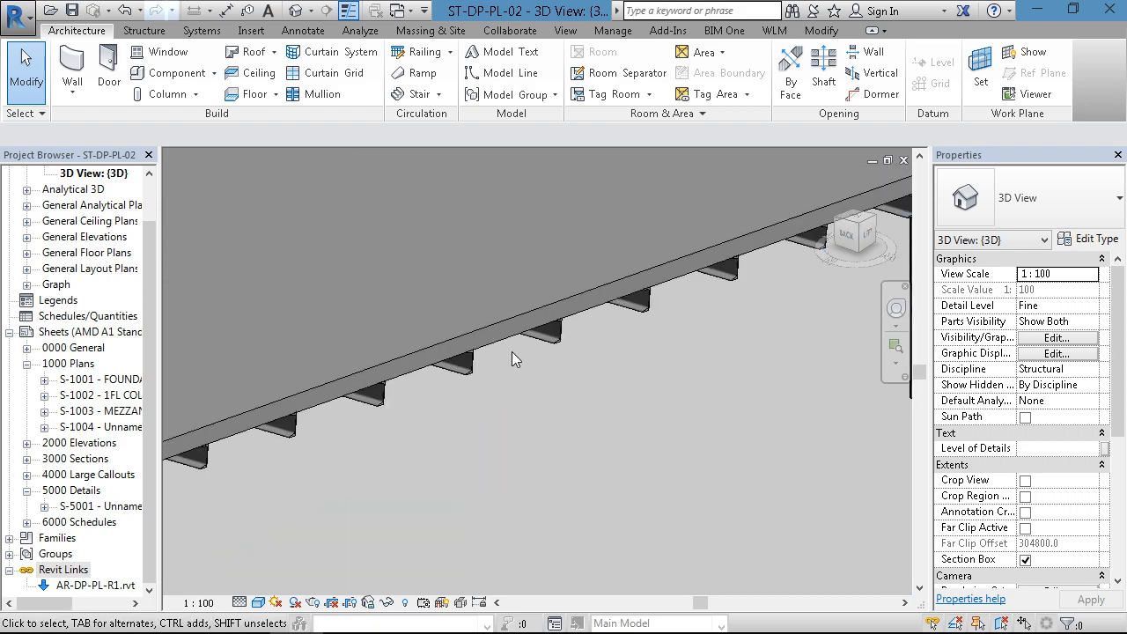
pyautogui.scroll(-4, 549, 353)
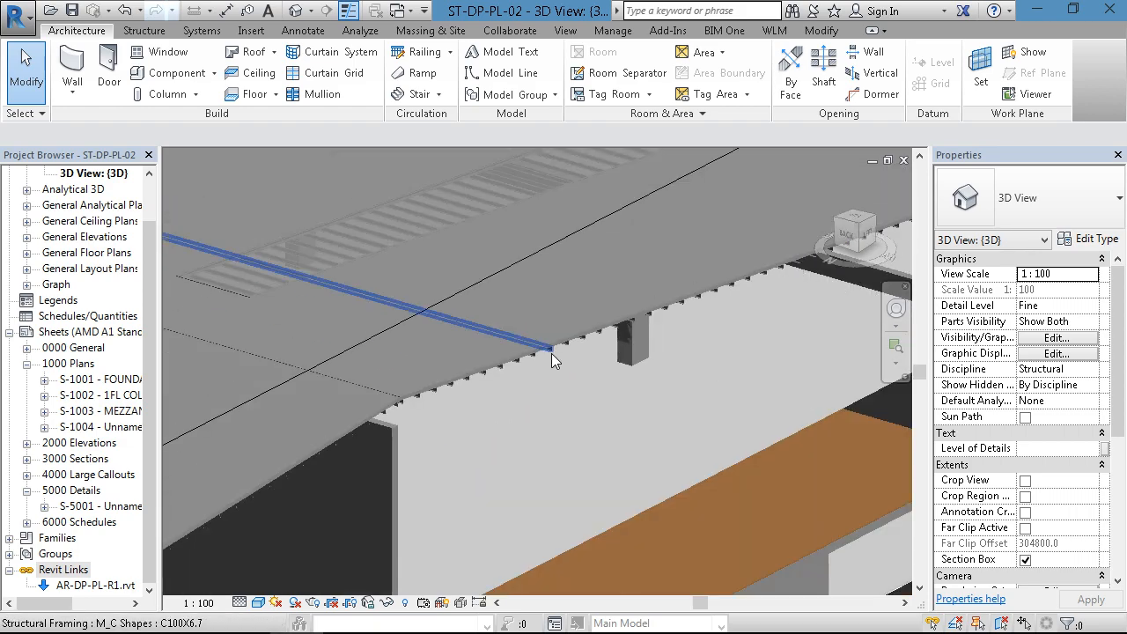
# - Examine the concrete gutter at the roof's end, including its SSlab_150 floor, B2 beam and the walls above
pyautogui.scroll(-6, 551, 353)
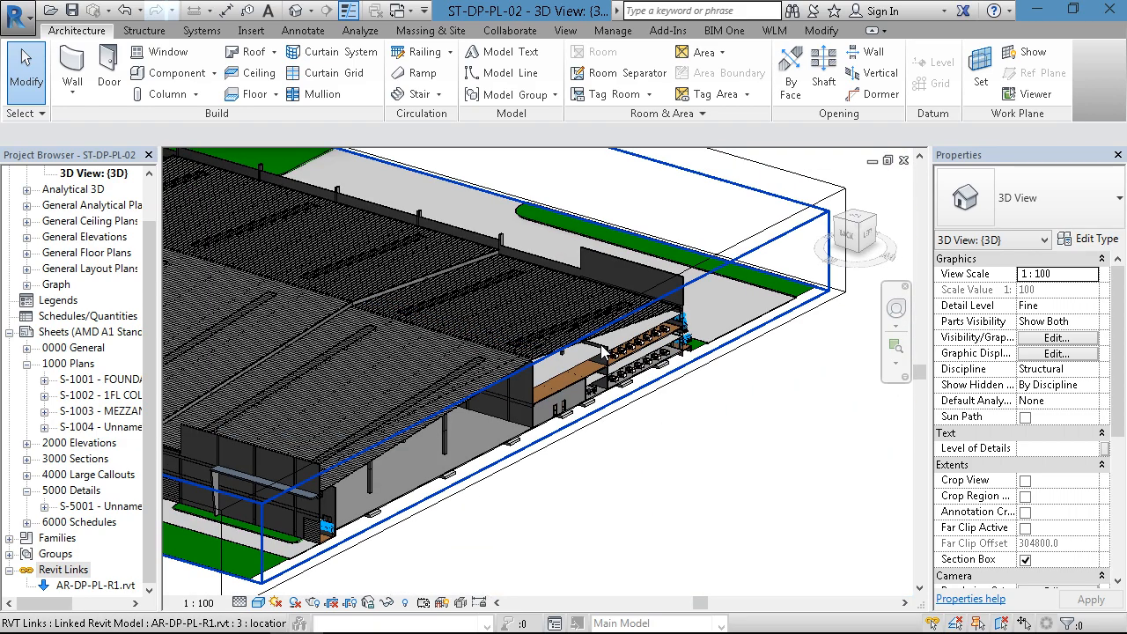
pyautogui.scroll(8, 602, 353)
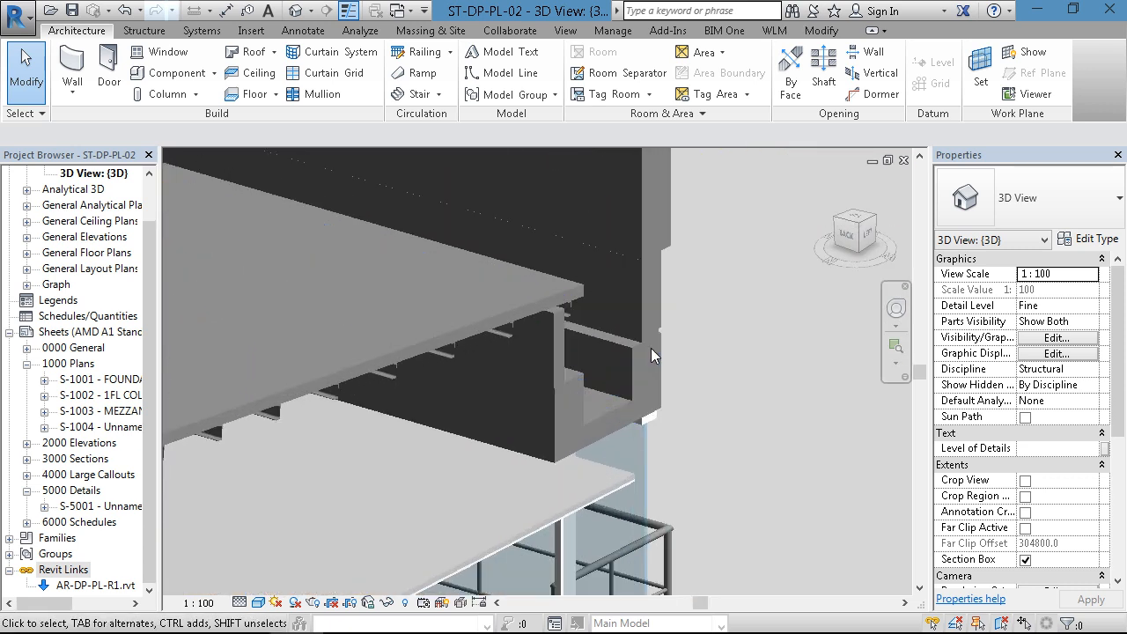
pyautogui.scroll(1, 650, 347)
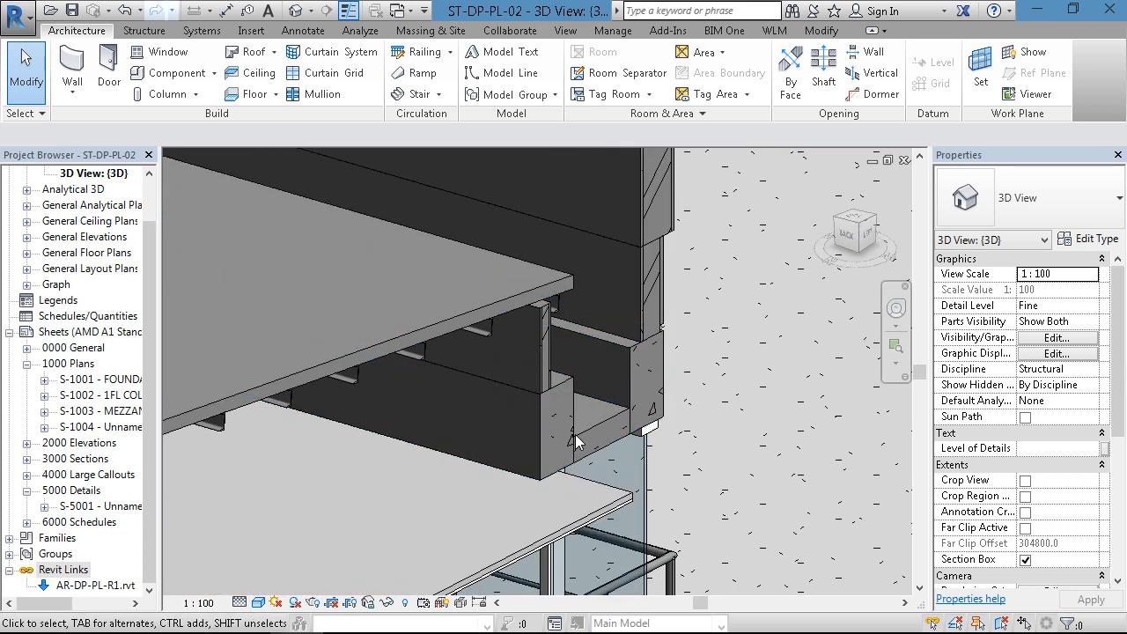
pyautogui.scroll(2, 576, 442)
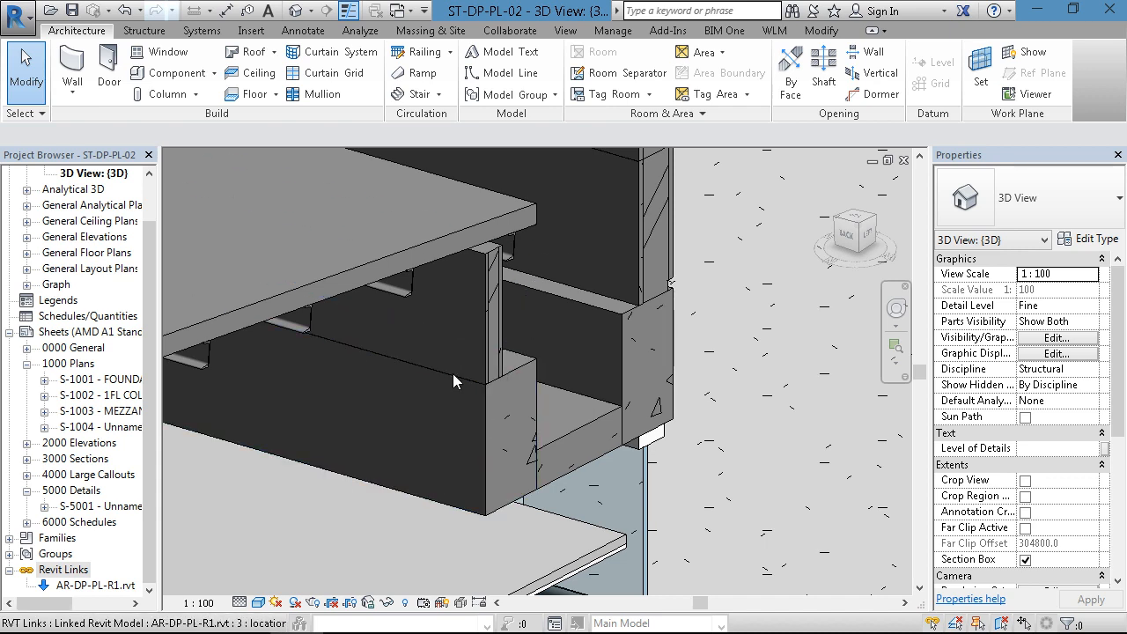
pyautogui.scroll(-2, 454, 377)
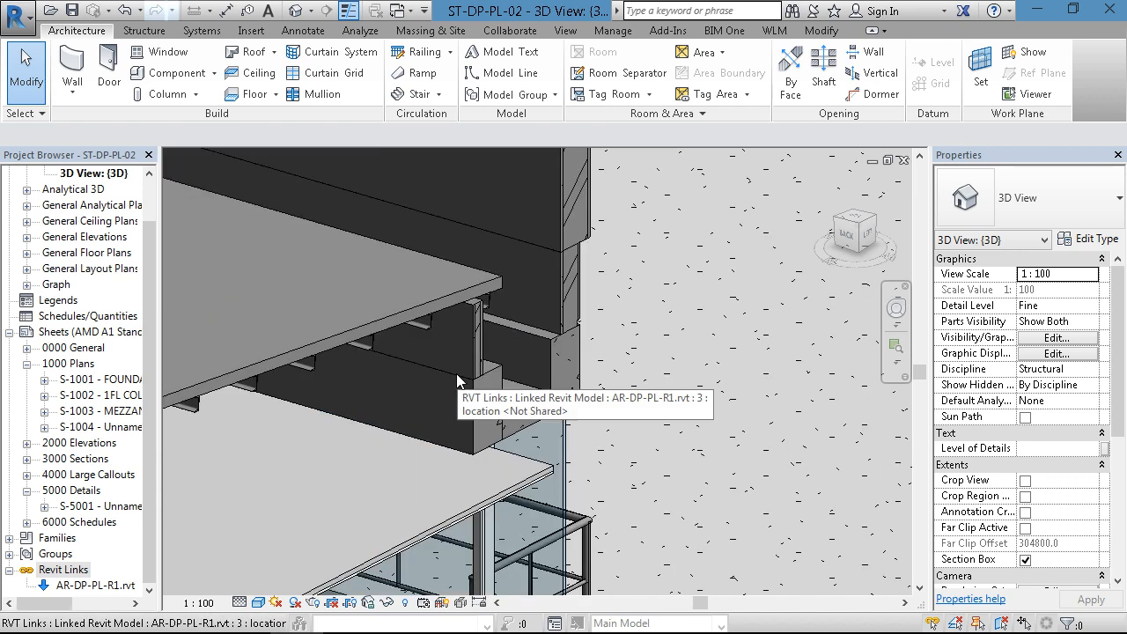
pyautogui.scroll(-1, 457, 379)
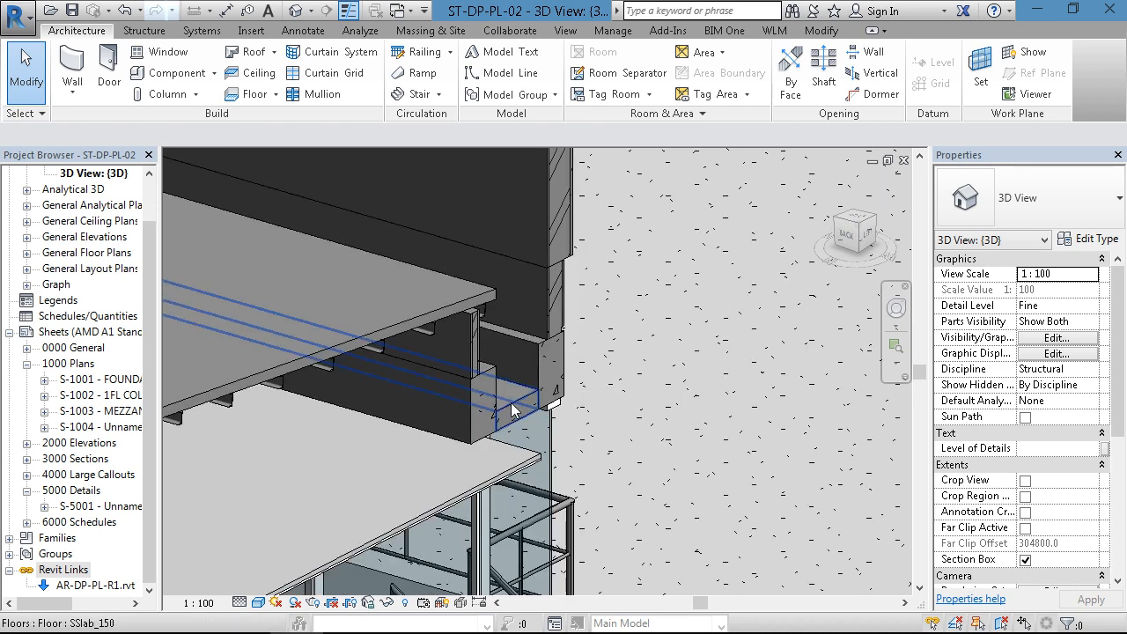
pyautogui.scroll(1, 512, 410)
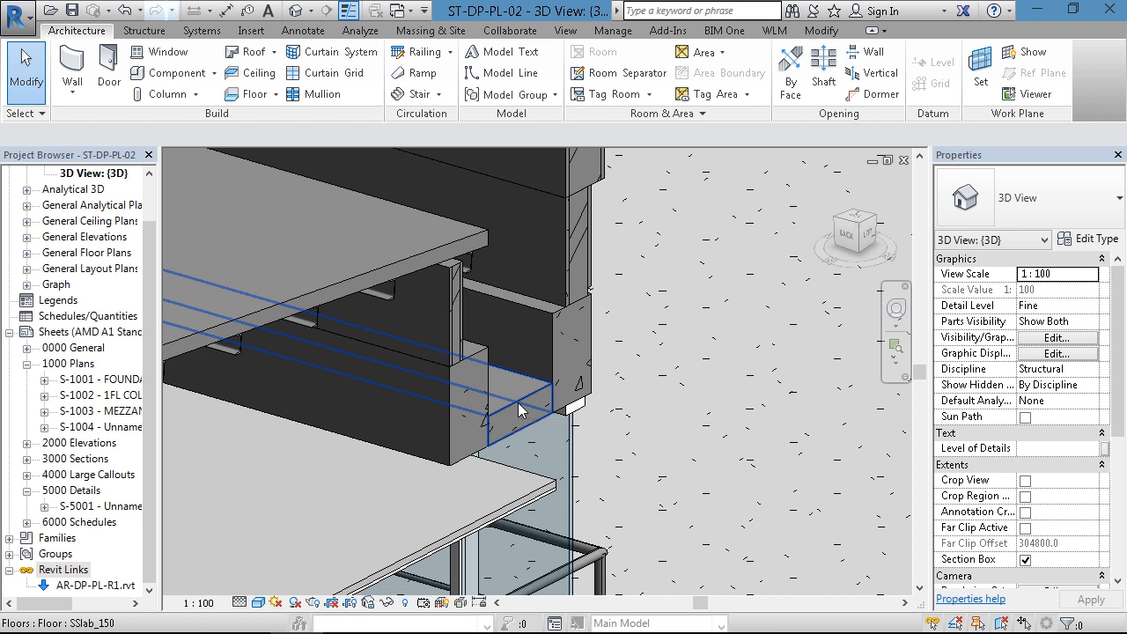
pyautogui.scroll(-2, 588, 316)
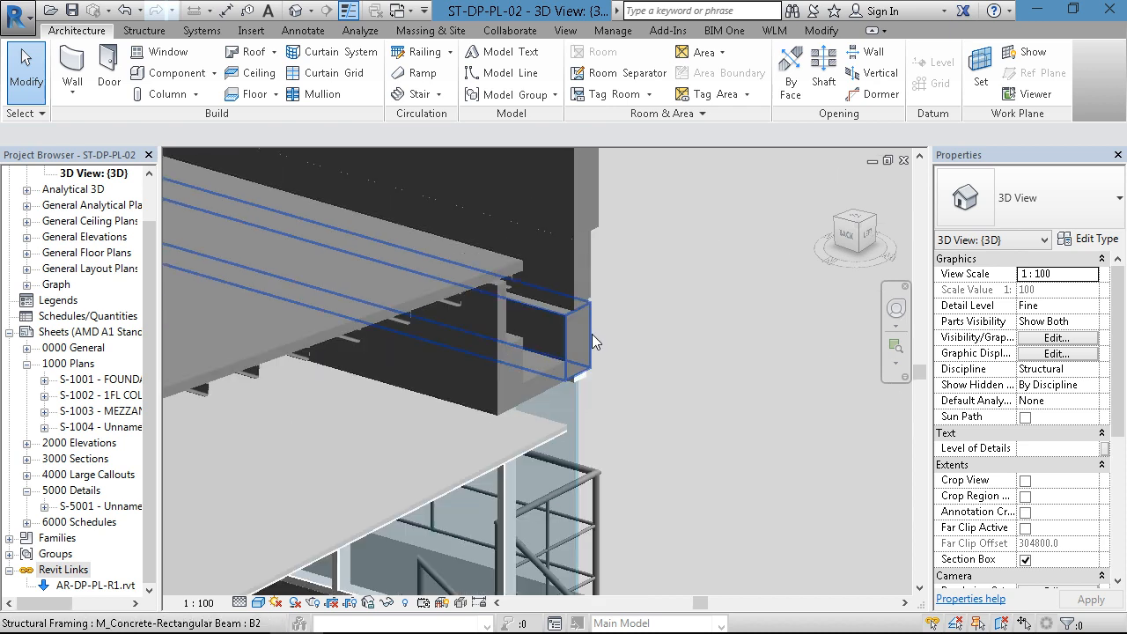
pyautogui.moveTo(622, 337); pyautogui.dragTo(742, 303, button='middle')
pyautogui.scroll(2, 698, 299)
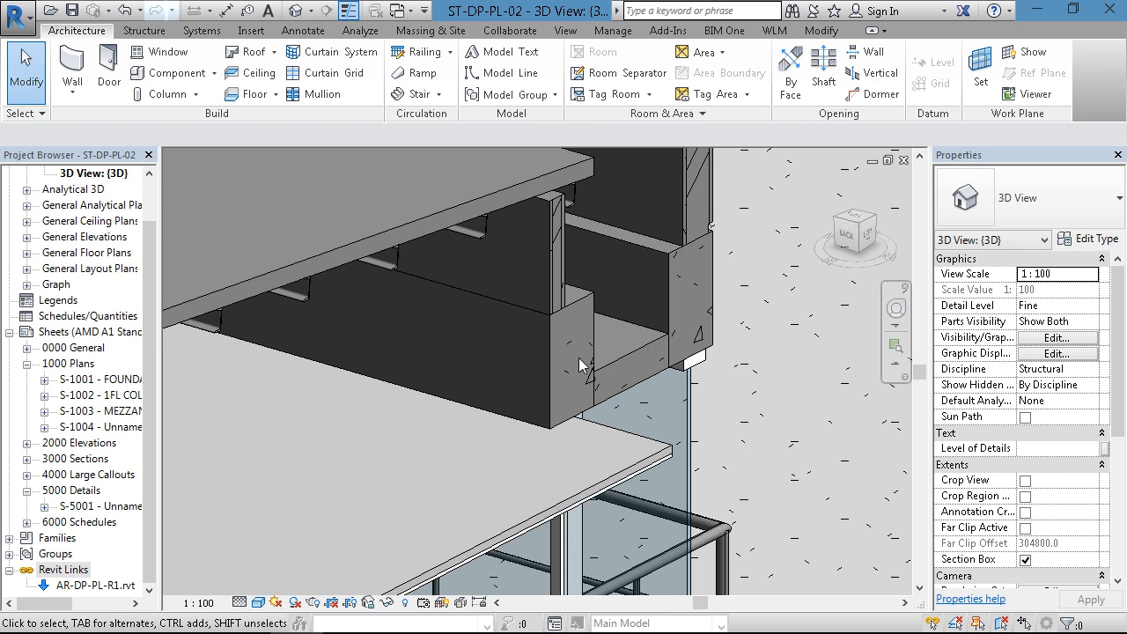
pyautogui.scroll(-5, 678, 303)
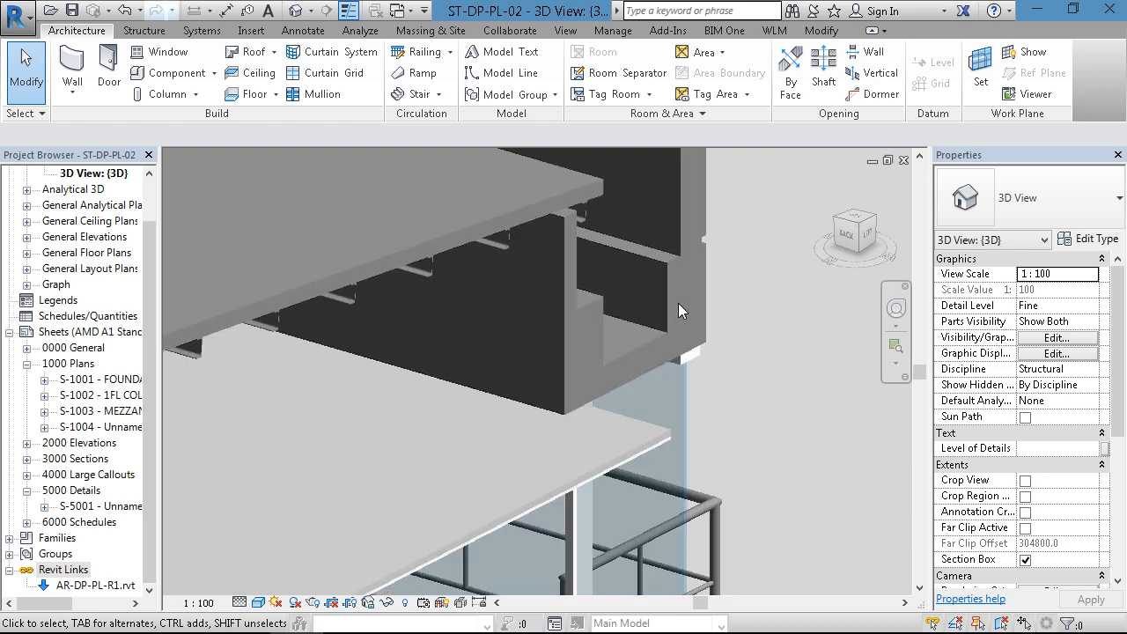
# - Orbit to the outside facade and trace the B2 beam and gutter slab above the office windows
pyautogui.keyDown('shift'); pyautogui.moveTo(720, 368); pyautogui.dragTo(517, 337, button='middle'); pyautogui.keyUp('shift')
pyautogui.scroll(-5, 625, 356)
pyautogui.moveTo(363, 385); pyautogui.dragTo(440, 420, button='middle')
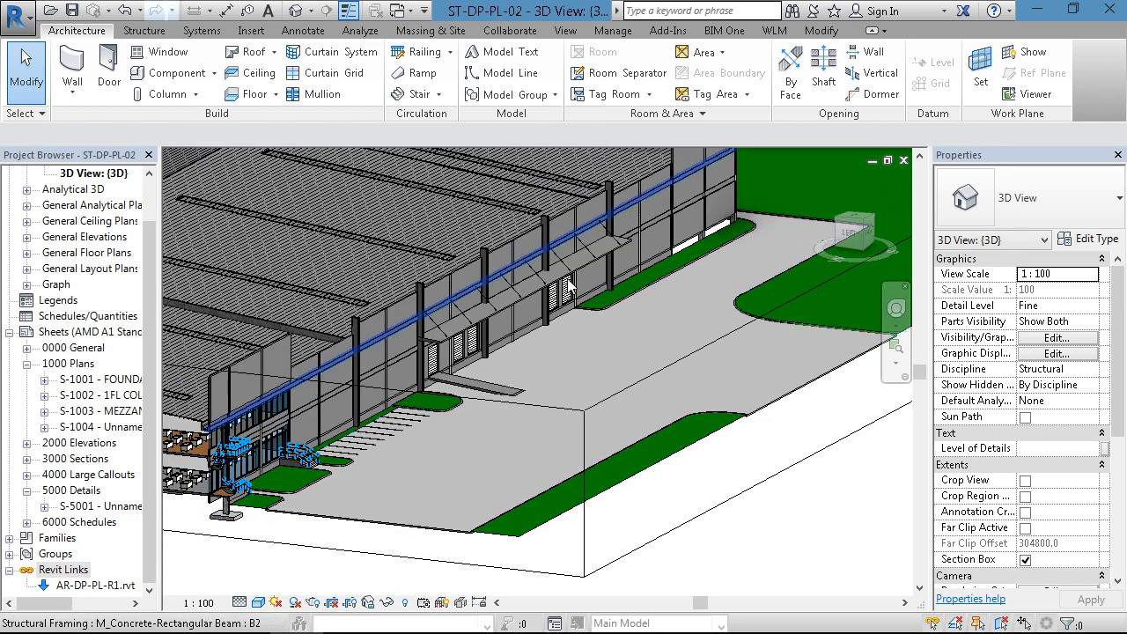
pyautogui.scroll(2, 401, 334)
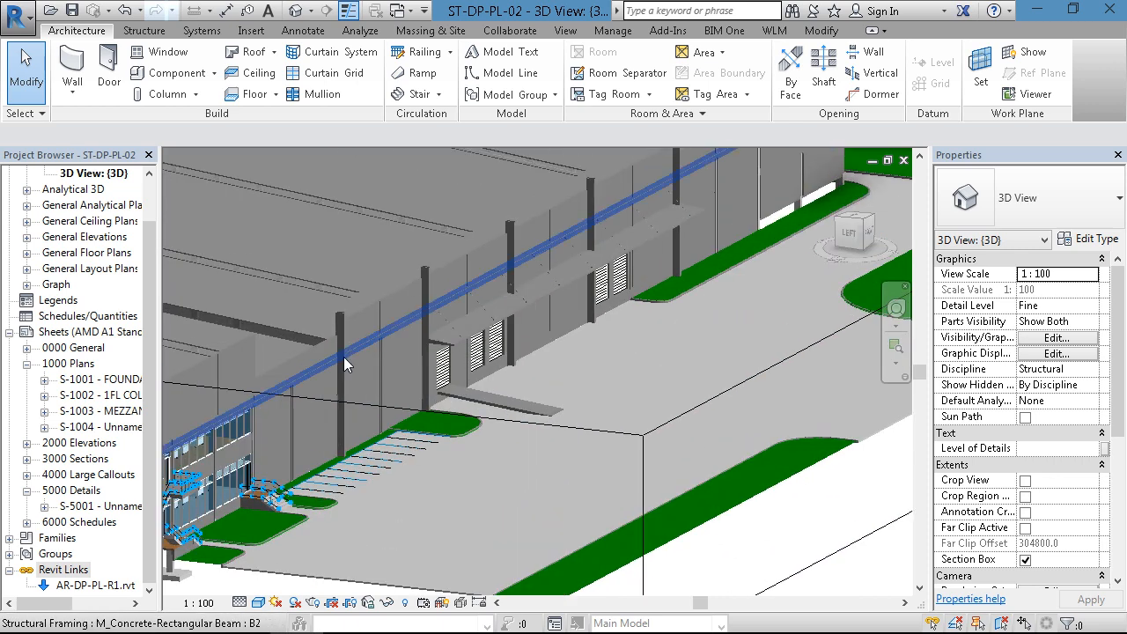
pyautogui.moveTo(373, 370); pyautogui.dragTo(465, 363, button='middle')
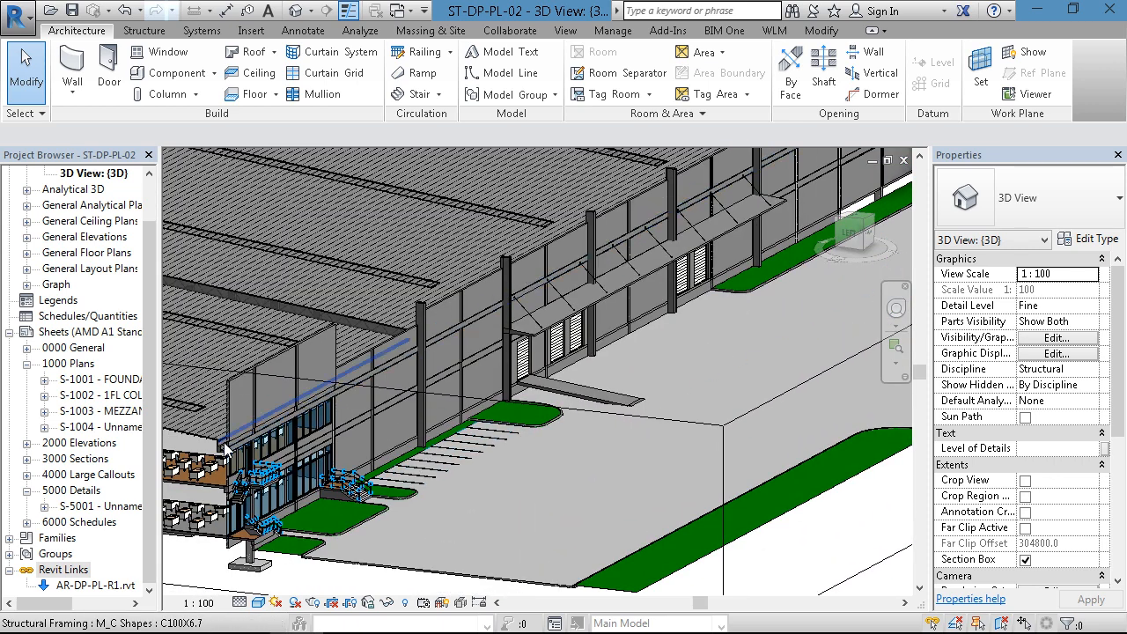
pyautogui.scroll(2, 231, 452)
pyautogui.scroll(3, 231, 452)
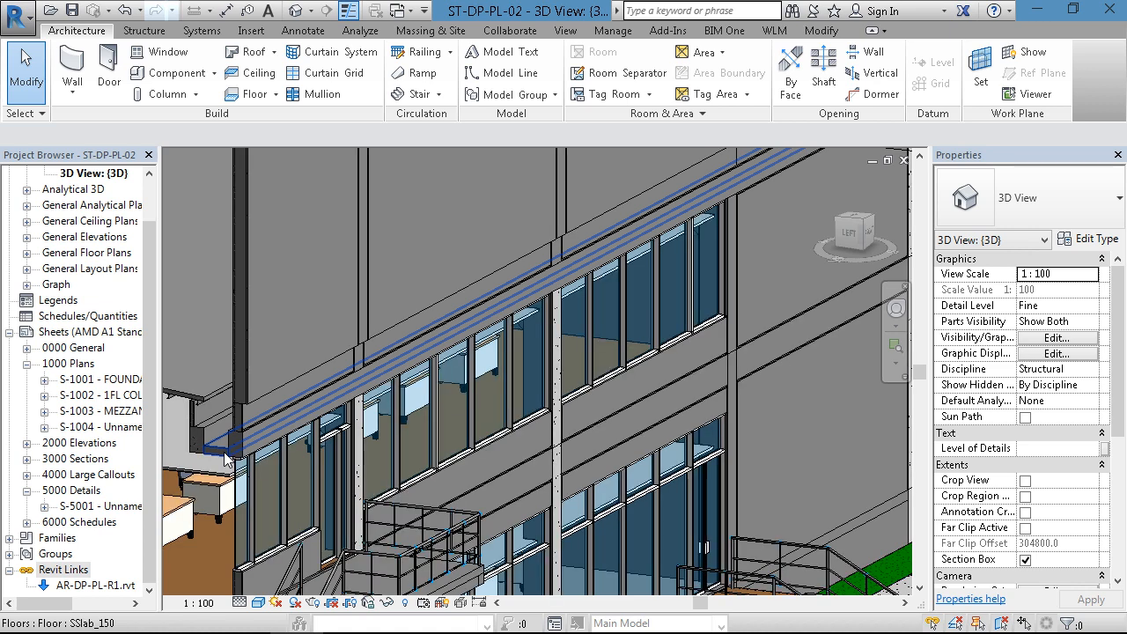
pyautogui.scroll(-2, 229, 456)
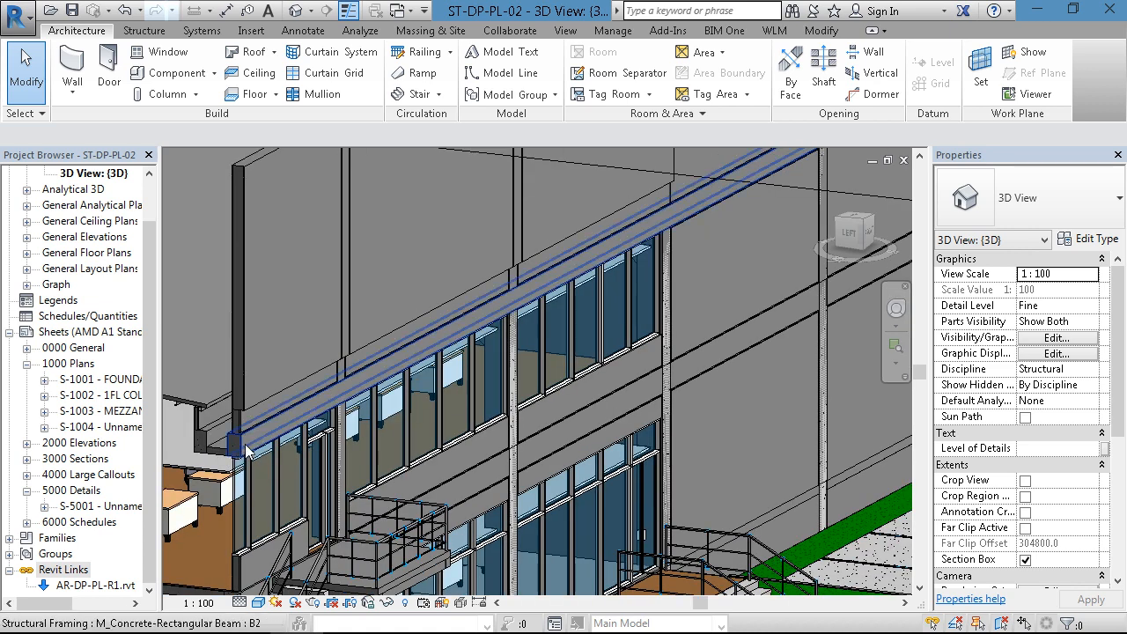
pyautogui.scroll(-3, 247, 450)
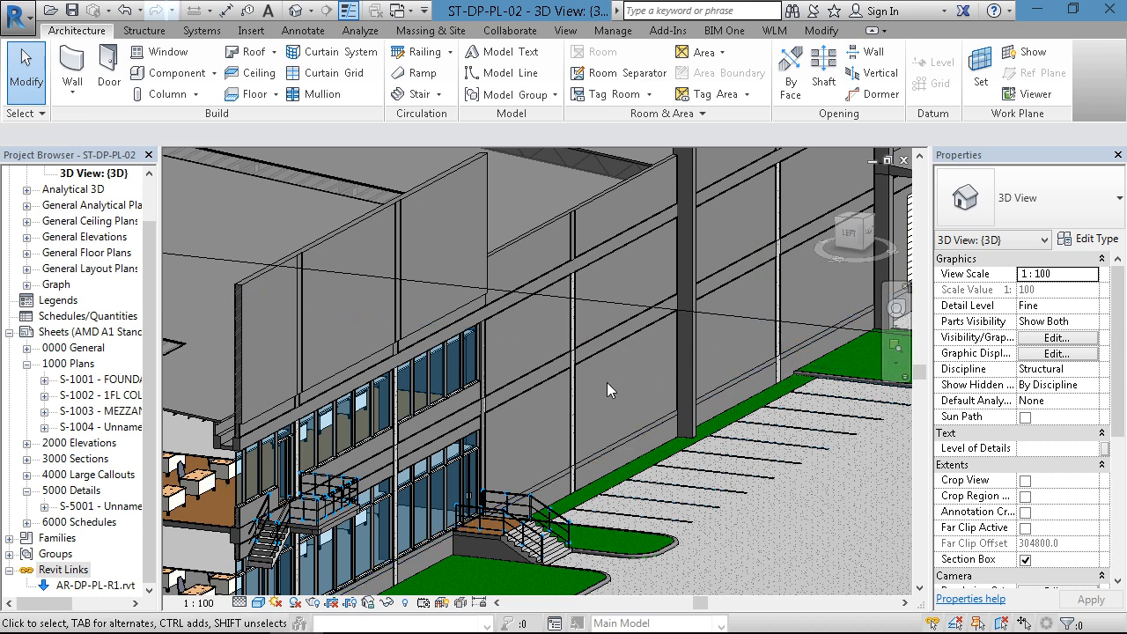
# - Look up the reload and unload options of the AR-DP-PL-R1.rvt link and view the whole sectioned building from the cut side
pyautogui.rightClick(89, 587)
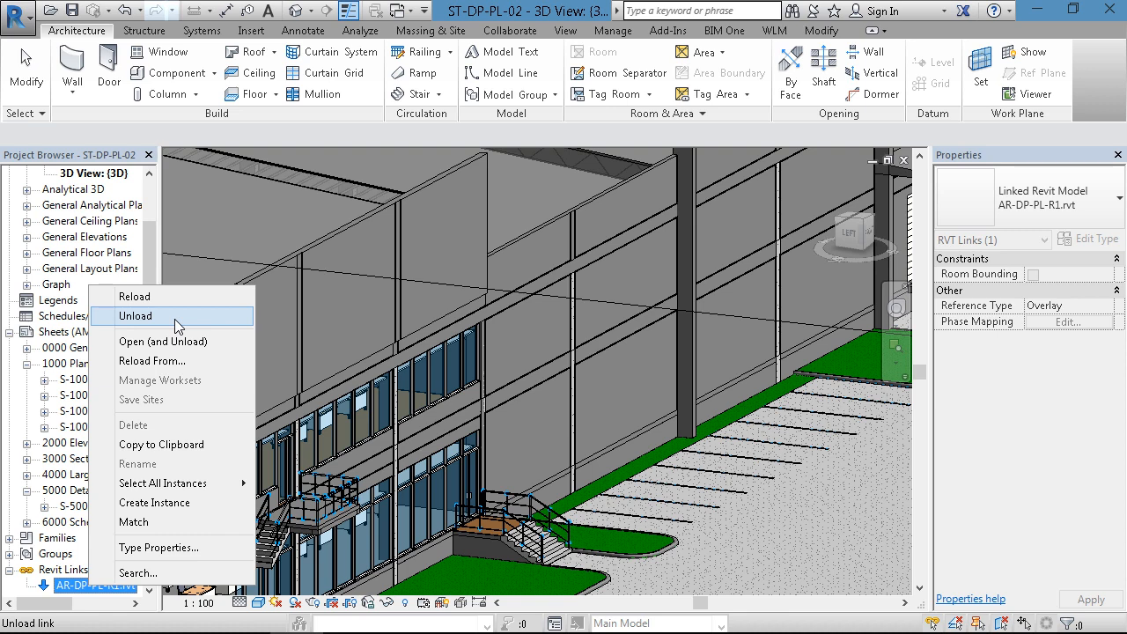
pyautogui.click(789, 515)
pyautogui.scroll(-3, 794, 513)
pyautogui.moveTo(732, 549); pyautogui.dragTo(800, 416, button='middle')
pyautogui.scroll(-3, 558, 500)
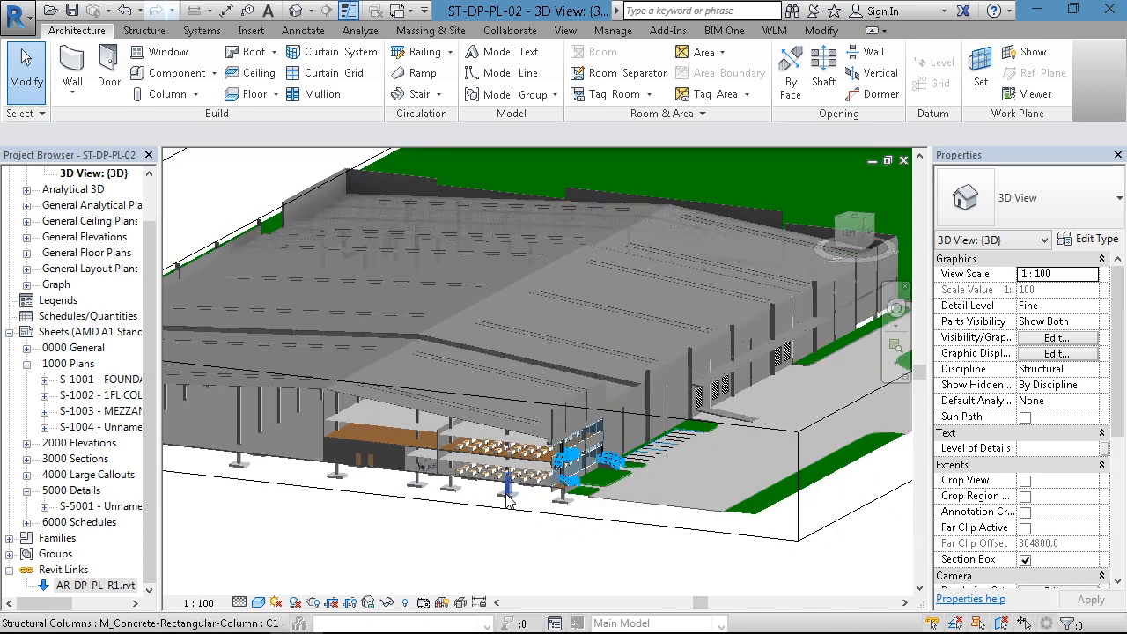
pyautogui.keyDown('shift'); pyautogui.moveTo(408, 563); pyautogui.dragTo(582, 576, button='middle'); pyautogui.keyUp('shift')
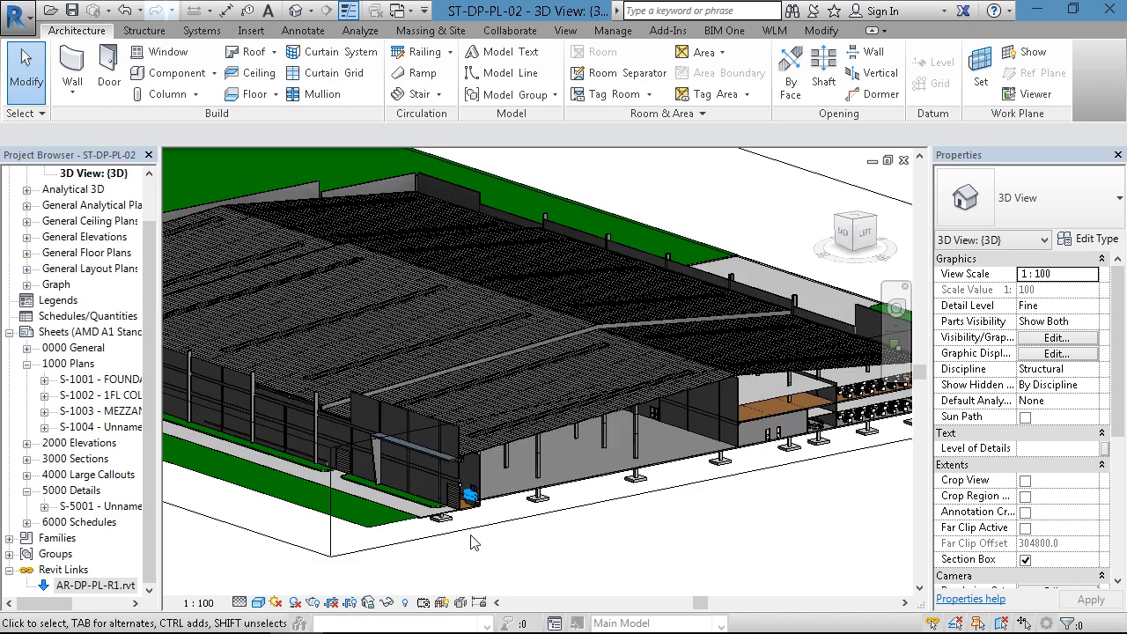
pyautogui.scroll(6, 473, 523)
pyautogui.scroll(-8, 473, 523)
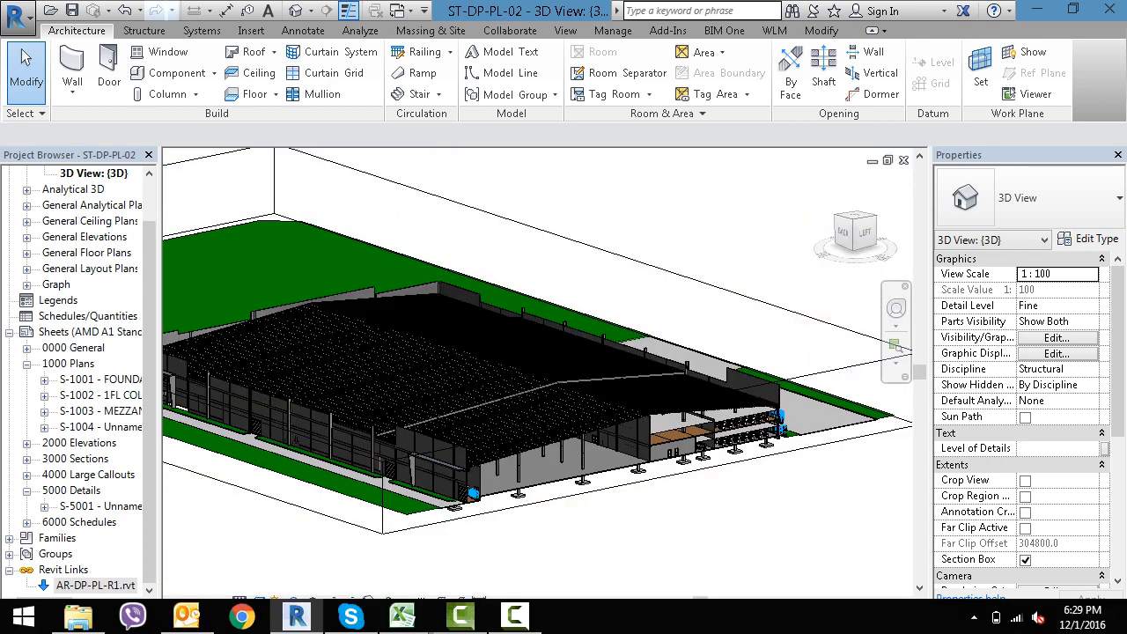
pyautogui.click(515, 616)
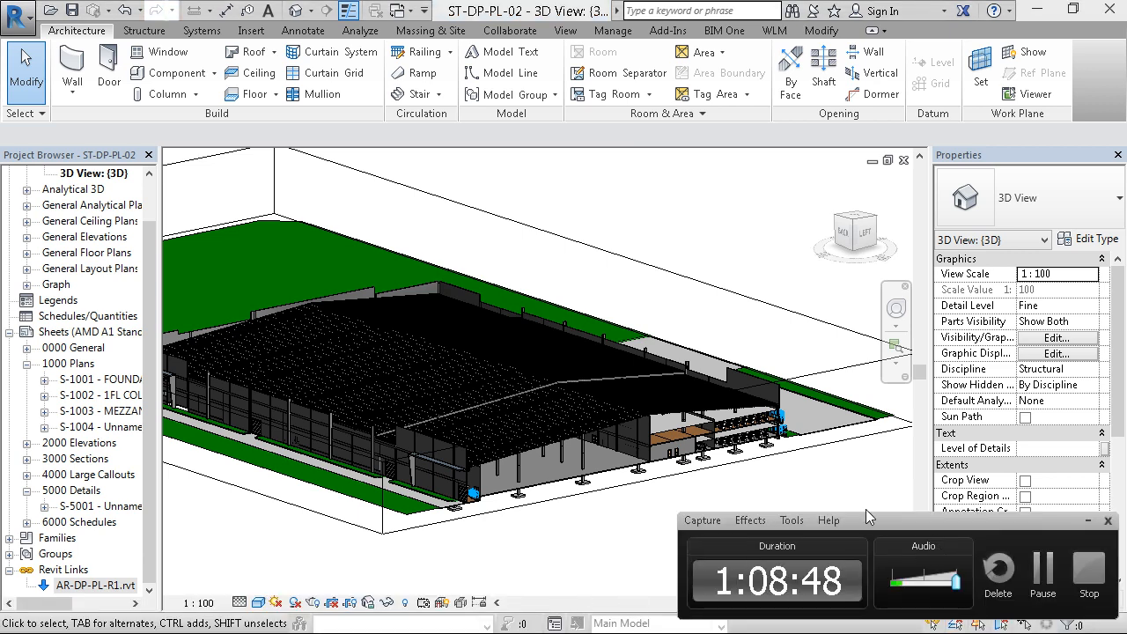